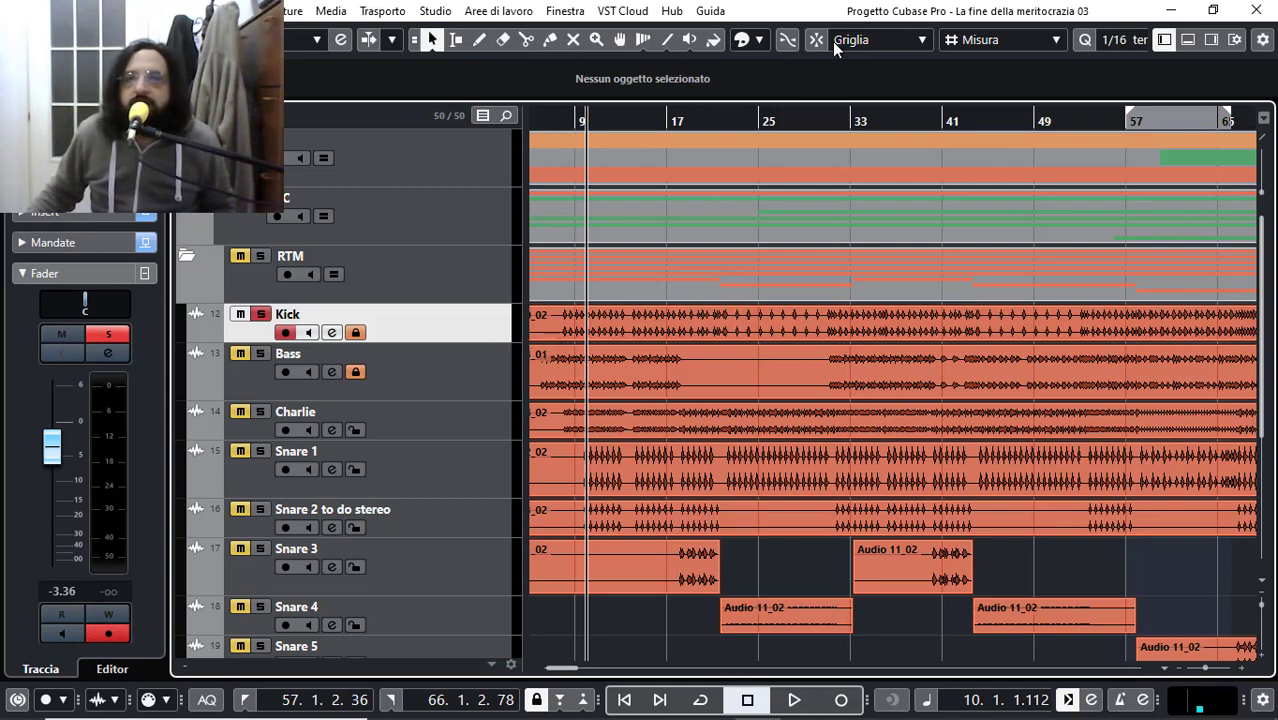
Step: Play the song from about bar 16, solo the Bass track alongside the Kick, and move playback to about bar 35
drag(750, 117, 656, 139)
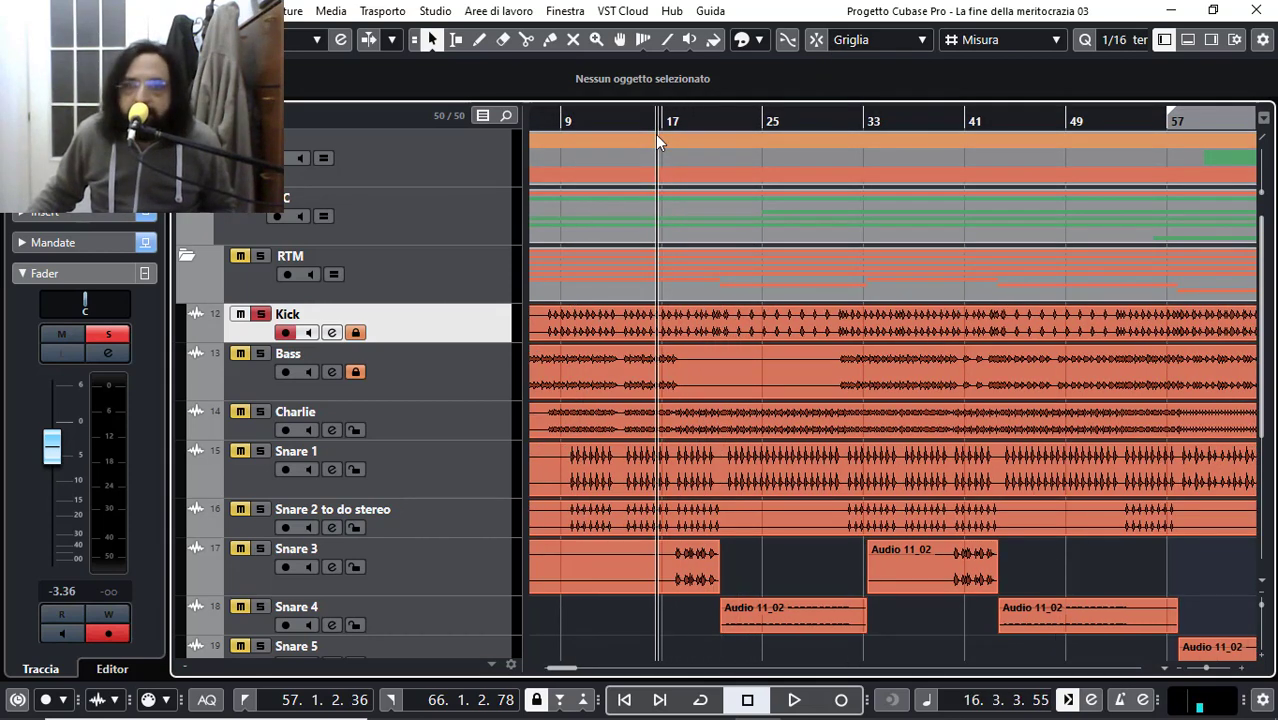
key(space)
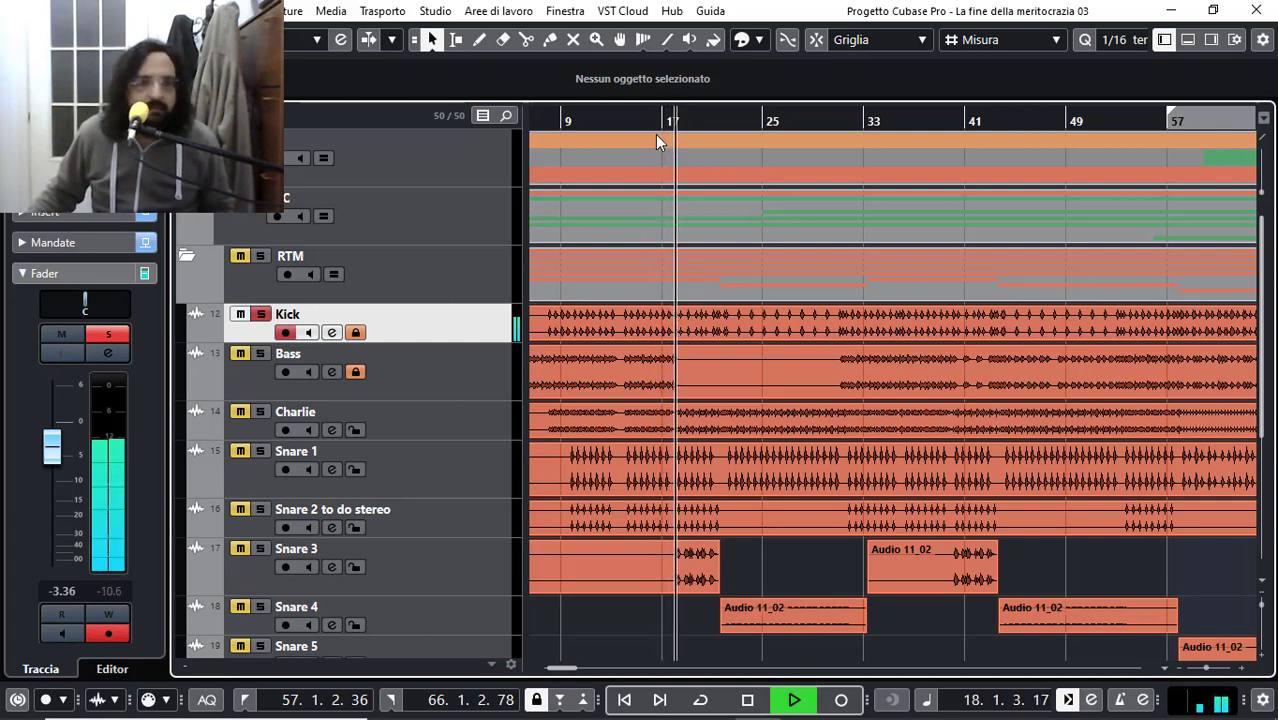
click(259, 355)
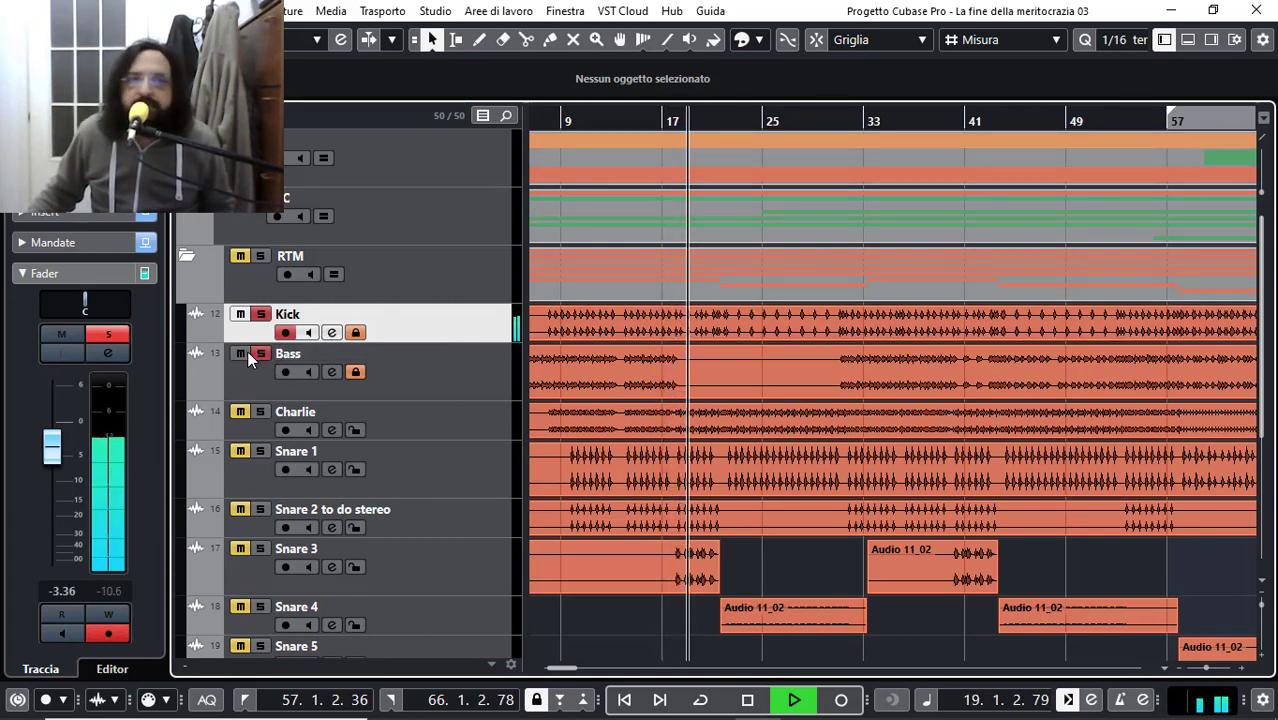
click(891, 119)
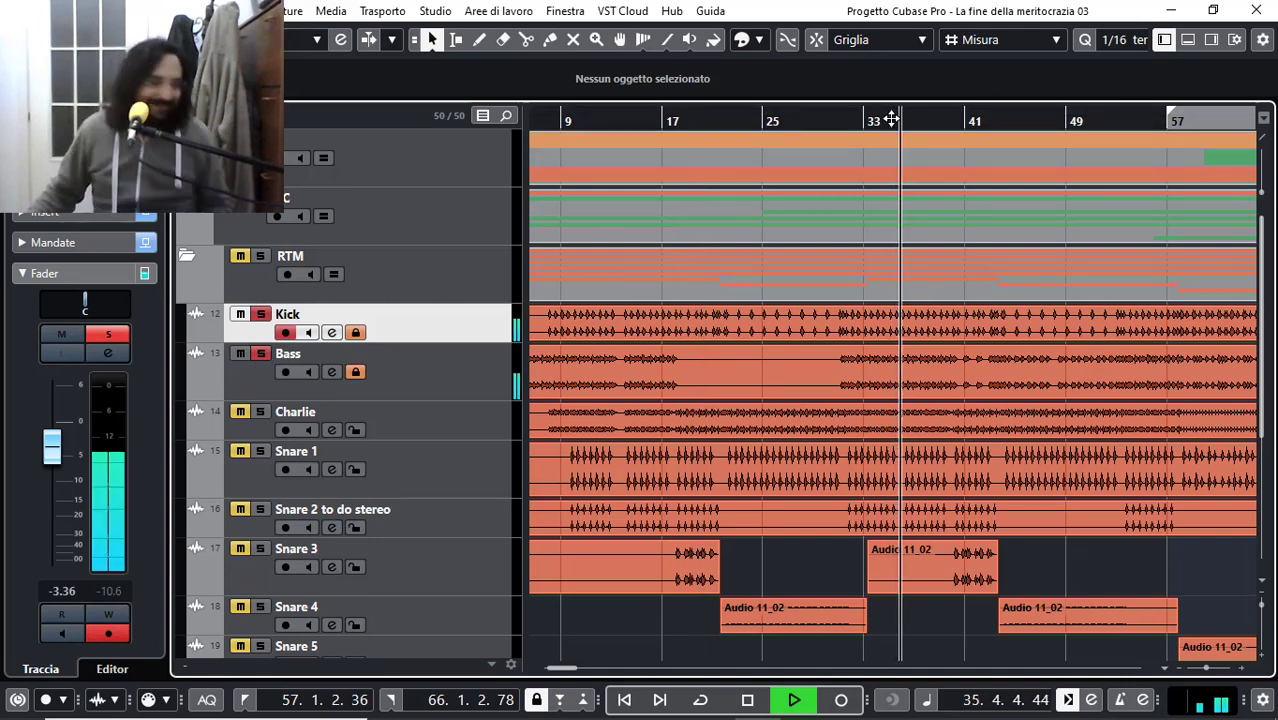
Step: Solo the Charlie track and the Snare 1 to Snare 5 tracks so they play with the Kick and Bass
click(259, 412)
click(258, 428)
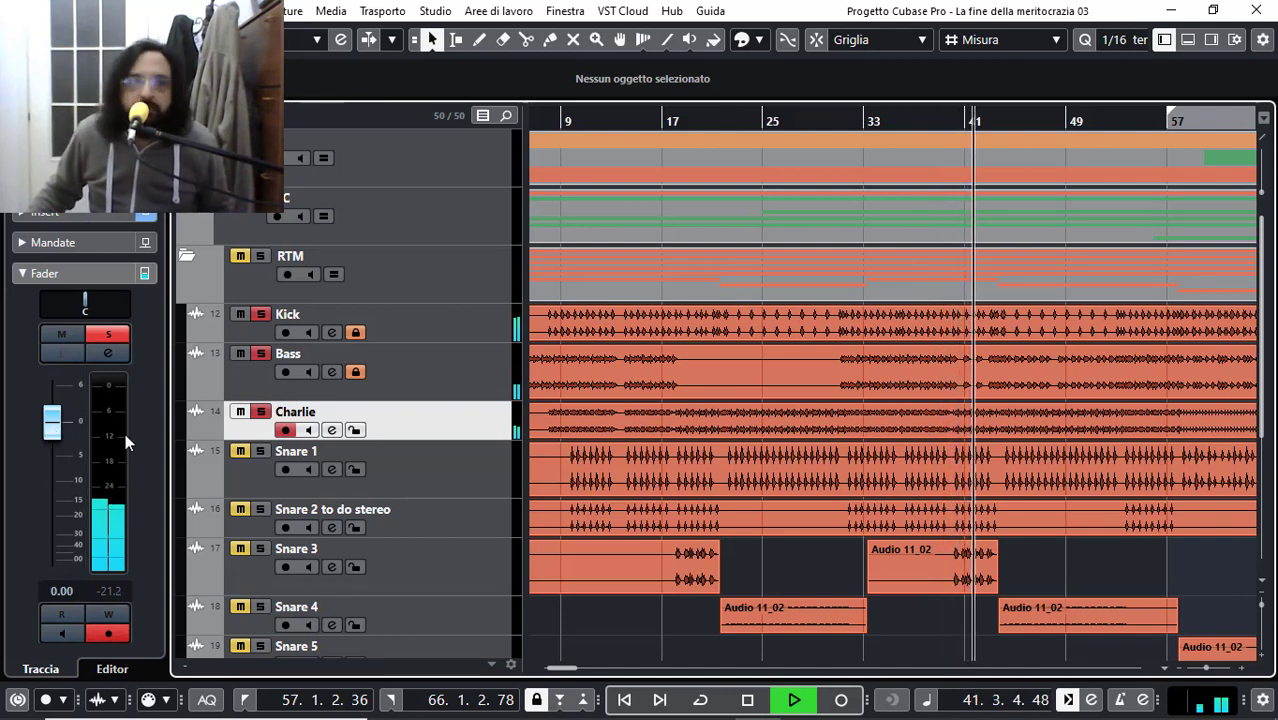
click(260, 548)
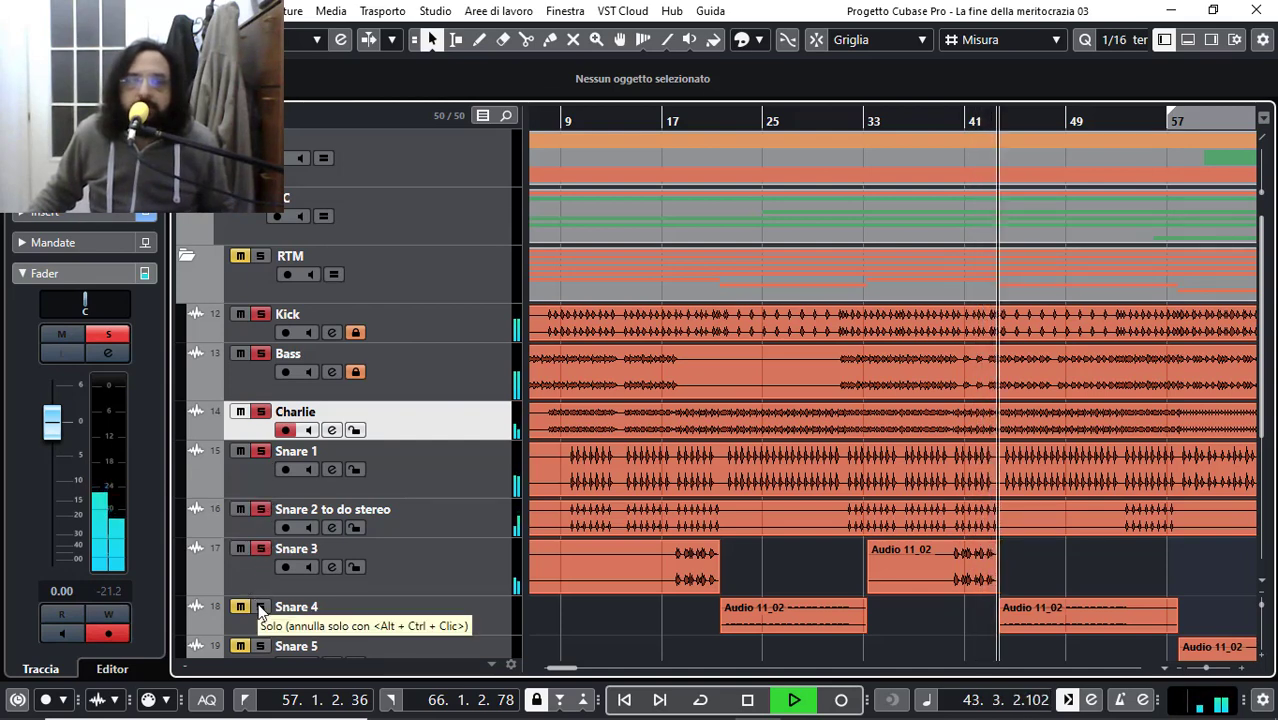
click(259, 608)
scroll(240, 573, down, 2)
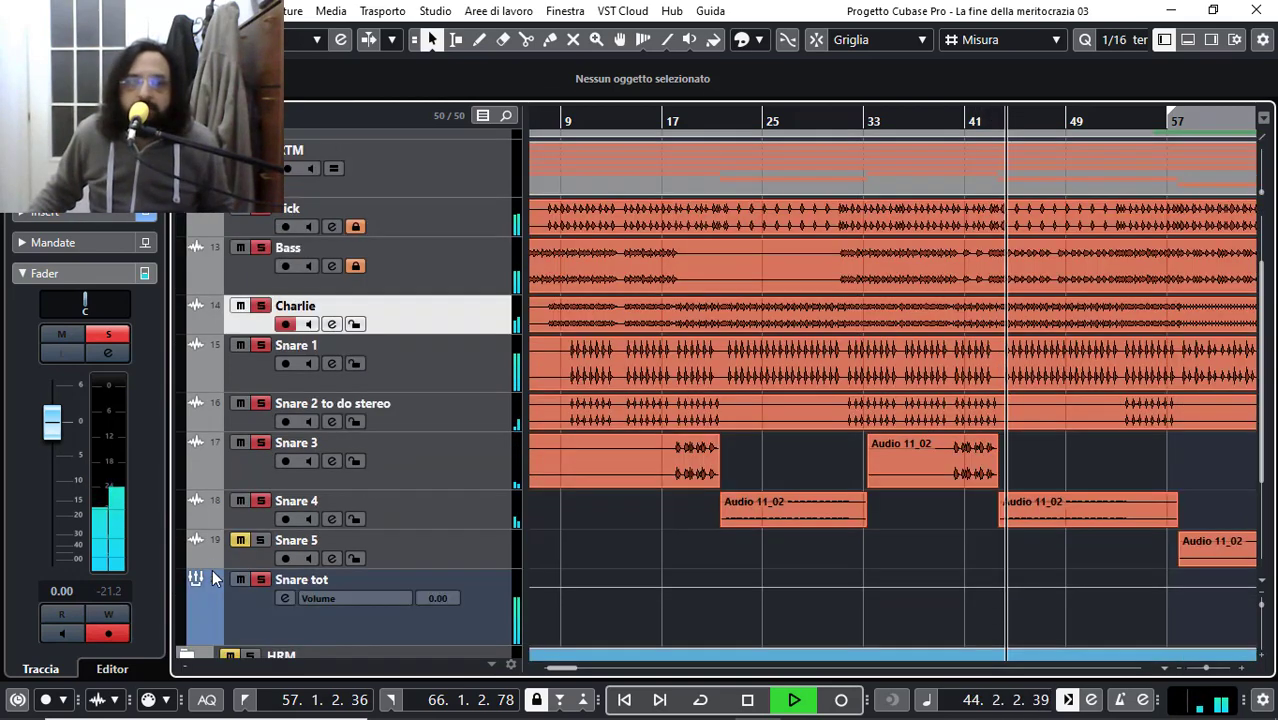
click(261, 548)
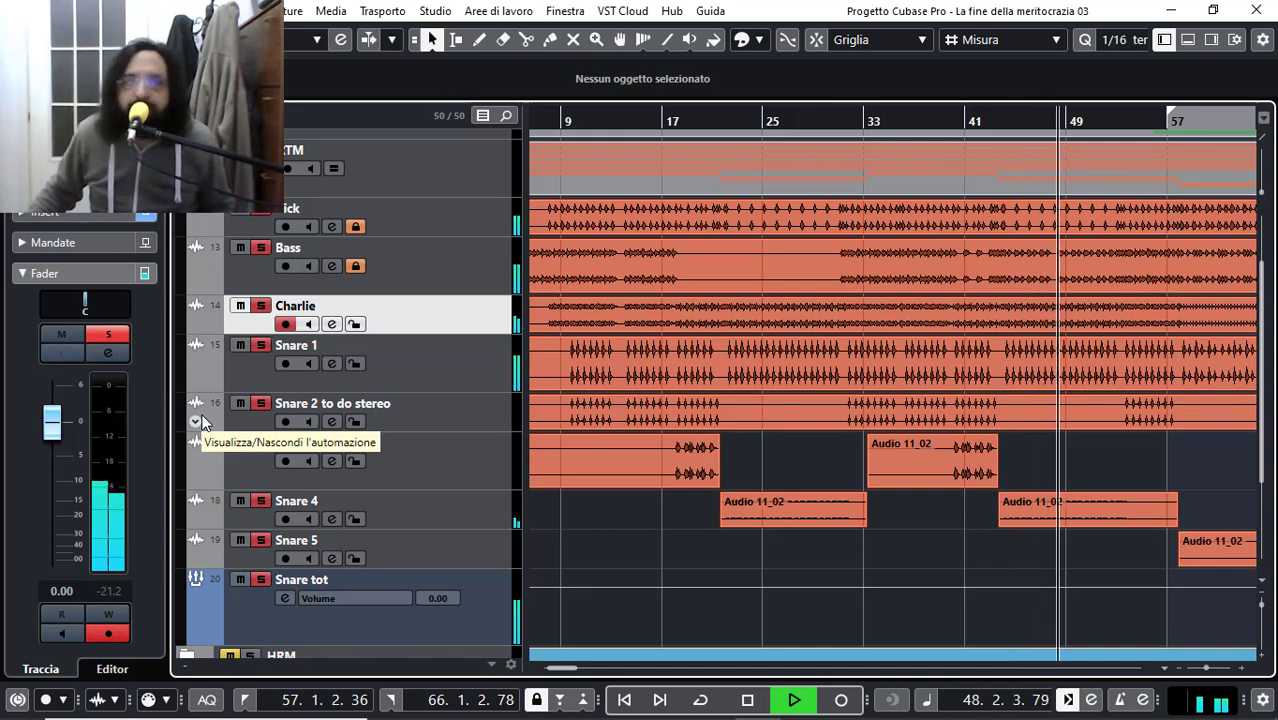
Step: Expand the HRM folder, then solo and select its Piano 78 track
scroll(203, 414, up, 3)
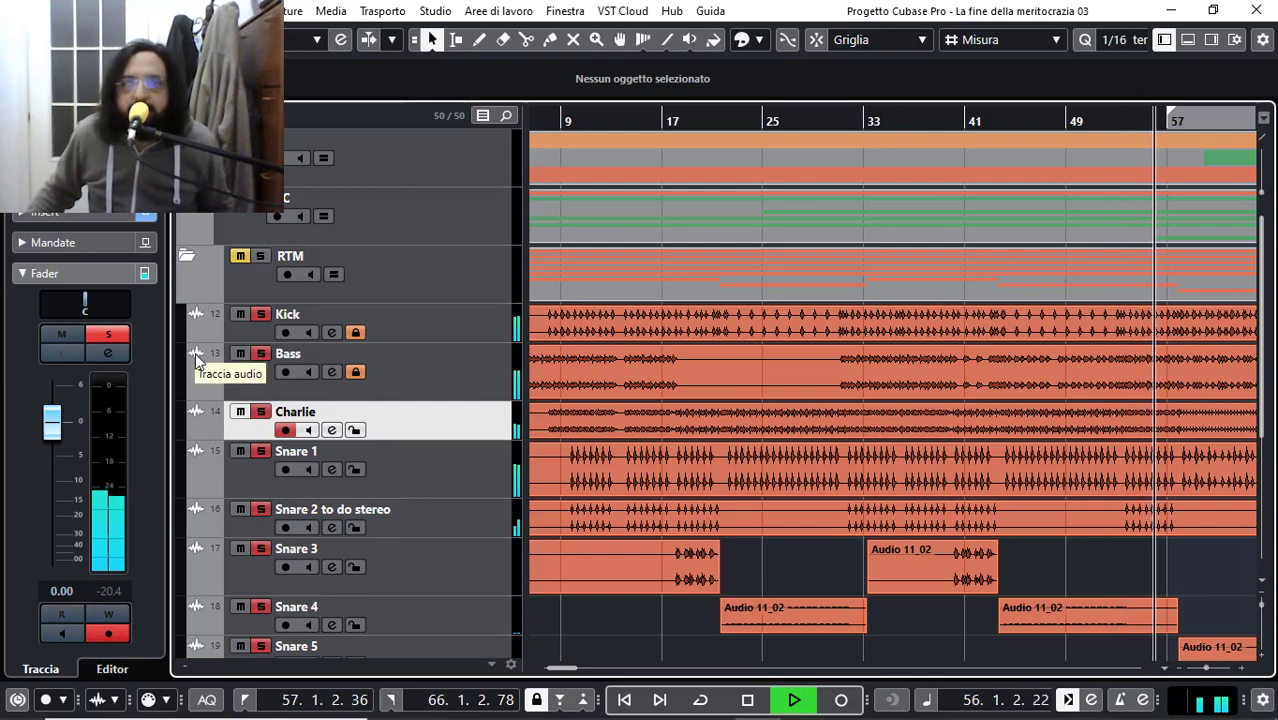
scroll(191, 352, down, 4)
scroll(206, 372, up, 2)
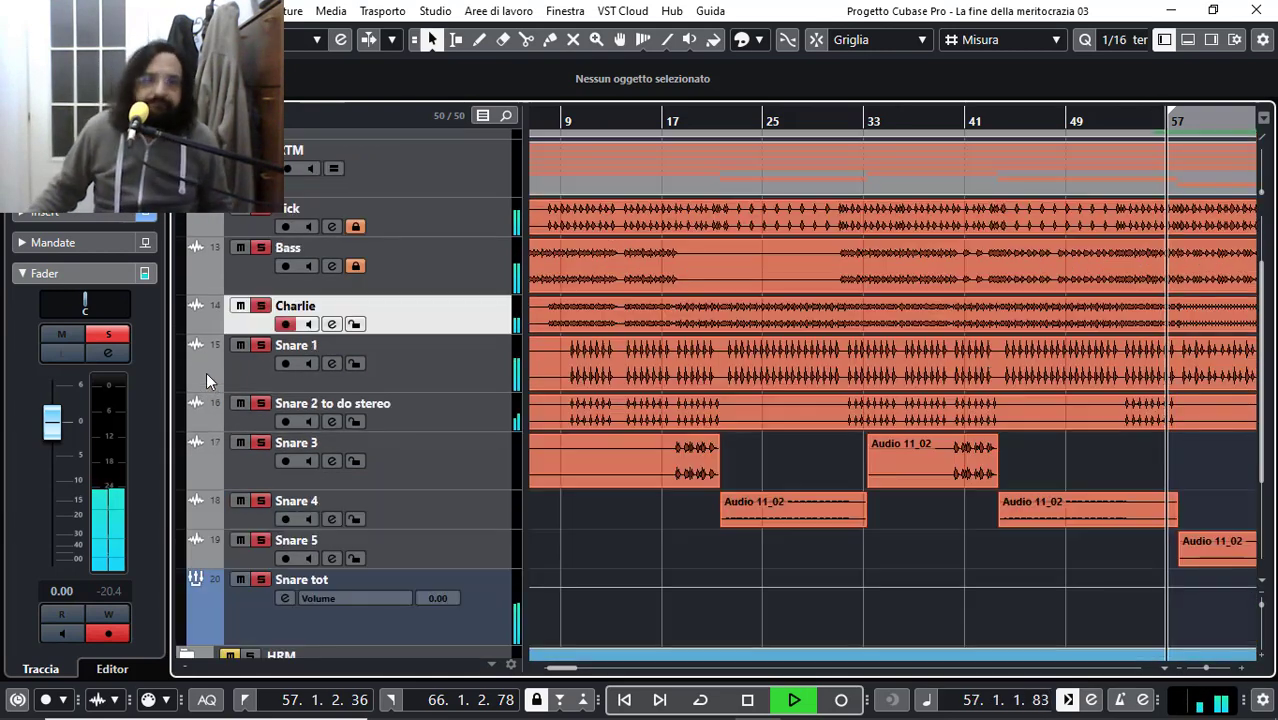
scroll(178, 456, down, 2)
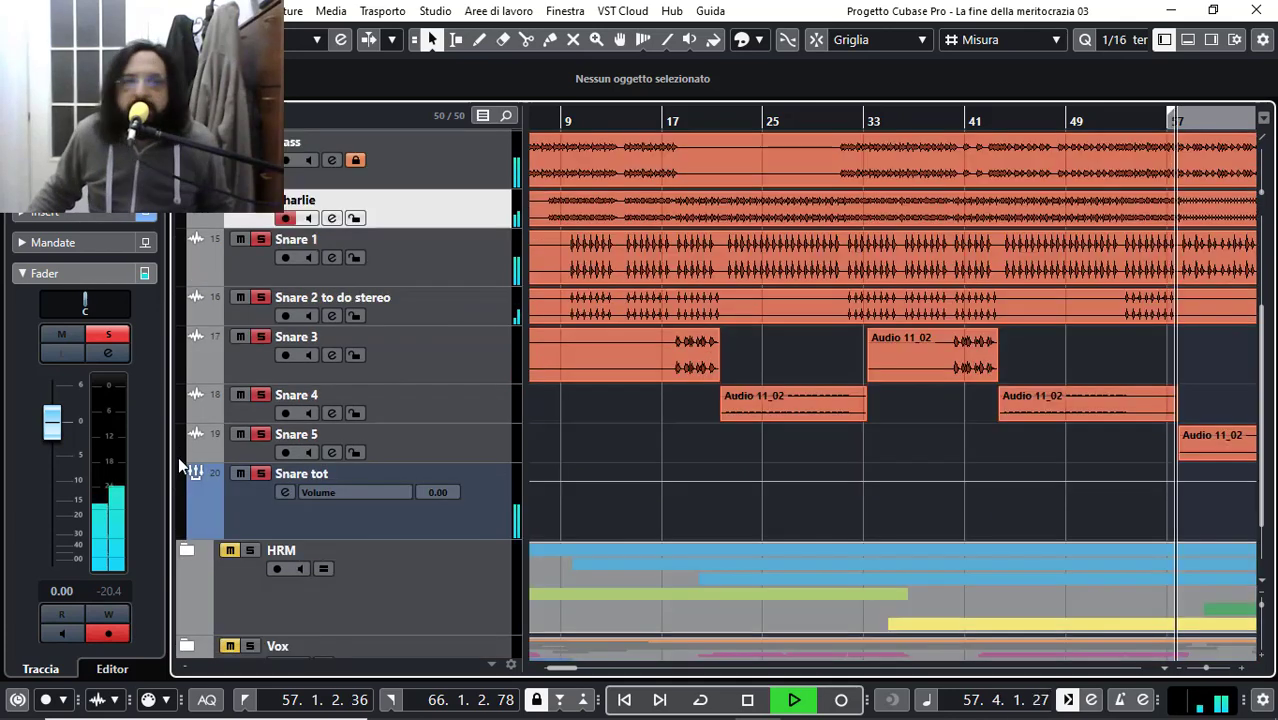
click(186, 550)
scroll(204, 533, down, 4)
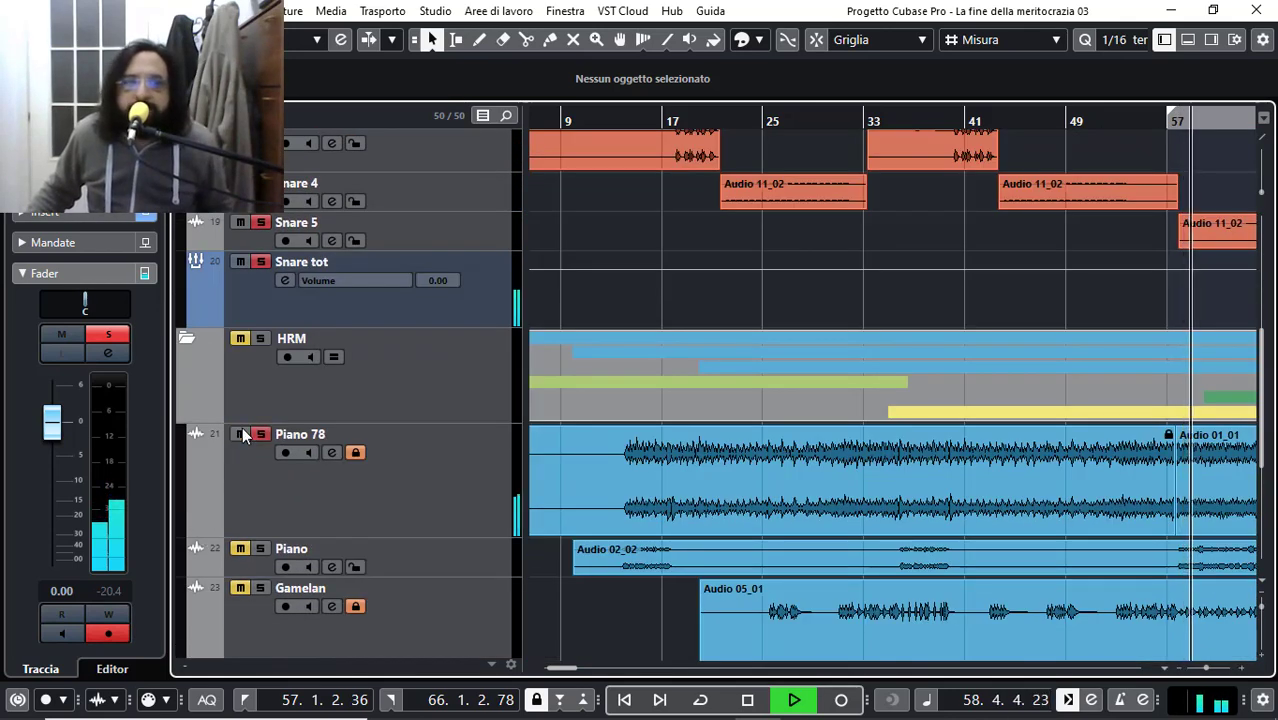
click(238, 478)
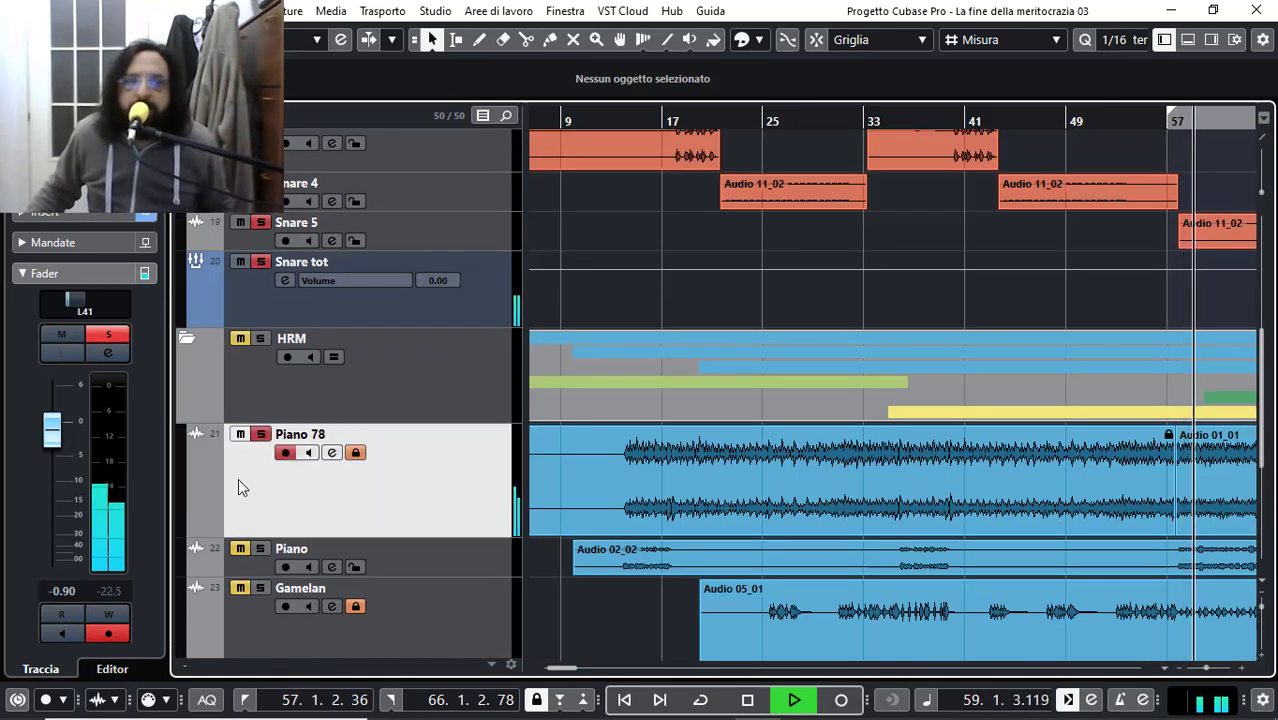
Step: Solo the Piano and Gamelan tracks, replaying the arrangement from about bar 57
click(261, 550)
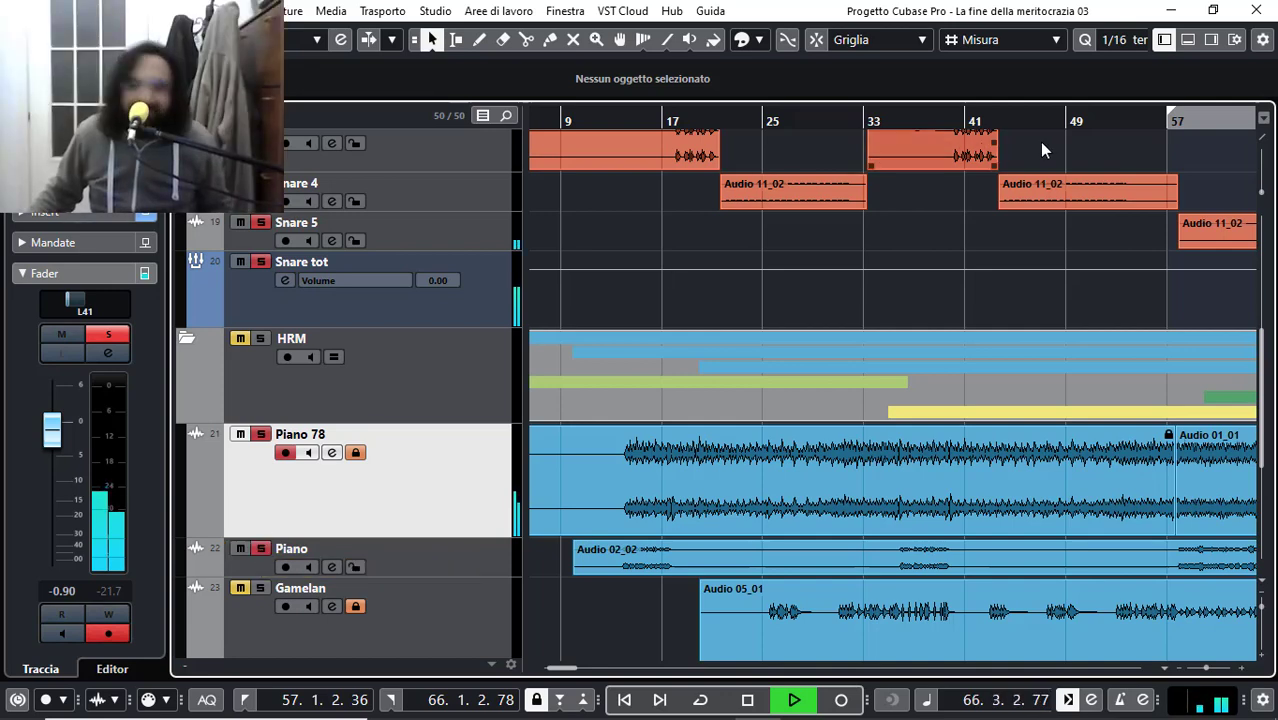
drag(1192, 119, 1188, 160)
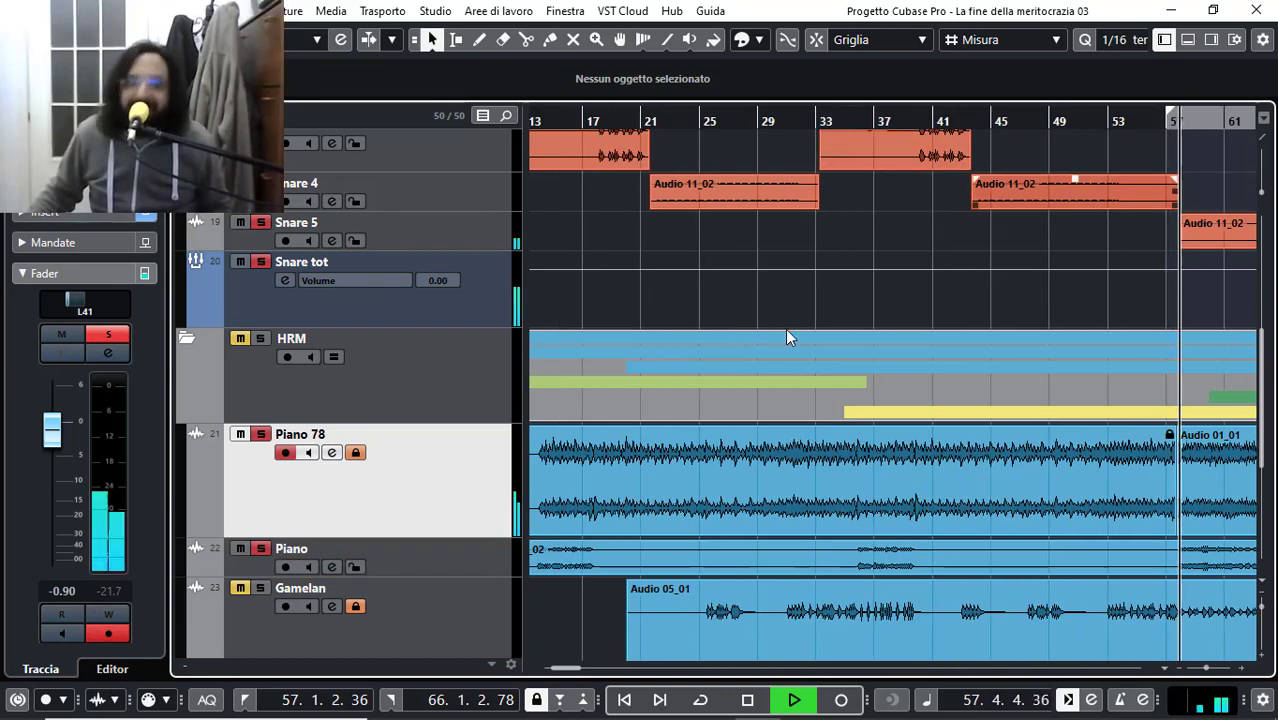
click(430, 567)
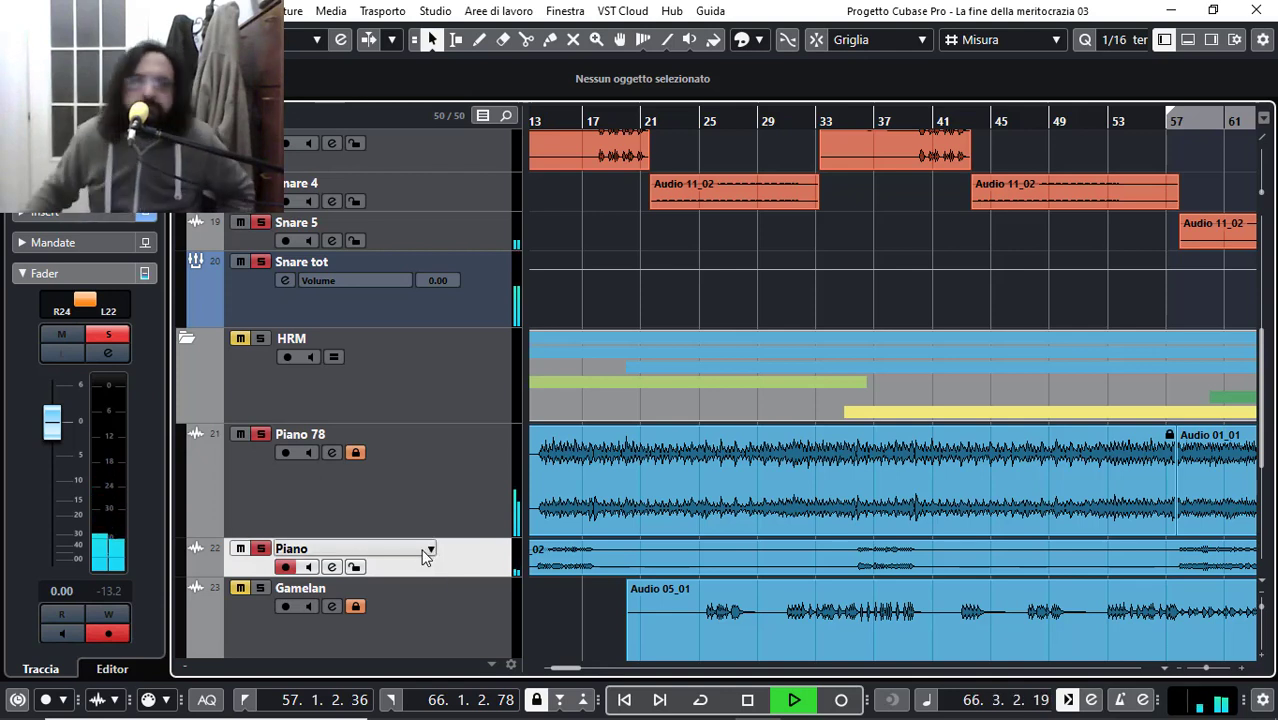
click(258, 626)
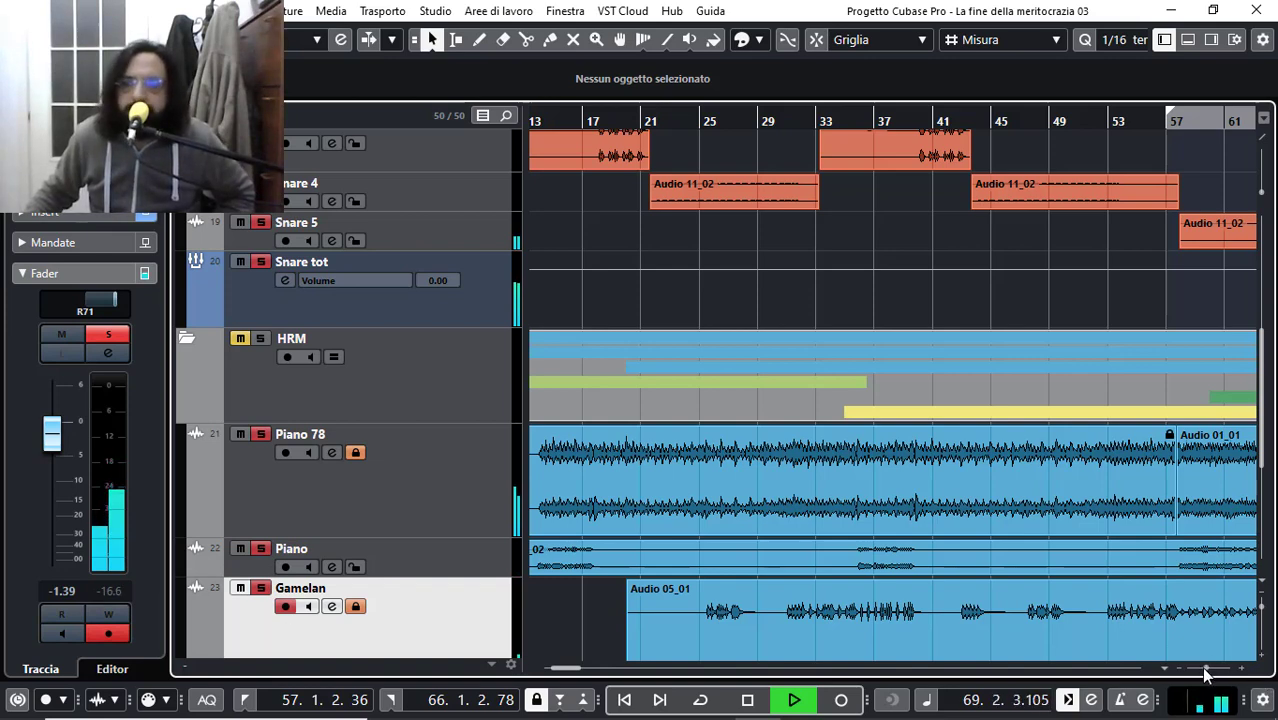
drag(1206, 675, 1203, 676)
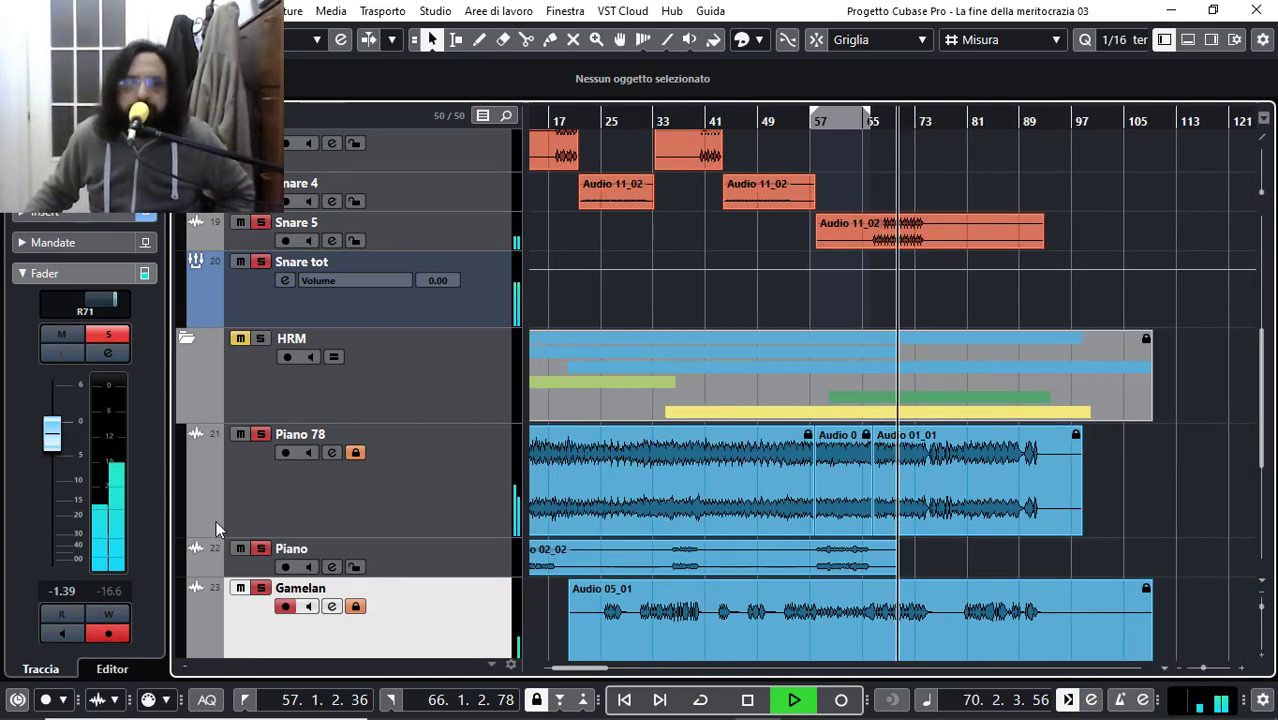
Step: Solo the Trombone (D) track and replay its passage from about bar 65
scroll(222, 504, down, 2)
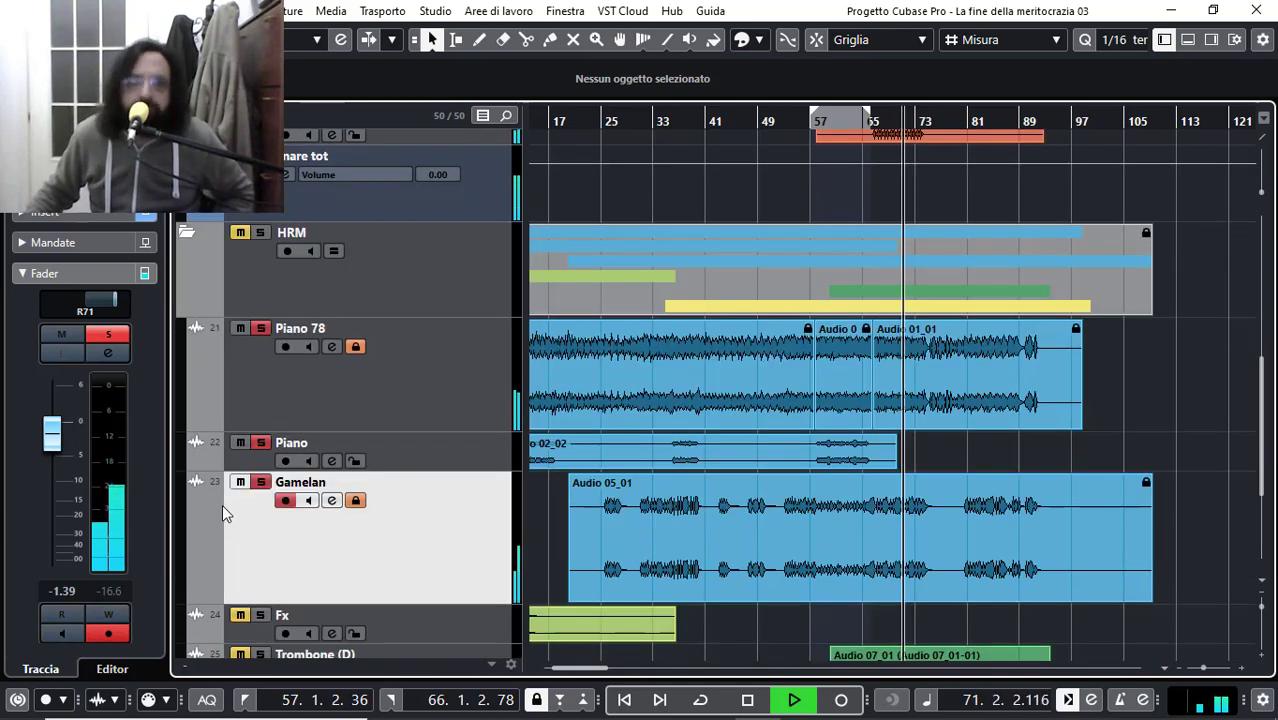
scroll(222, 504, down, 2)
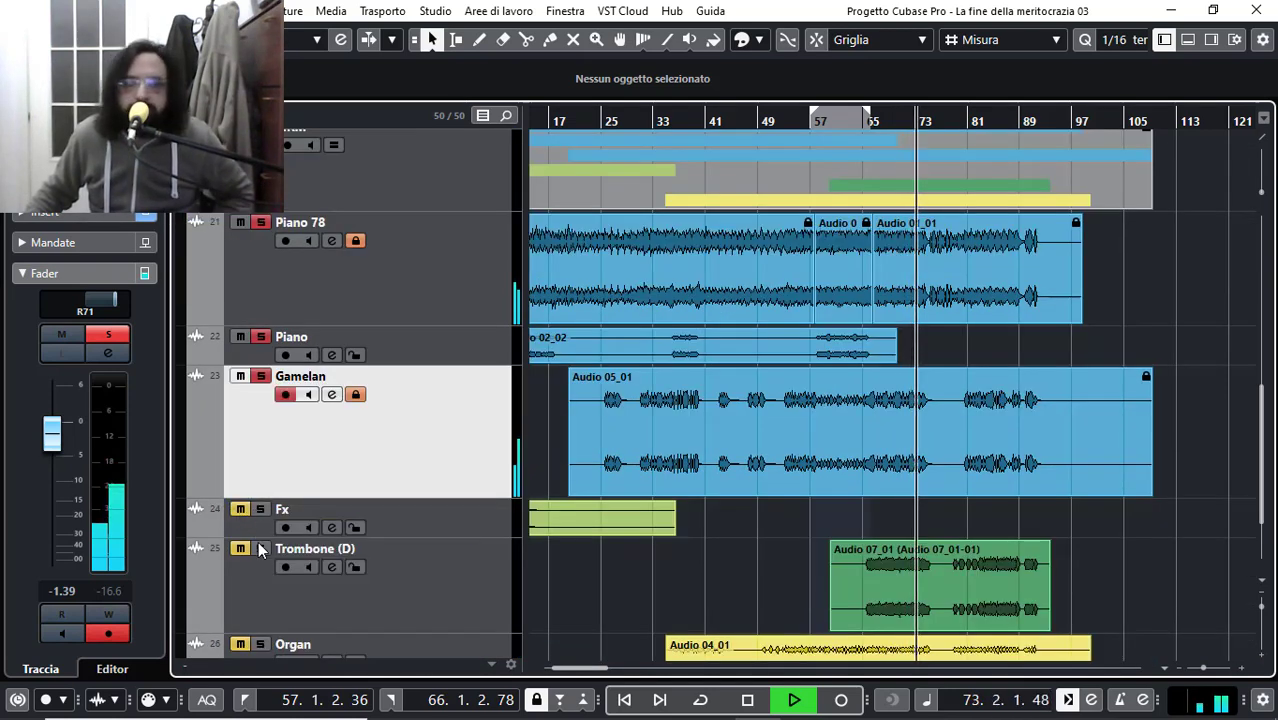
click(253, 578)
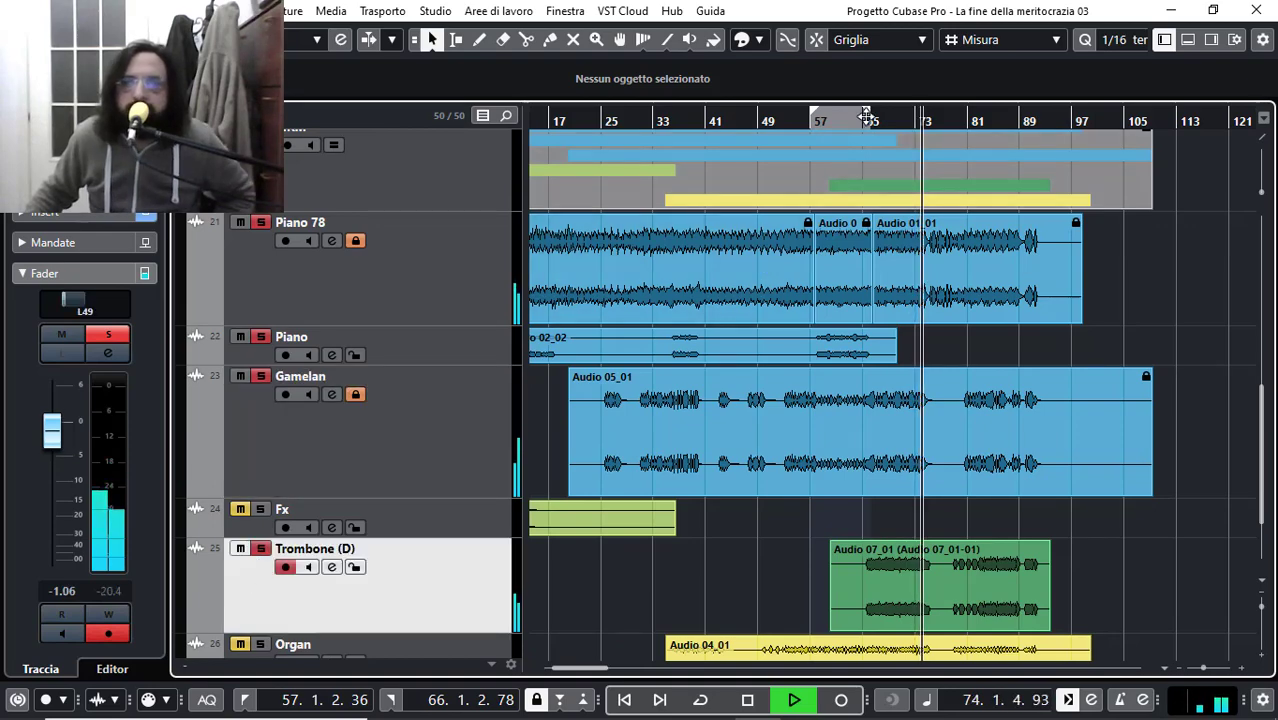
mouse_move(866, 116)
mouse_down()
mouse_move(851, 133)
mouse_move(868, 139)
mouse_up()
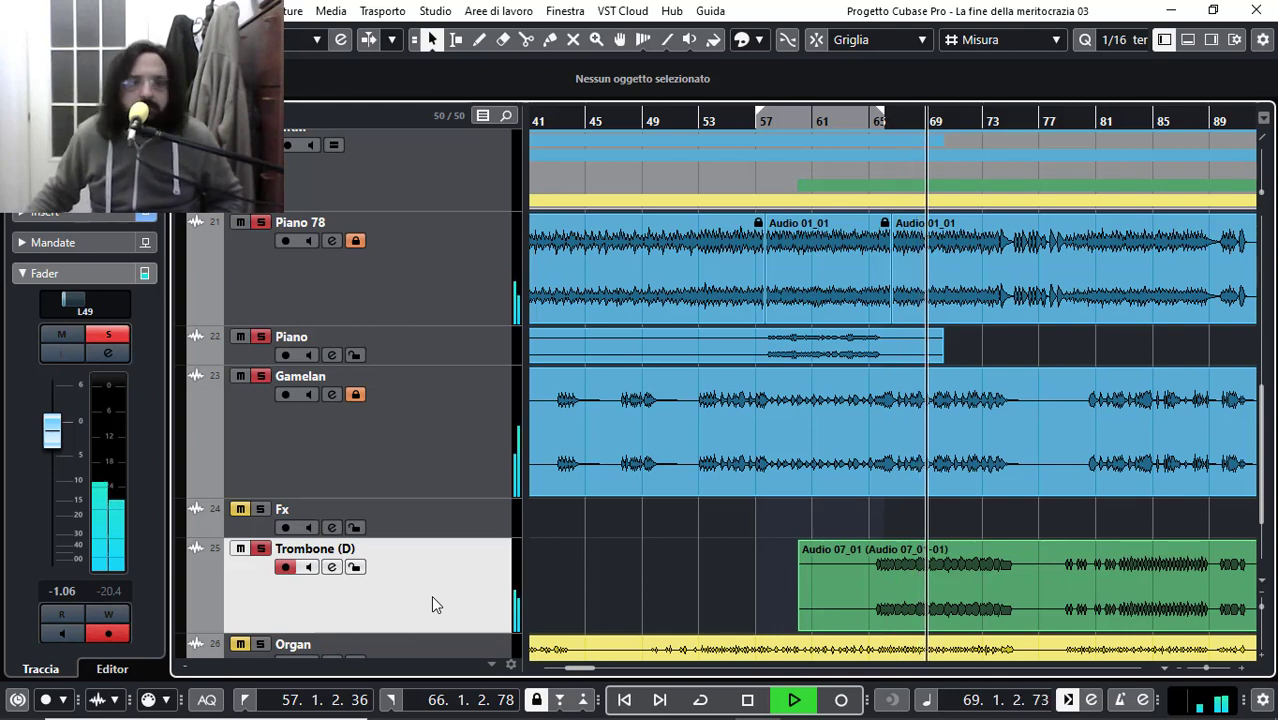
Step: Solo the Organ and Fx tracks in the HRM folder
click(260, 644)
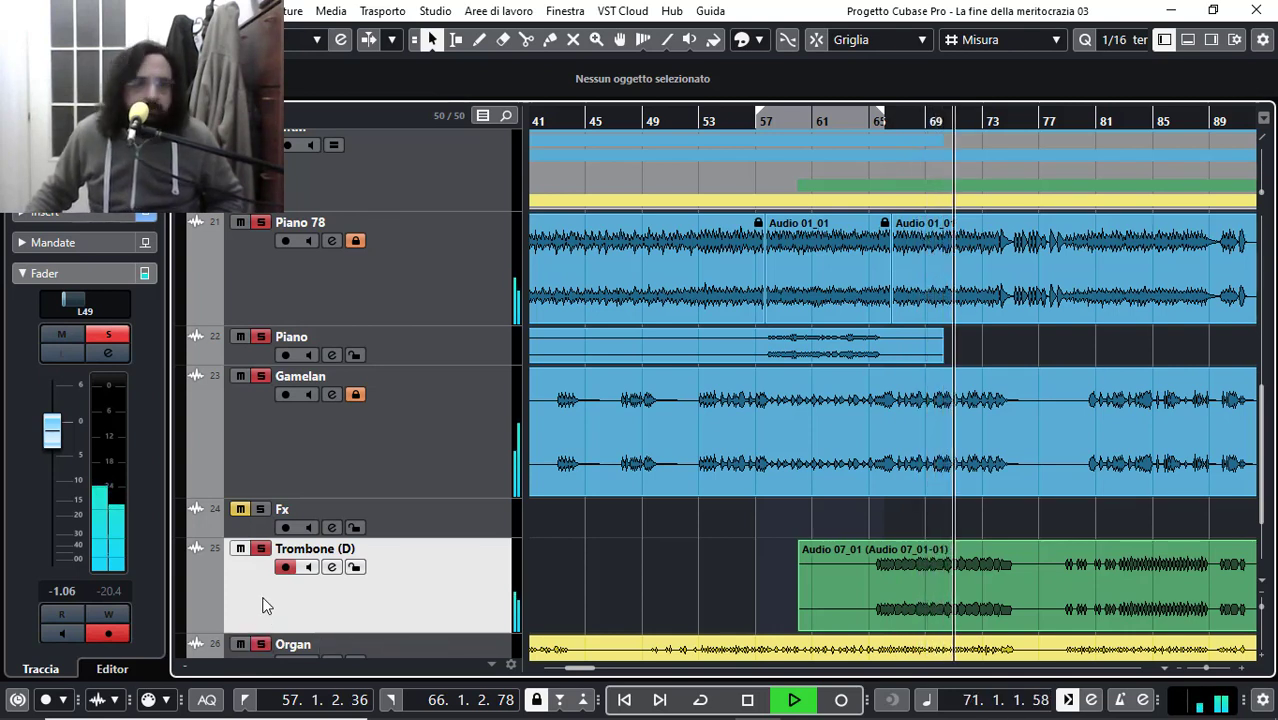
scroll(262, 604, down, 2)
click(260, 381)
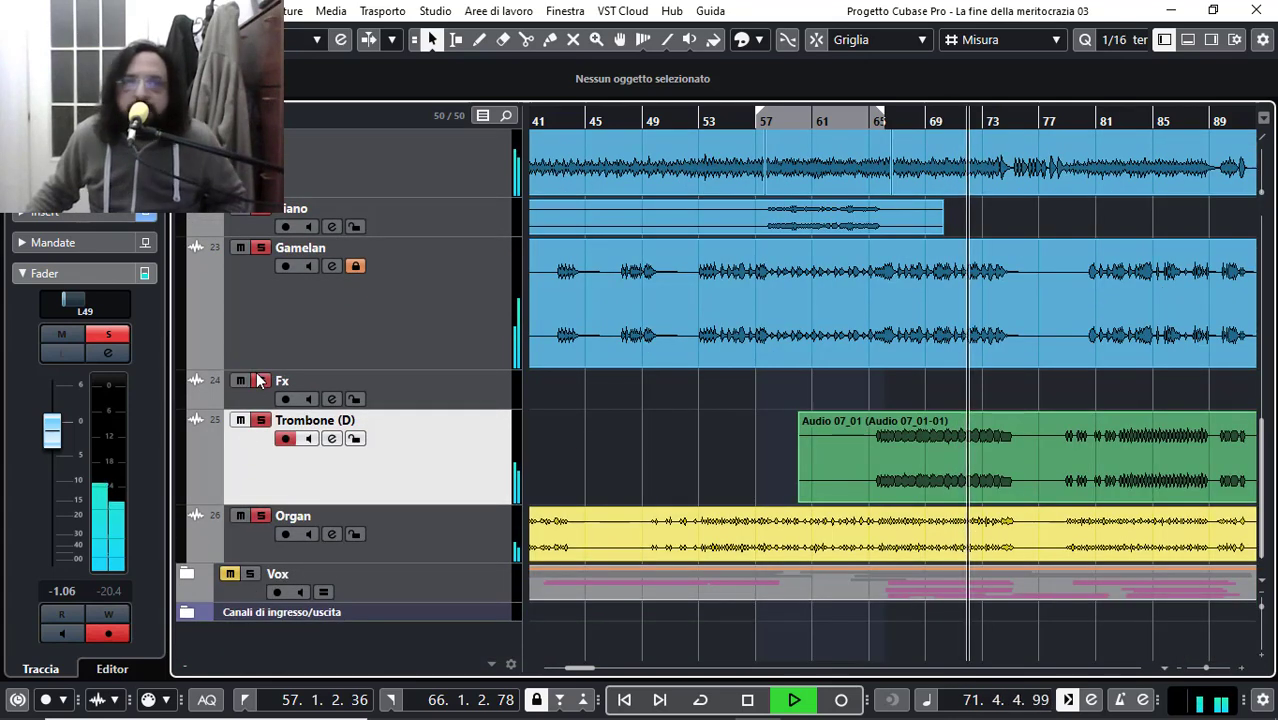
Step: Listen to the opening from about bar 4 and replay the passage from around bars 15 and 16
drag(588, 668, 563, 673)
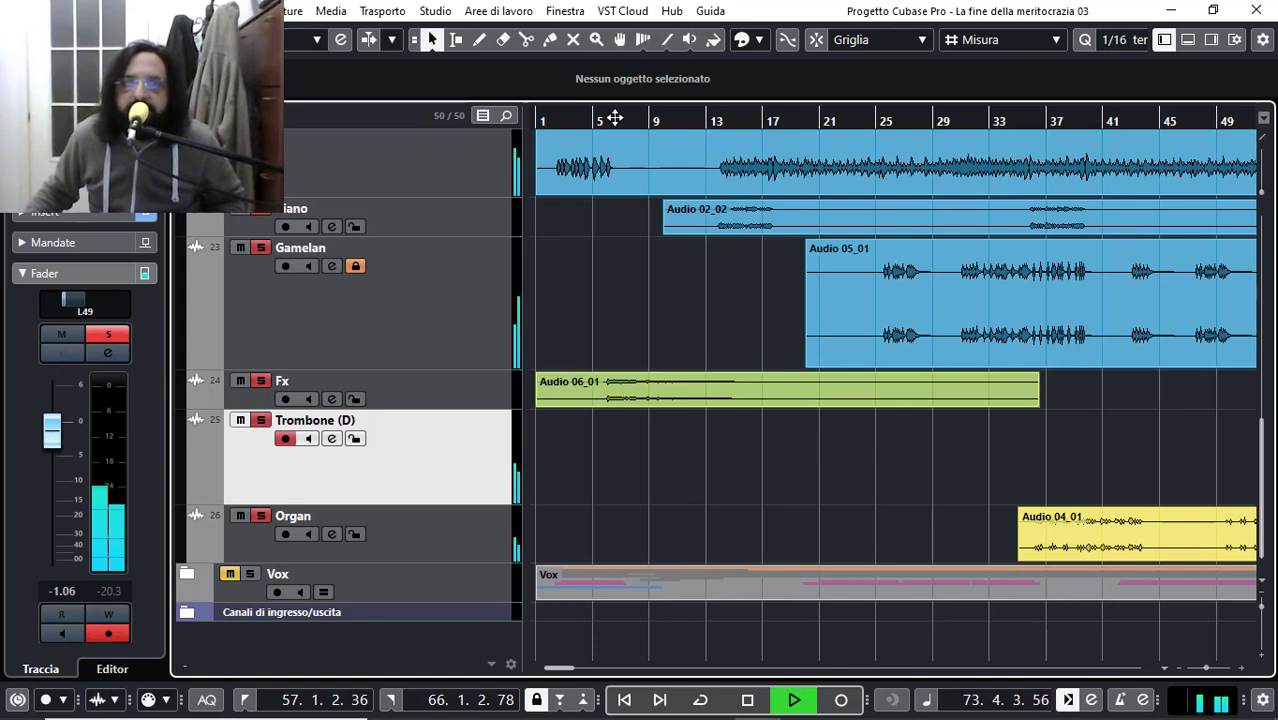
scroll(577, 125, up, 3)
click(576, 121)
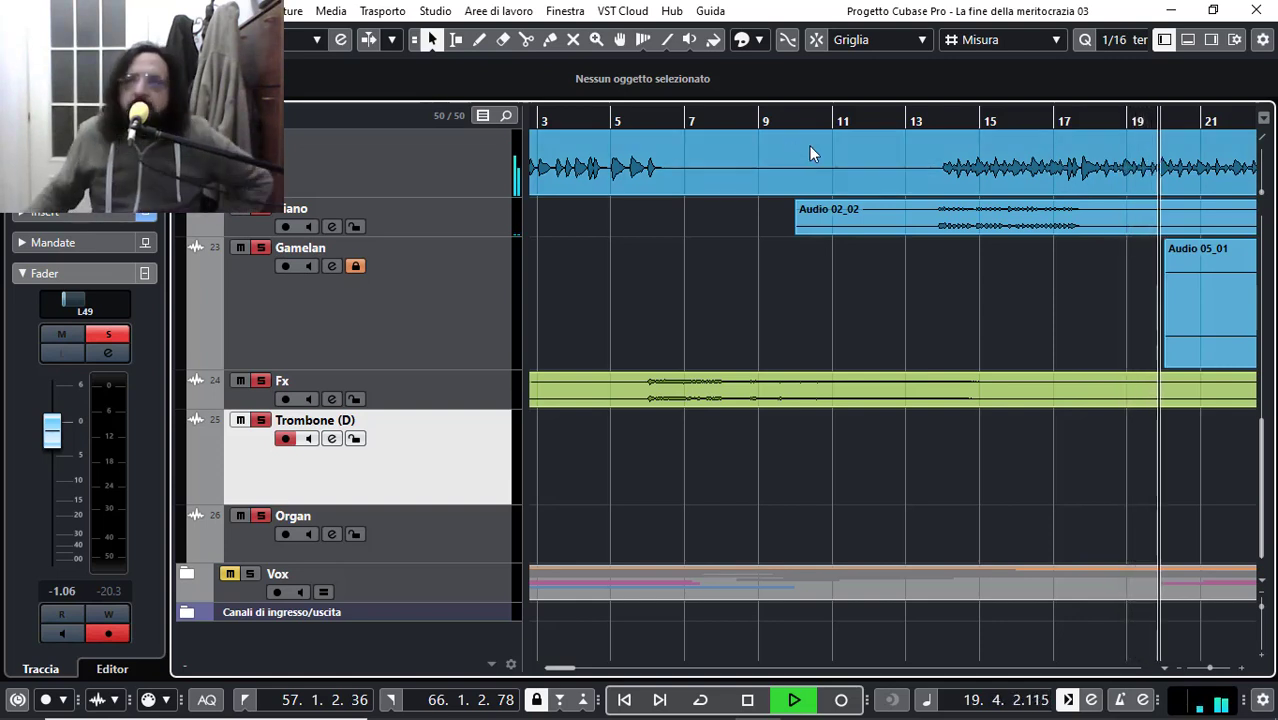
click(1040, 118)
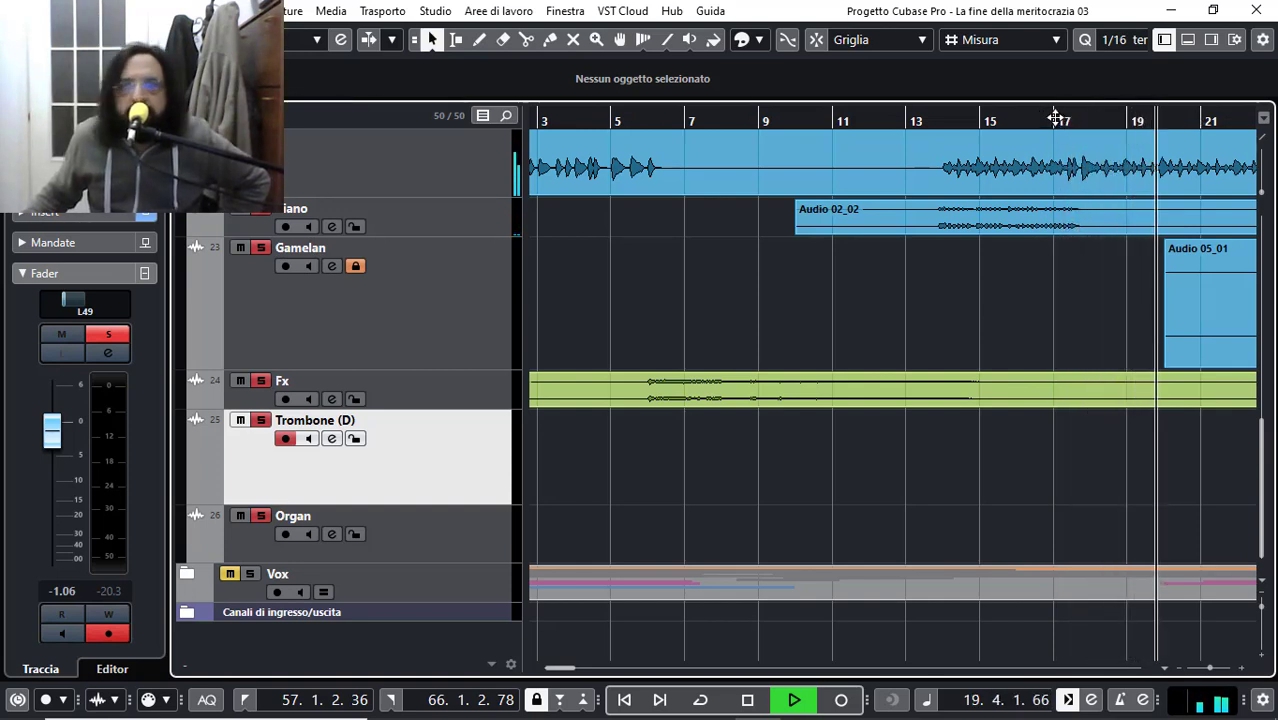
click(1034, 118)
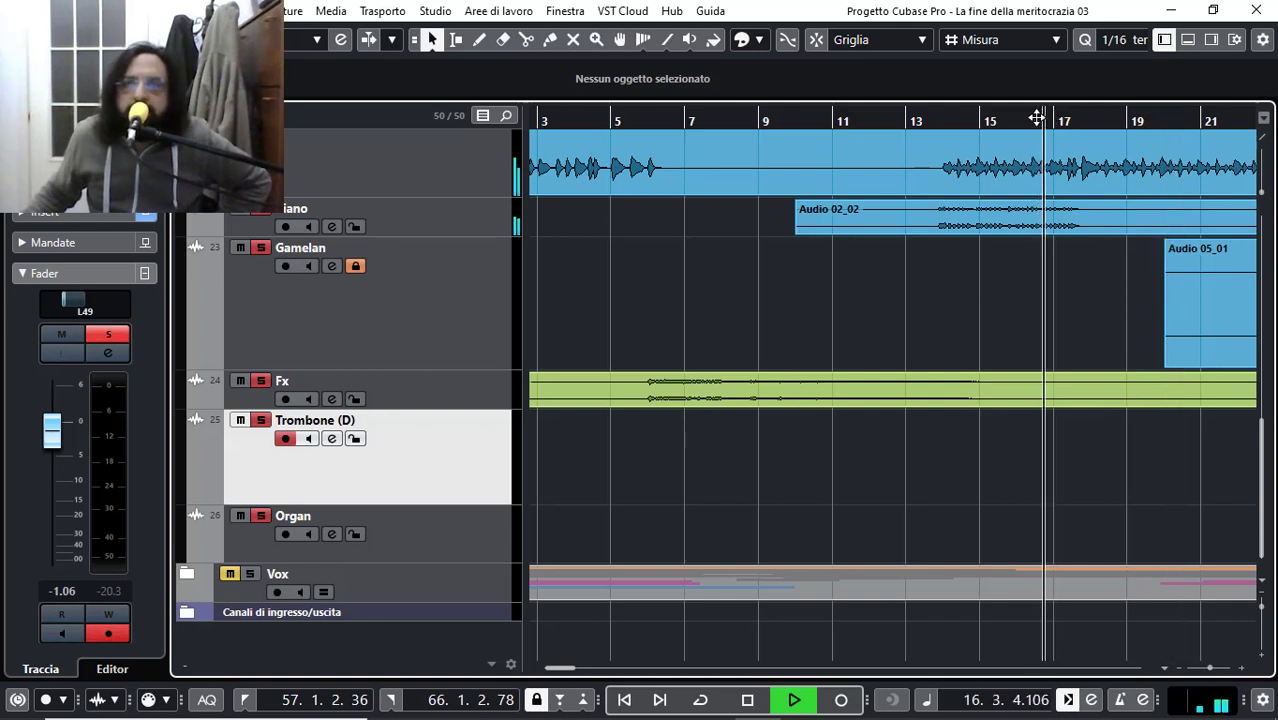
click(986, 115)
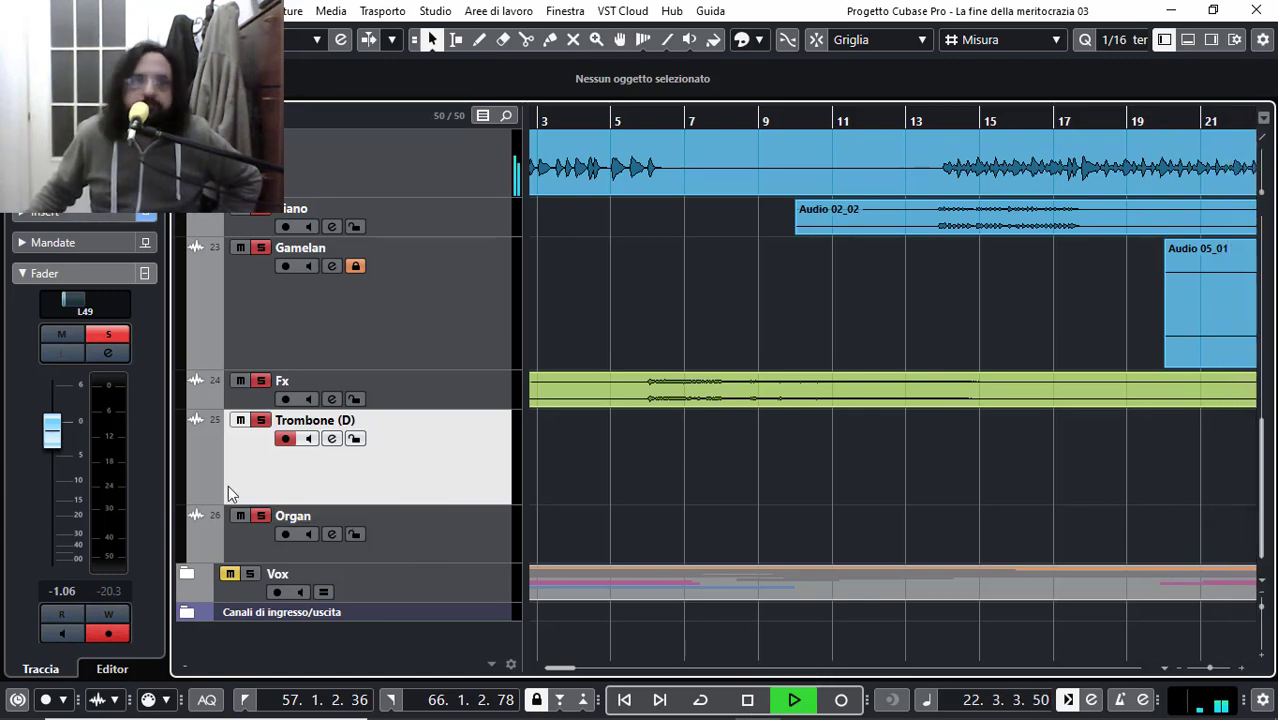
Step: Expand the PRC percussion folder and select the Shaker R track
scroll(200, 323, up, 10)
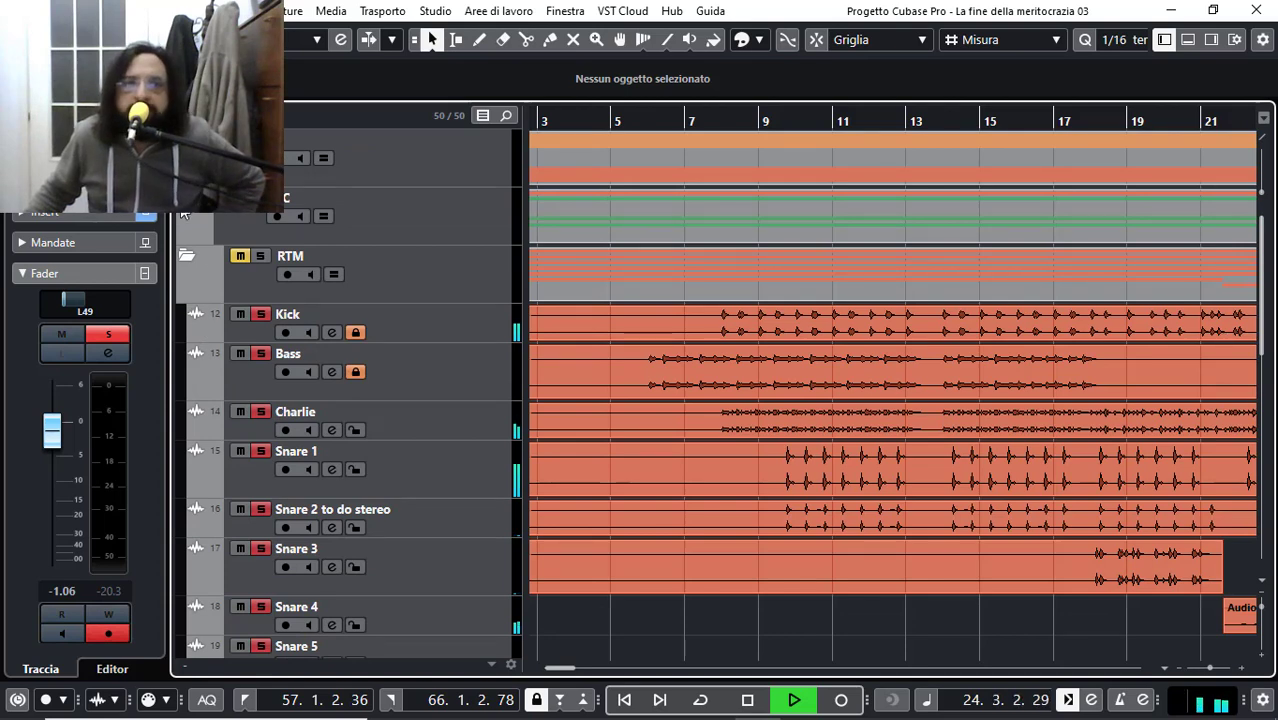
scroll(183, 214, up, 5)
click(229, 301)
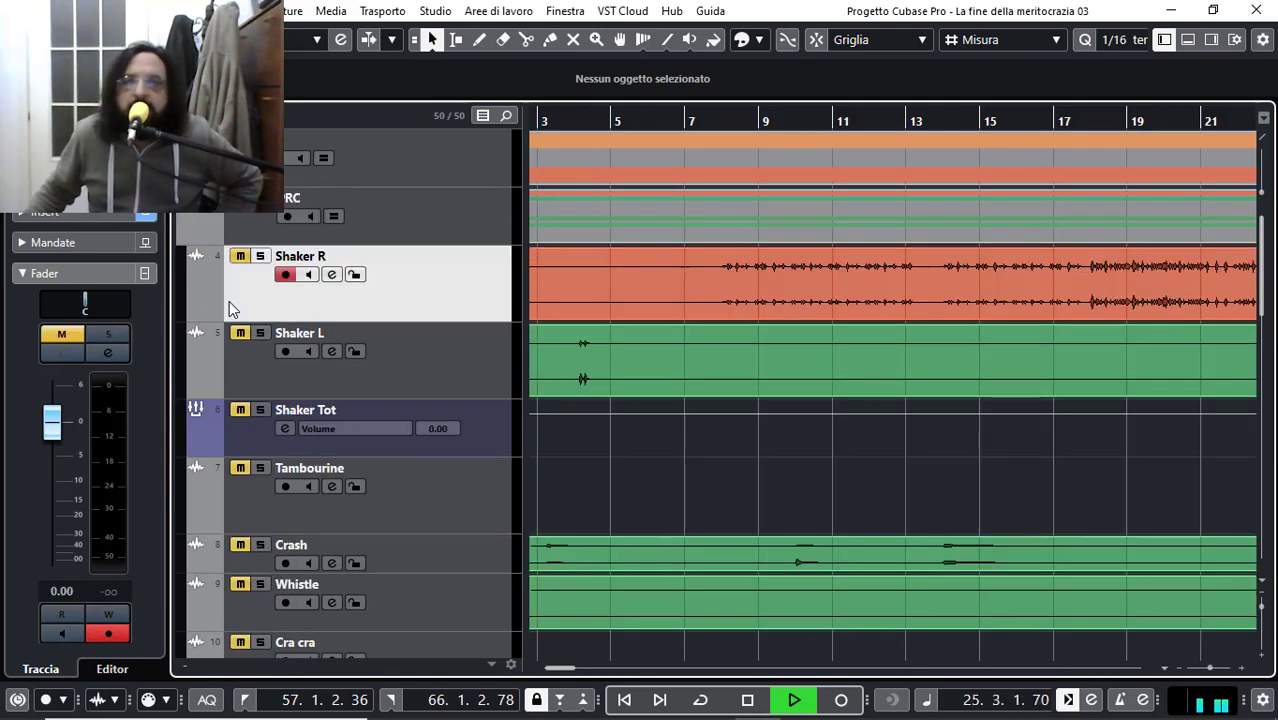
Step: Restart playback from about bar 5 and mute the whole HRM folder, returning to the shaker tracks
click(632, 118)
scroll(199, 533, down, 5)
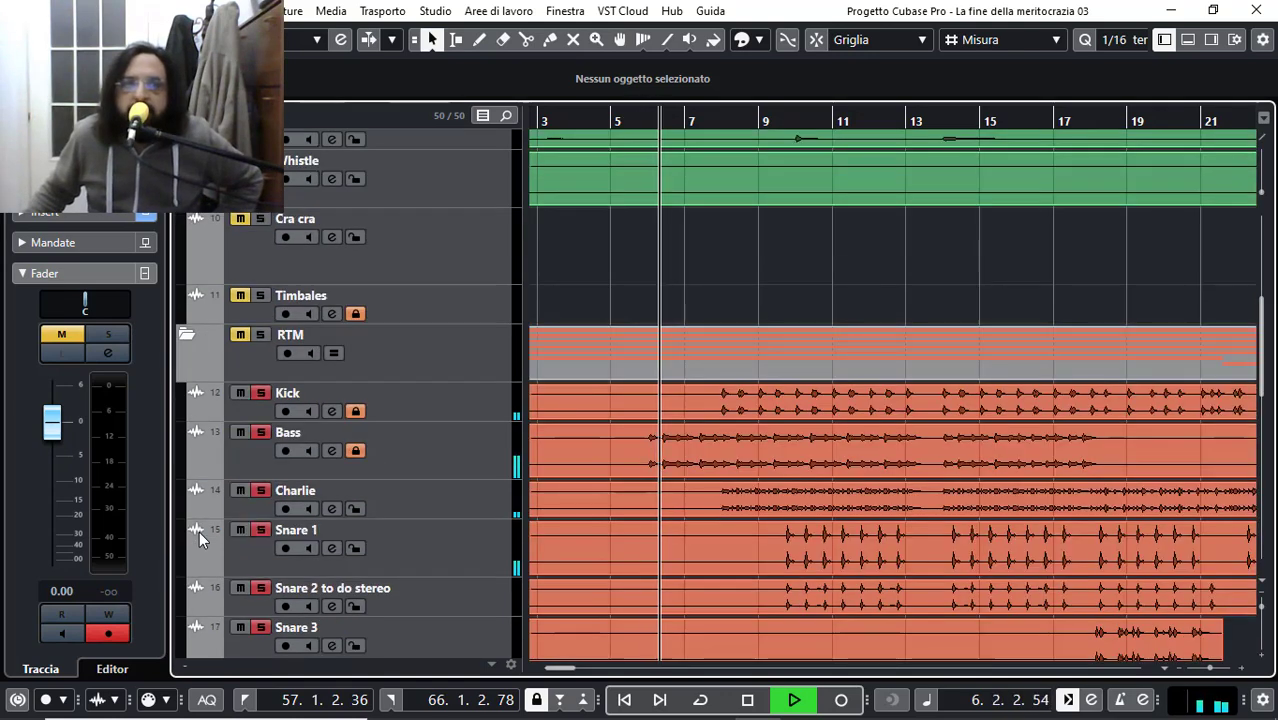
scroll(212, 400, down, 4)
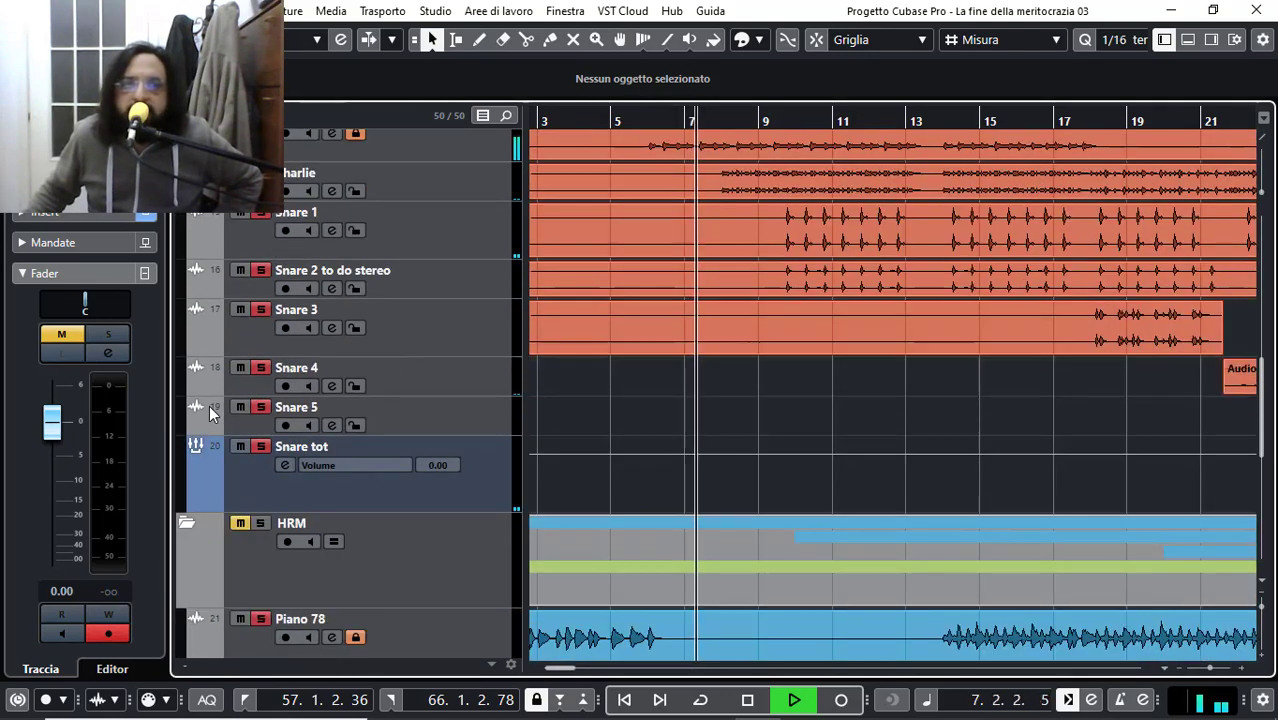
click(241, 523)
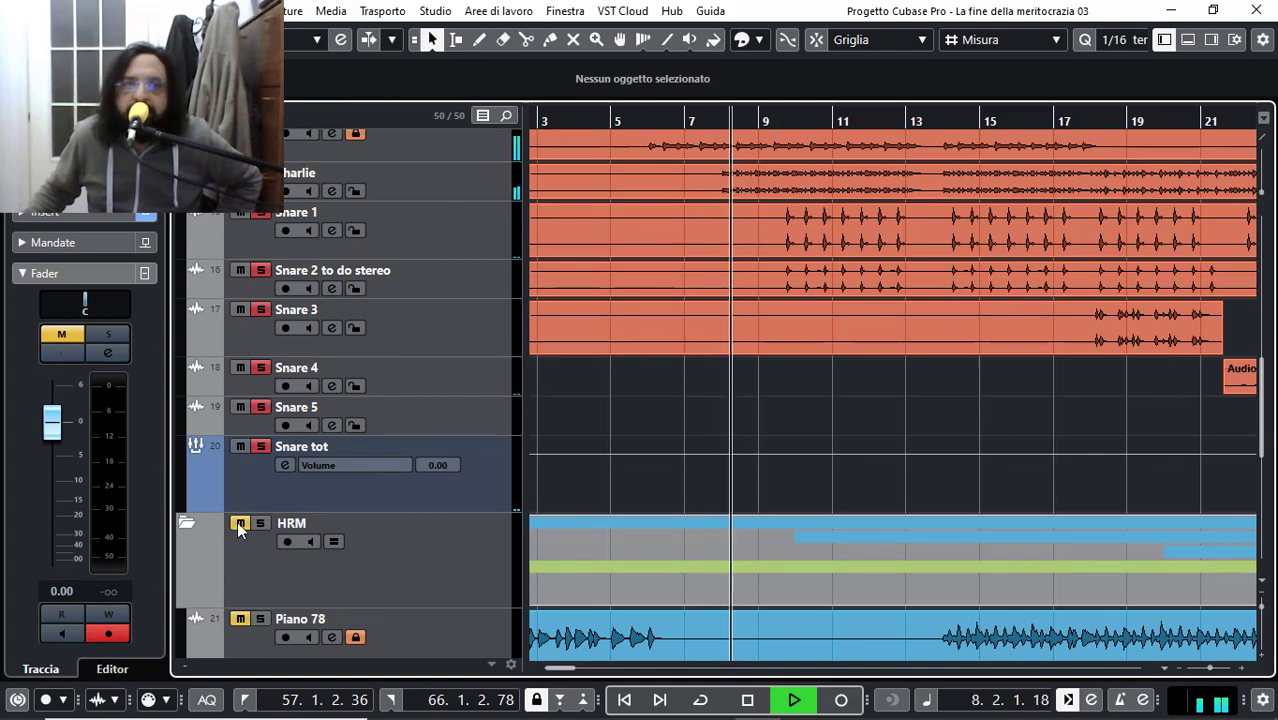
scroll(217, 486, up, 9)
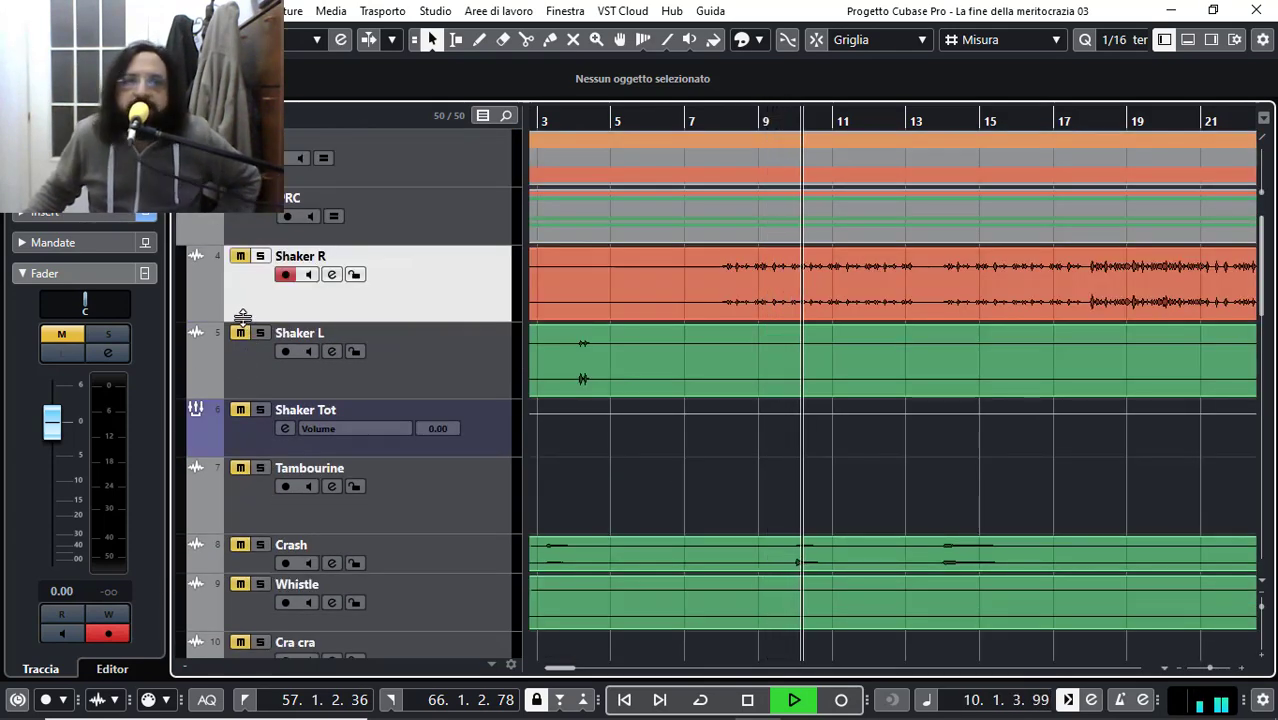
Step: Solo the Shaker R, Shaker Tot and Shaker L tracks during playback
click(240, 256)
click(260, 256)
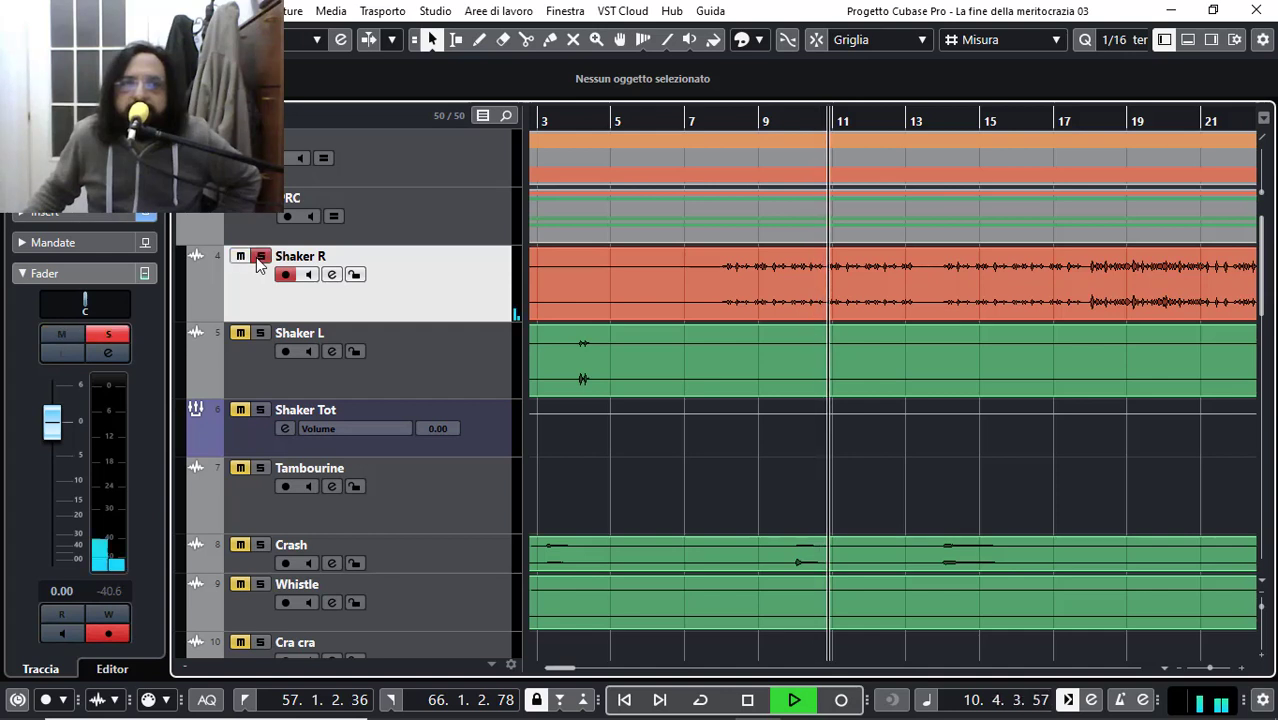
click(240, 410)
click(260, 410)
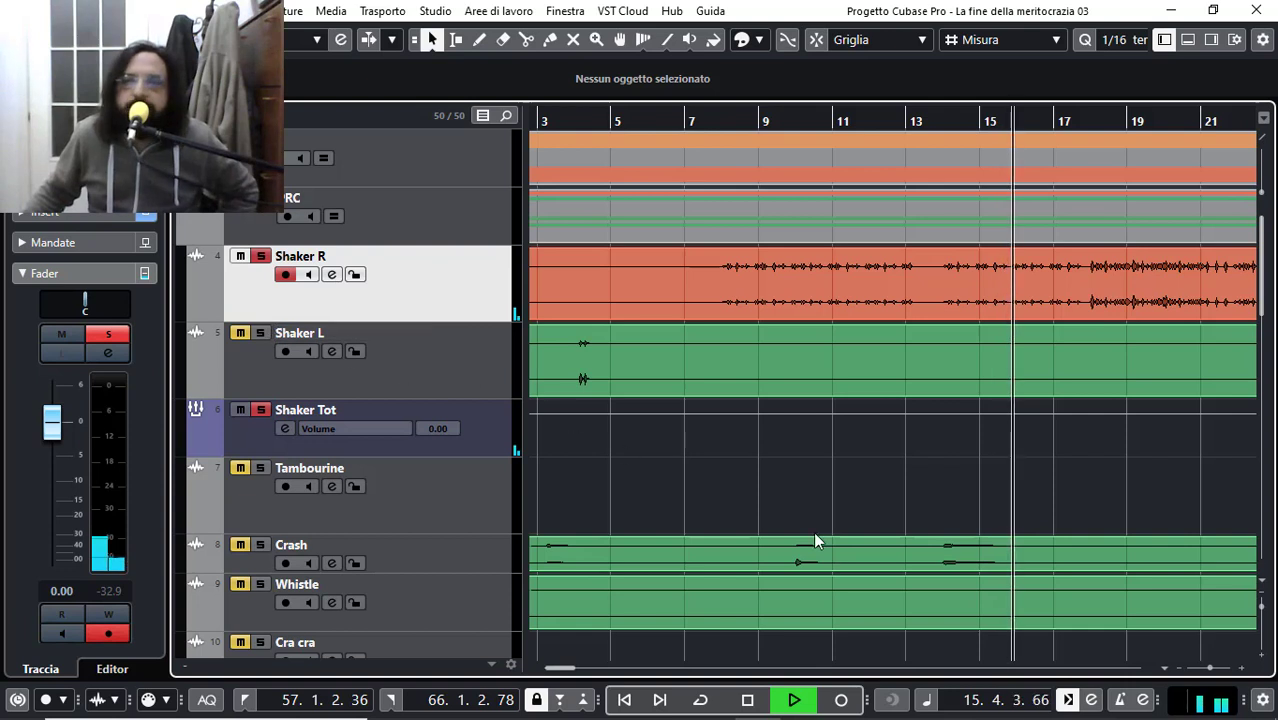
drag(1212, 668, 1208, 672)
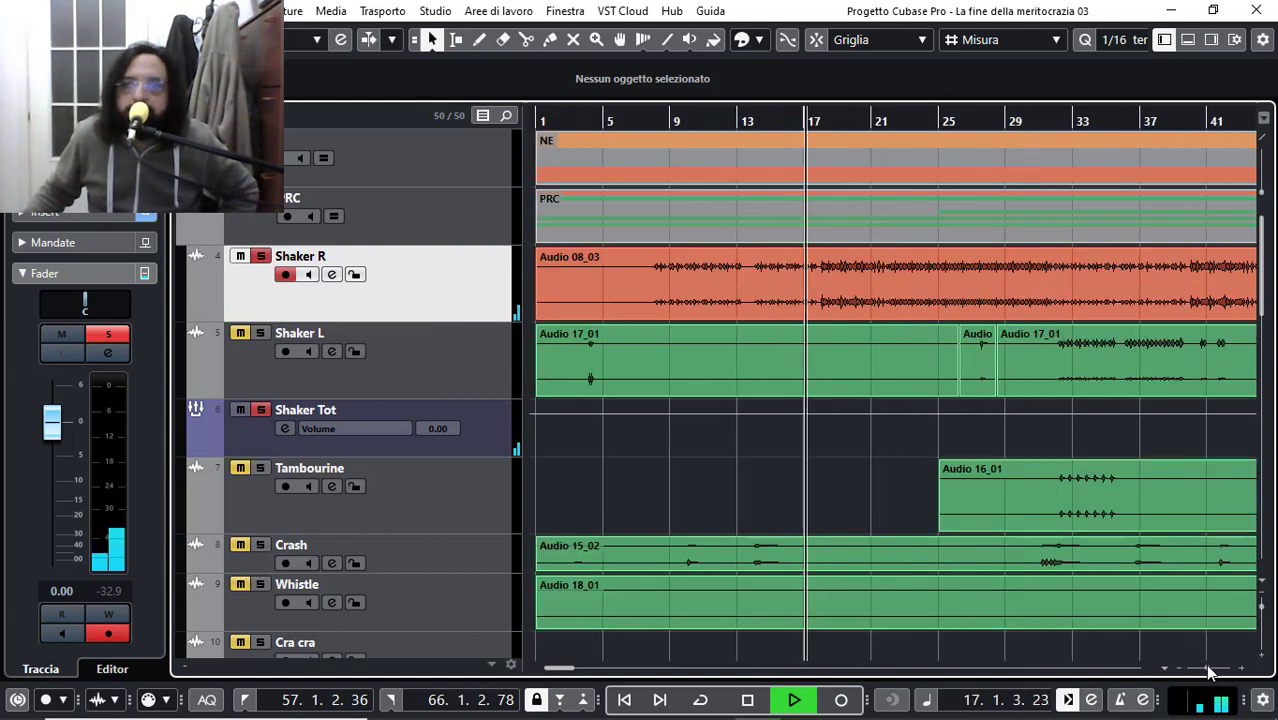
click(259, 341)
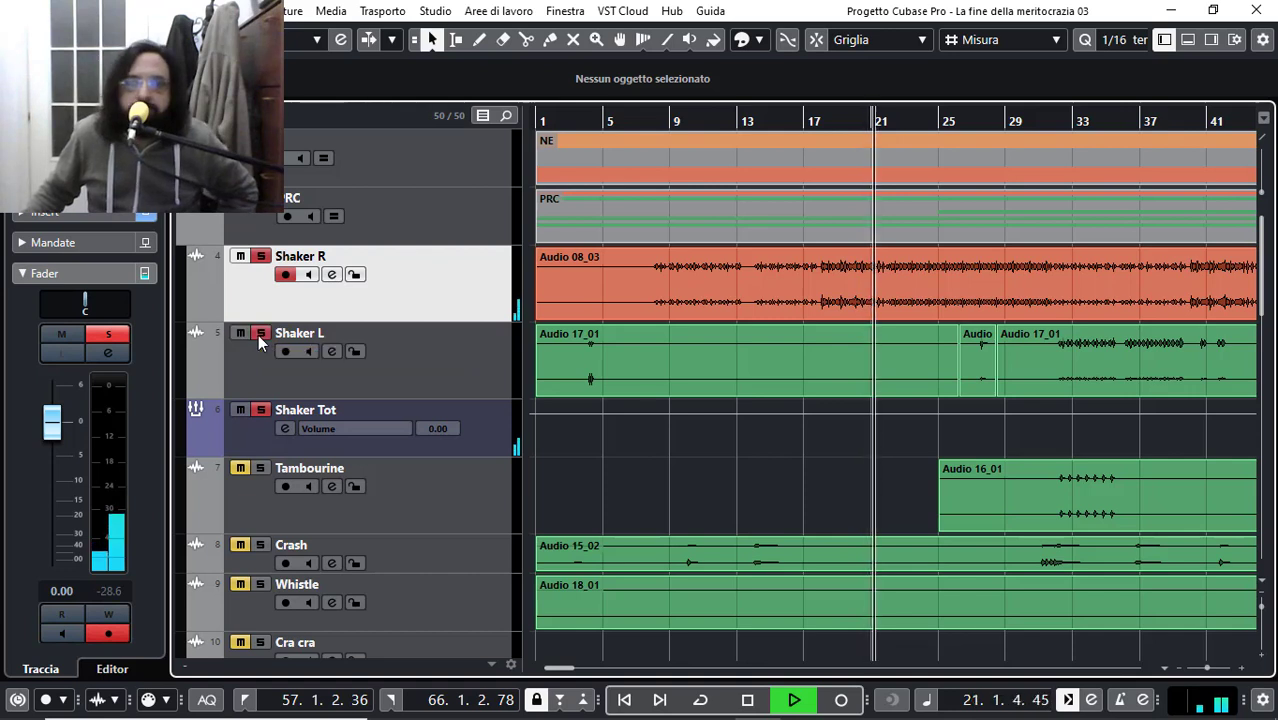
Step: Play from about bar 32 and briefly switch off the solo on Shaker R to compare the two shakers
click(1060, 120)
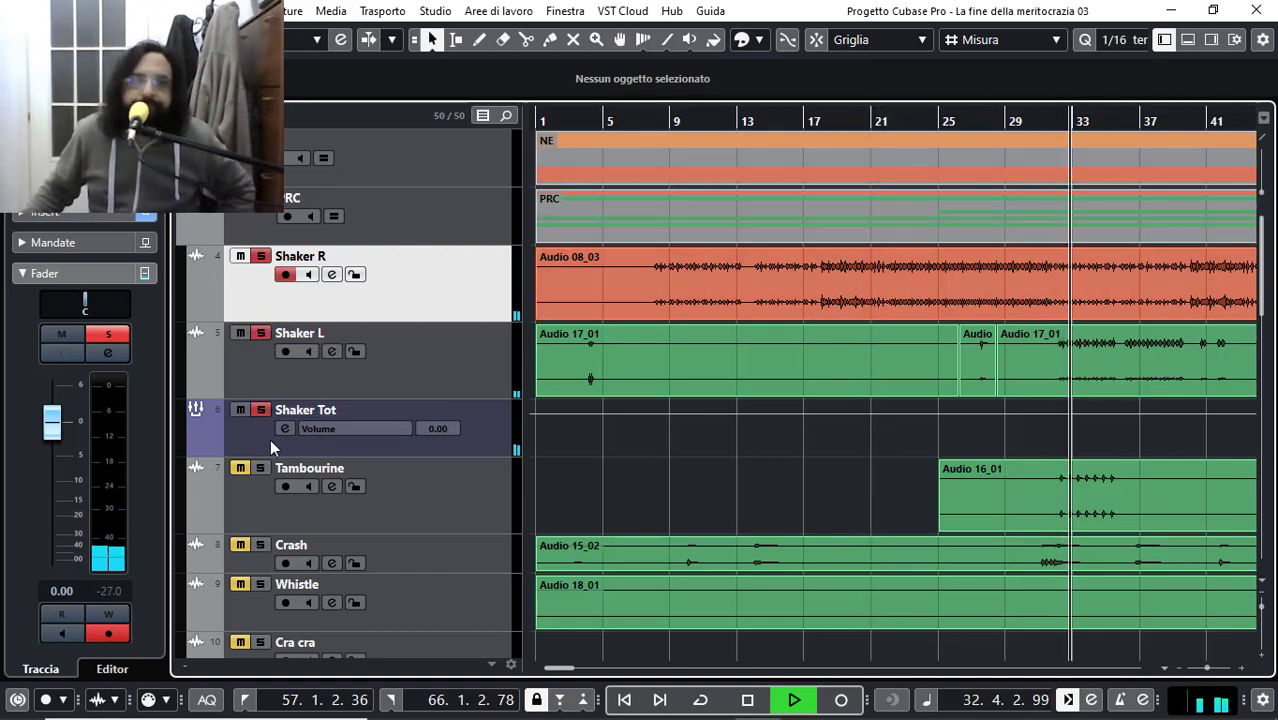
click(260, 256)
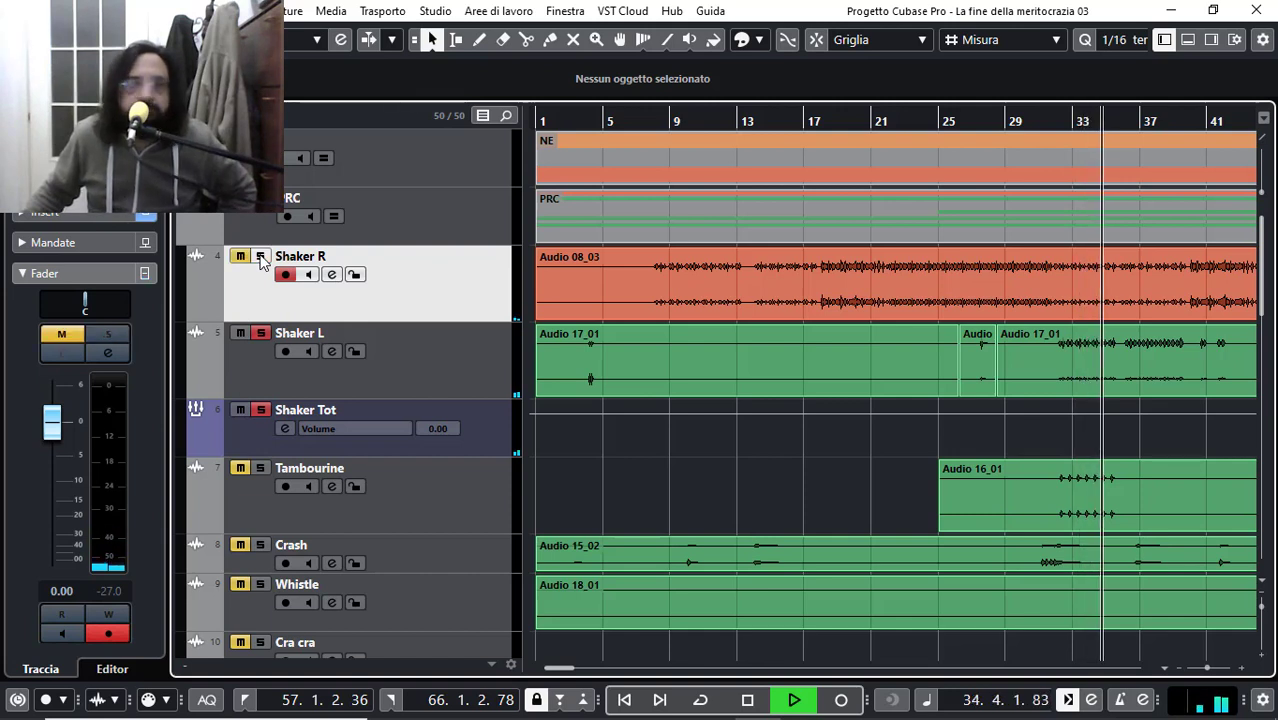
click(260, 256)
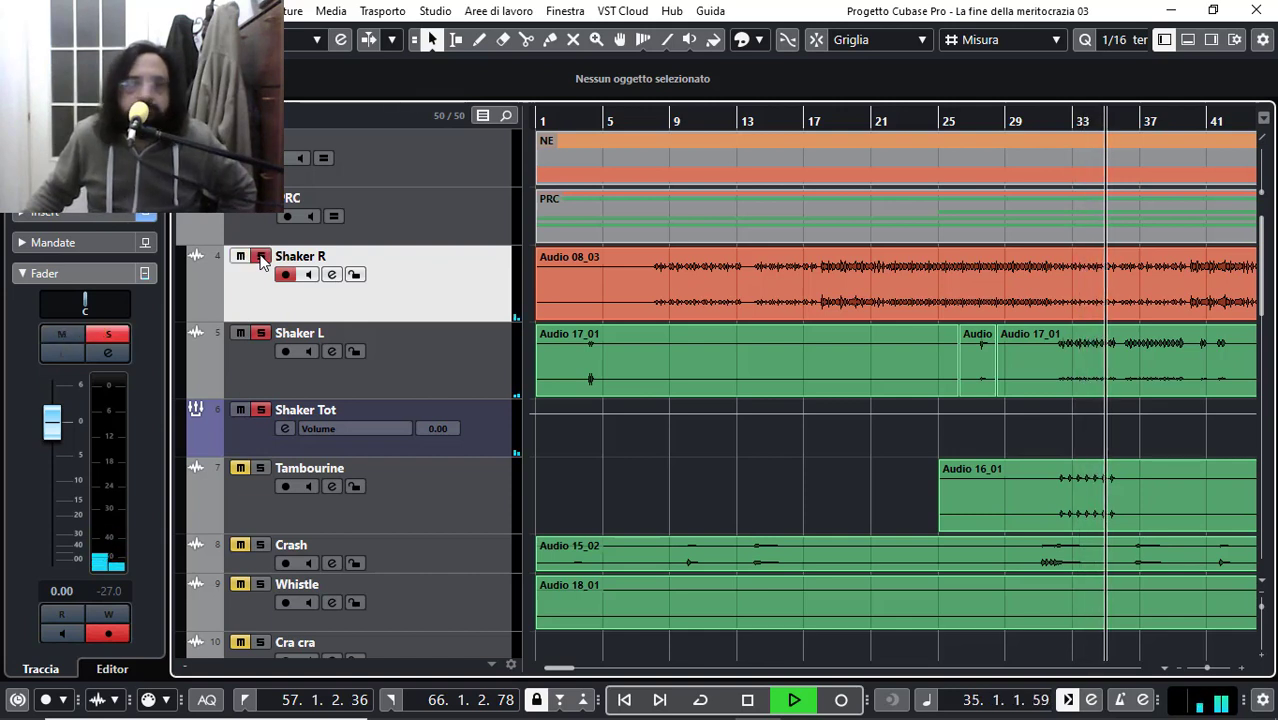
Step: Select the Tambourine track, solo it and listen to it alongside the shakers
click(247, 516)
scroll(1038, 136, up, 2)
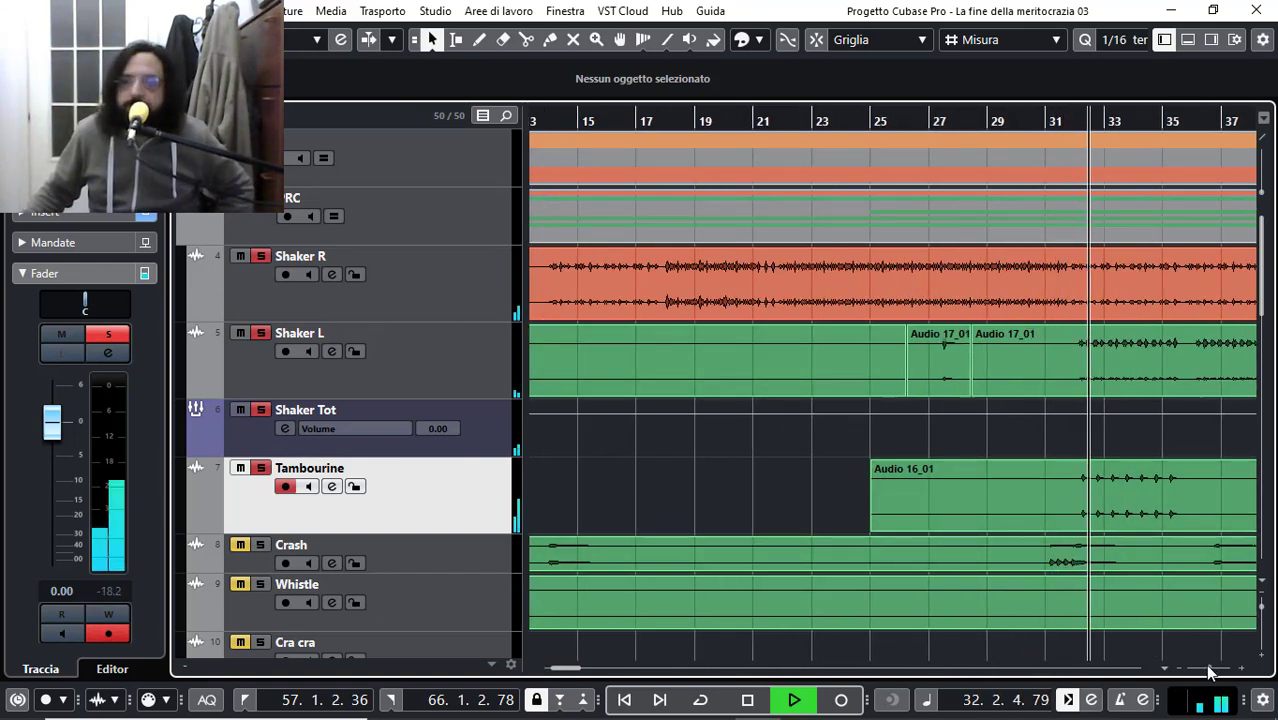
key(g)
key(g)
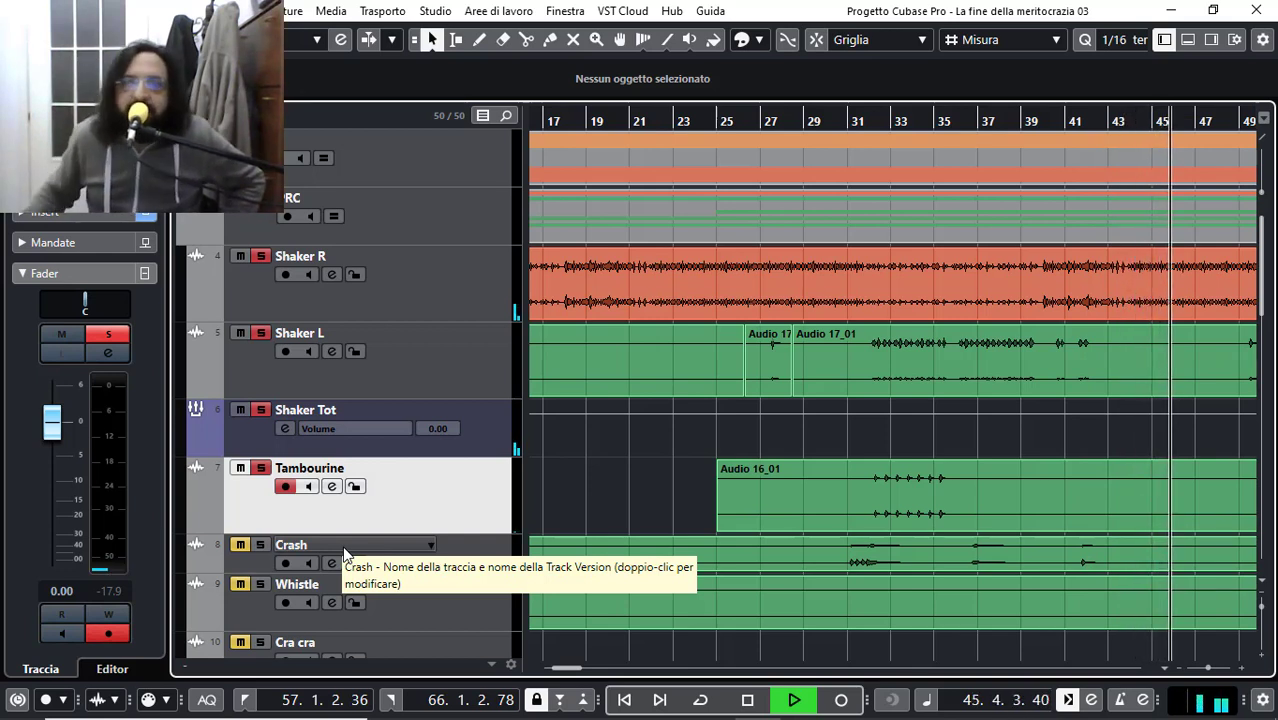
Step: Restart playback from about bar 29, then select and solo the Crash track
click(816, 125)
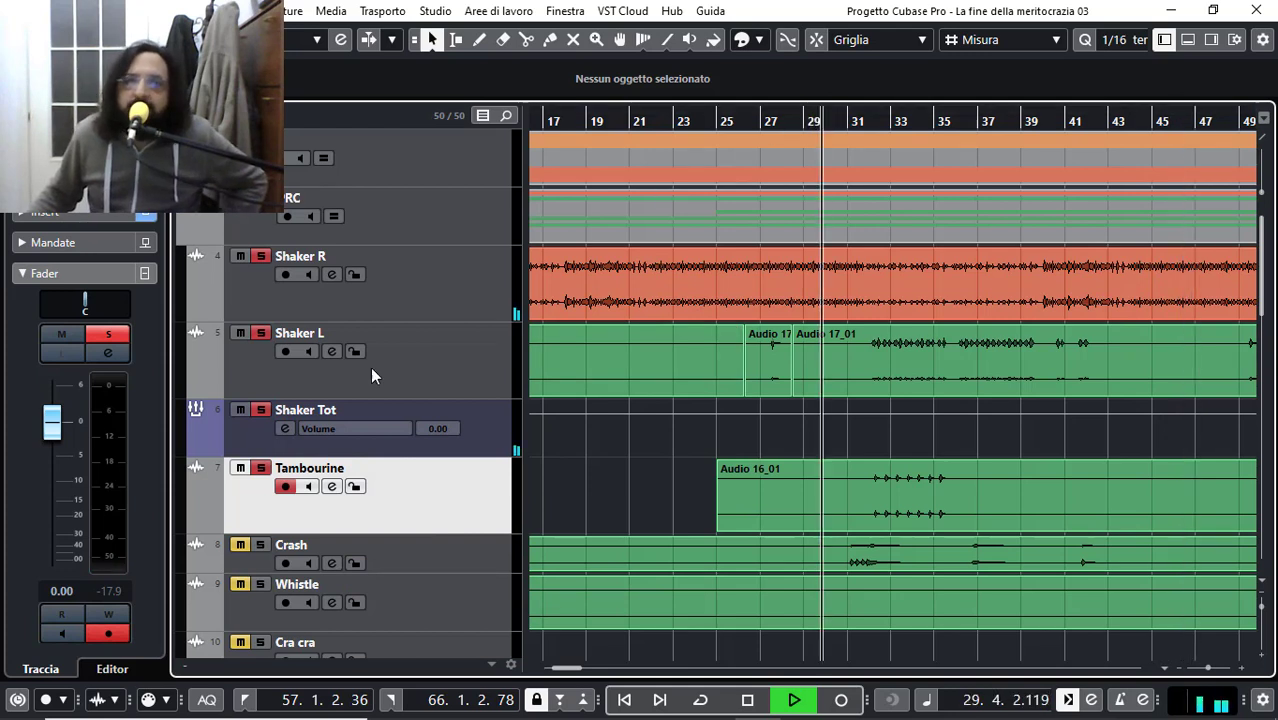
click(243, 546)
click(259, 566)
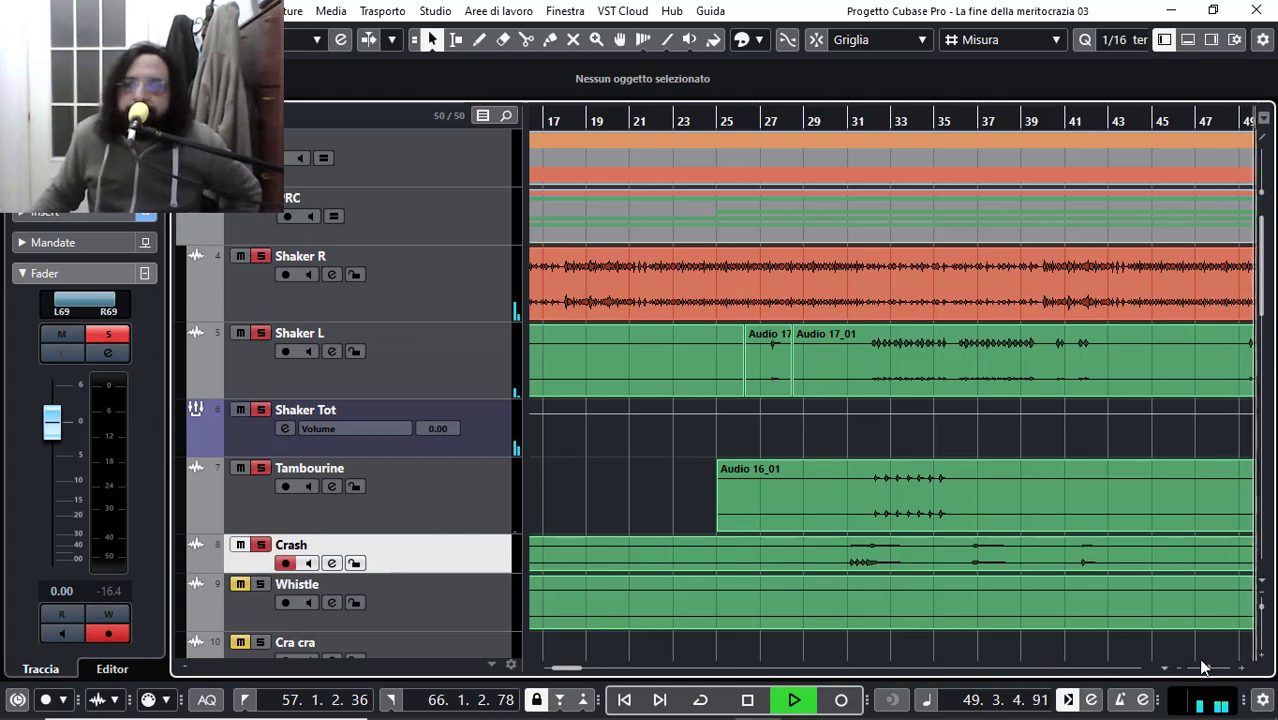
Step: Solo the Whistle, Timbales and Cra cra tracks, leaving Cra cra selected
drag(1213, 670, 1209, 671)
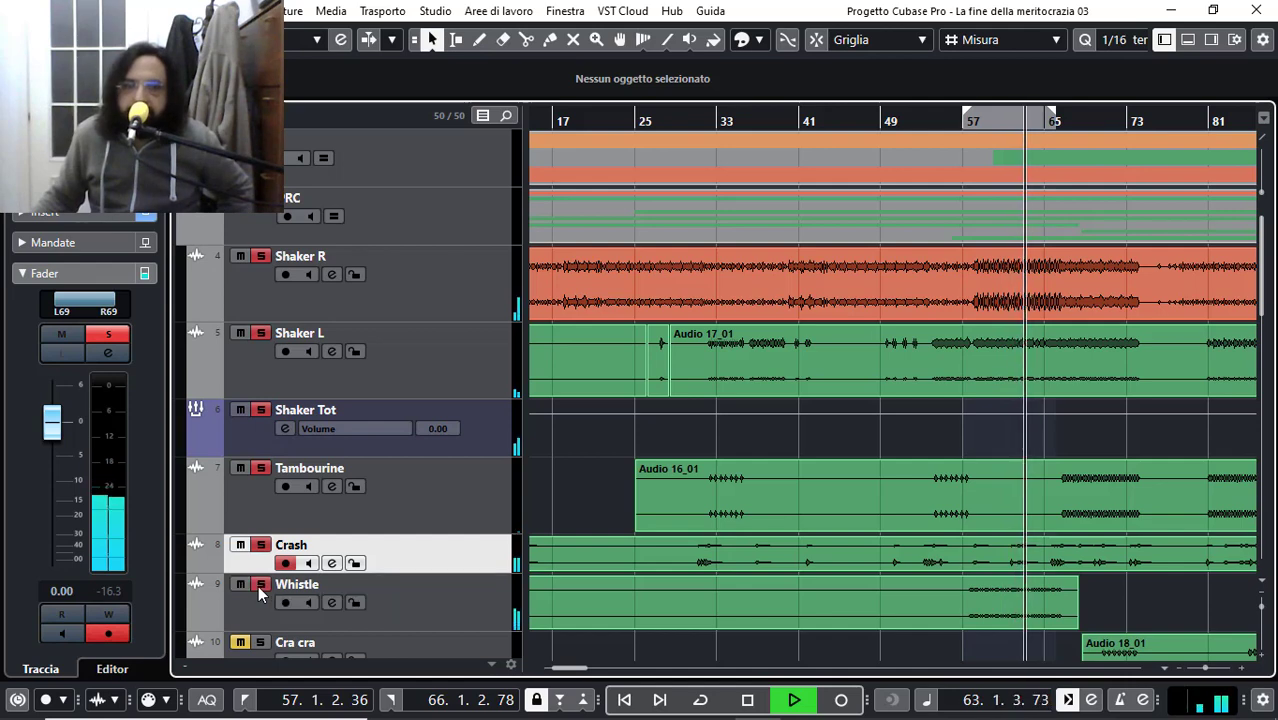
click(262, 622)
scroll(261, 621, down, 2)
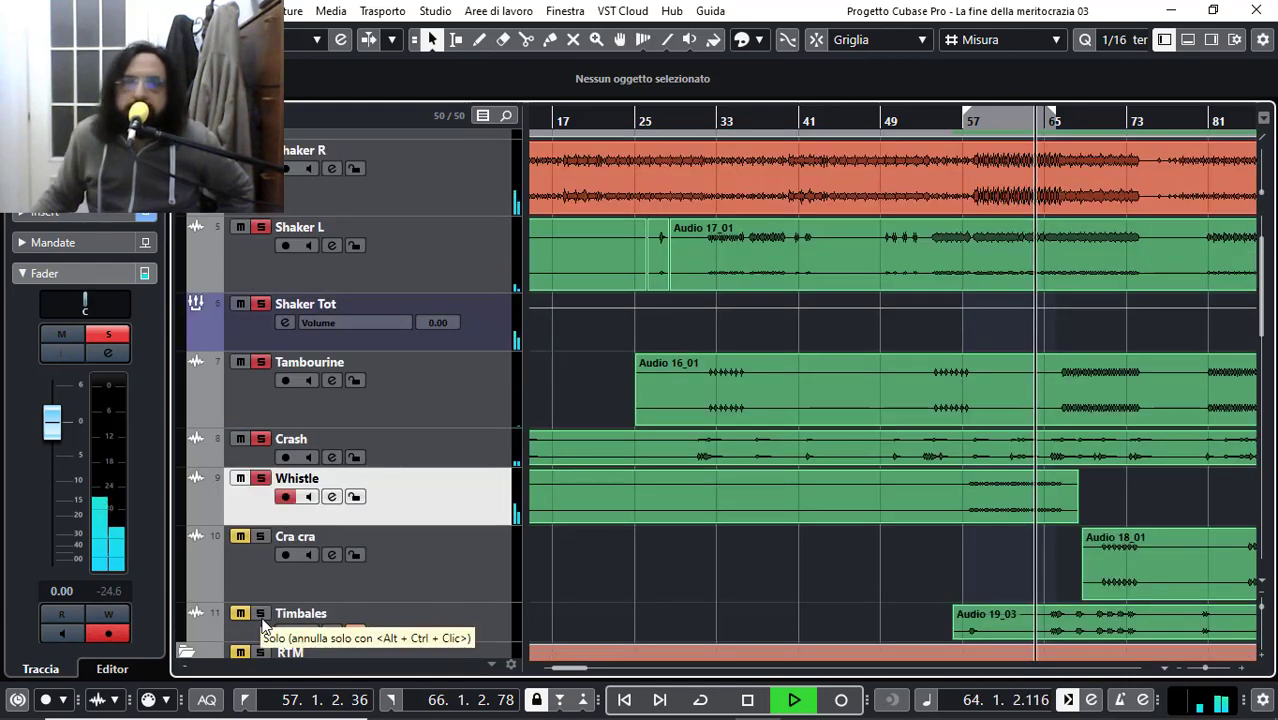
click(263, 540)
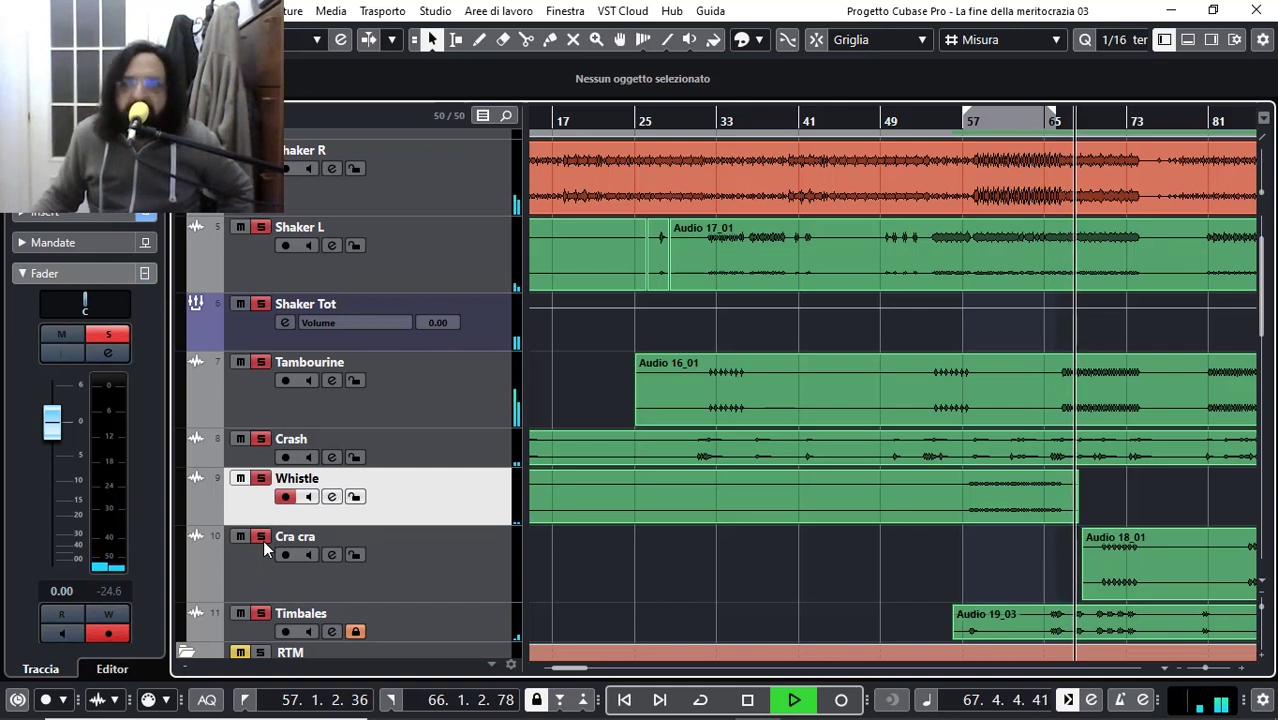
click(258, 563)
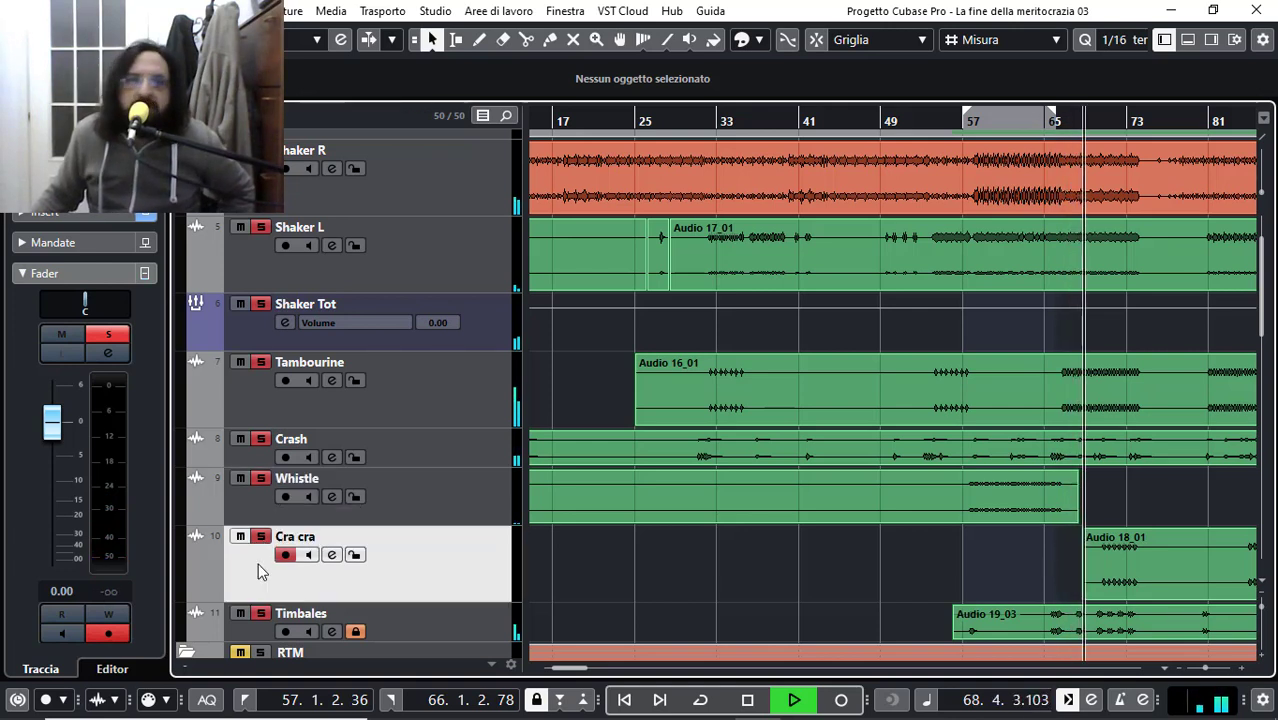
Step: Replay earlier passages, stop playback and audition the Shaker L event around bar 49 with the Play tool
click(640, 121)
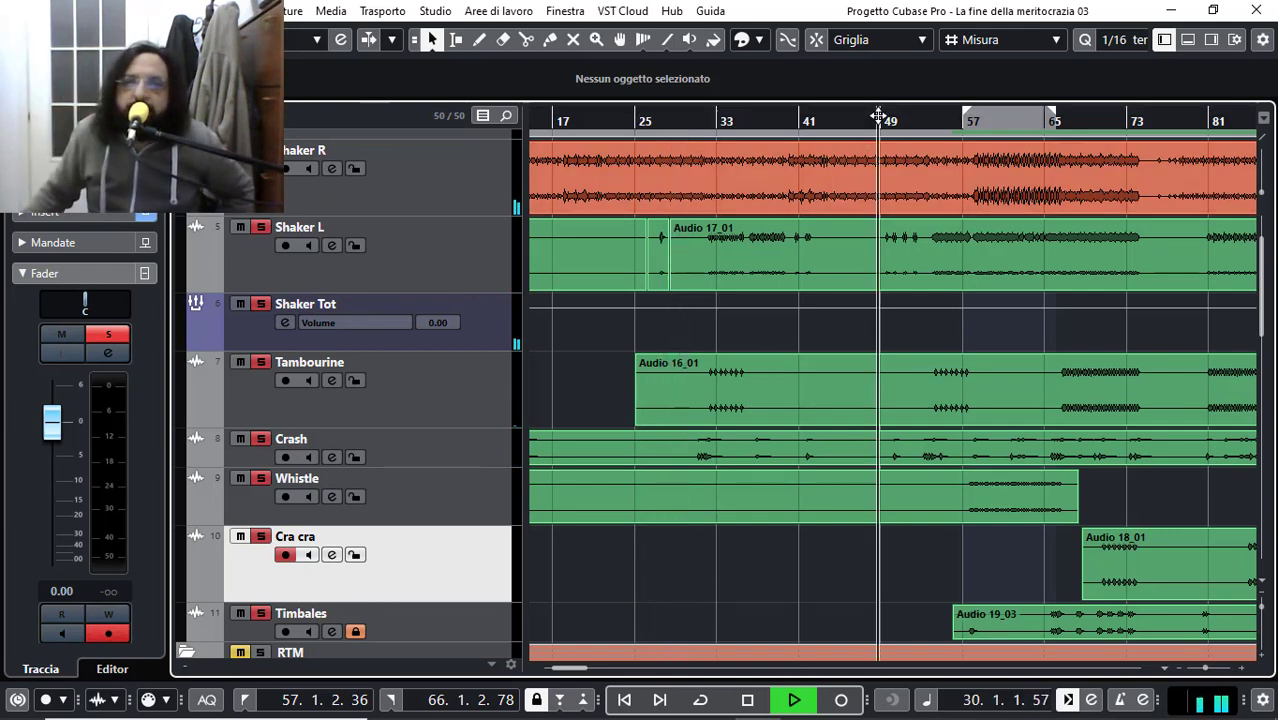
drag(878, 116, 882, 151)
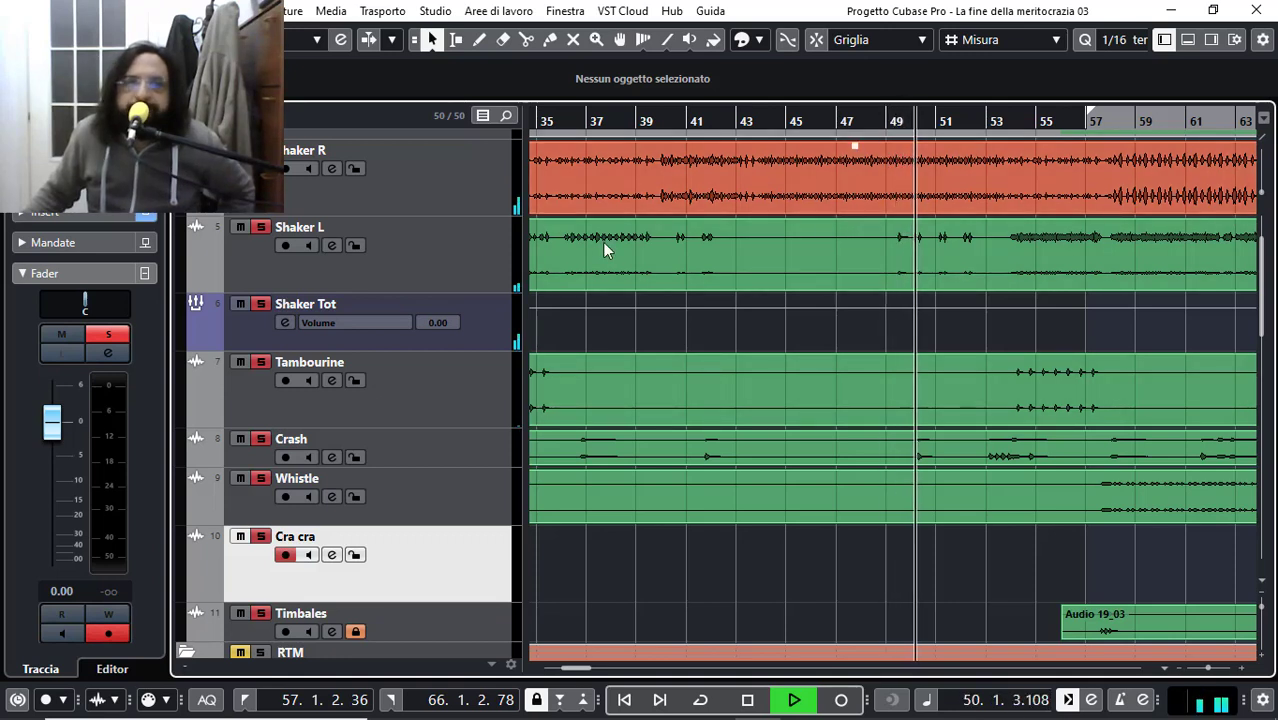
right_click(817, 264)
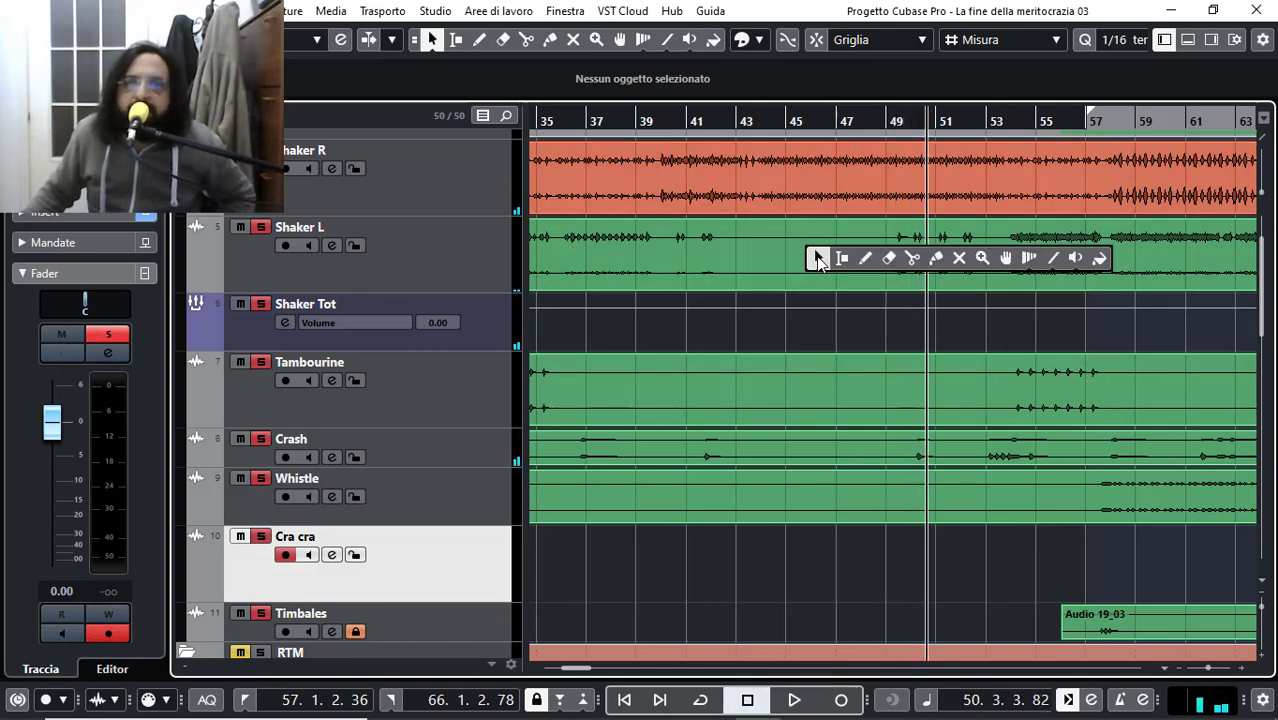
click(1070, 260)
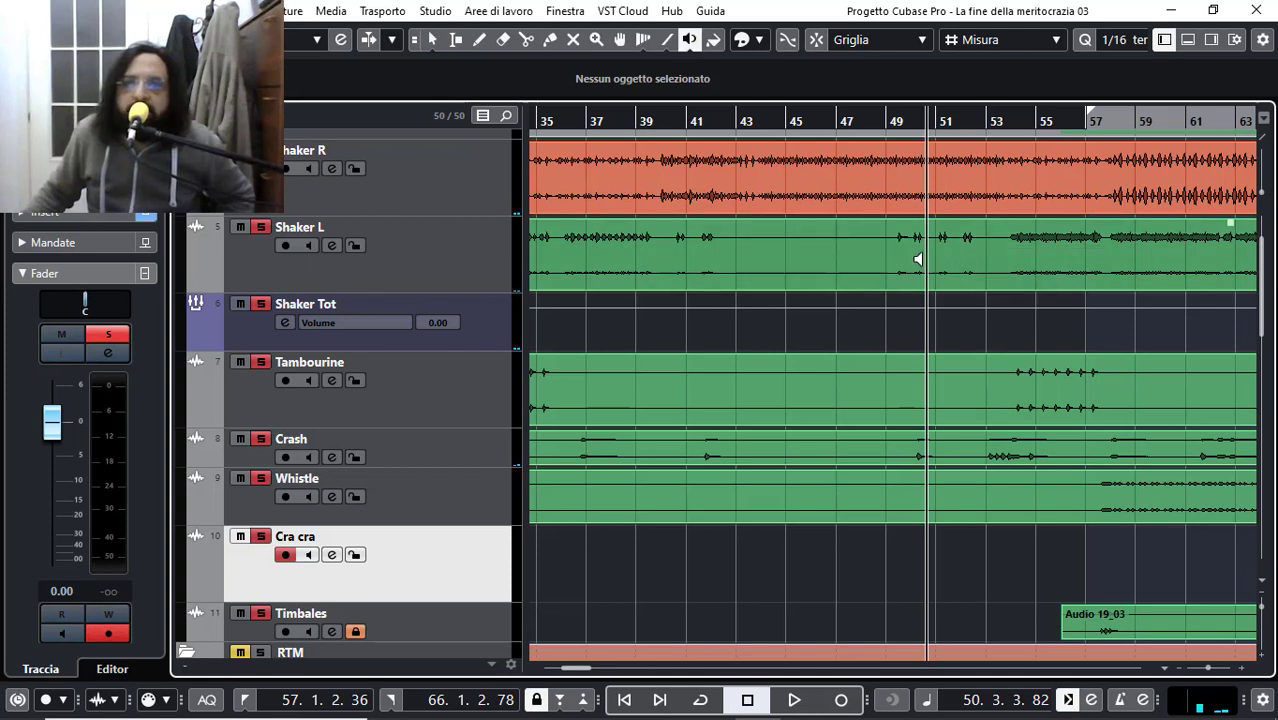
click(894, 237)
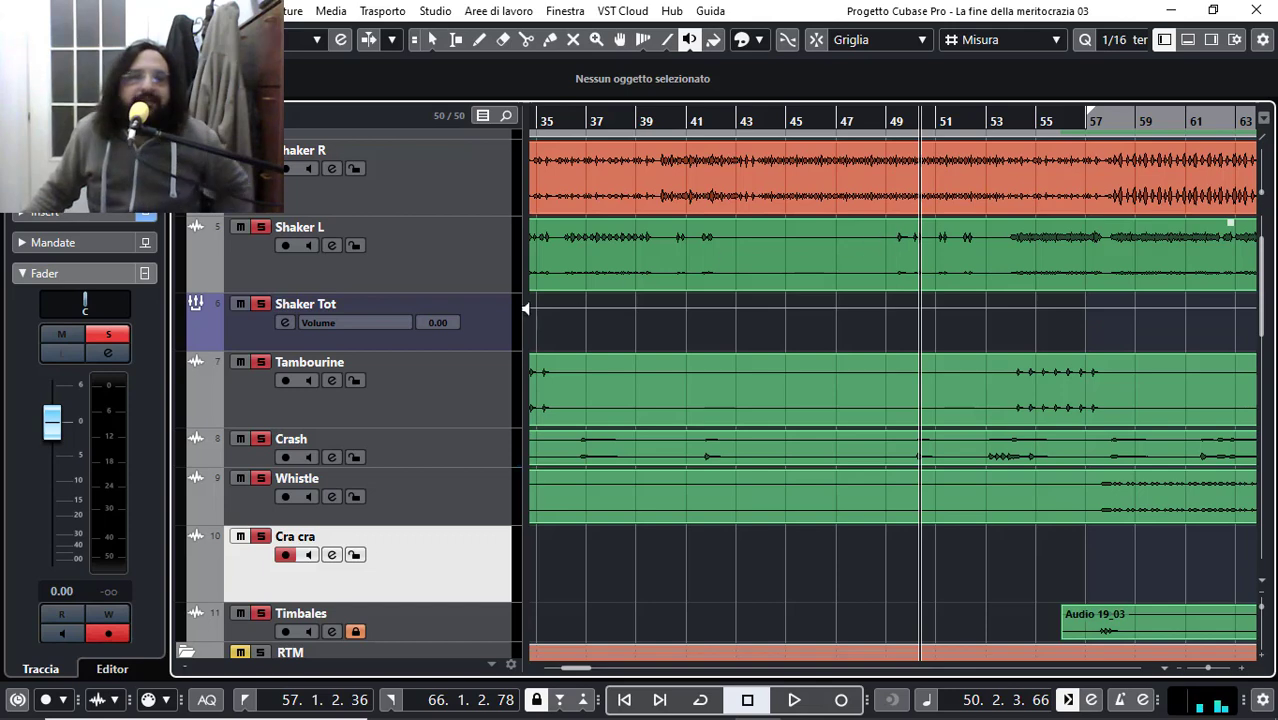
Step: Duplicate the Shaker L track and save the project
right_click(329, 286)
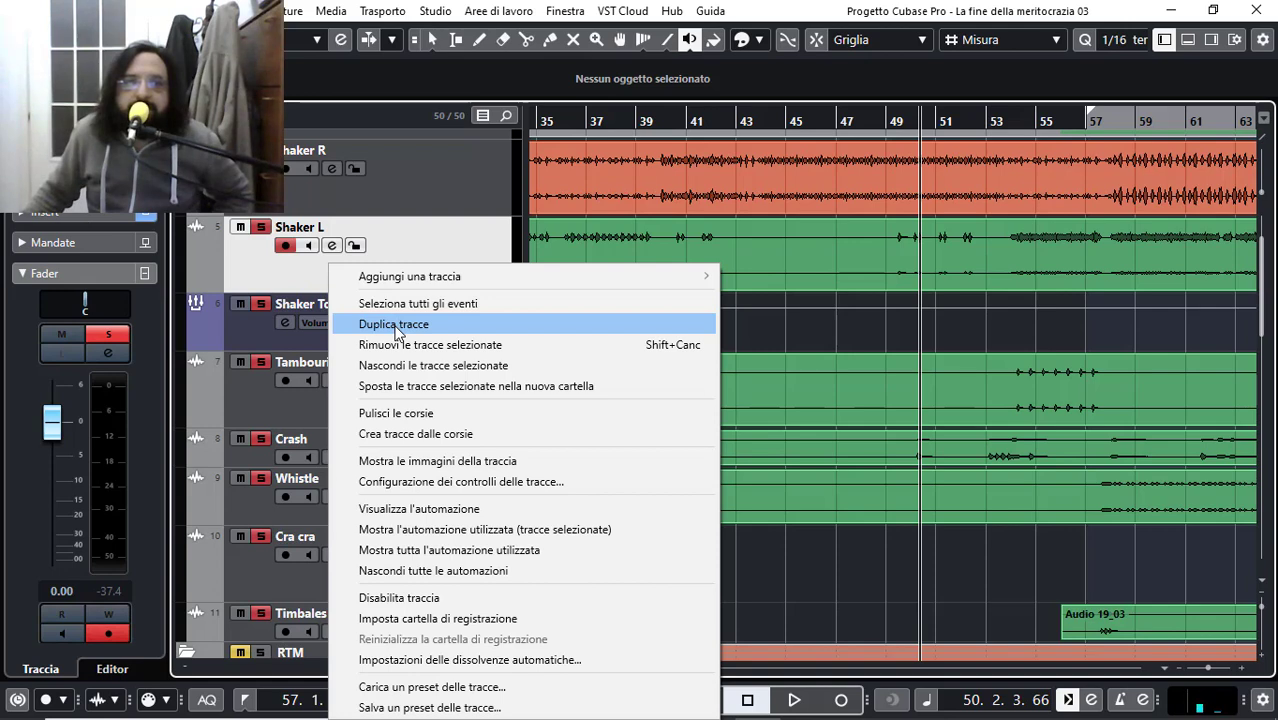
click(395, 325)
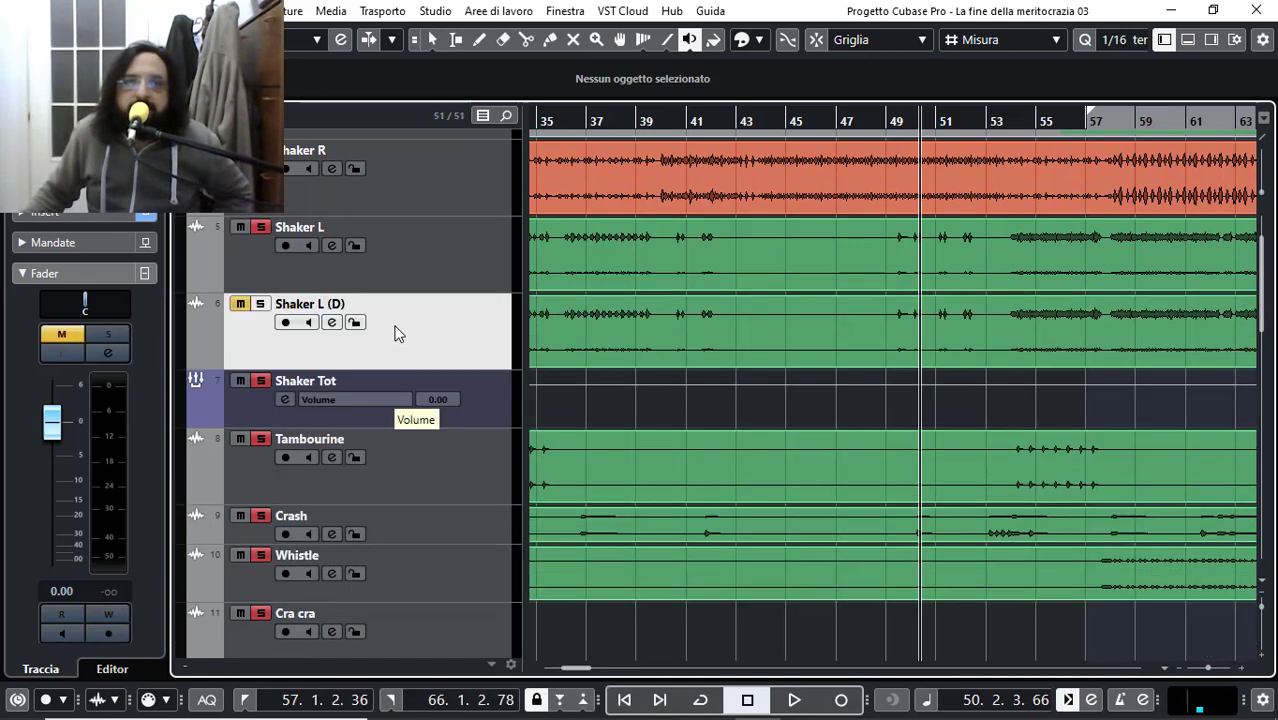
click(18, 10)
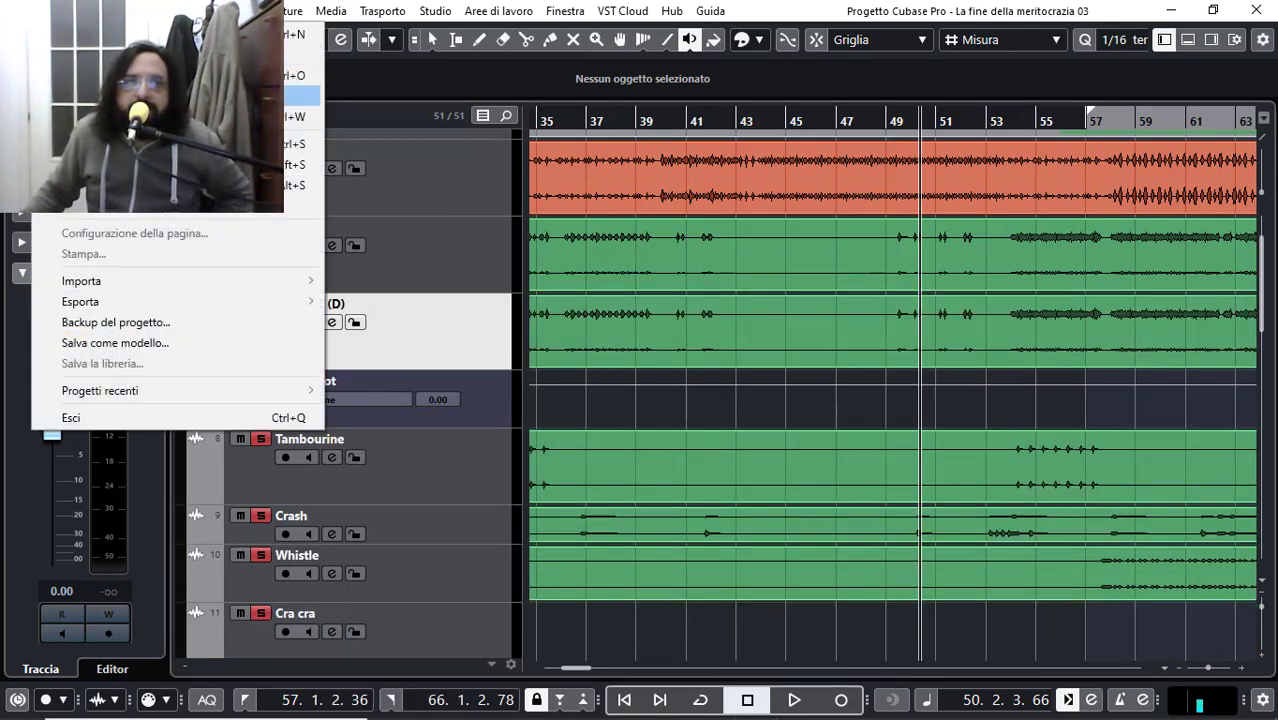
click(150, 143)
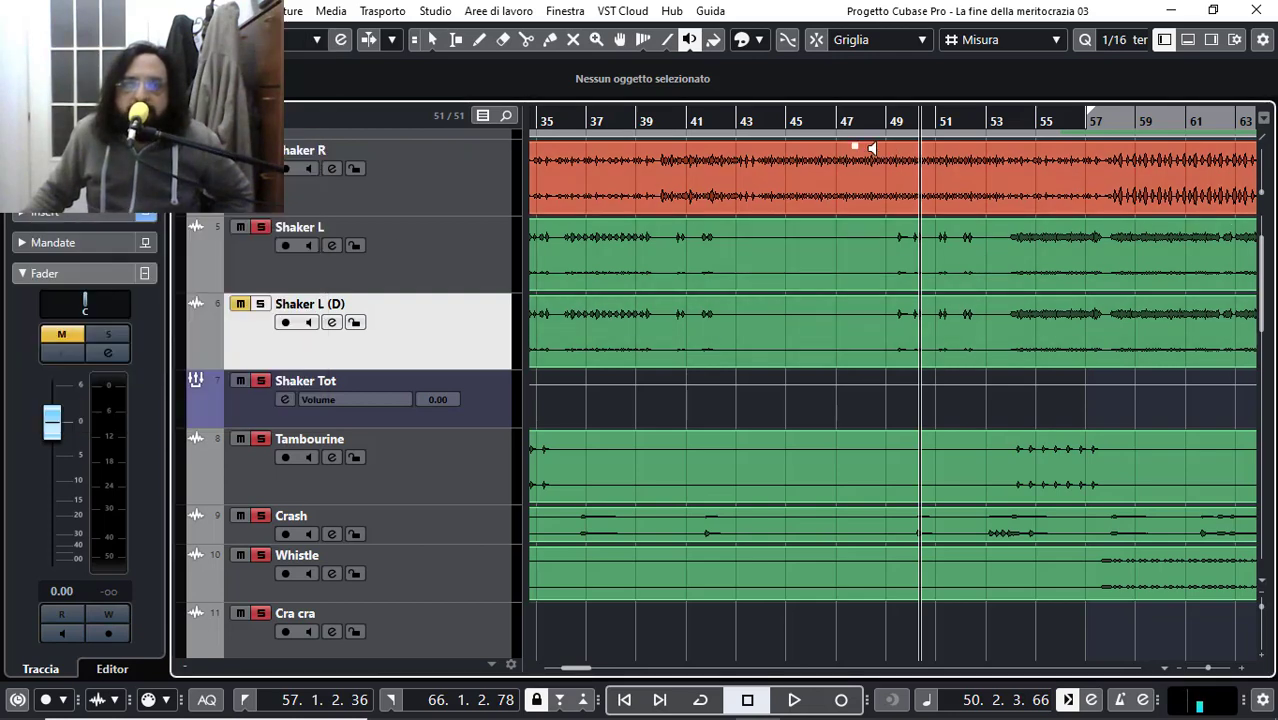
Step: Mute the short Shaker L event around bar 27 with the Mute tool
drag(728, 114, 593, 124)
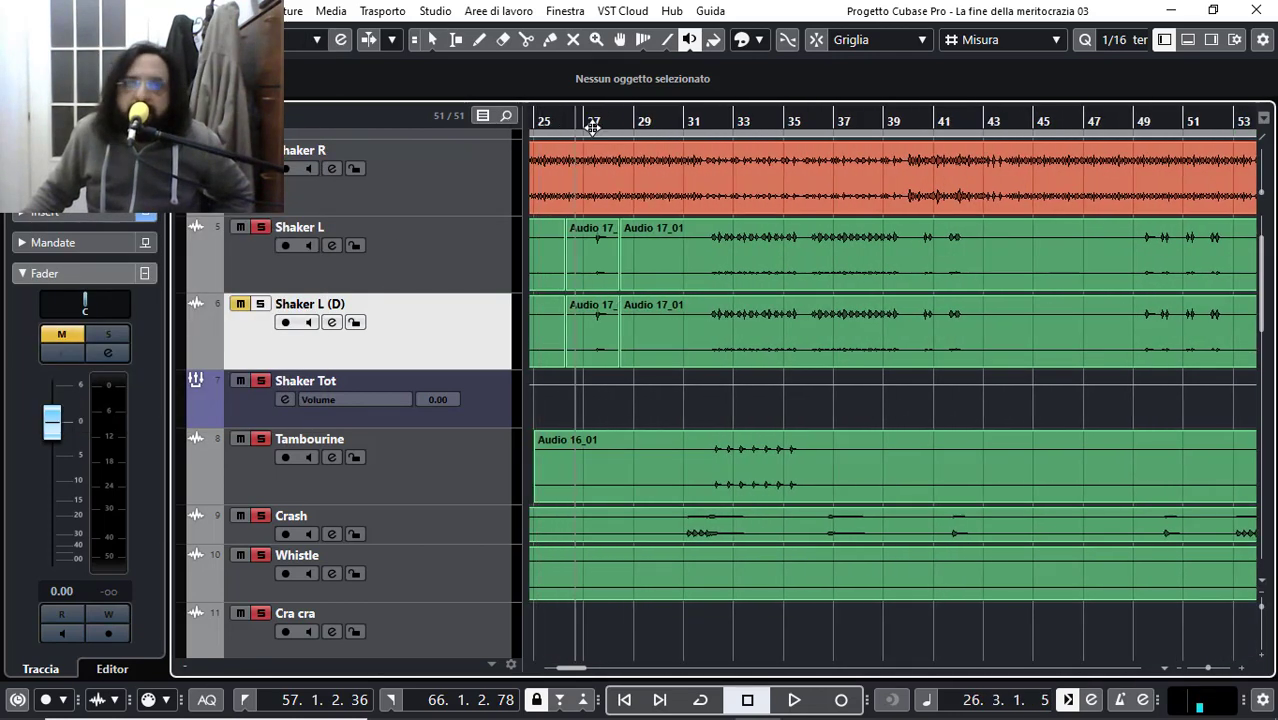
right_click(612, 393)
click(764, 400)
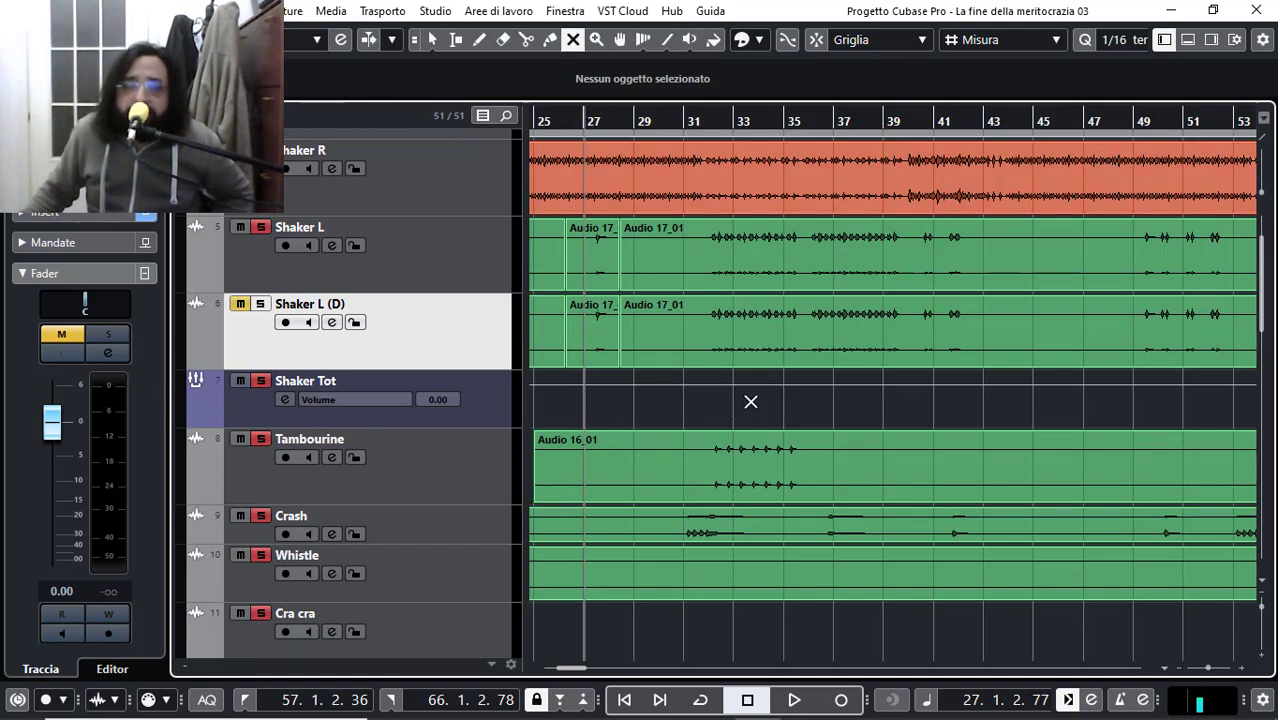
click(604, 265)
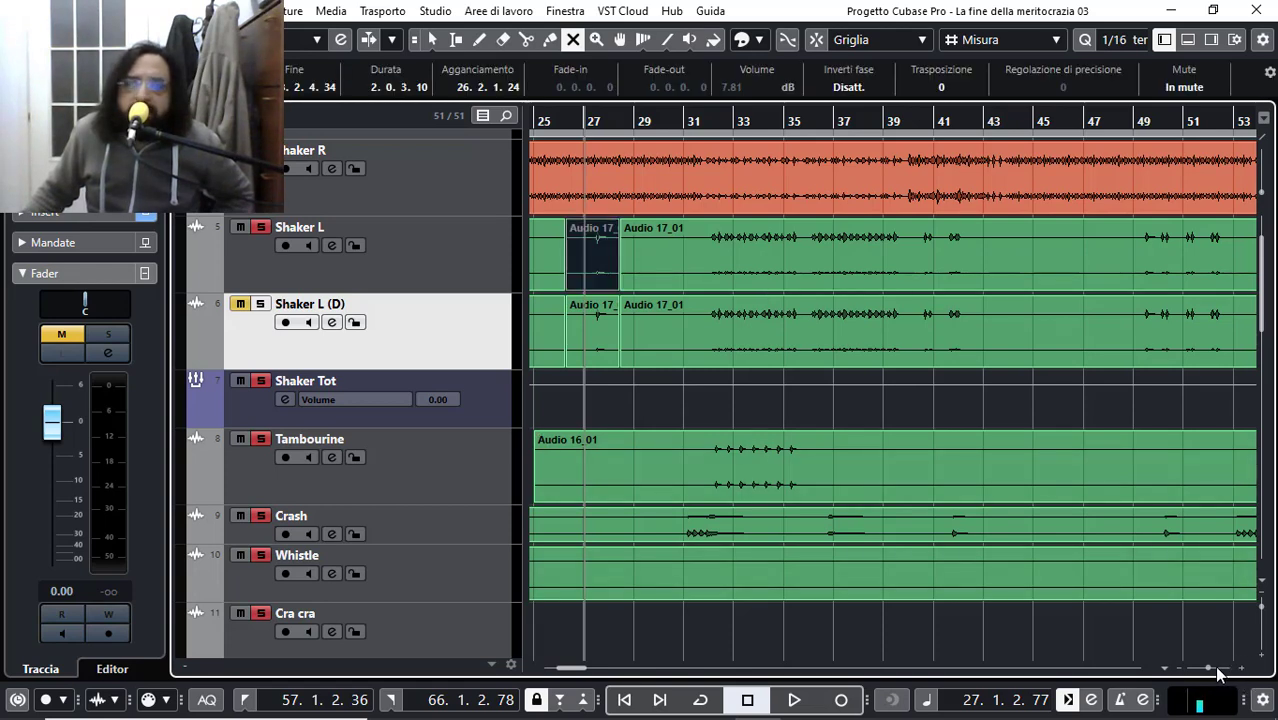
Step: Start playback from about bar 48 and solo Shaker L (D) in place of Shaker L
scroll(1215, 675, down, 2)
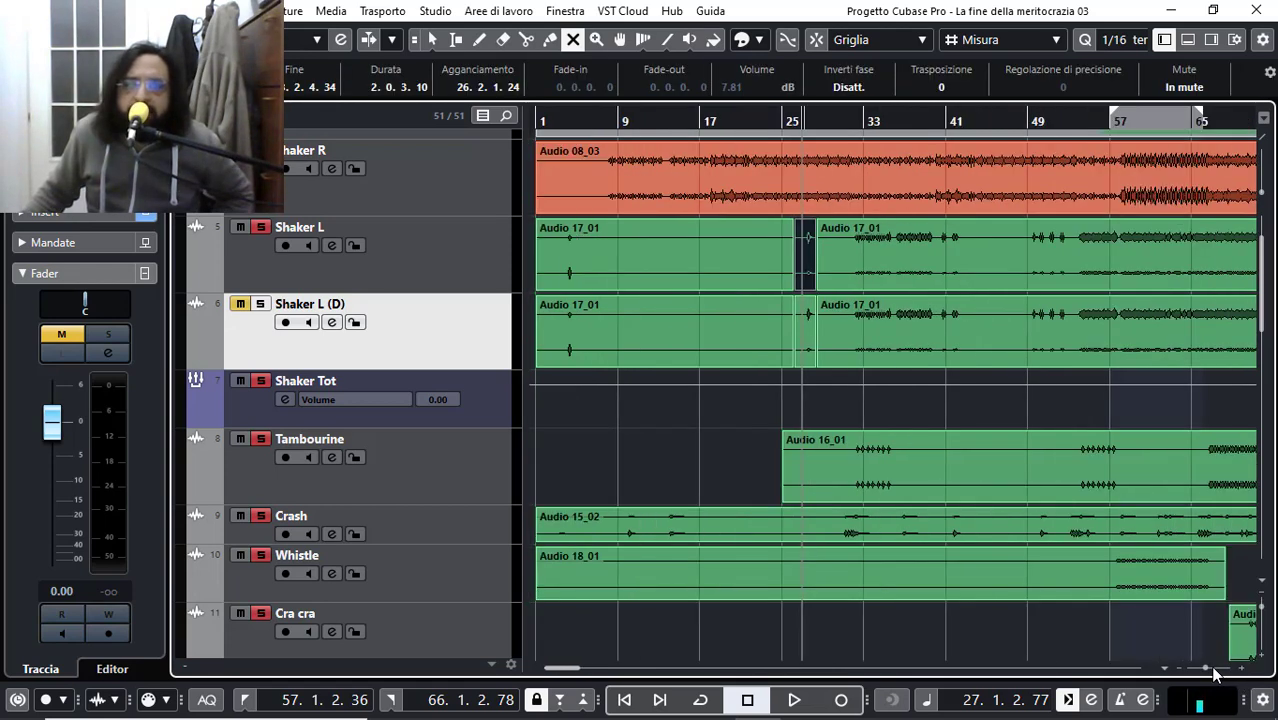
scroll(1215, 675, down, 1)
scroll(1214, 675, down, 1)
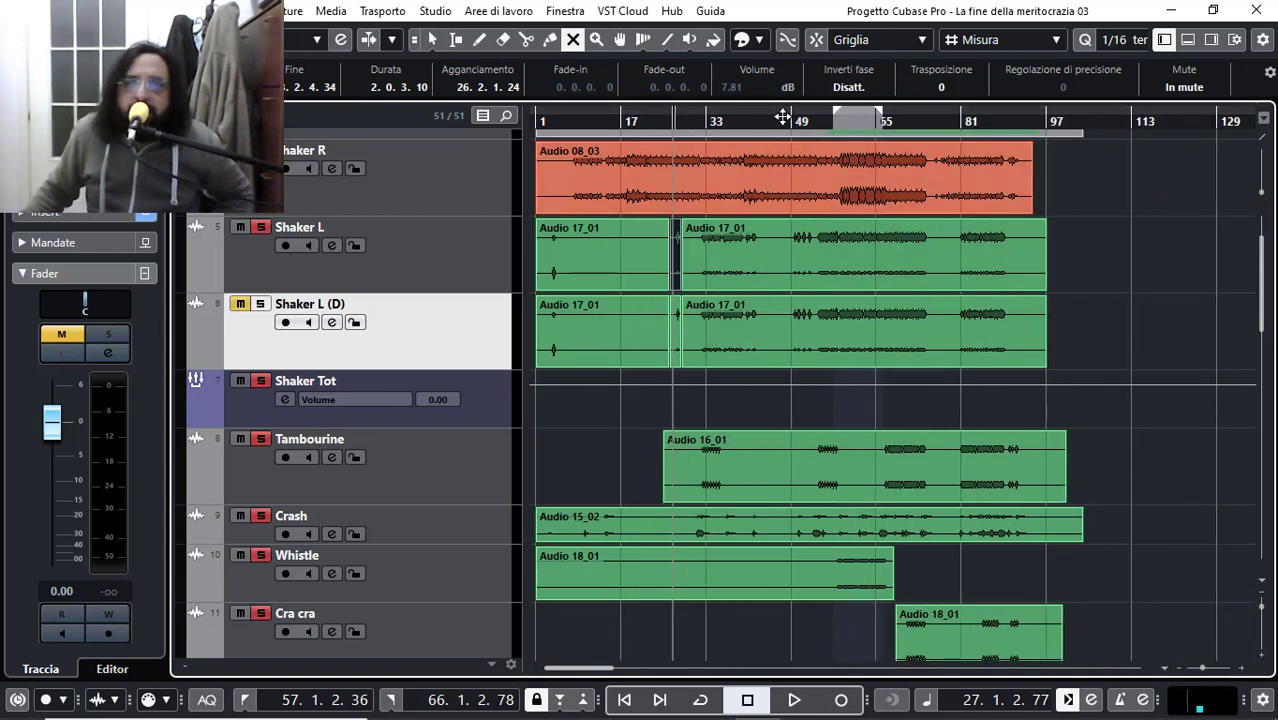
drag(787, 117, 792, 145)
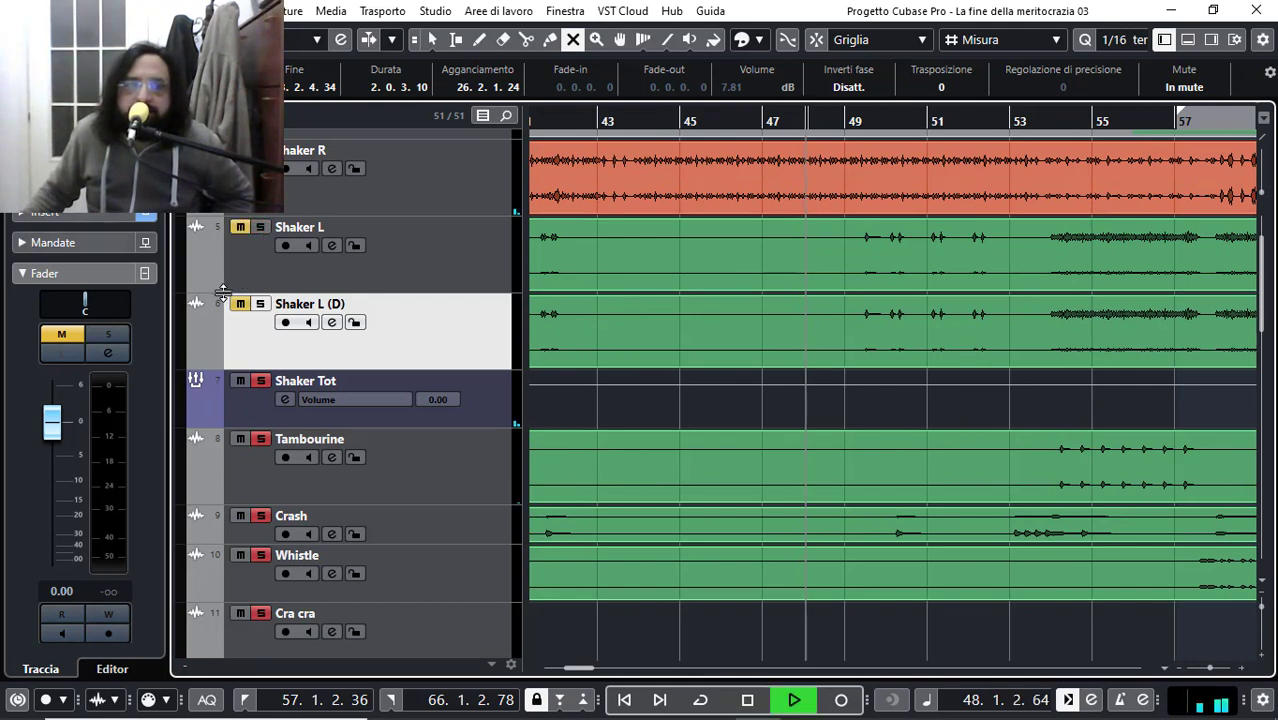
Step: Split the Shaker L (D) event at about 49.2 and just after the start of bar 50
right_click(878, 332)
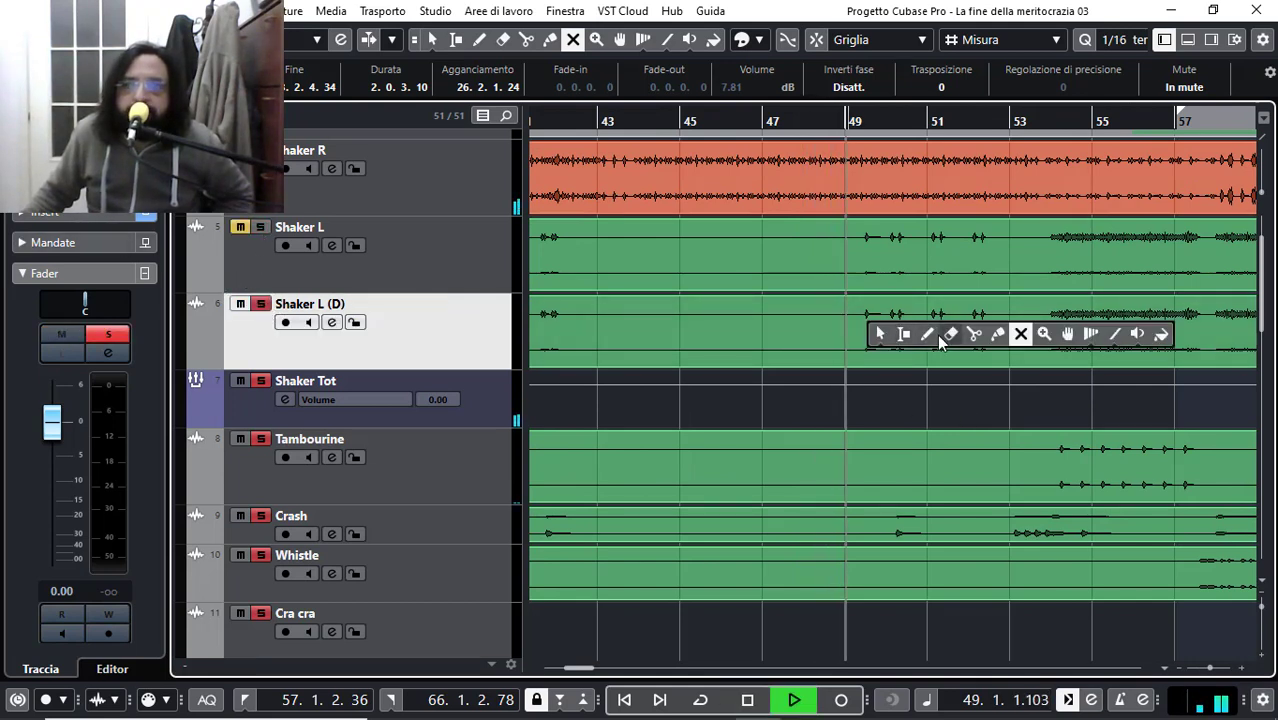
click(973, 336)
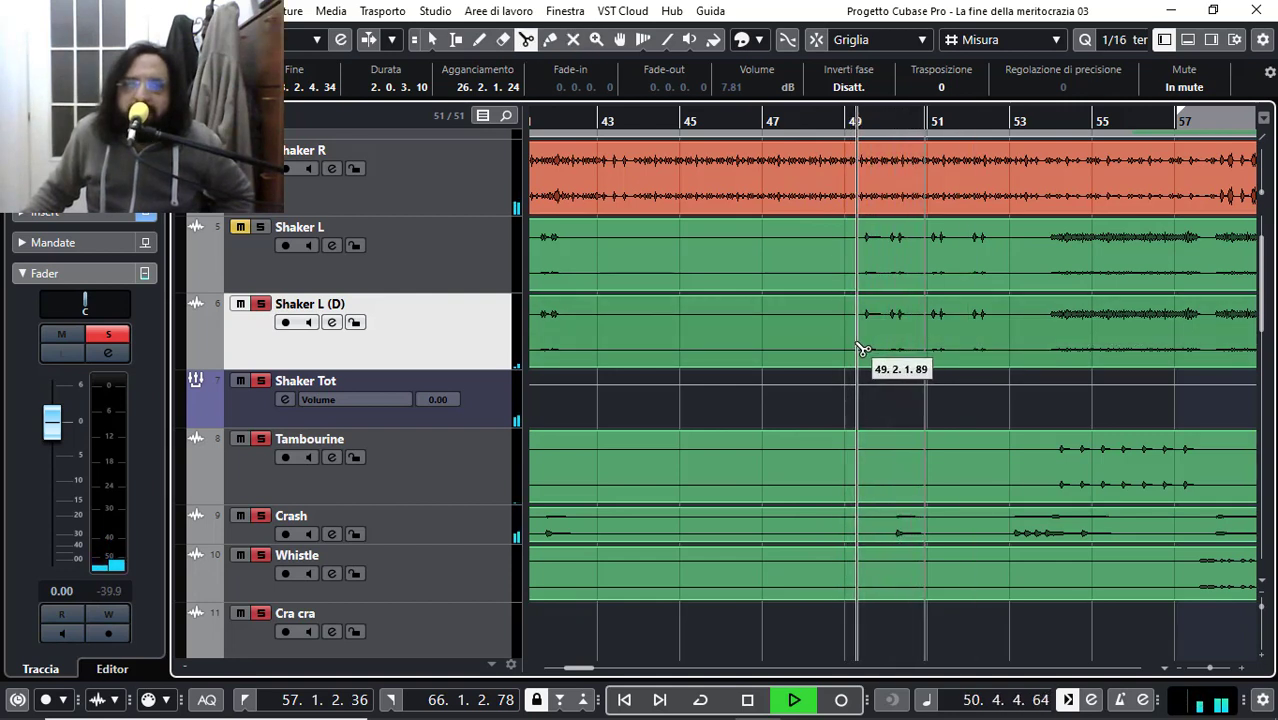
click(858, 349)
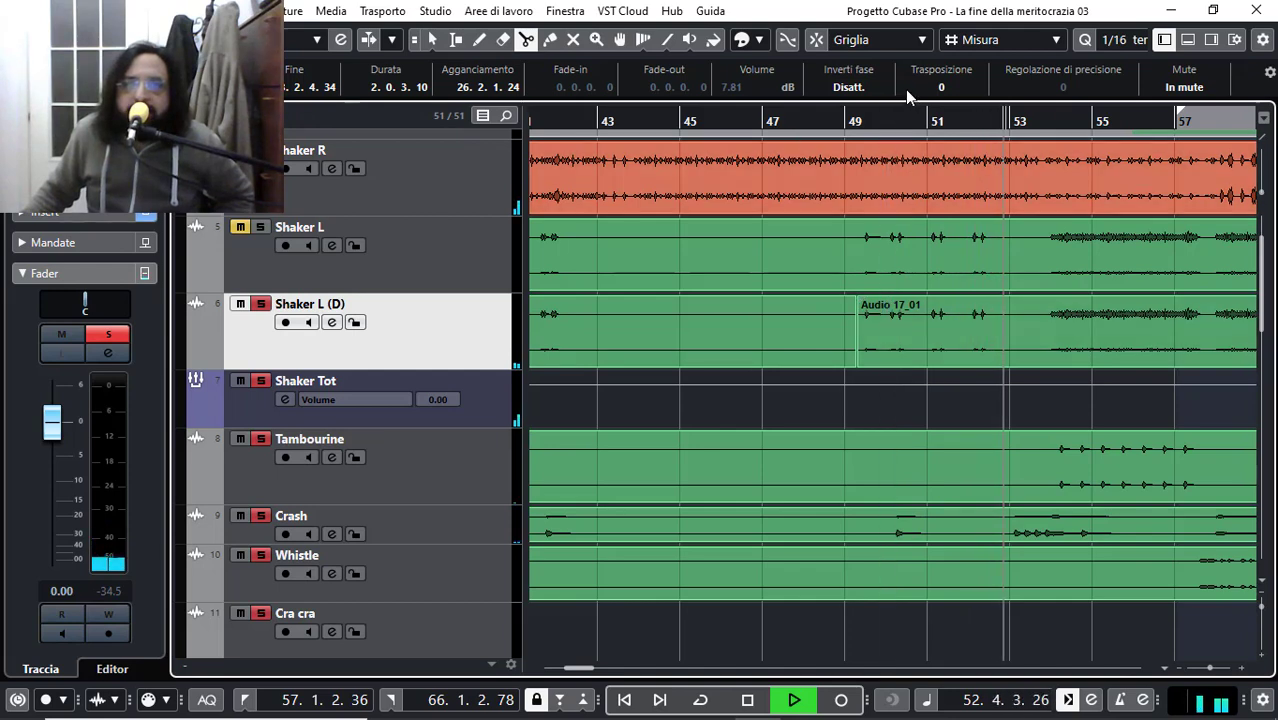
drag(870, 120, 876, 174)
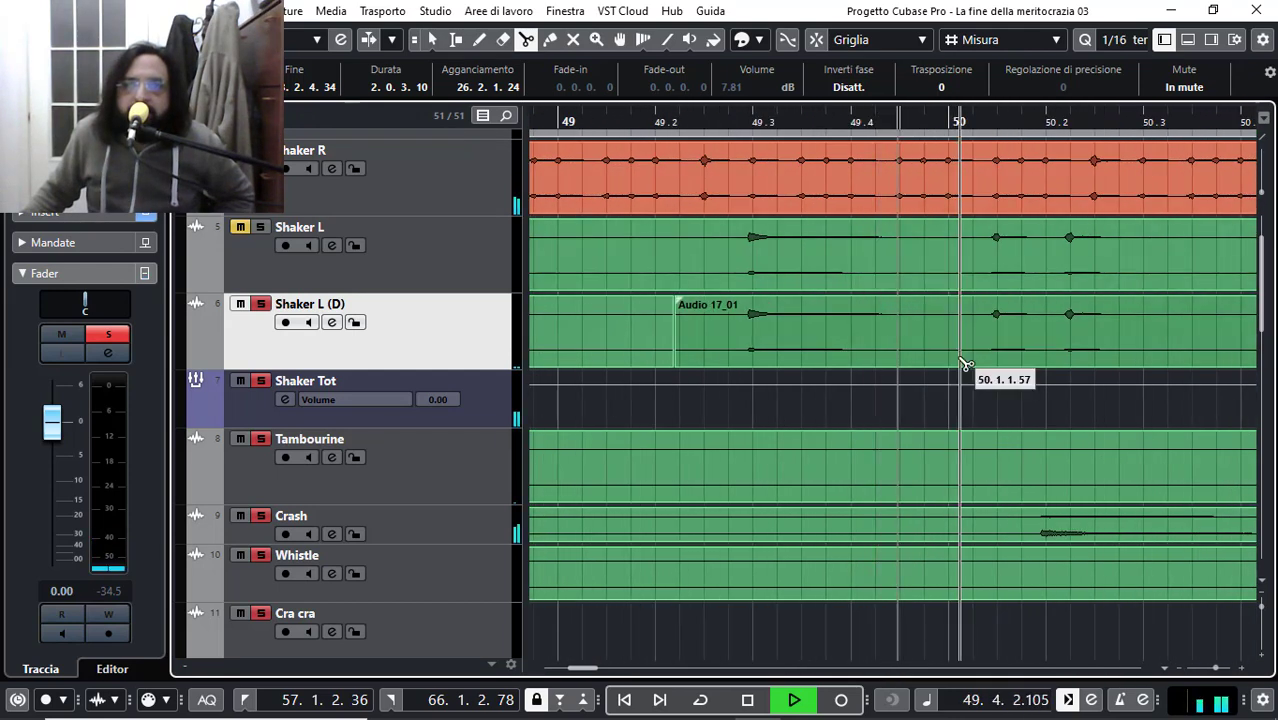
click(967, 350)
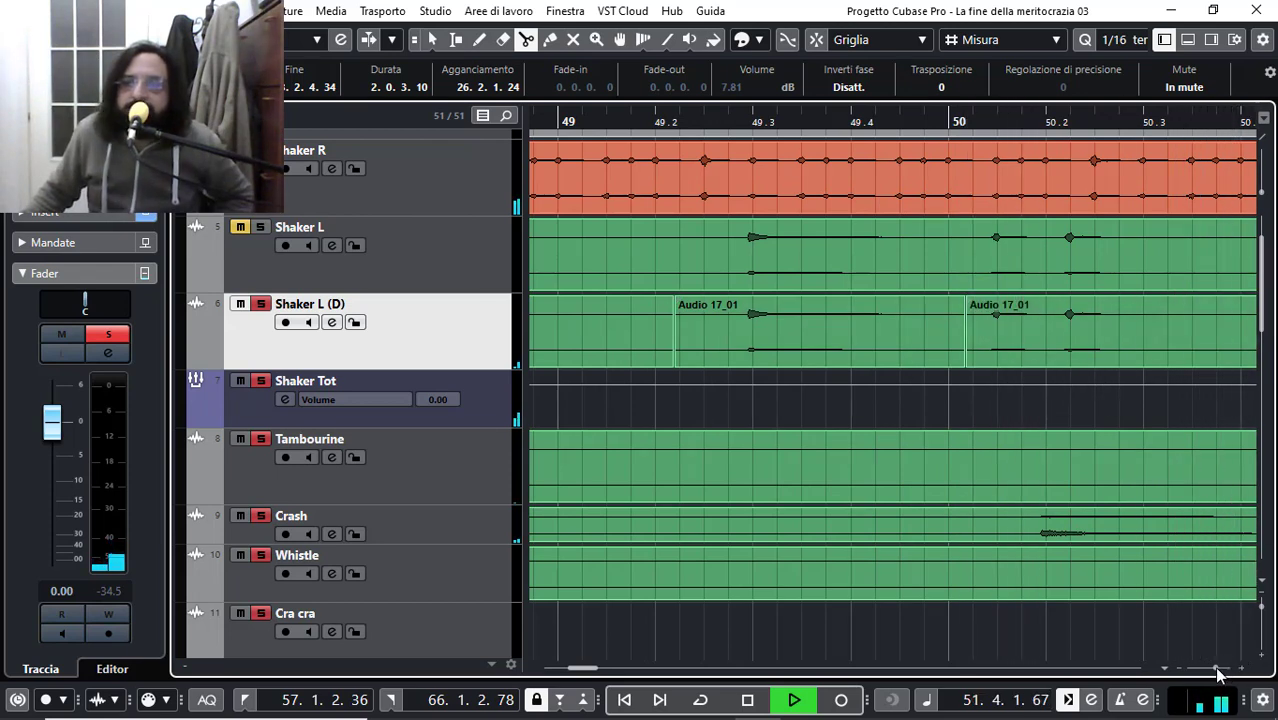
Step: Try to split the Shaker L event just before the shaker hit at about 49.2
drag(1217, 668, 1207, 668)
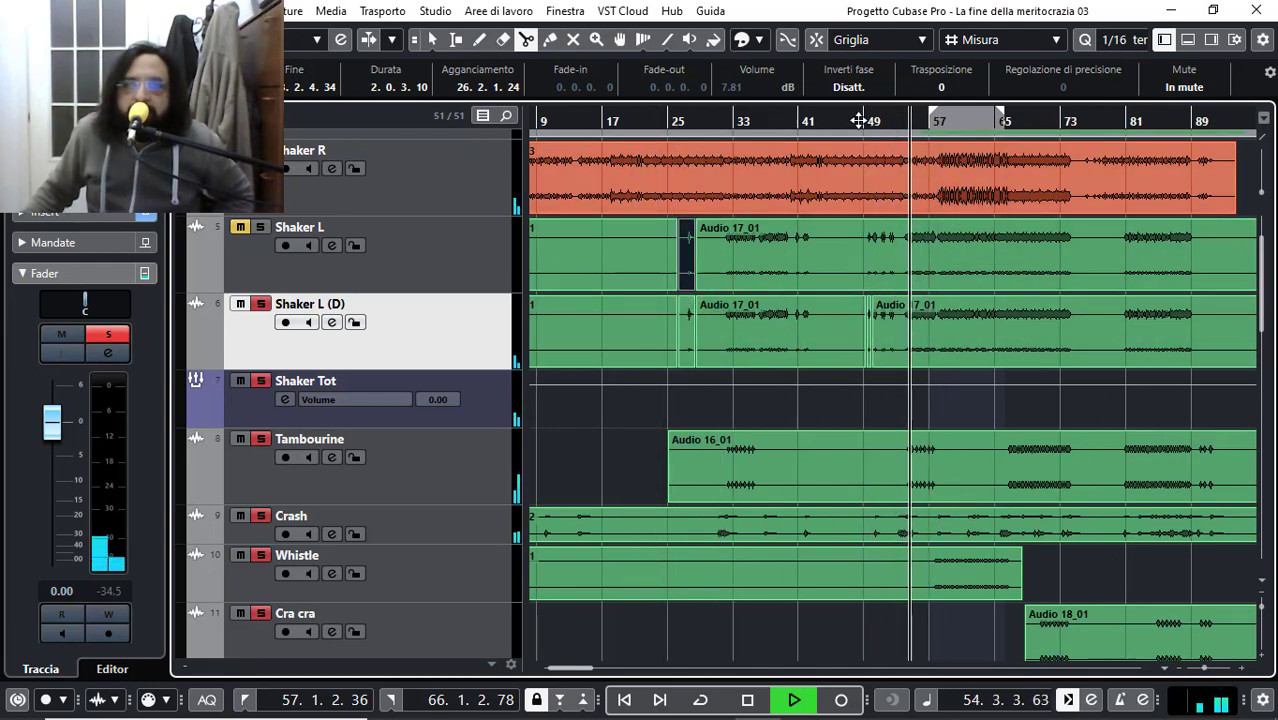
ctrl+scroll(841, 176, up, 5)
ctrl+scroll(841, 176, up, 2)
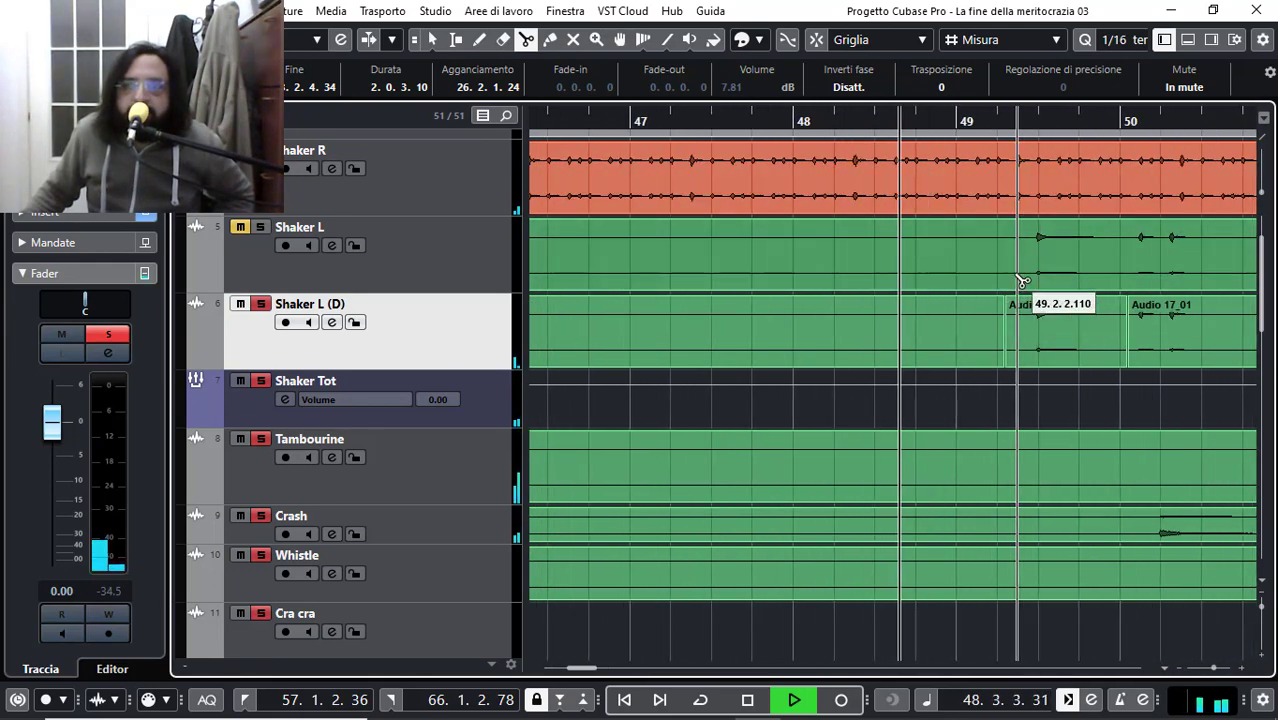
click(1018, 283)
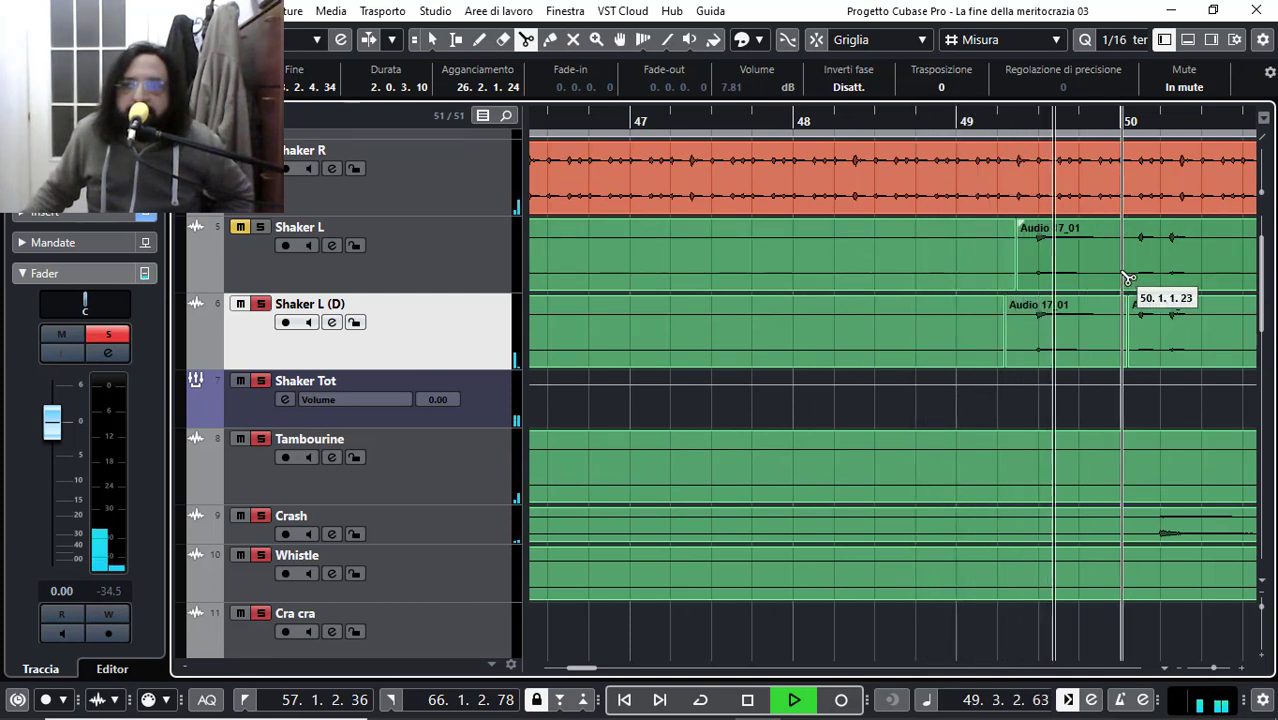
click(1128, 322)
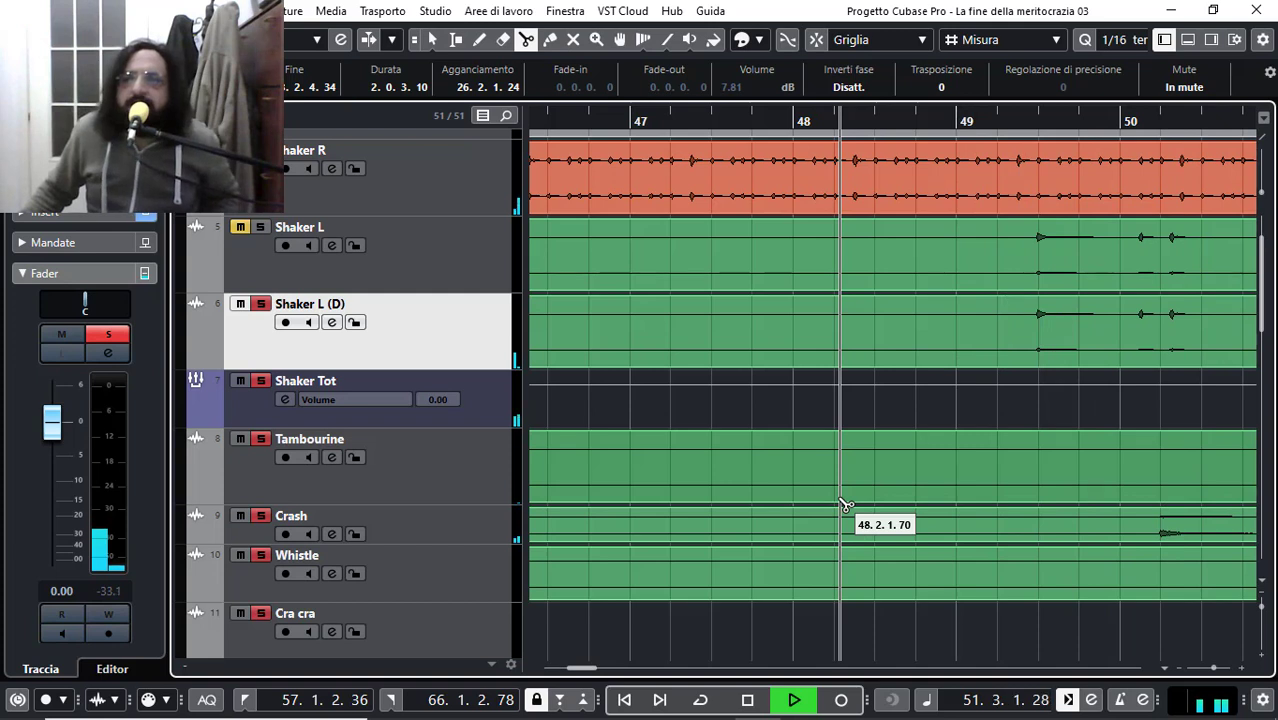
Step: Split the Shaker L and Shaker L (D) events together at about 49.2.3 and 50.1.1.45, and deselect them
drag(1013, 400, 1113, 248)
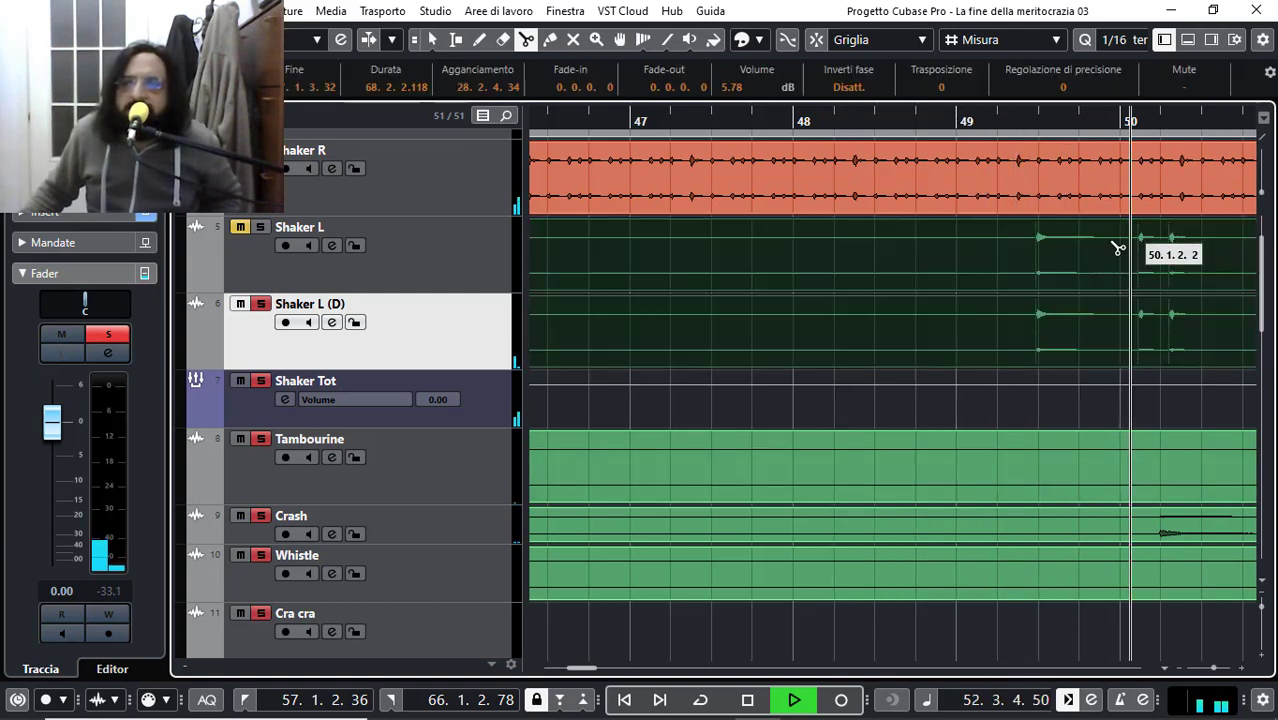
click(1025, 304)
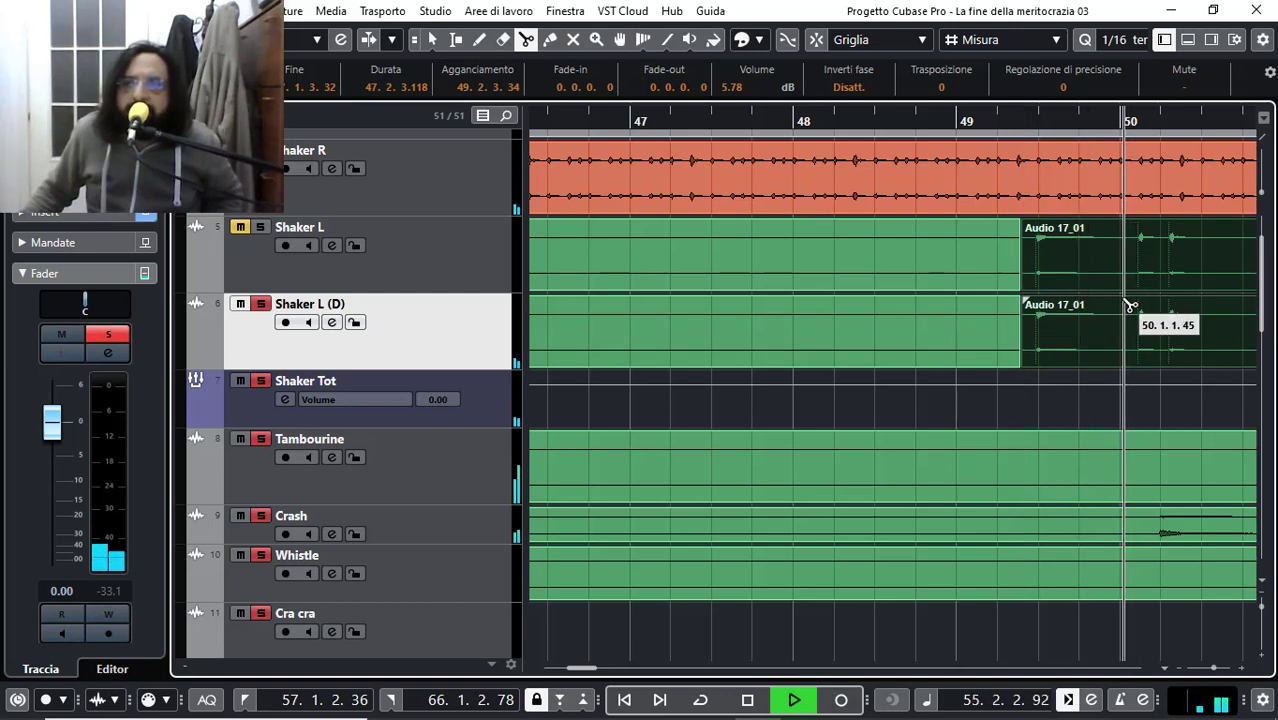
click(1126, 304)
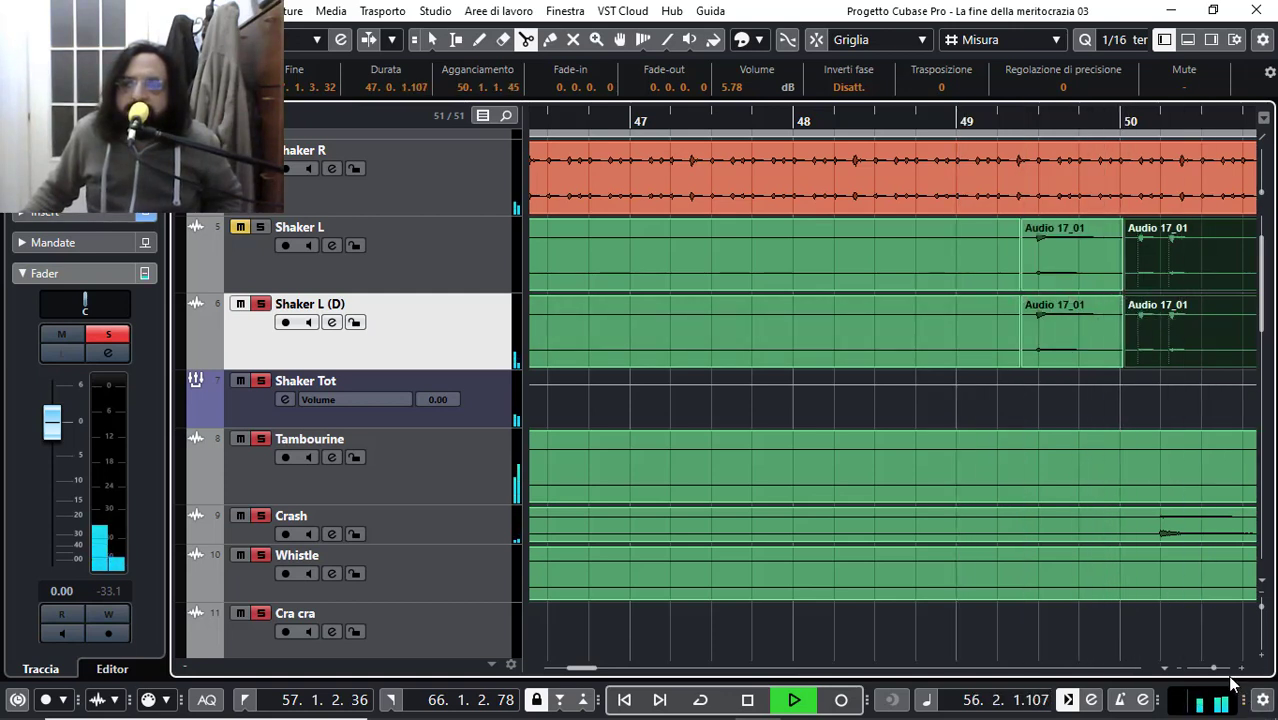
drag(1216, 673, 1203, 667)
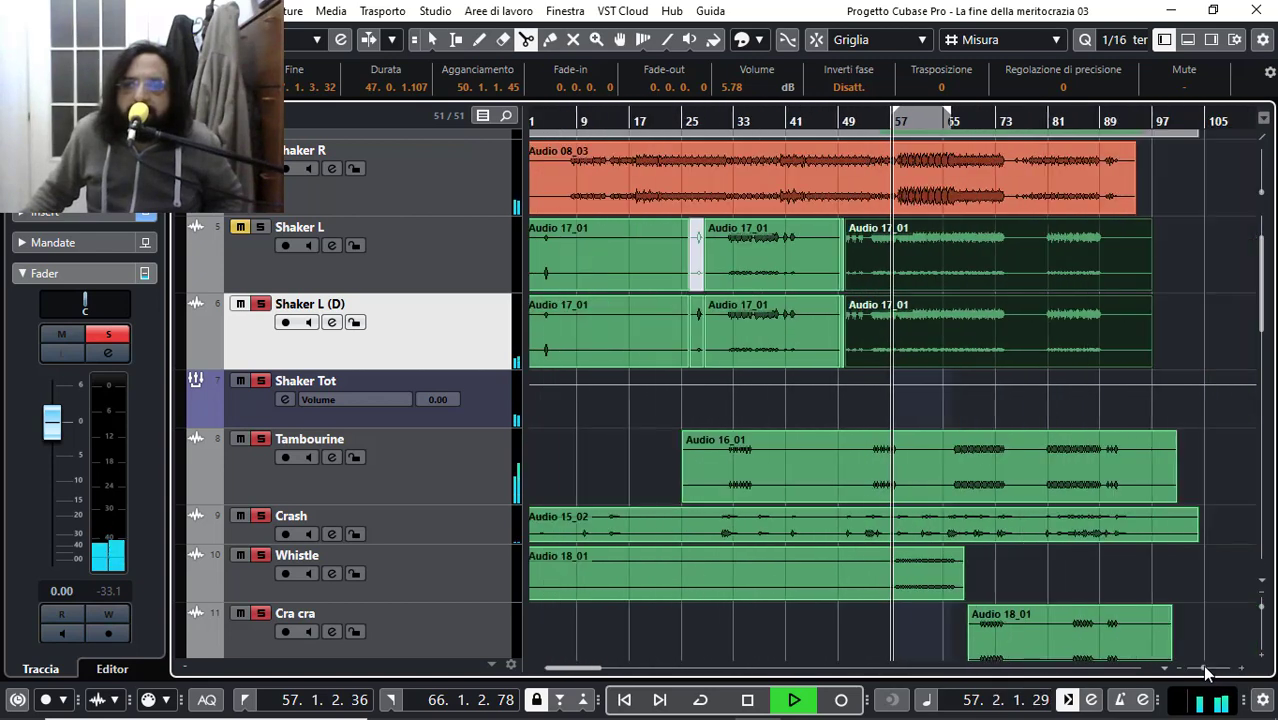
click(1215, 245)
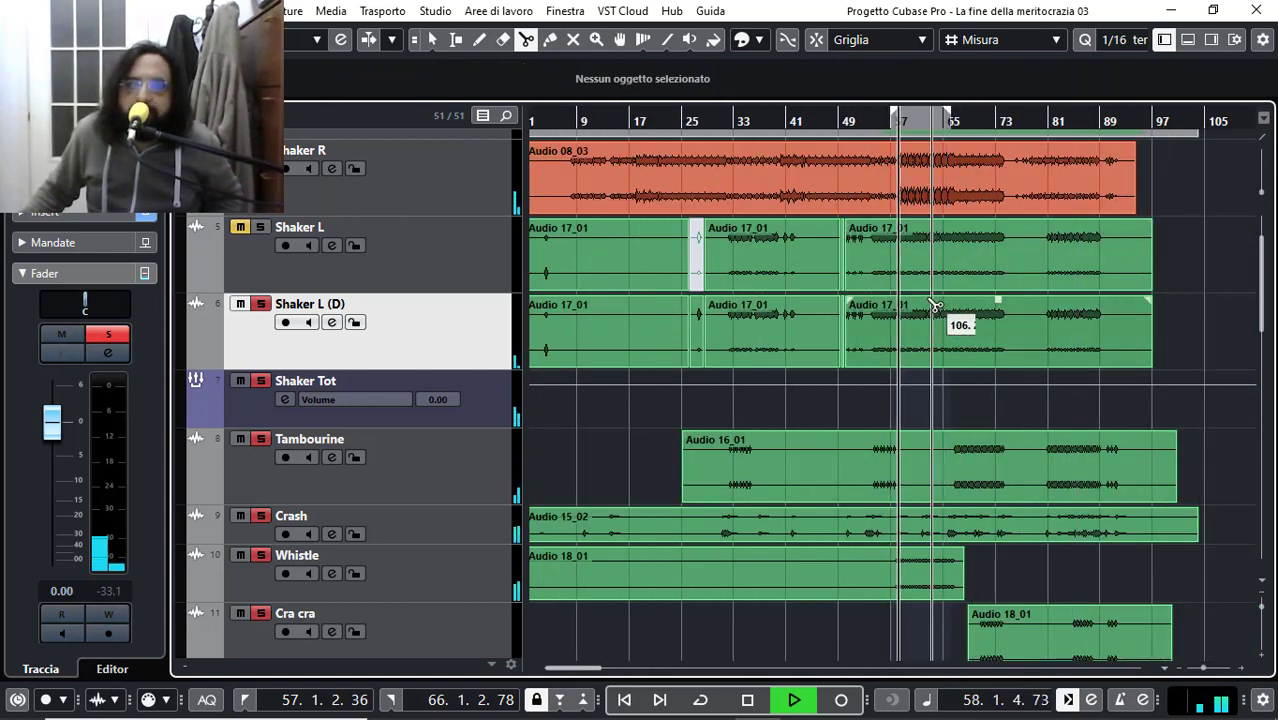
Step: Mute the short Shaker L event between about 49.2 and bar 50 with the Mute tool
right_click(900, 354)
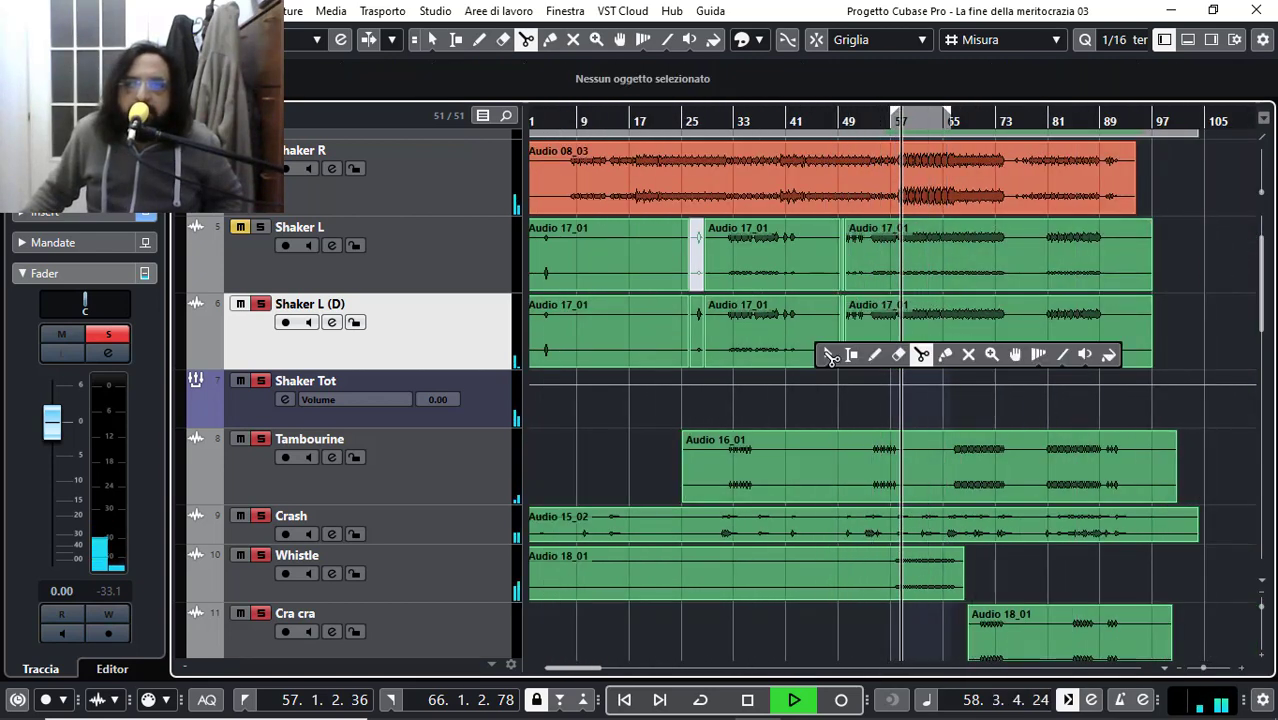
click(950, 355)
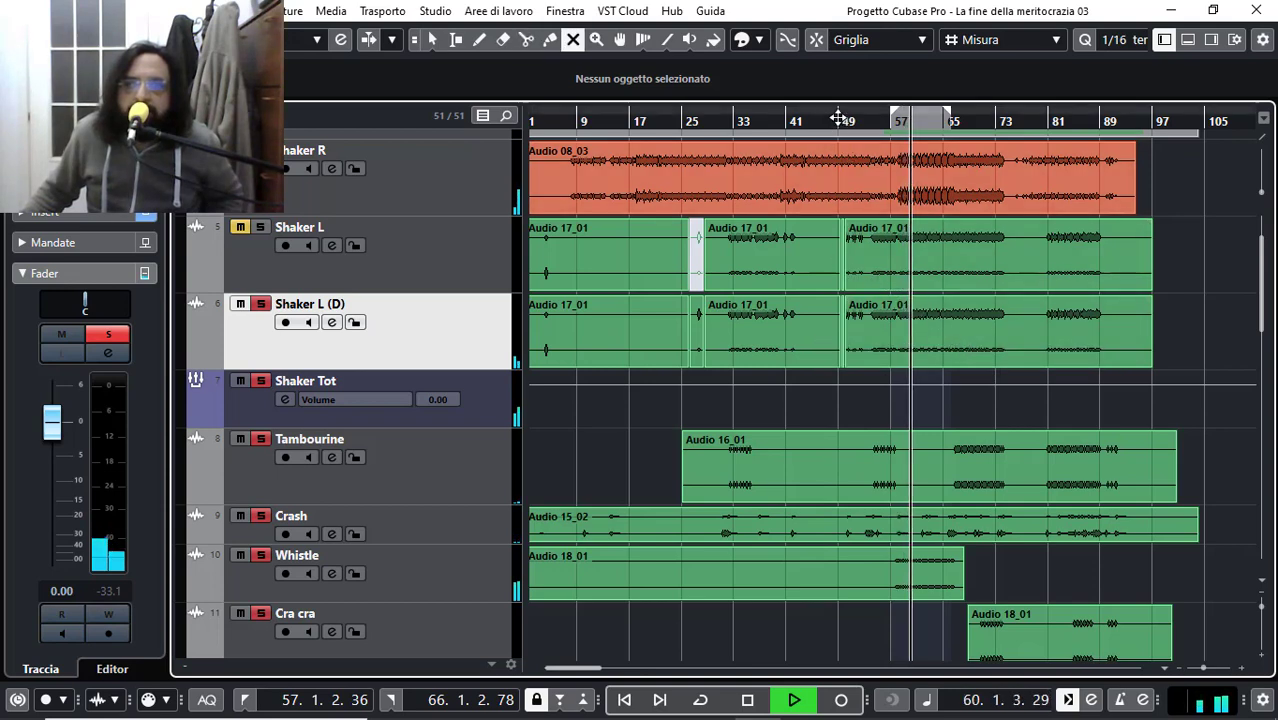
scroll(826, 140, up, 1)
drag(826, 140, 836, 171)
click(970, 255)
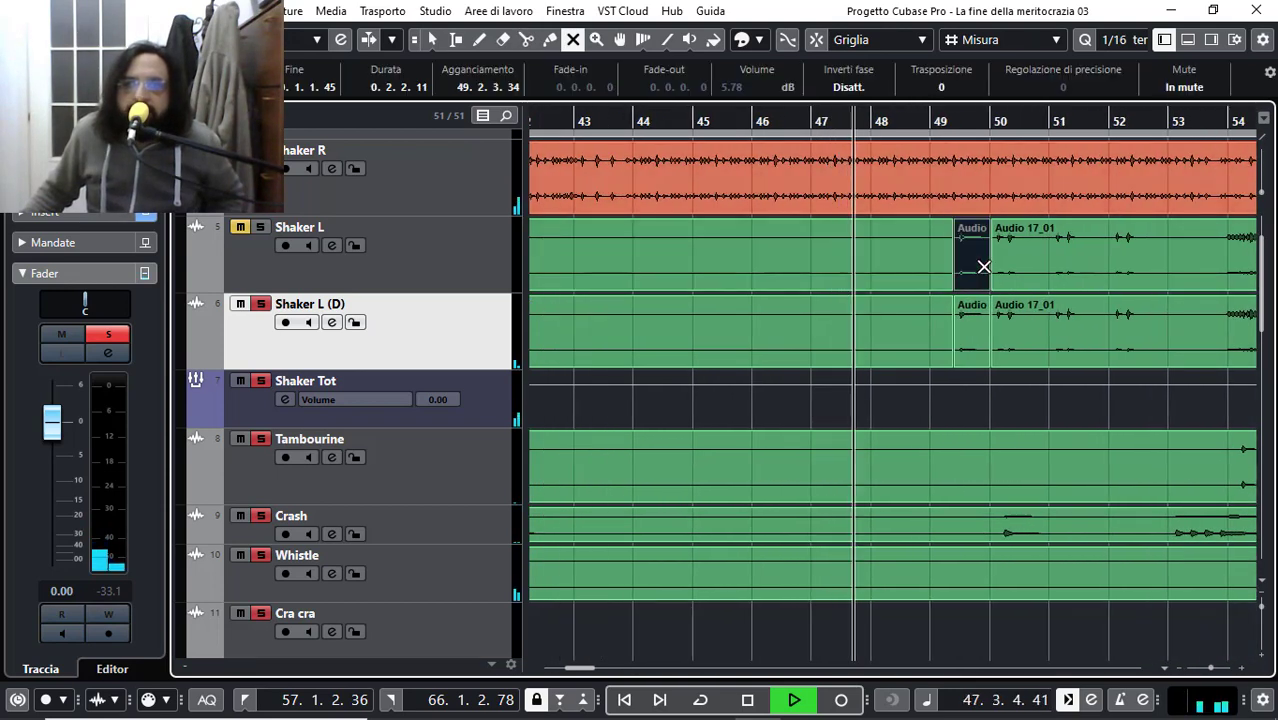
Step: Erase the long Shaker L (D) events, keeping only the short ones around bar 27 and bar 49
right_click(1035, 392)
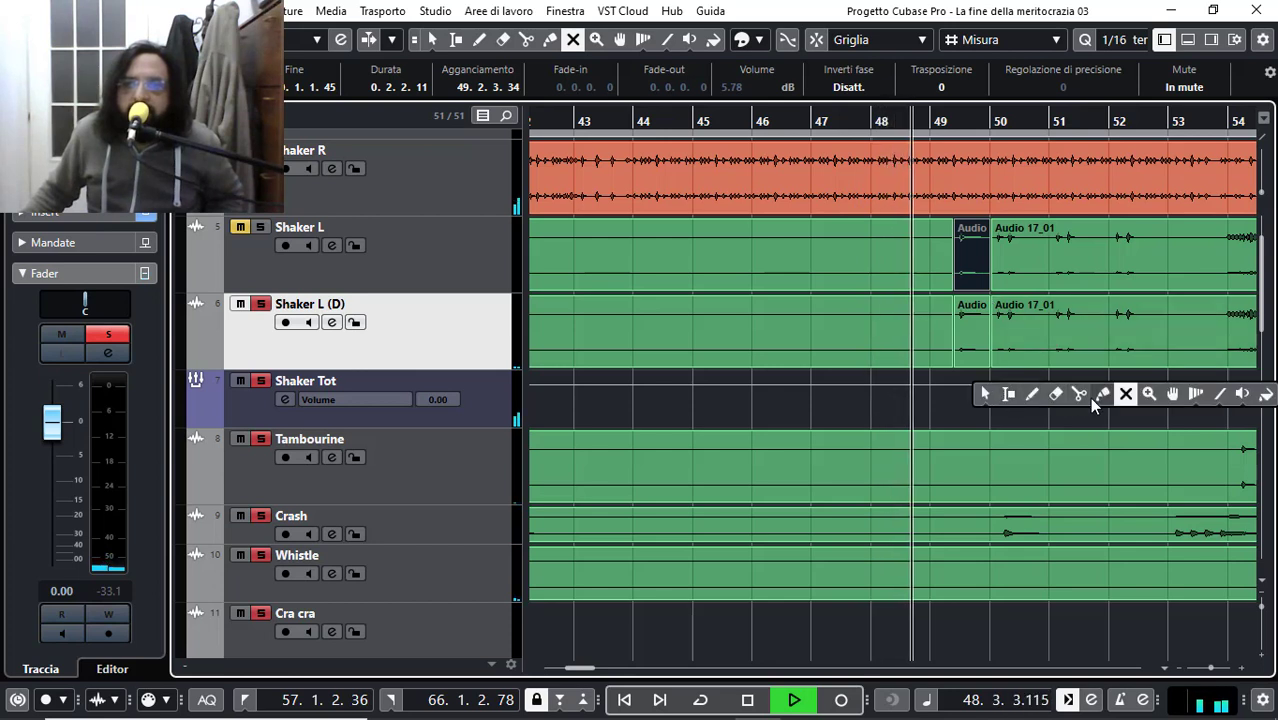
click(1053, 395)
click(1068, 328)
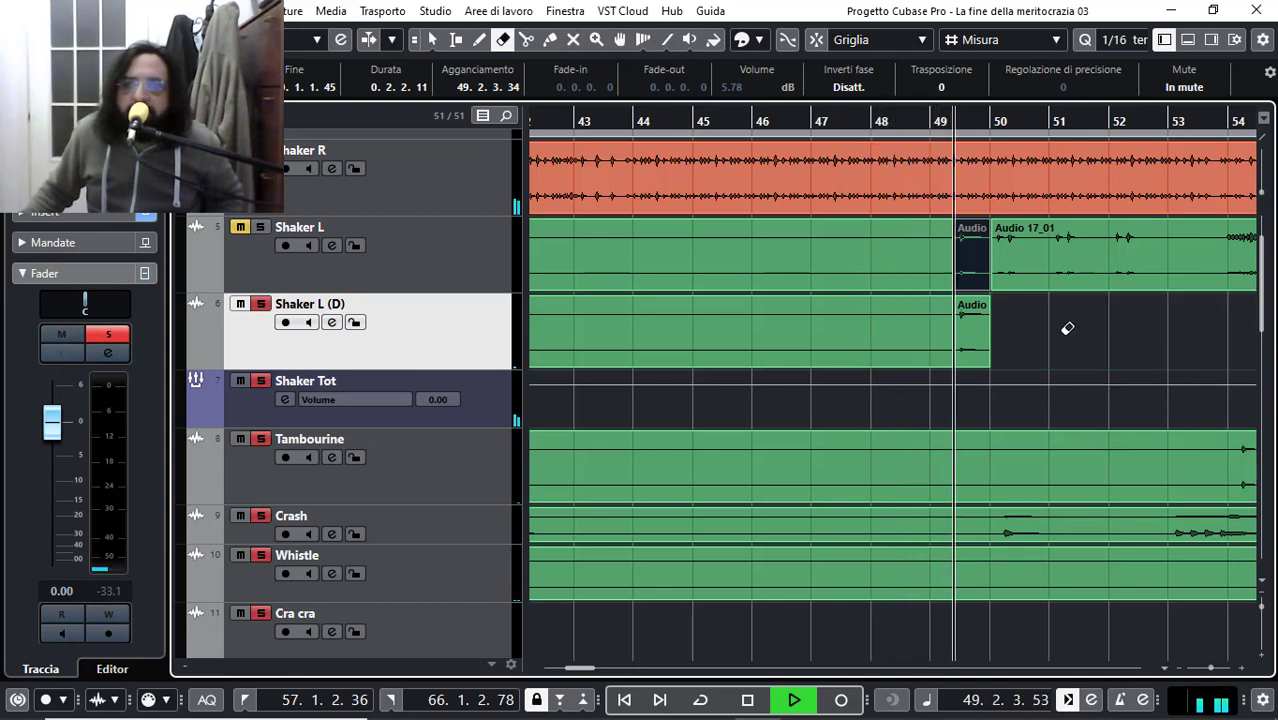
click(879, 317)
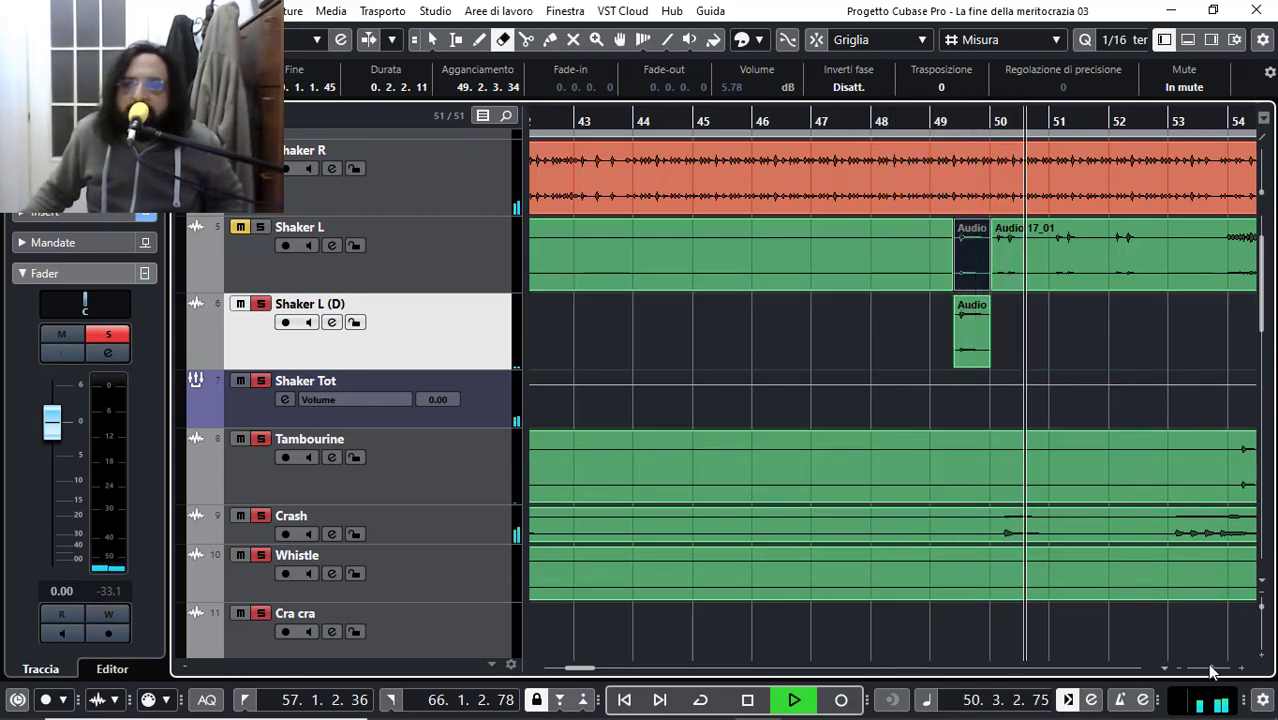
drag(1211, 668, 1200, 677)
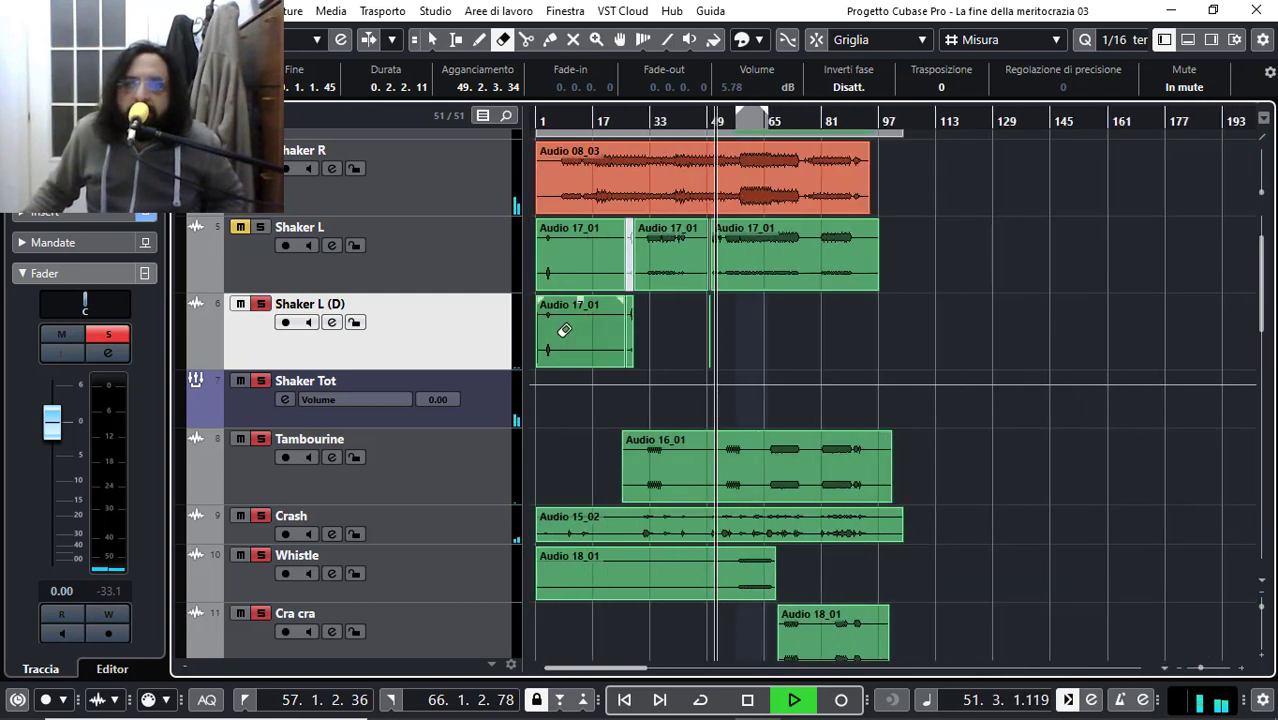
click(564, 330)
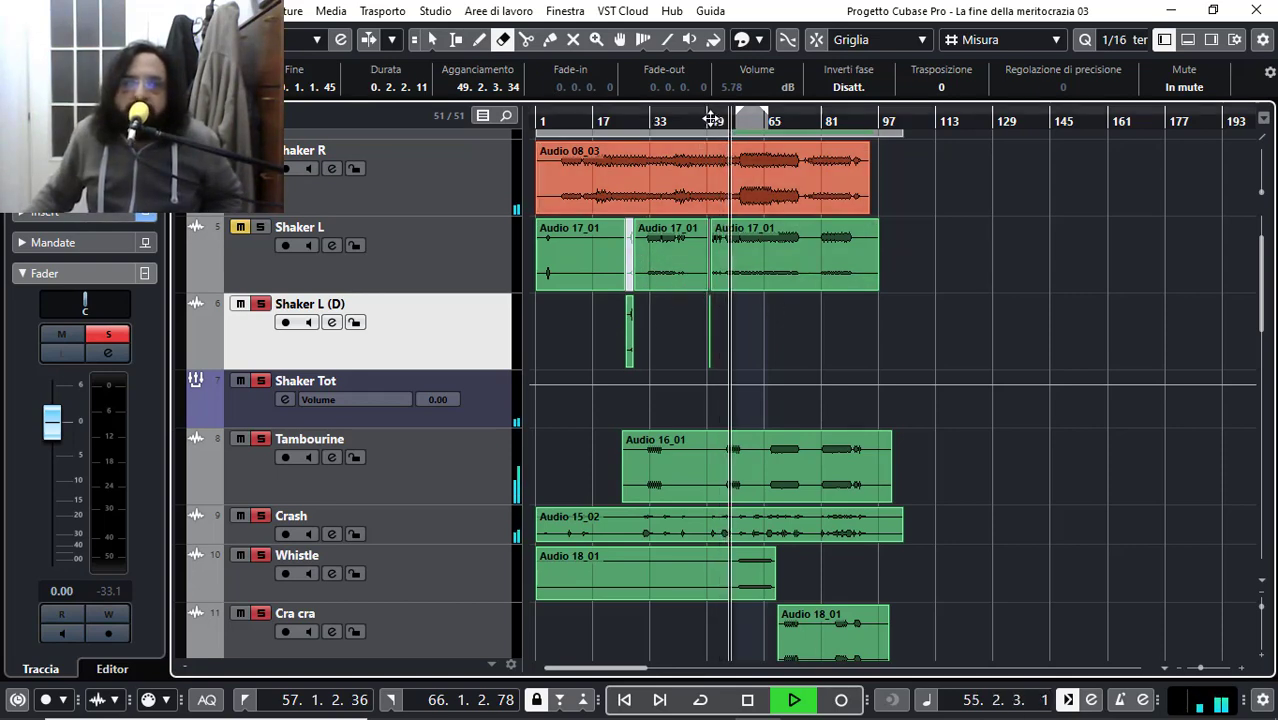
Step: Play from about bar 47, unmute and solo Shaker L alongside Shaker L (D), and stop playback
scroll(700, 170, up, 6)
scroll(690, 168, up, 1)
click(870, 335)
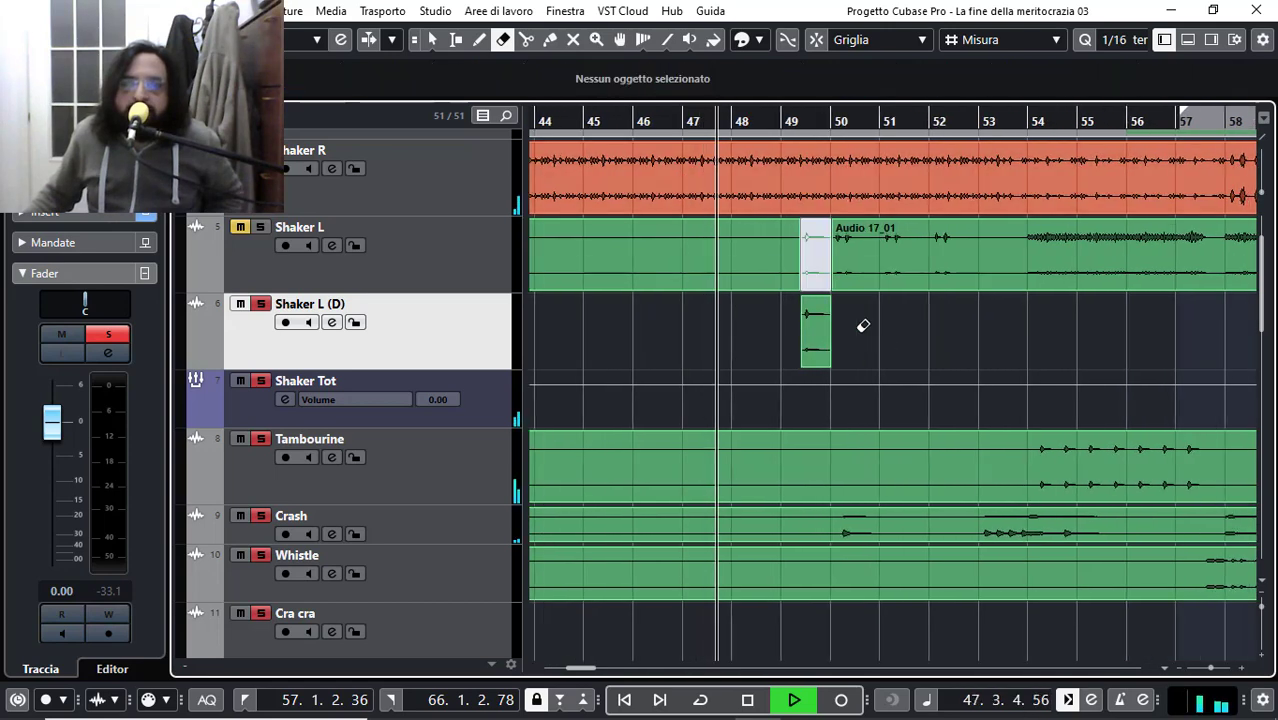
click(238, 228)
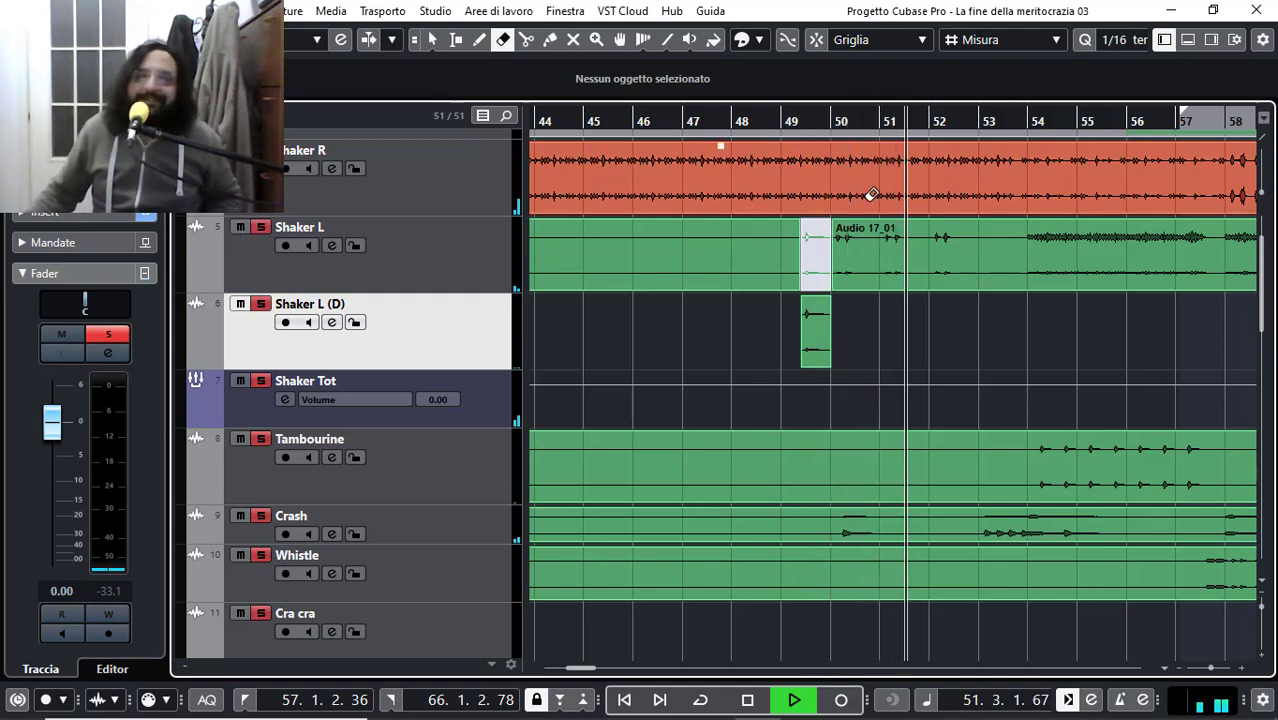
key(space)
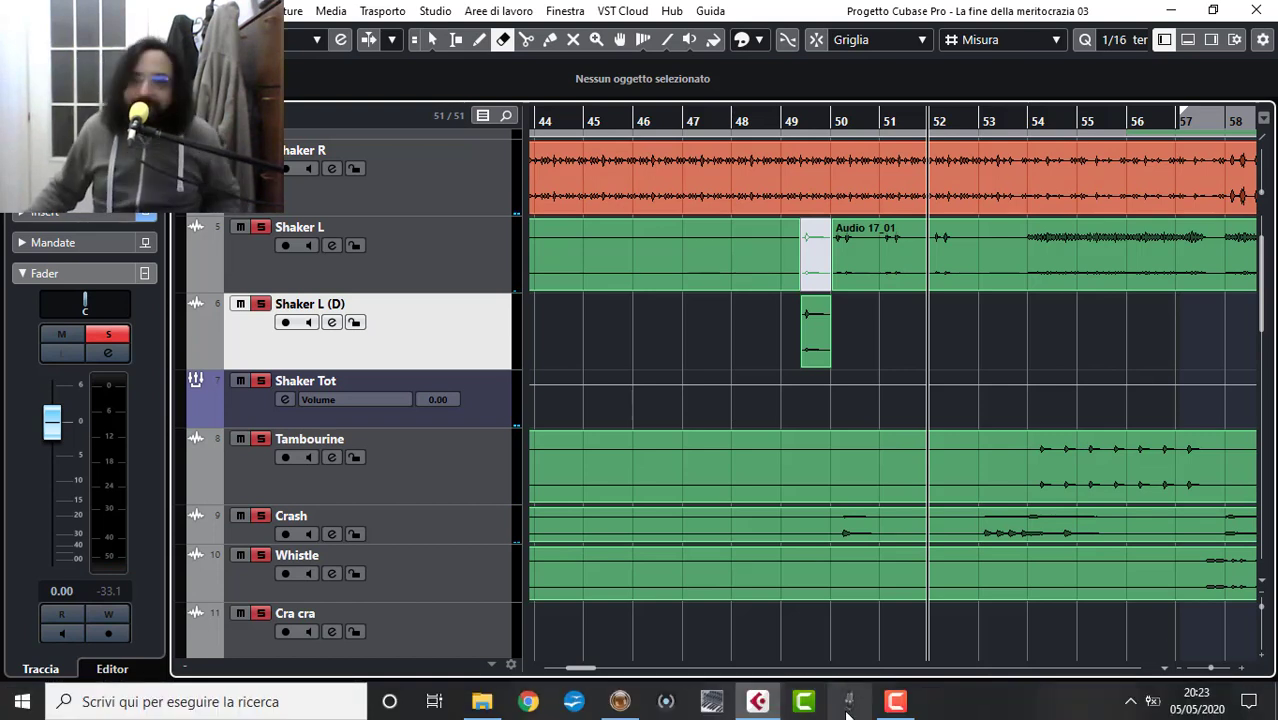
click(803, 706)
click(1188, 652)
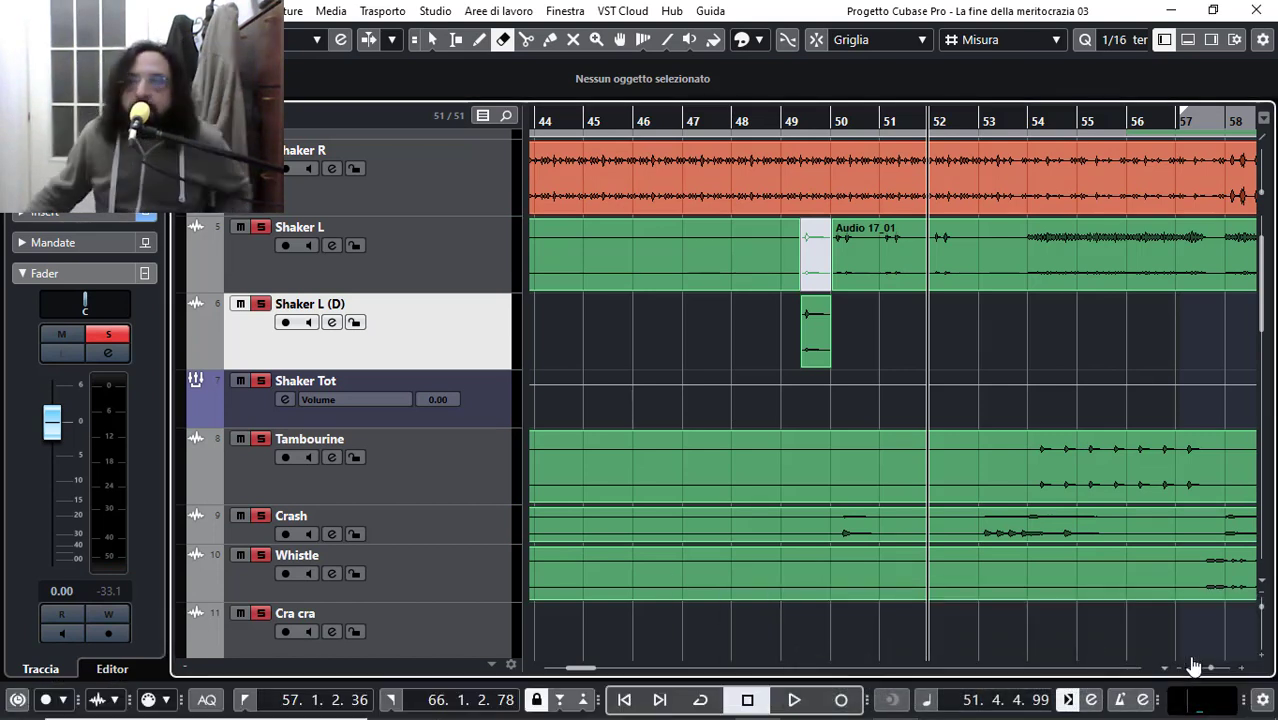
Step: Resume playback, select the Crash track, and mute Crash and Whistle
key(space)
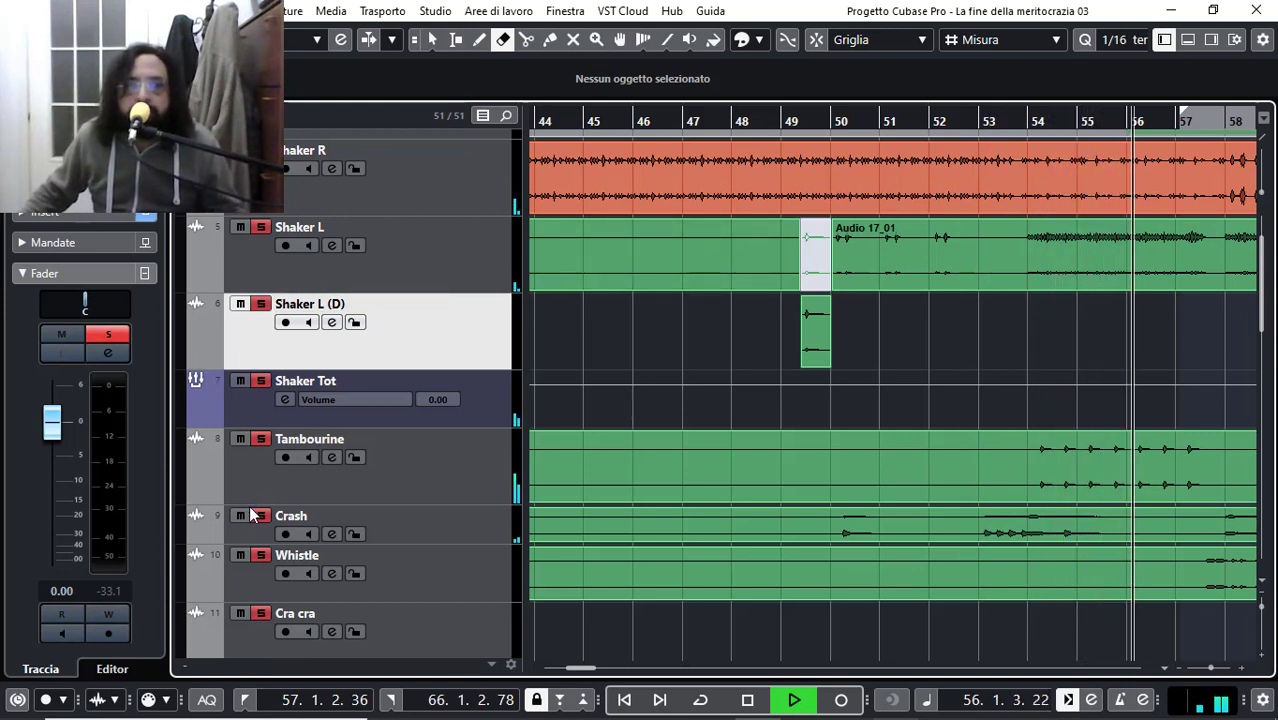
click(252, 543)
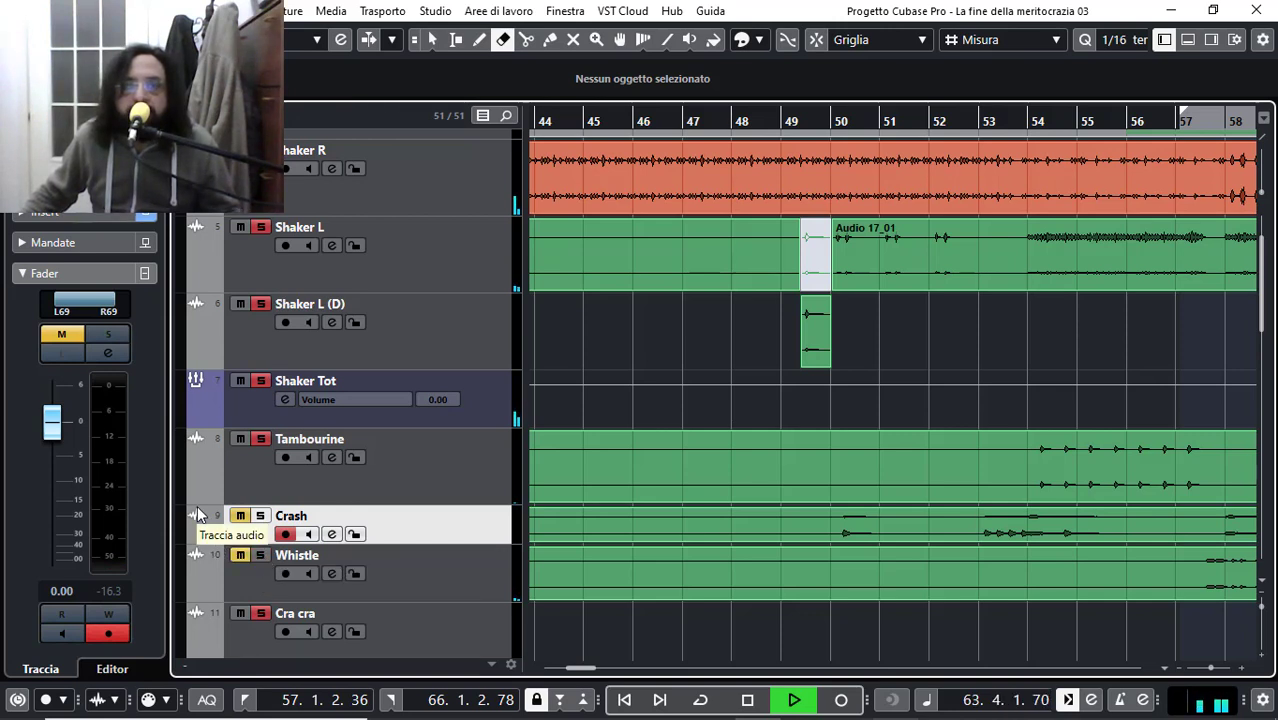
drag(1215, 675, 1210, 675)
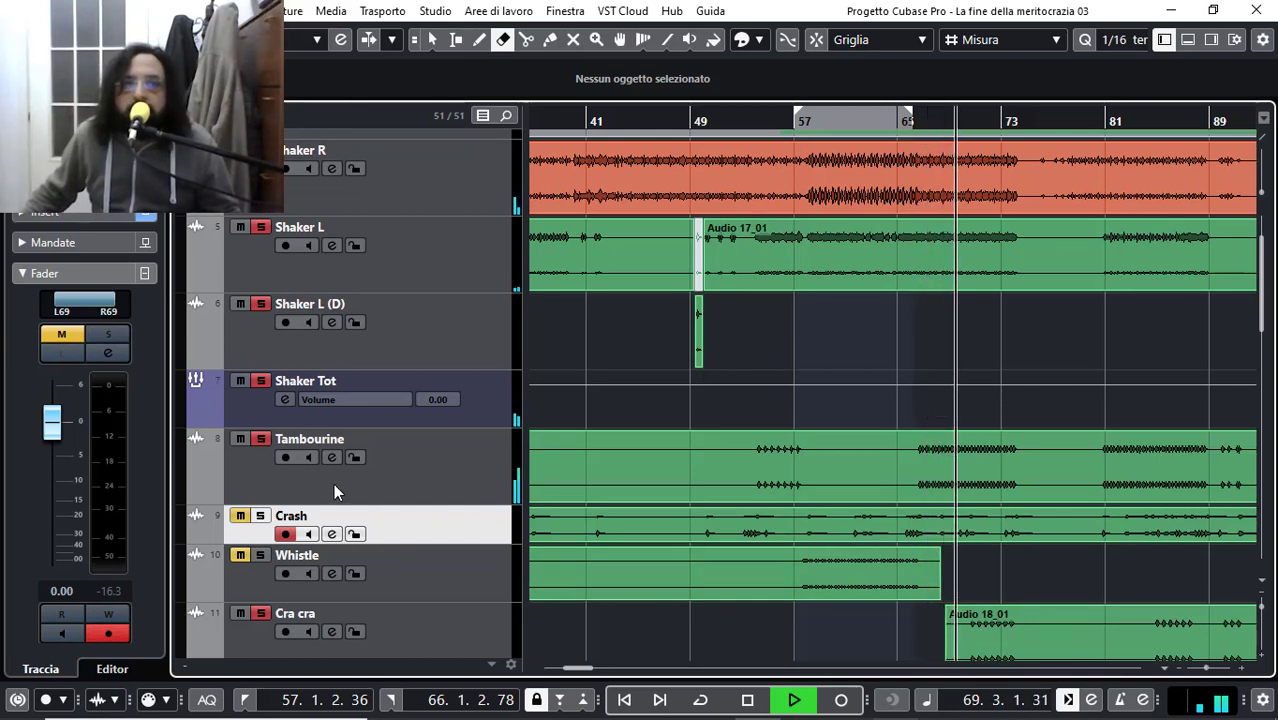
Step: Select the Tambourine track, play from about bar 54, and lower its volume to -2.61 dB
click(257, 469)
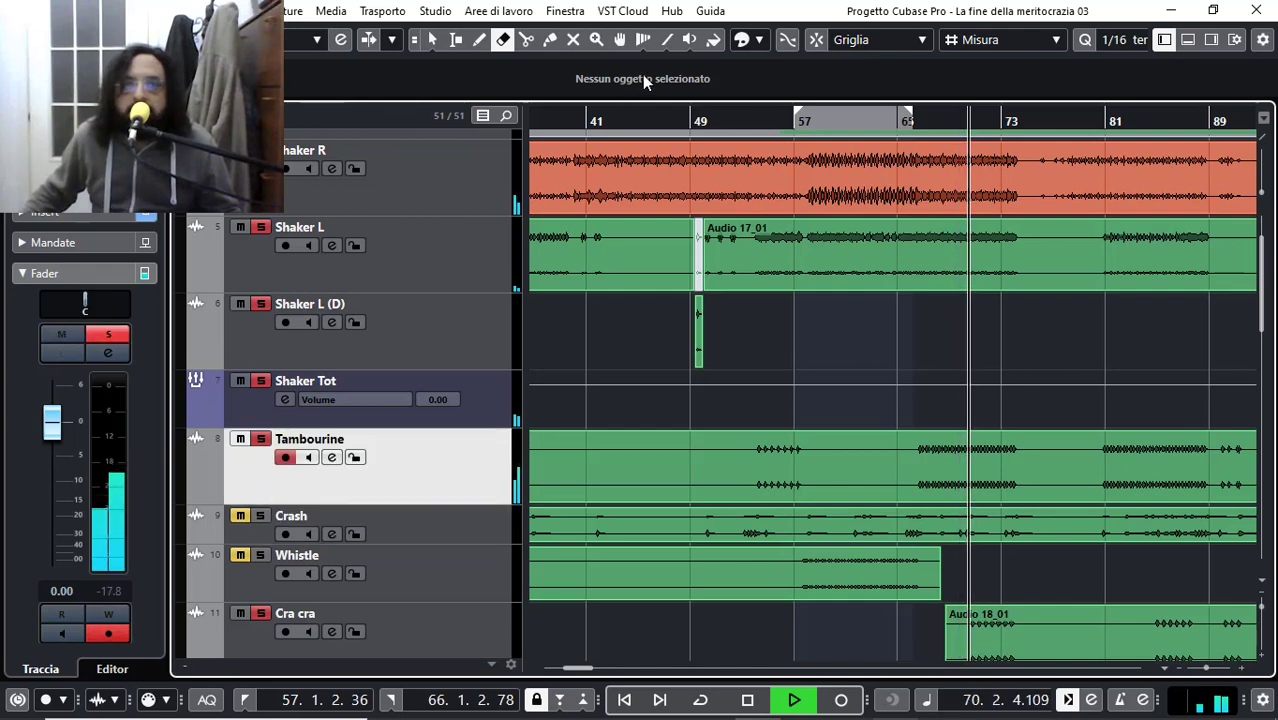
click(756, 115)
key(h)
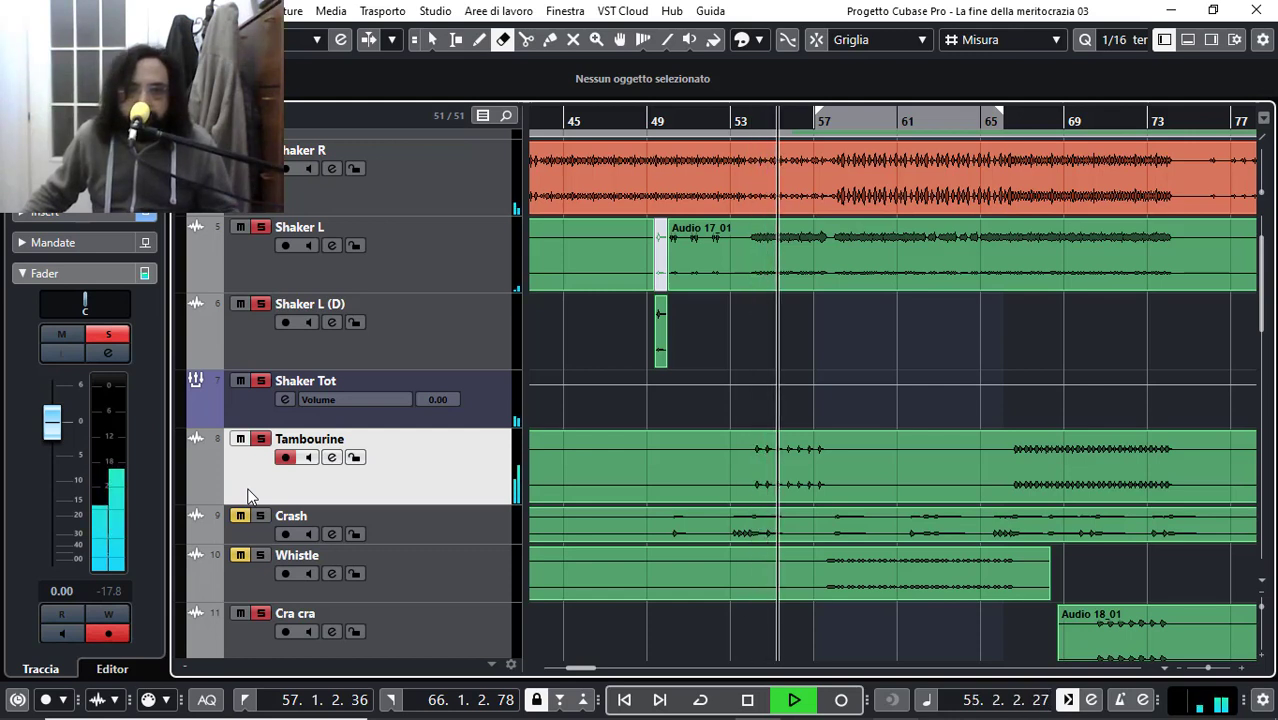
mouse_move(52, 422)
mouse_down()
mouse_move(50, 542)
mouse_move(52, 440)
mouse_up()
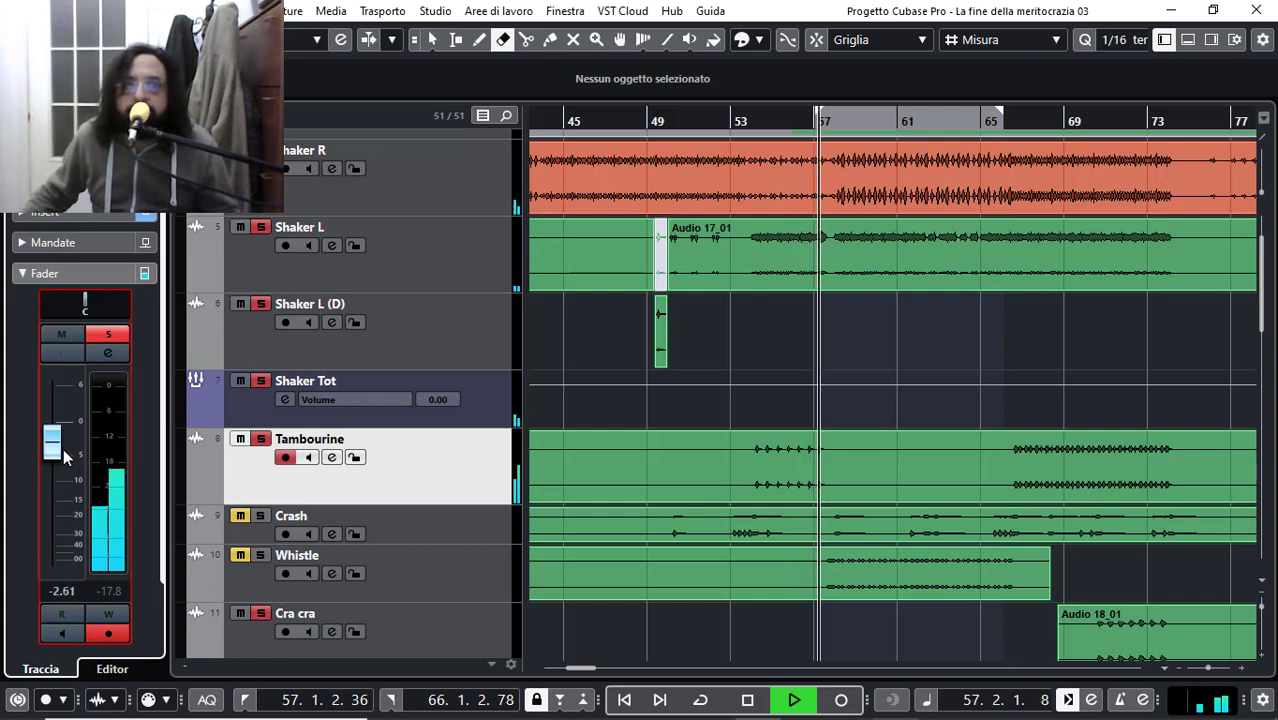
Step: Audition the Tambourine level from about bar 54 and again from about bar 67
drag(748, 121, 750, 125)
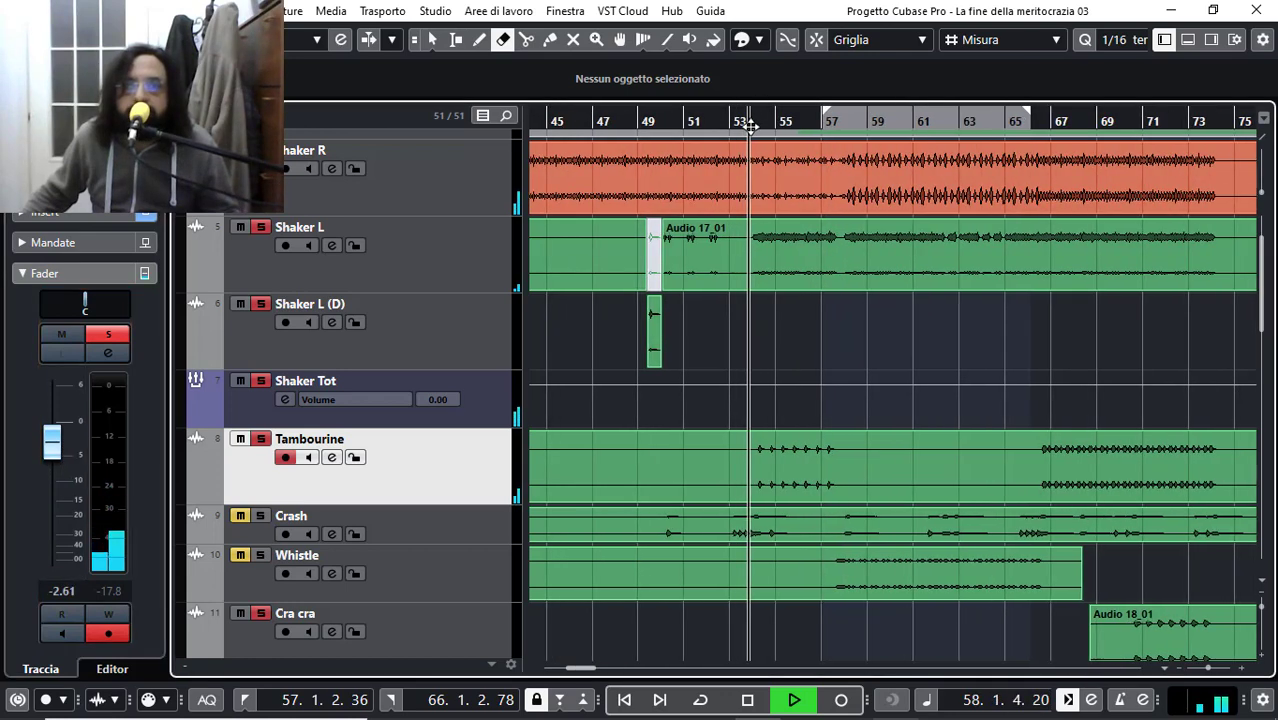
drag(52, 440, 78, 437)
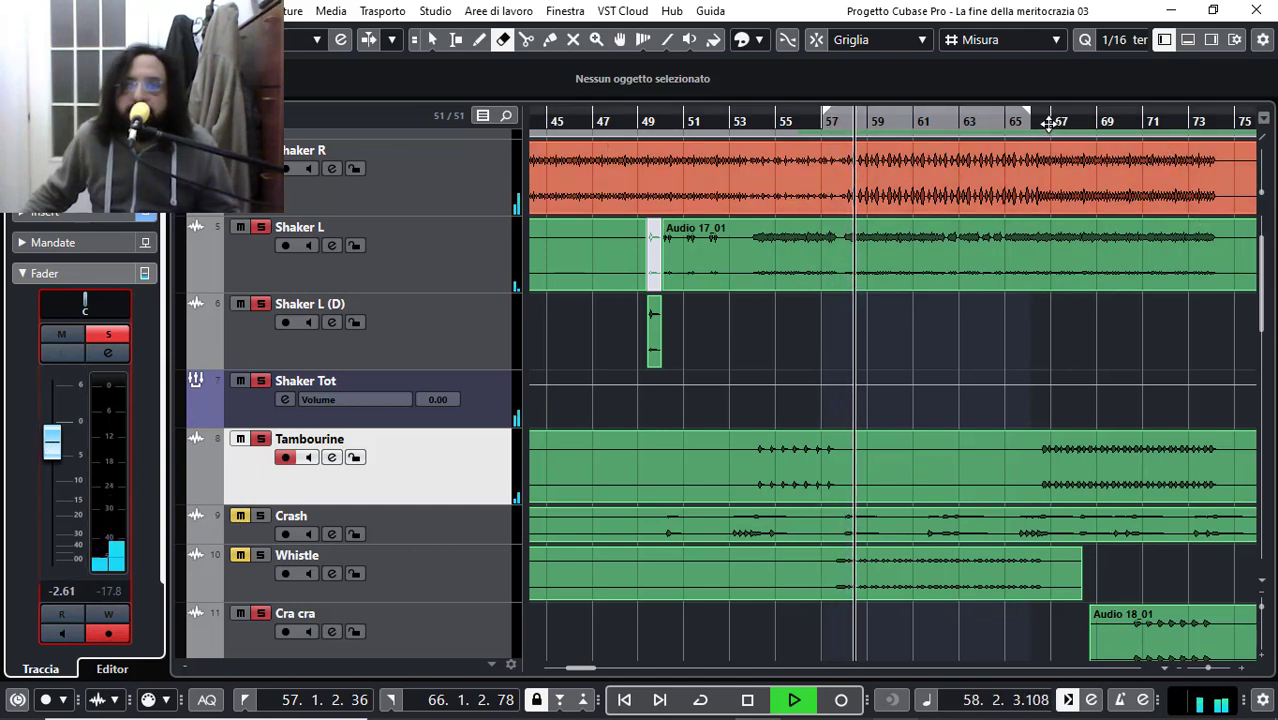
drag(1044, 121, 1044, 145)
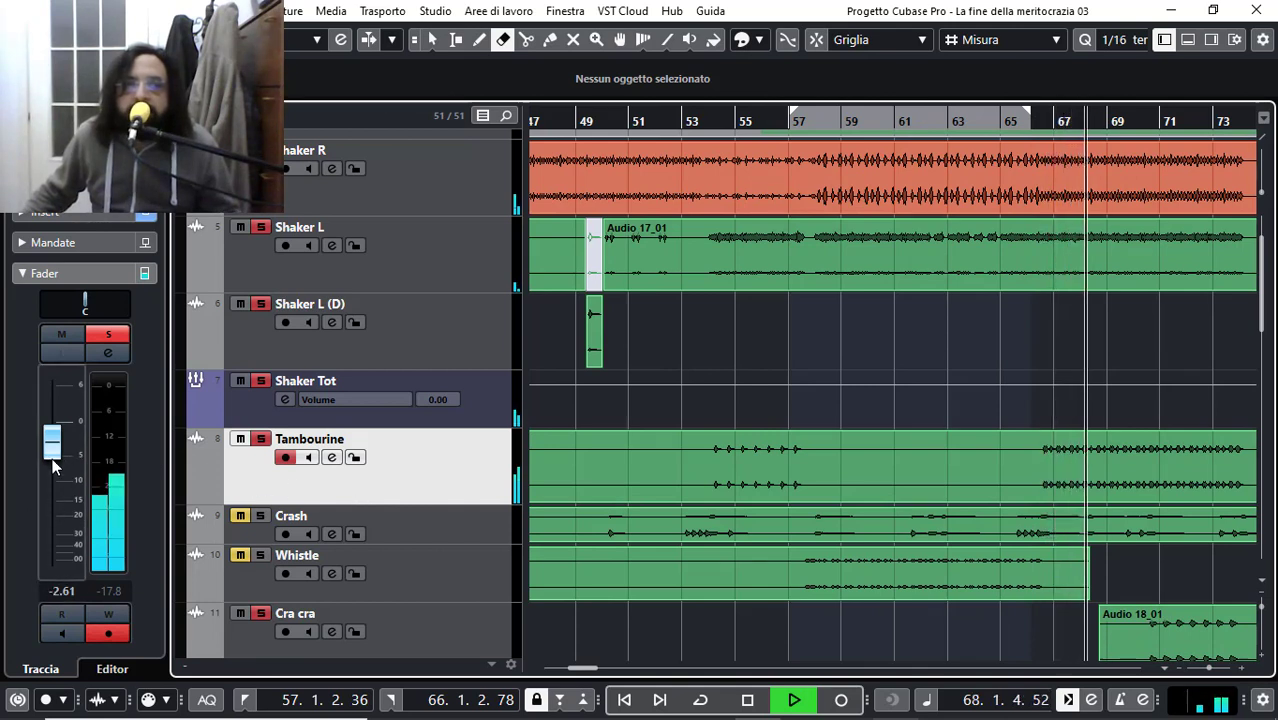
mouse_move(52, 454)
mouse_down()
mouse_move(58, 508)
mouse_move(71, 457)
mouse_up()
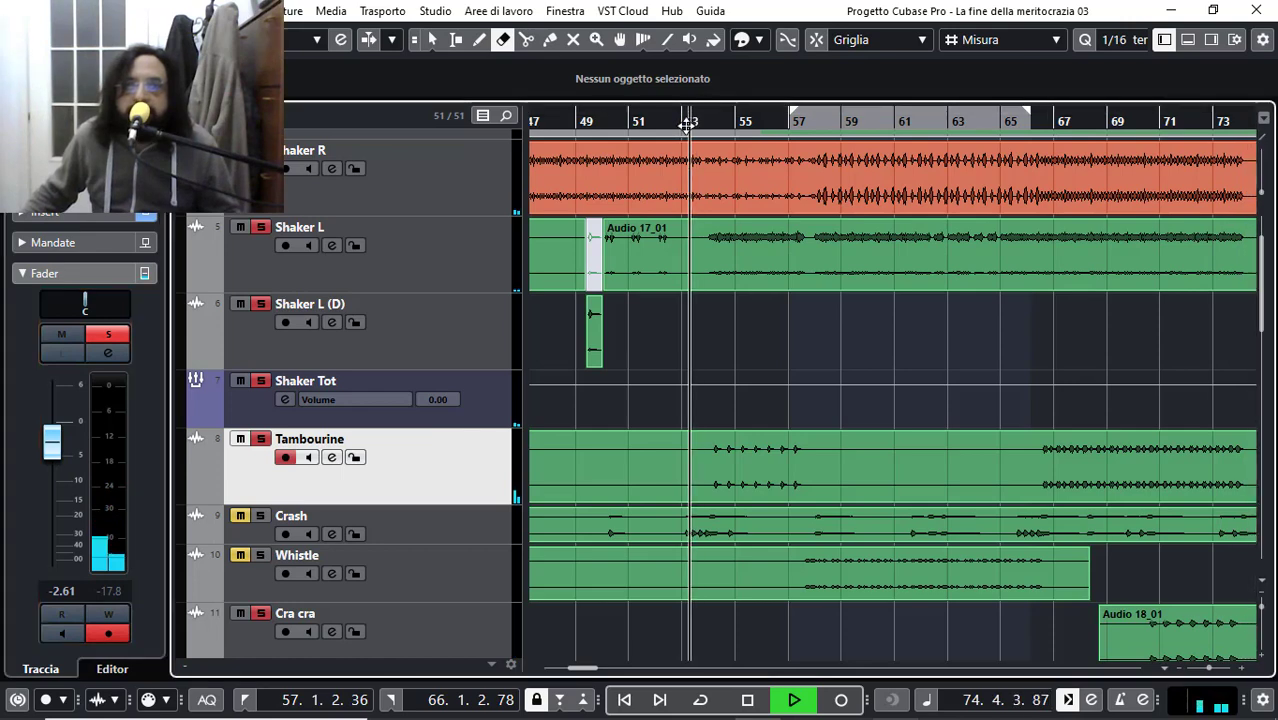
Step: Unmute and solo Crash, play from about bar 52, and lower the Crash volume to -1.02 dB
drag(666, 112, 665, 130)
click(259, 517)
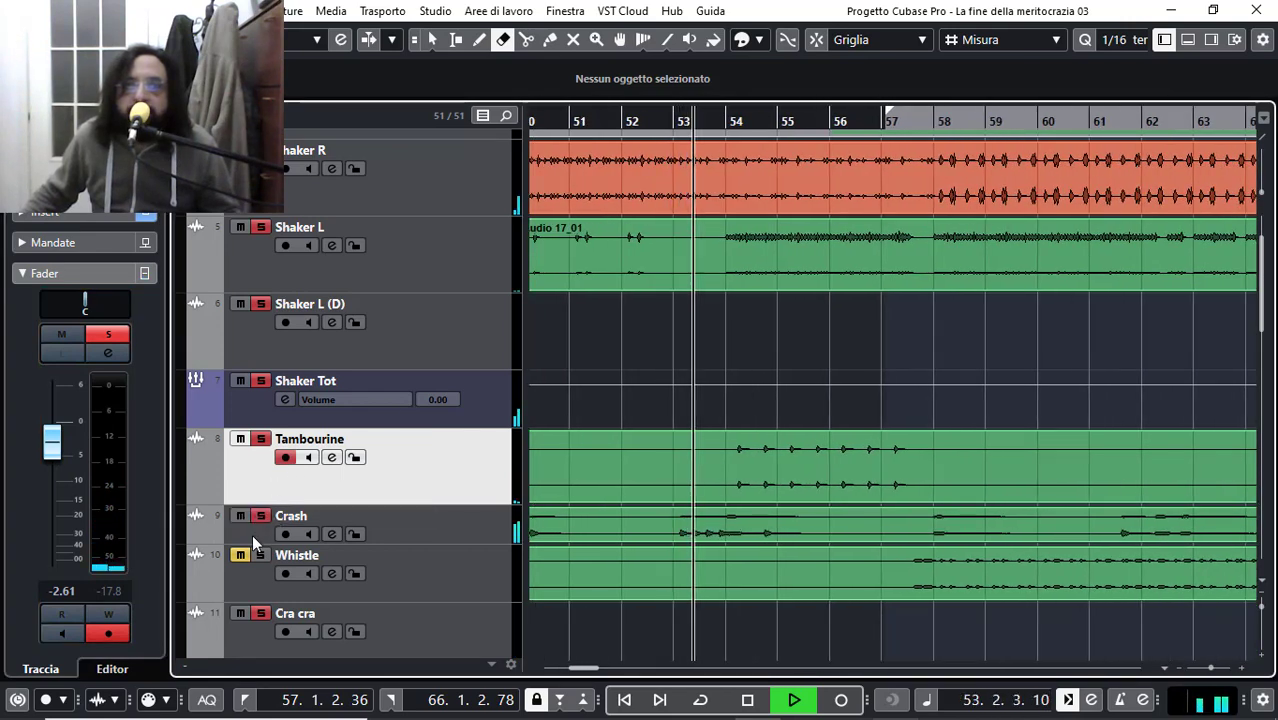
click(255, 538)
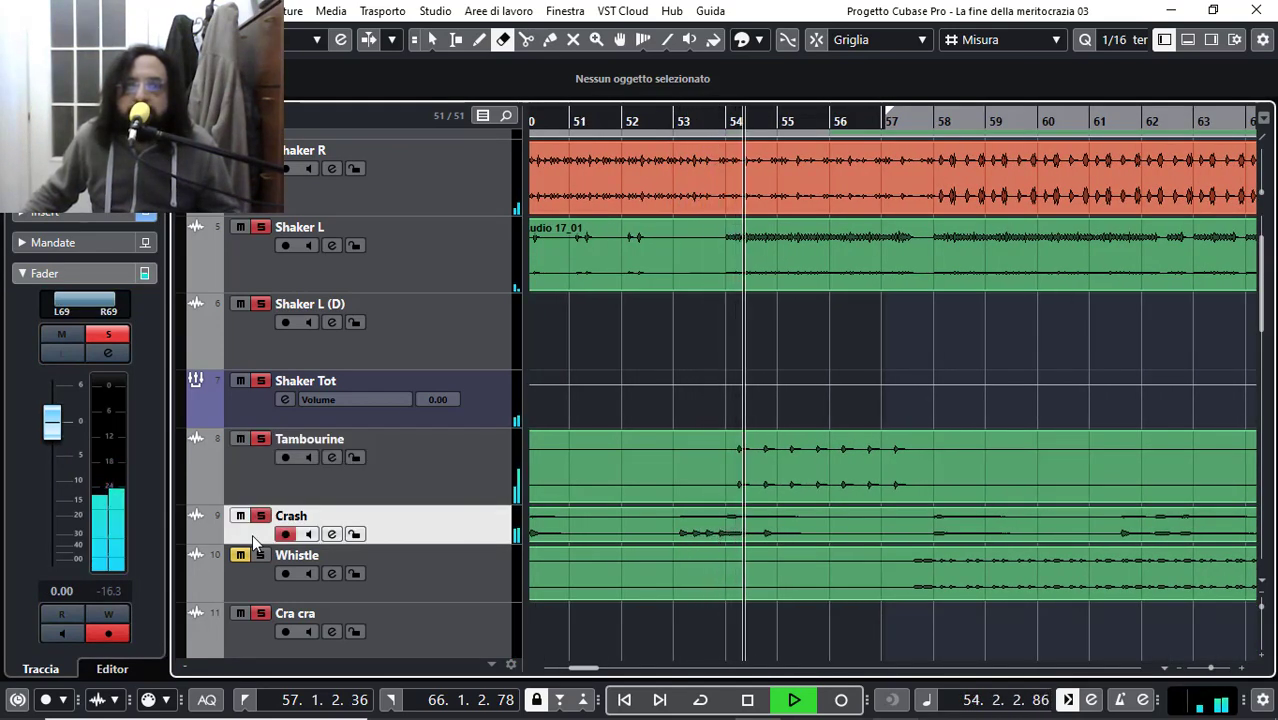
click(622, 120)
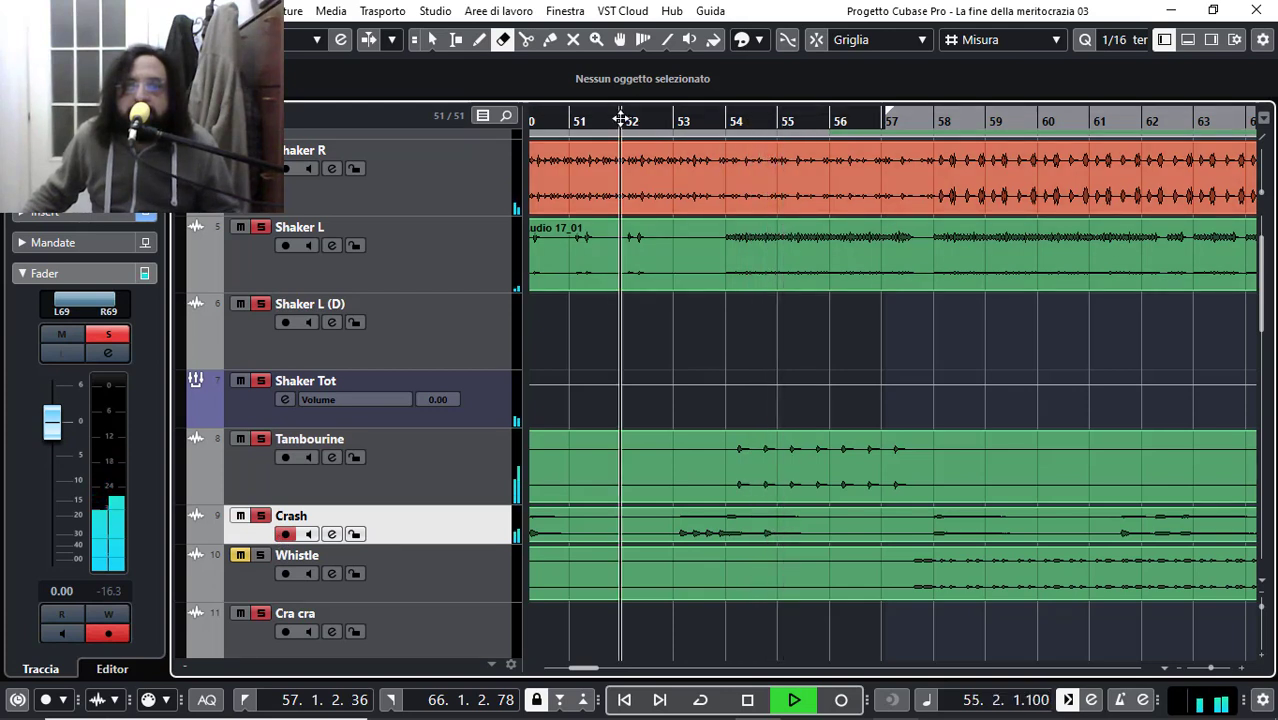
mouse_move(54, 440)
mouse_down()
mouse_move(58, 470)
mouse_move(64, 443)
mouse_up()
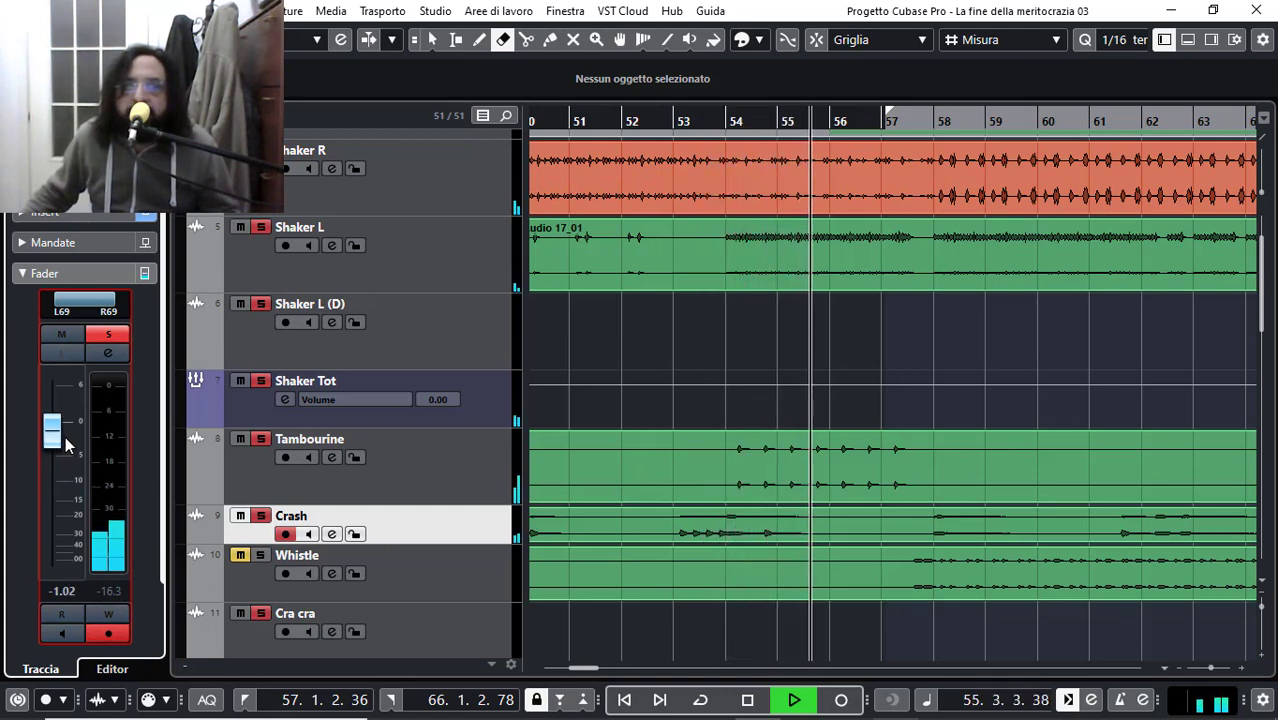
Step: Set the Crash volume to -0.90 dB, then compare the mix with and without Shaker L, leaving Shaker L out of solo
drag(64, 437, 70, 442)
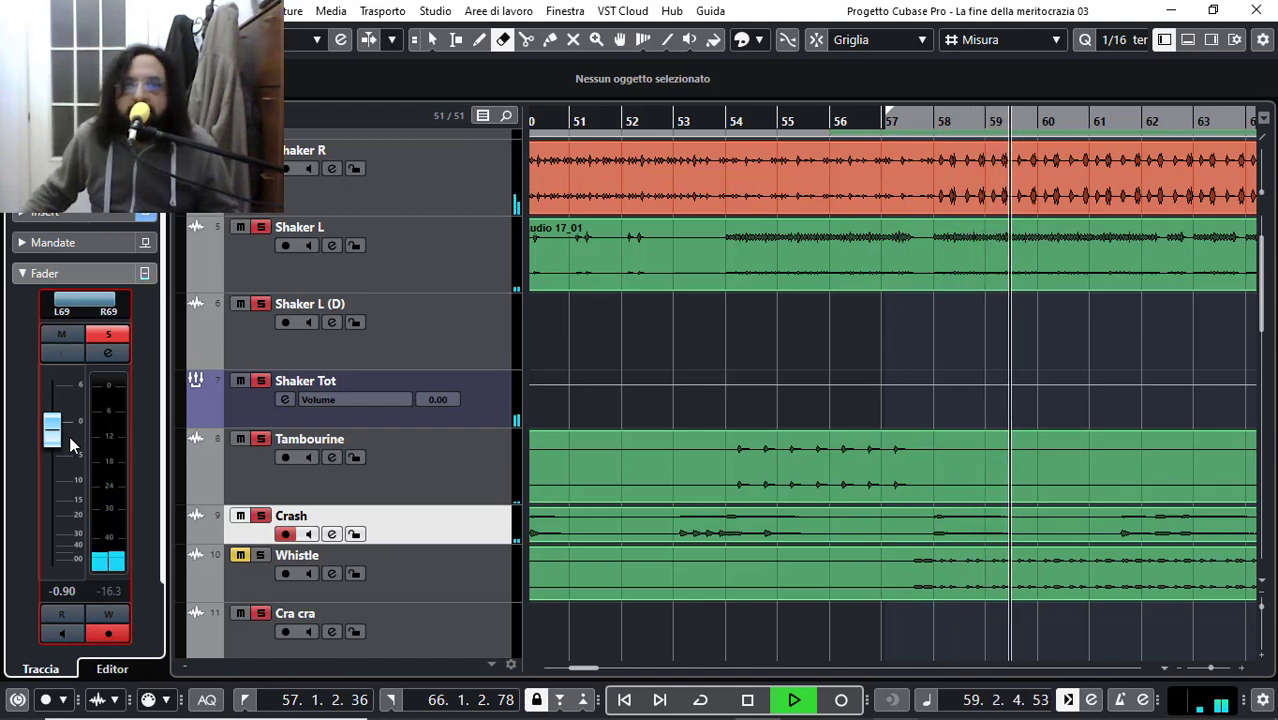
click(261, 229)
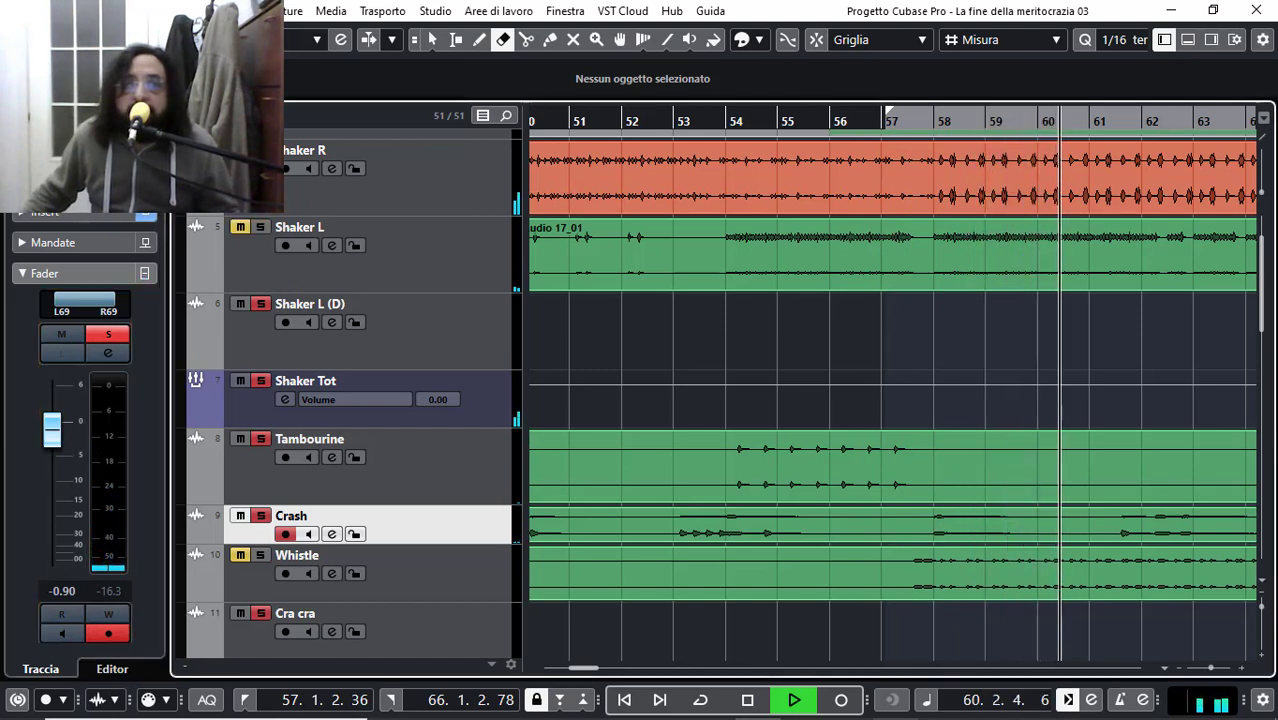
click(259, 228)
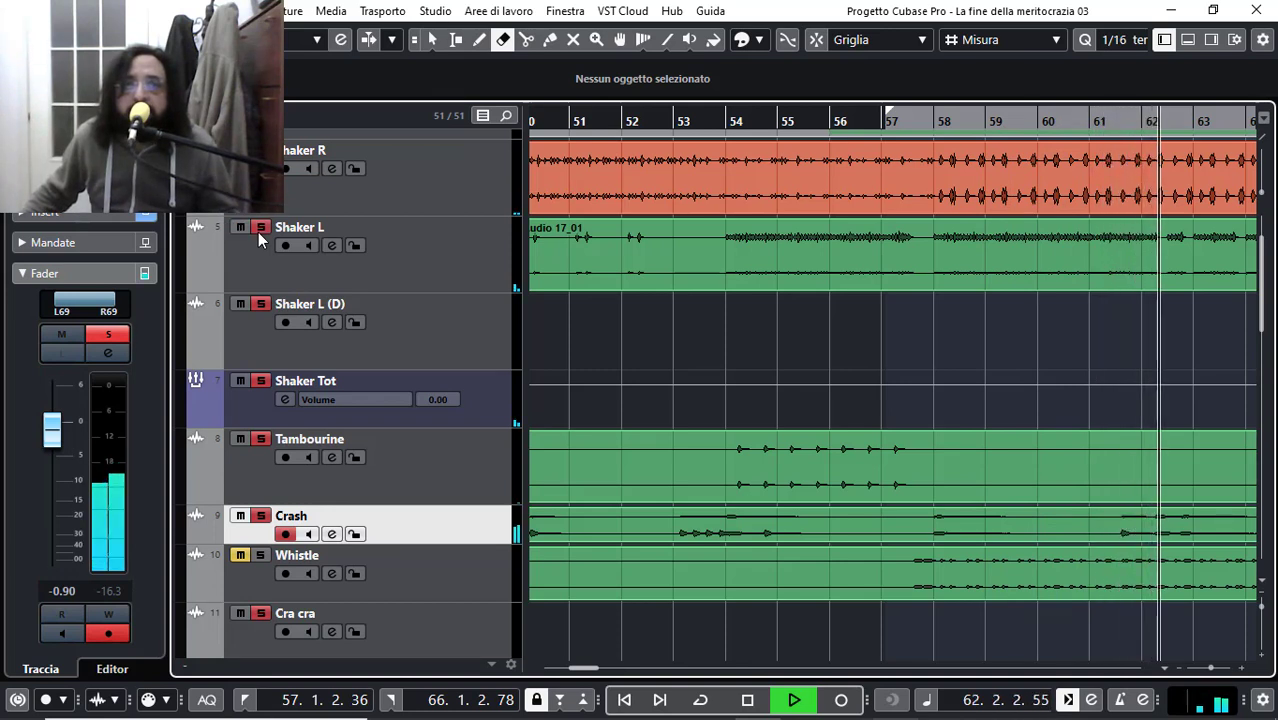
click(259, 228)
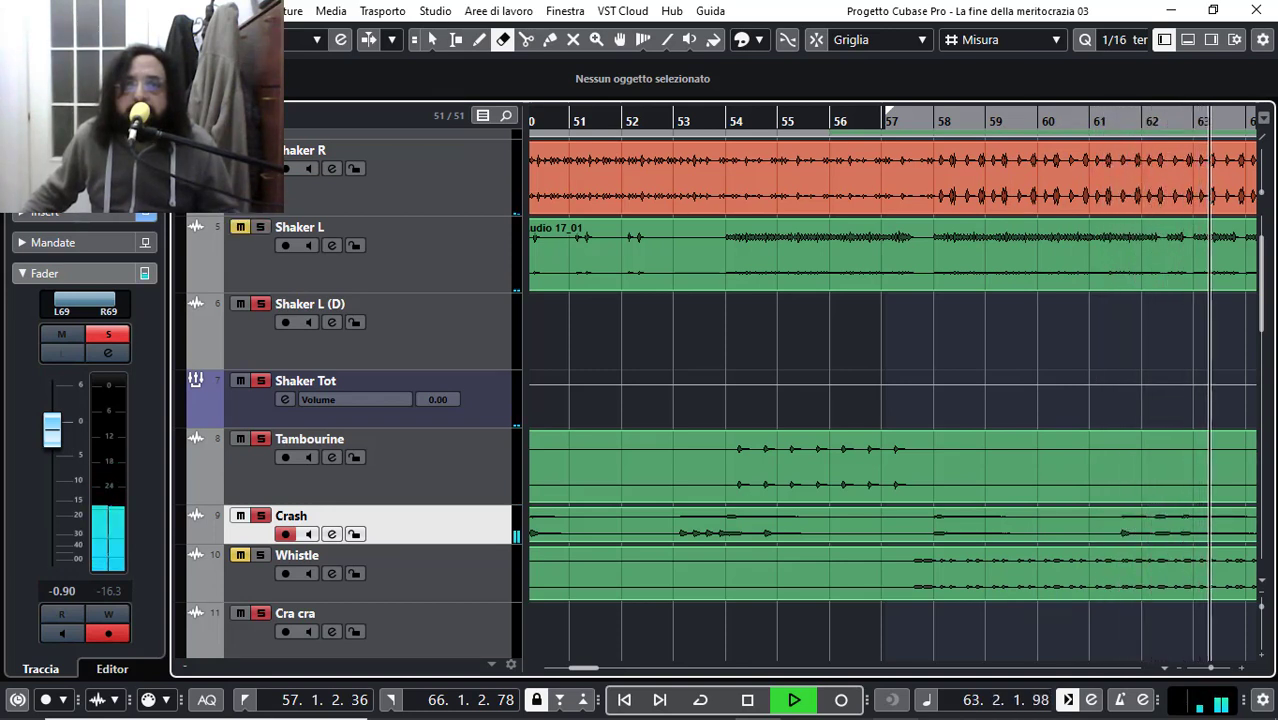
Step: Select the Shaker R track and restart playback from about bar 56
click(420, 190)
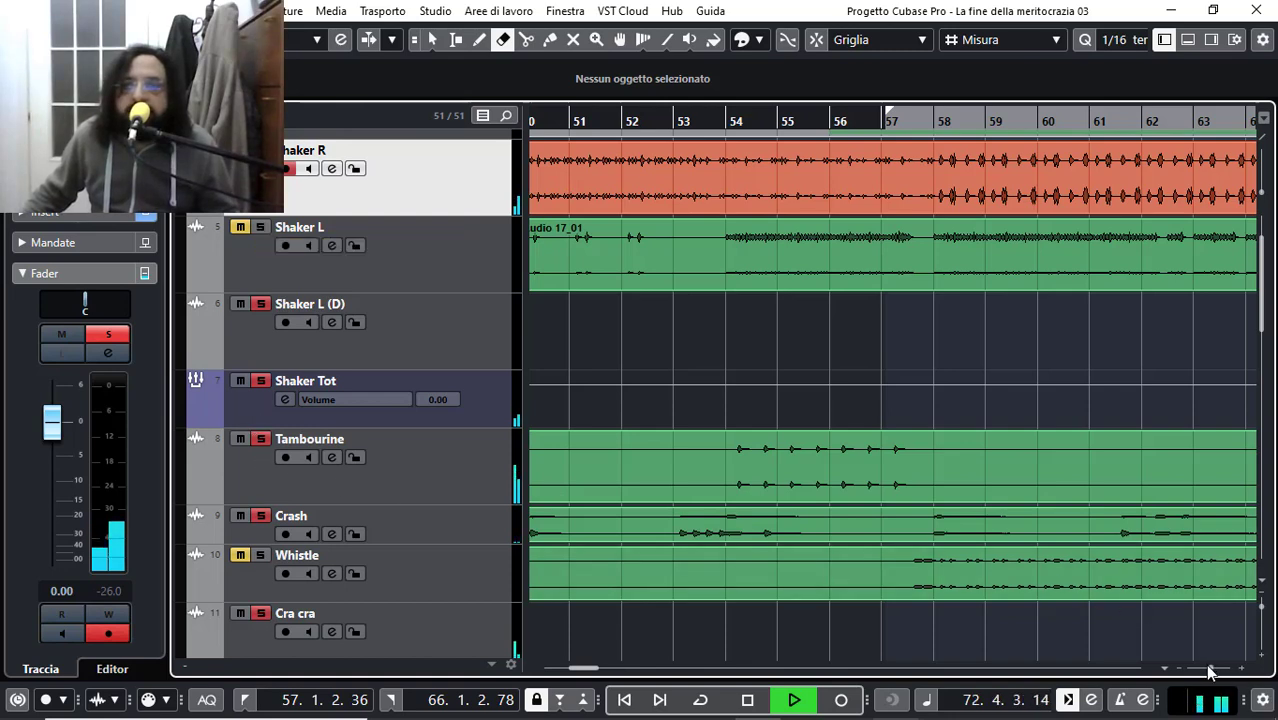
drag(1211, 669, 1203, 669)
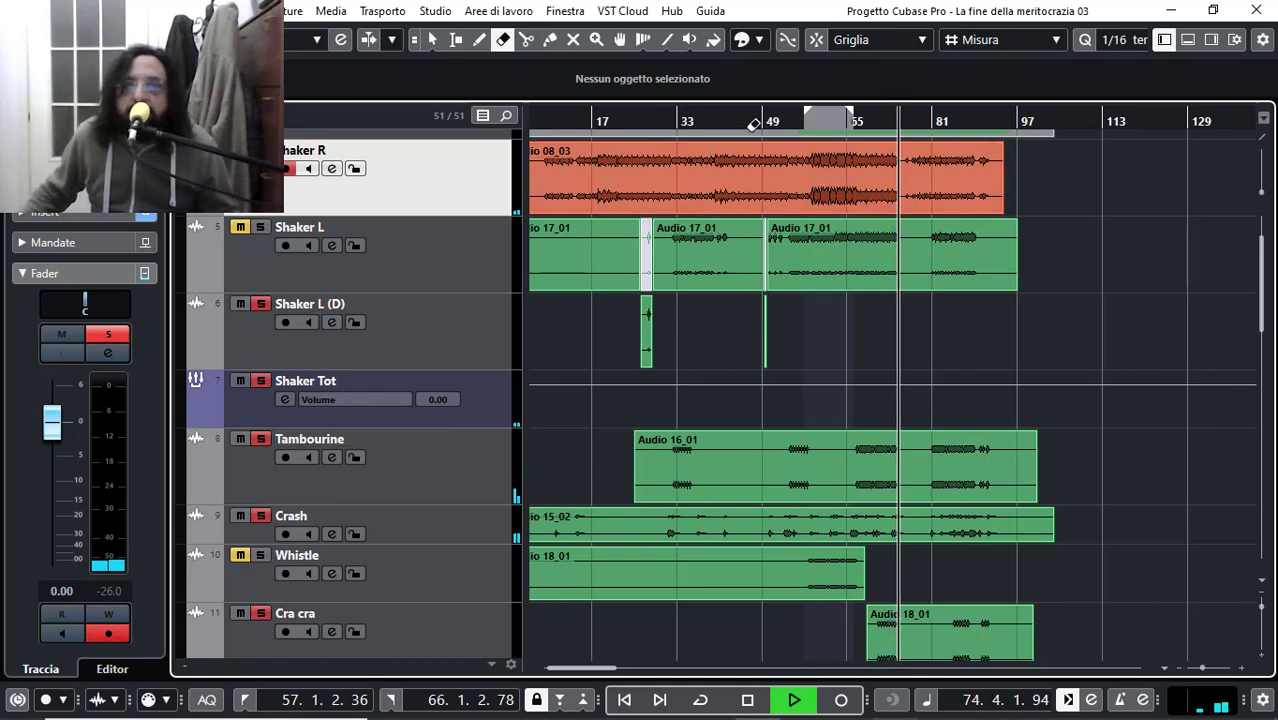
drag(782, 120, 788, 220)
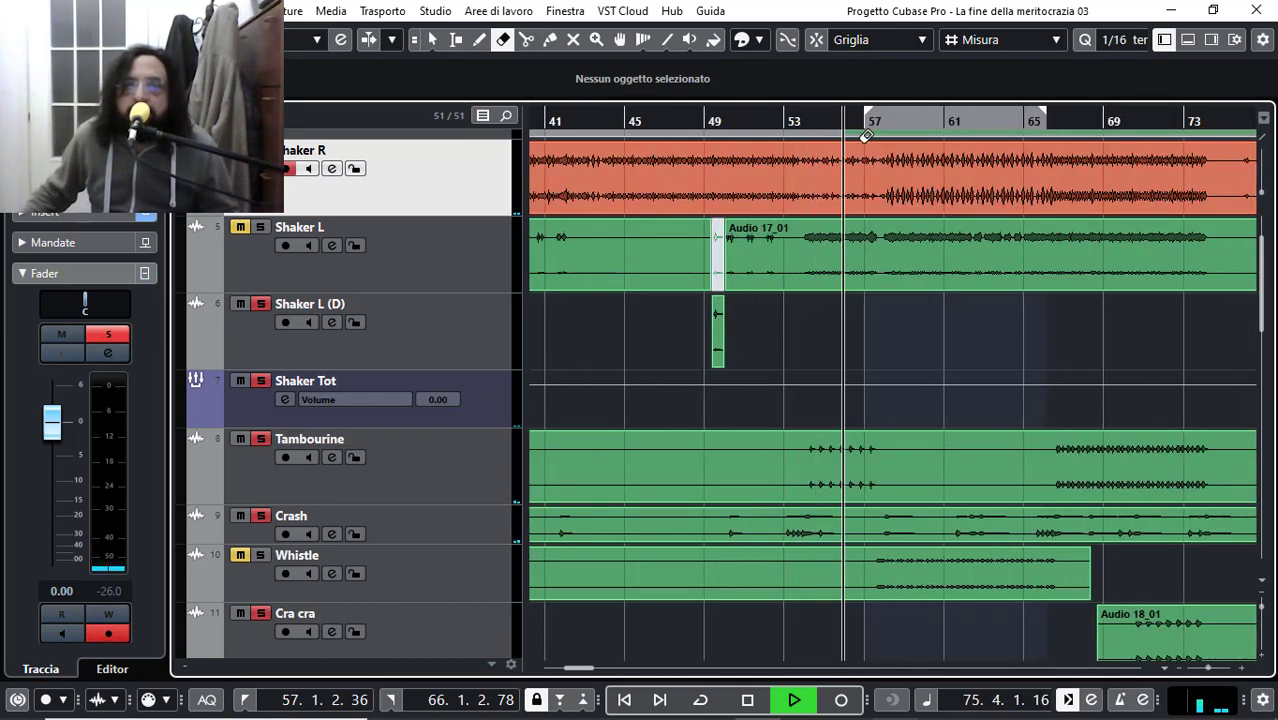
Step: Select the Cra cra track, play from about bar 69, and lower its volume to -1.39 dB
scroll(208, 553, down, 3)
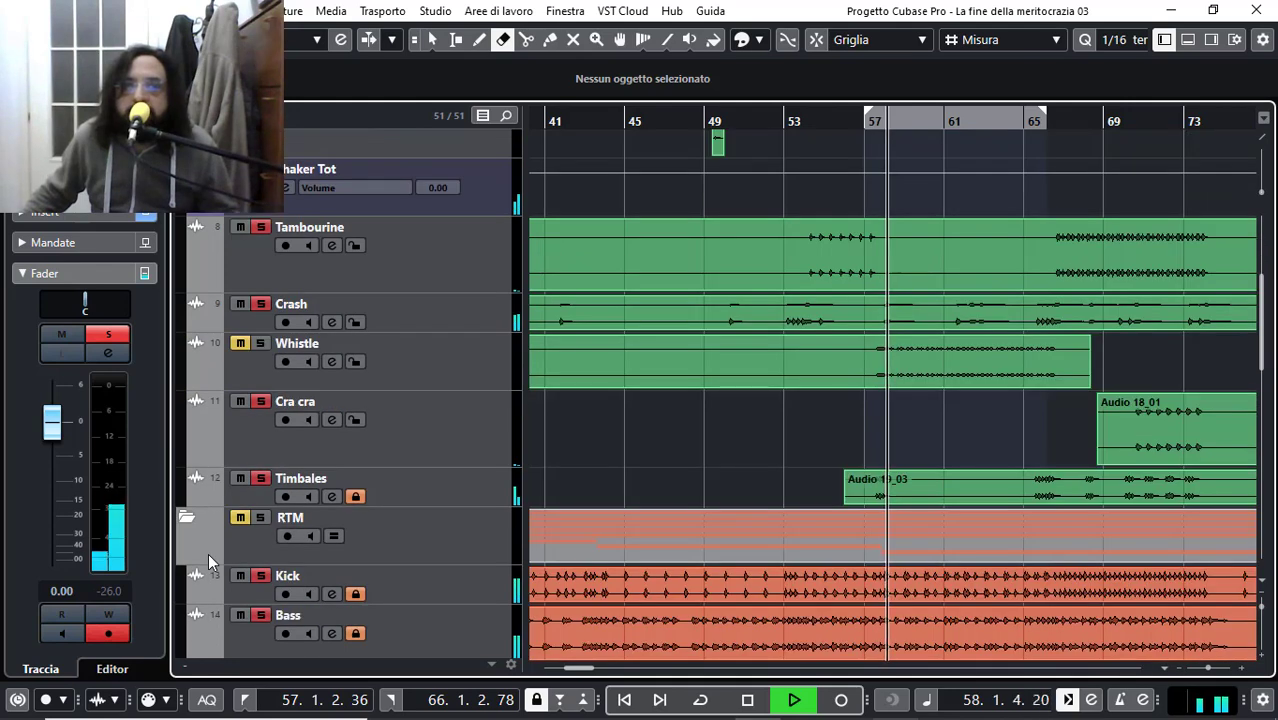
click(250, 436)
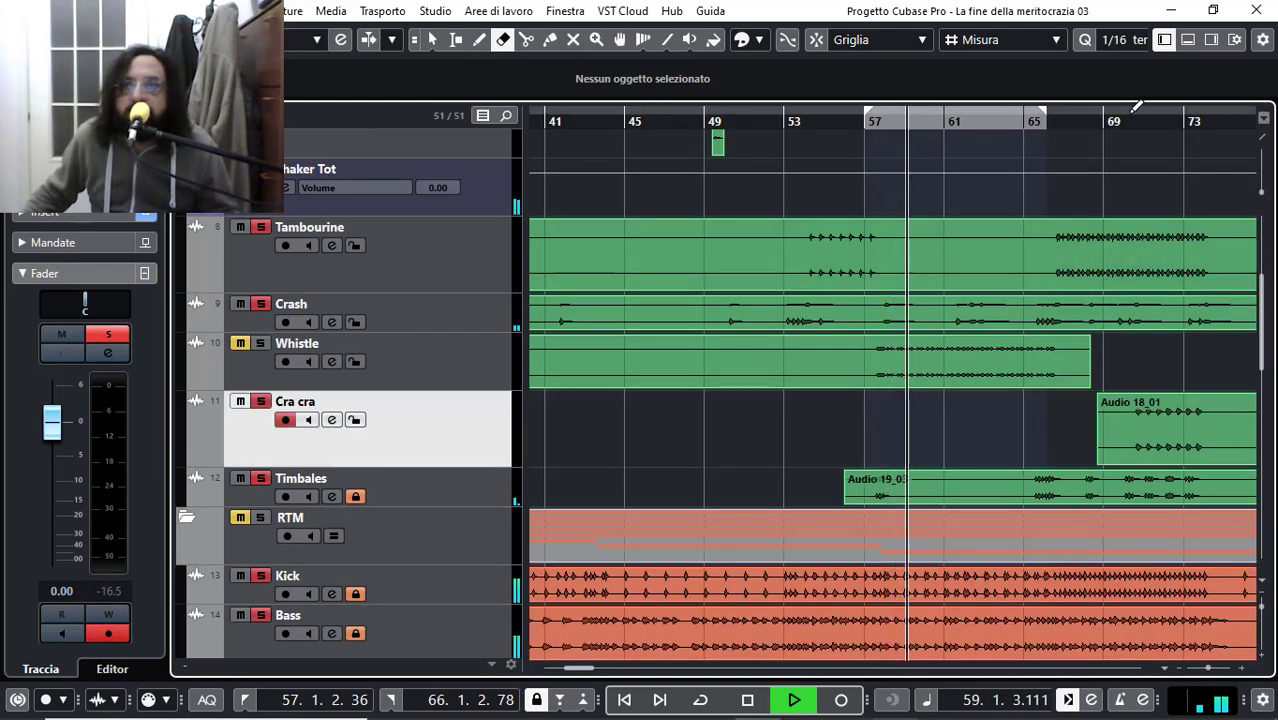
drag(1112, 120, 1133, 133)
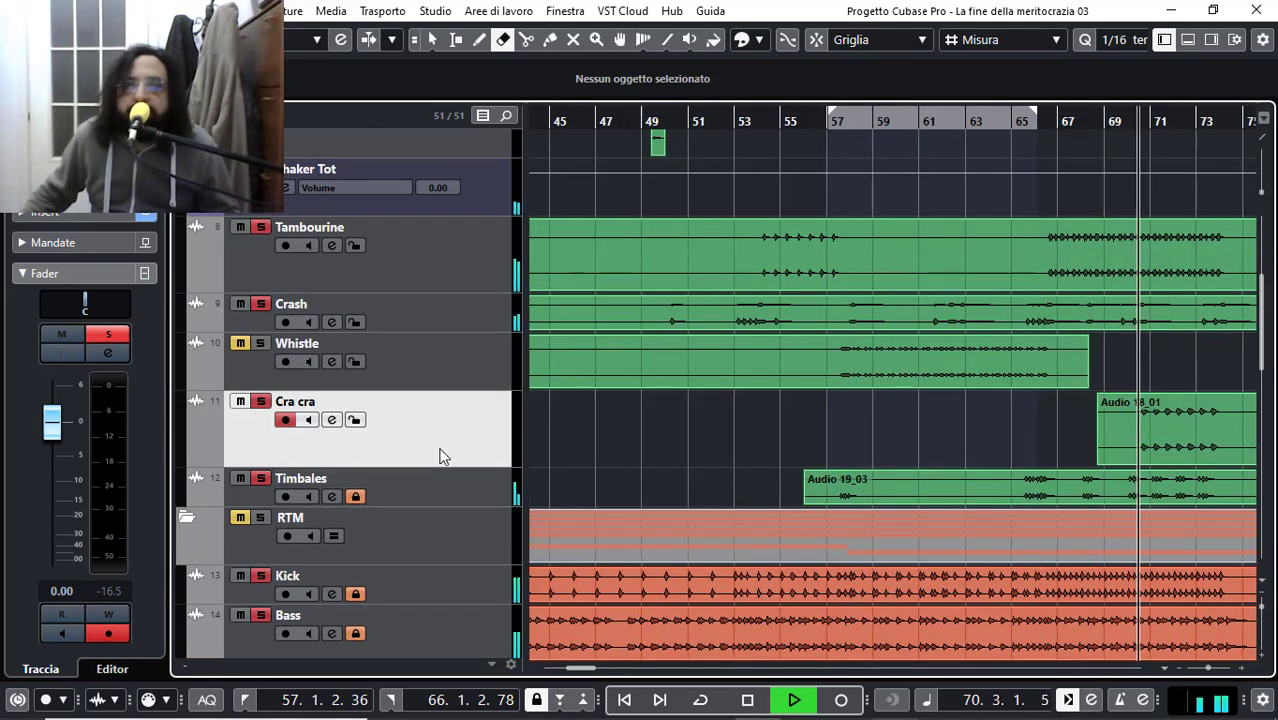
drag(42, 454, 73, 446)
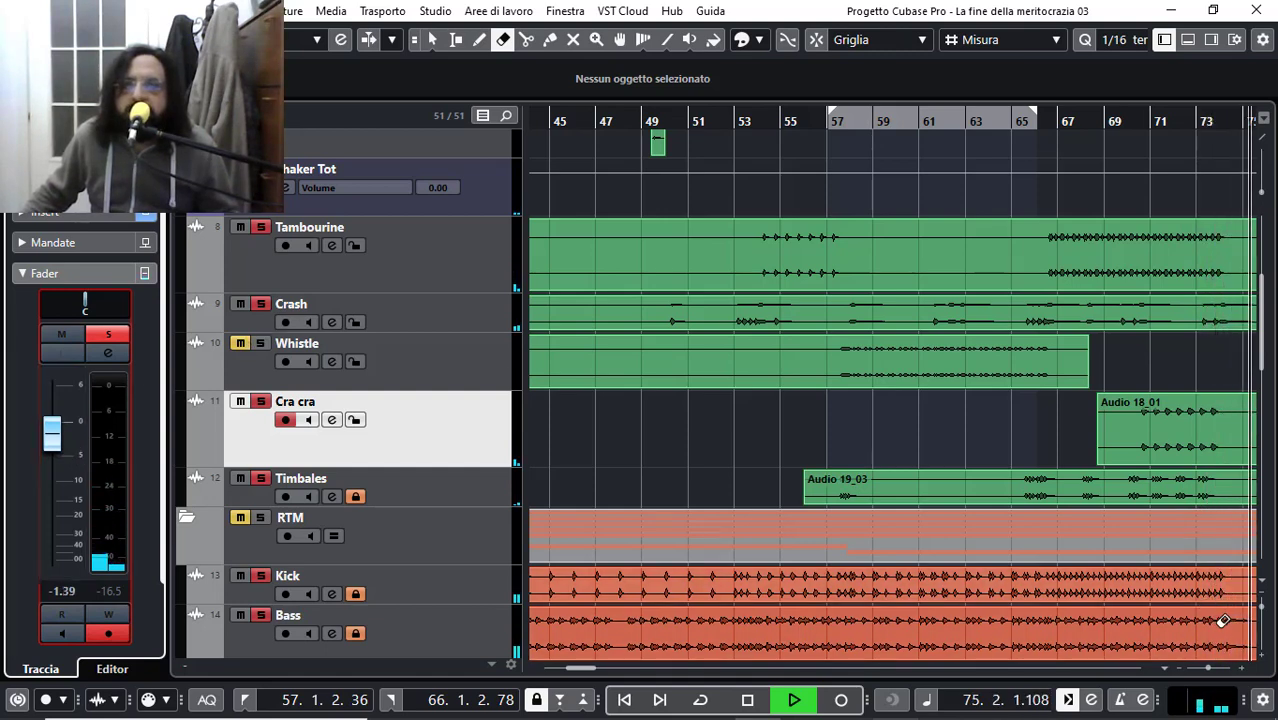
Step: Select the Crash track, lower its volume to -1.91 dB, and replay from about bar 84
drag(1215, 673, 1209, 673)
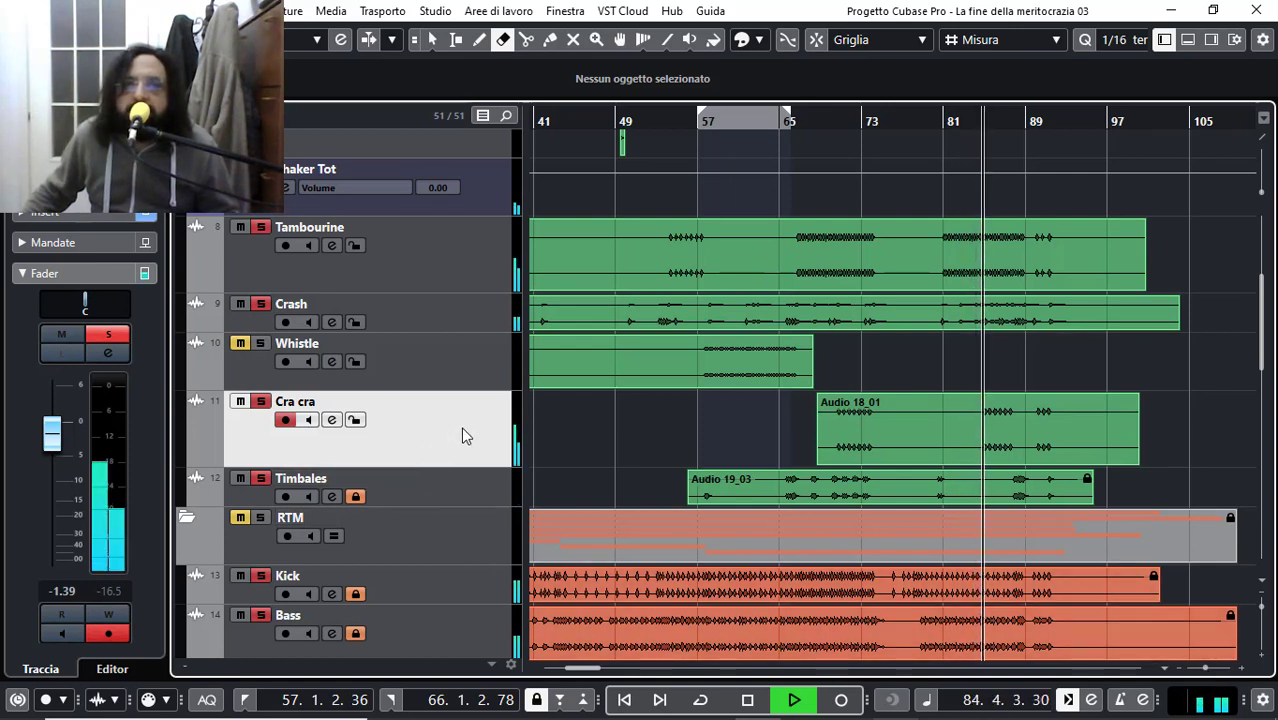
click(480, 309)
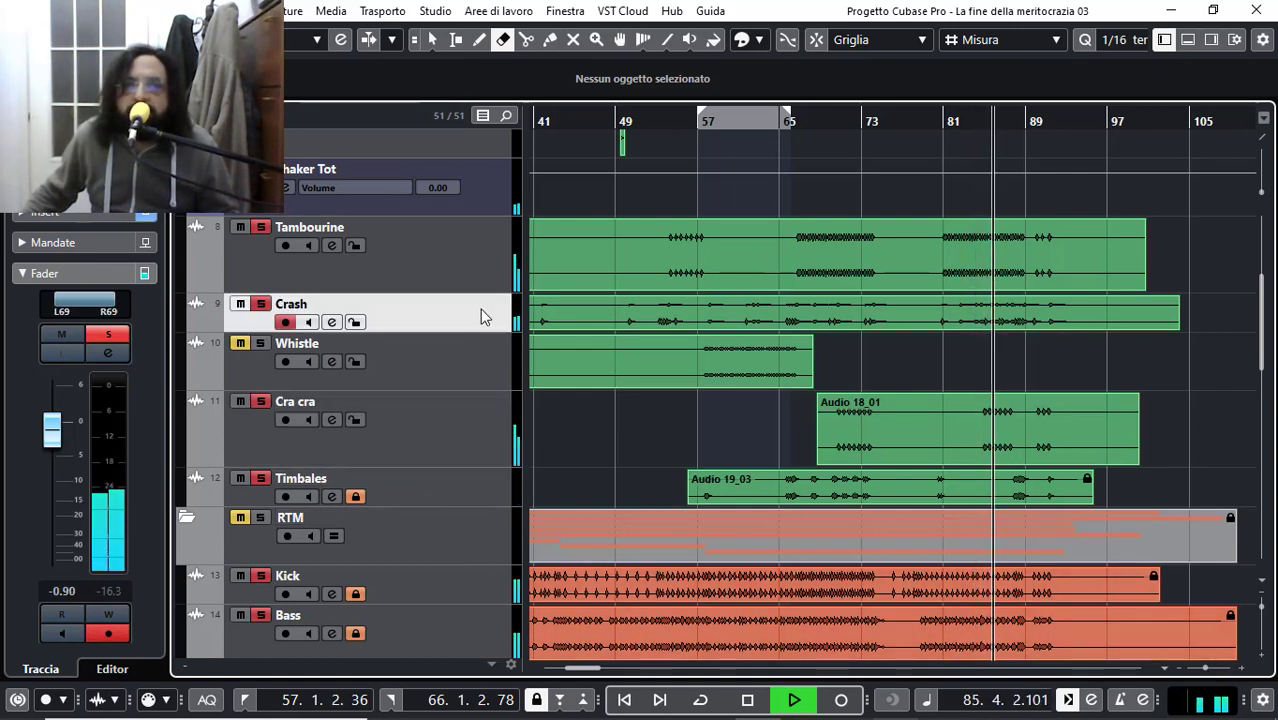
mouse_move(72, 432)
mouse_down()
mouse_move(72, 569)
mouse_move(78, 439)
mouse_up()
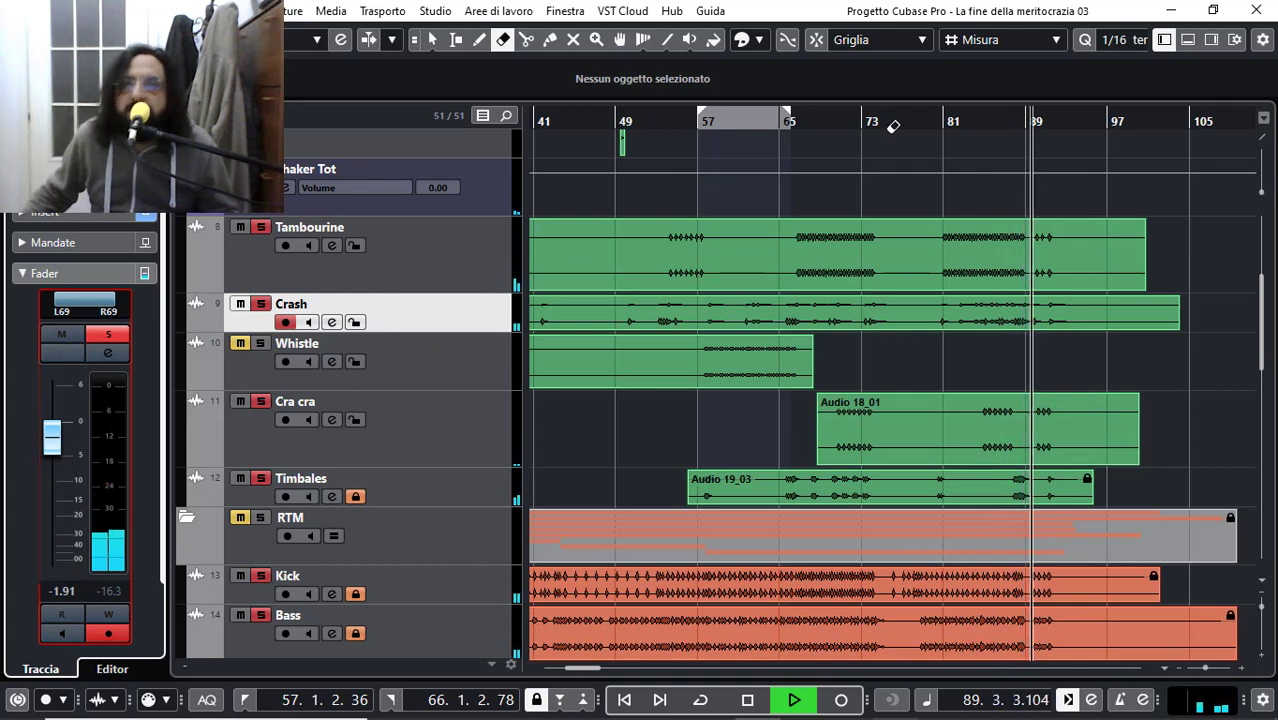
click(972, 124)
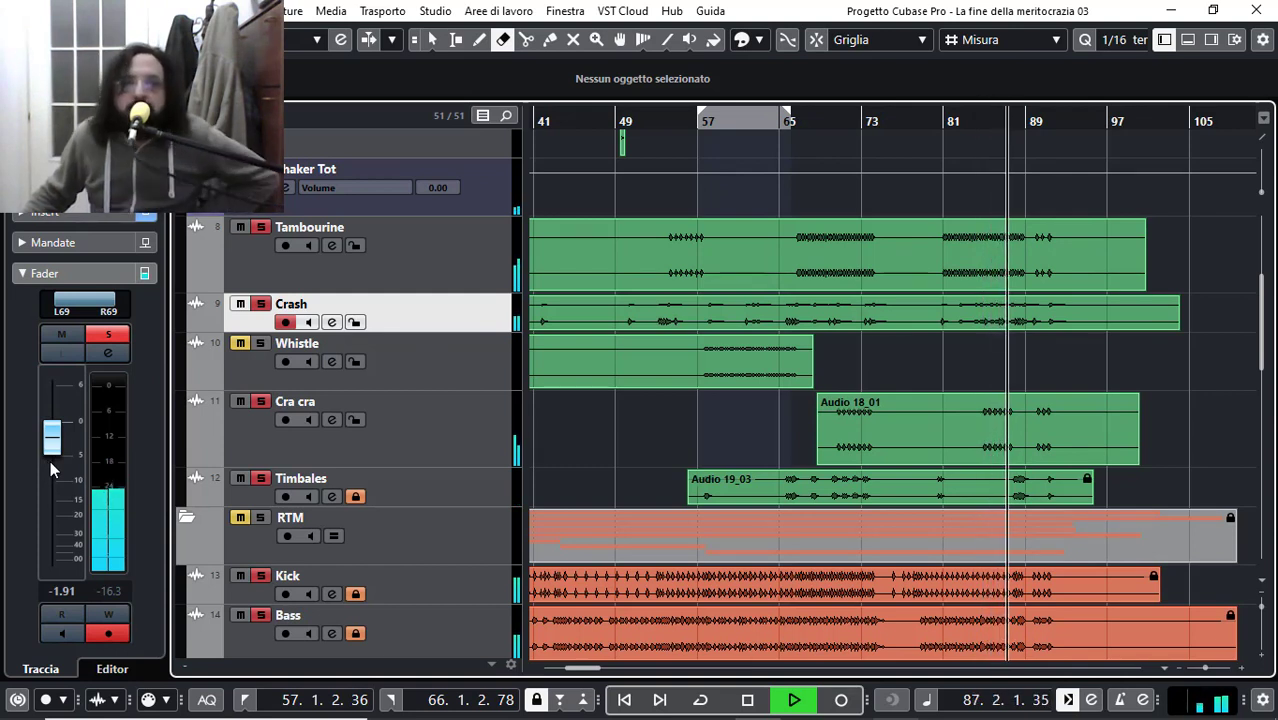
Step: Play from about bar 13 and examine the isolated shaker events on Shaker L (D) around bars 26 and 49
scroll(207, 364, up, 3)
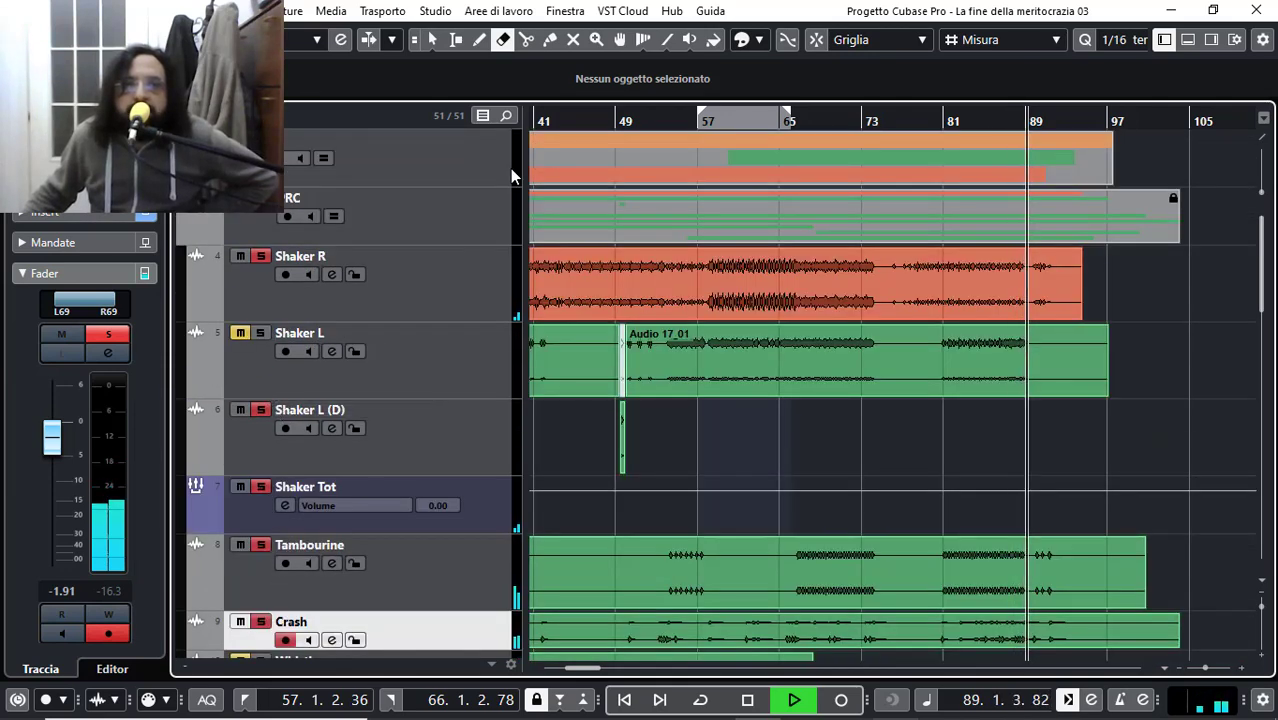
scroll(574, 128, left, 8)
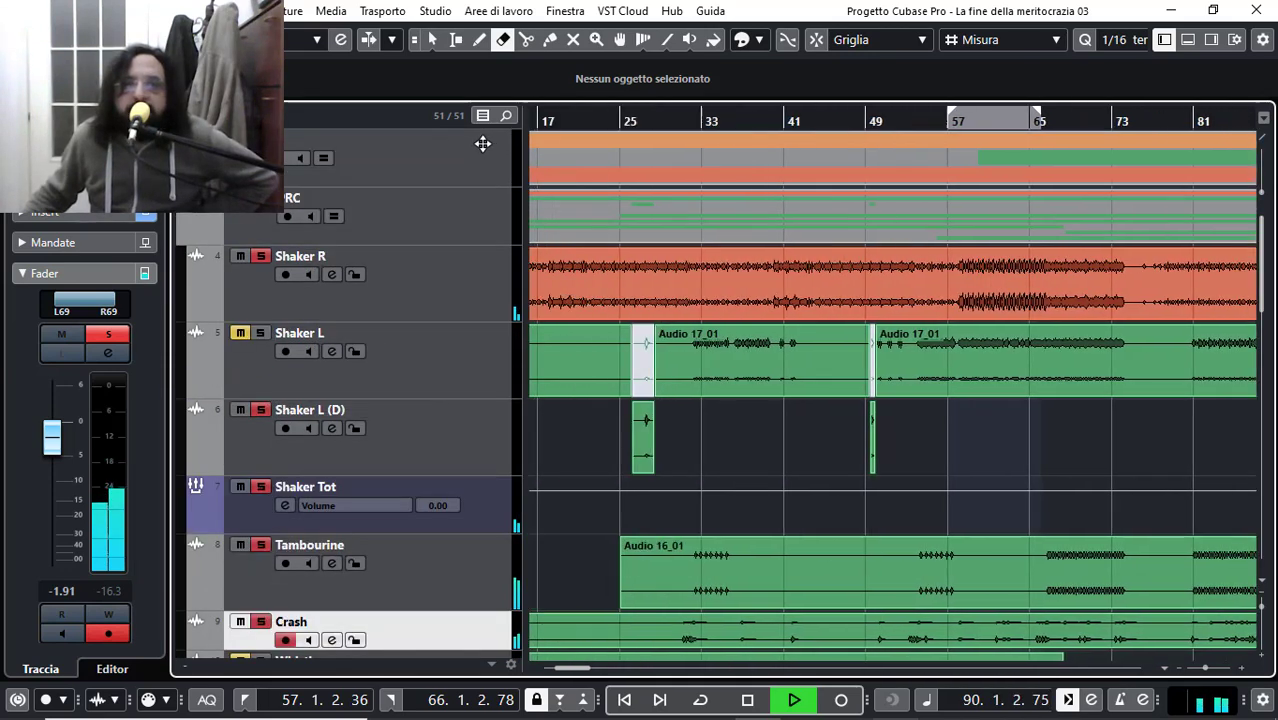
click(662, 120)
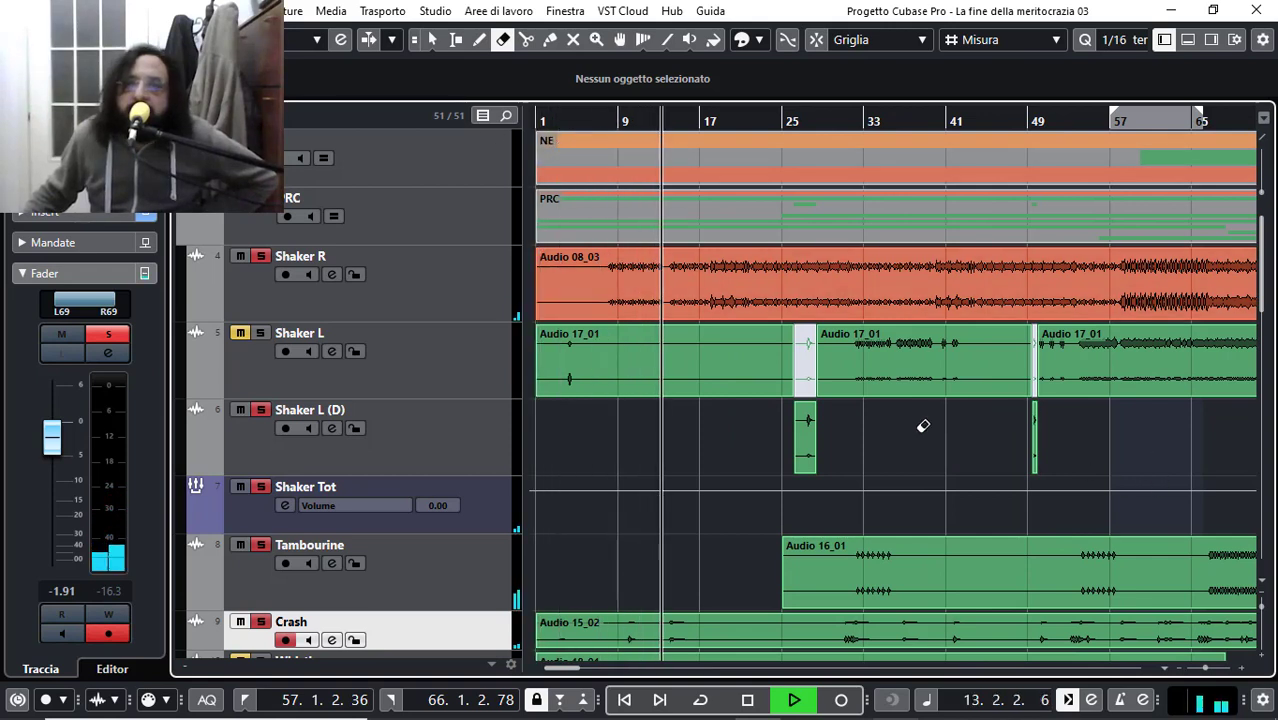
click(812, 428)
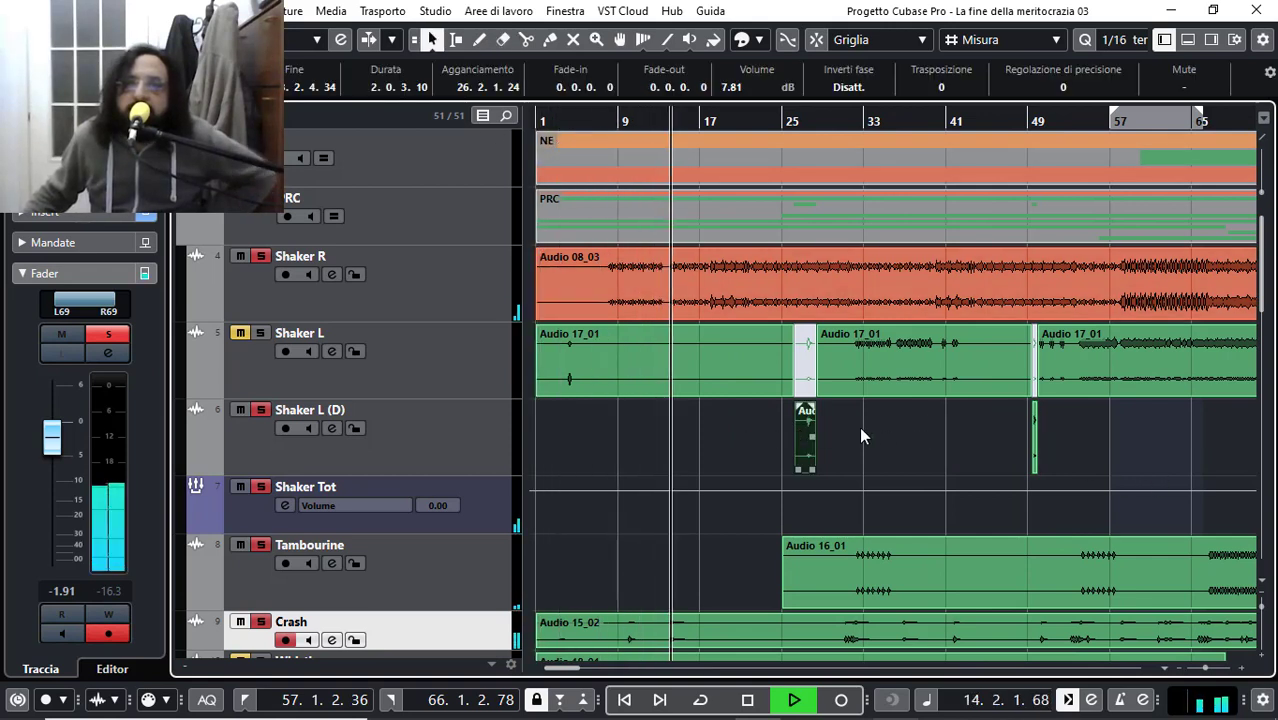
click(1033, 426)
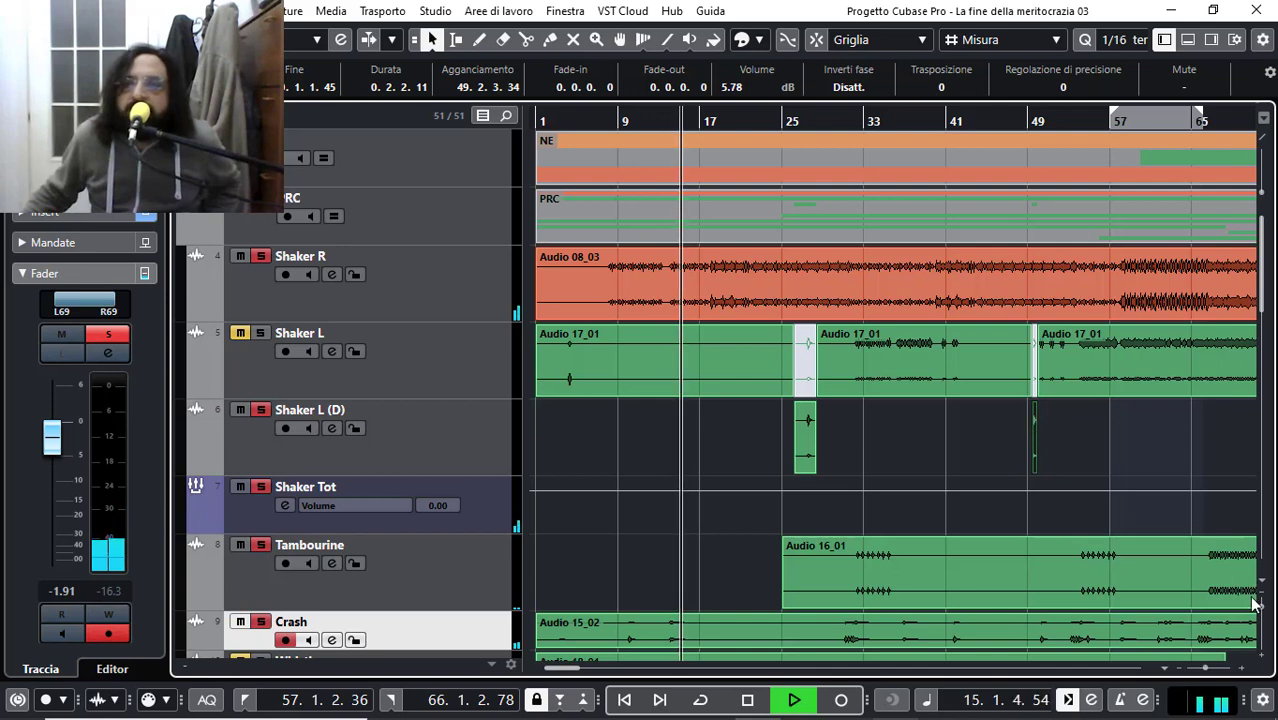
drag(1208, 672, 1142, 676)
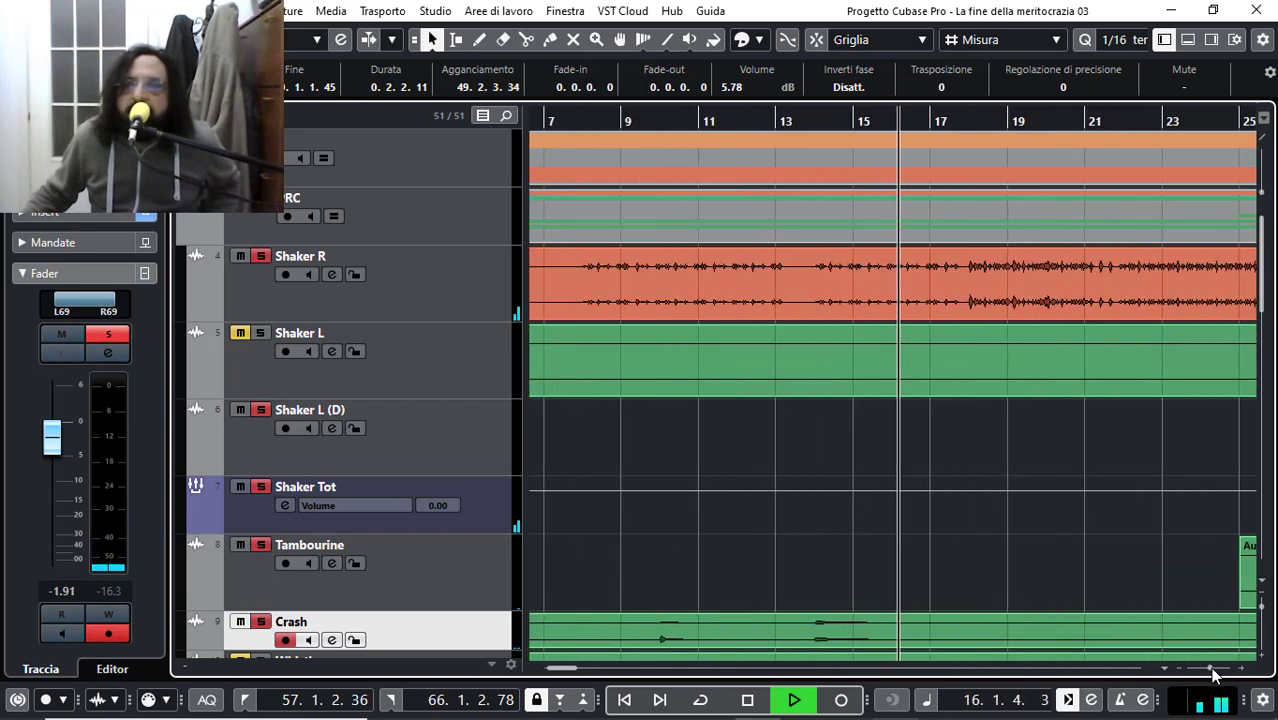
drag(562, 671, 569, 672)
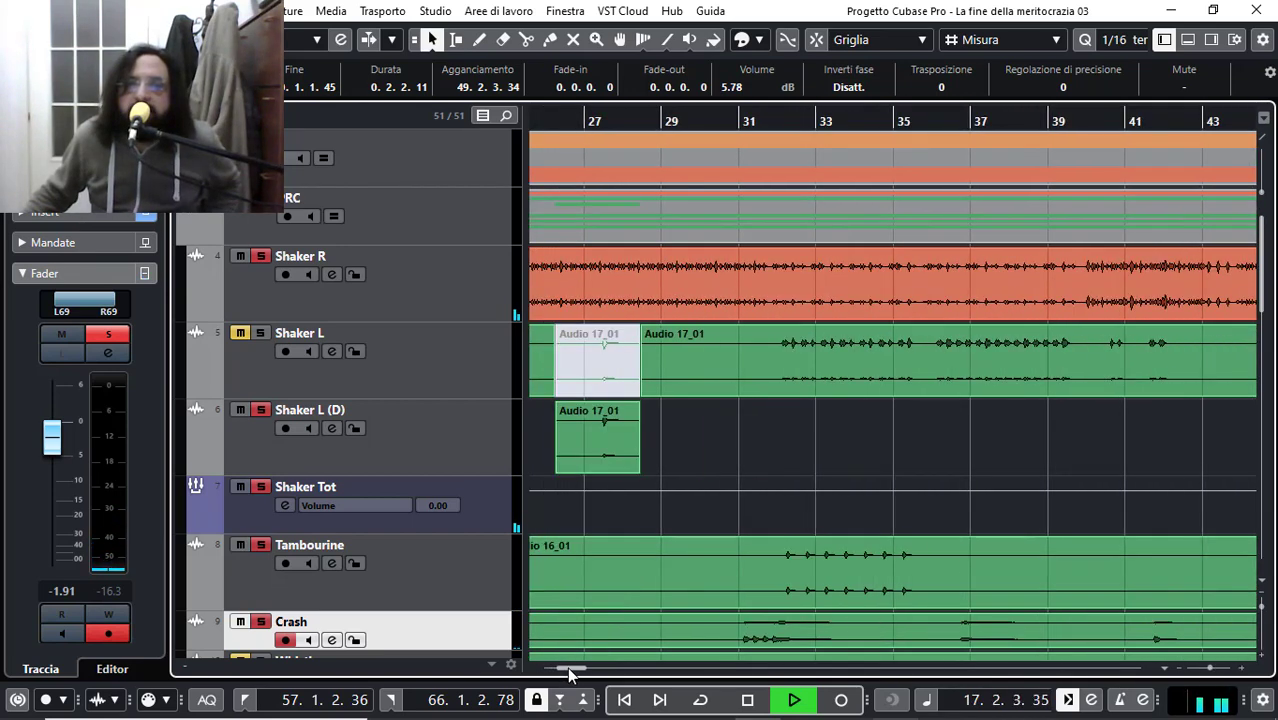
click(1215, 673)
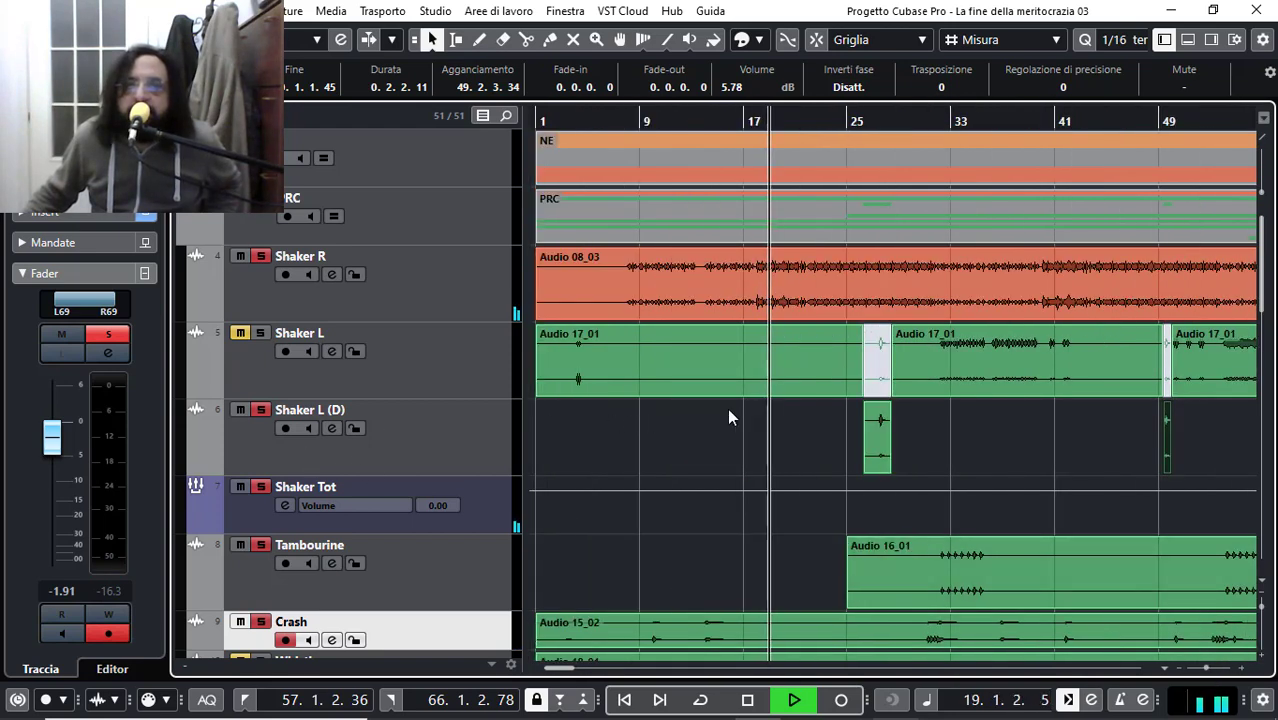
mouse_move(1106, 368)
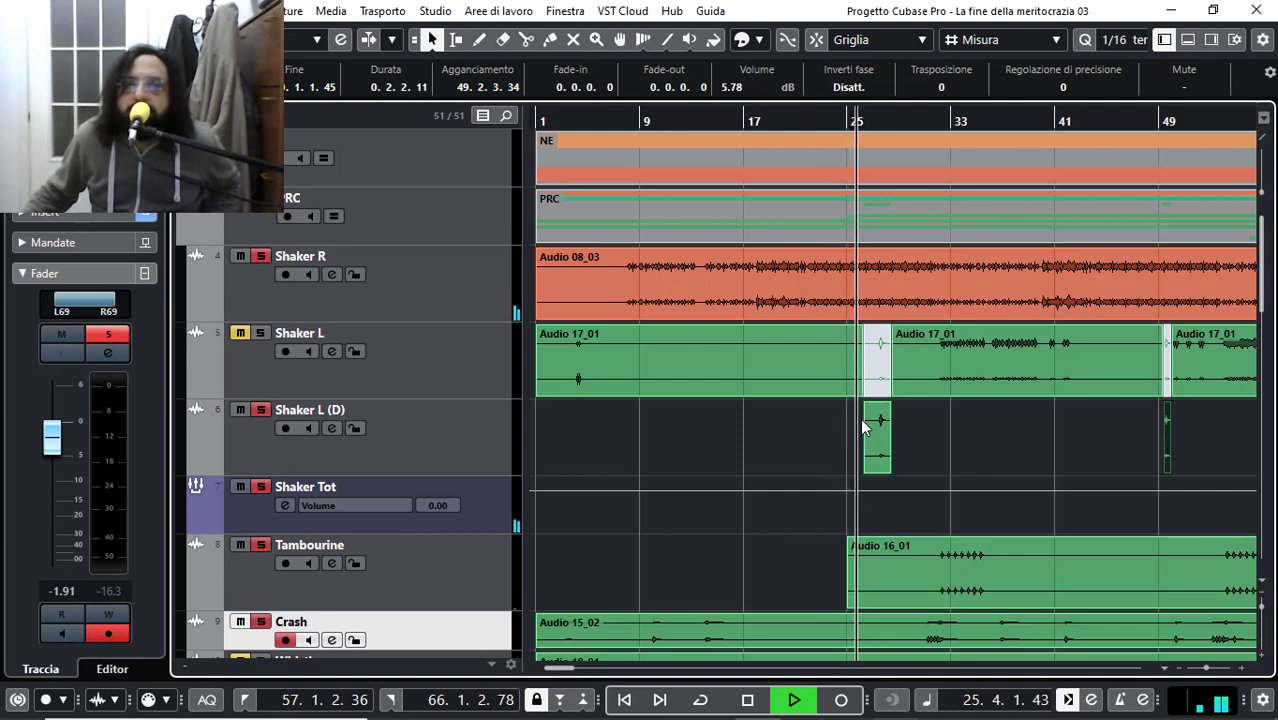
Step: Select Shaker L (D), replay from about bar 24, and reinitialize its channel settings
click(236, 451)
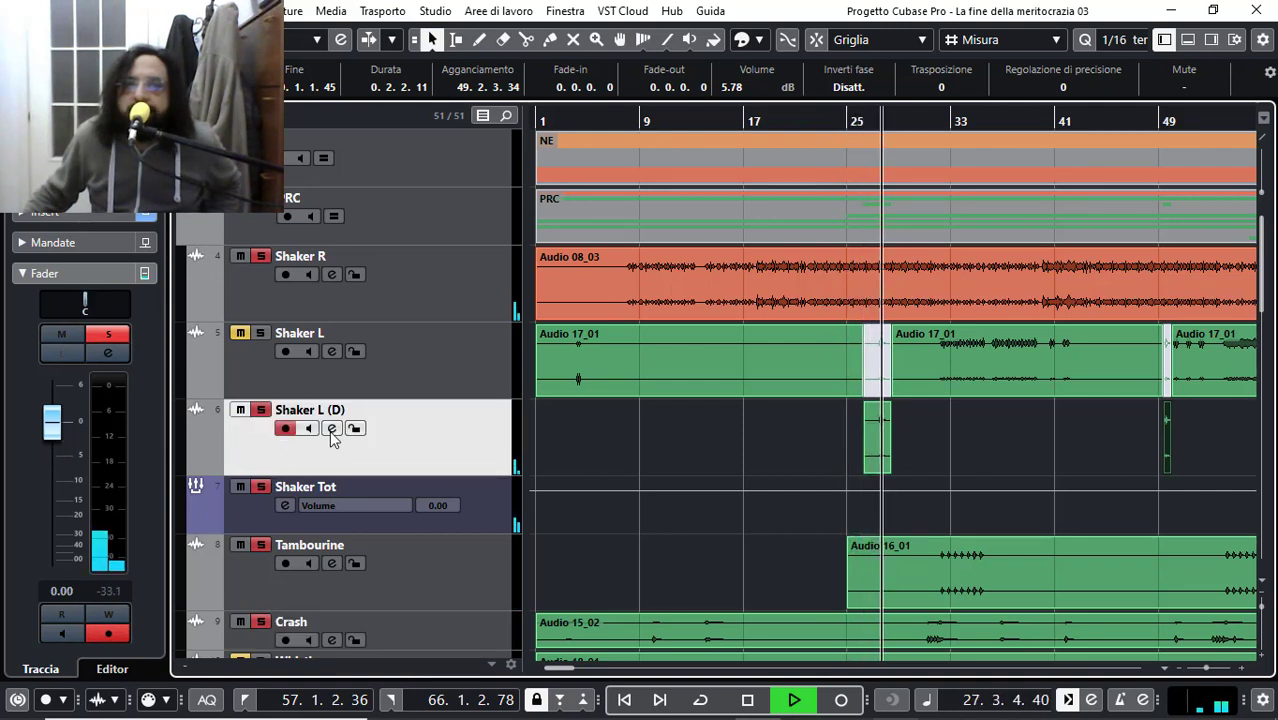
click(834, 121)
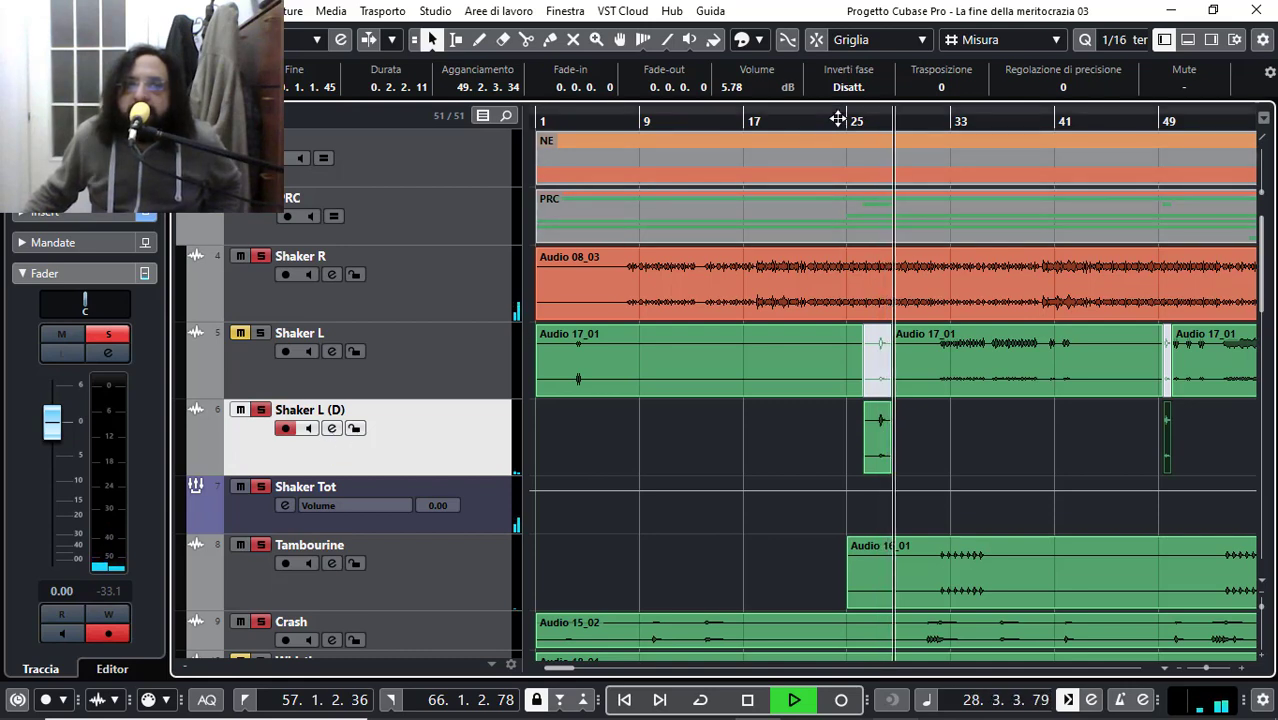
click(332, 428)
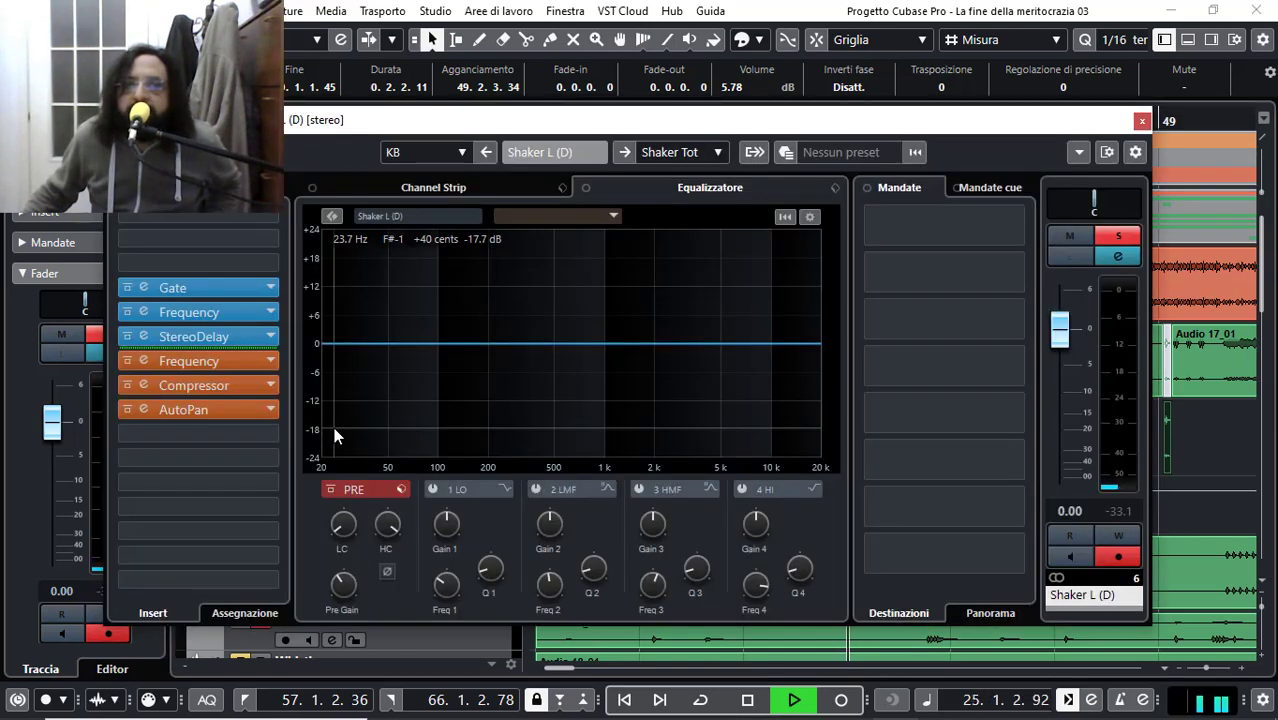
click(1080, 153)
click(958, 363)
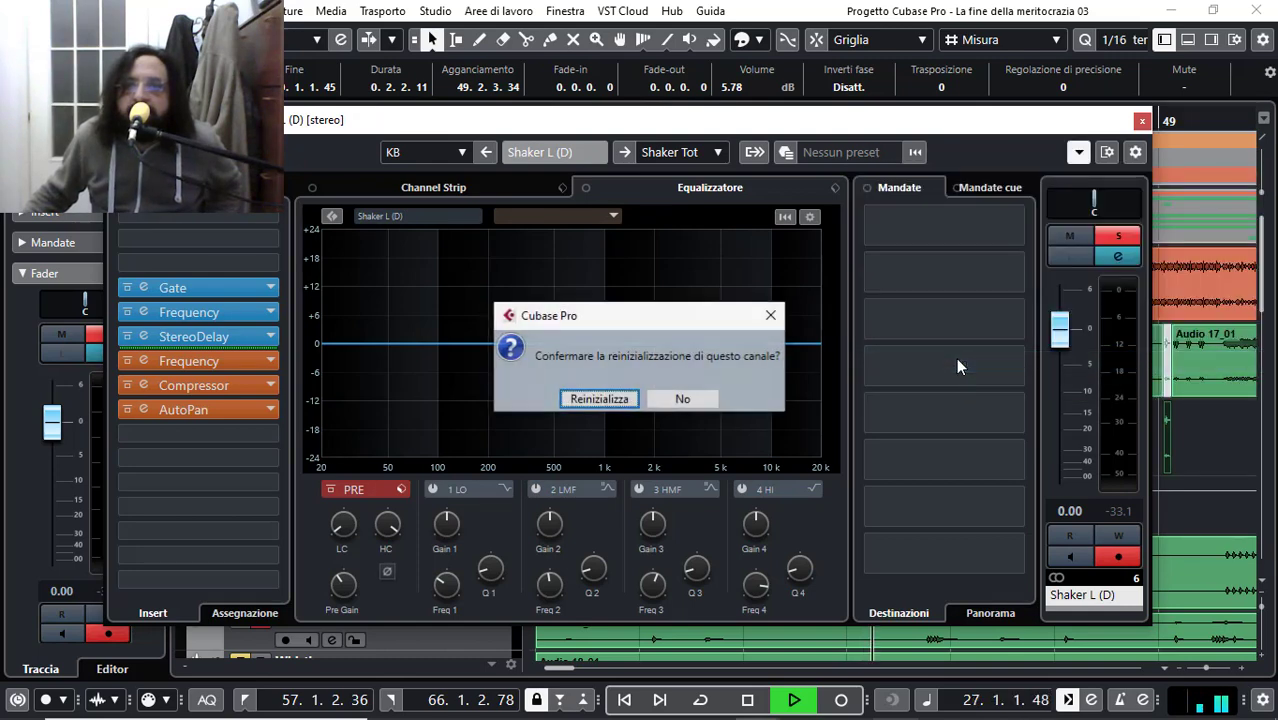
click(596, 399)
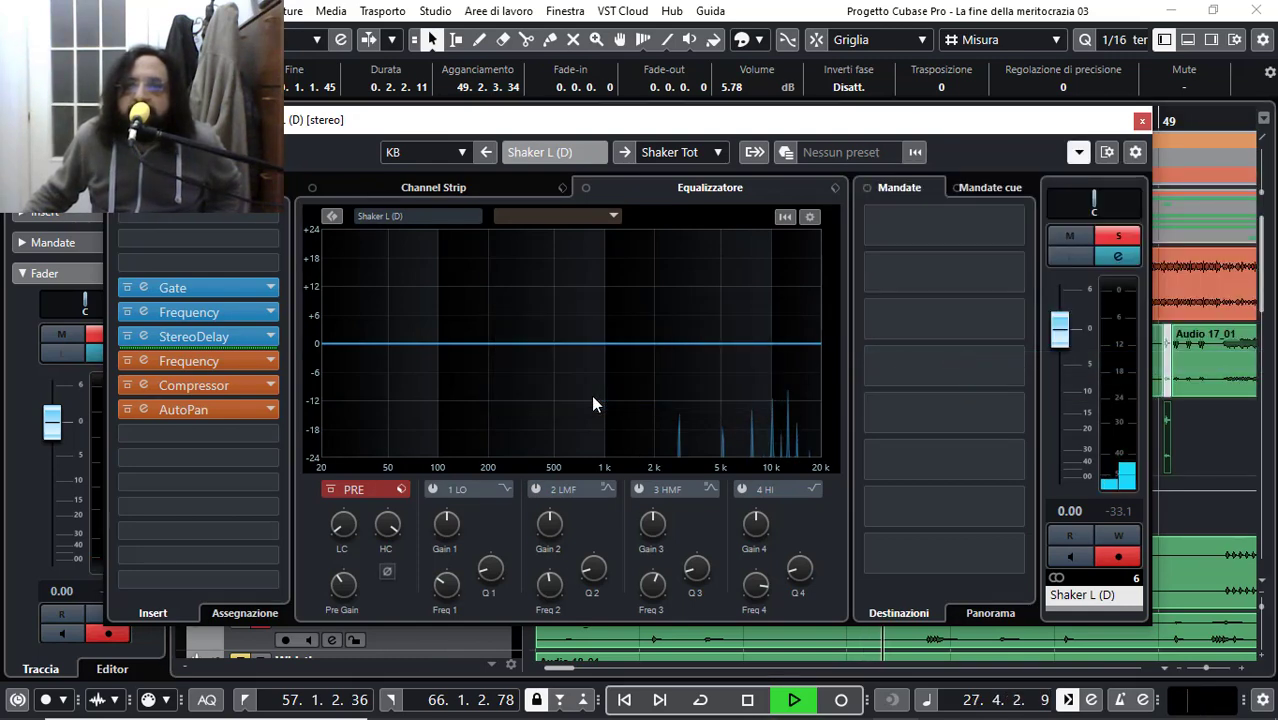
click(1141, 121)
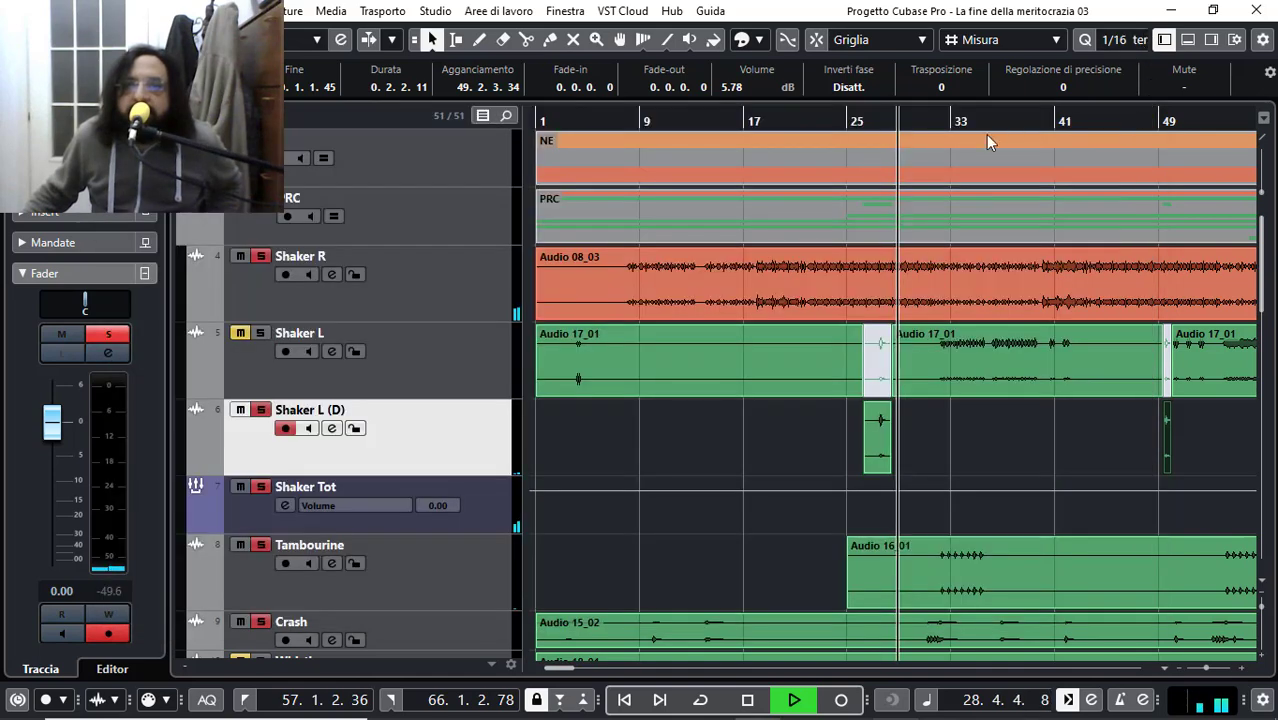
Step: Play from about bar 23, take the PRC folder out of solo, and solo only Shaker L (D)
click(825, 128)
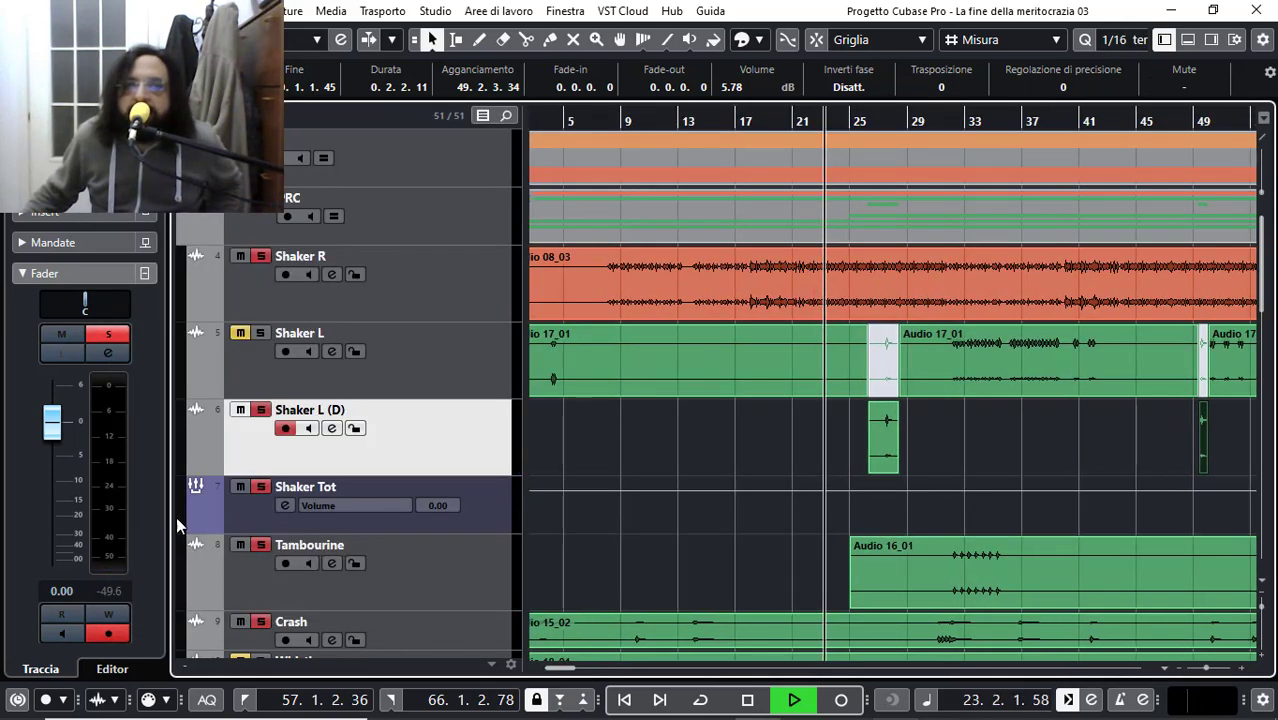
click(245, 214)
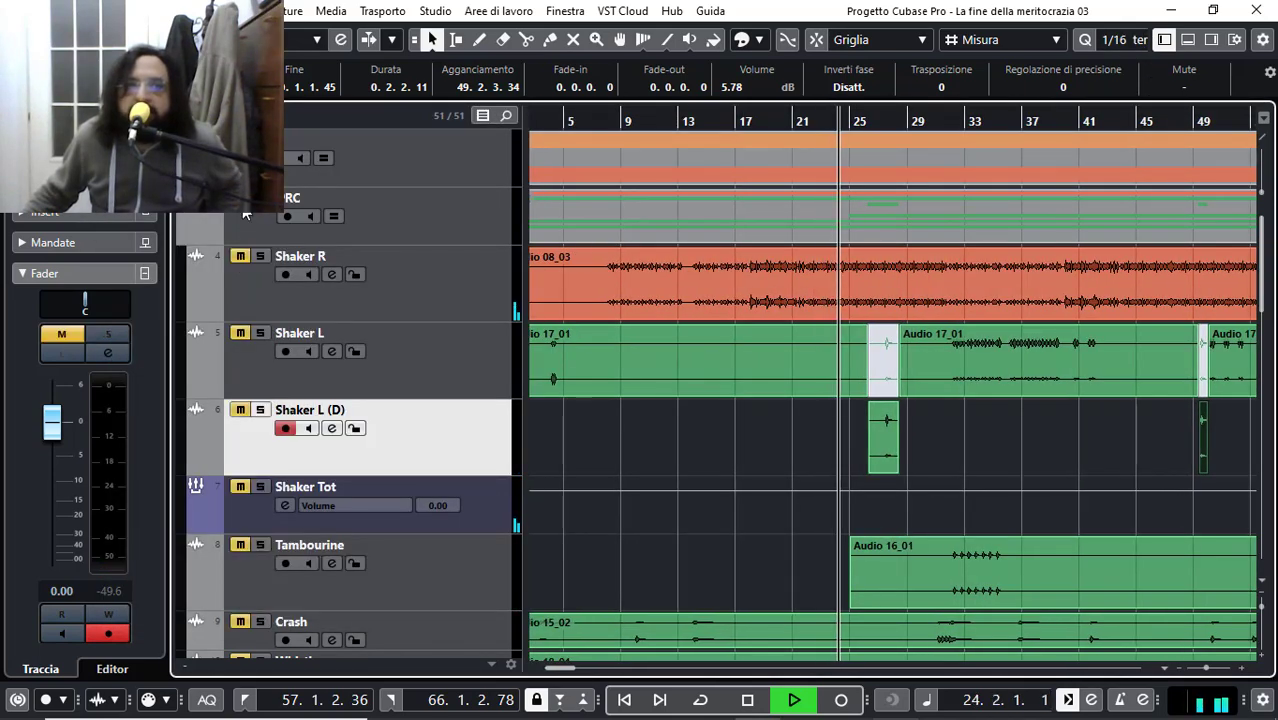
click(260, 411)
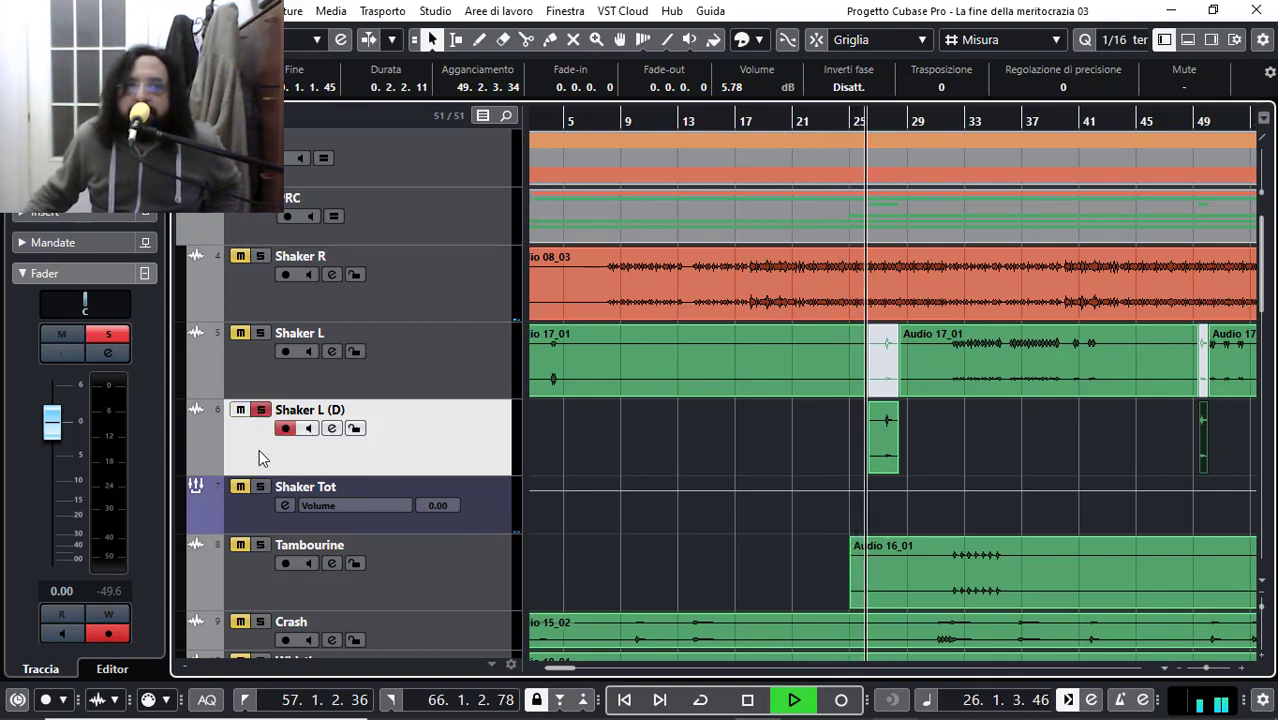
Step: Open the channel settings of Shaker L (D), move the window clear of the tracks, and play from about bar 47
click(332, 428)
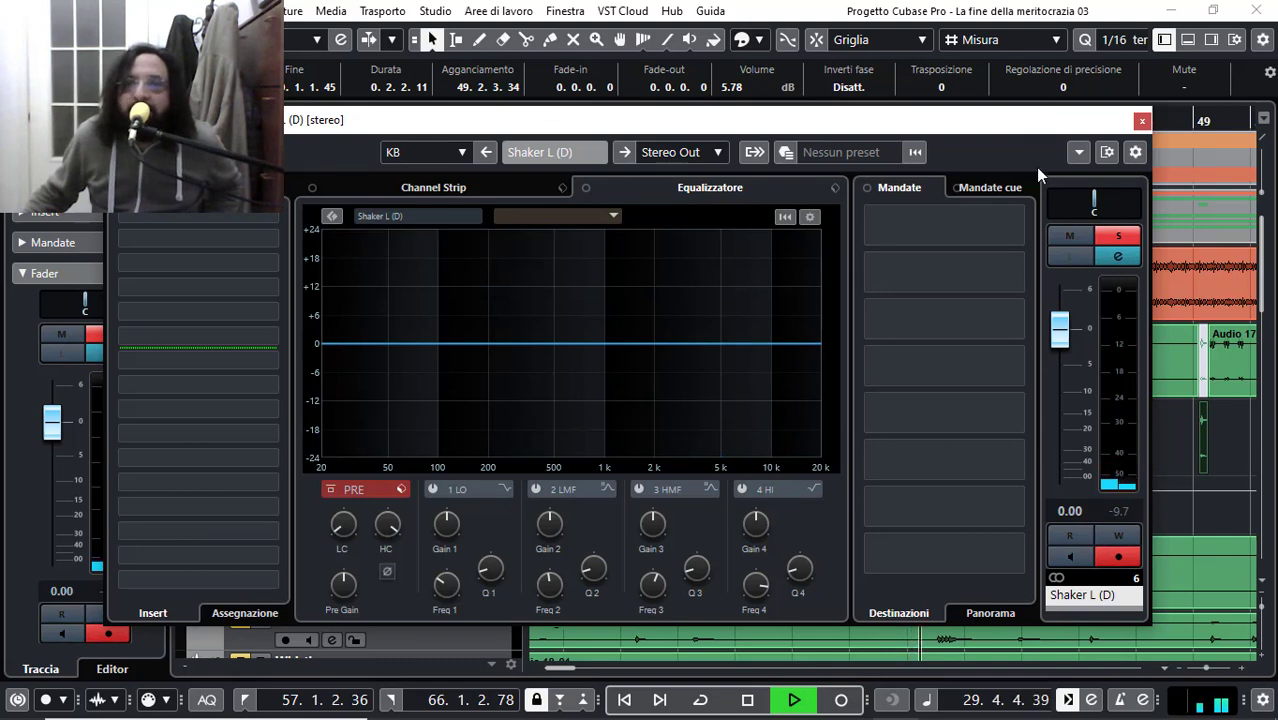
drag(1037, 120, 1036, 456)
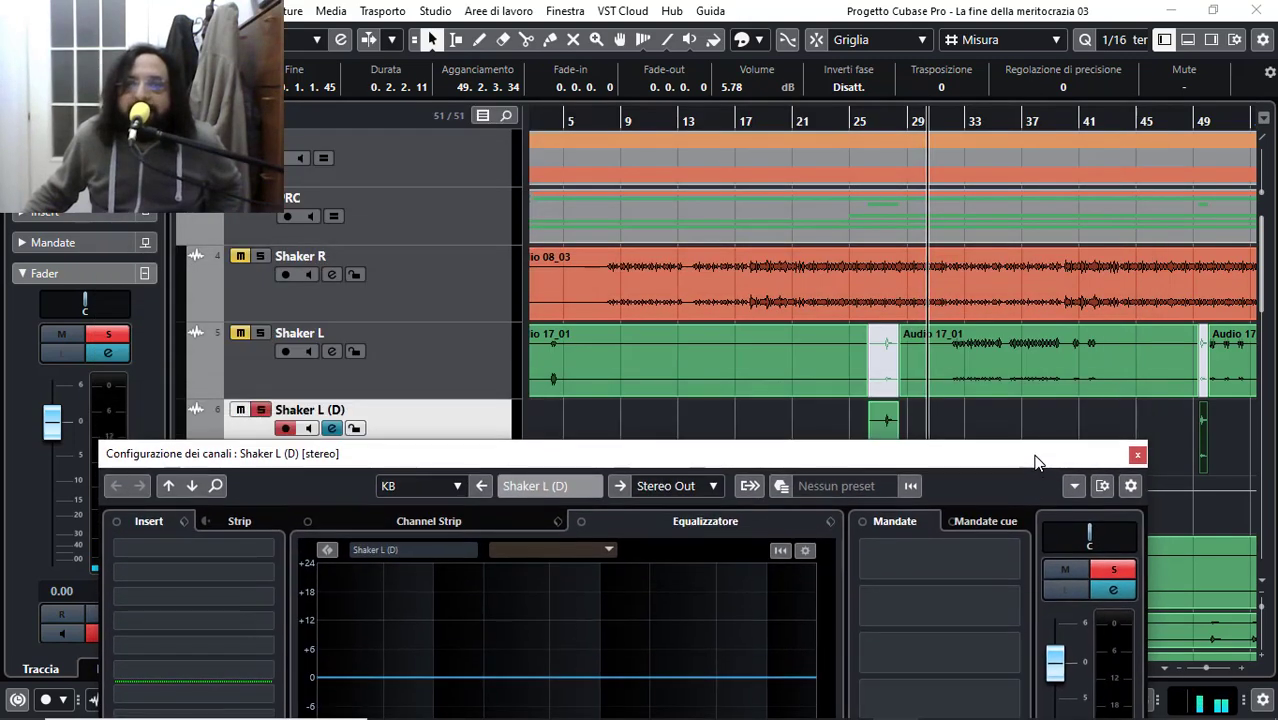
click(1176, 118)
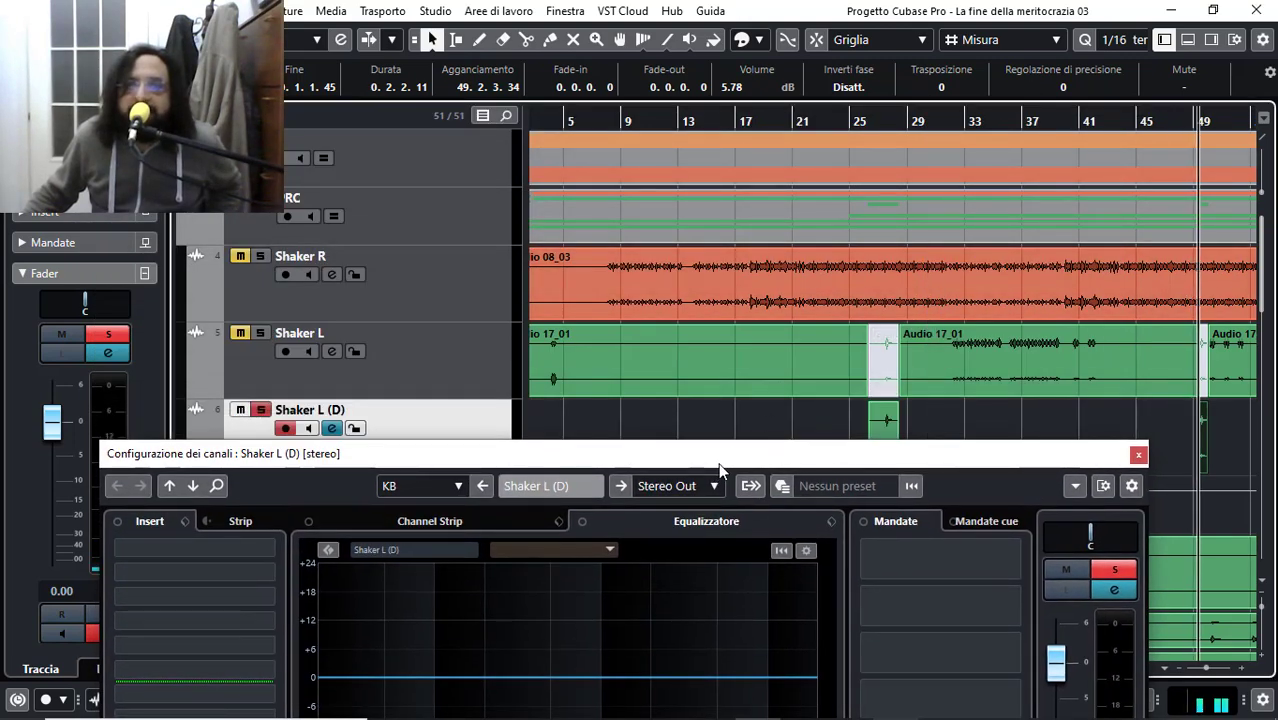
drag(722, 462, 712, 568)
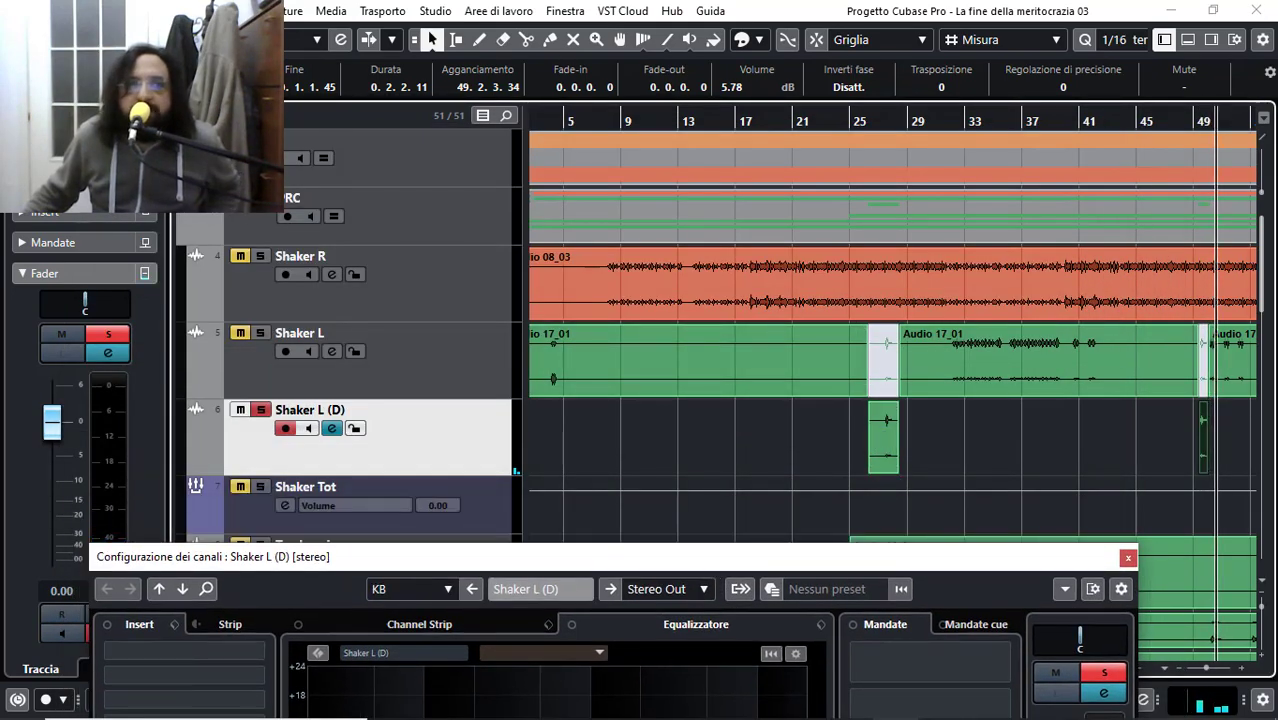
Step: Save the project and convert the two Shaker L (D) events around bars 26 and 49 into one audio file, replacing the originals
click(45, 10)
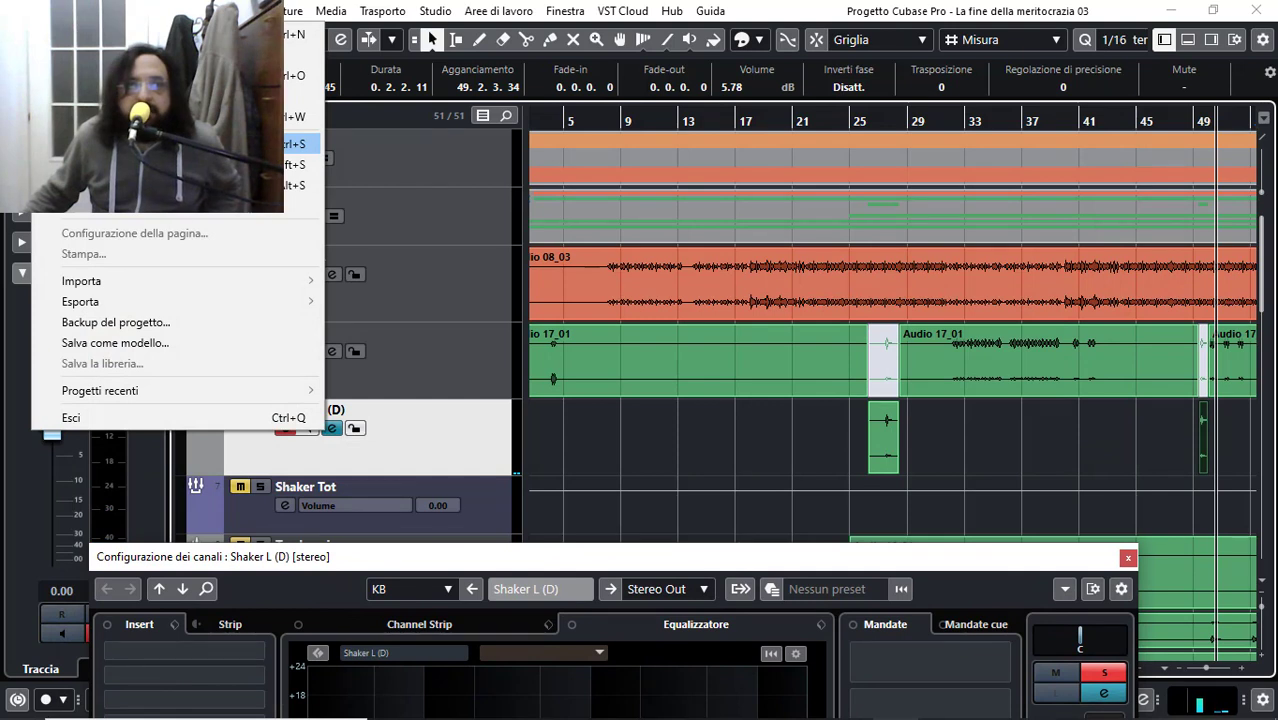
click(150, 143)
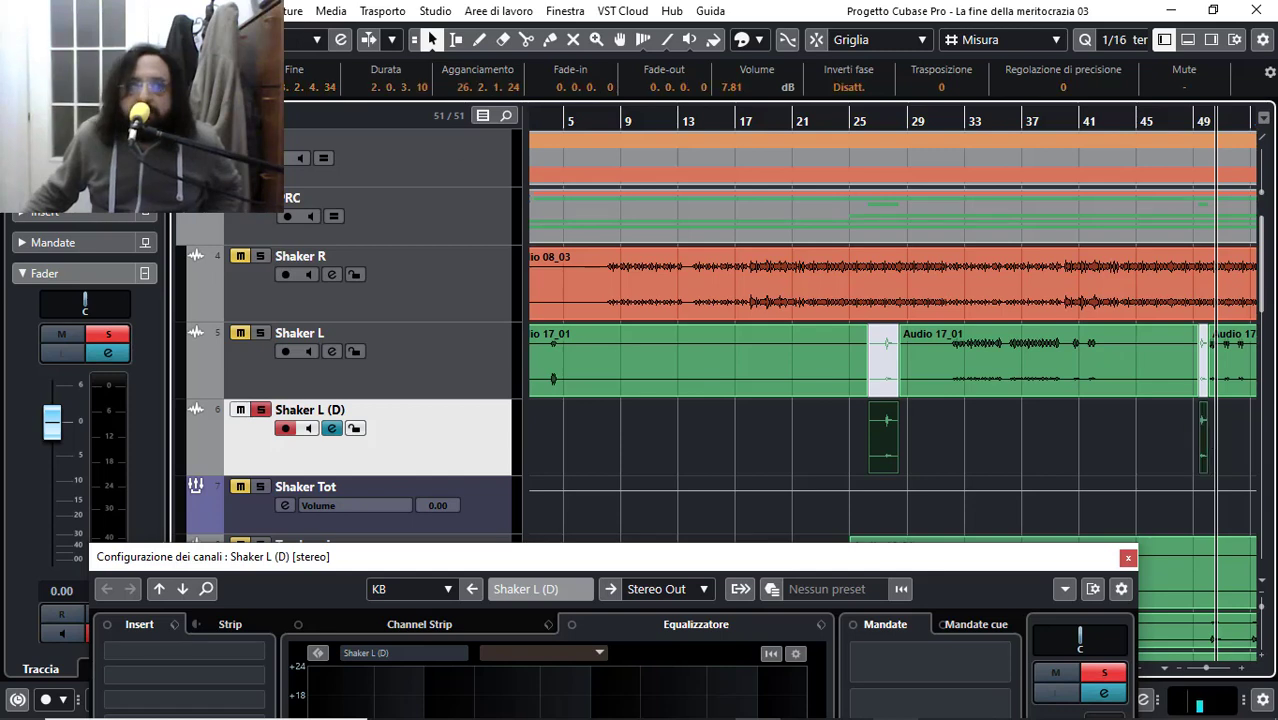
click(190, 10)
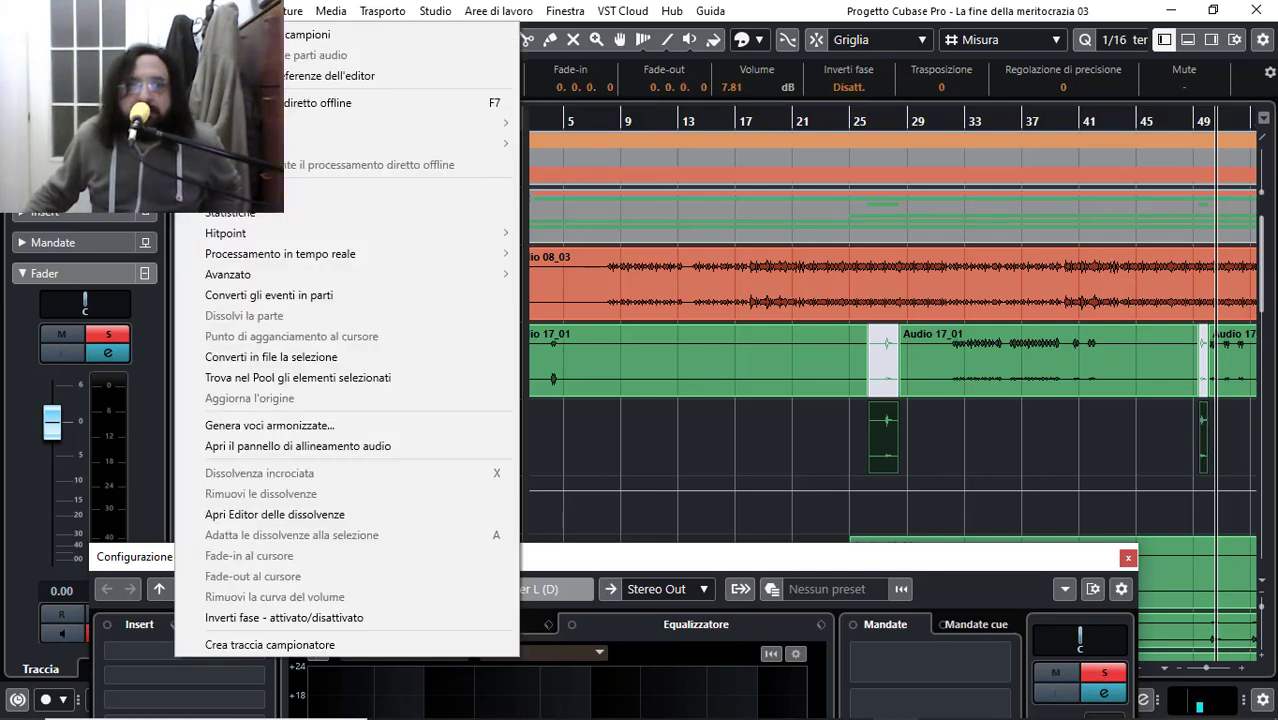
click(246, 296)
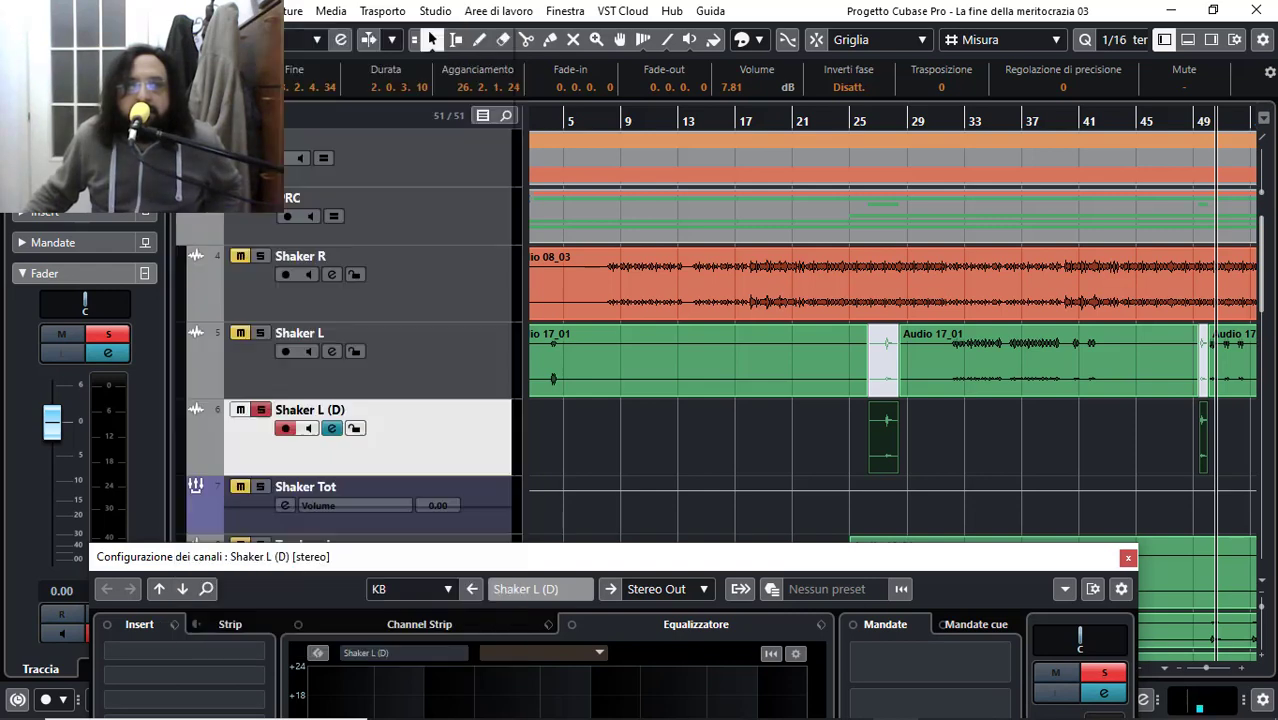
click(145, 10)
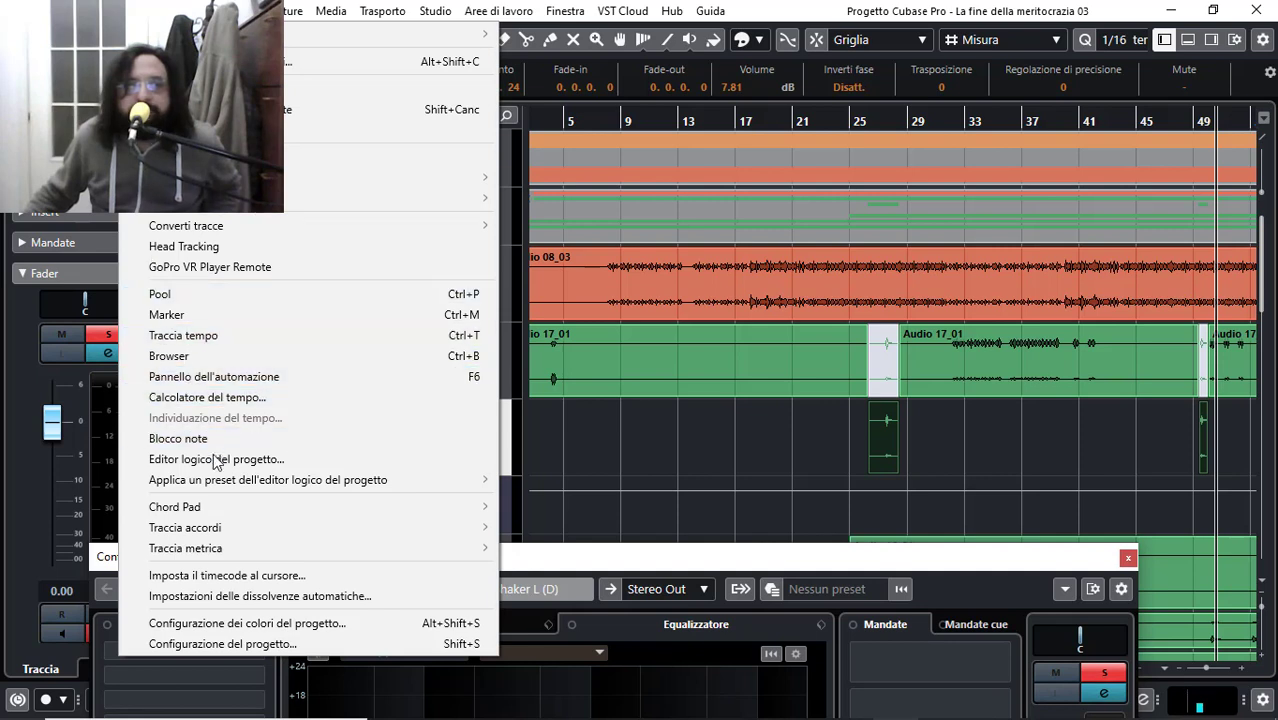
mouse_move(213, 527)
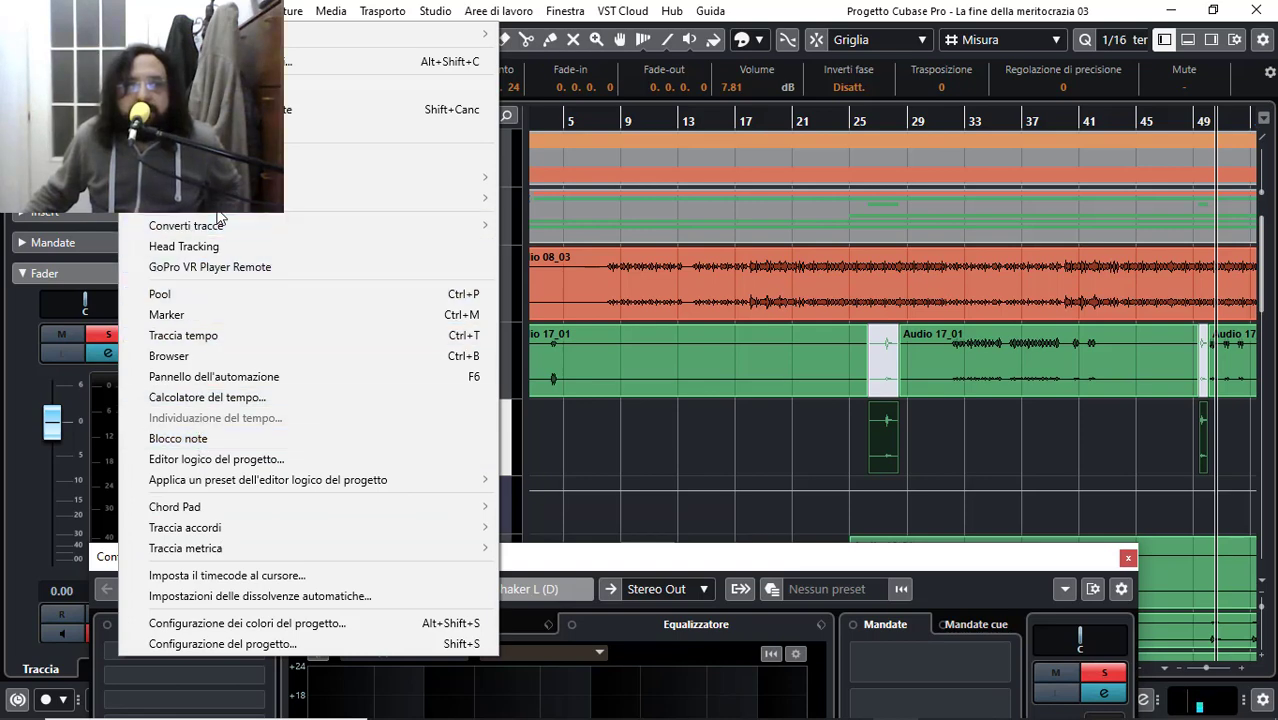
mouse_move(195, 10)
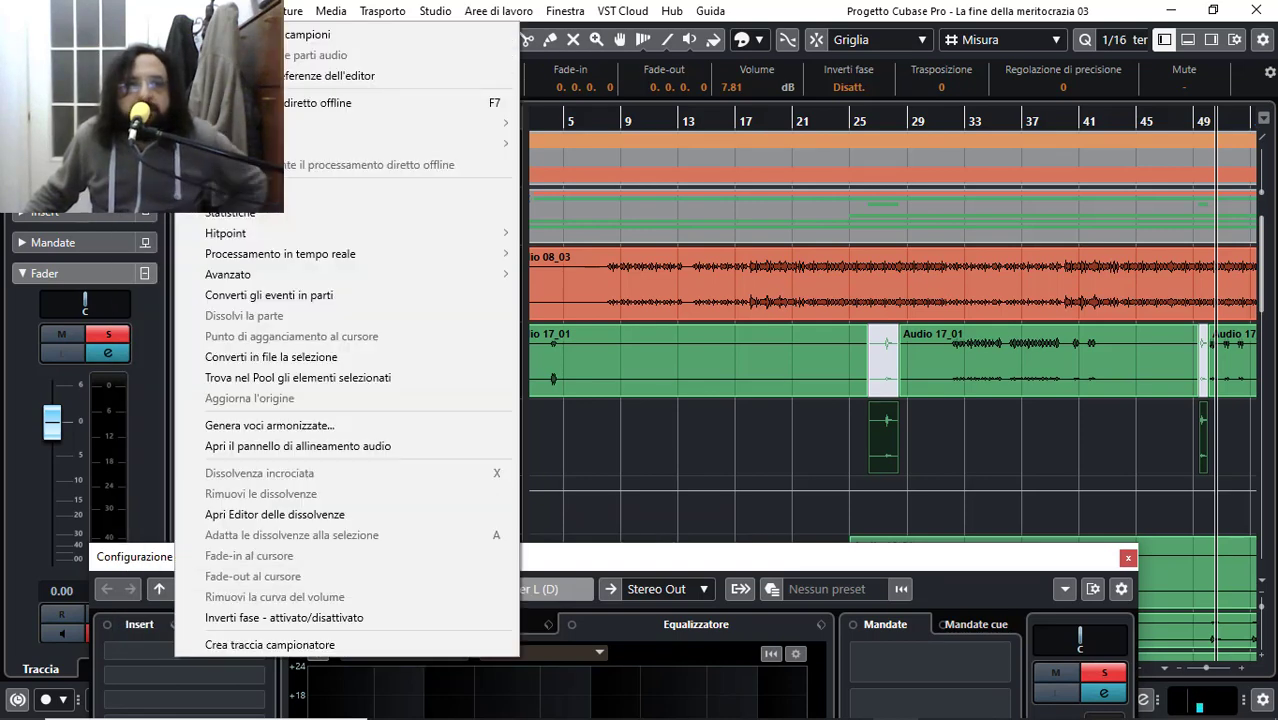
click(309, 357)
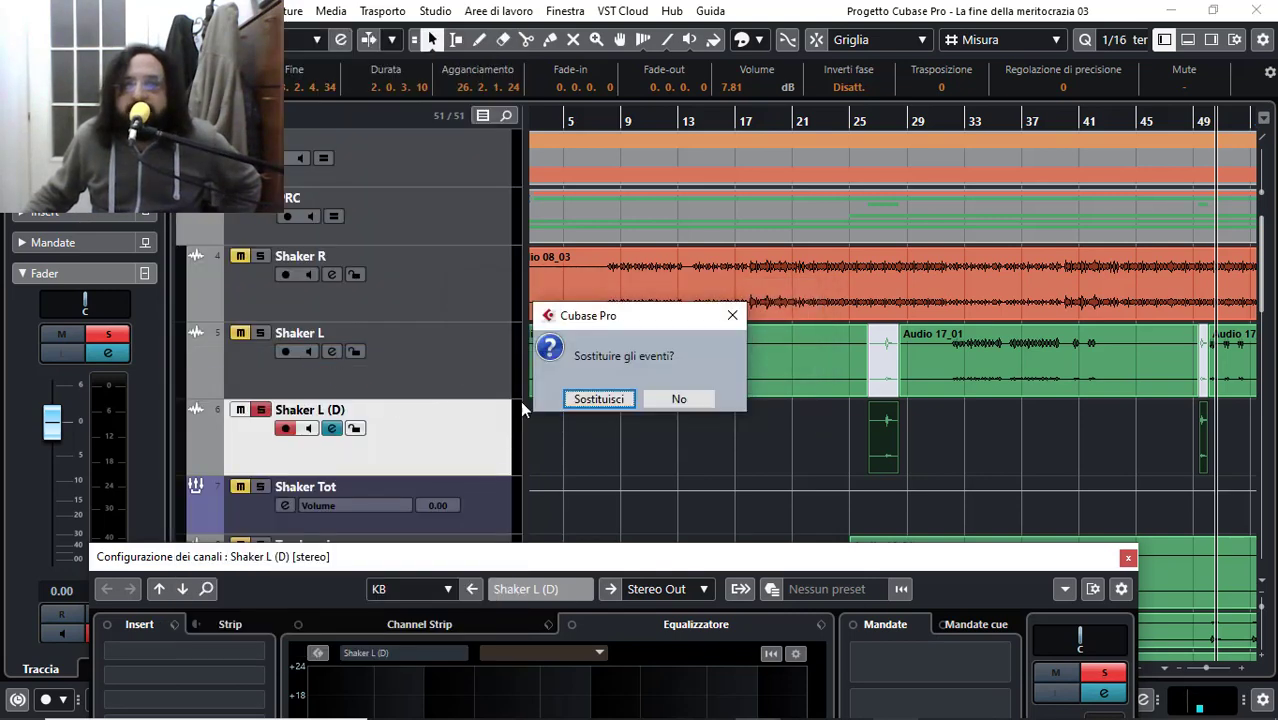
click(599, 399)
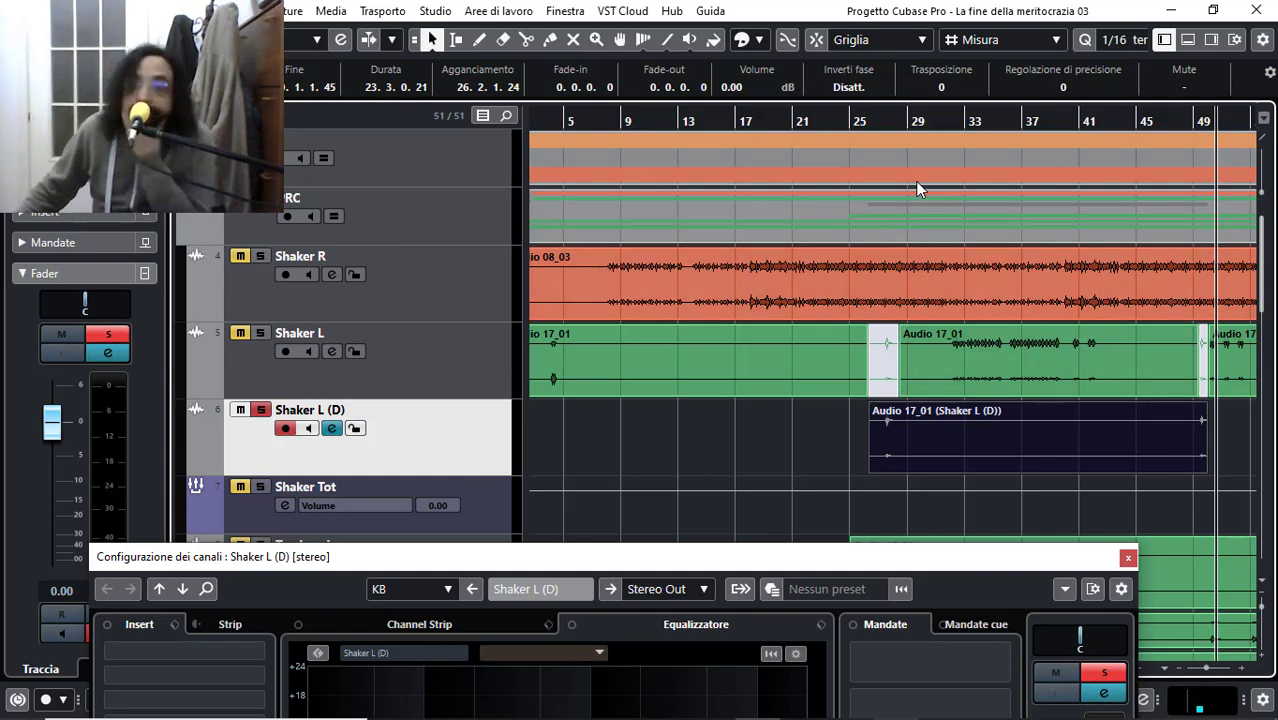
Step: Place the playback position just before bar 25 and save the project
click(848, 125)
key(h)
key(h)
key(h)
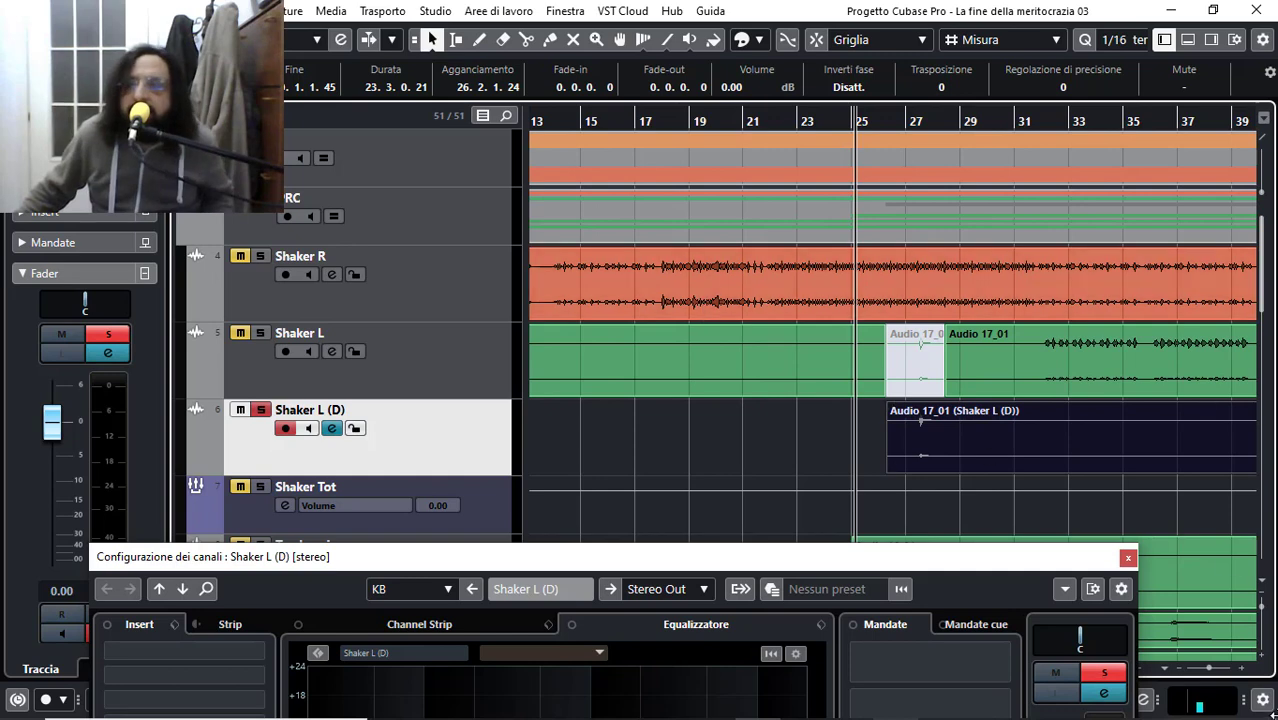
drag(1212, 670, 1207, 669)
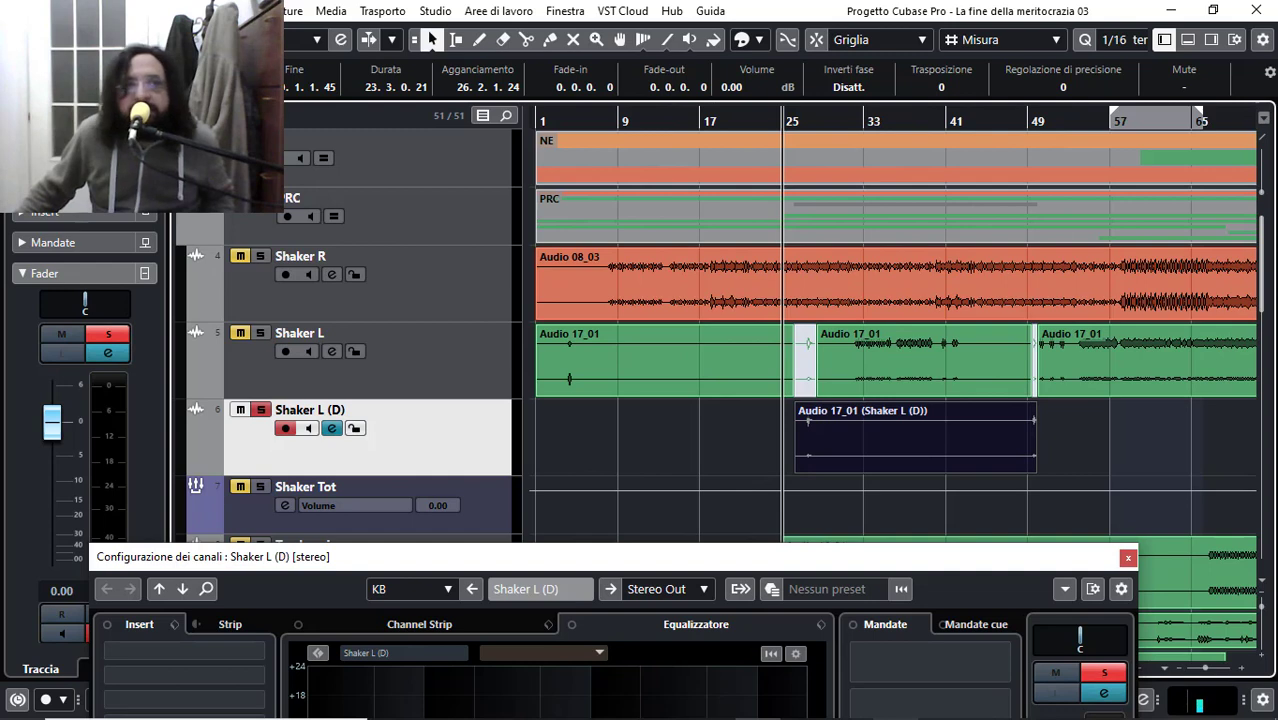
key(alt+f)
key(Right)
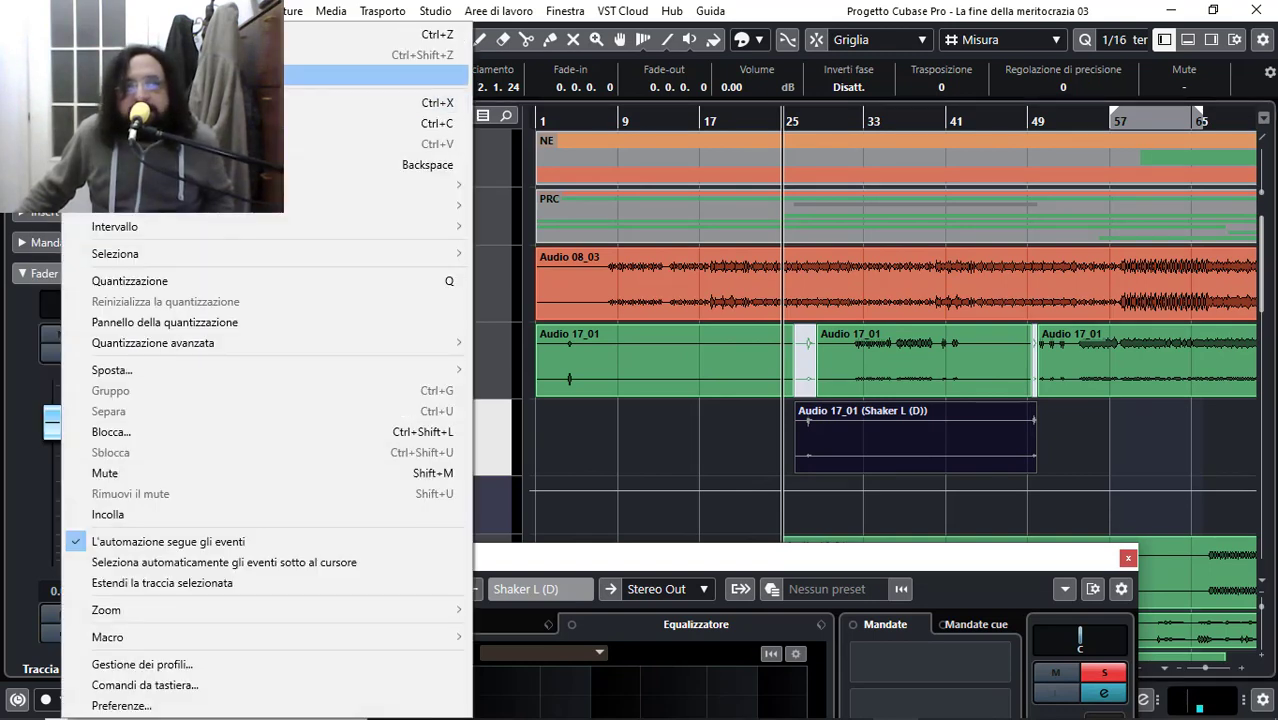
key(Left)
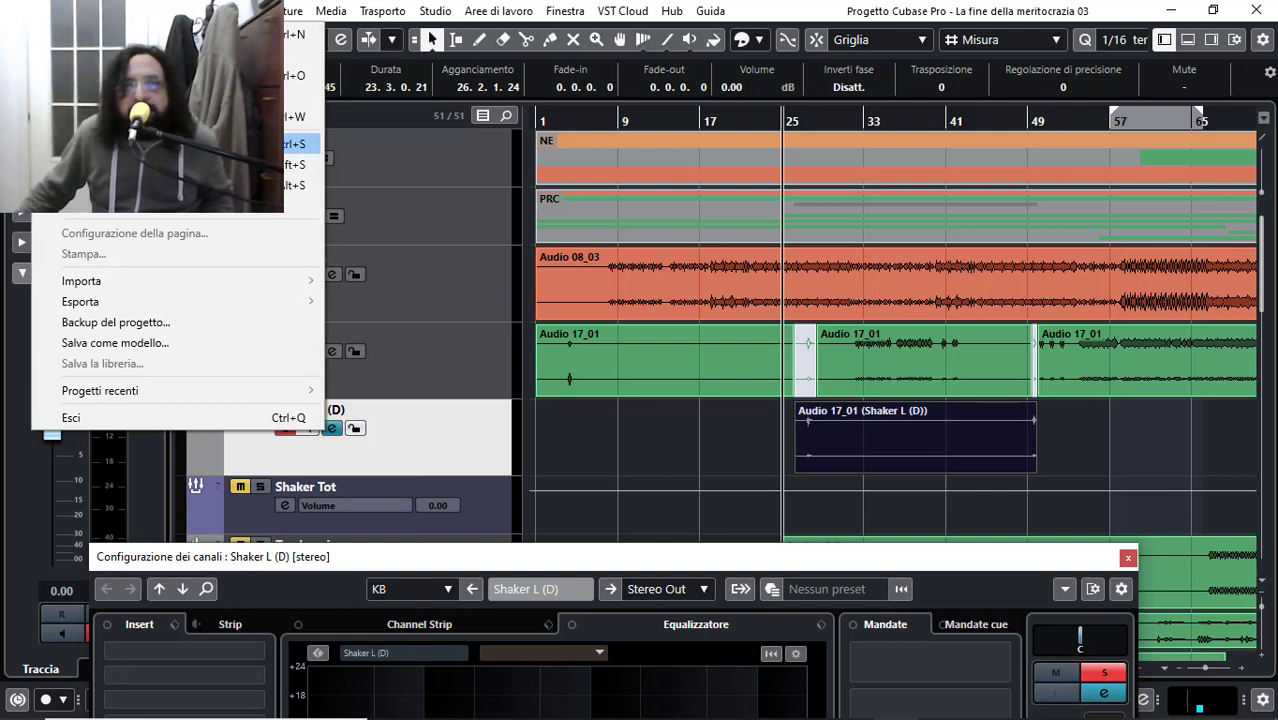
key(Return)
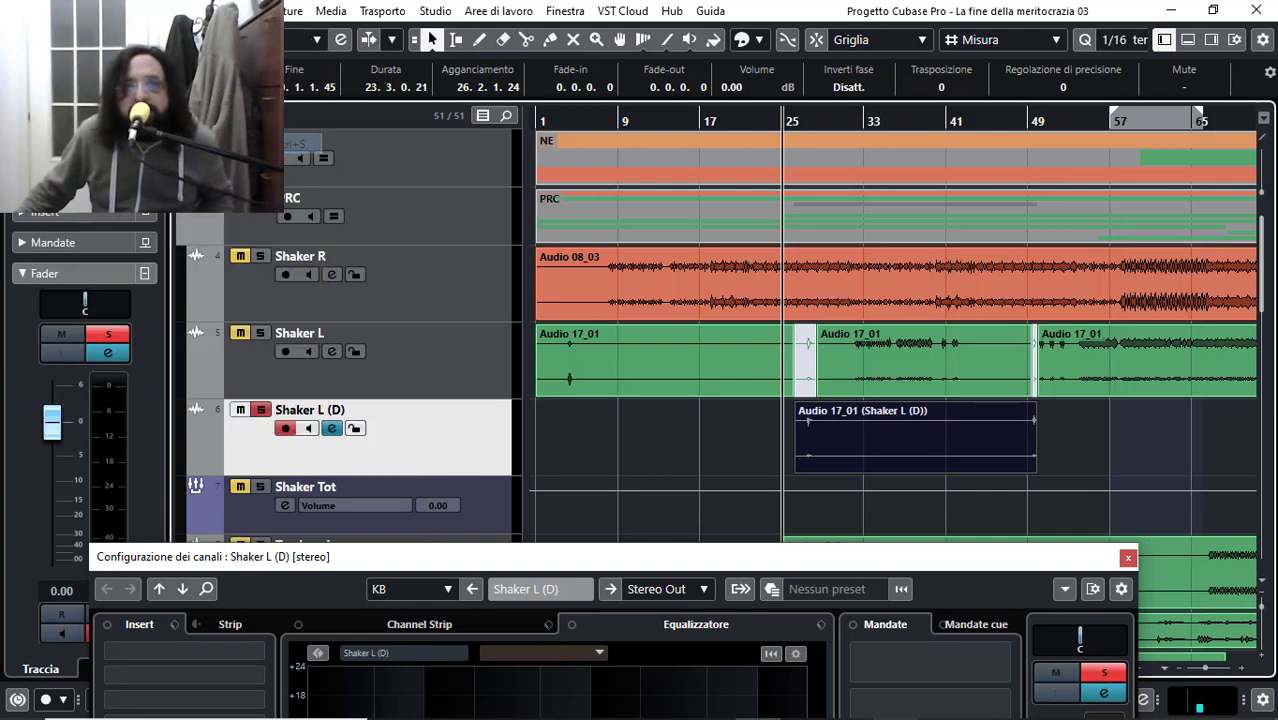
Step: Rename the Shaker L (D) track as Triangle
double_click(305, 408)
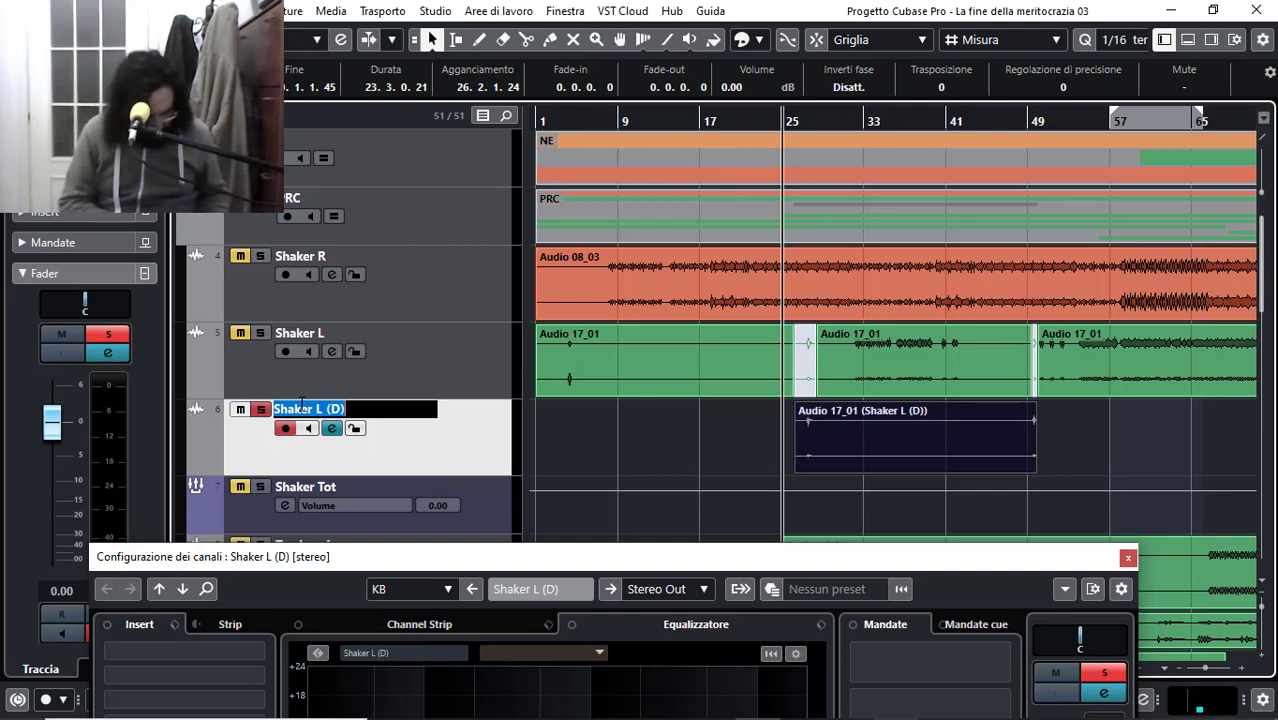
text(Triangle)
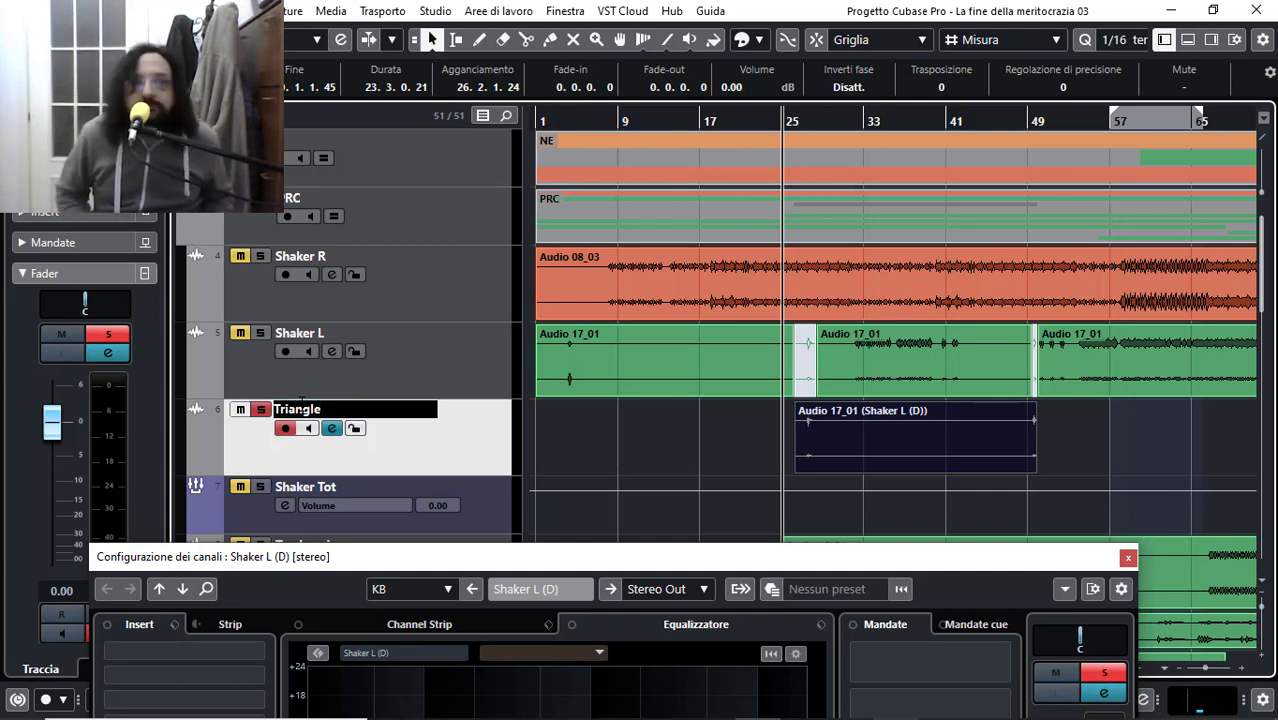
key(Return)
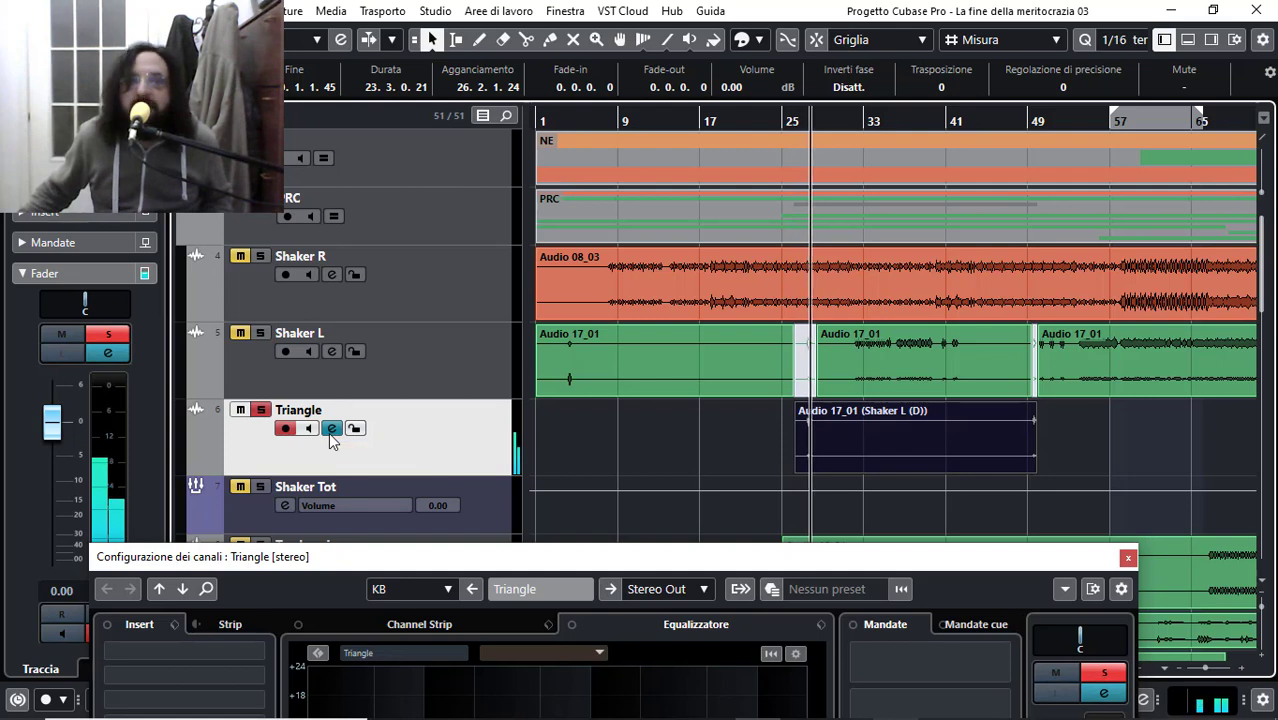
Step: Lower the Triangle track's volume to -0.67 dB and replay from about bar 23
key(space)
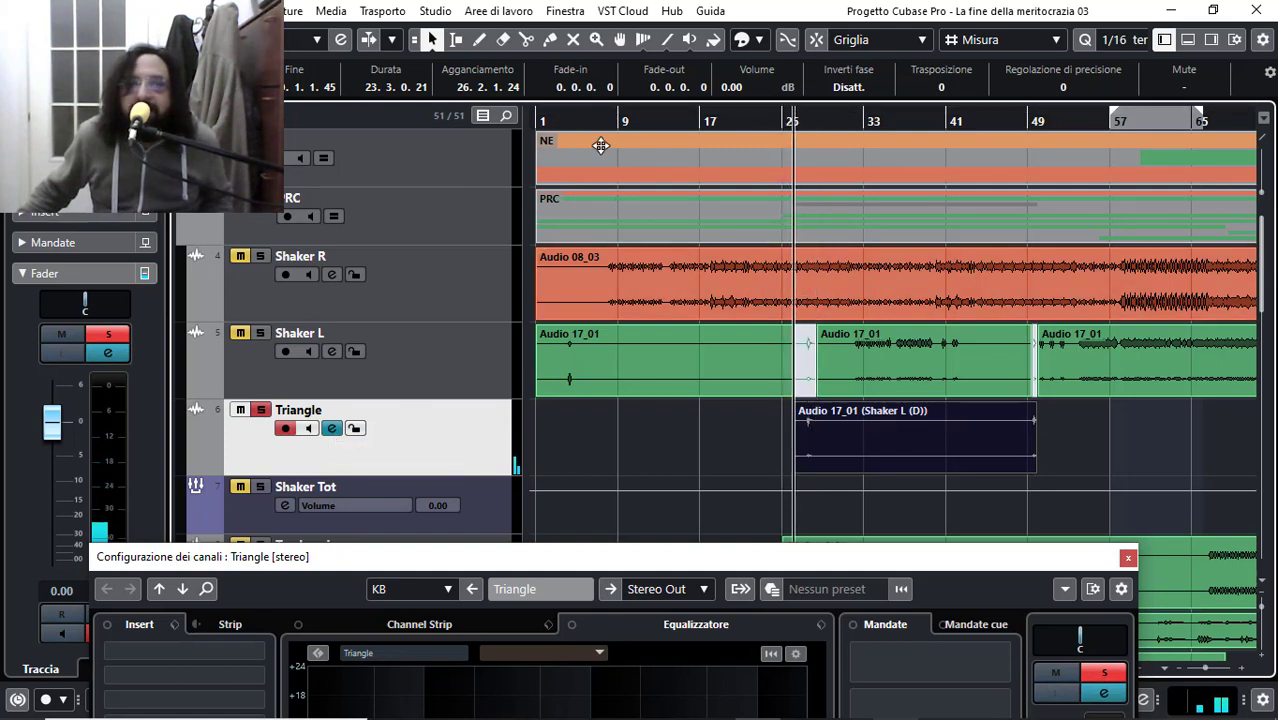
key(h)
mouse_move(51, 421)
mouse_down()
mouse_move(47, 459)
mouse_move(63, 436)
mouse_up()
key(space)
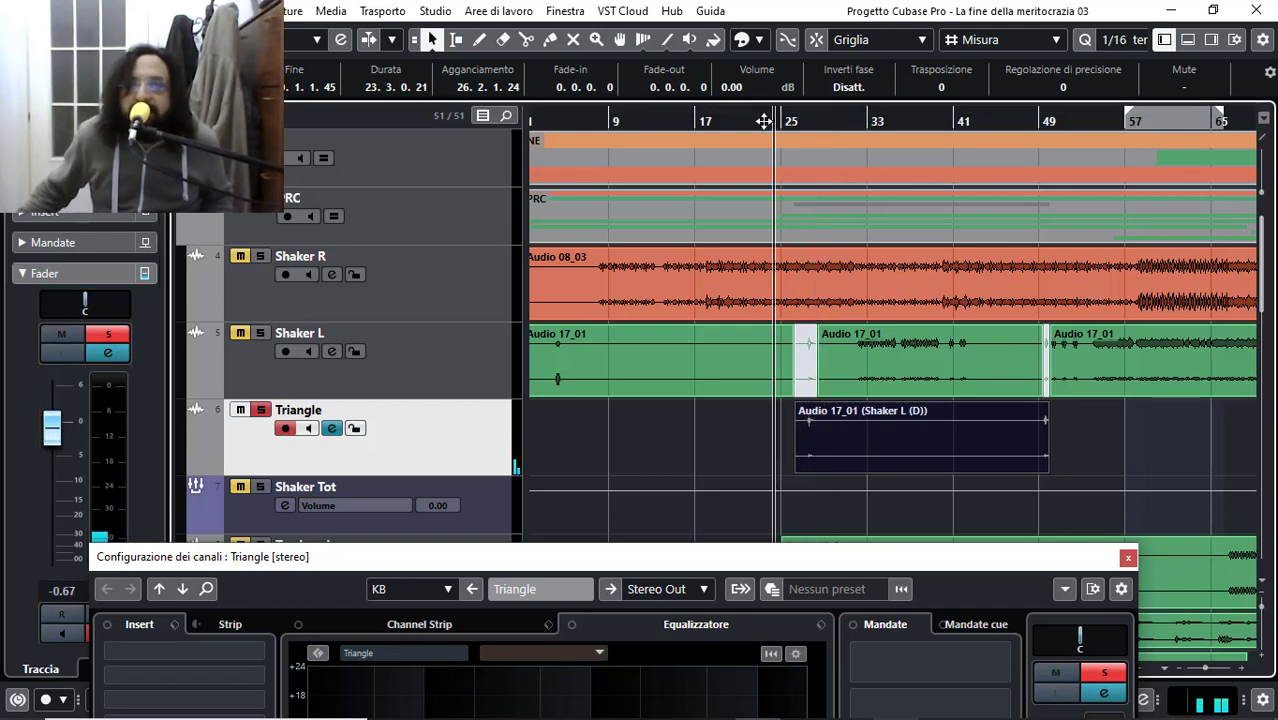
click(331, 428)
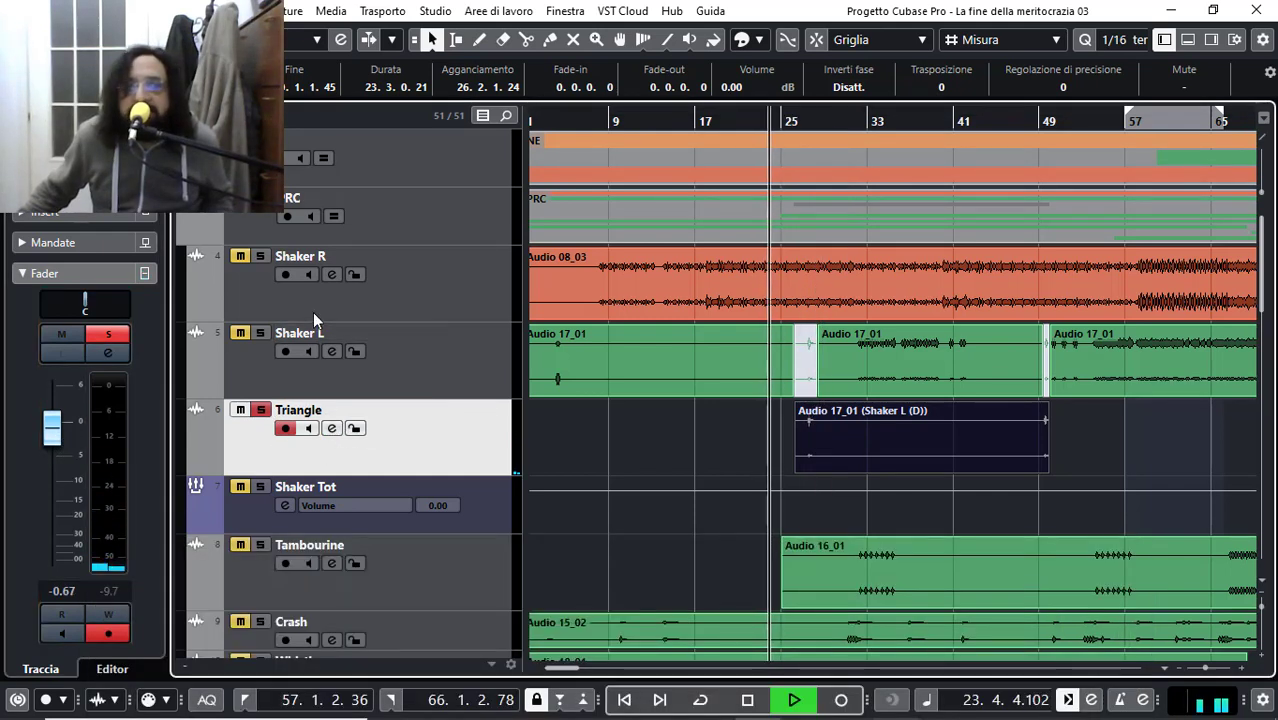
click(331, 428)
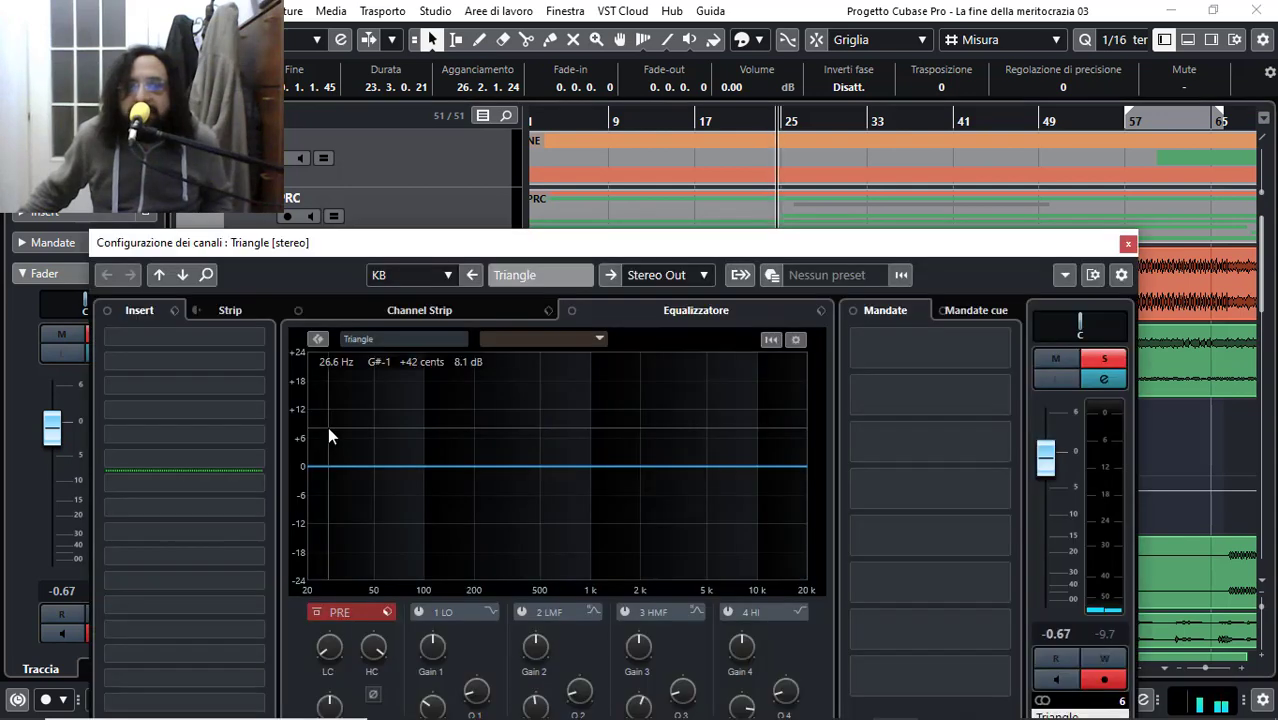
click(197, 410)
click(167, 492)
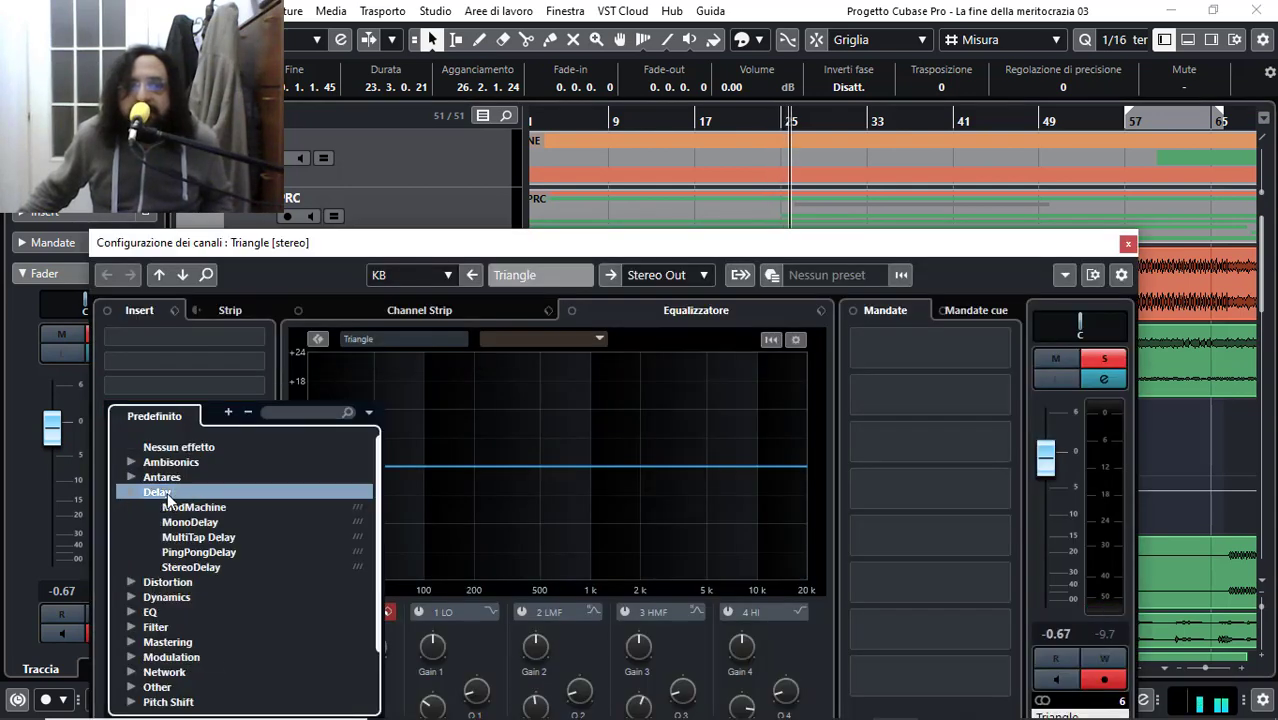
click(187, 567)
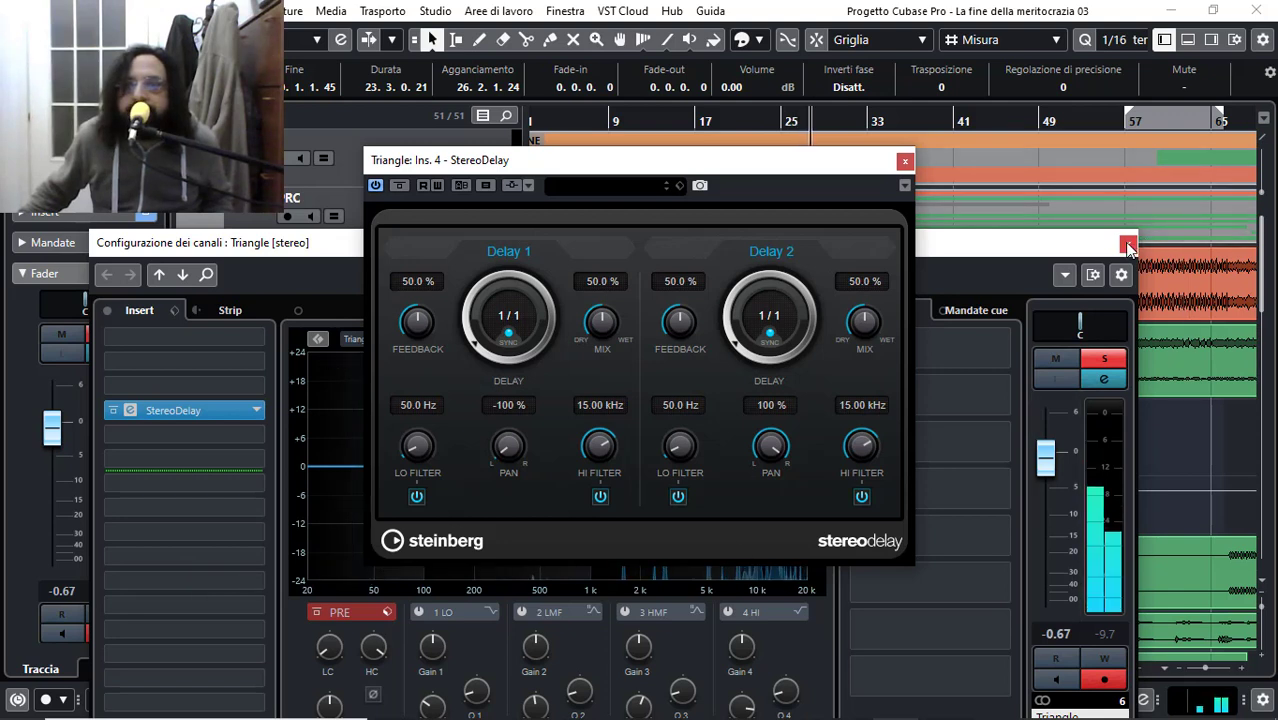
Step: Look through the StereoDelay presets without loading one, and close and reopen the plug-in's editor
click(578, 189)
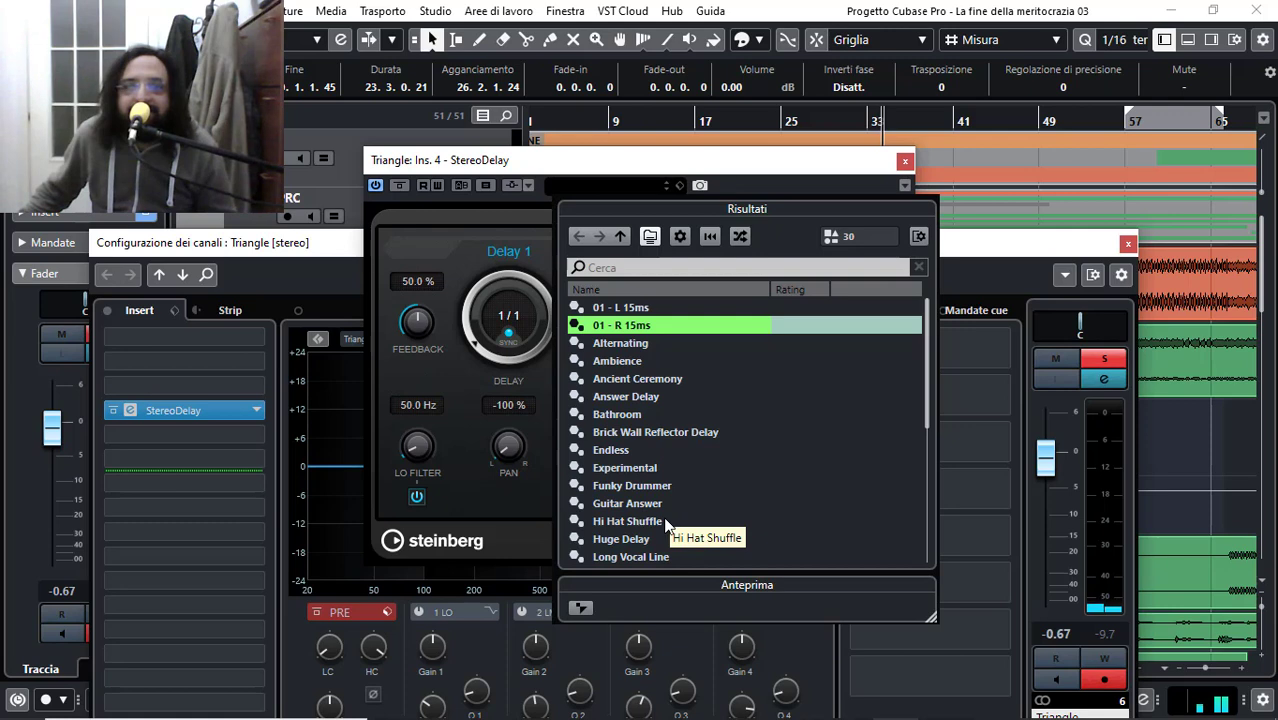
click(885, 186)
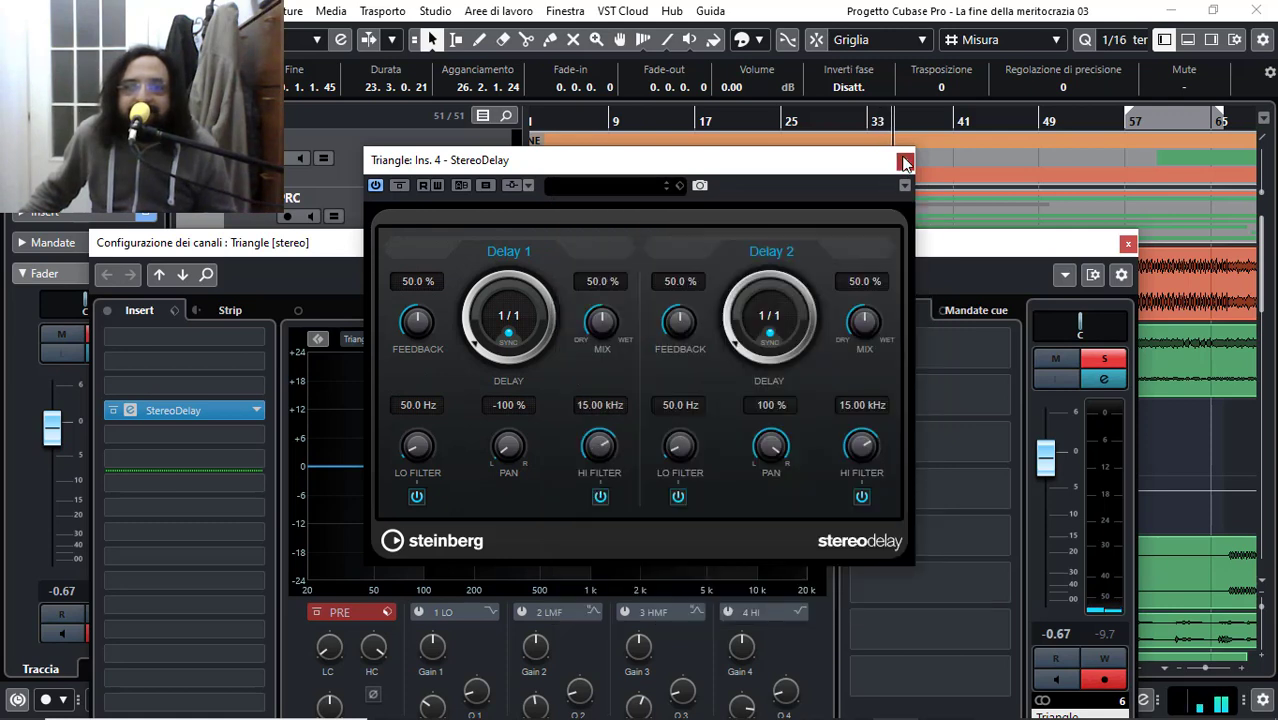
click(904, 161)
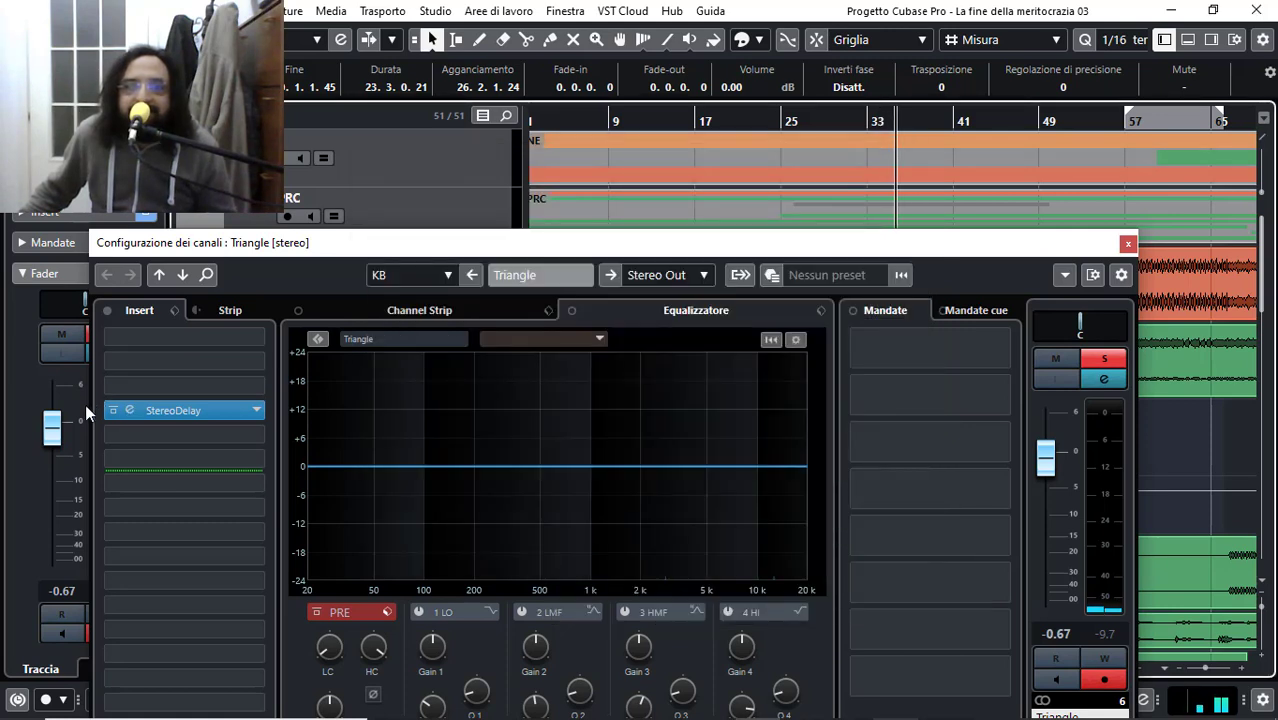
click(198, 414)
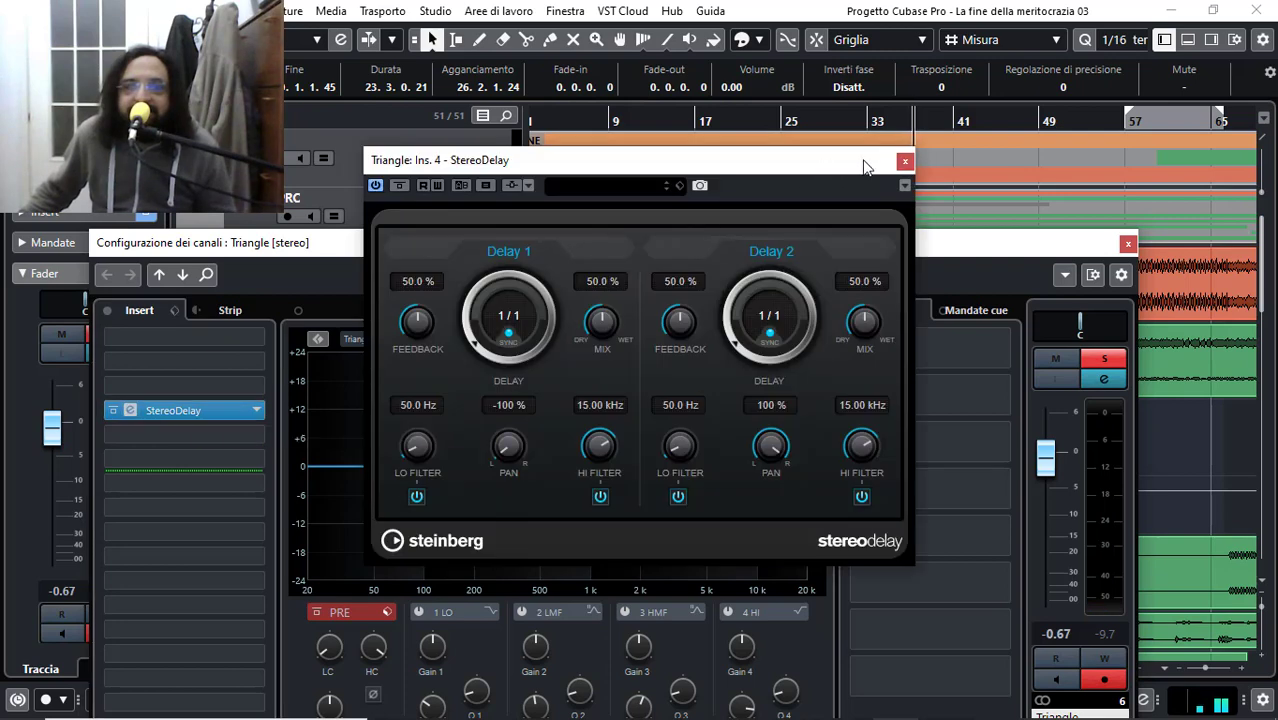
click(905, 161)
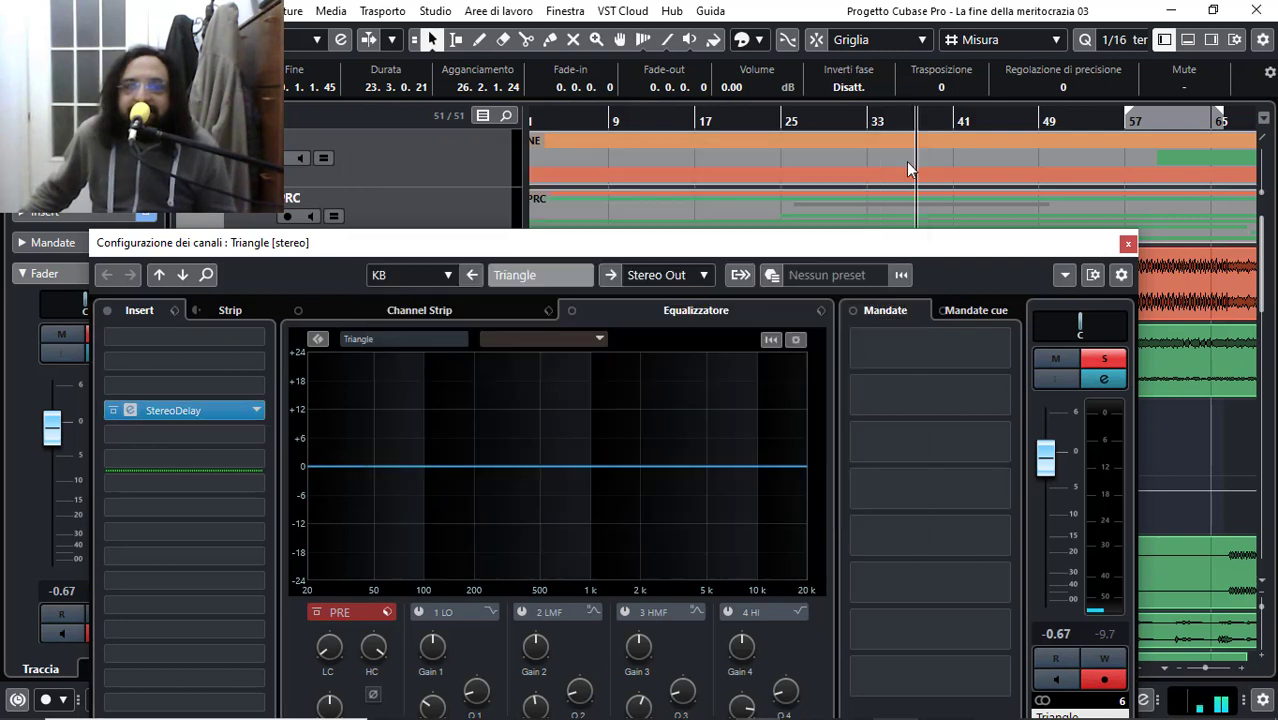
click(129, 411)
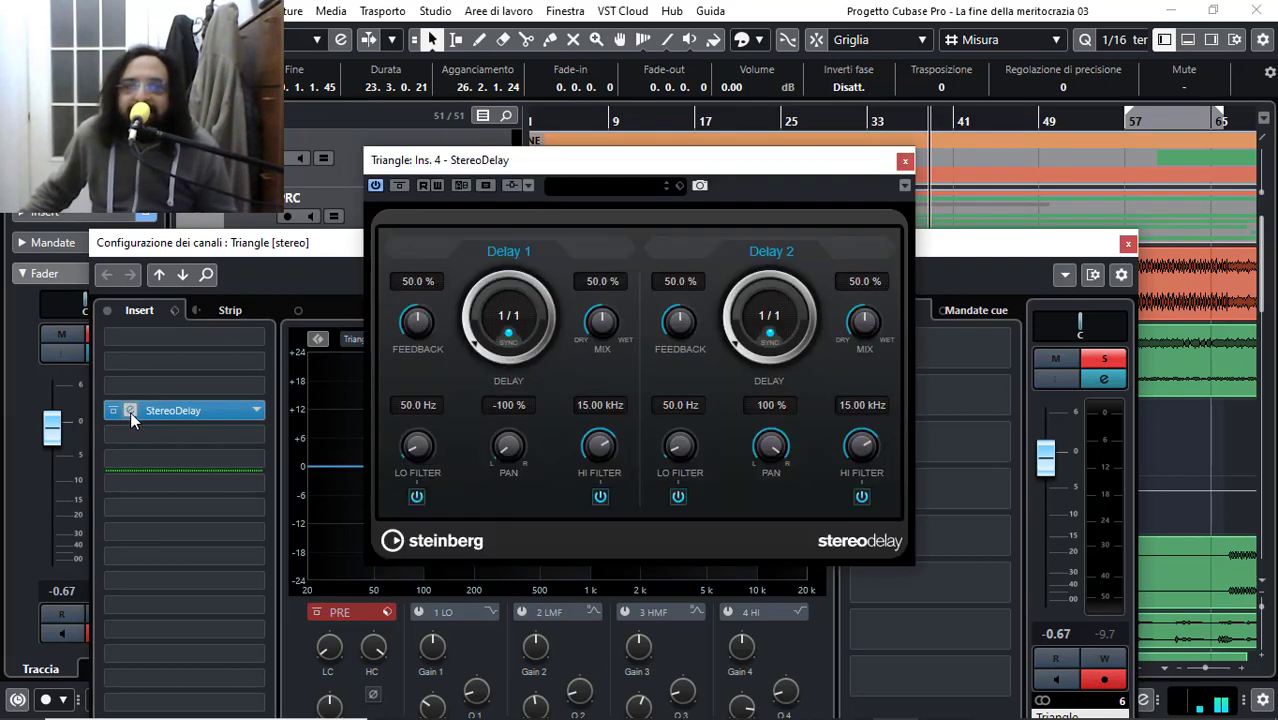
Step: Replace StereoDelay with MonoDelay in Triangle's fourth insert slot and look through its presets without loading one
click(257, 410)
click(196, 521)
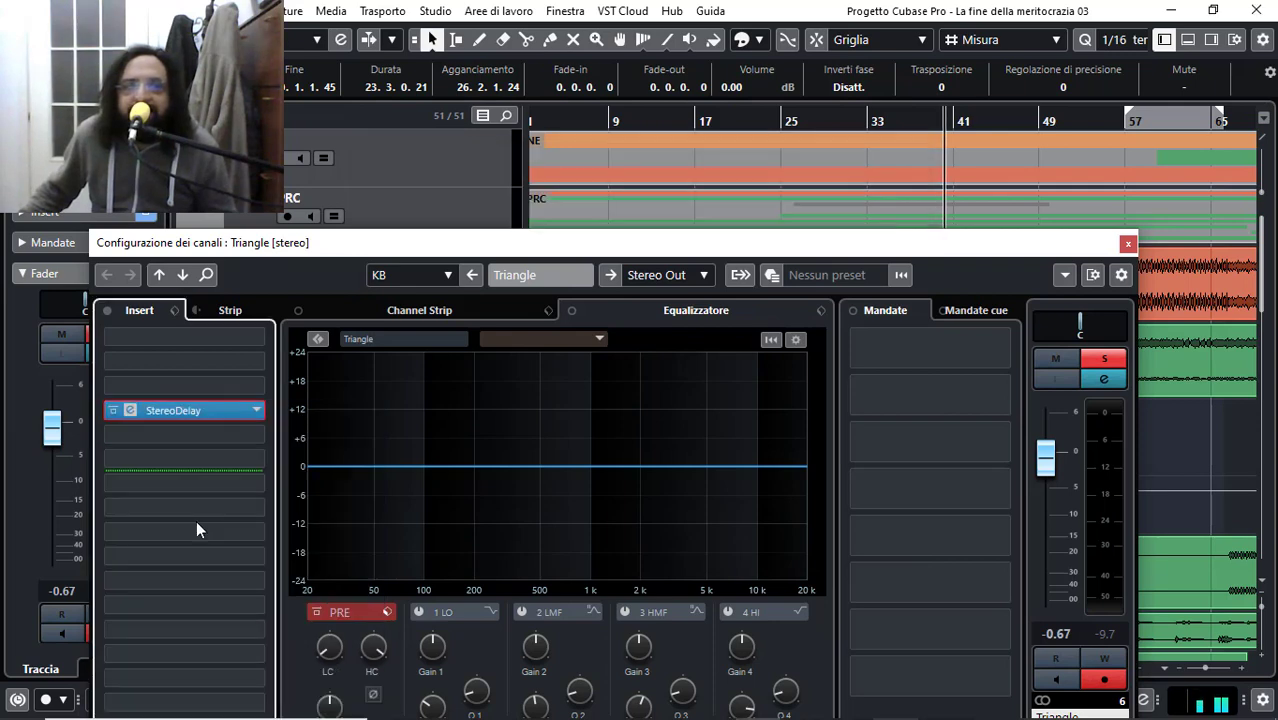
click(675, 259)
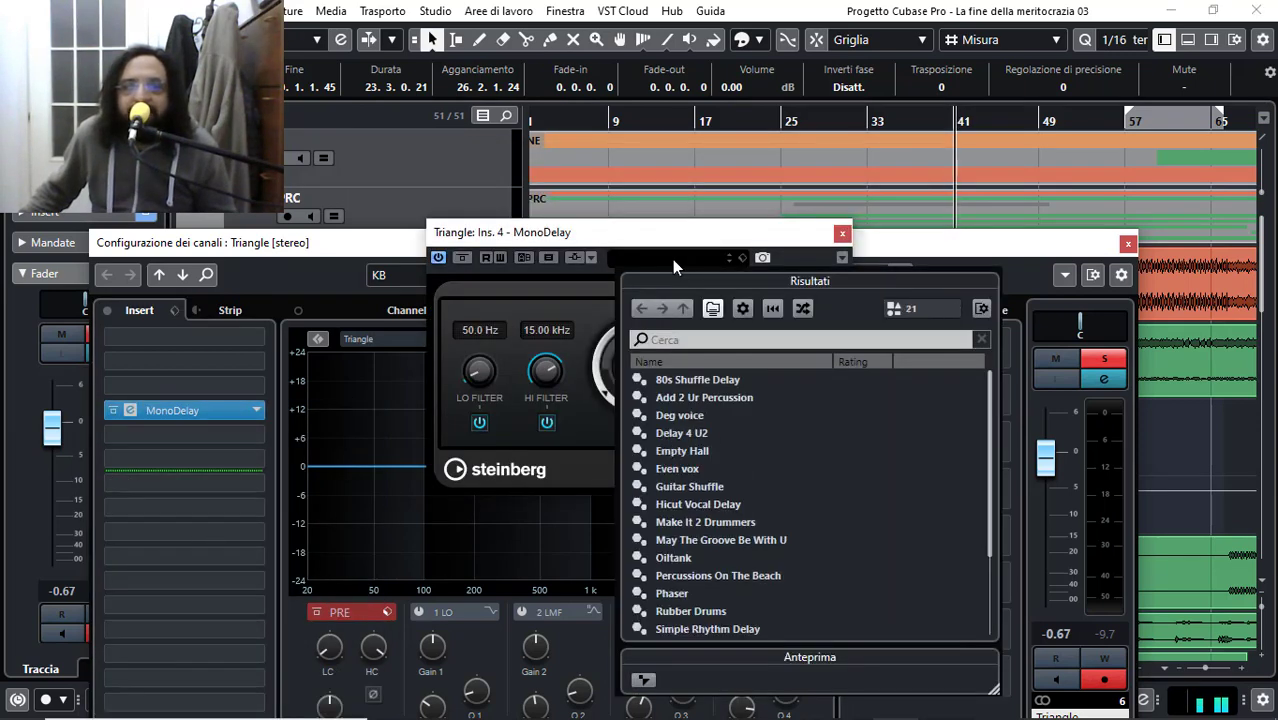
click(658, 259)
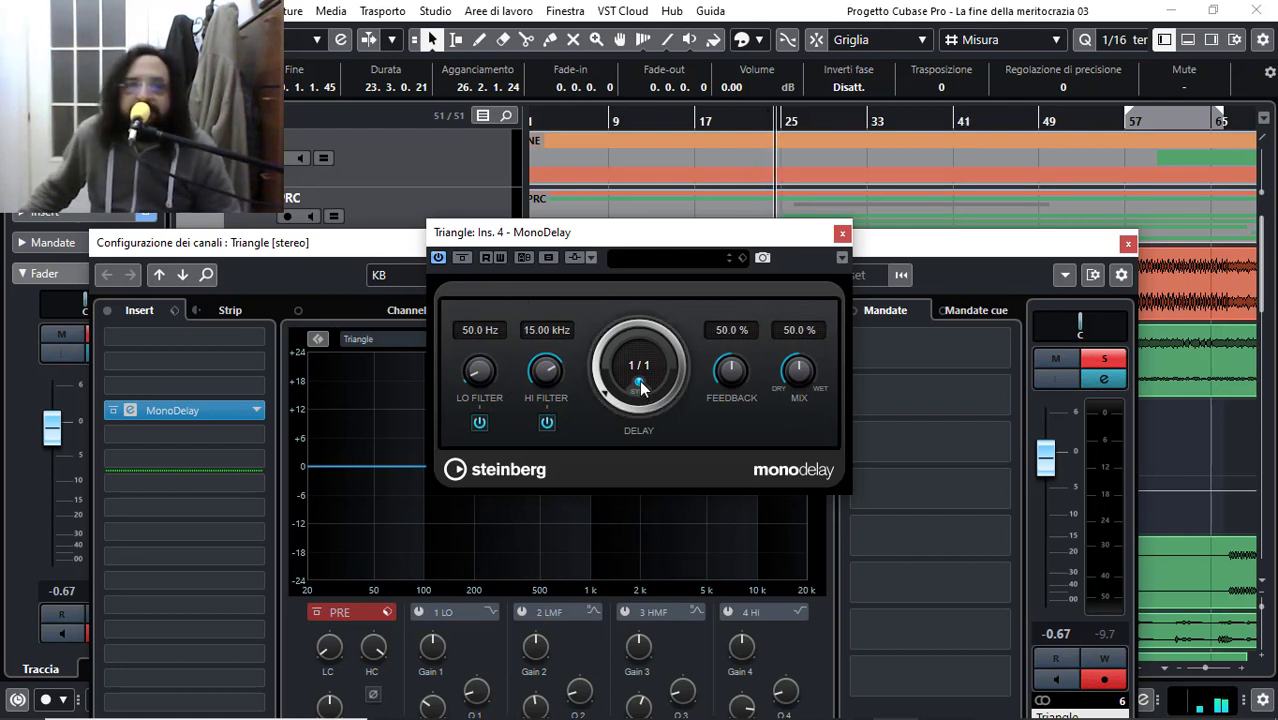
drag(598, 387, 597, 374)
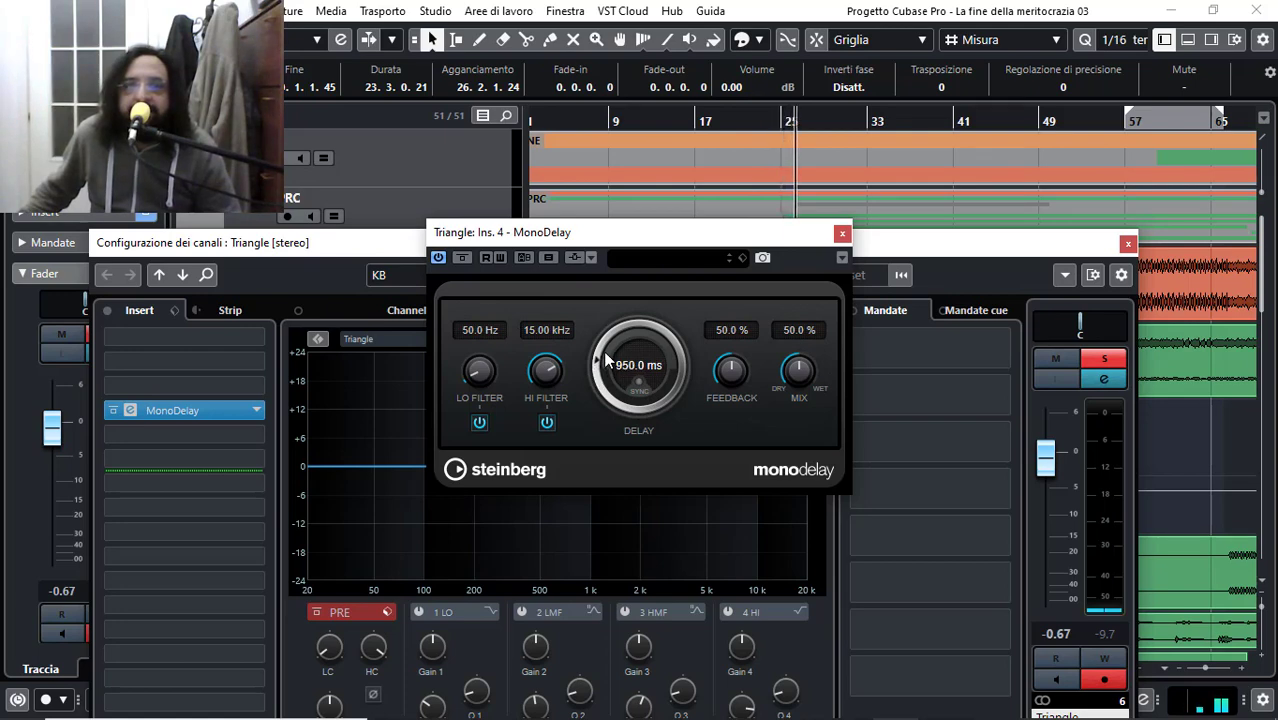
drag(605, 360, 605, 355)
click(1127, 243)
drag(741, 240, 559, 253)
scroll(425, 362, down, 1)
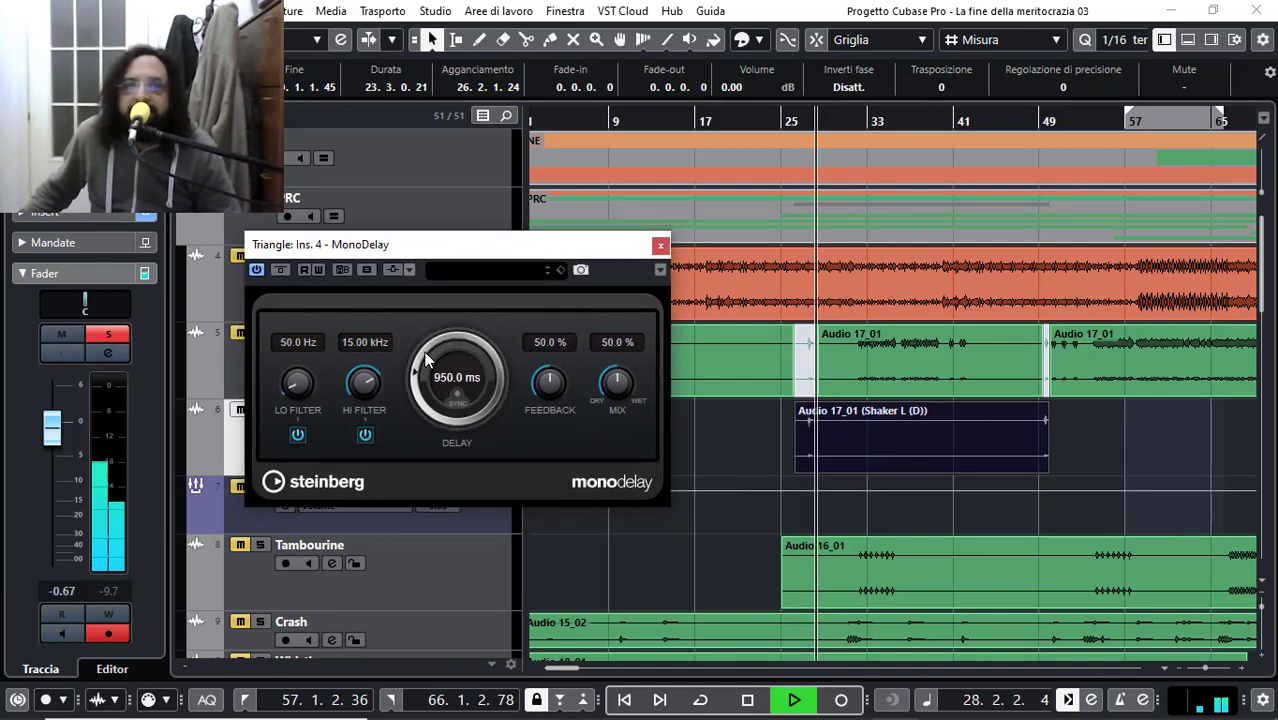
Step: Try MonoDelay delay times of 600 ms and 425 ms, replaying the triangle hit from about bar 26
scroll(425, 362, down, 15)
scroll(425, 362, up, 1)
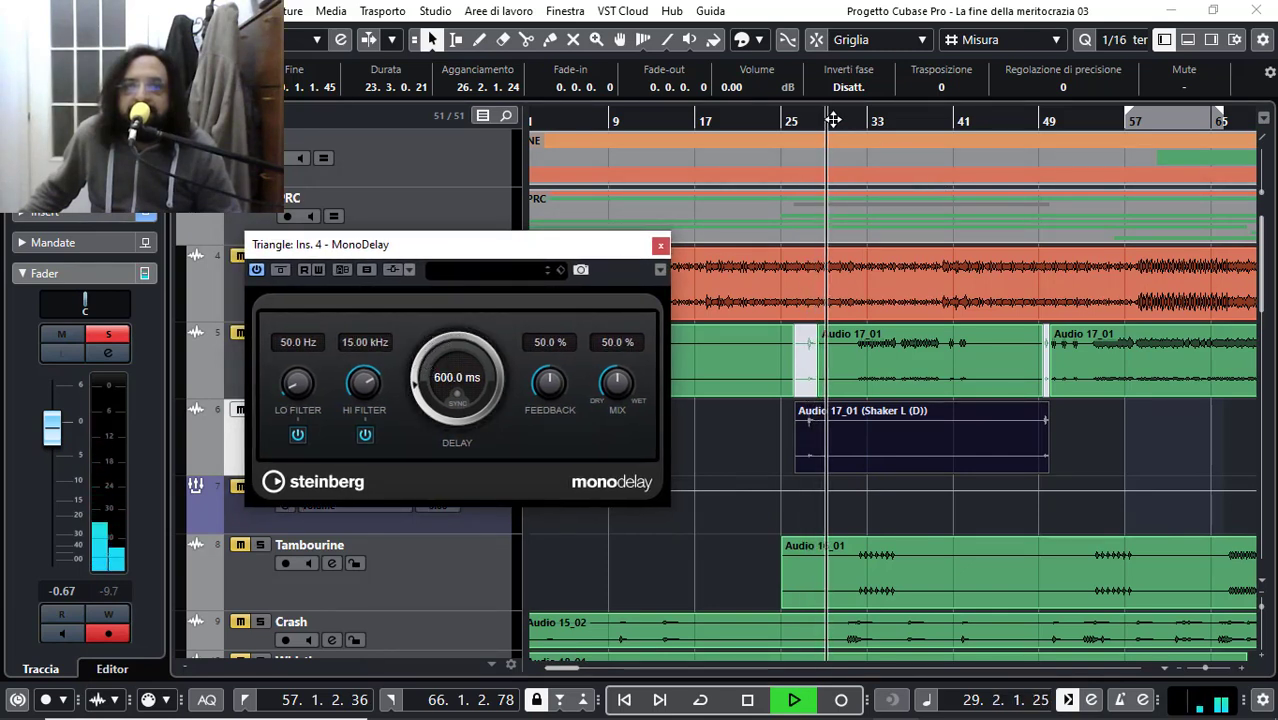
drag(798, 119, 795, 135)
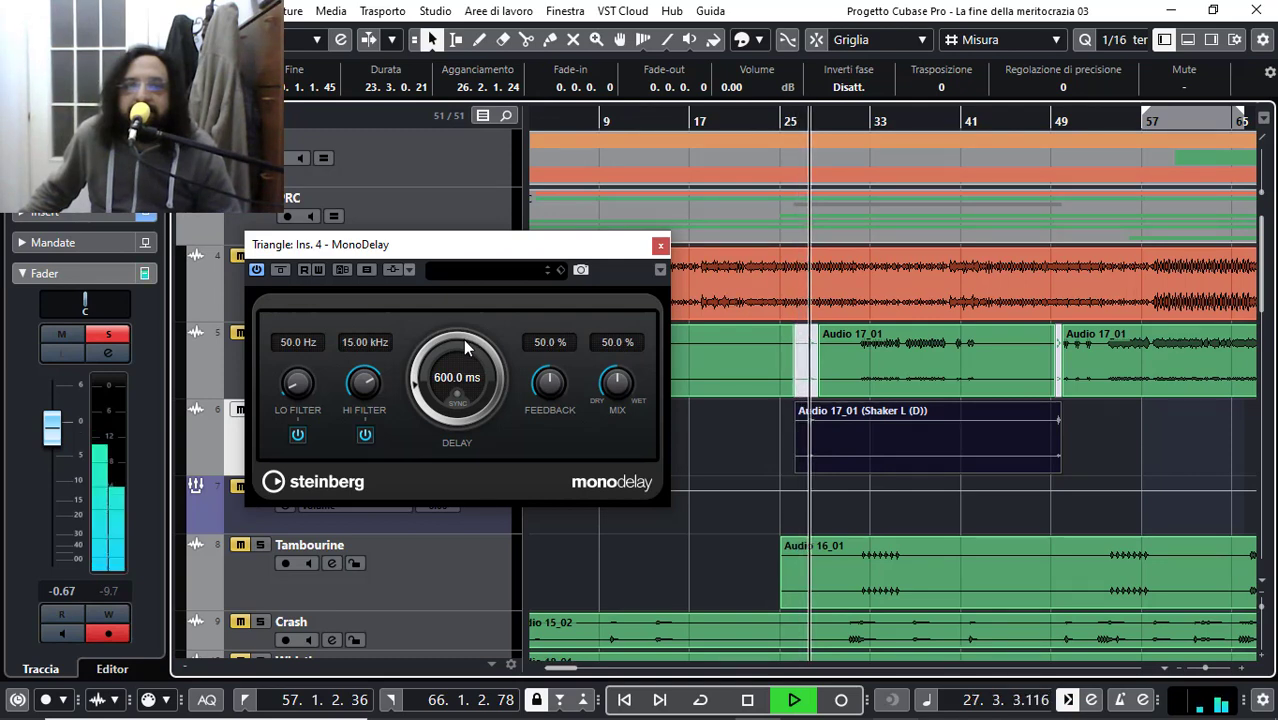
scroll(450, 338, down, 7)
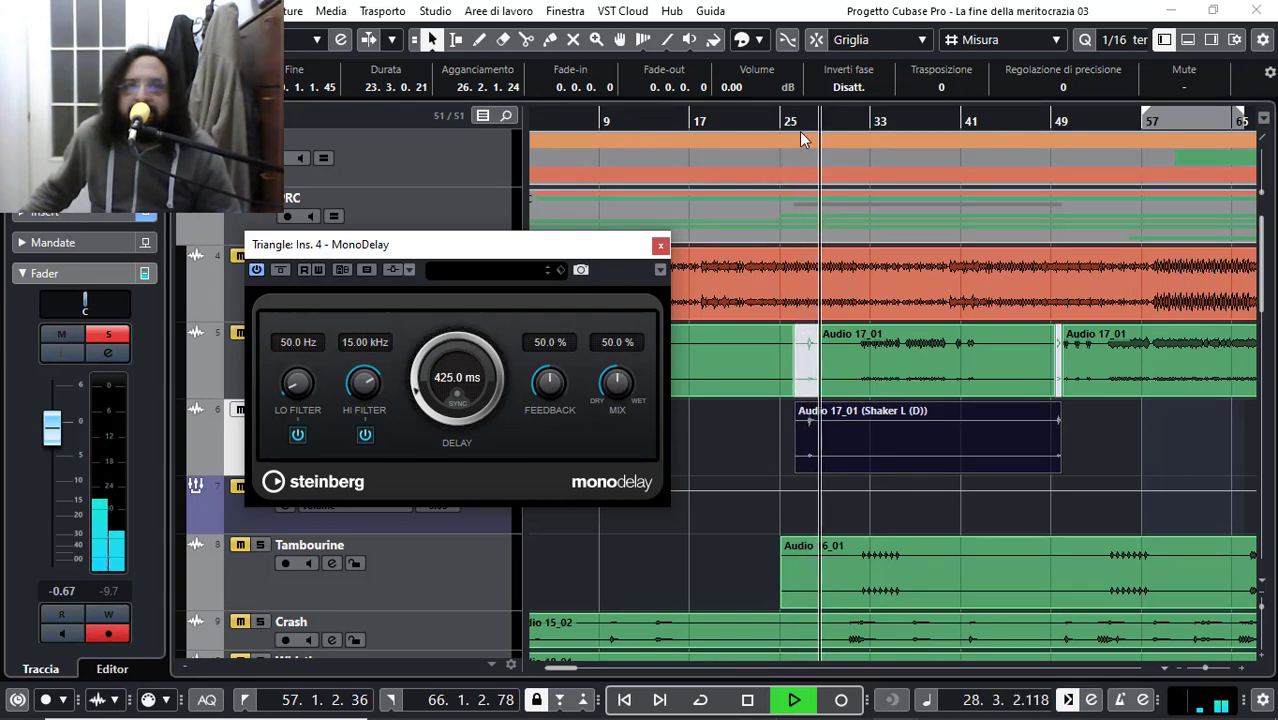
drag(790, 114, 789, 119)
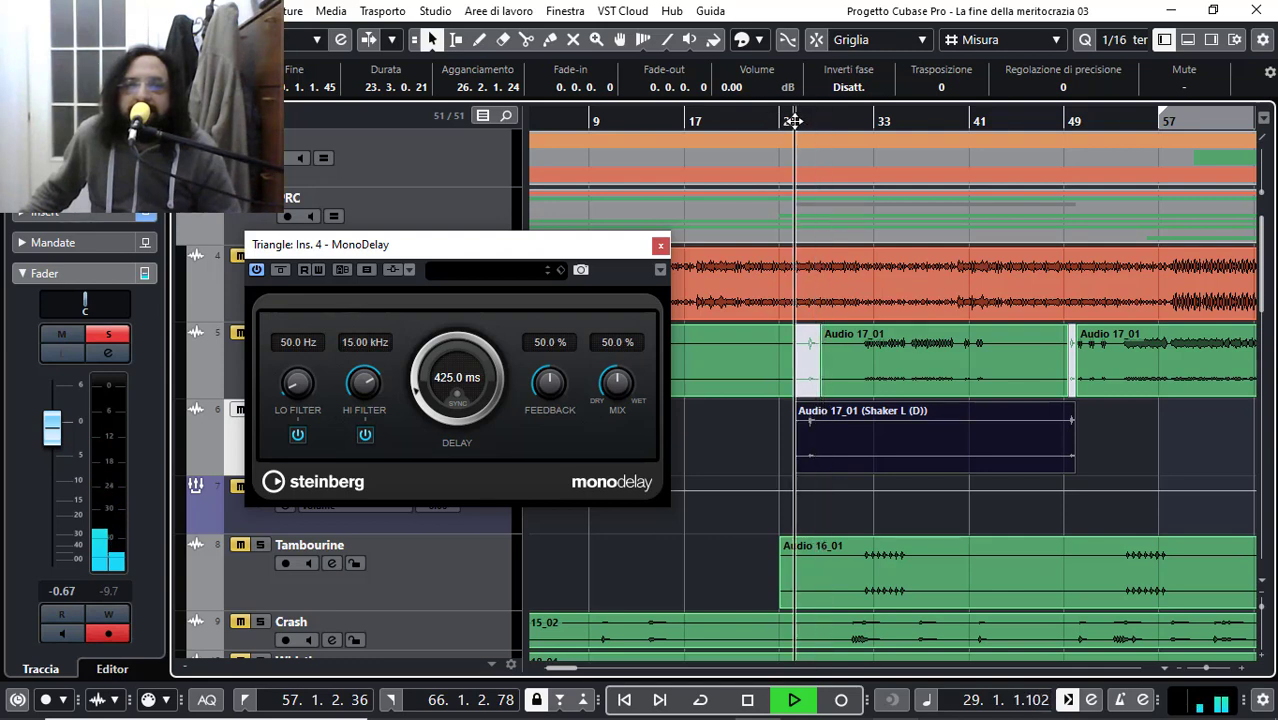
Step: Lengthen MonoDelay's delay time to 650 ms and 700 ms, replaying from about bar 25 to compare
click(796, 122)
scroll(438, 346, up, 5)
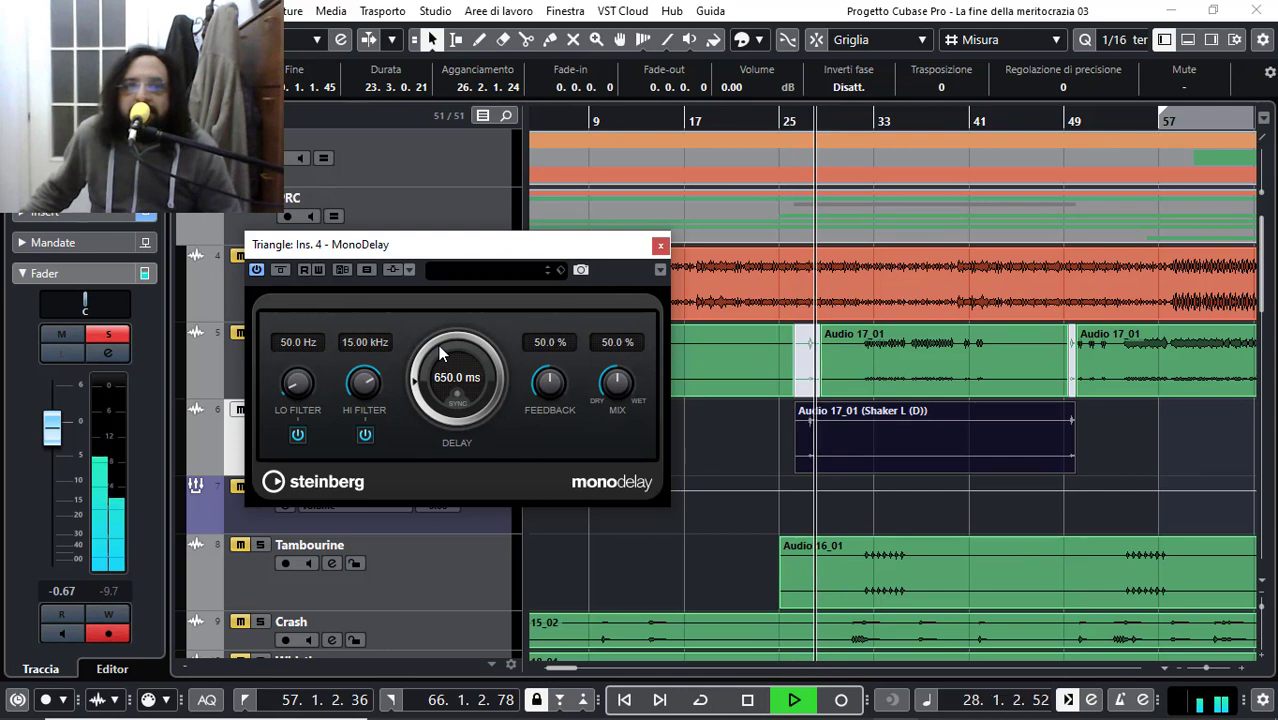
scroll(437, 341, up, 2)
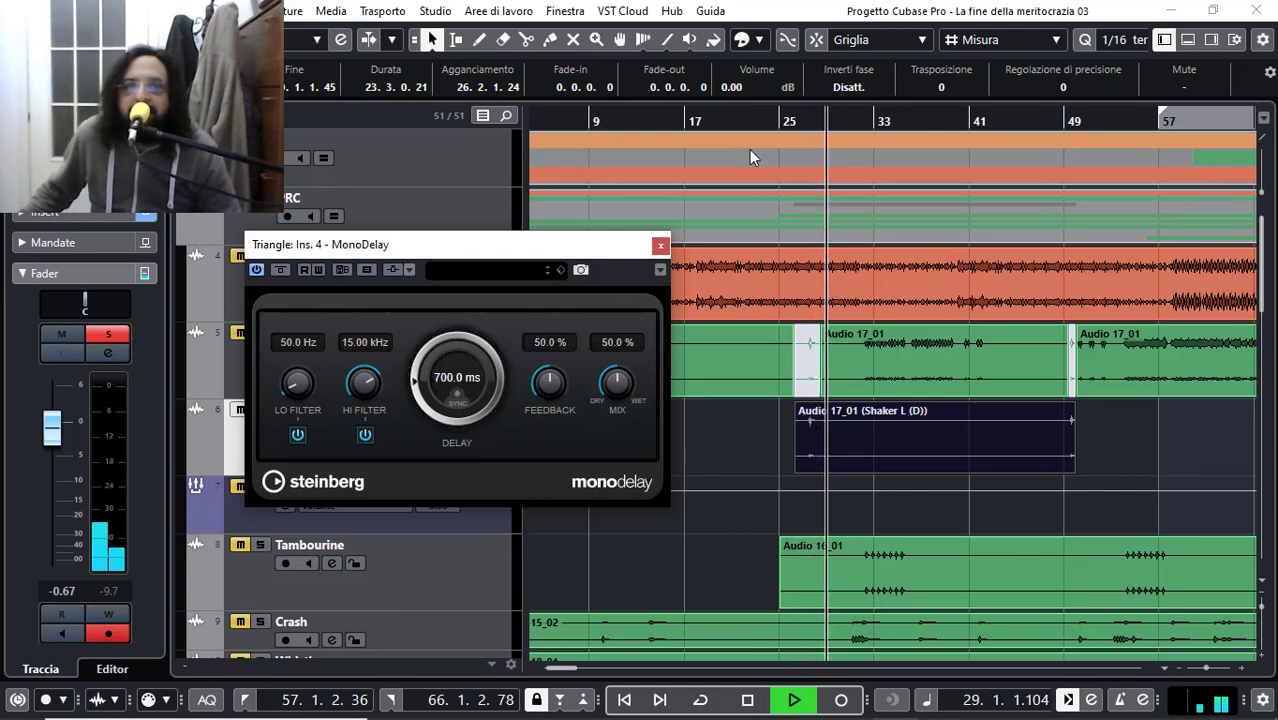
click(785, 120)
Step: Raise MonoDelay's low filter to 334.4 Hz and restart playback to hear the triangle hit
scroll(300, 384, up, 4)
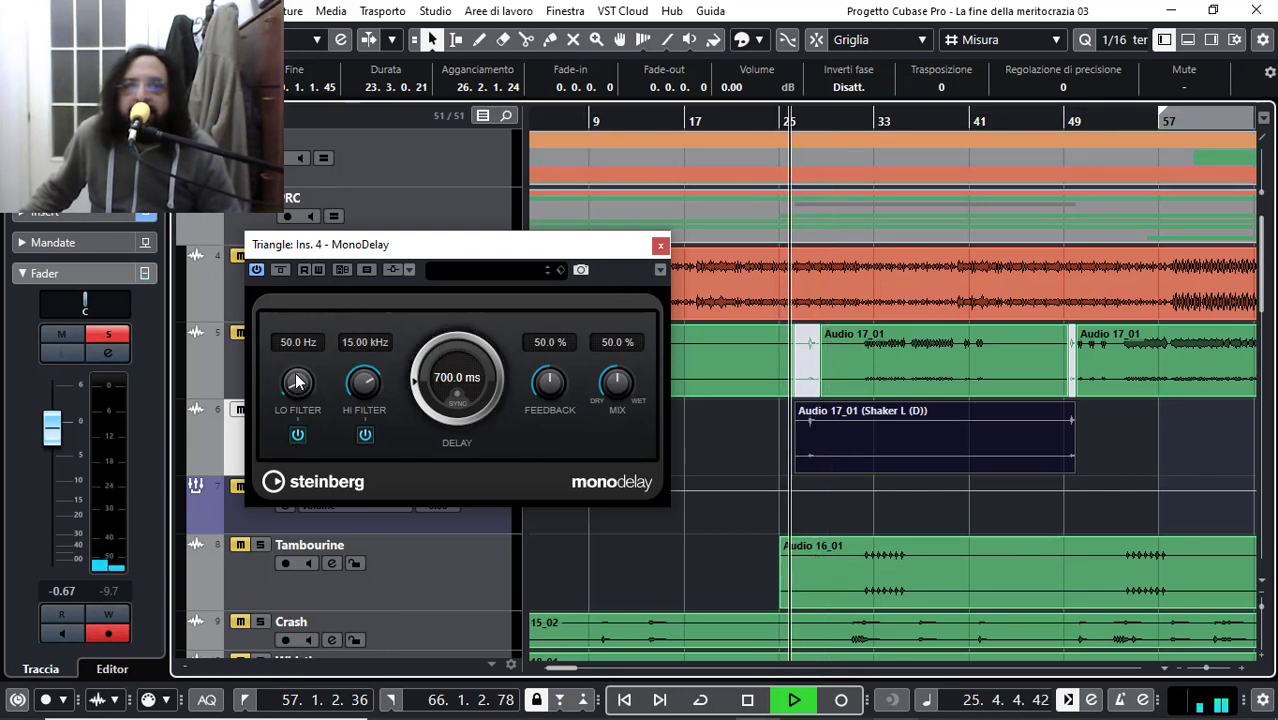
scroll(320, 364, up, 2)
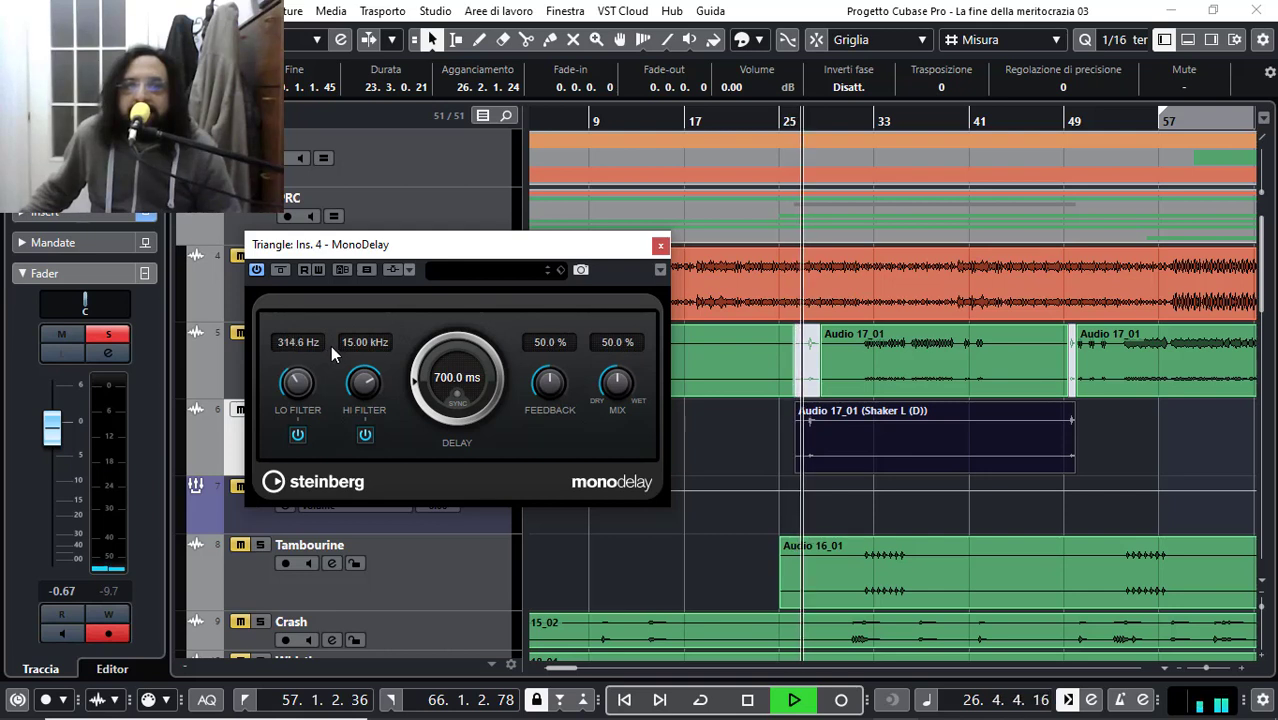
mouse_move(329, 344)
mouse_down()
mouse_move(355, 333)
mouse_move(346, 354)
mouse_up()
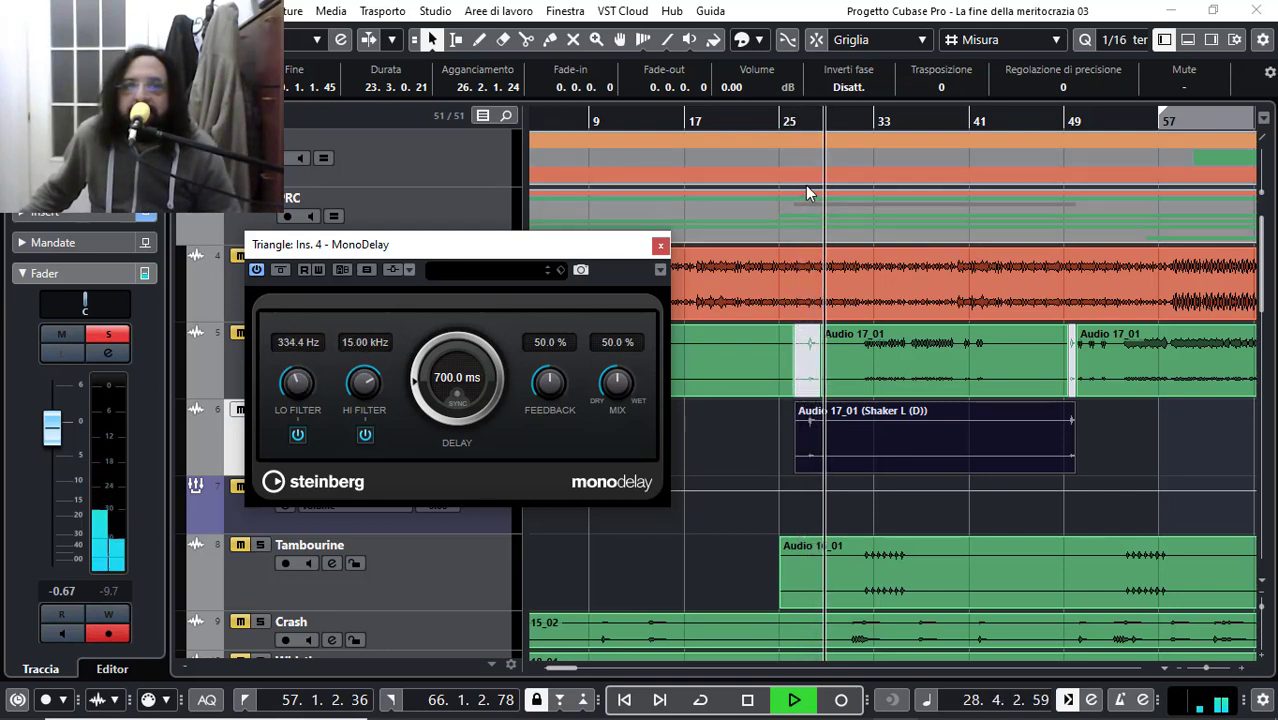
key(space)
key(space)
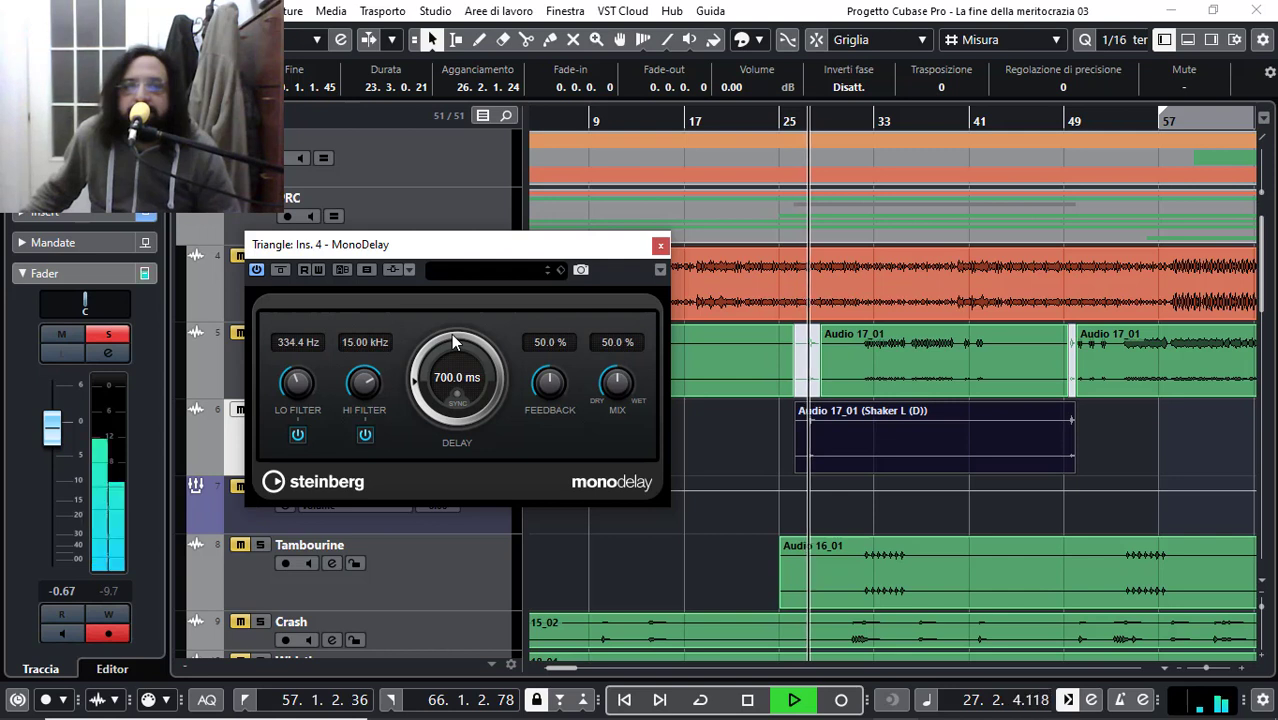
Step: Try MonoDelay delay times of 575, 450, 425 and 500 ms while replaying the triangle hit from about bar 26
drag(451, 333, 446, 333)
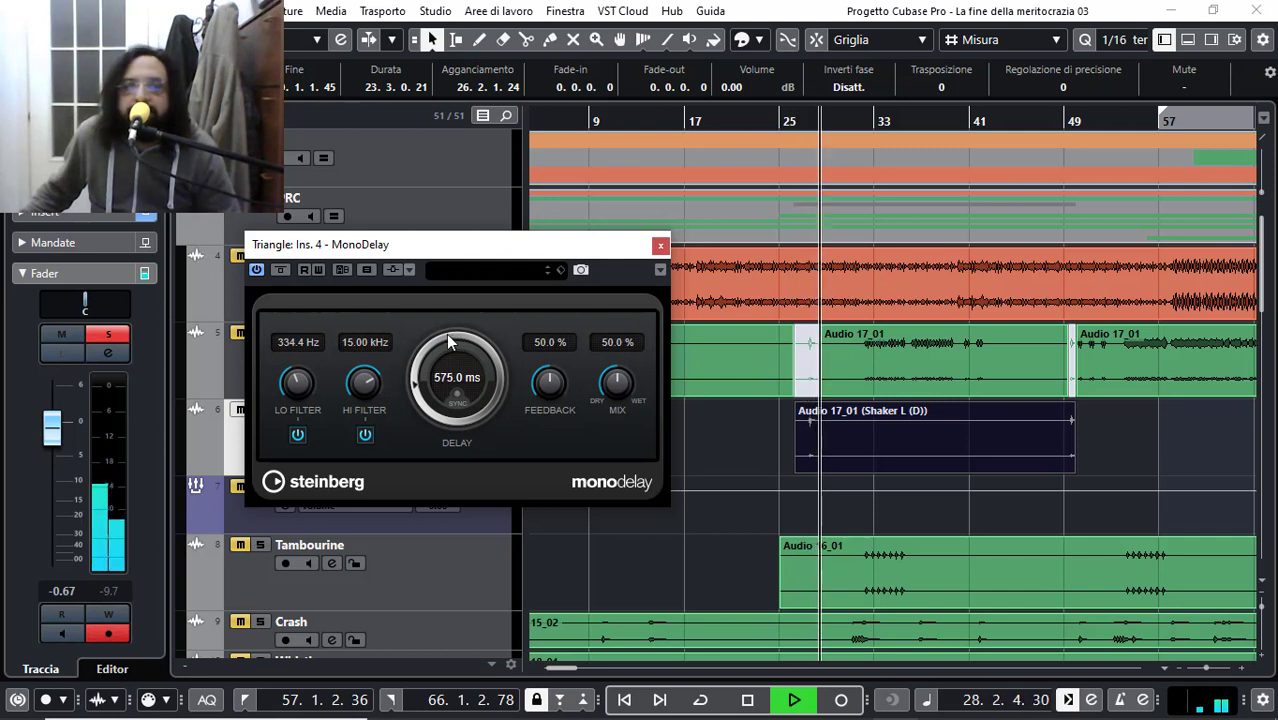
click(788, 205)
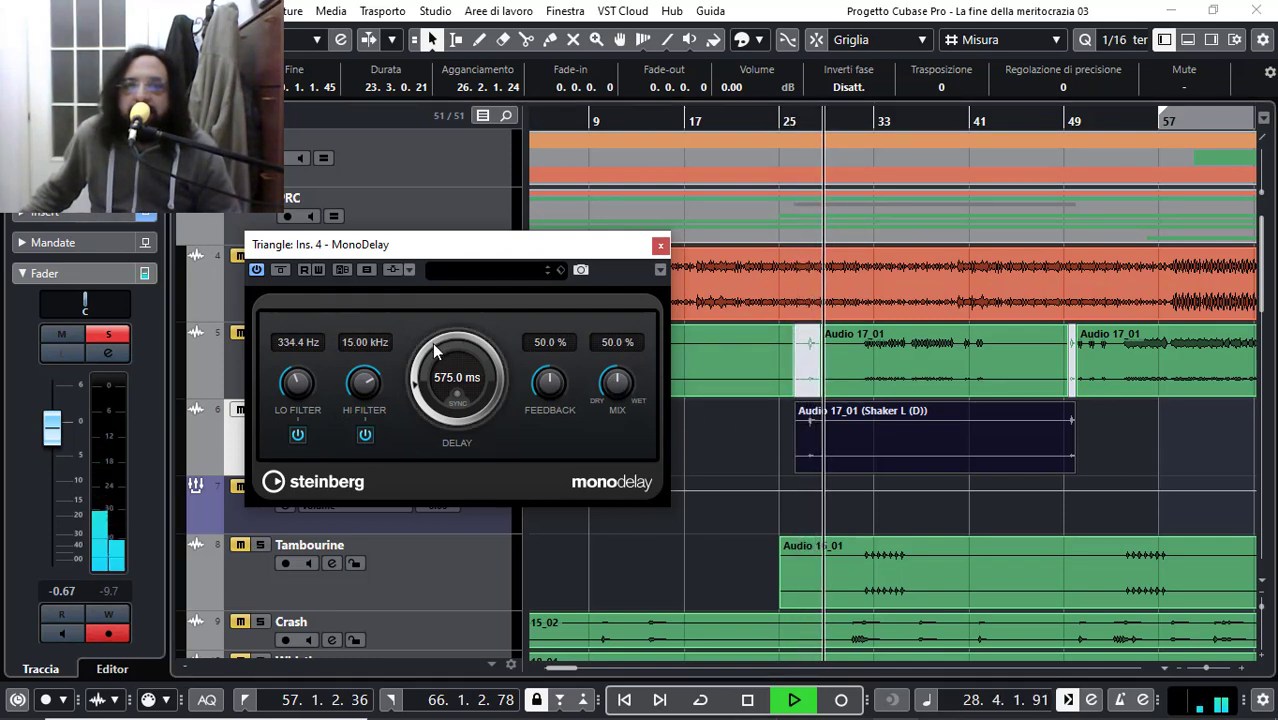
drag(430, 349, 430, 375)
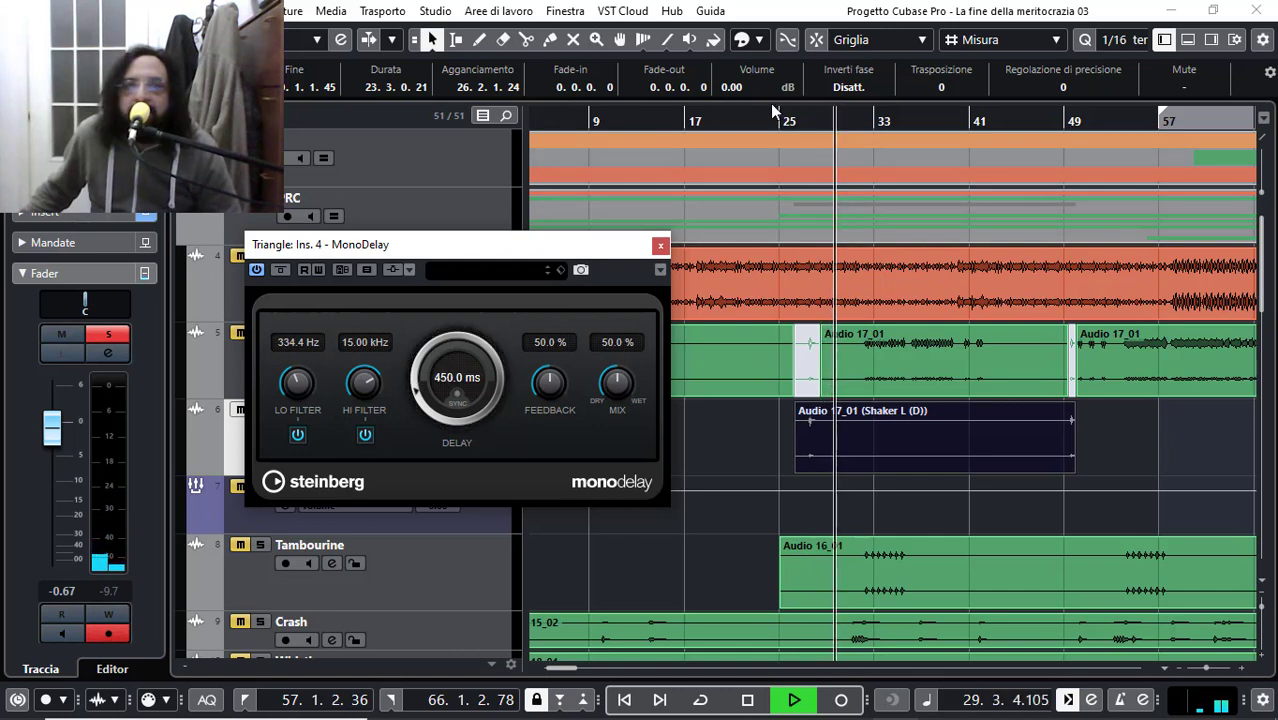
click(801, 120)
drag(801, 120, 798, 121)
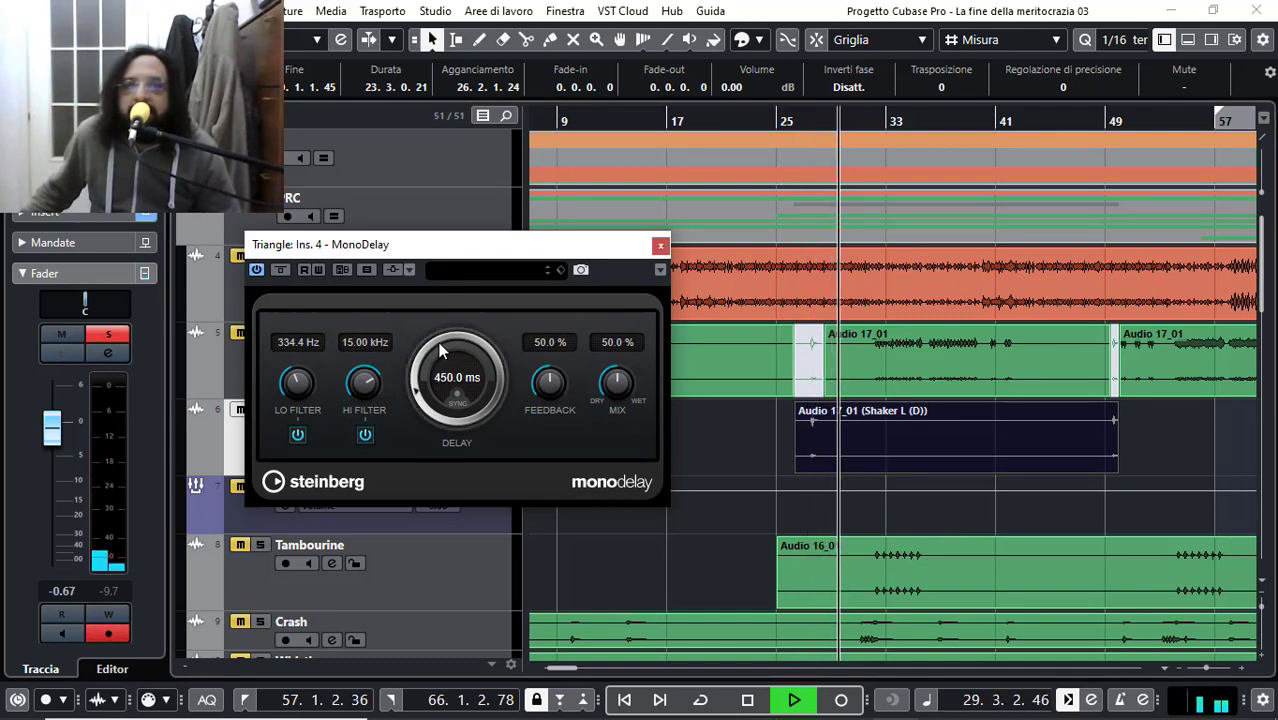
scroll(439, 347, up, 3)
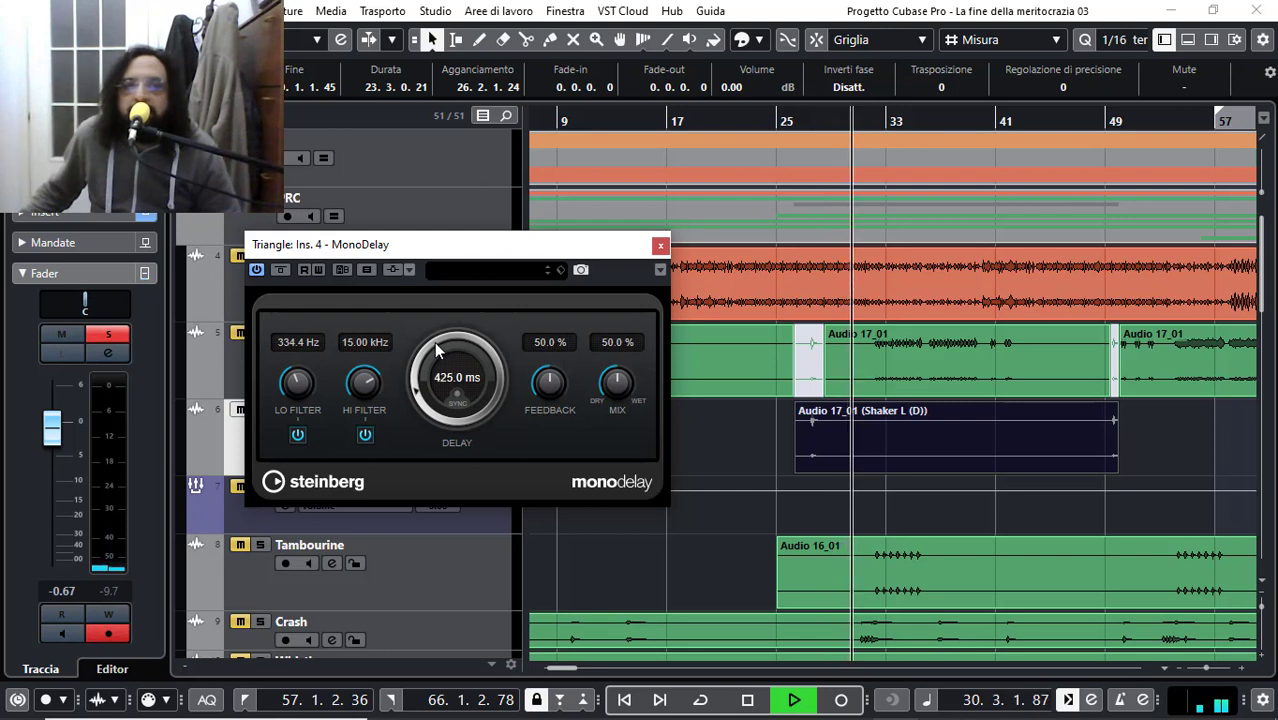
scroll(435, 341, up, 2)
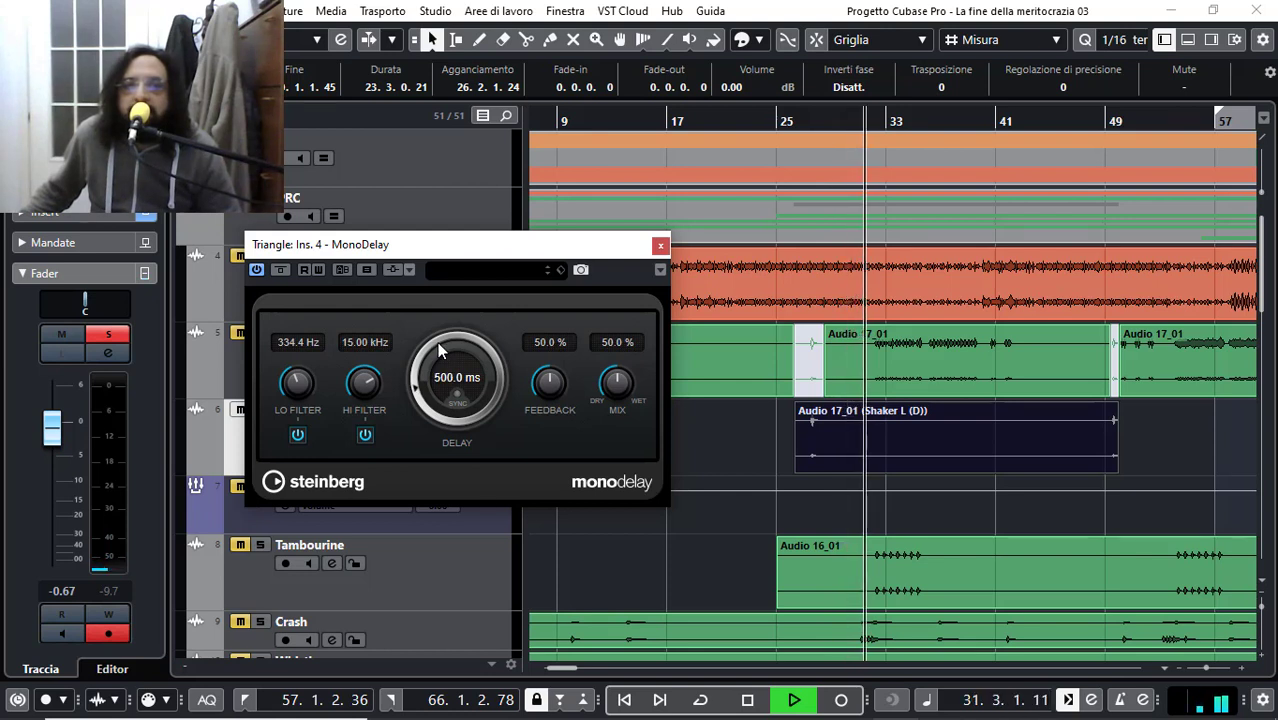
Step: Set MonoDelay's high filter to 15.09 kHz and its low filter to 405.5 Hz
scroll(437, 341, up, 1)
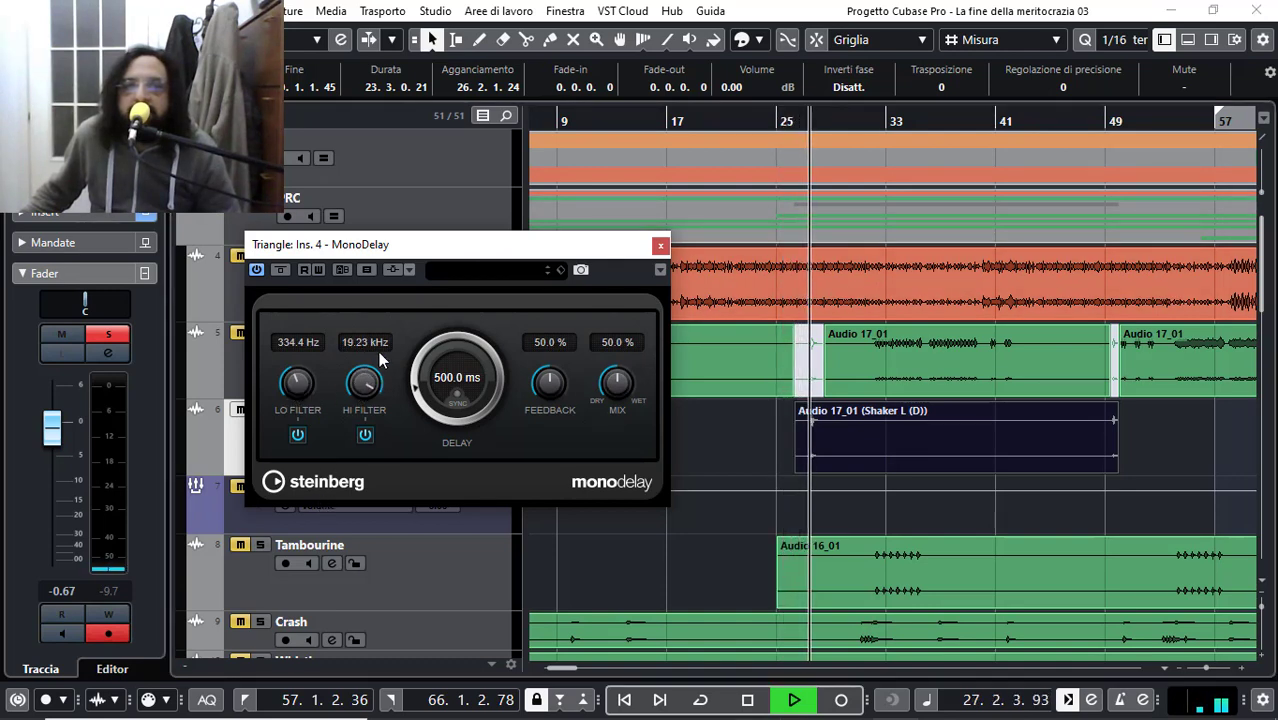
scroll(378, 366, up, 1)
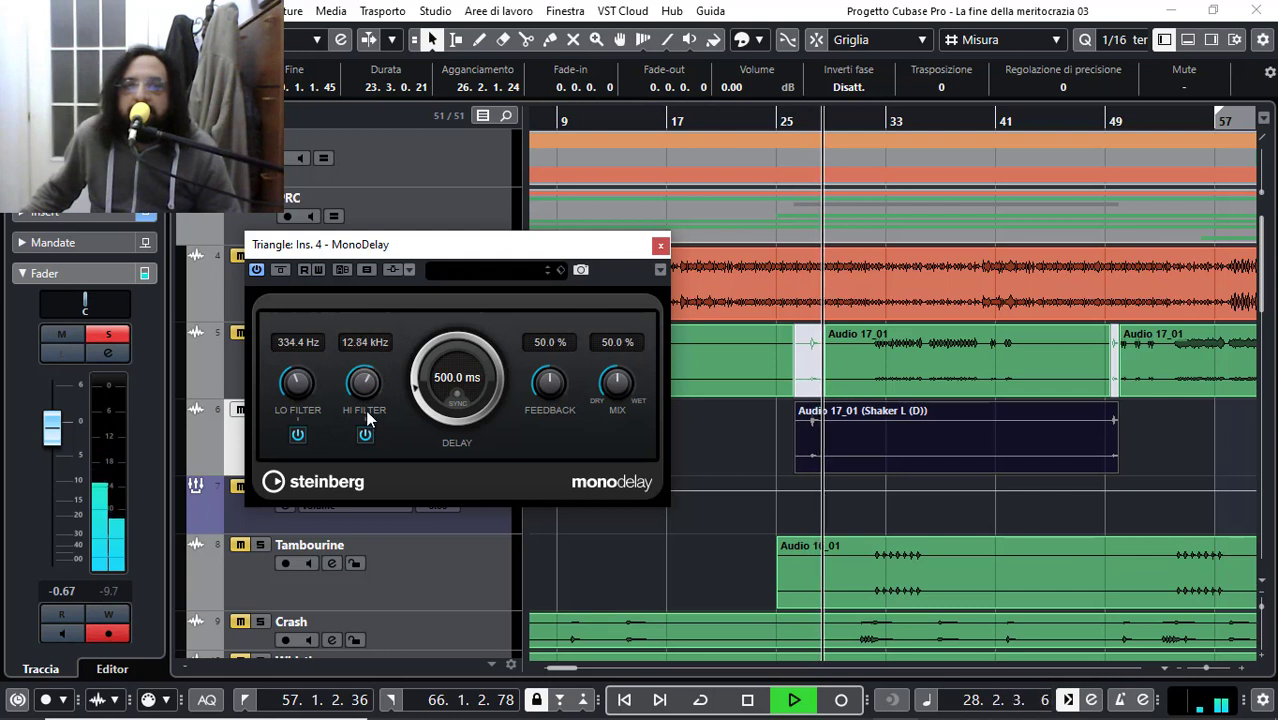
scroll(300, 383, up, 2)
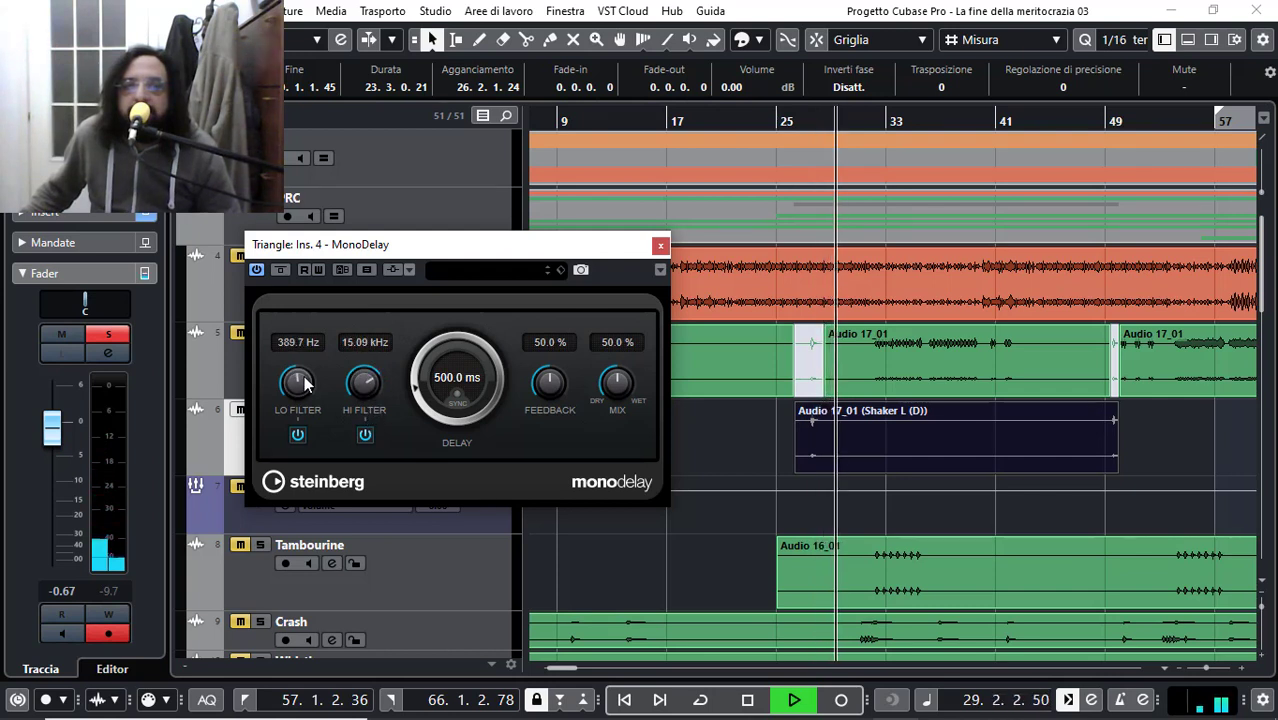
scroll(308, 381, up, 3)
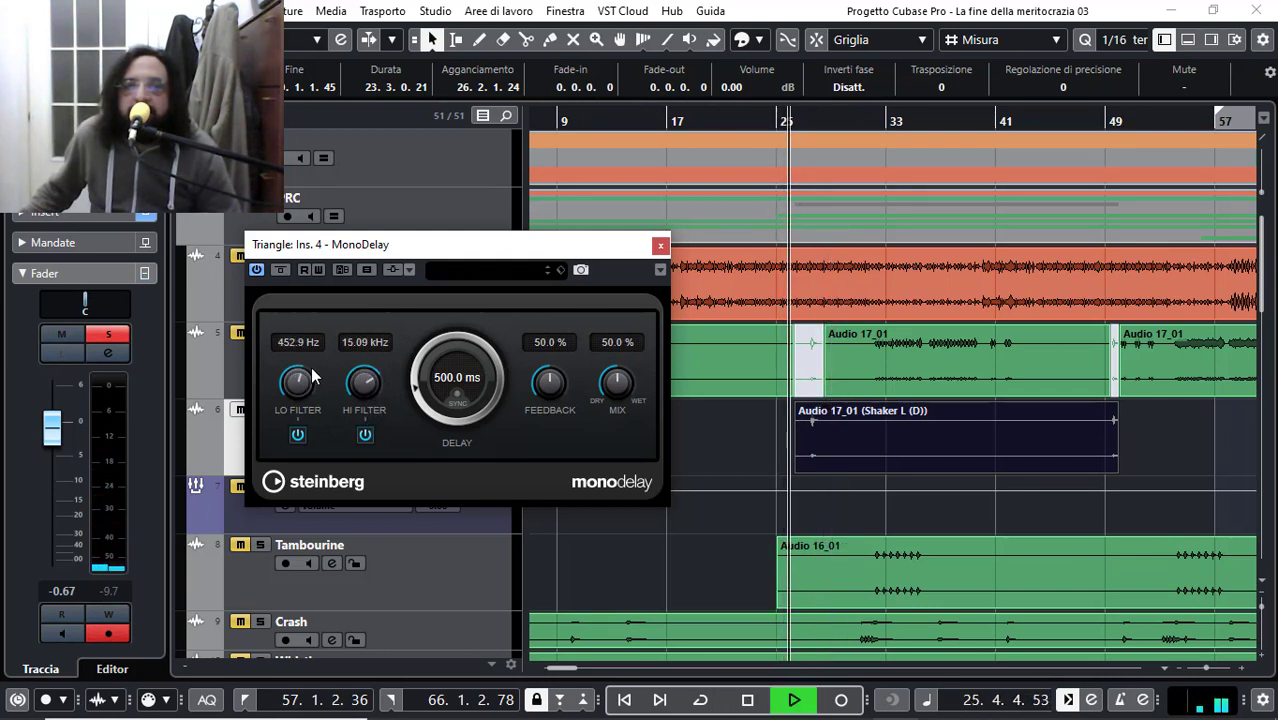
drag(314, 378, 311, 387)
drag(312, 389, 316, 385)
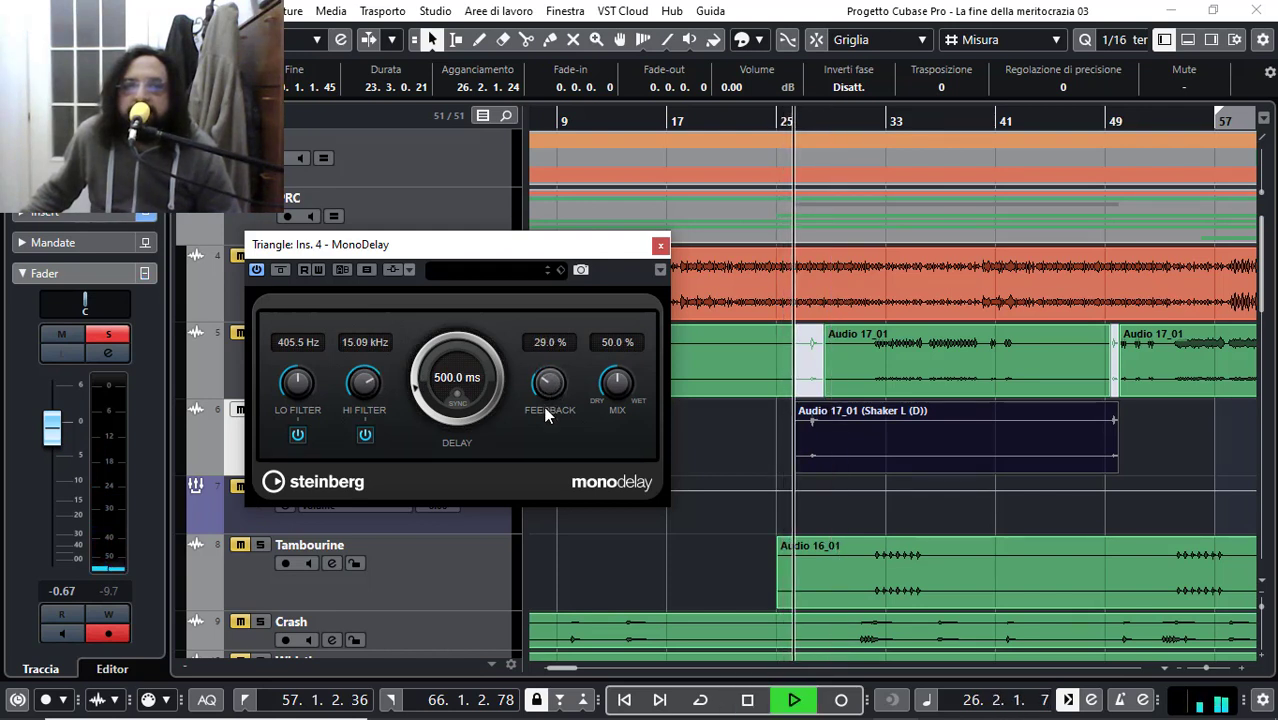
Step: Lower MonoDelay's feedback to 22.5 % and set the delay time to 475 ms, replaying from about bar 26
drag(548, 383, 551, 366)
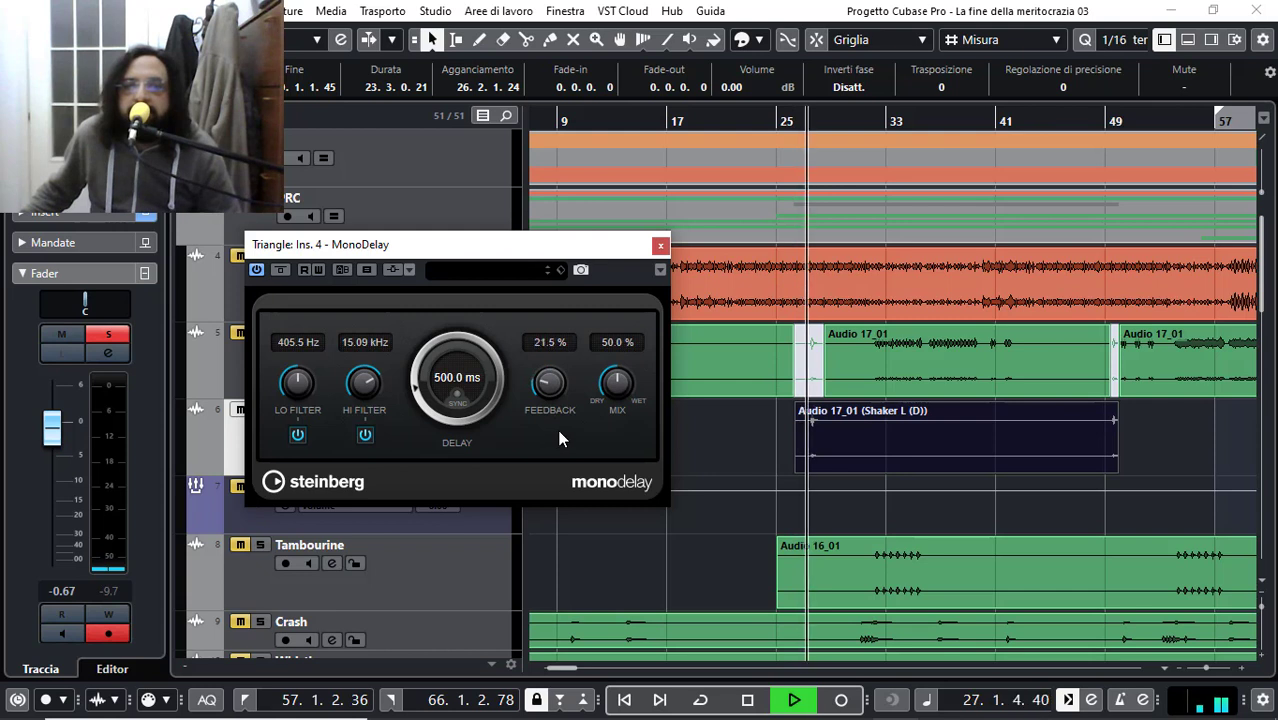
mouse_move(562, 428)
mouse_down()
mouse_move(558, 446)
mouse_move(564, 433)
mouse_up()
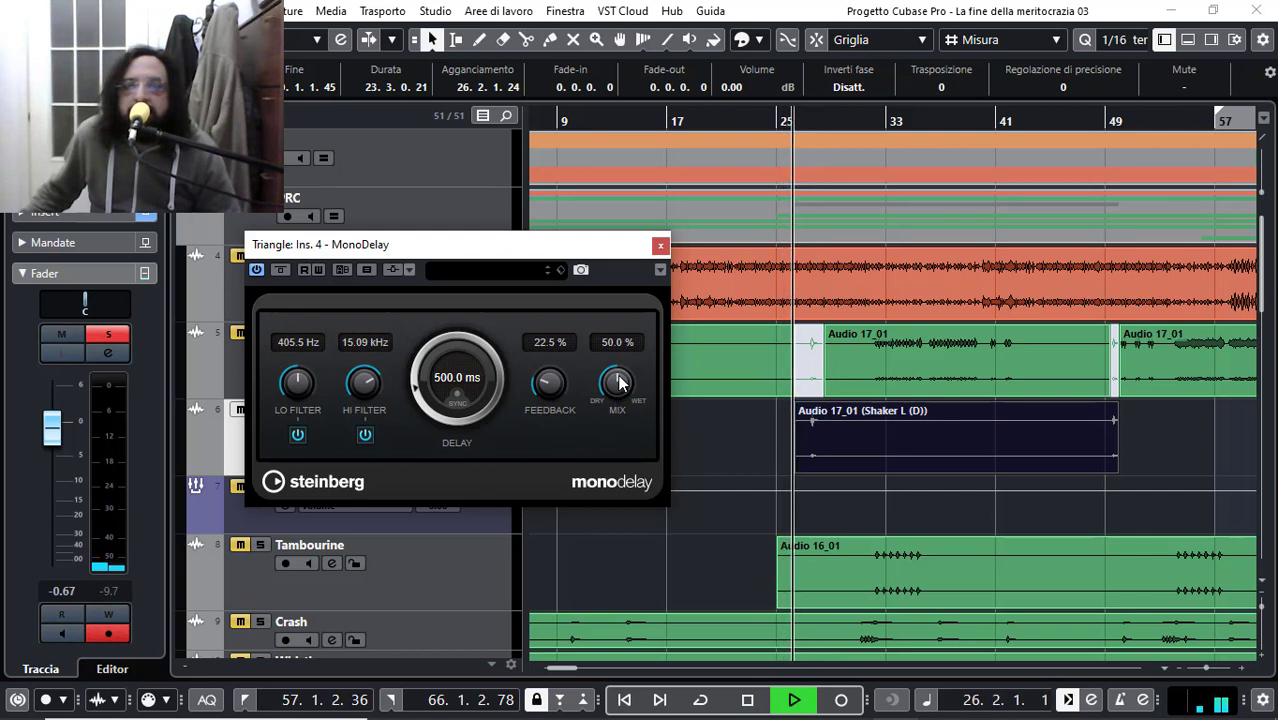
click(451, 377)
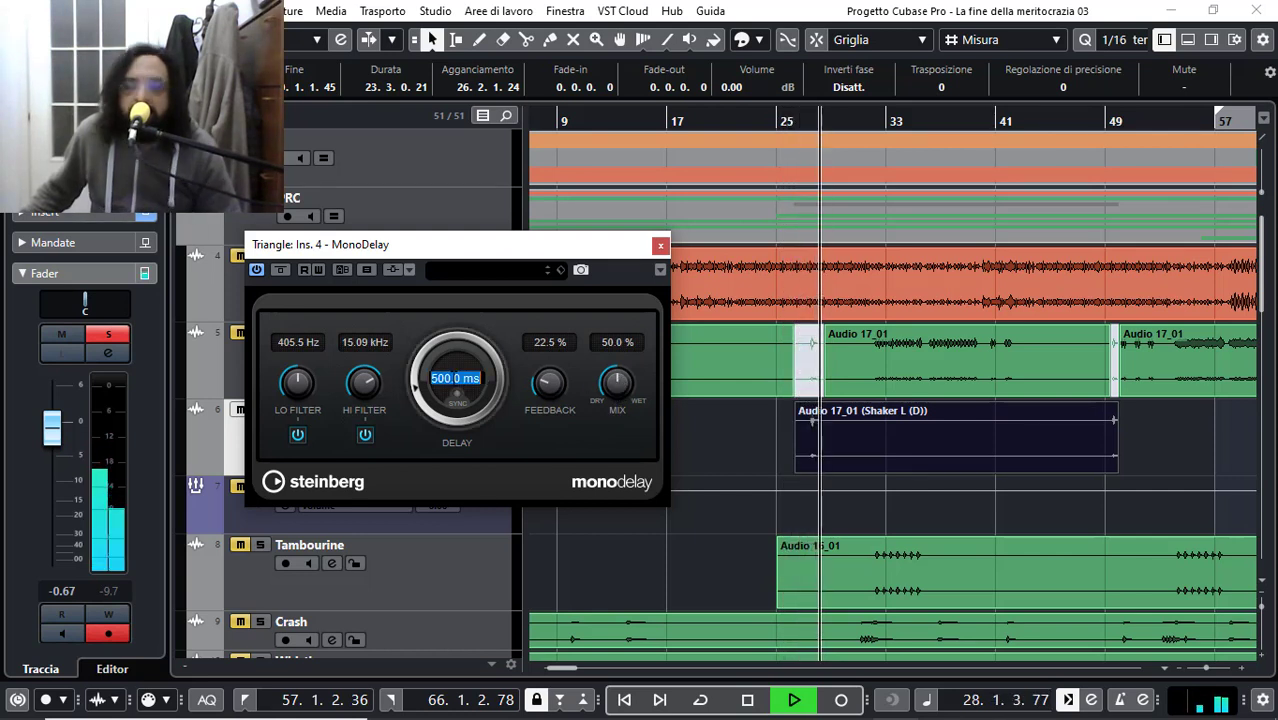
text(47)
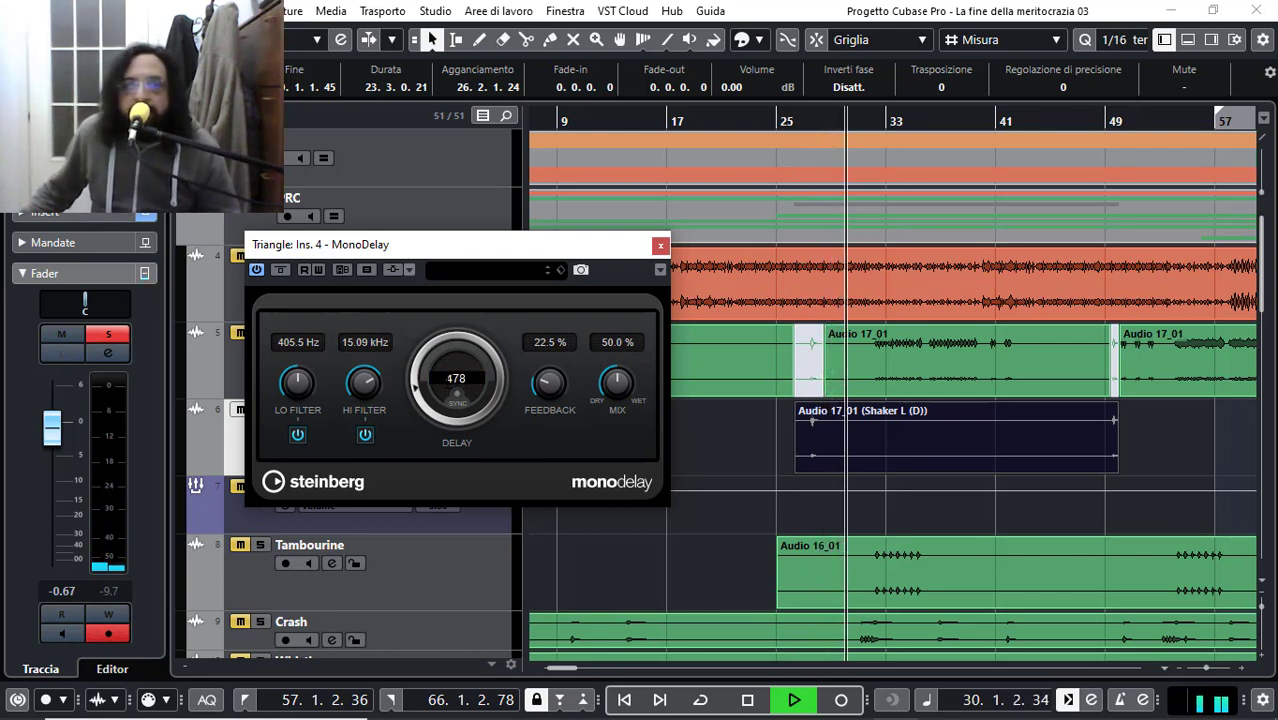
text(8)
key(BackSpace)
text(5)
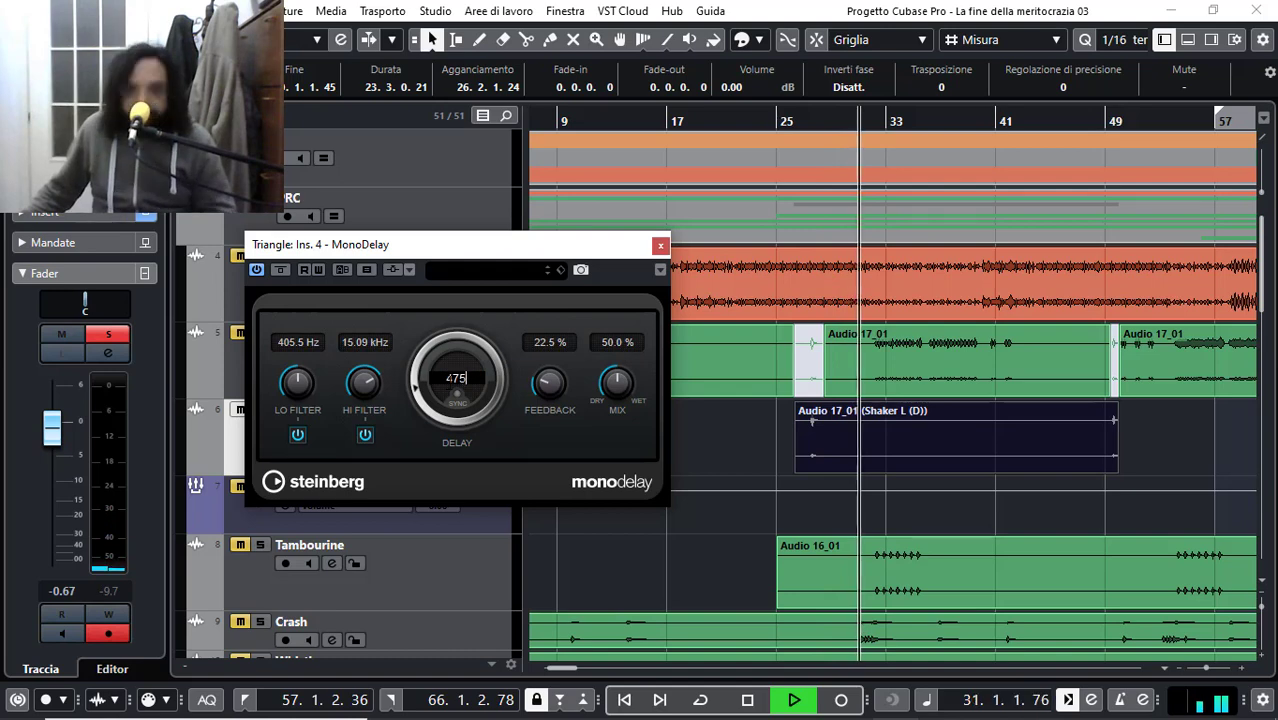
key(Return)
drag(800, 118, 802, 127)
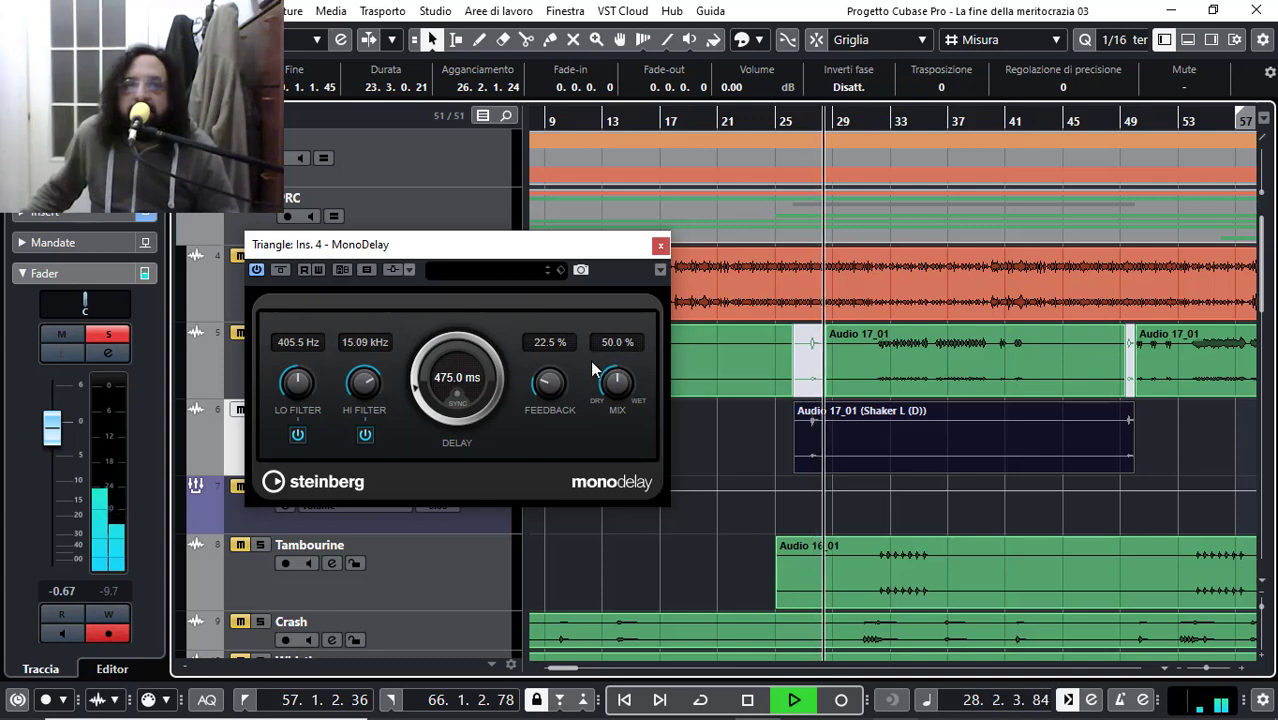
Step: Set MonoDelay's delay time to exactly 450 ms and replay the triangle hit from about bar 26
double_click(452, 376)
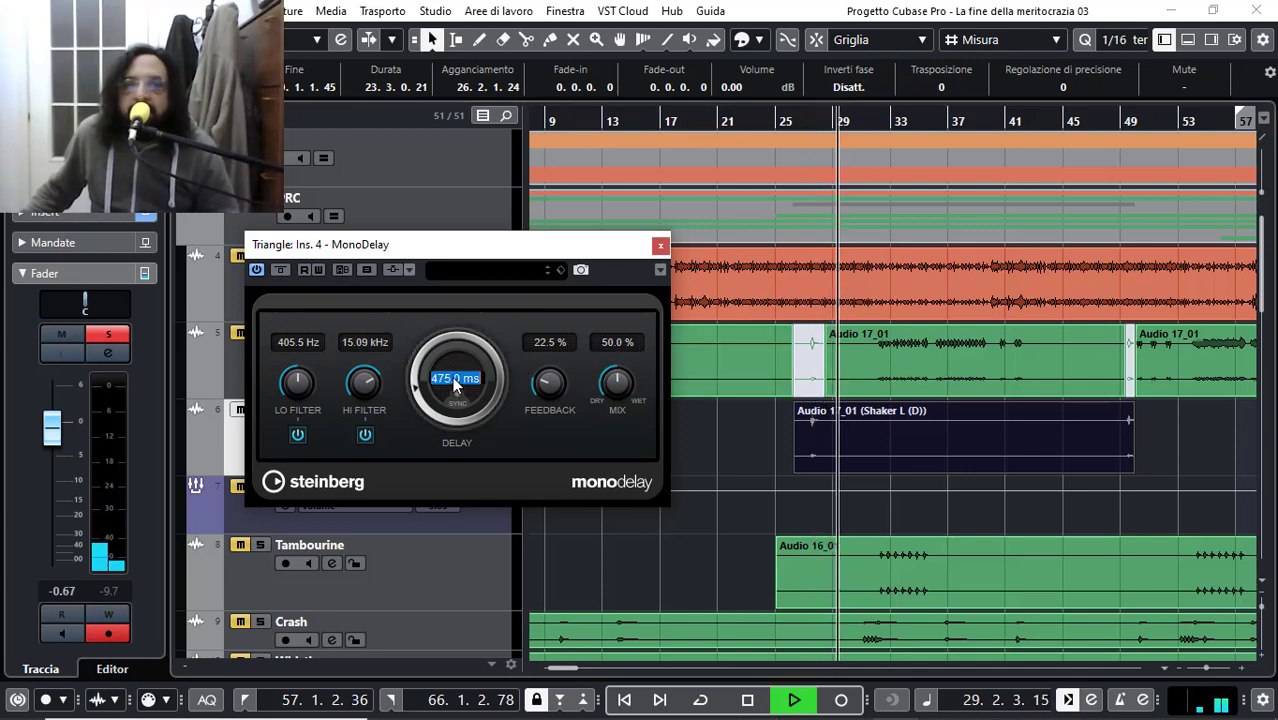
text(45)
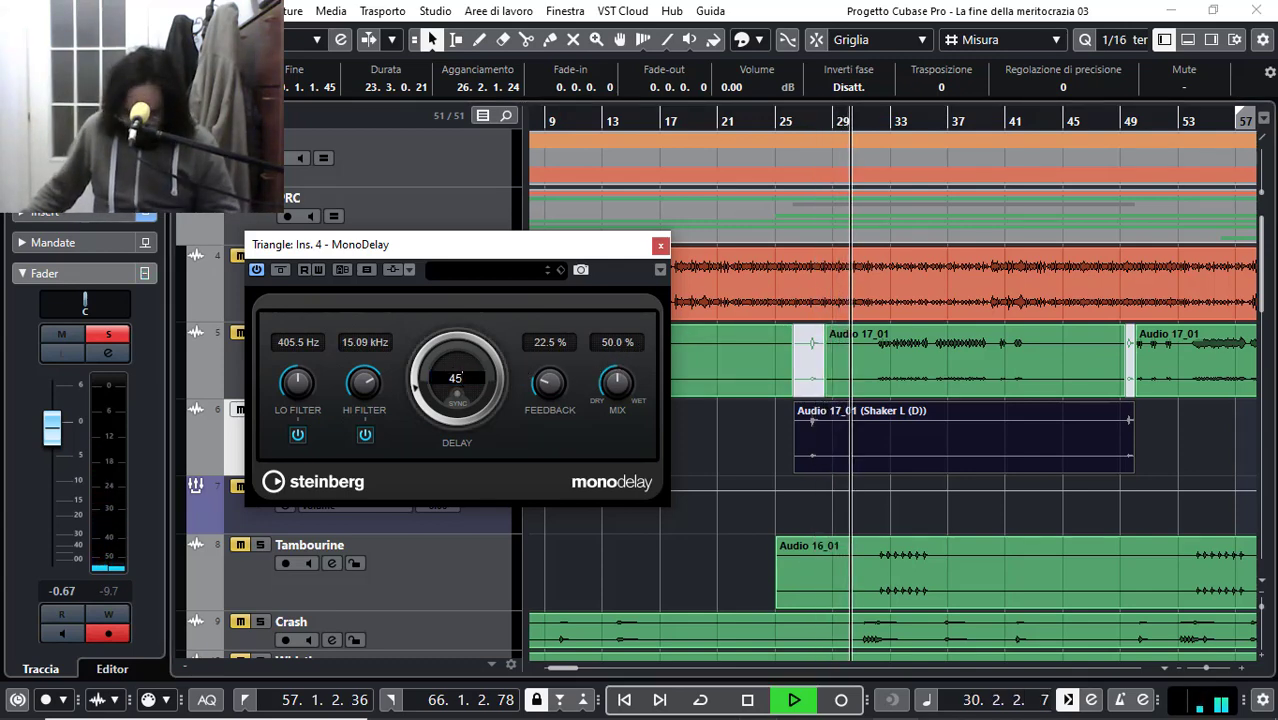
text(0)
key(Return)
drag(800, 124, 798, 145)
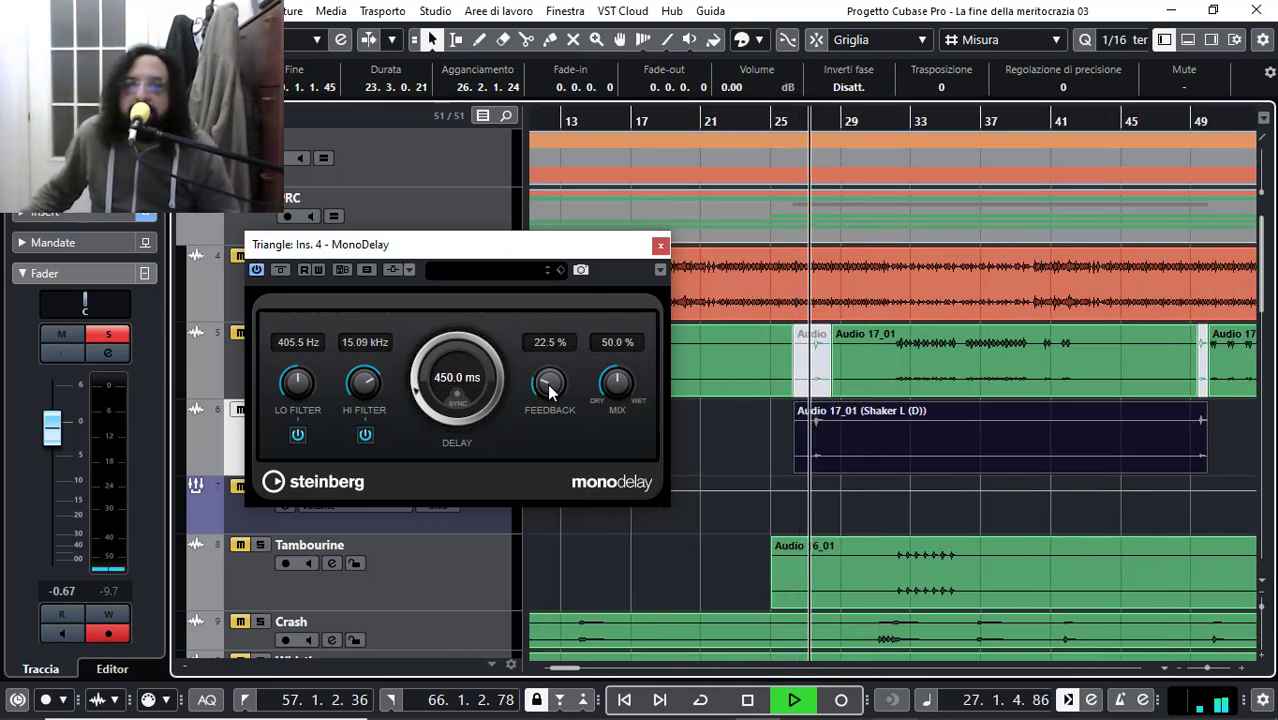
Step: Raise MonoDelay's feedback to 36 % and lower its mix to 9 %, replaying the triangle hit from about bar 26
scroll(549, 388, up, 1)
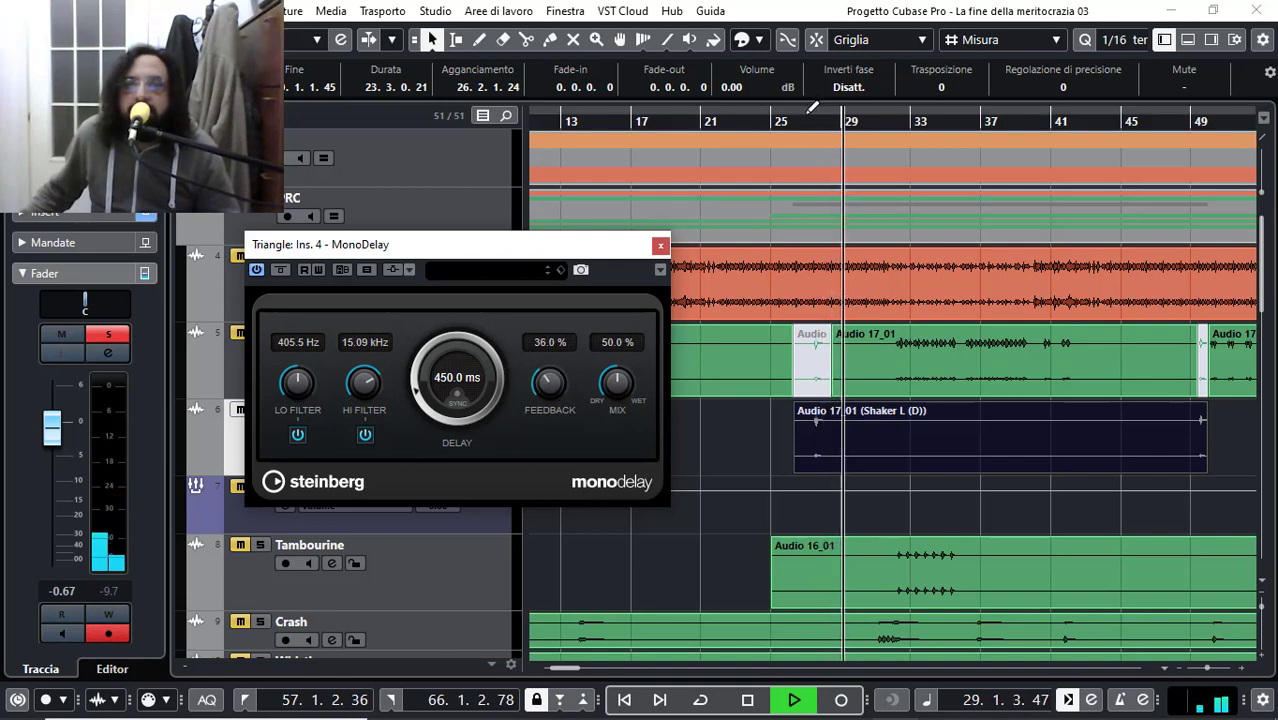
drag(840, 112, 775, 123)
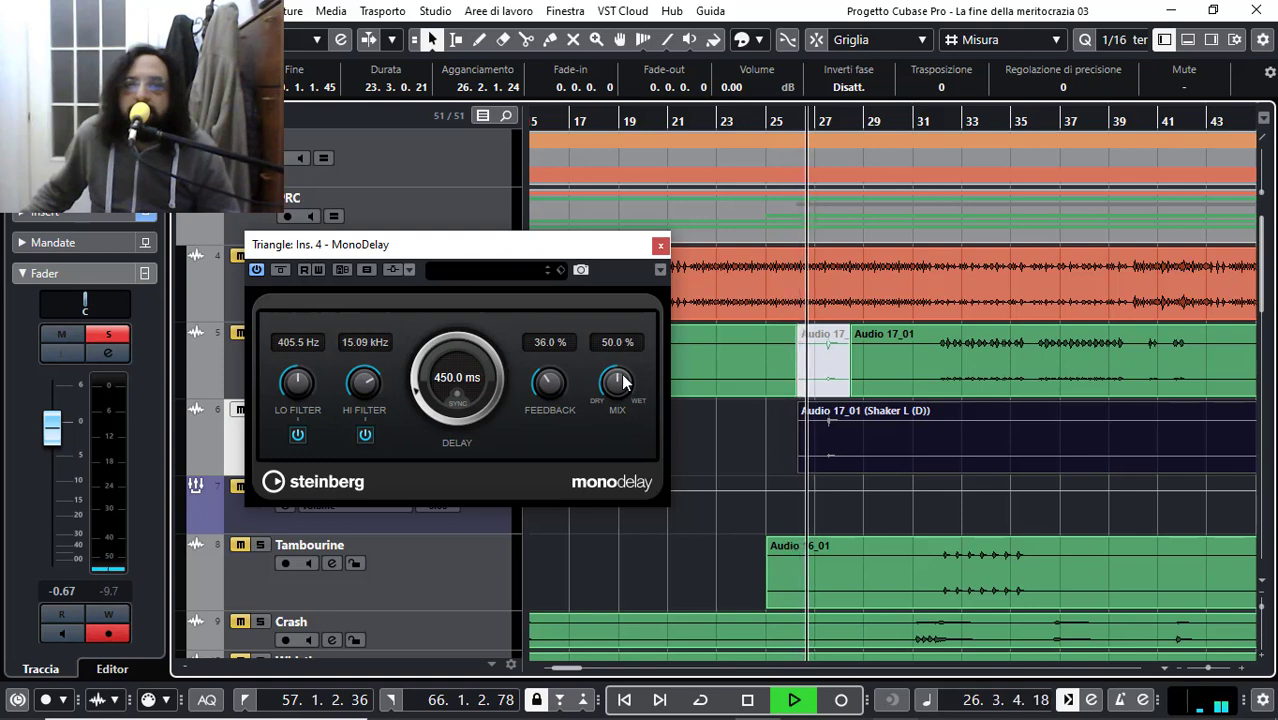
drag(622, 381, 619, 448)
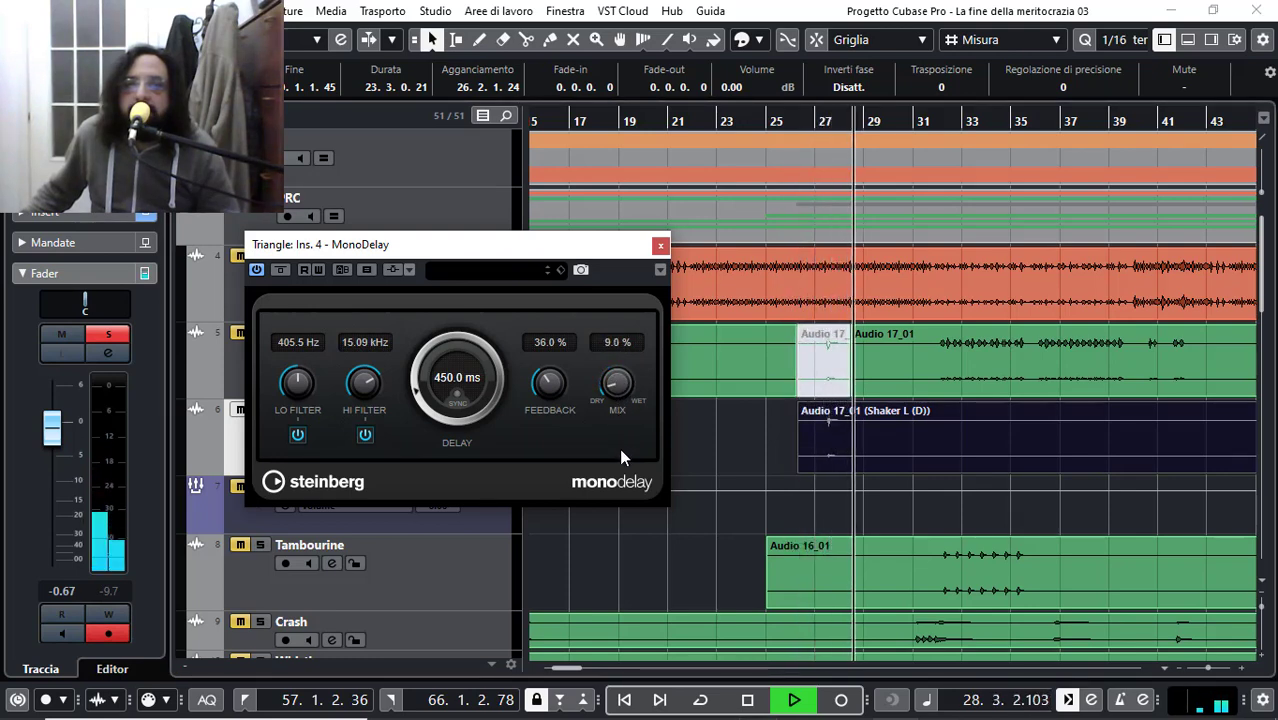
click(797, 122)
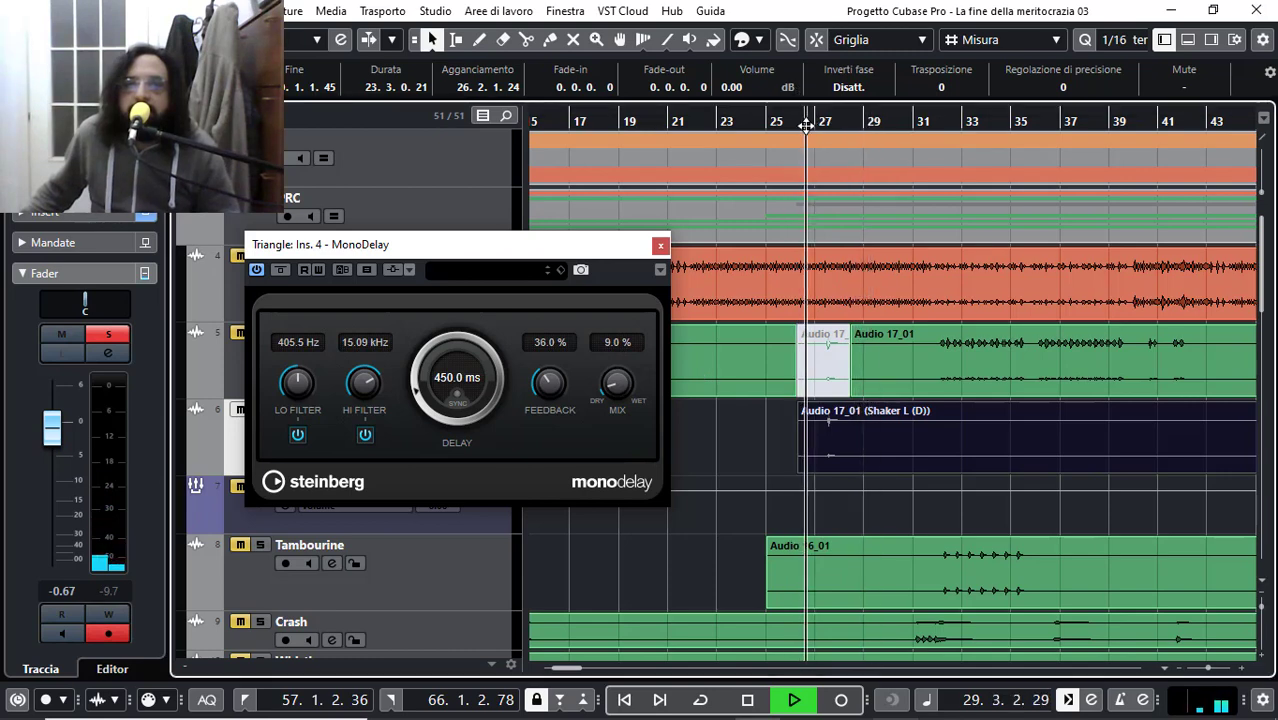
drag(797, 122, 804, 136)
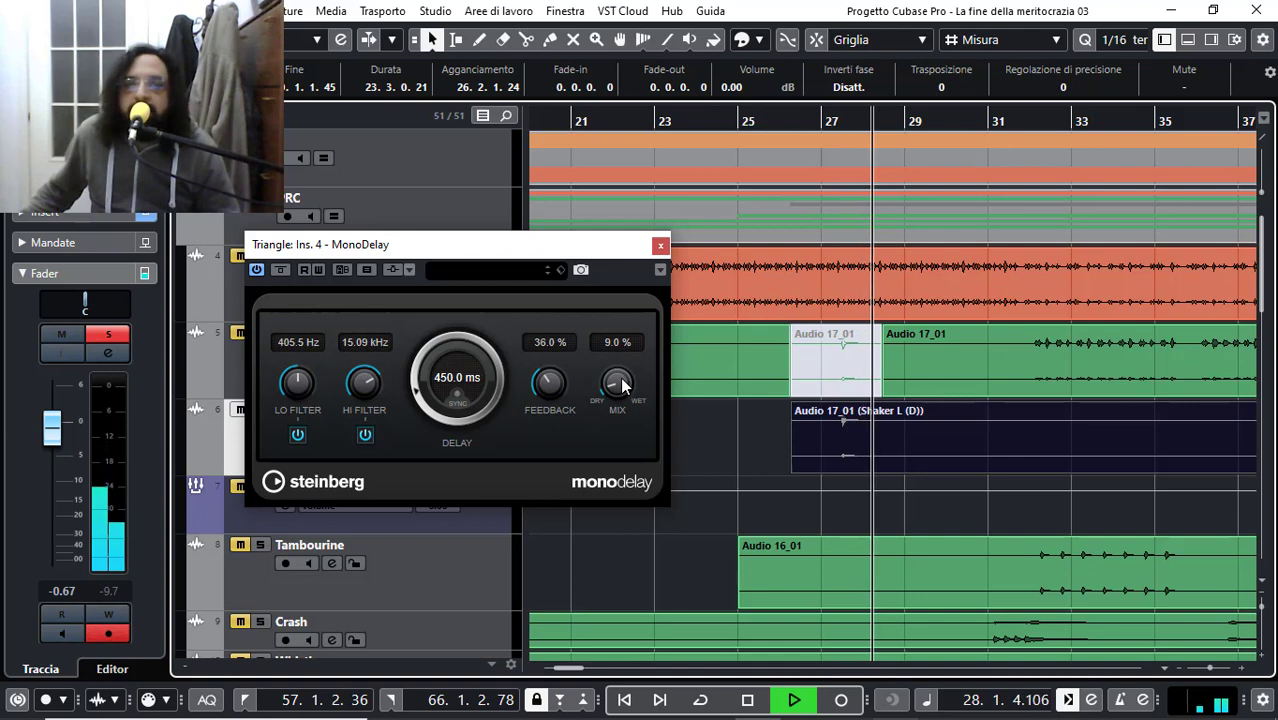
Step: Set the MonoDelay mix on the Triangle track to 8.5%, replay the passage, and close the plug-in
scroll(617, 383, down, 1)
click(806, 110)
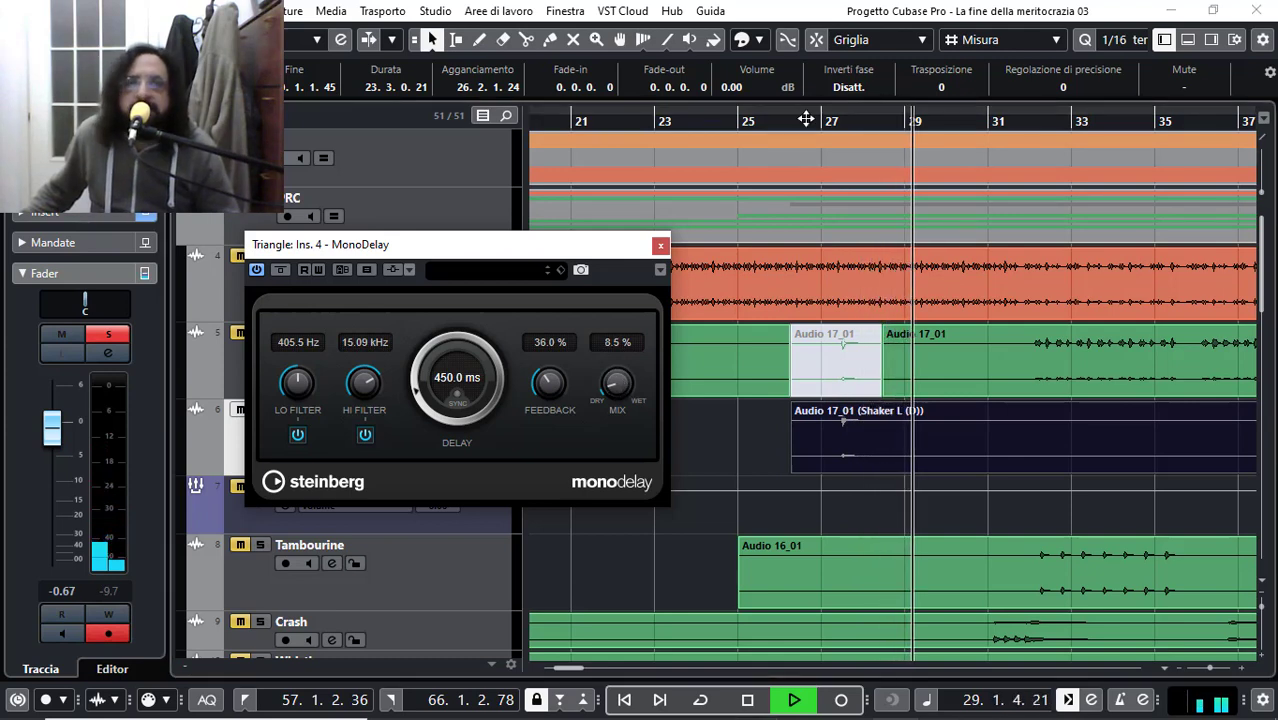
click(661, 246)
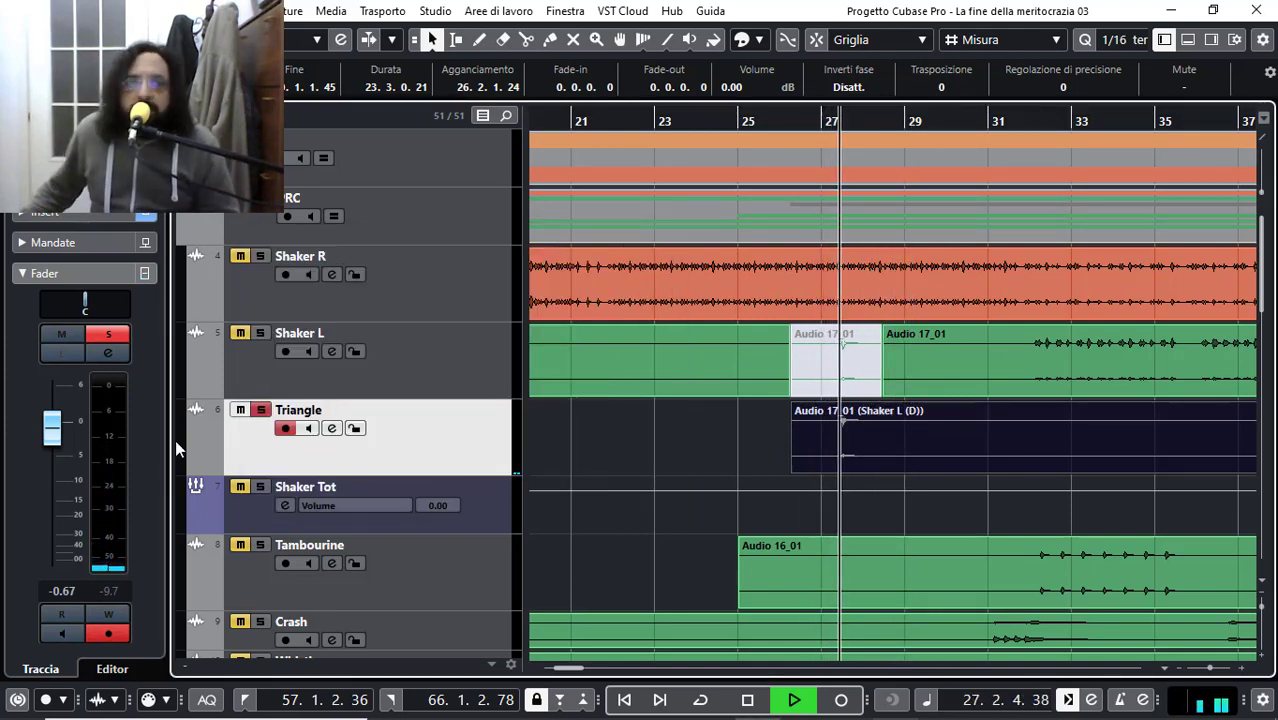
Step: Toggle the Triangle track's solo during playback to compare the mix with and without it
key(s)
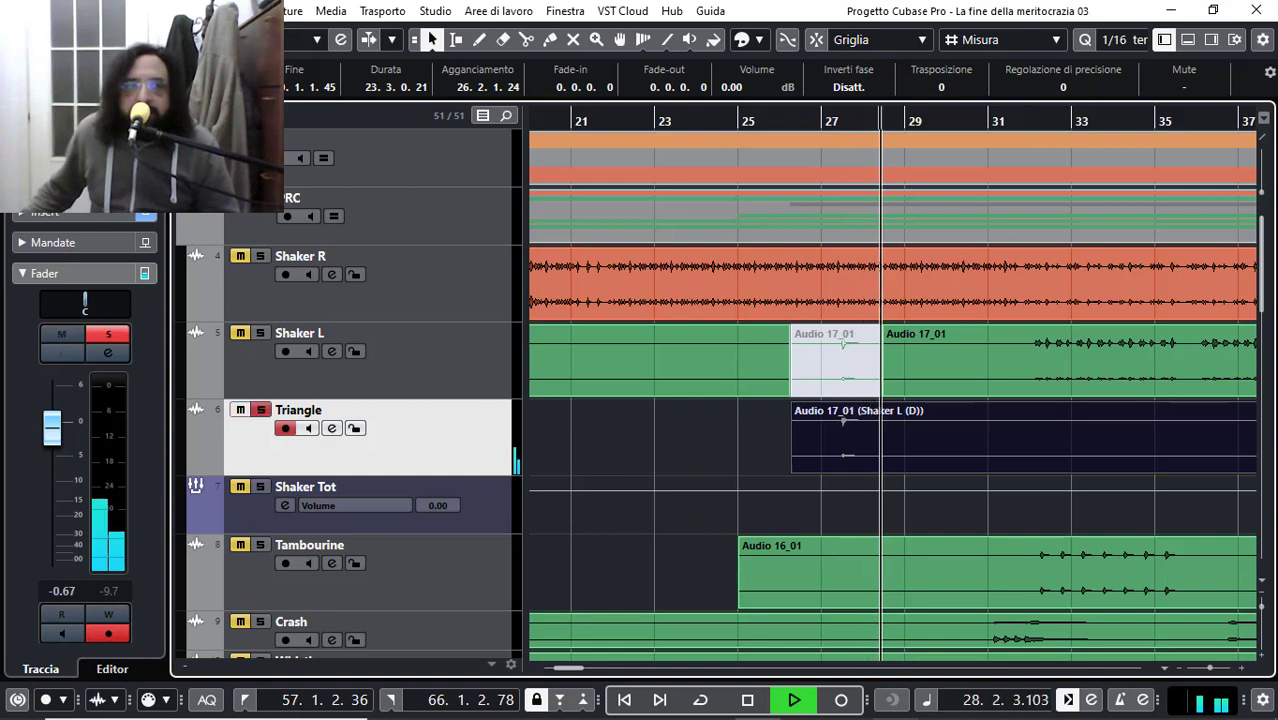
key(s)
key(s)
key(s)
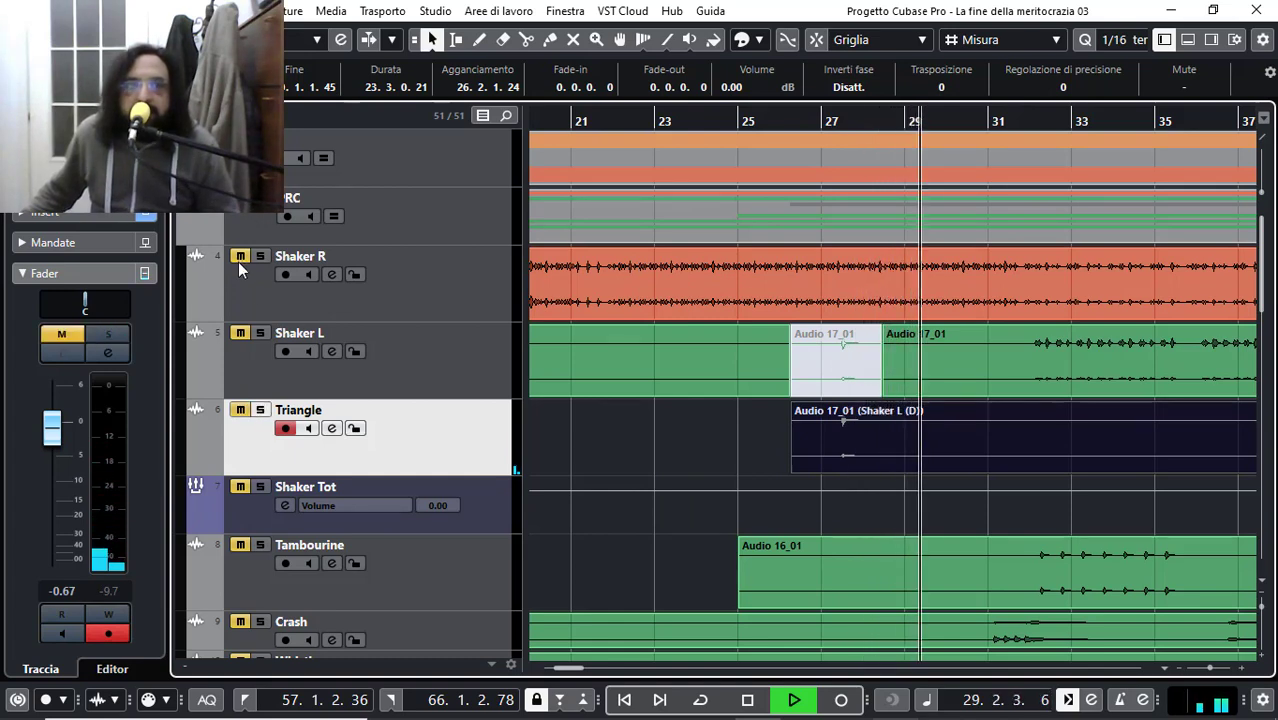
Step: Solo the percussion tracks Shaker R, Shaker L, Tambourine, Crash, Whistle, Cra cra and Timbales alongside the Triangle
scroll(244, 392, down, 3)
scroll(244, 388, down, 4)
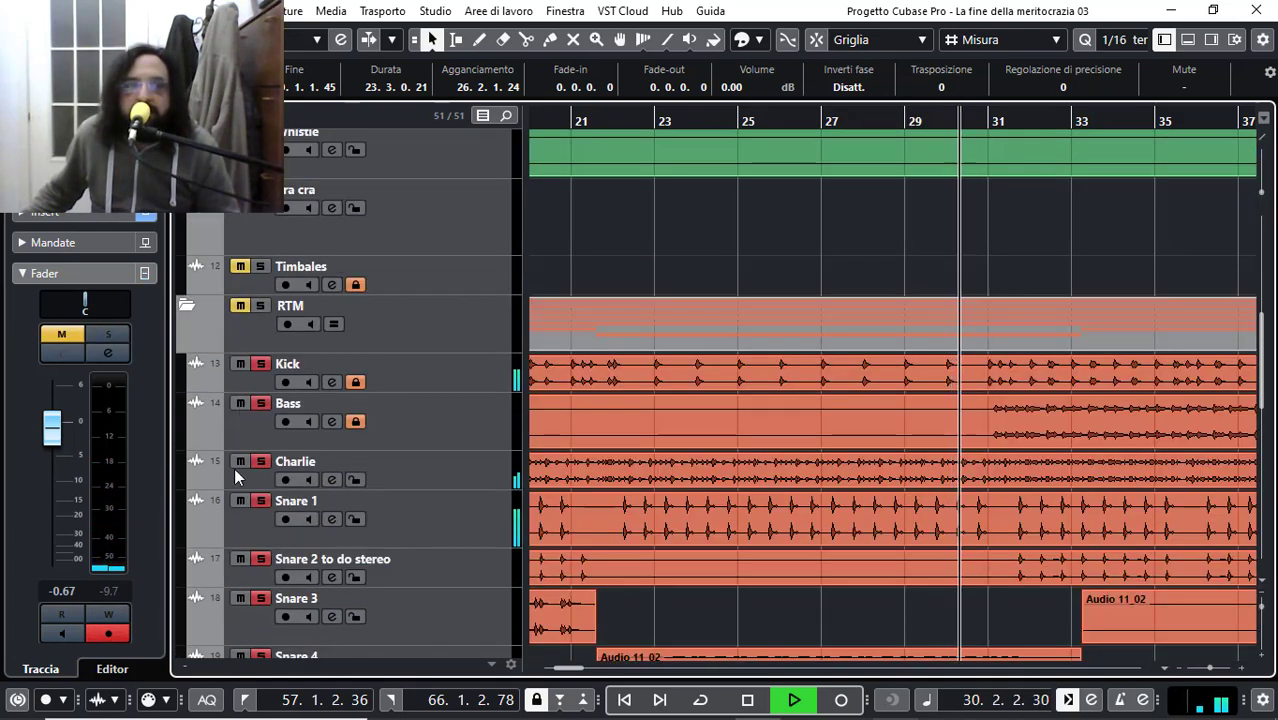
click(262, 266)
scroll(260, 272, up, 4)
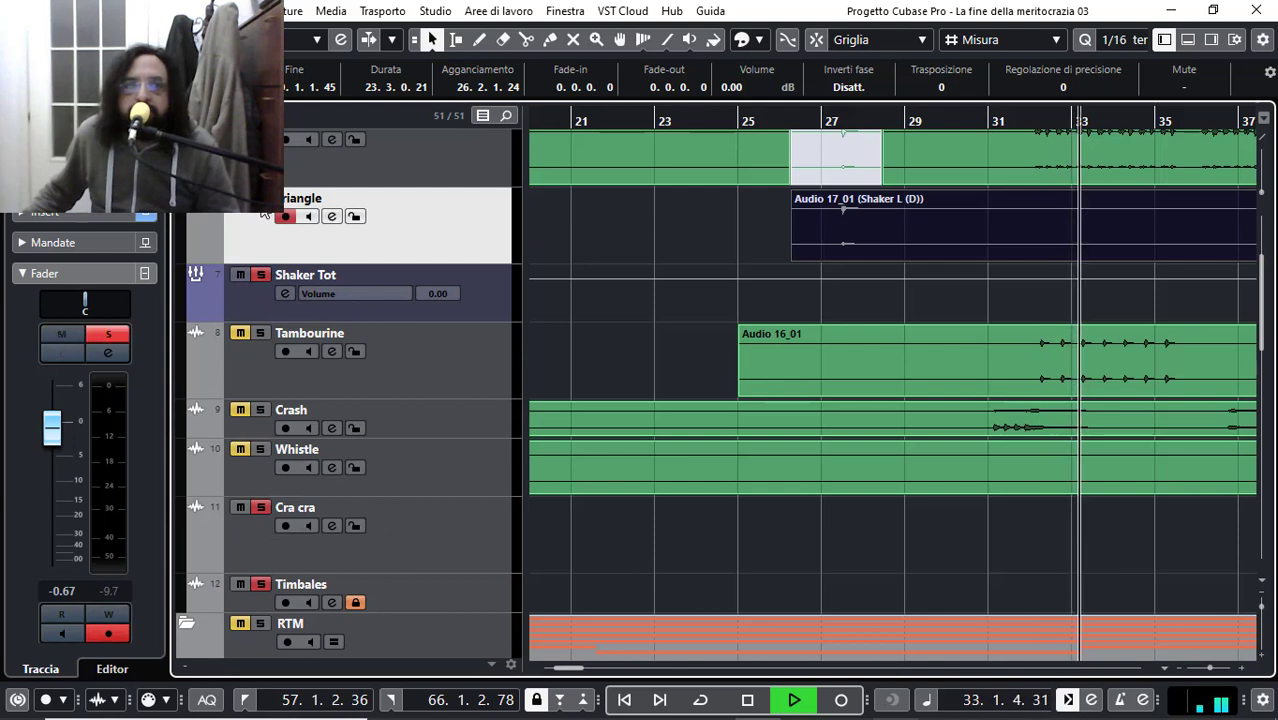
scroll(263, 218, up, 3)
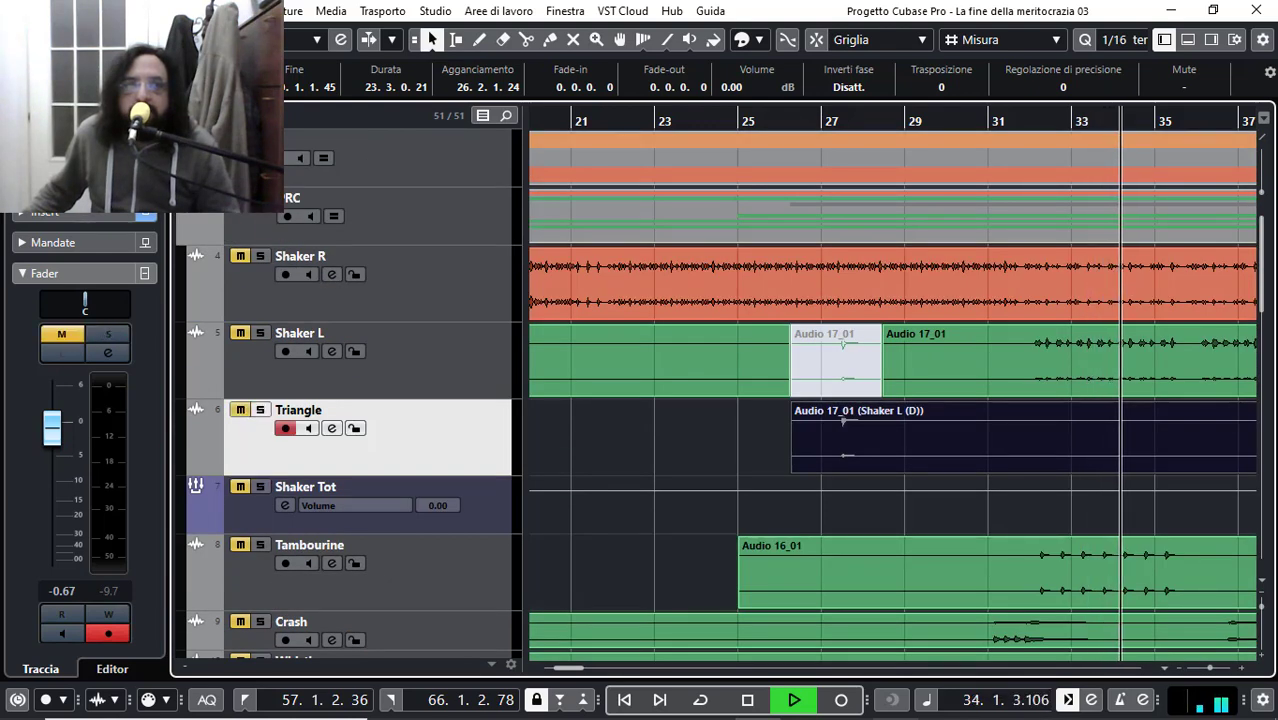
click(258, 258)
click(260, 333)
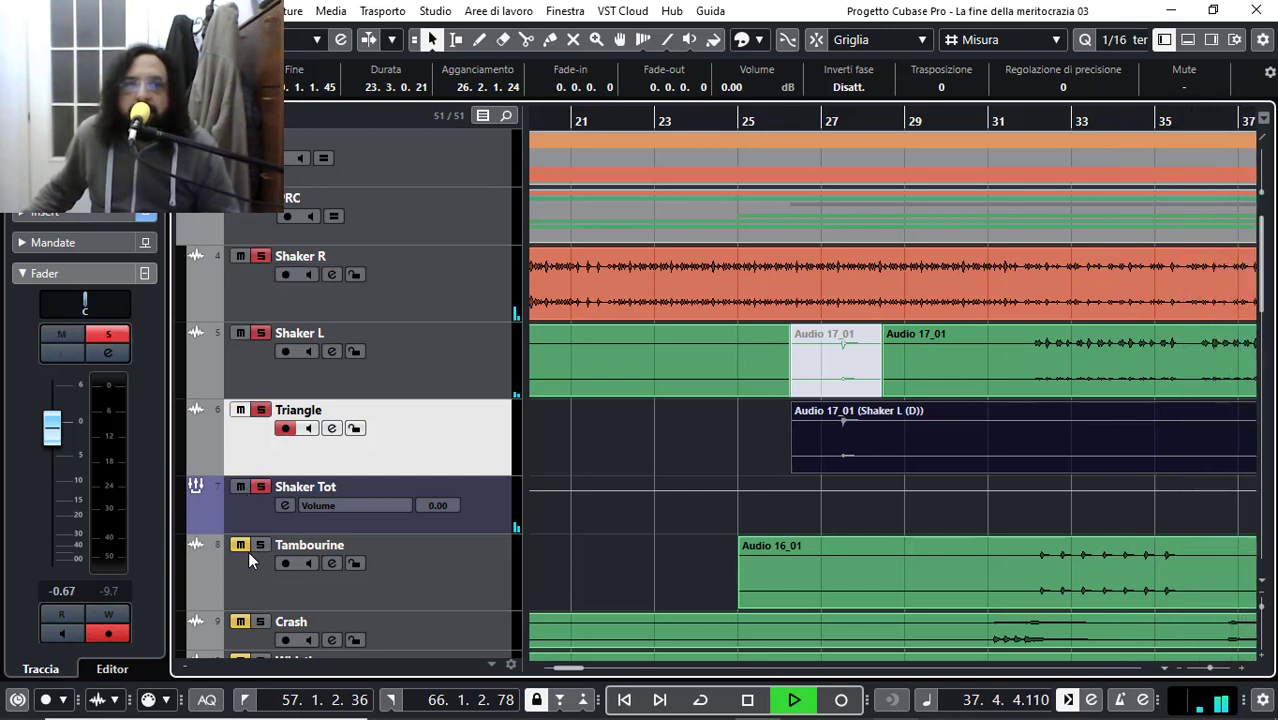
scroll(238, 605, down, 3)
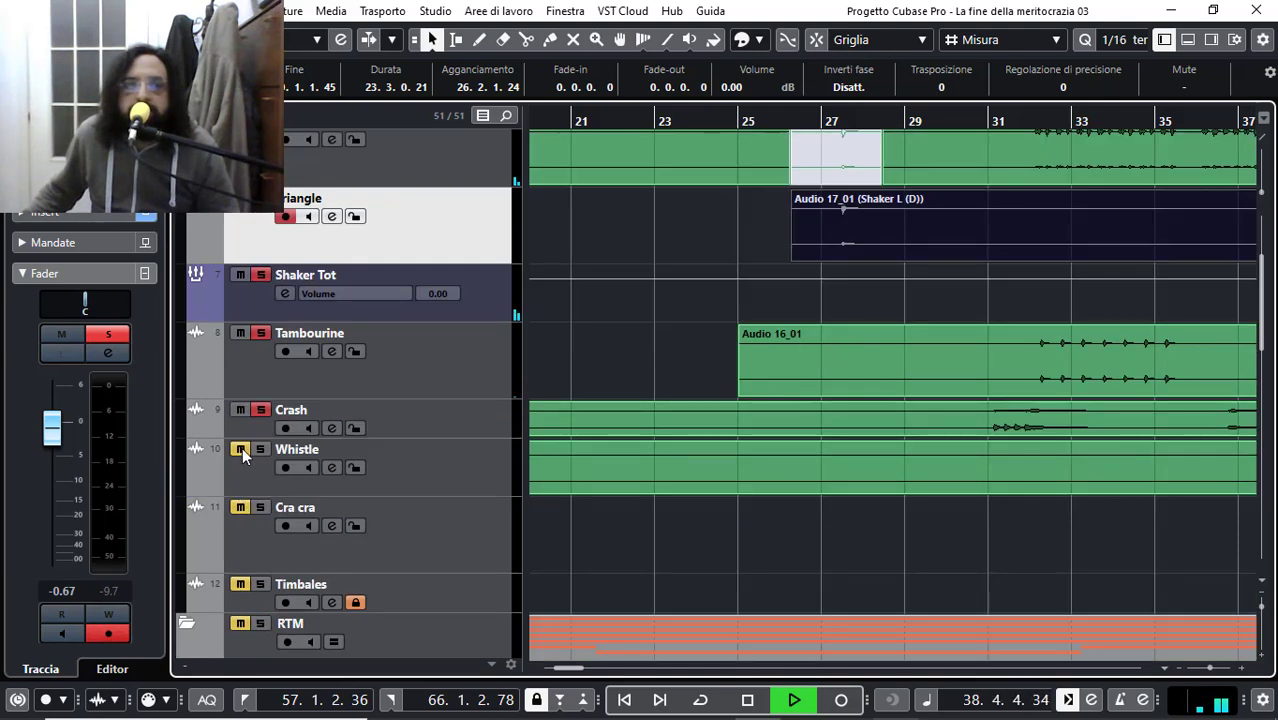
click(240, 584)
scroll(243, 581, down, 3)
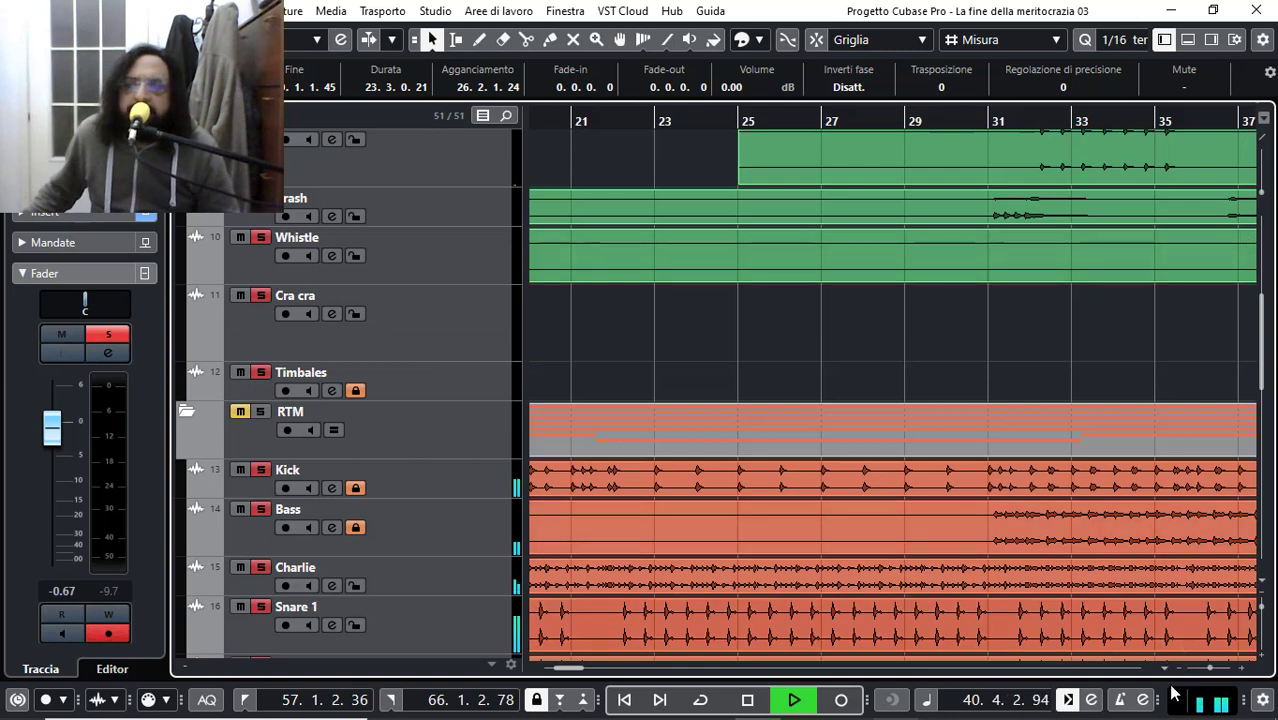
Step: Play from about bar 57 and set the Whistle track's volume to 0.44 dB
drag(1212, 673, 1205, 673)
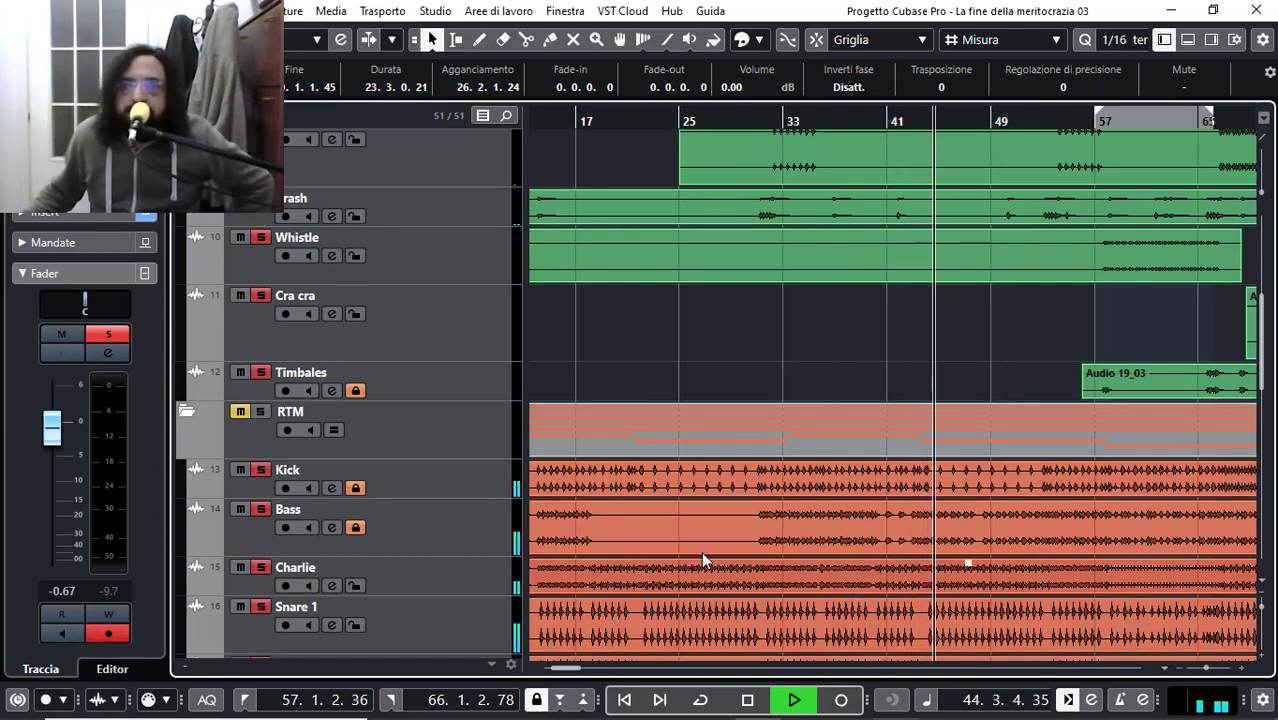
drag(1110, 120, 1102, 162)
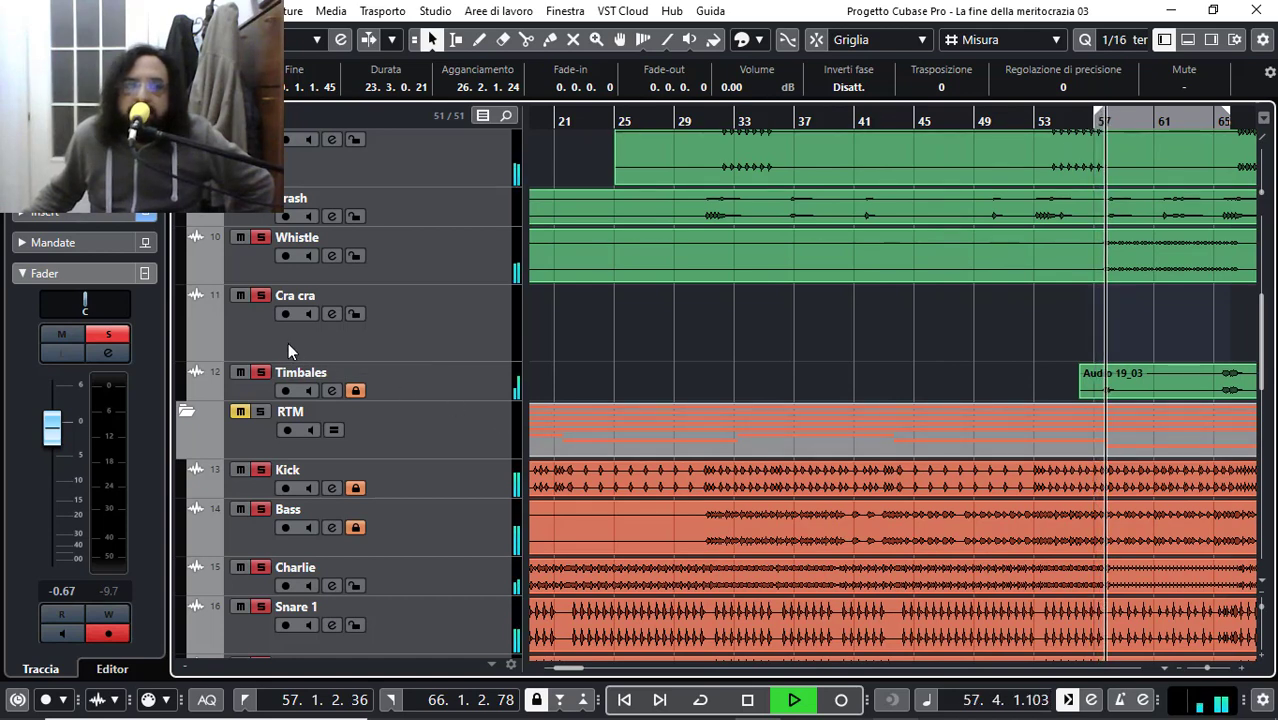
click(443, 256)
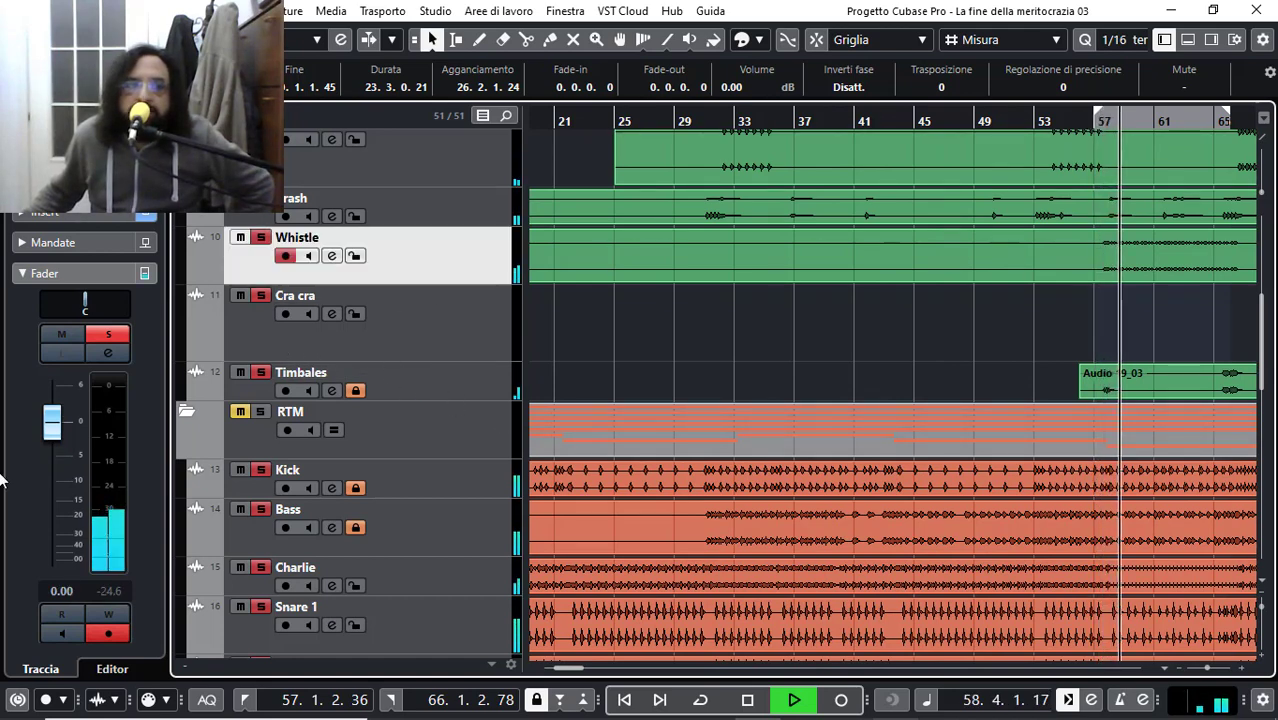
mouse_move(62, 422)
mouse_down()
mouse_move(72, 490)
mouse_move(79, 435)
mouse_up()
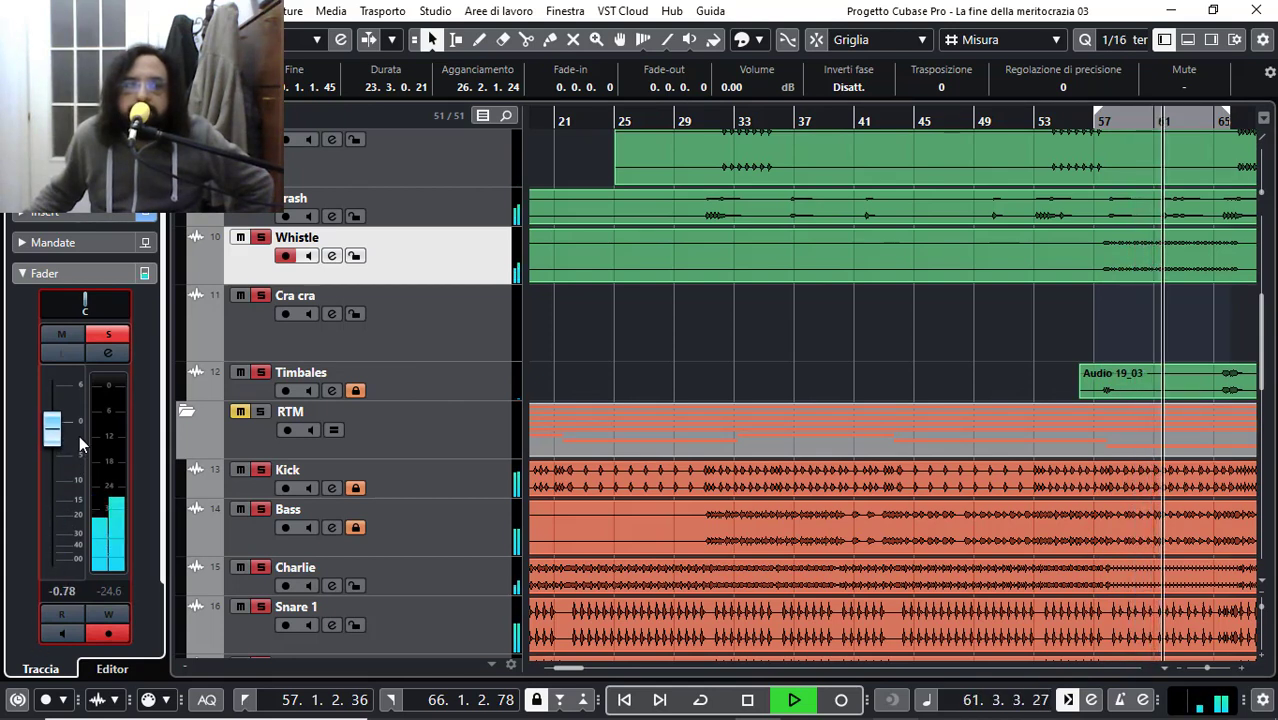
scroll(80, 435, up, 1)
scroll(84, 449, down, 1)
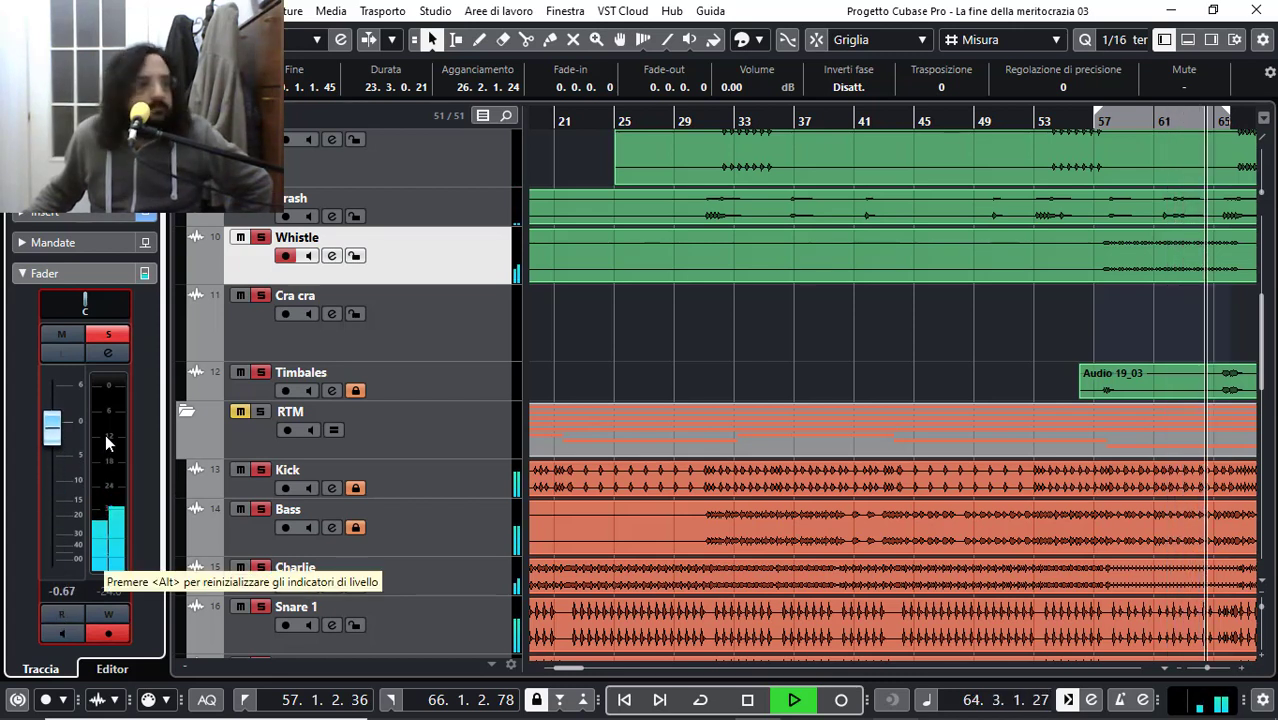
scroll(109, 440, up, 2)
scroll(110, 431, up, 3)
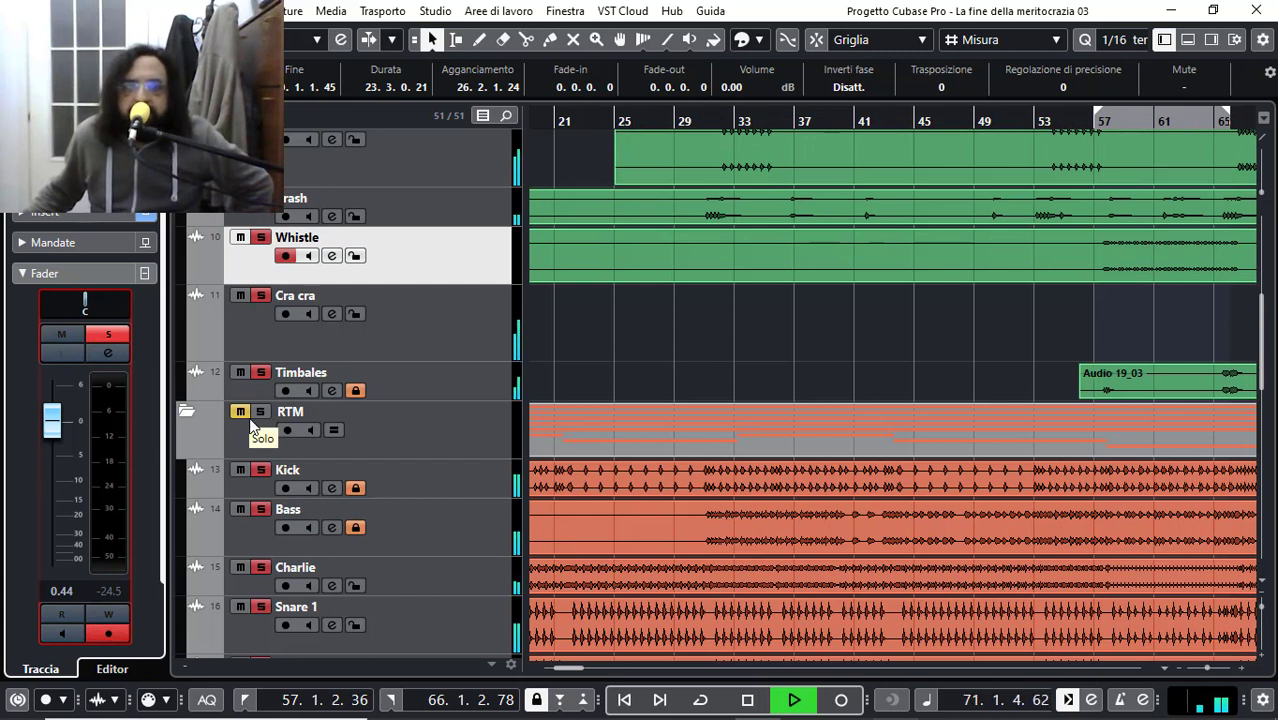
Step: Select the Cra cra track and move playback back to around bar 31
click(255, 323)
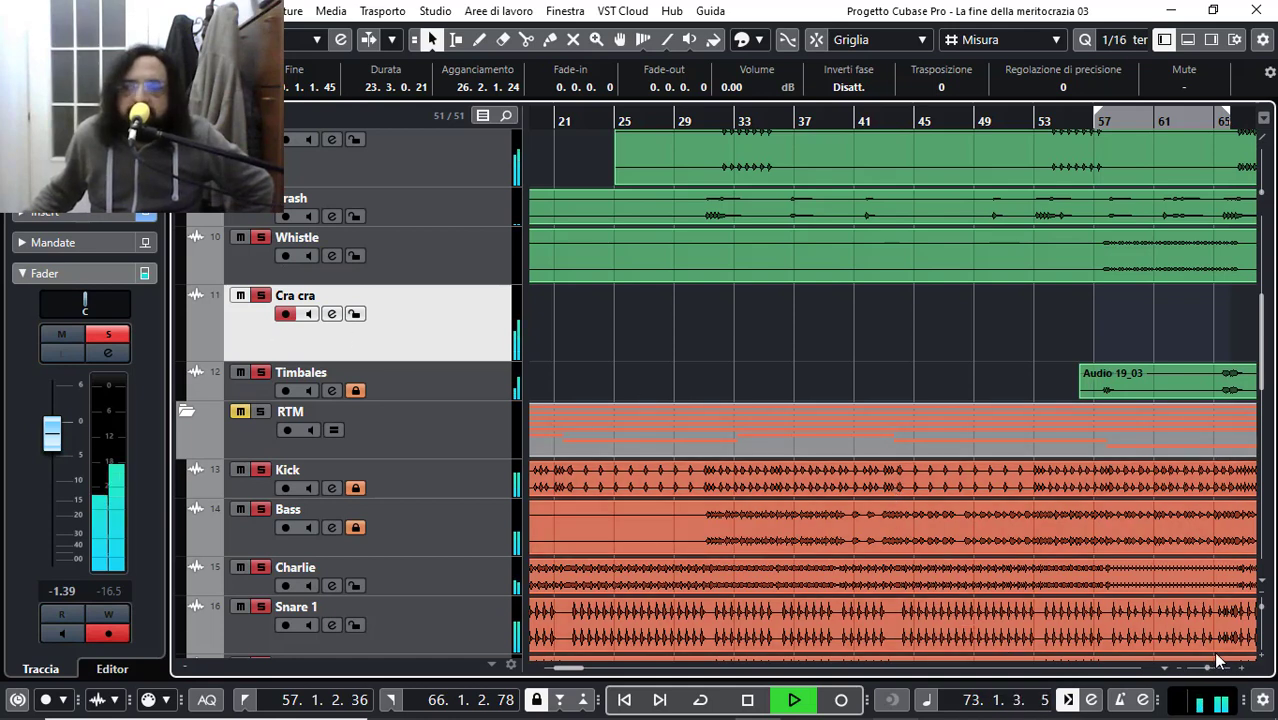
drag(1209, 666, 1204, 672)
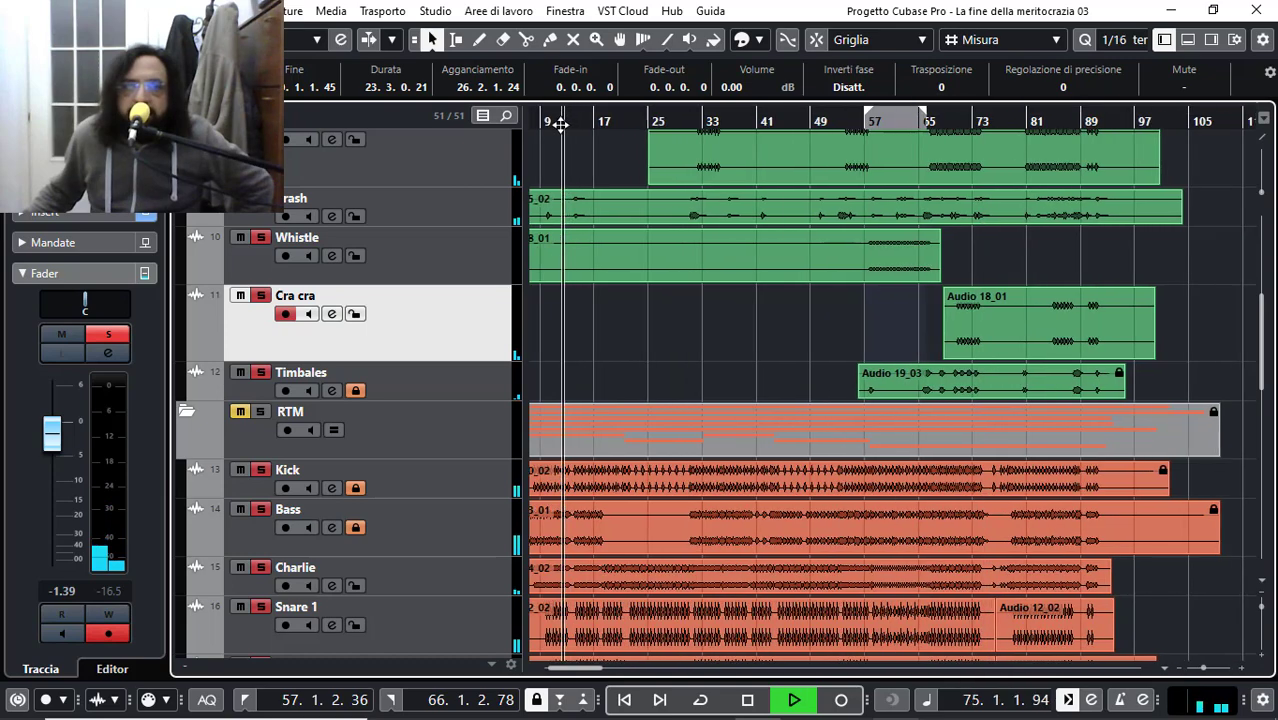
drag(560, 122, 560, 140)
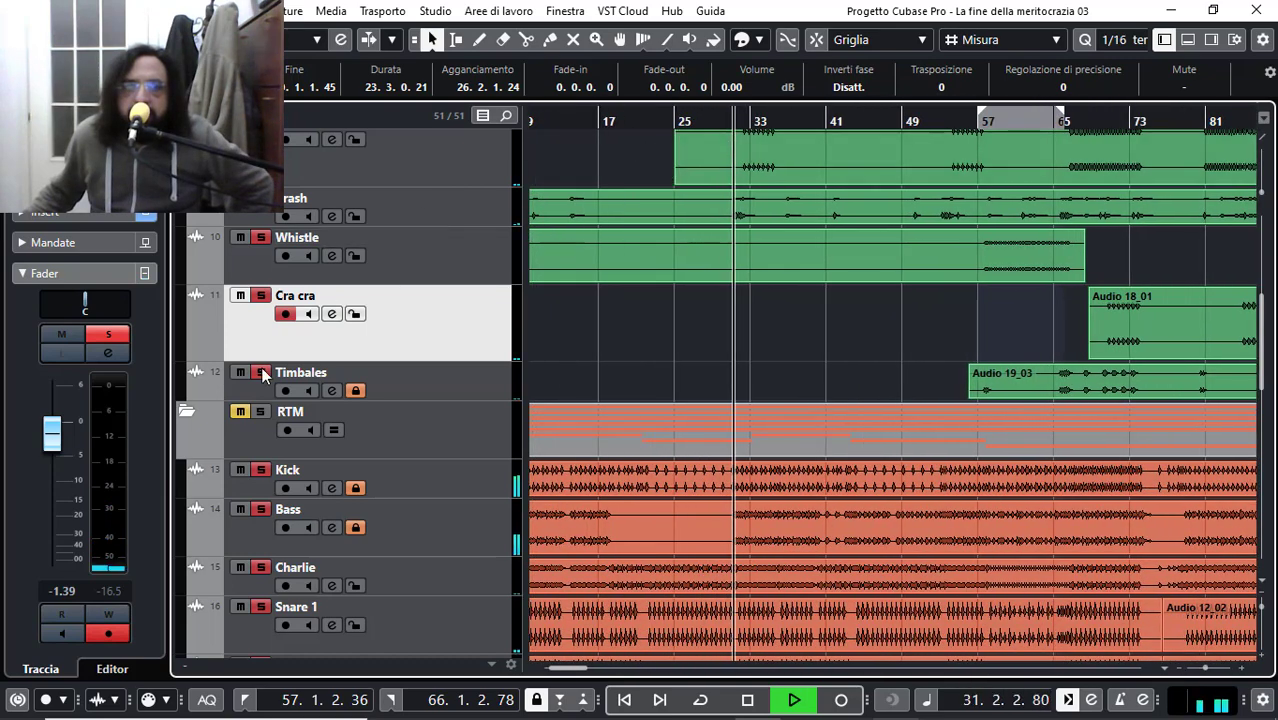
Step: Solo Piano 78, Piano, Gamelan, Fx, Trombone (D) and Organ in the HRM folder, and select the Organ track
scroll(258, 413, down, 6)
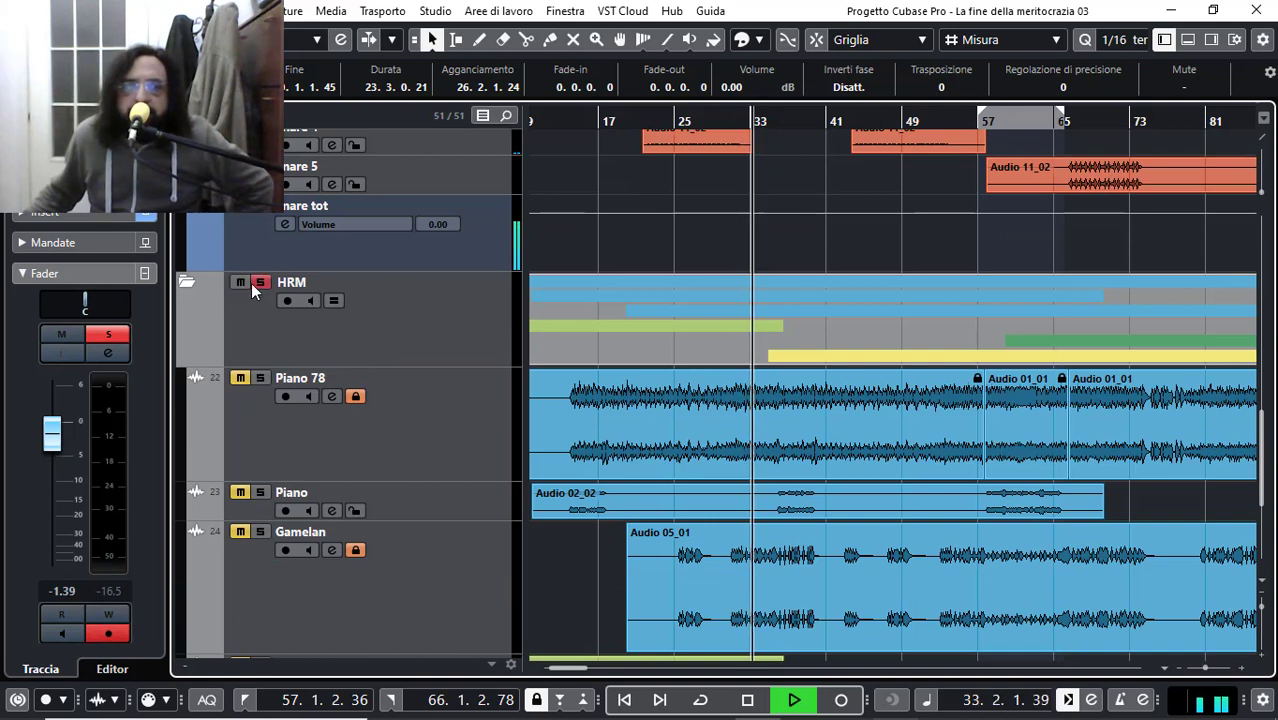
click(259, 380)
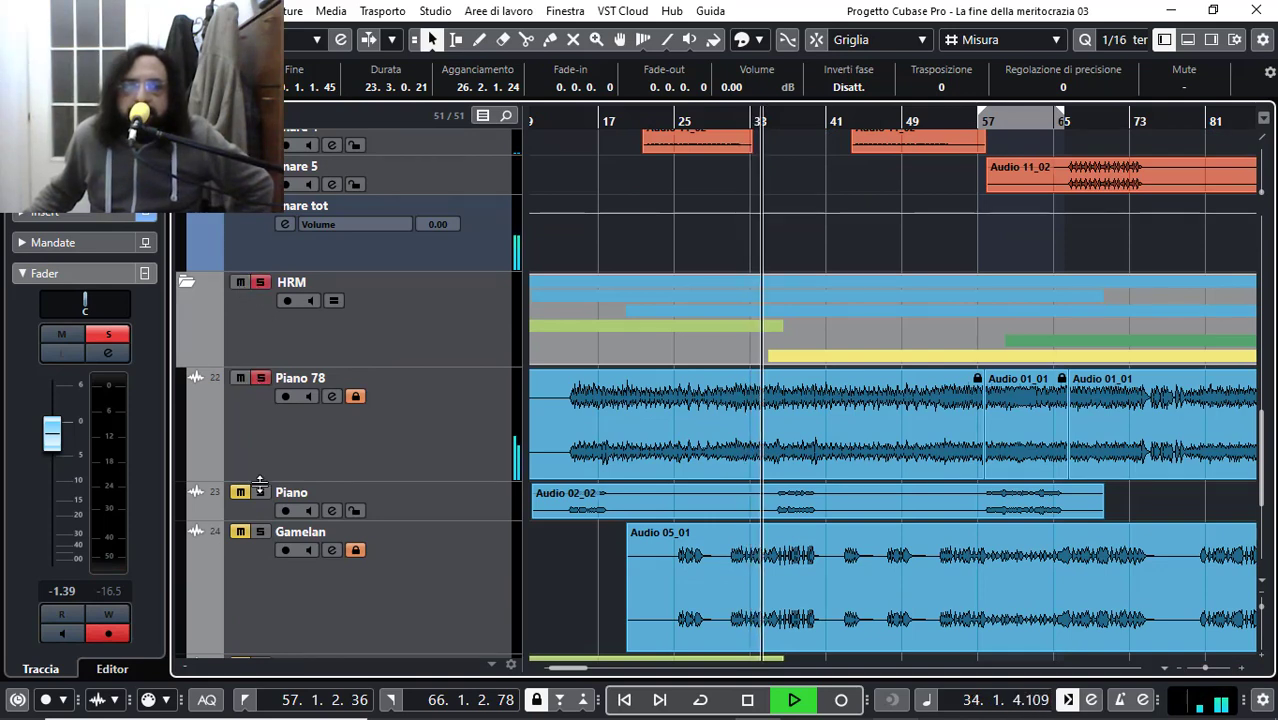
click(260, 492)
click(260, 531)
scroll(254, 545, down, 3)
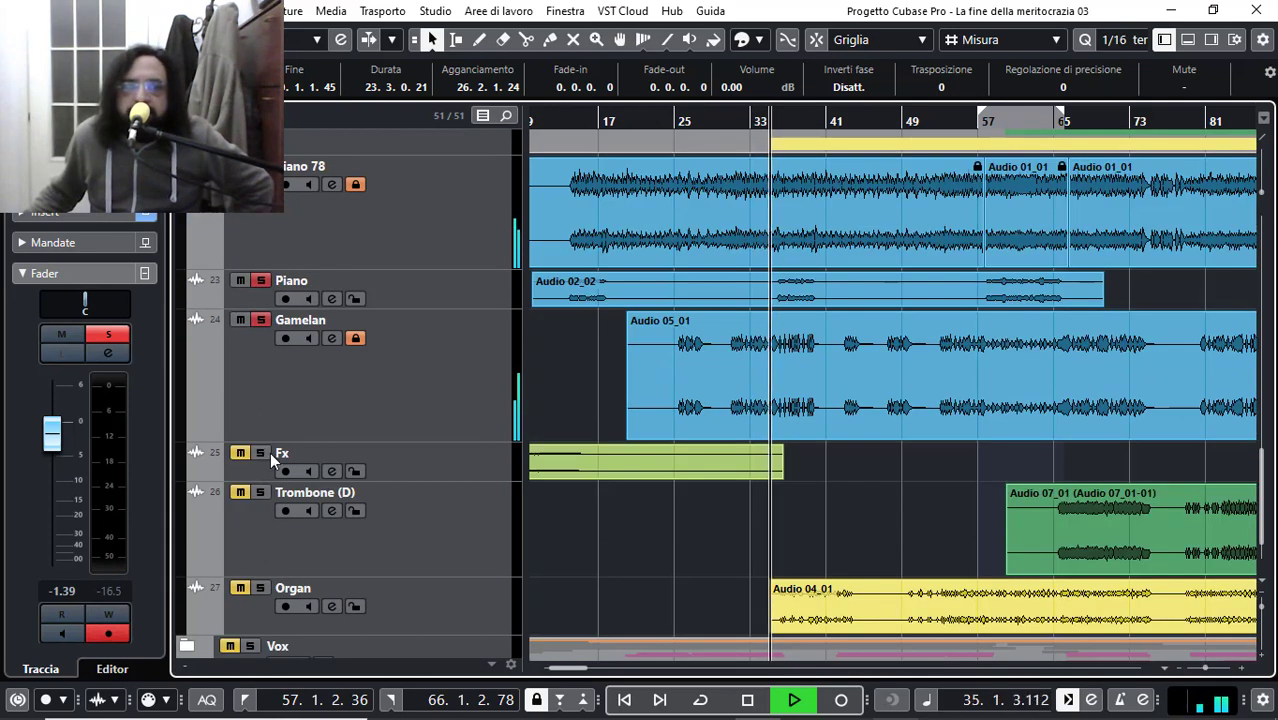
click(260, 453)
click(260, 590)
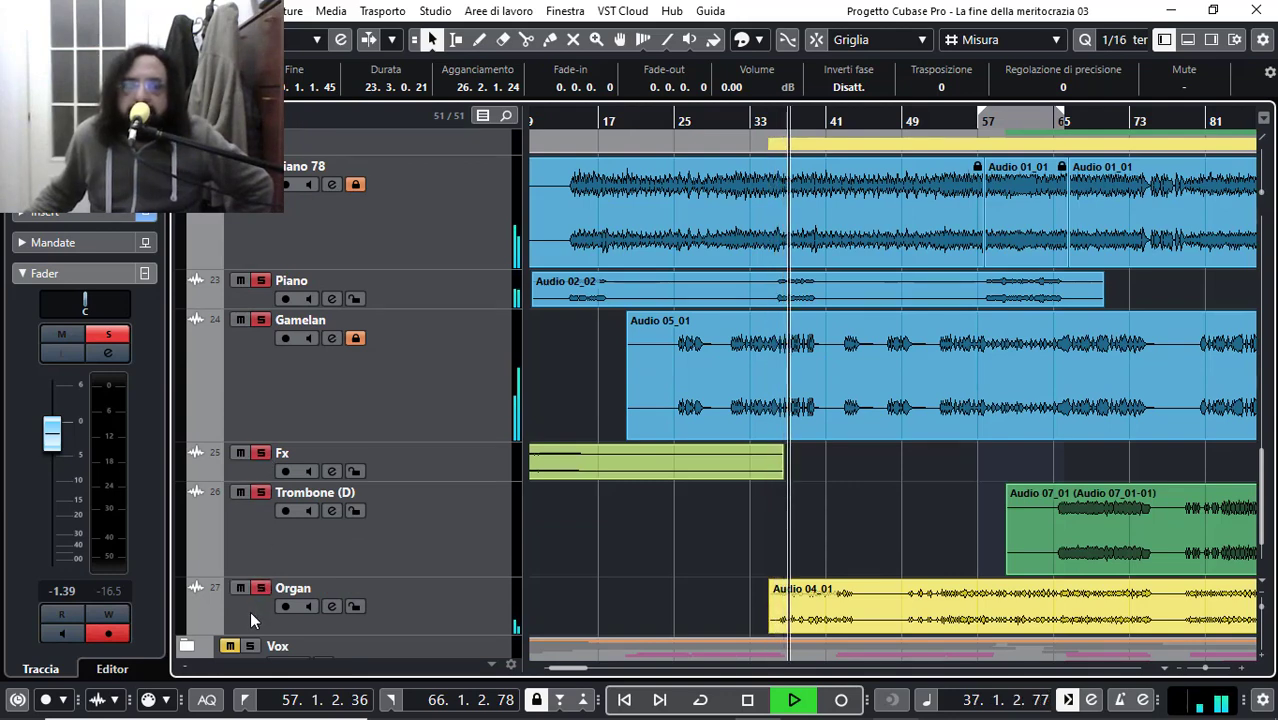
click(250, 611)
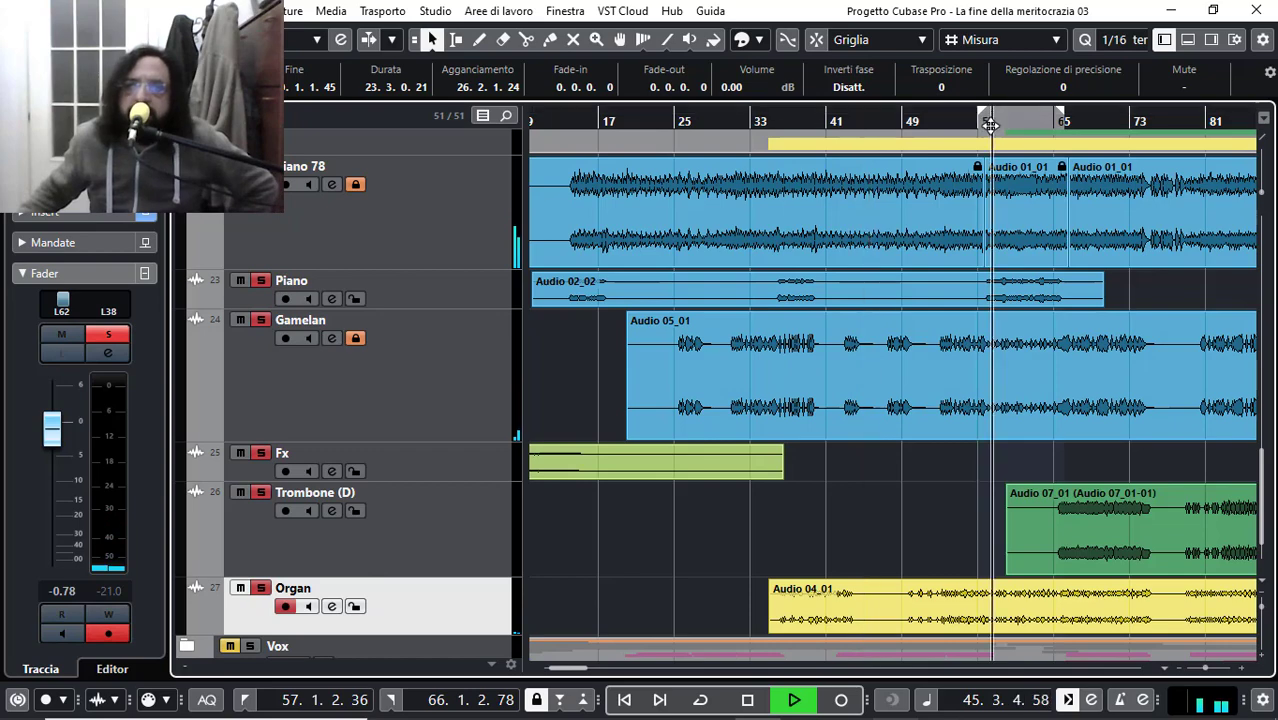
Step: Play from bar 57 and try raising the Piano track's volume to 0.44 dB
drag(982, 118, 954, 140)
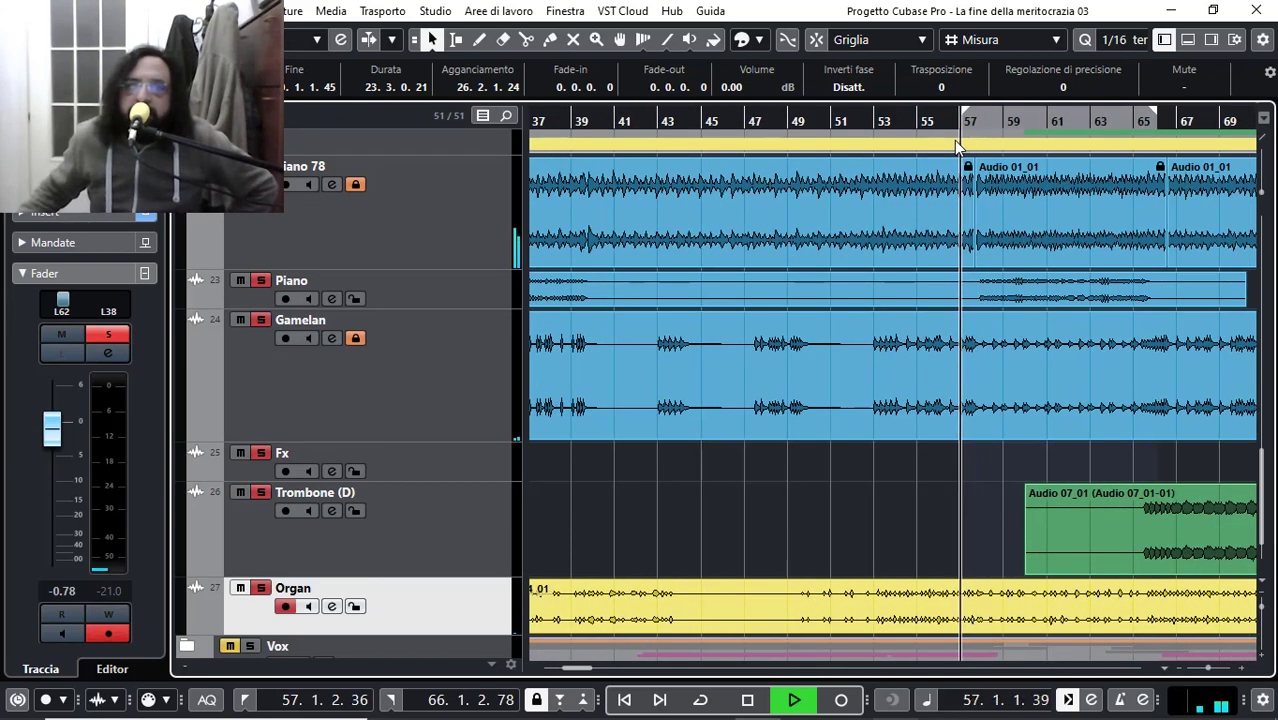
click(457, 302)
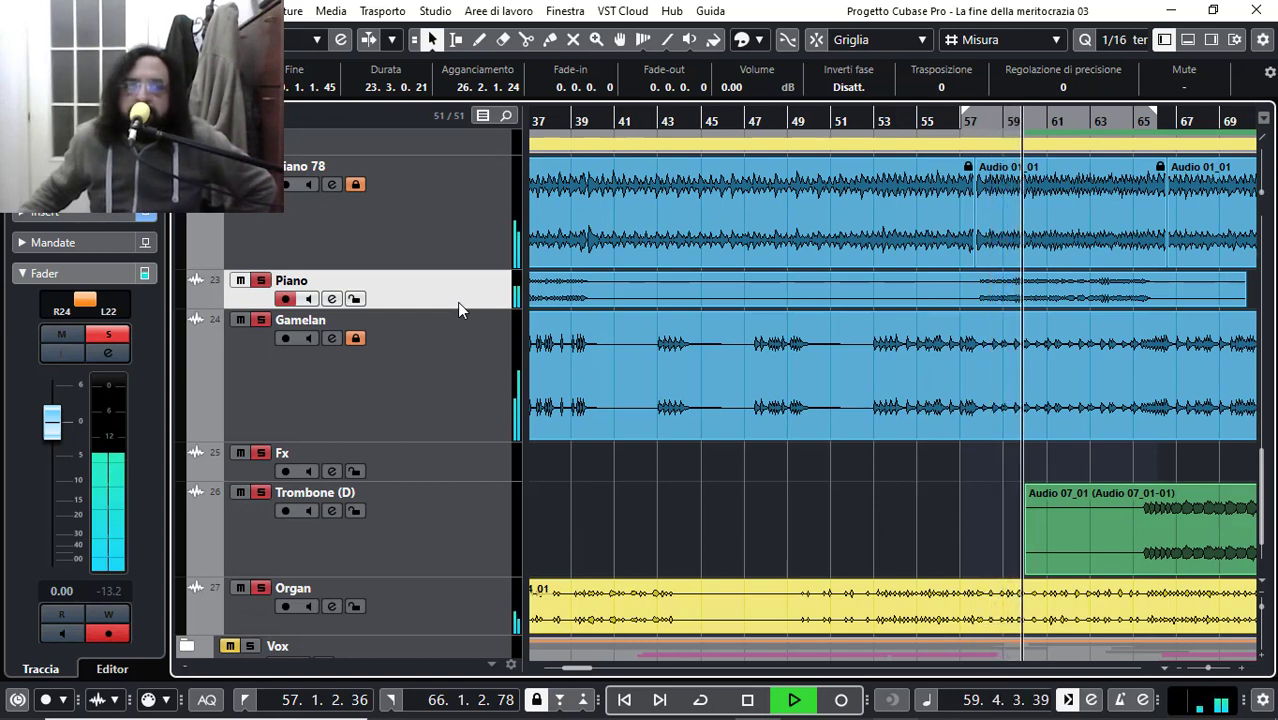
drag(50, 428, 62, 430)
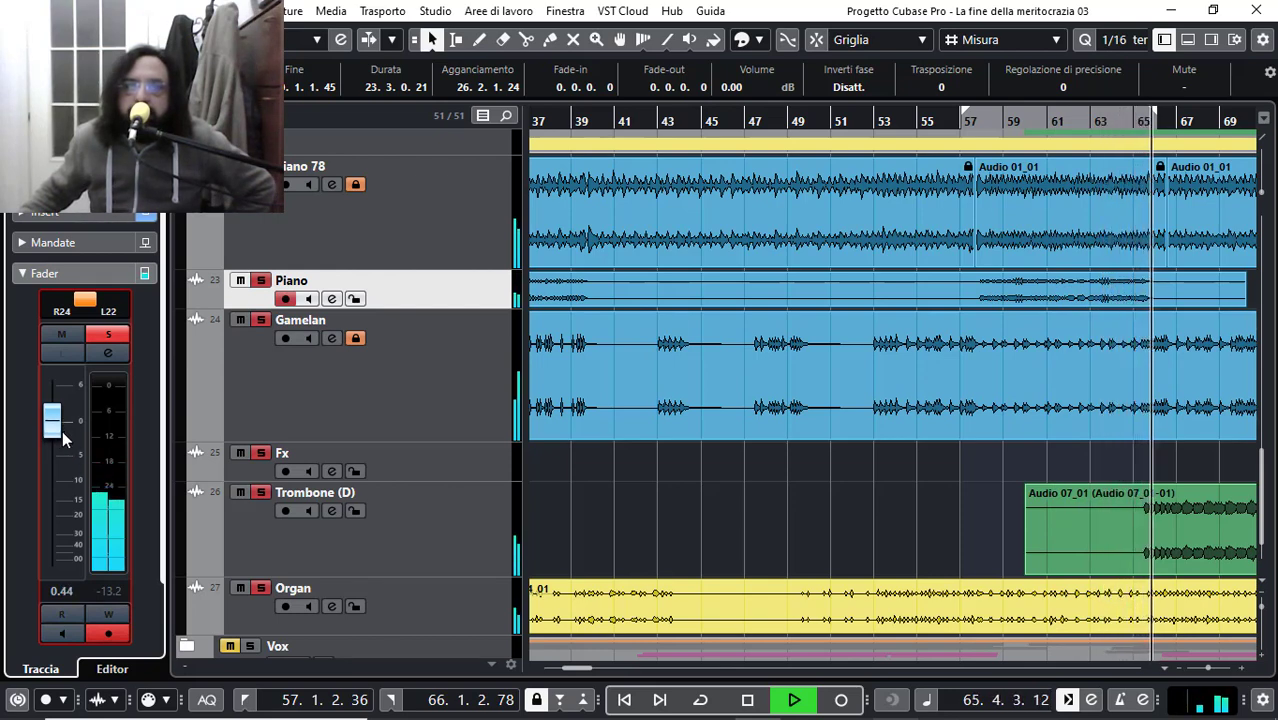
Step: Replay the section from bar 57 and reset the Piano track's volume to 0.00 dB
click(976, 121)
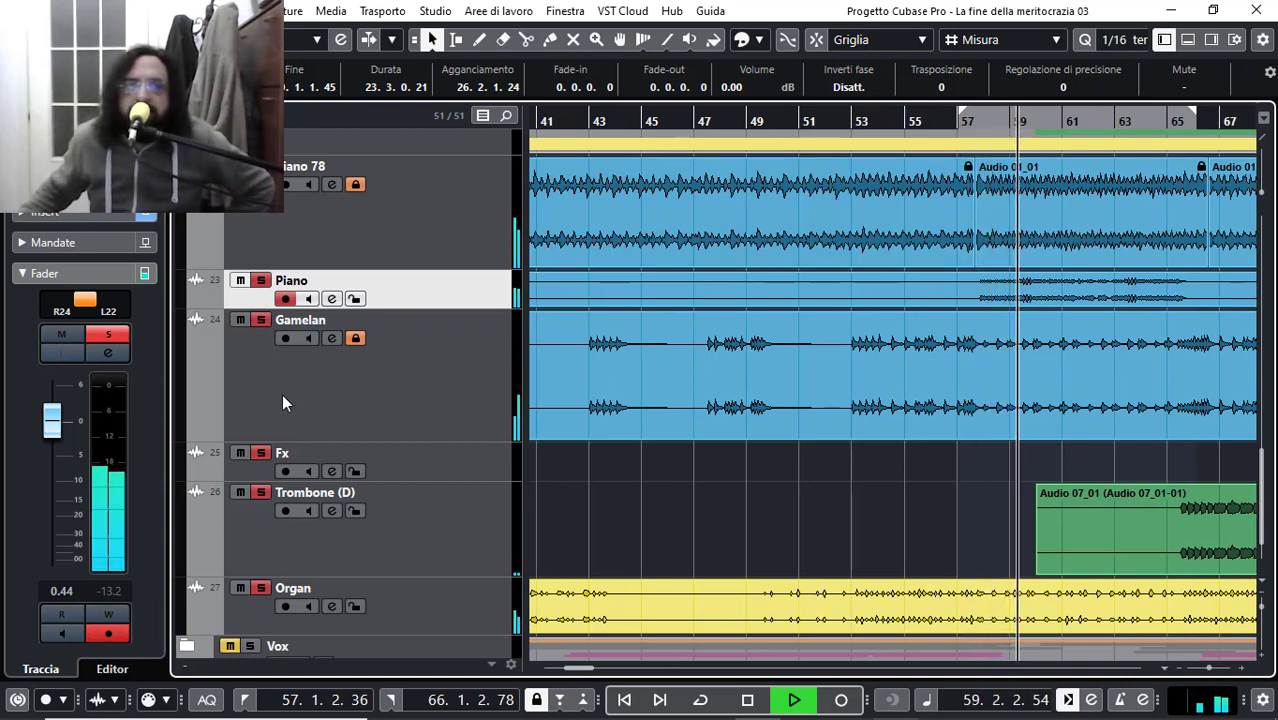
mouse_move(50, 424)
mouse_down()
mouse_move(51, 465)
mouse_move(62, 435)
mouse_up()
ctrl+click(65, 426)
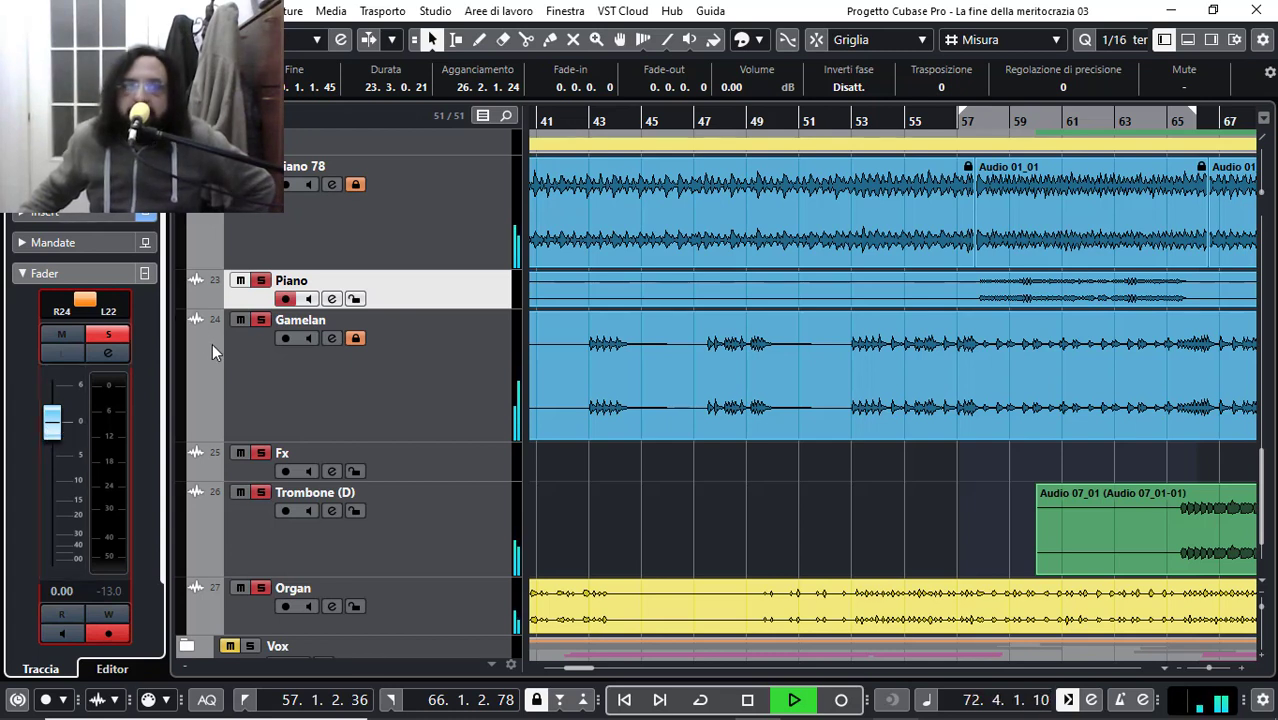
Step: Expand the Vox folder and select the MIDI 02 track below Coro 1
scroll(212, 343, down, 2)
click(188, 574)
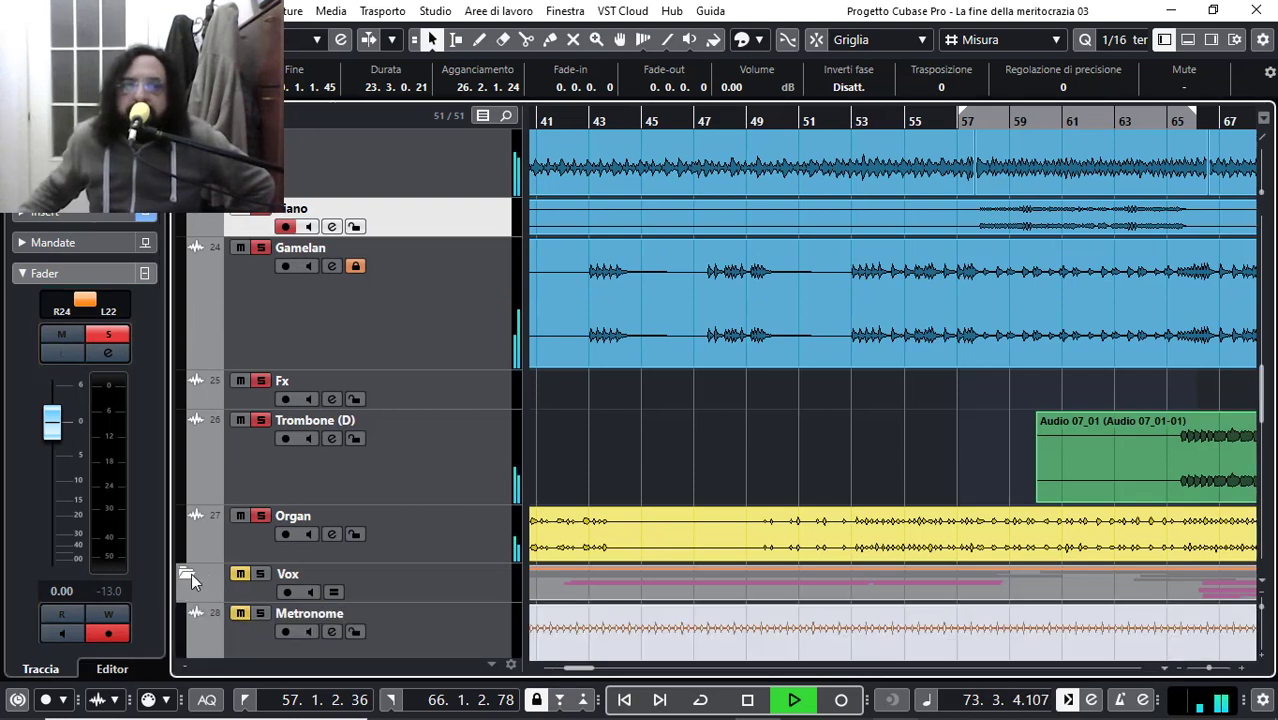
scroll(191, 573, down, 6)
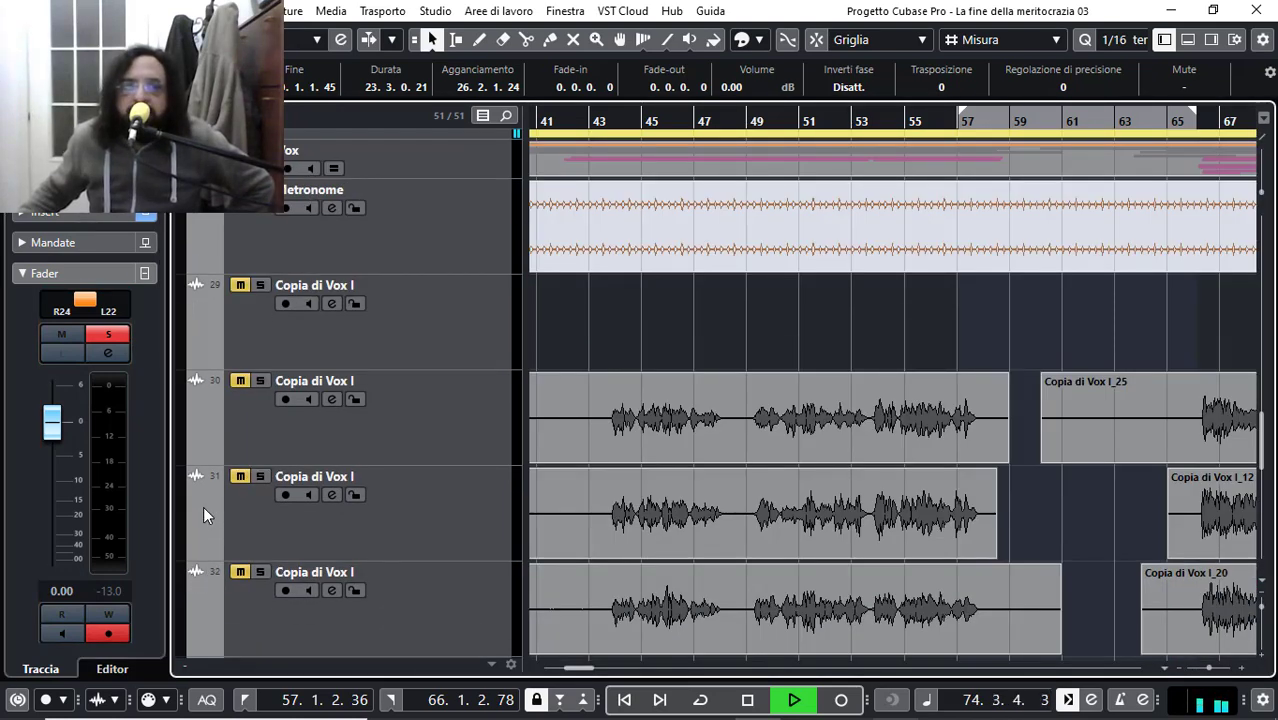
scroll(203, 508, down, 4)
scroll(203, 506, down, 3)
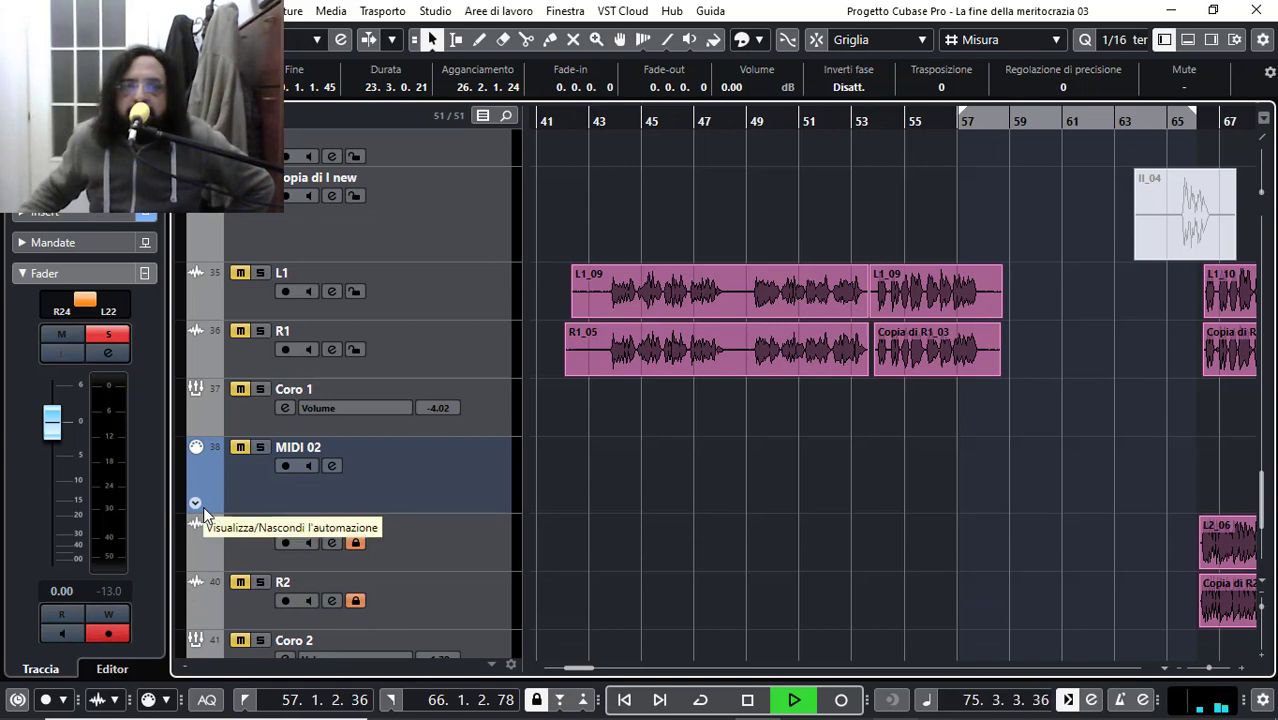
scroll(203, 506, down, 3)
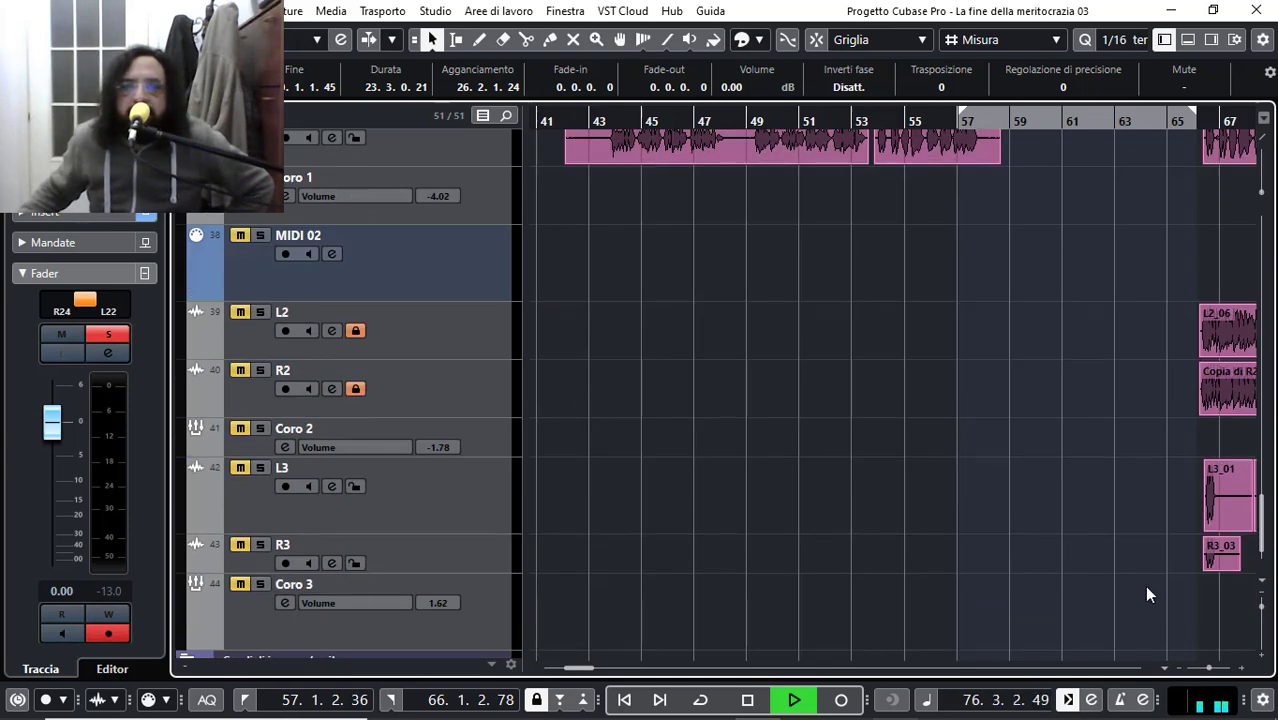
drag(1210, 672, 1200, 676)
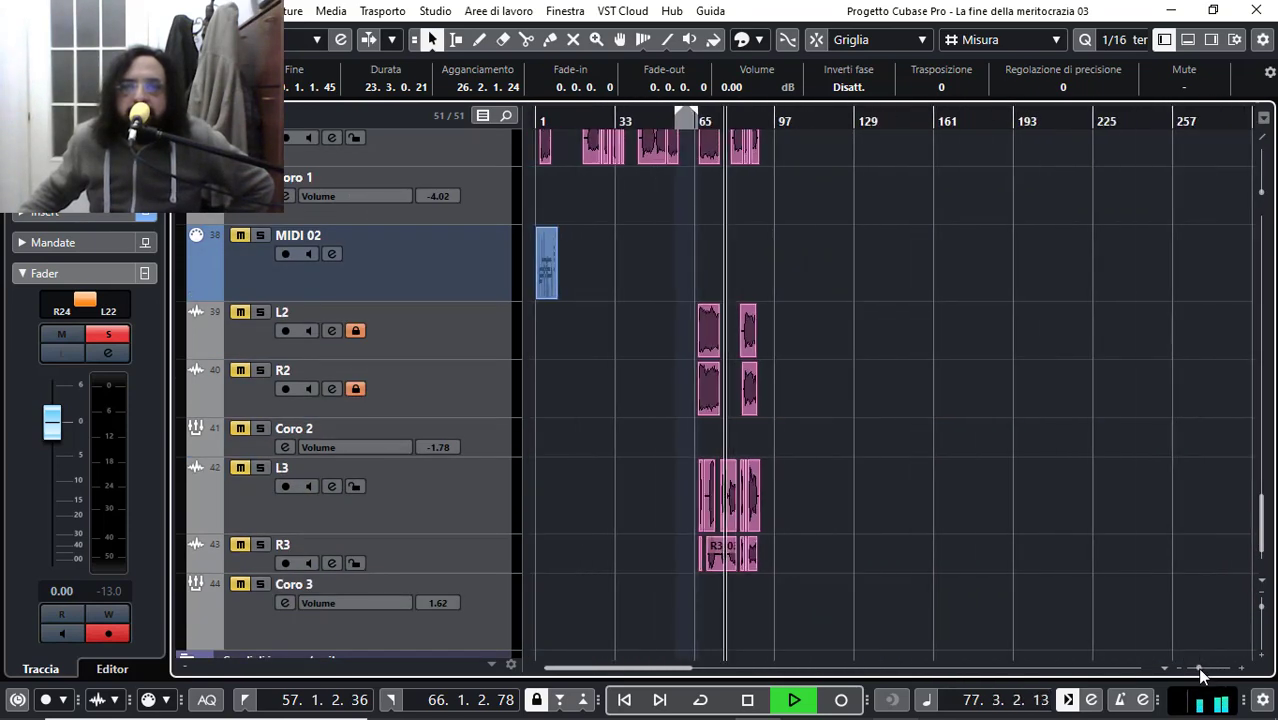
click(483, 260)
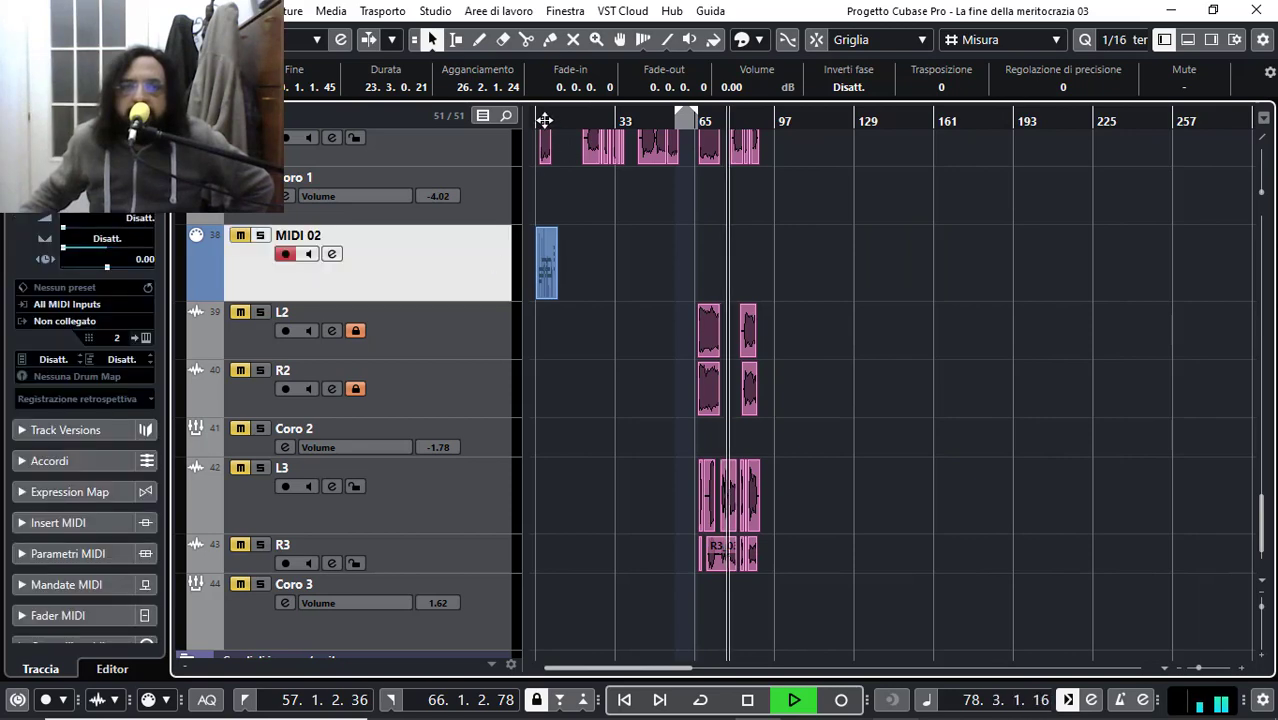
Step: Play from the song's start and inspect Coro 1's channel settings, browsing the Antares plug-ins available for an empty insert slot
drag(544, 119, 498, 154)
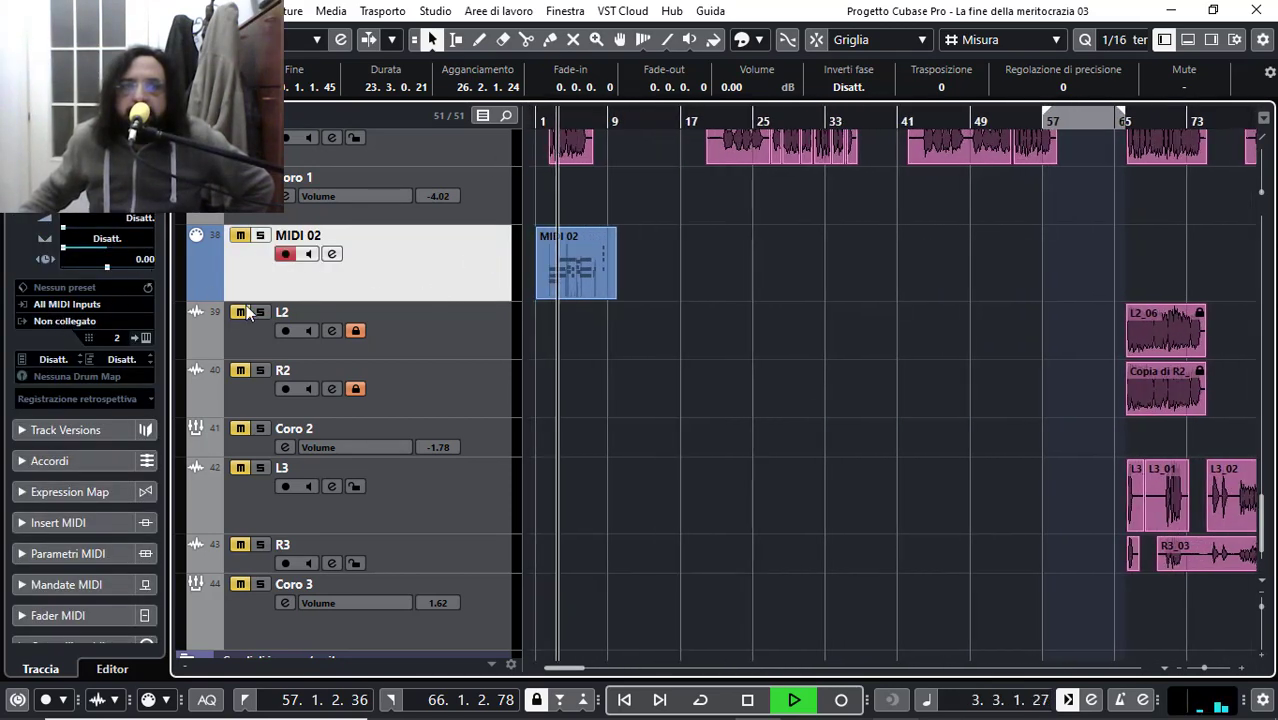
click(255, 214)
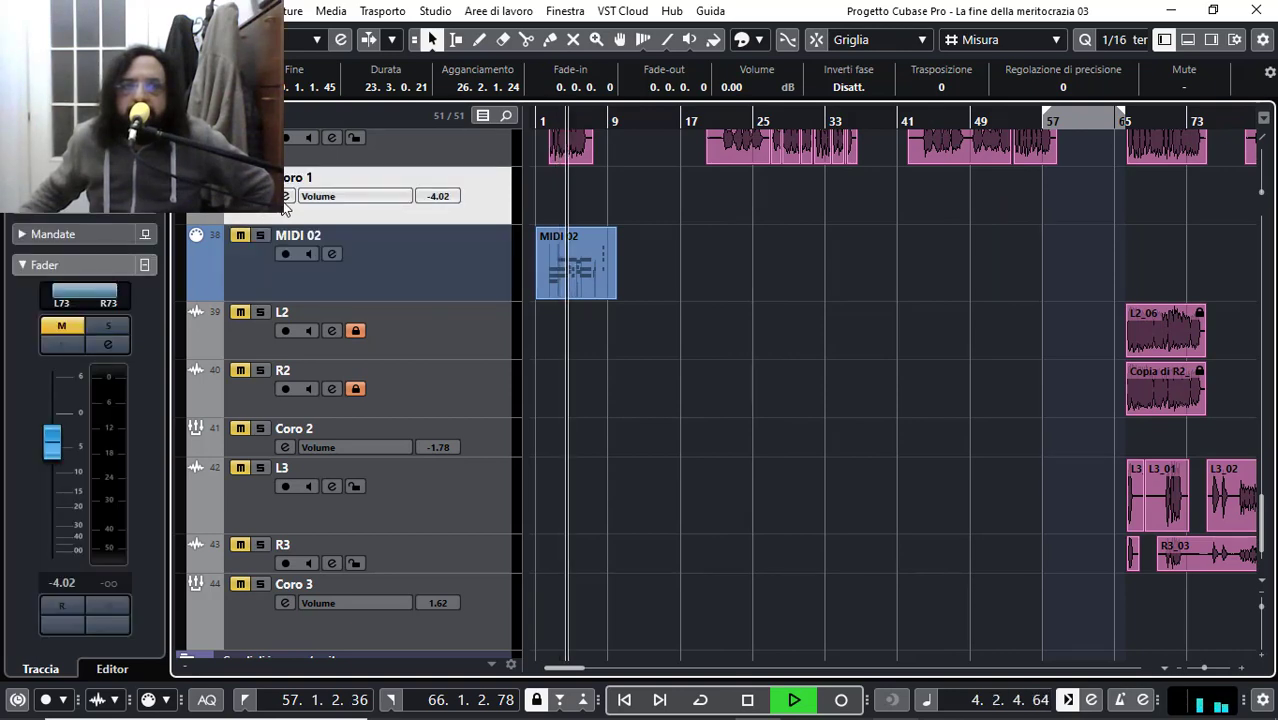
click(284, 199)
click(194, 357)
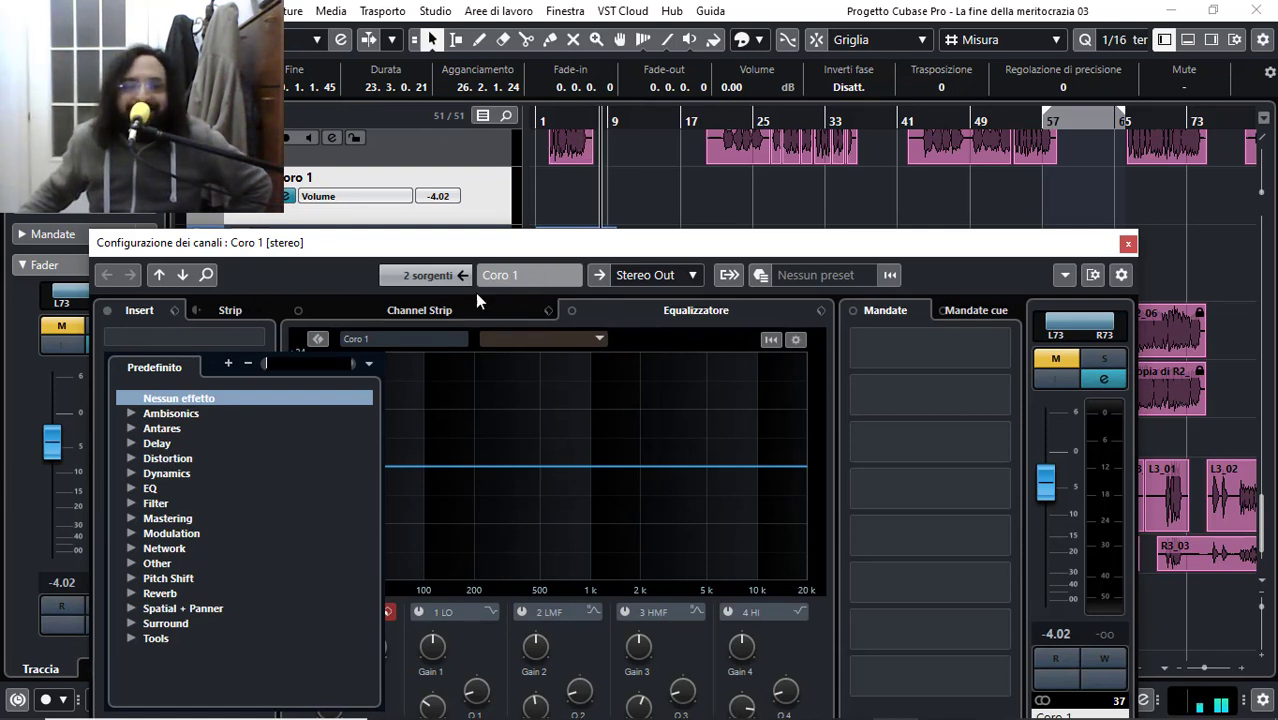
click(175, 432)
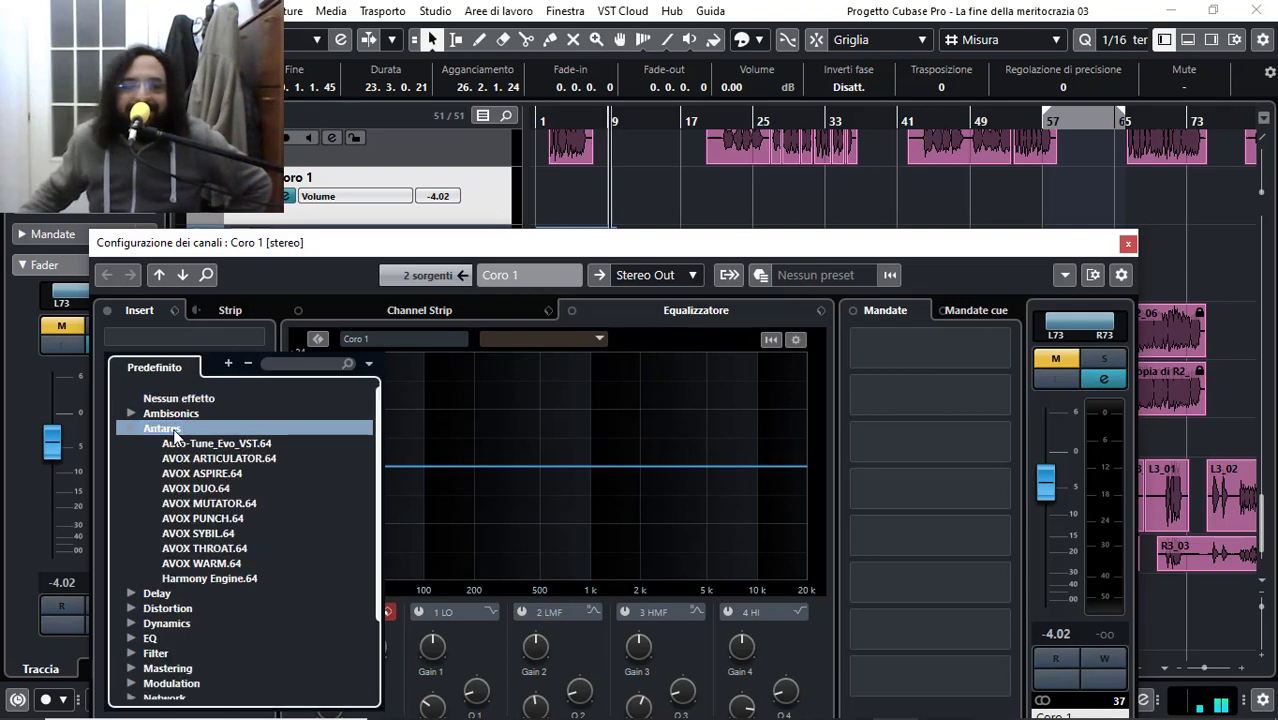
click(175, 433)
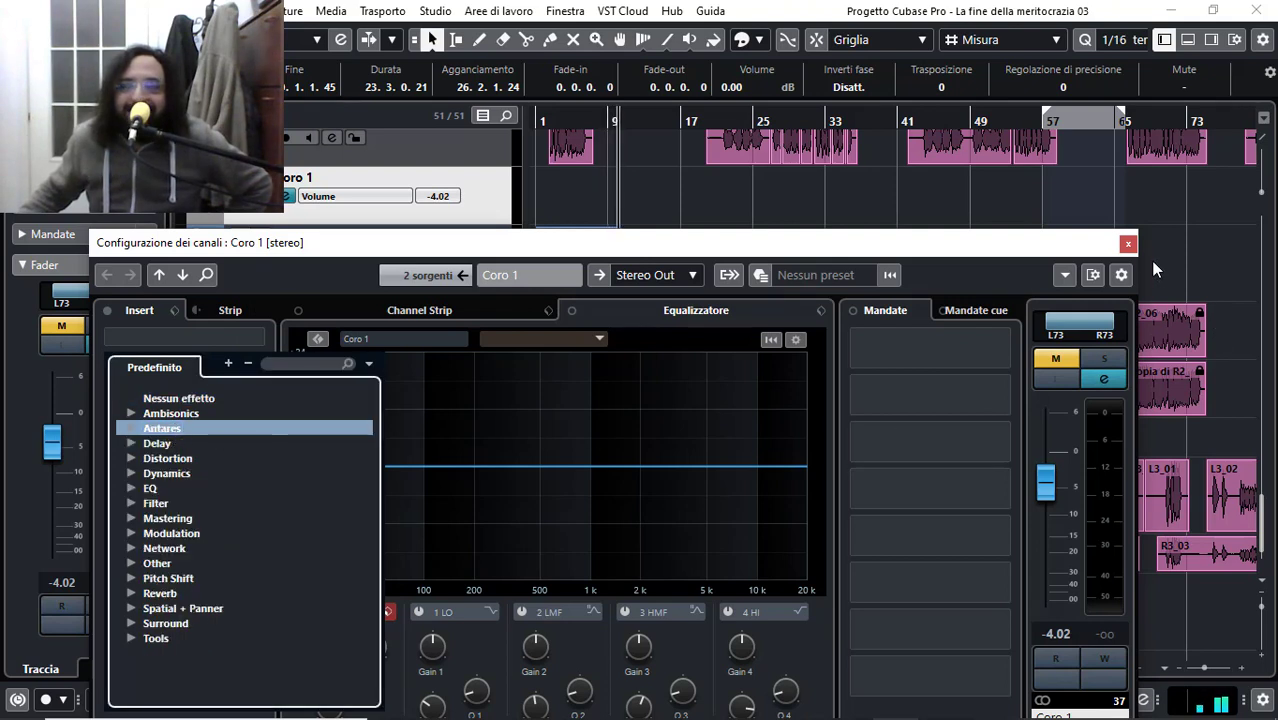
click(1129, 244)
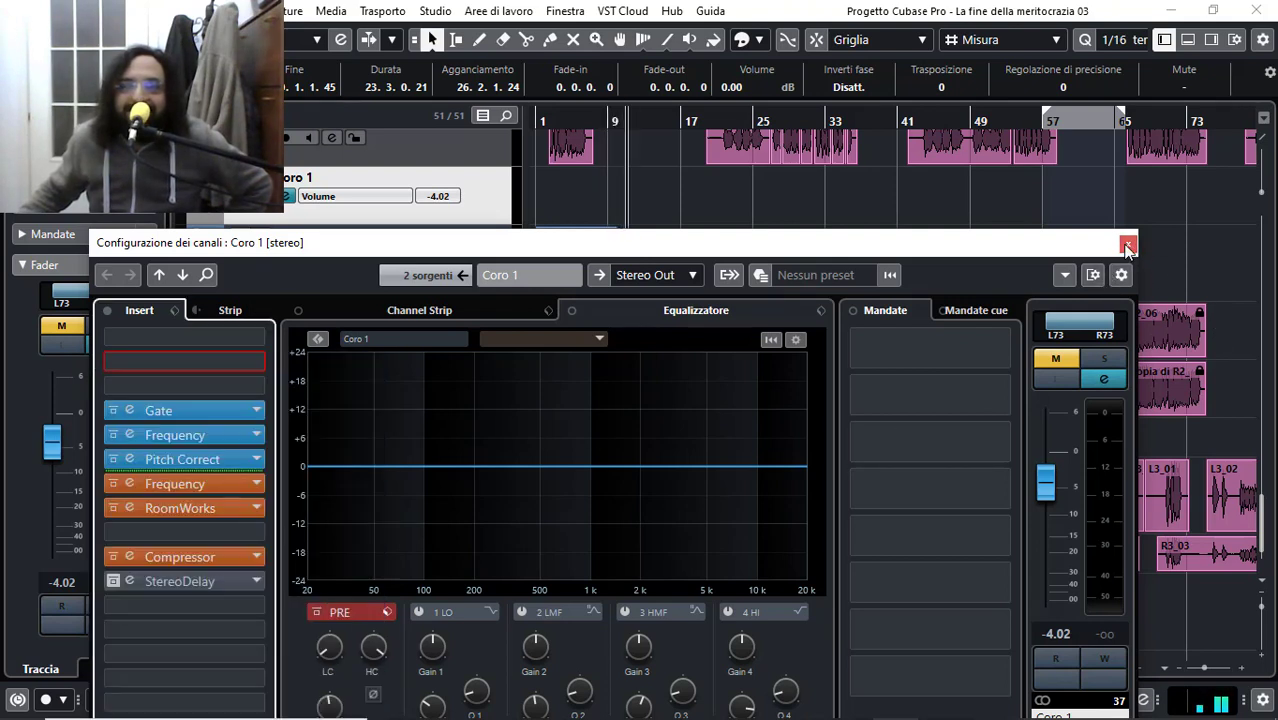
click(1127, 245)
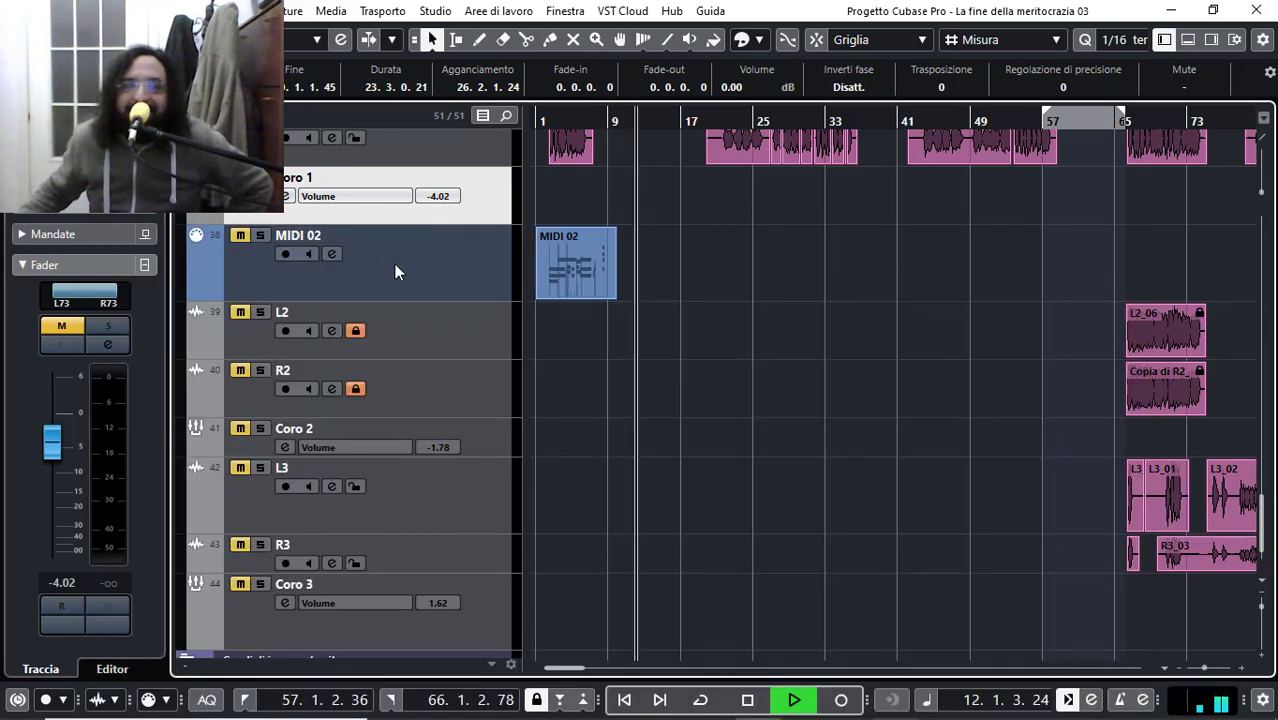
click(421, 275)
right_click(421, 275)
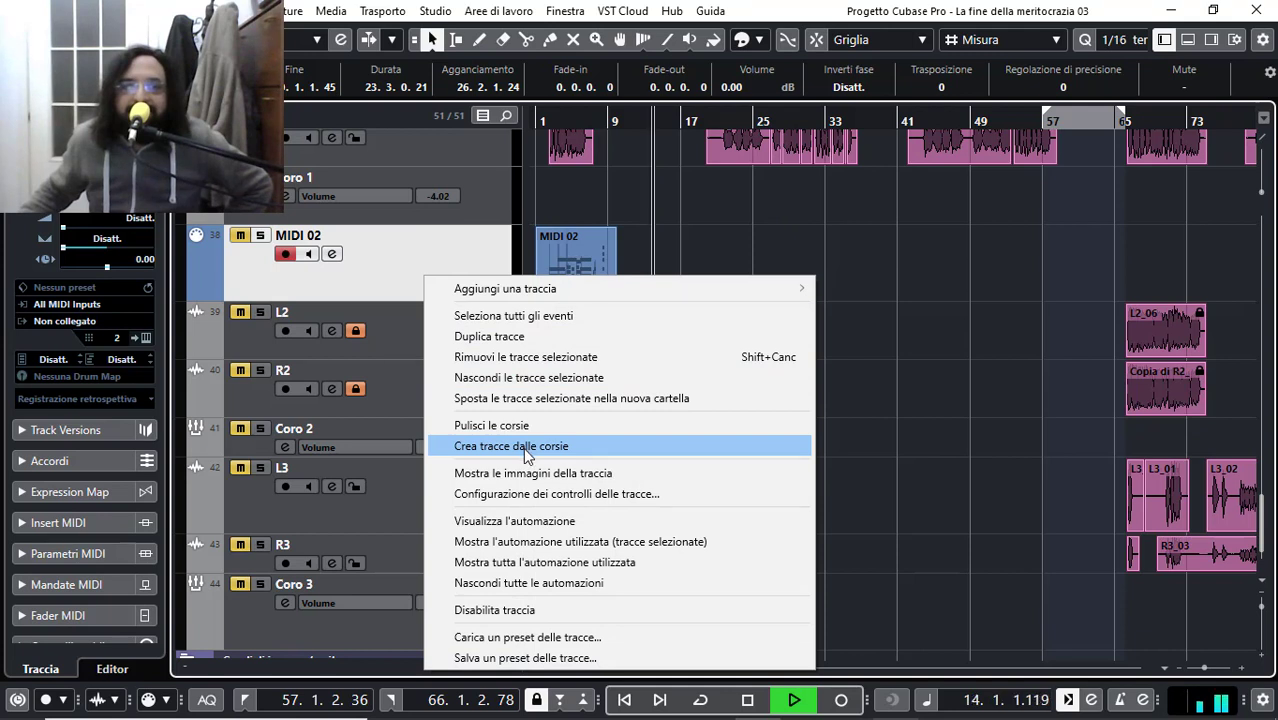
click(445, 257)
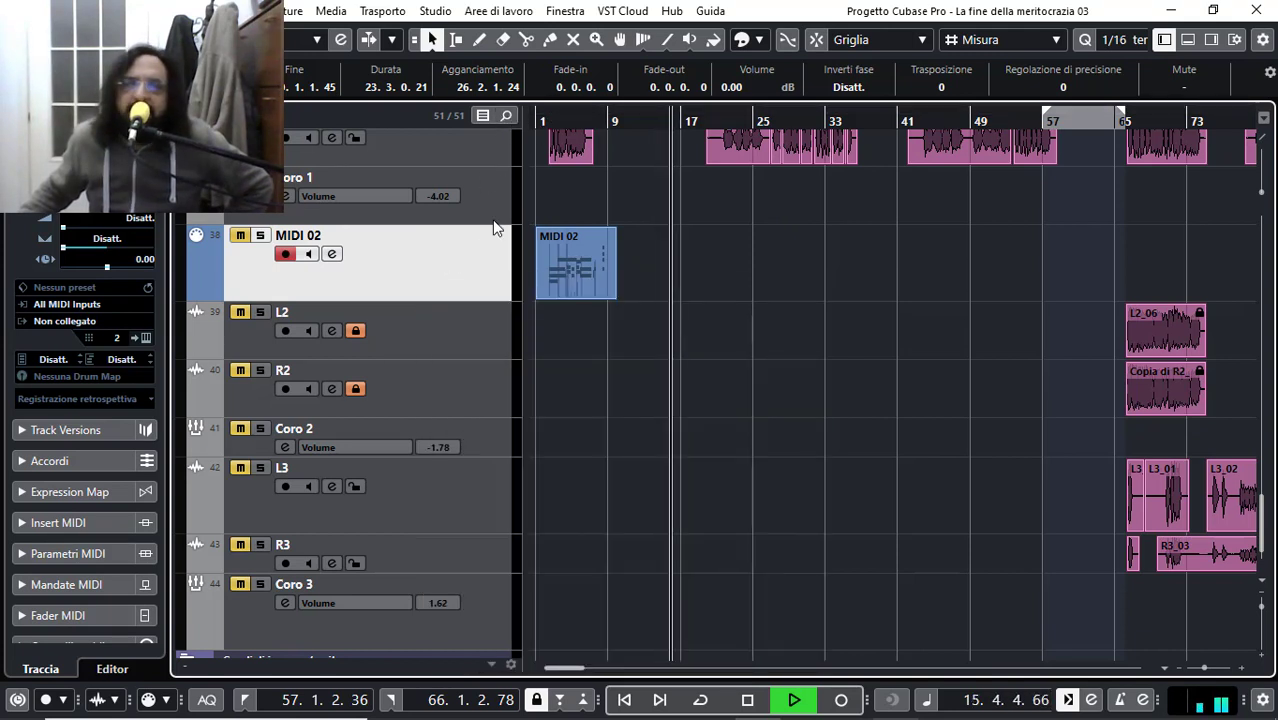
click(256, 430)
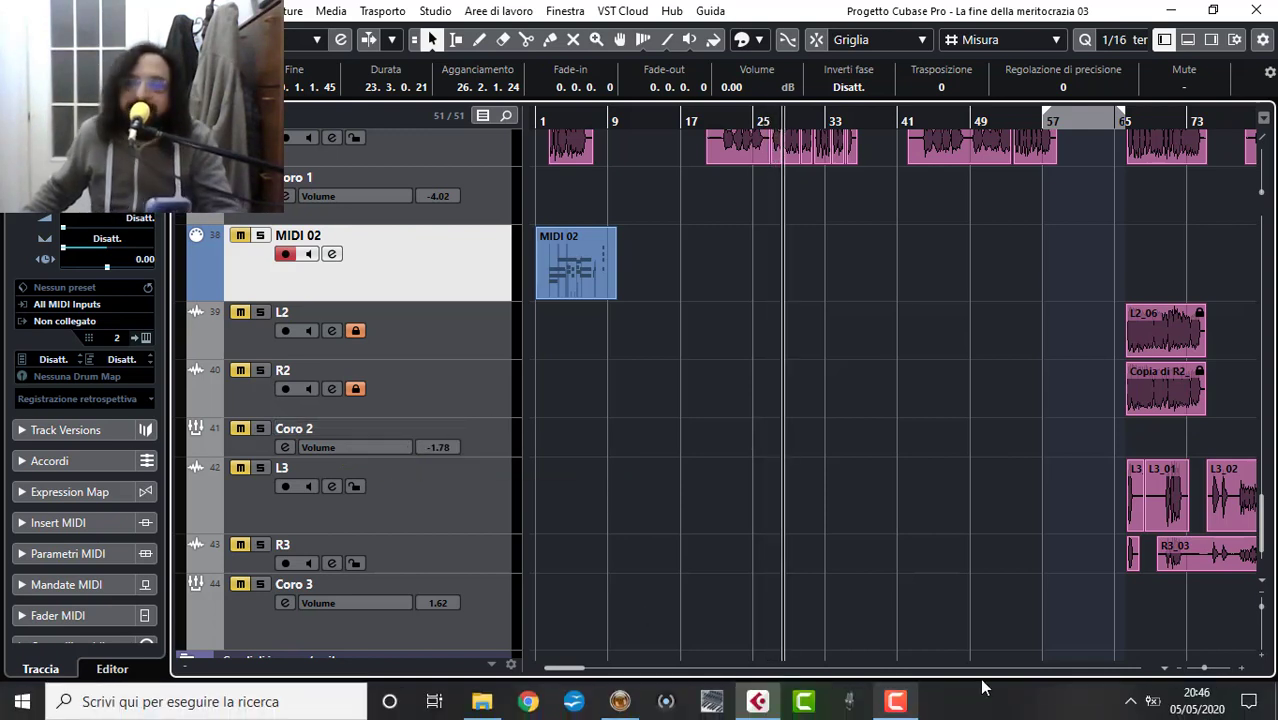
click(903, 683)
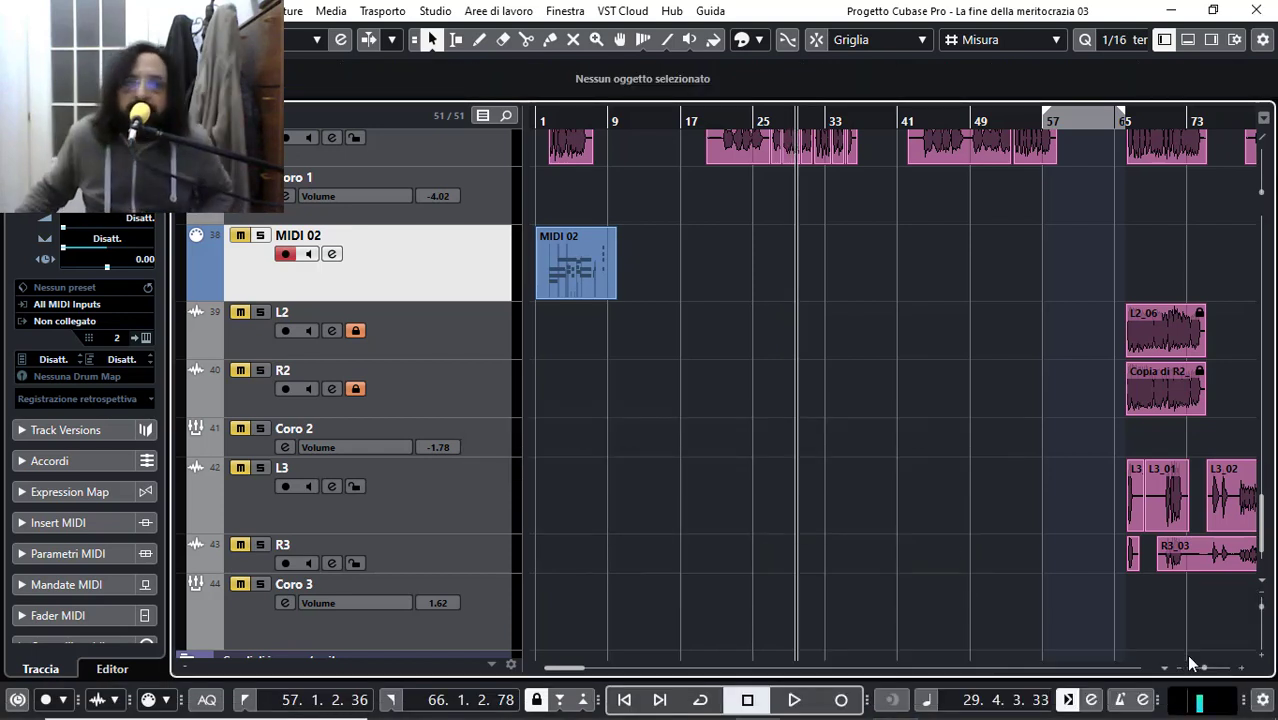
Step: Resume playback, select the Piano track in the HRM folder, and listen to the harmonic tracks from about bar 36
key(space)
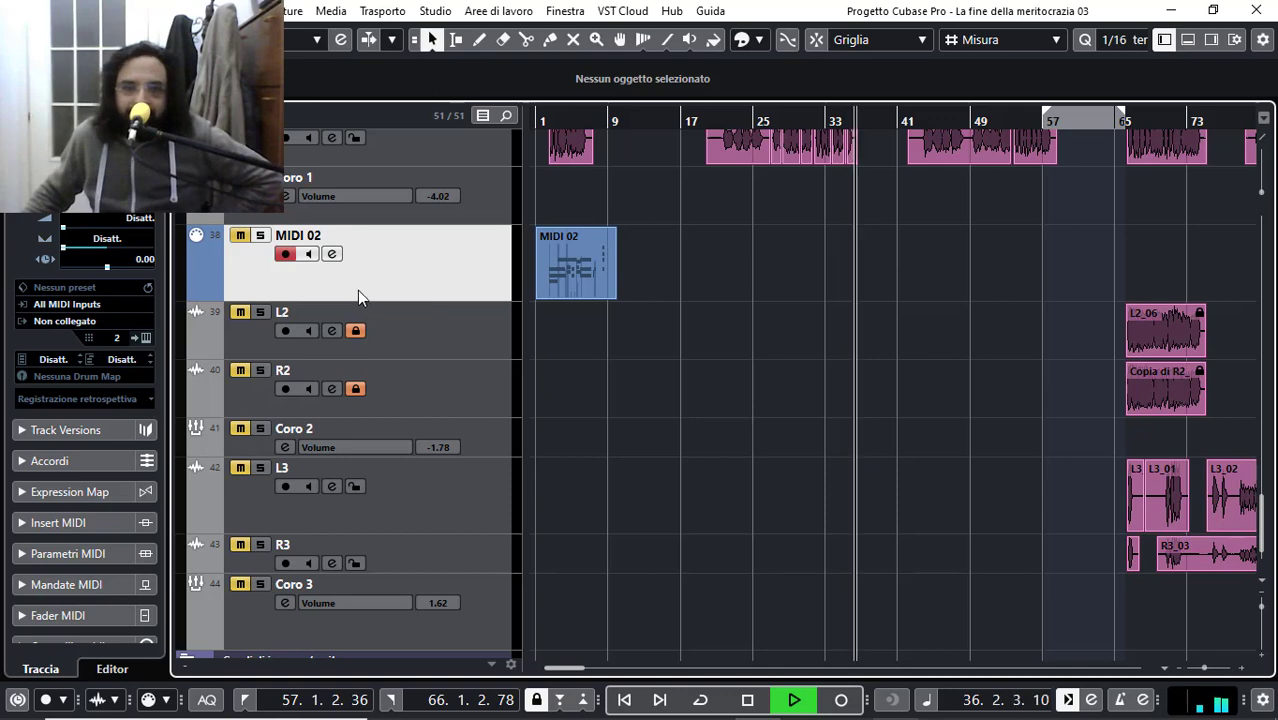
scroll(357, 290, up, 2)
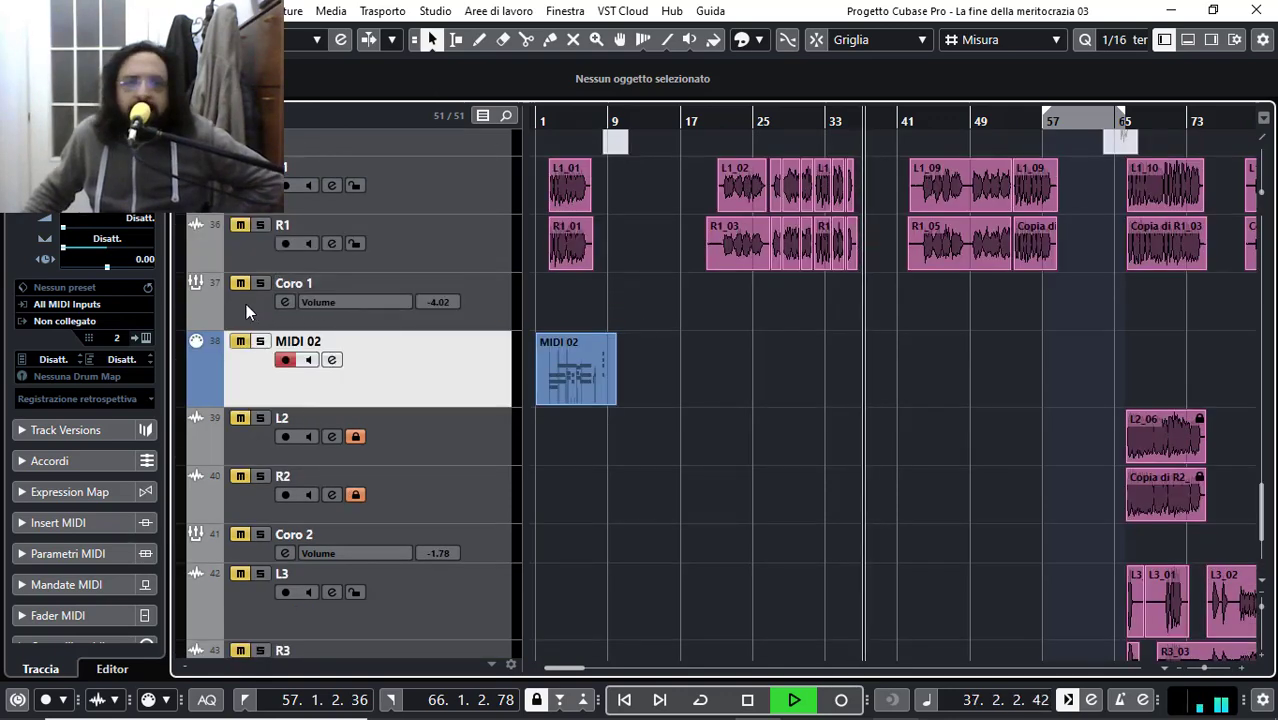
scroll(246, 304, up, 6)
scroll(246, 304, down, 9)
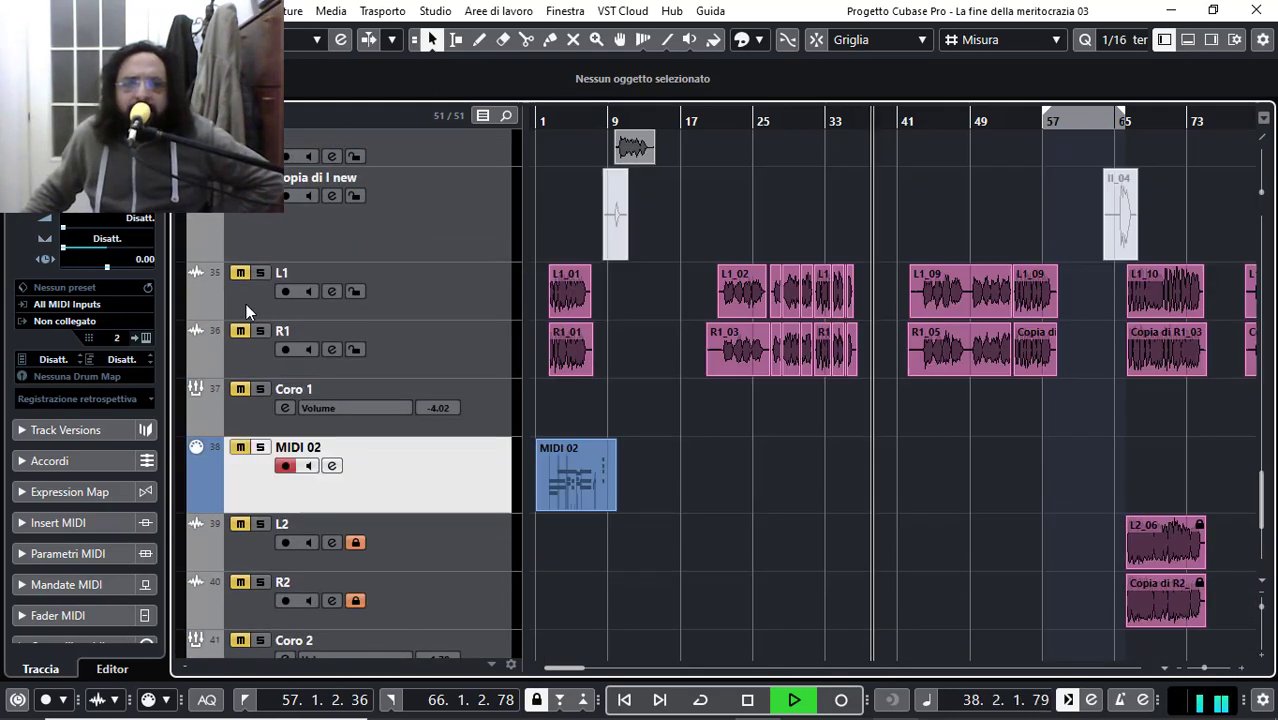
scroll(243, 345, up, 20)
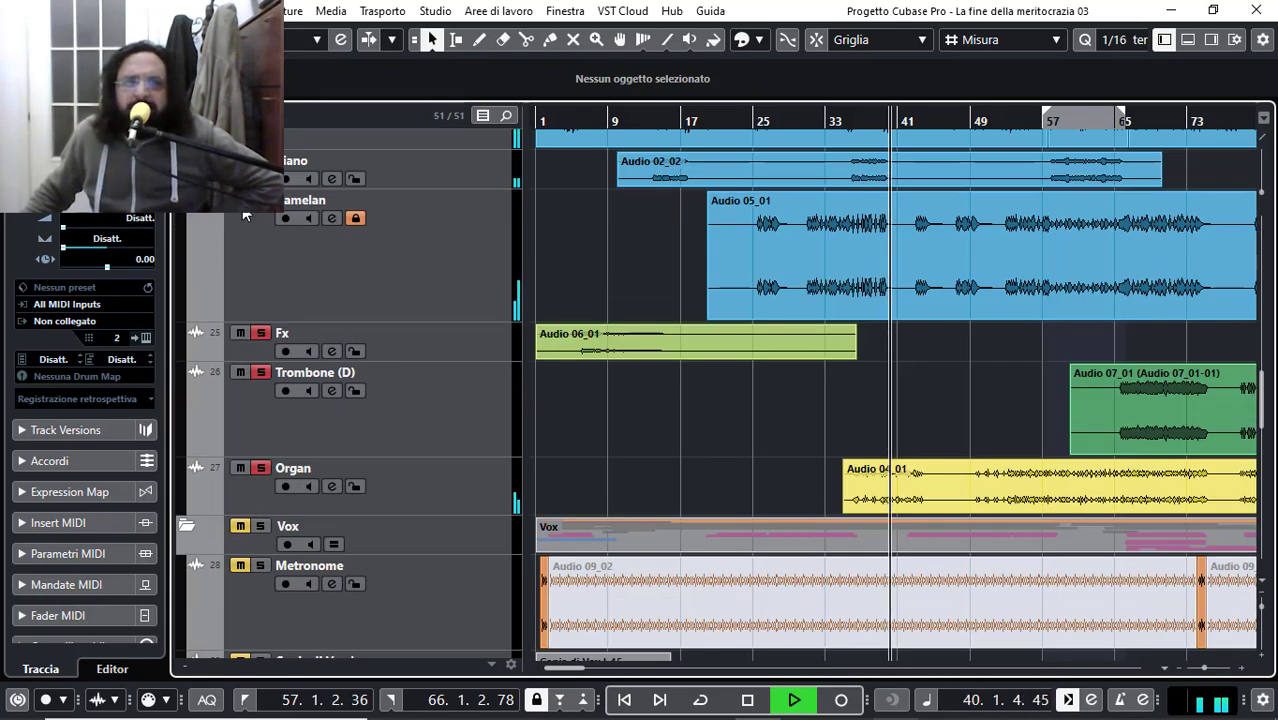
click(245, 172)
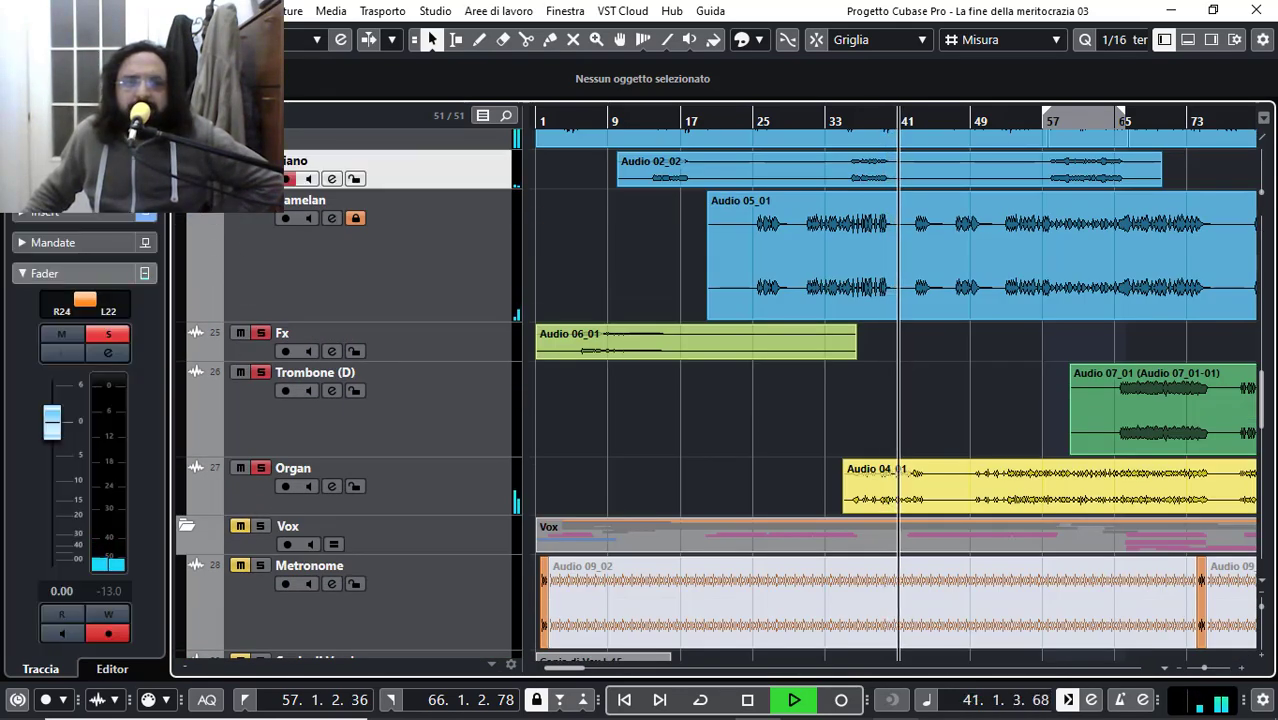
click(815, 178)
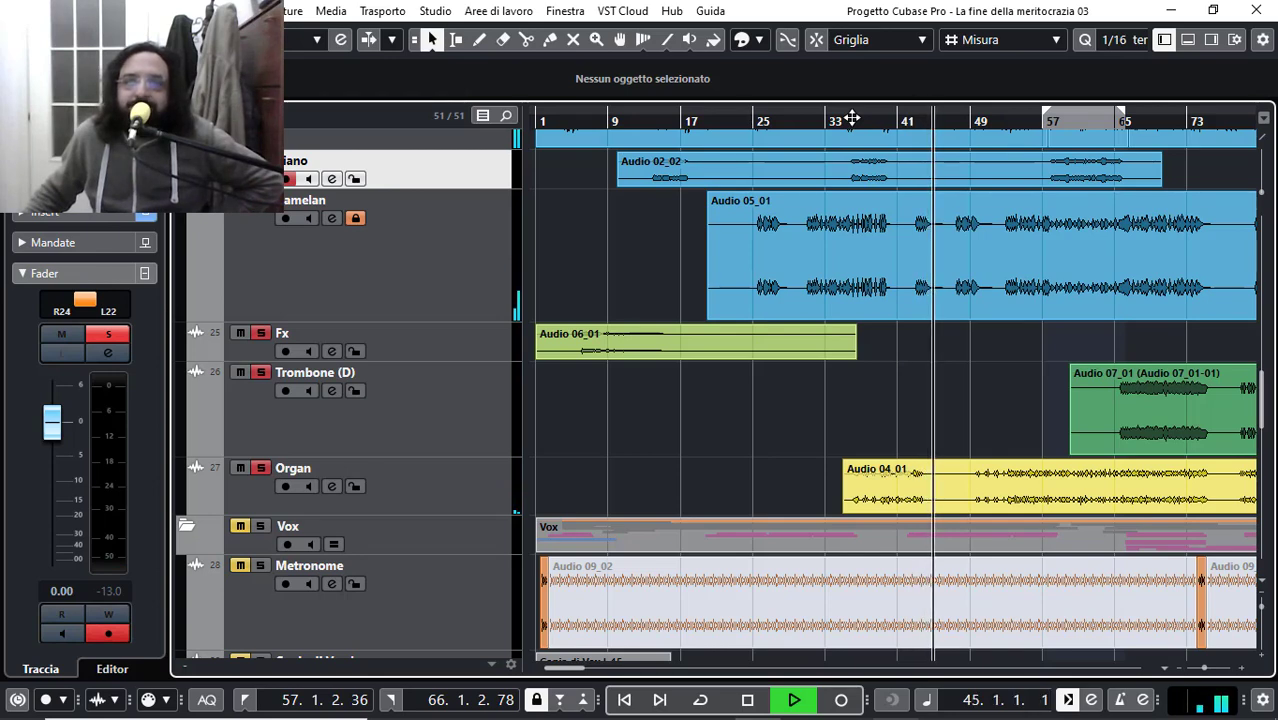
drag(834, 118, 852, 126)
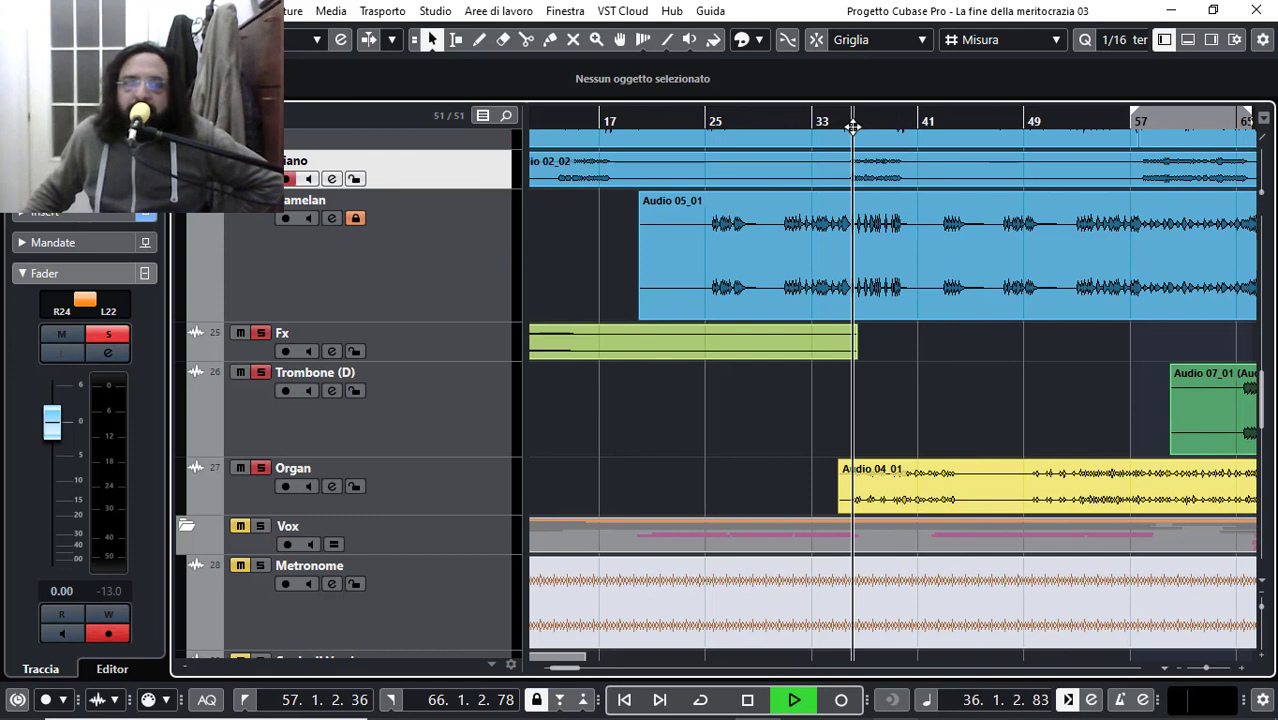
Step: Select the Organ track and continue playback from around bar 53
click(450, 505)
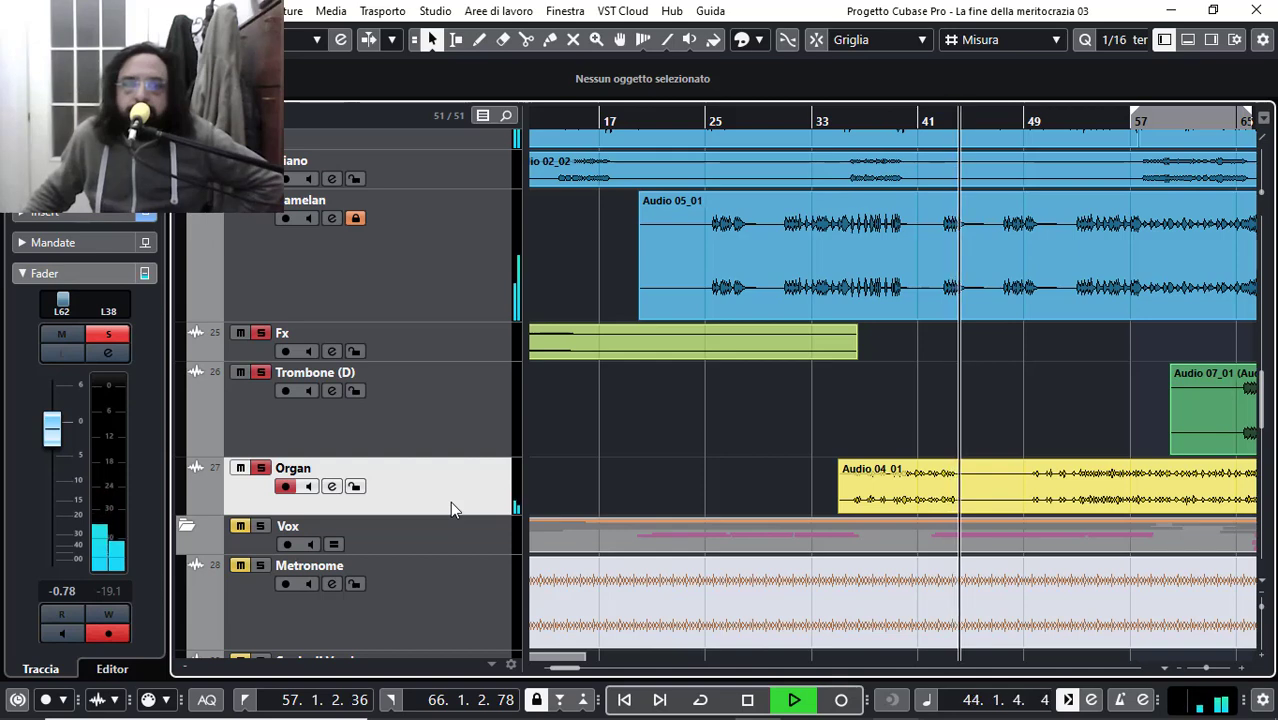
scroll(254, 272, up, 4)
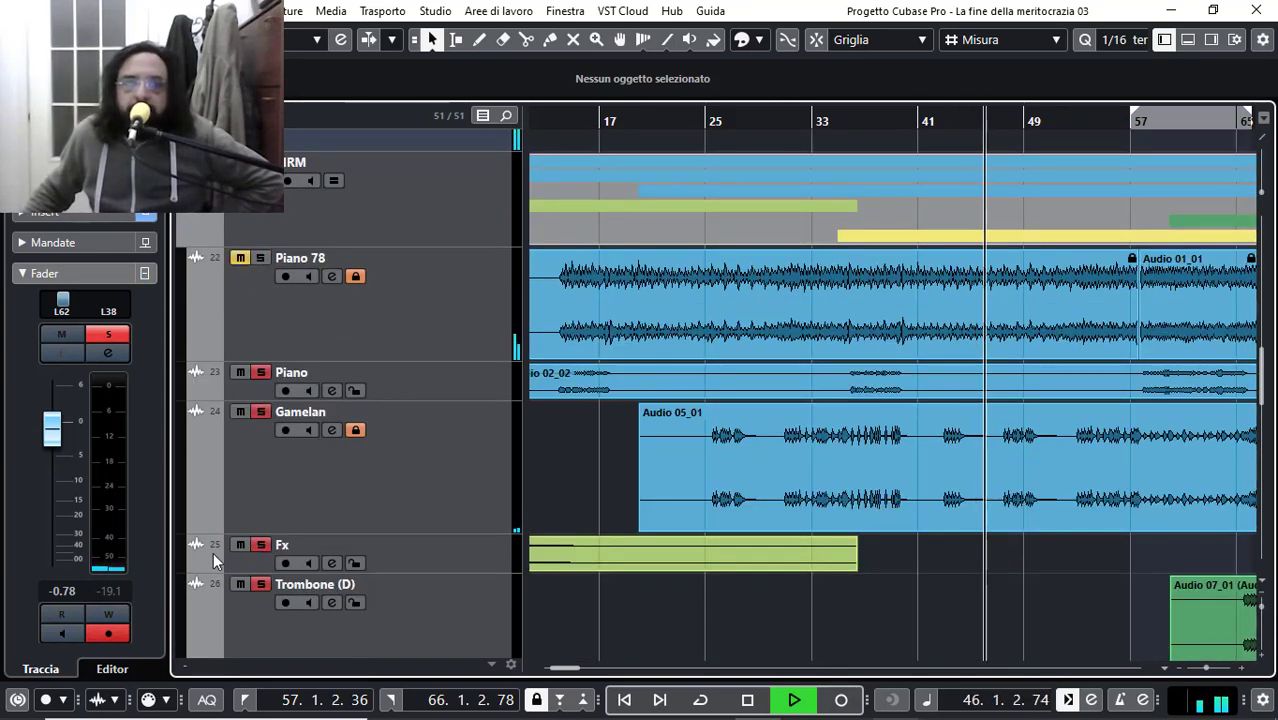
scroll(213, 555, down, 4)
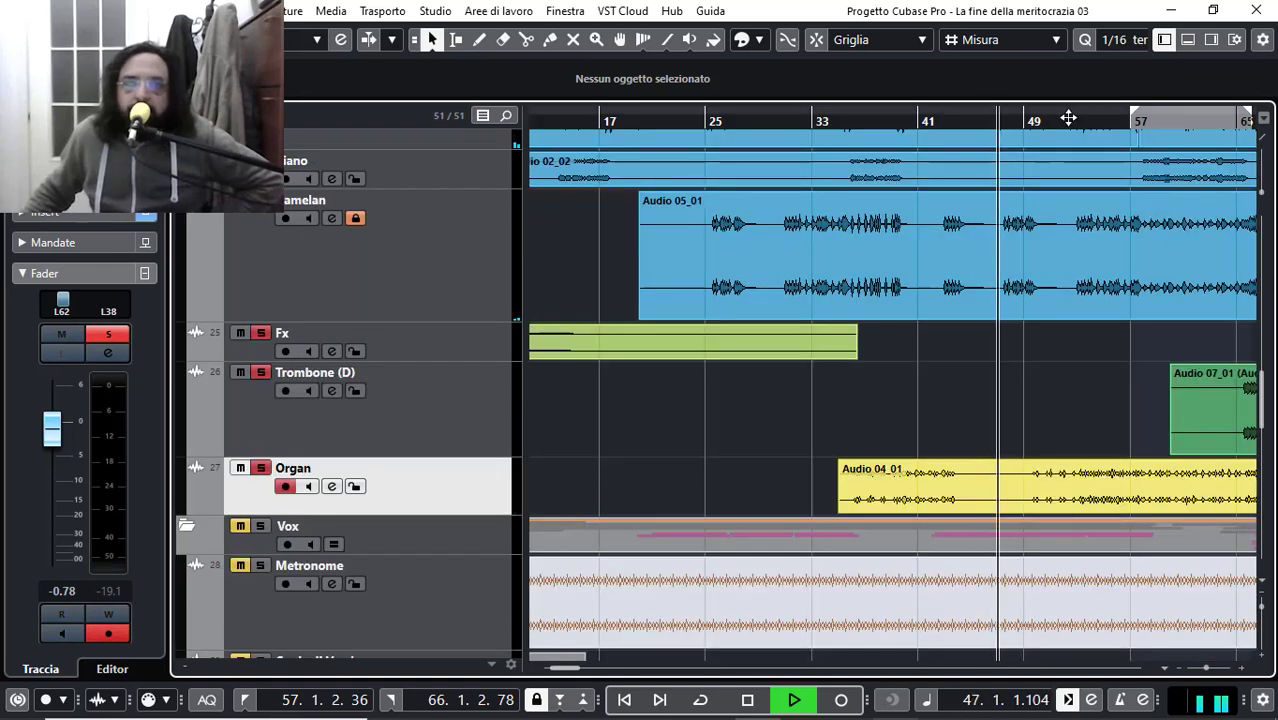
drag(1078, 112, 1080, 125)
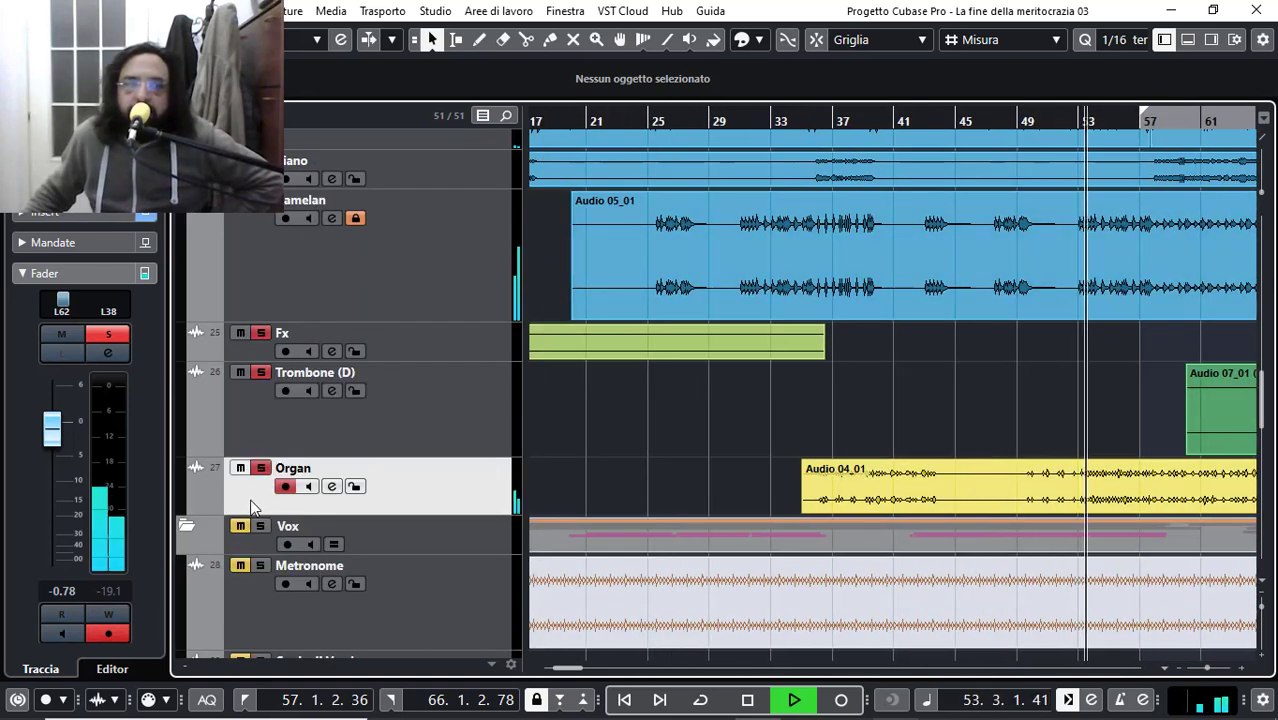
Step: Copy the Organ track's volume value of -0.78 dB and paste it into that track's notepad
click(61, 441)
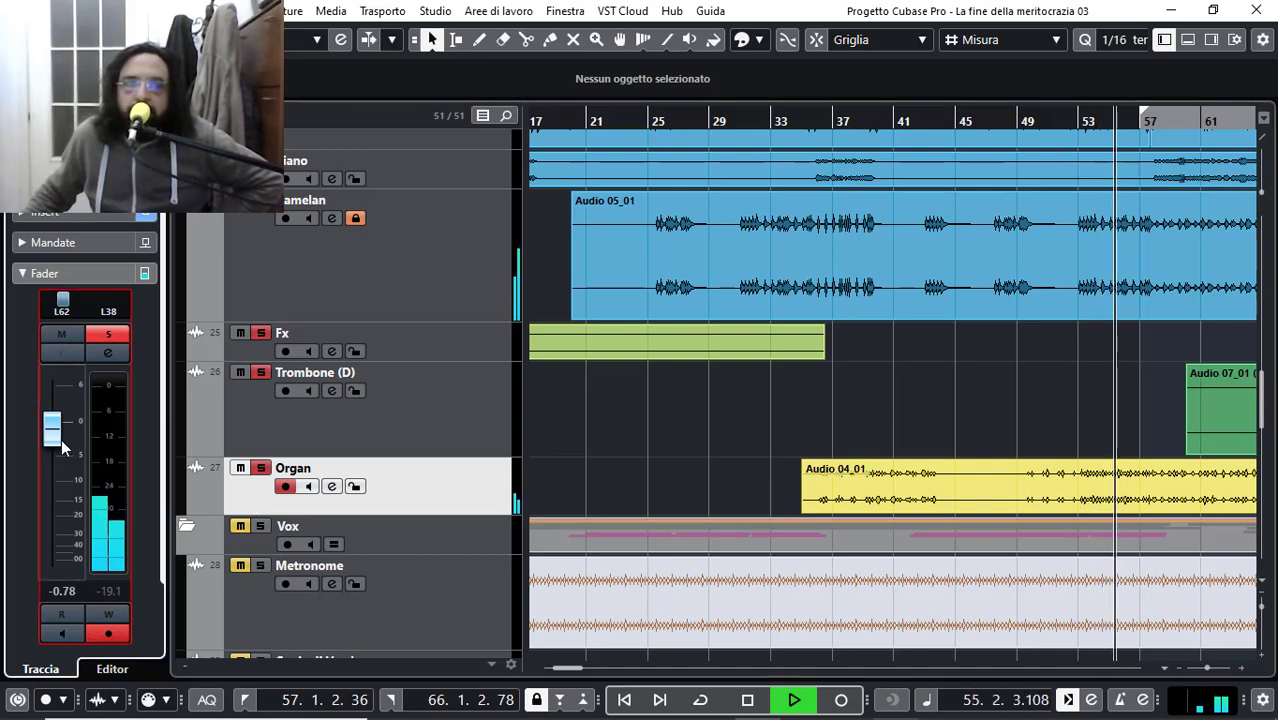
click(62, 591)
key(ctrl+c)
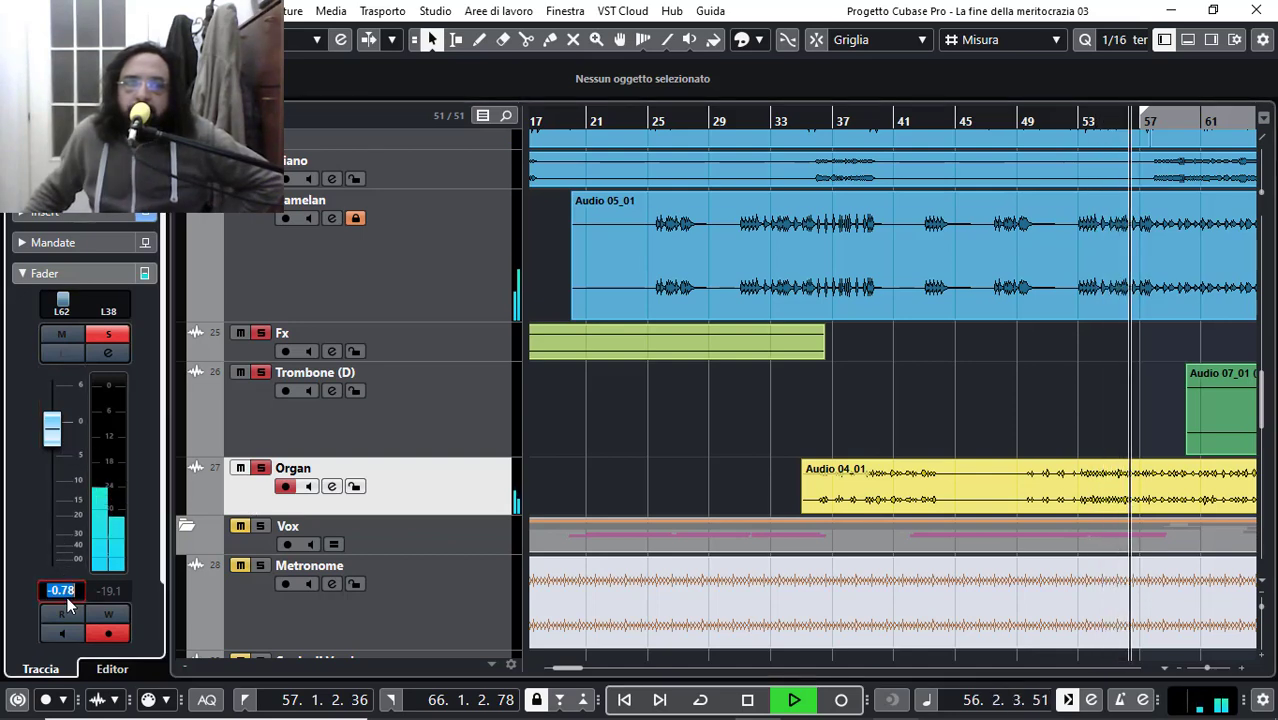
right_click(62, 591)
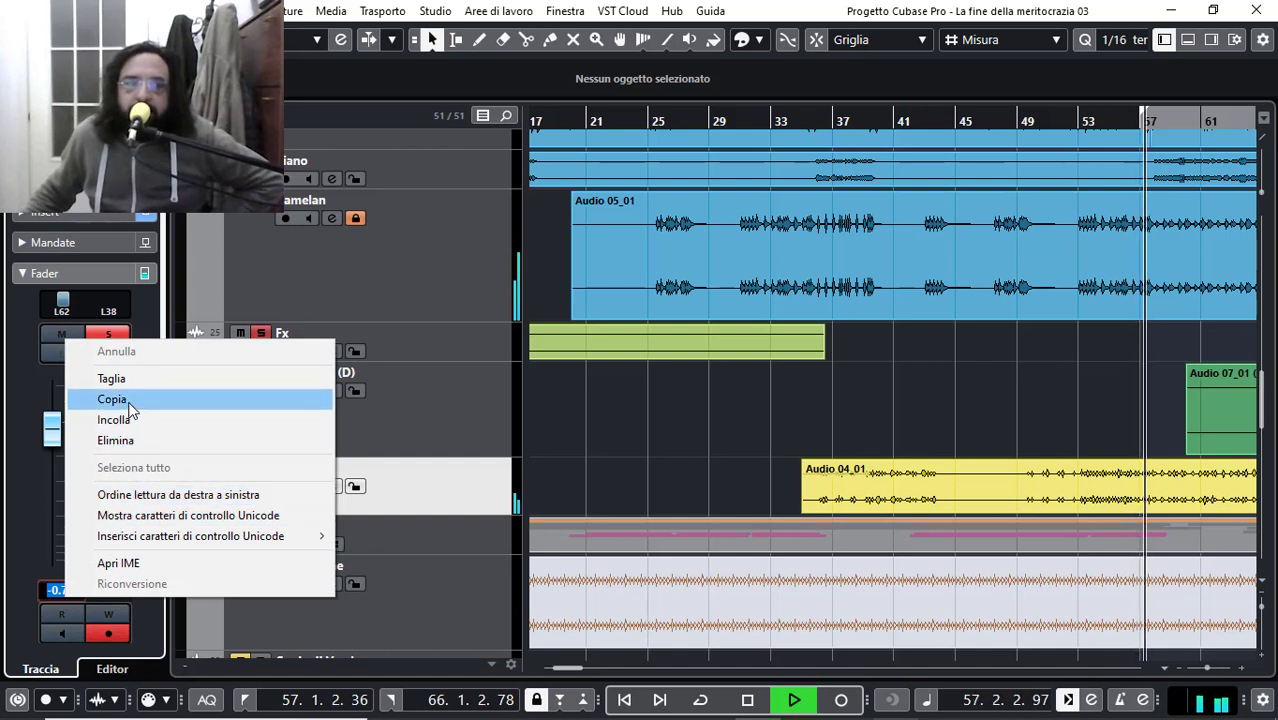
click(131, 402)
click(35, 272)
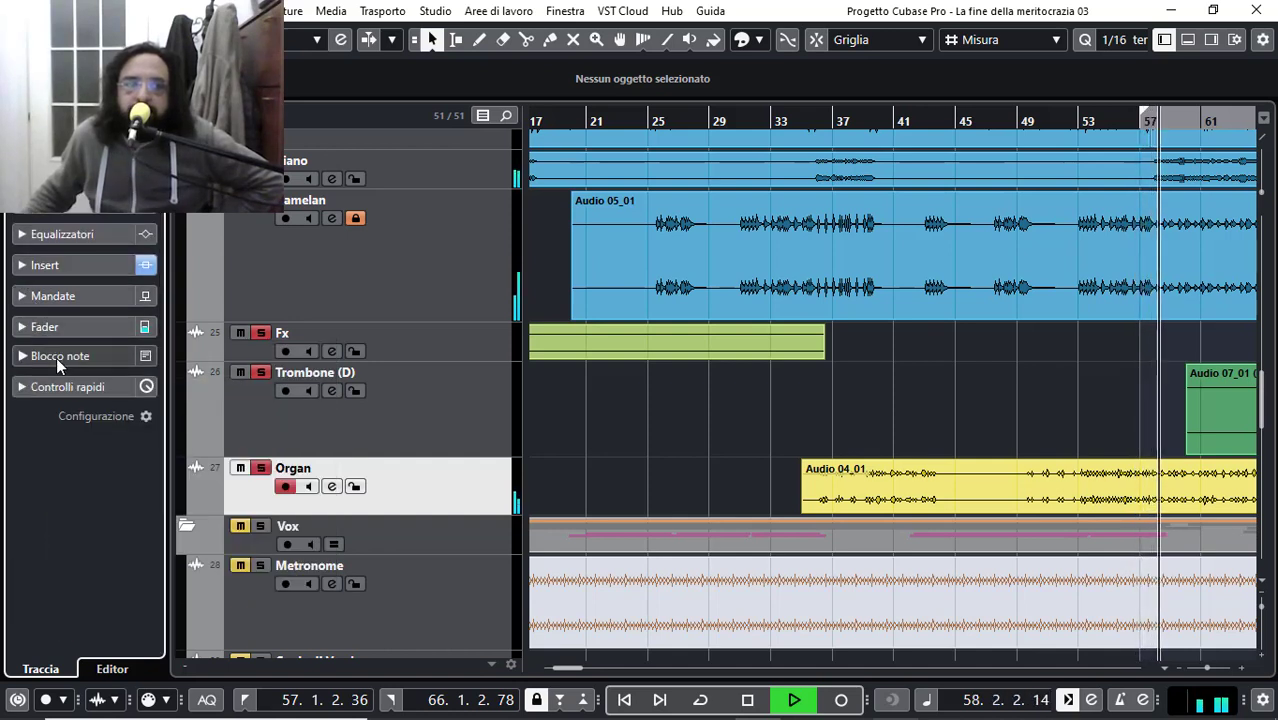
click(56, 357)
click(48, 453)
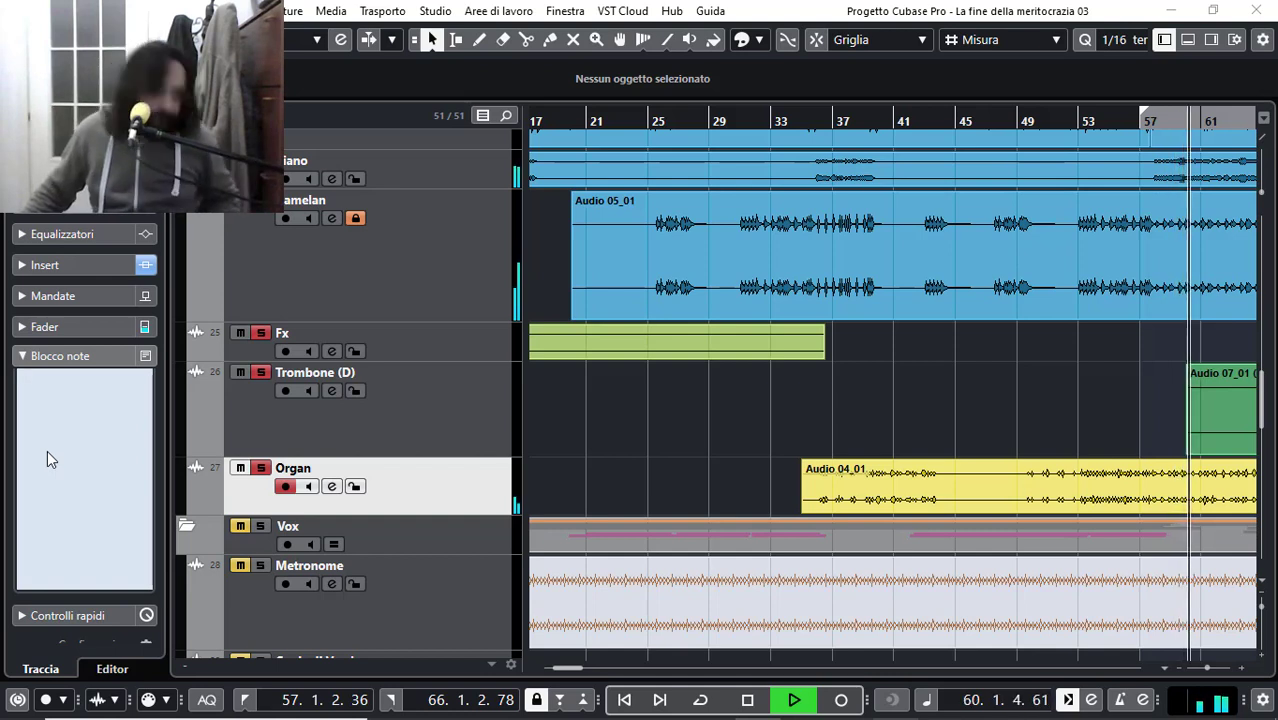
key(ctrl+v)
click(22, 357)
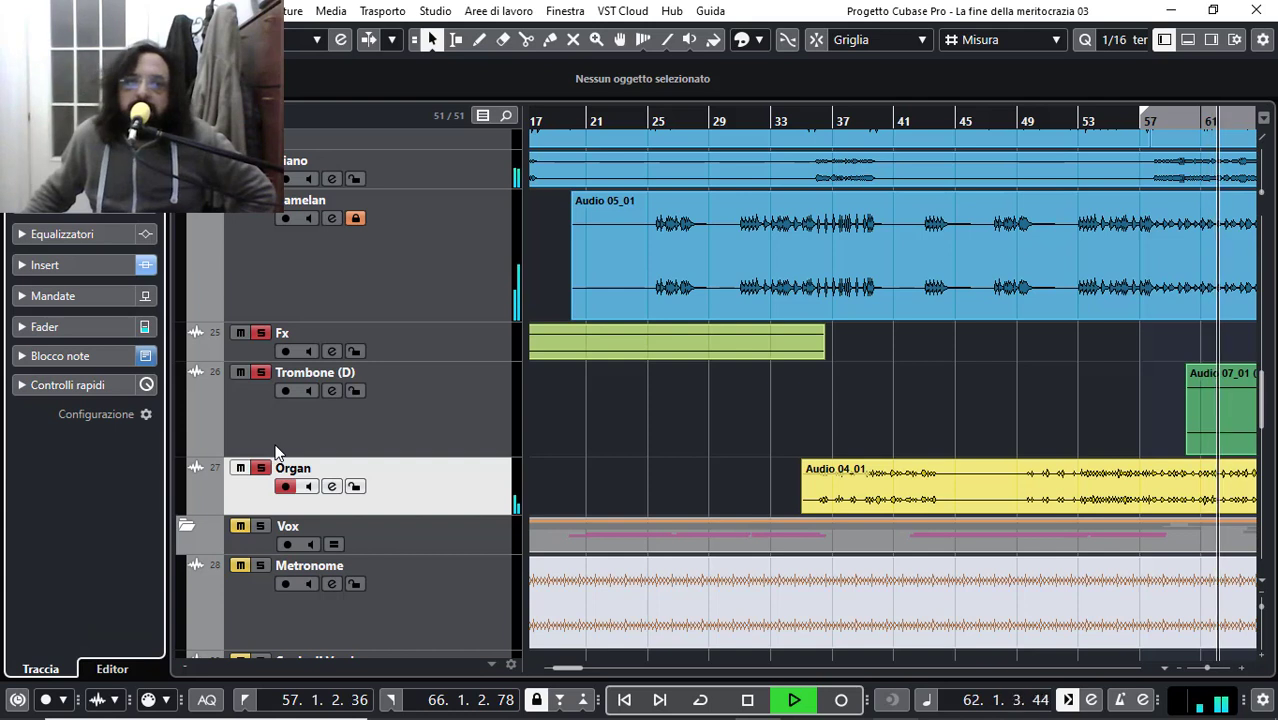
Step: Select the Piano track, show its fader, and lower its volume to -0.55 dB
click(250, 170)
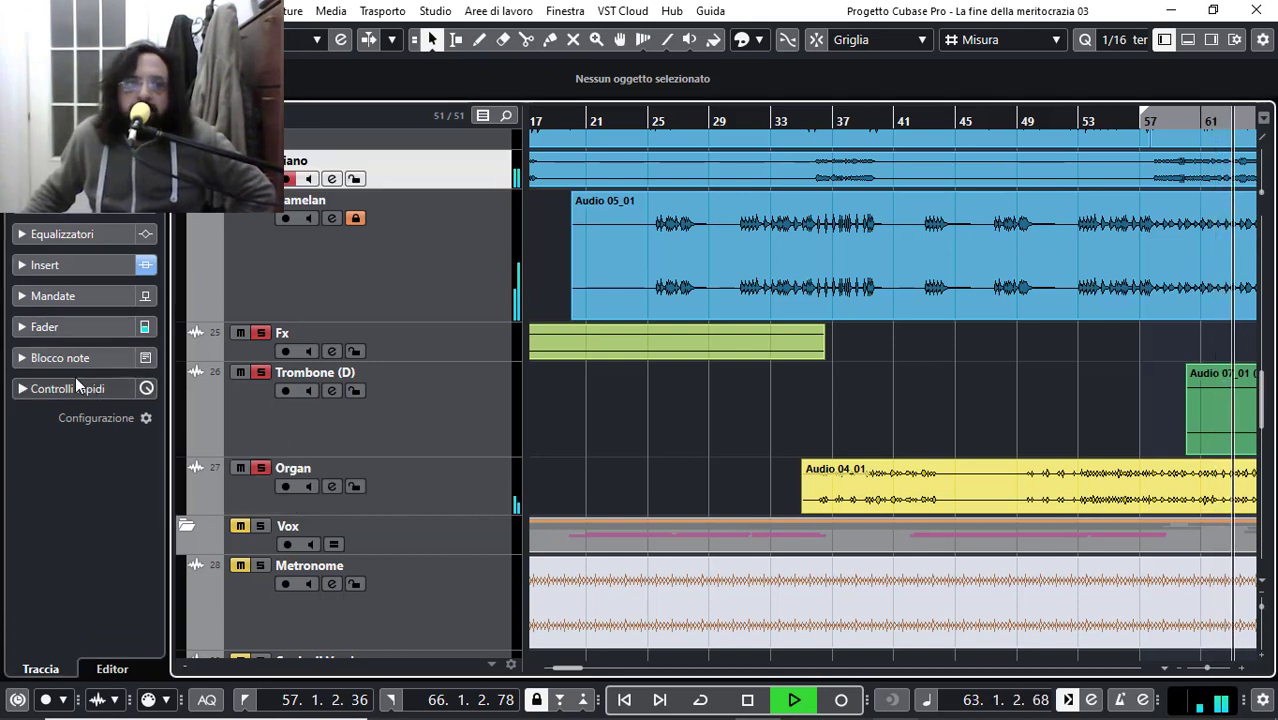
click(22, 327)
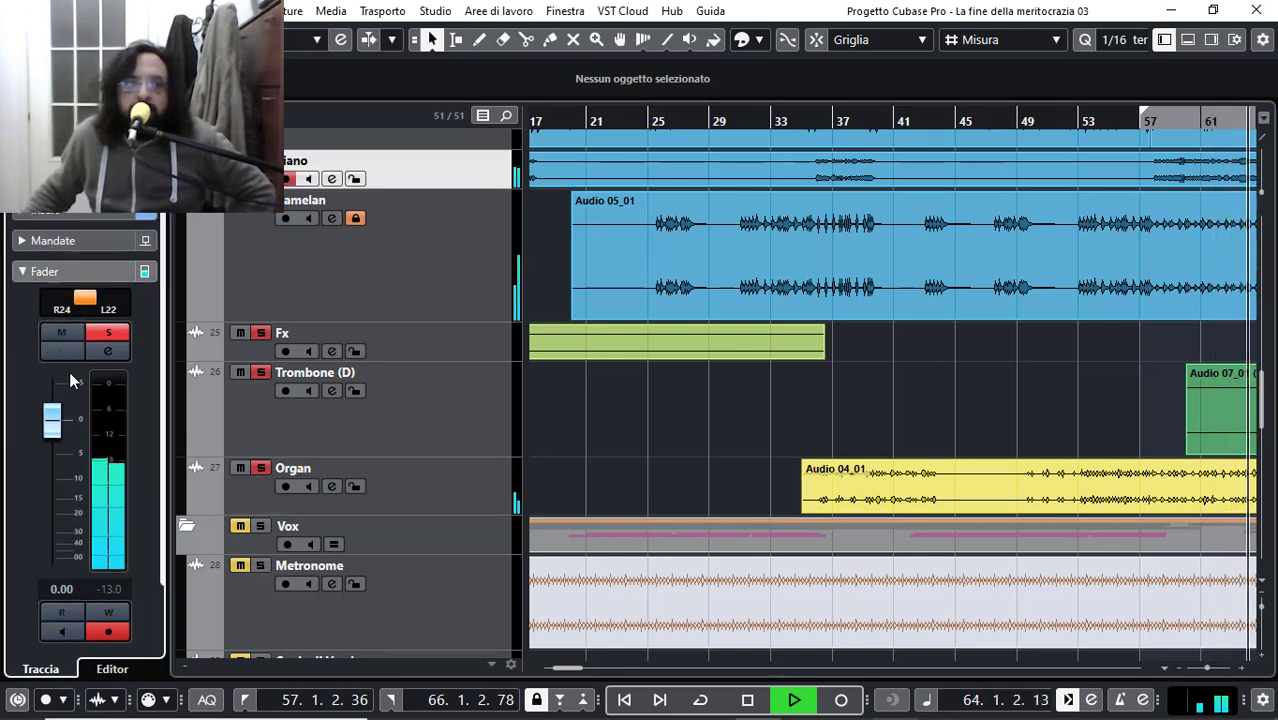
mouse_move(62, 428)
mouse_down()
mouse_move(56, 469)
mouse_move(58, 440)
mouse_up()
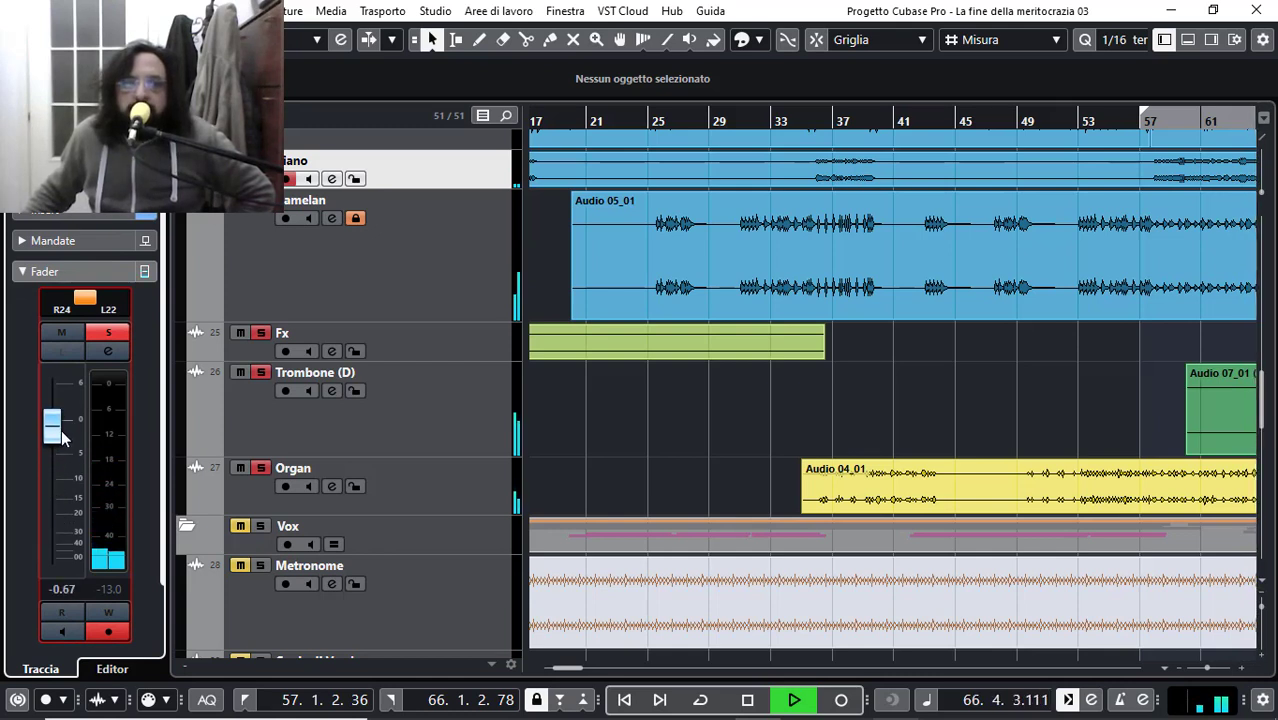
drag(62, 437, 62, 434)
Step: Replay the section from bar 57 and adjust the Piano track's volume, trying 1.99 dB before settling on -0.22 dB
drag(1206, 668, 1201, 668)
scroll(838, 152, up, 4)
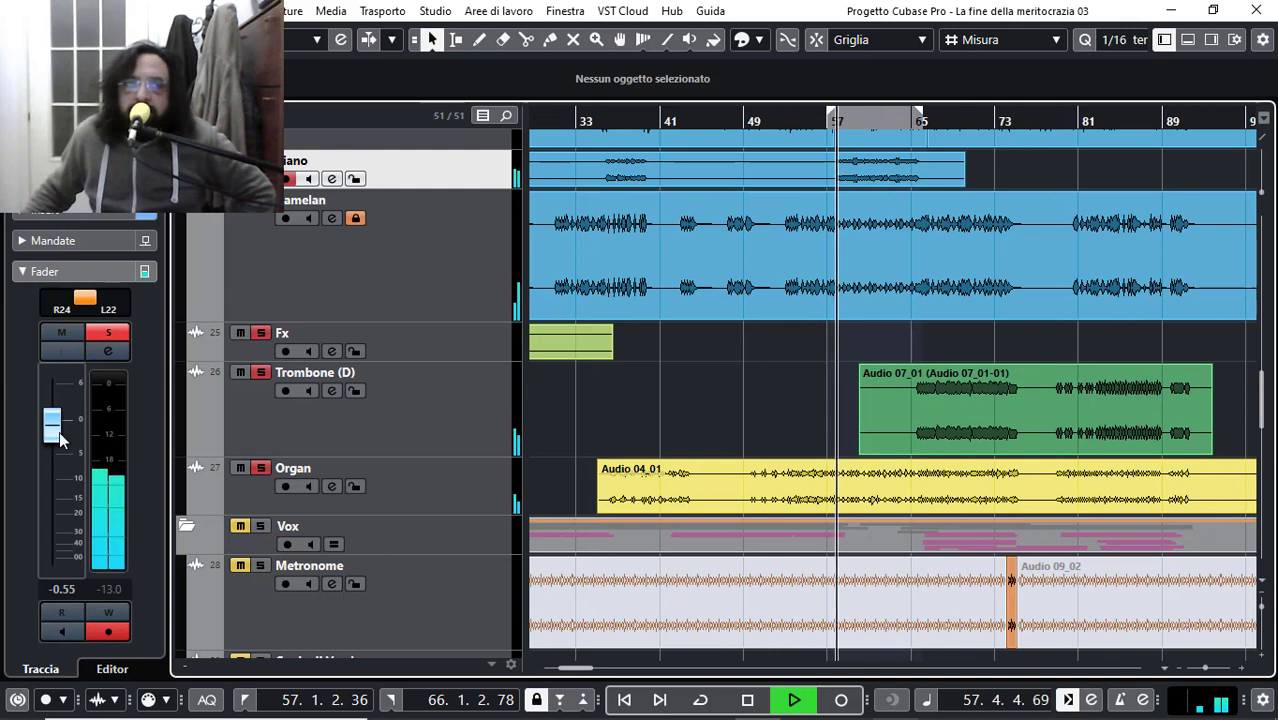
mouse_move(52, 423)
mouse_down()
mouse_move(62, 495)
mouse_move(71, 439)
mouse_up()
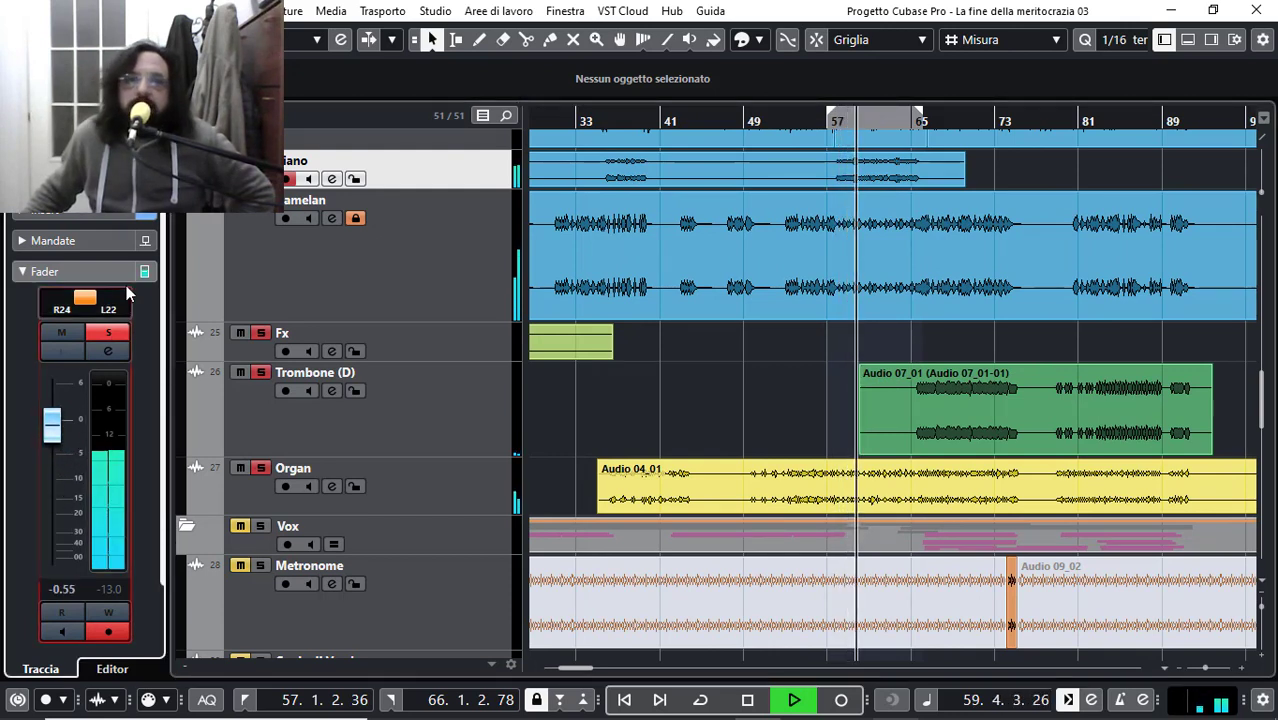
mouse_move(57, 437)
mouse_down()
mouse_move(54, 414)
mouse_move(64, 426)
mouse_up()
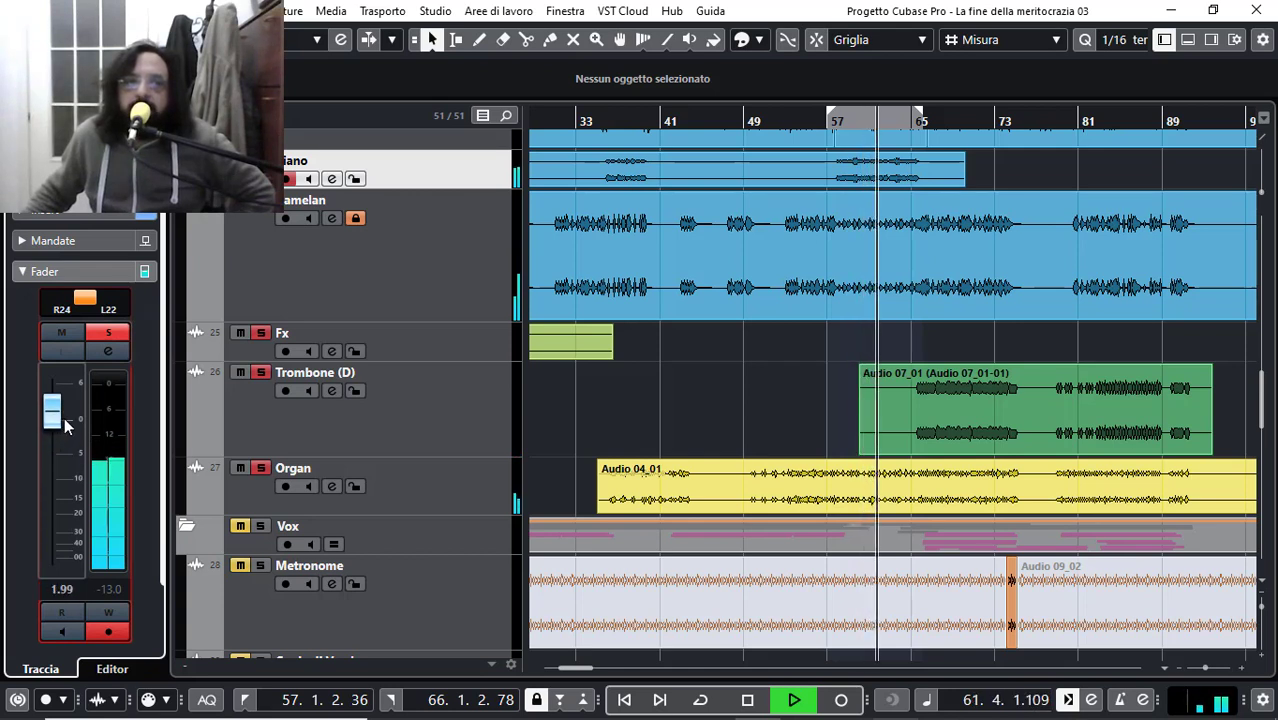
mouse_move(65, 427)
mouse_down()
mouse_move(65, 470)
mouse_move(68, 428)
mouse_up()
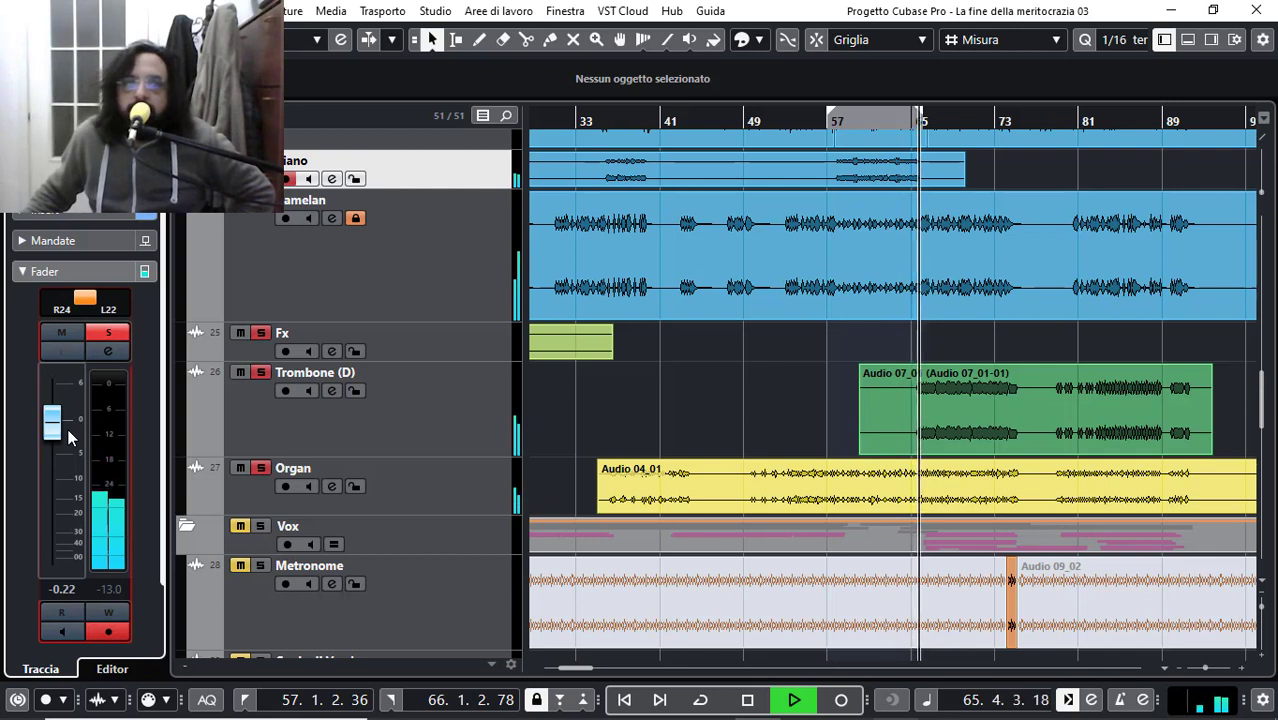
Step: Try the Organ track at -0.33 dB with Trombone (D) unsoloed, restore it to -0.78 dB and solo Trombone (D) again
click(252, 498)
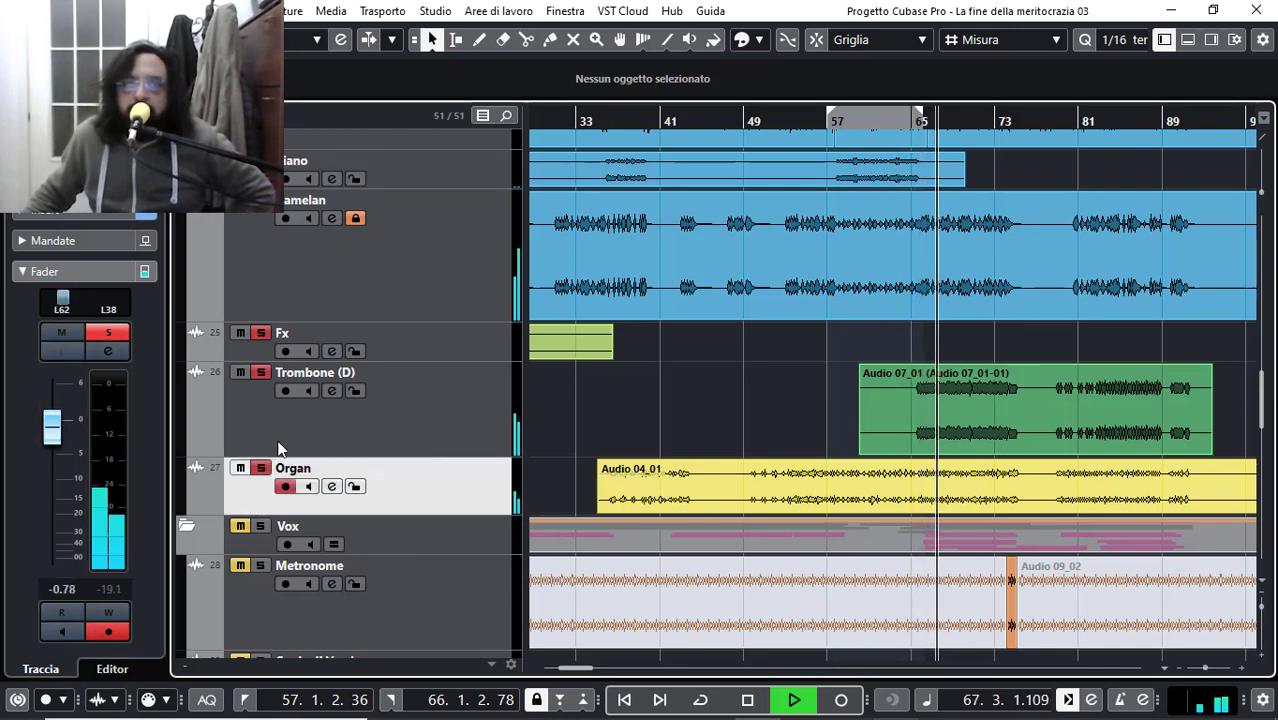
click(258, 373)
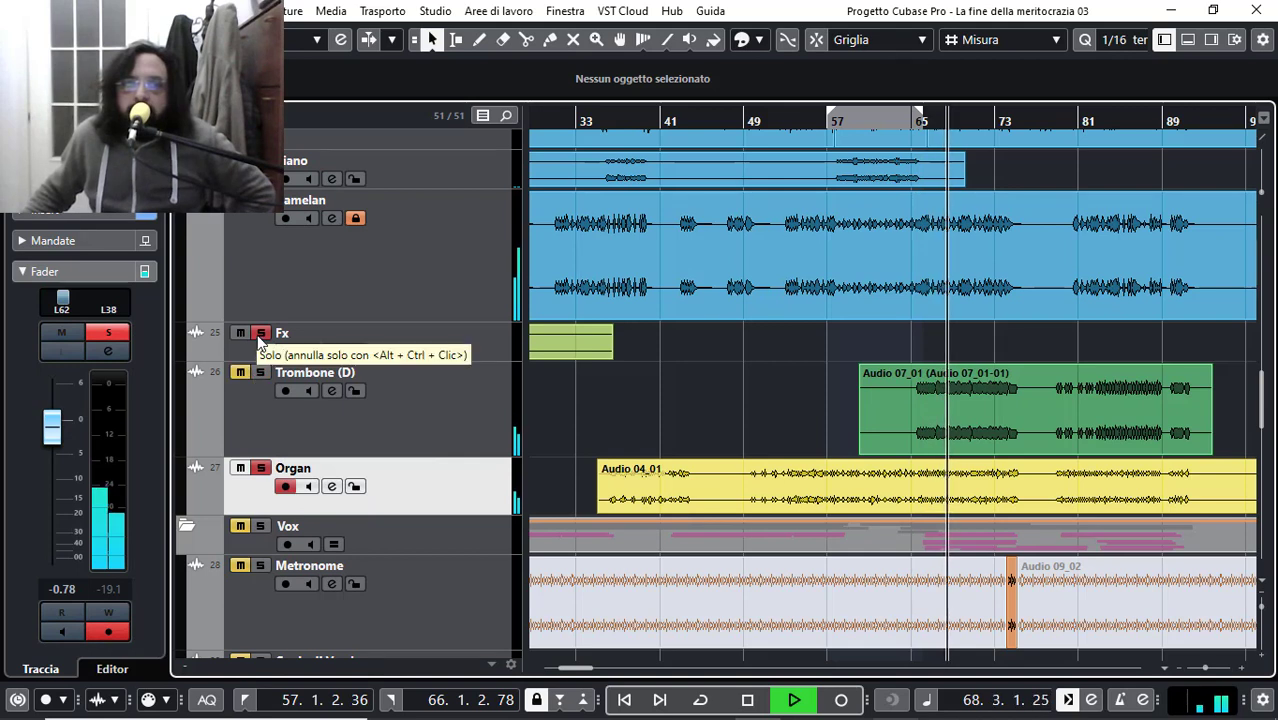
drag(50, 423, 63, 438)
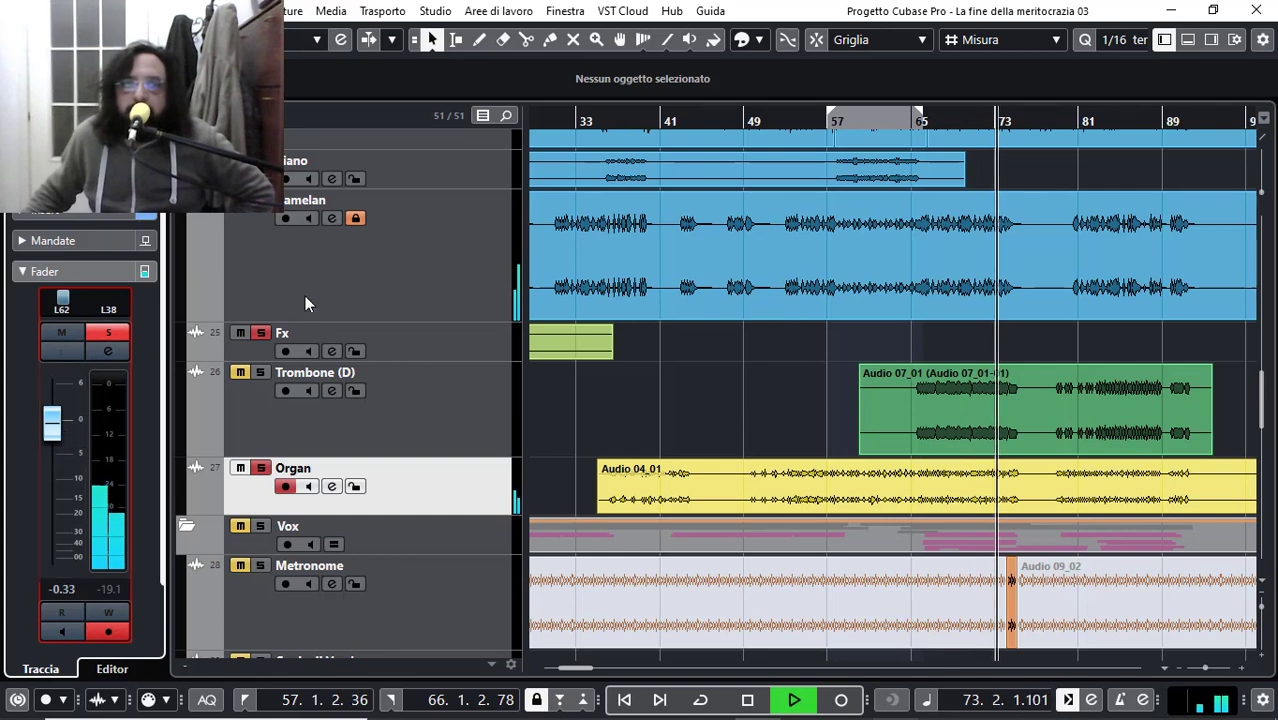
key(h)
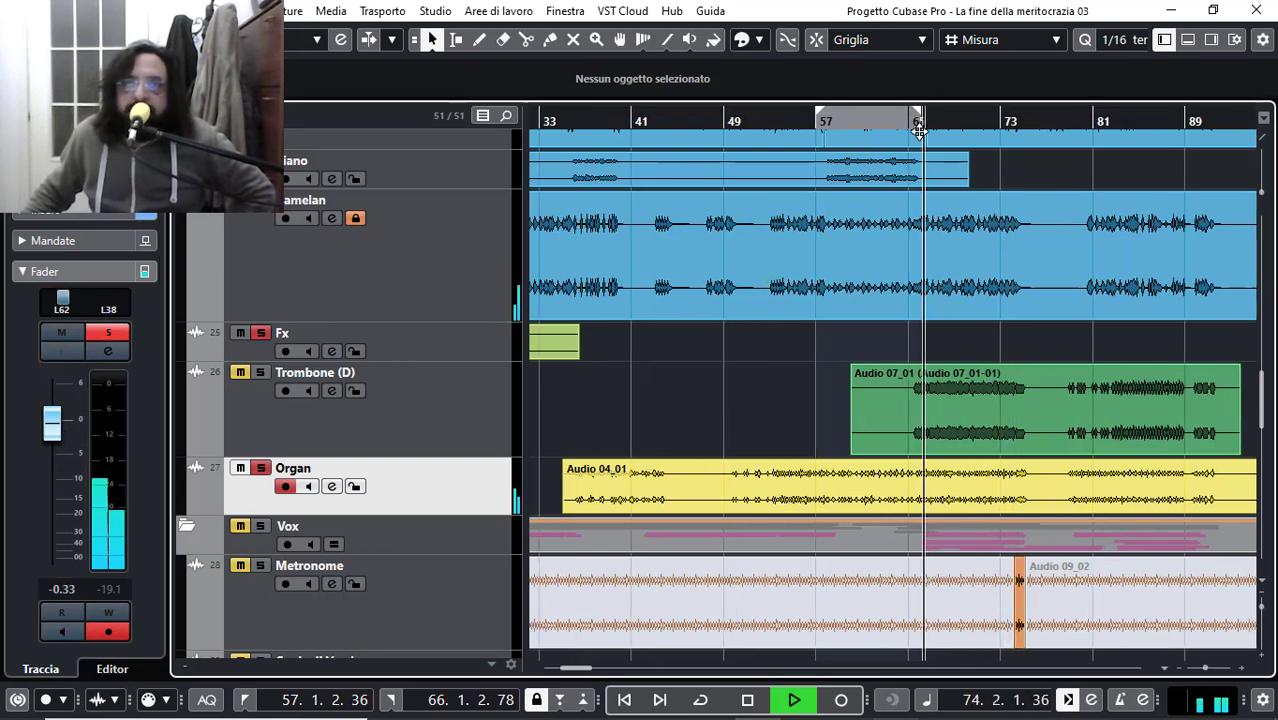
drag(52, 420, 55, 449)
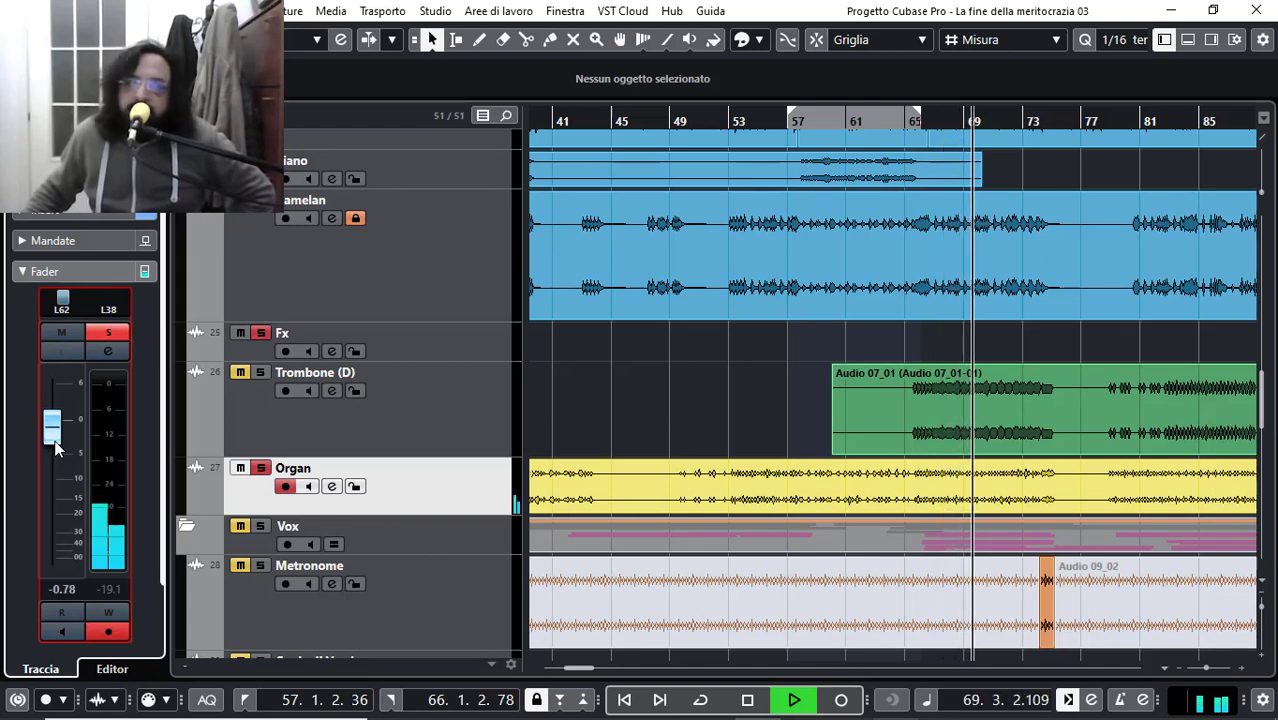
click(259, 376)
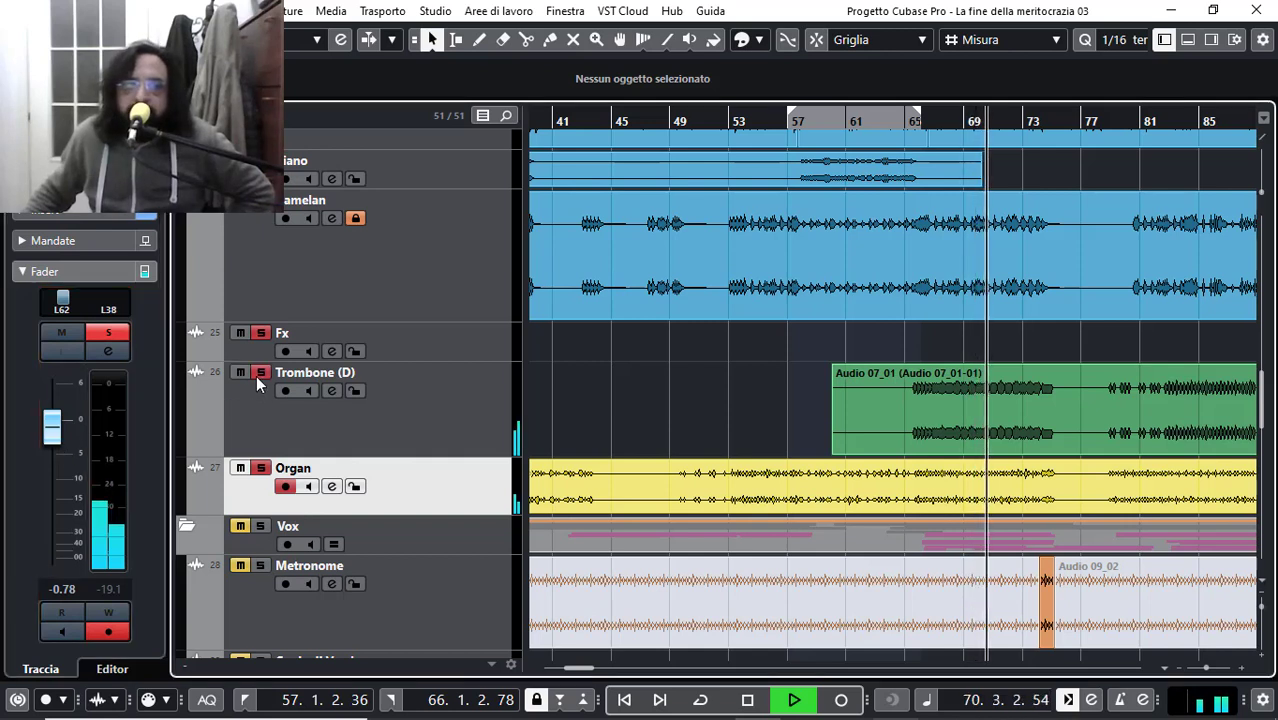
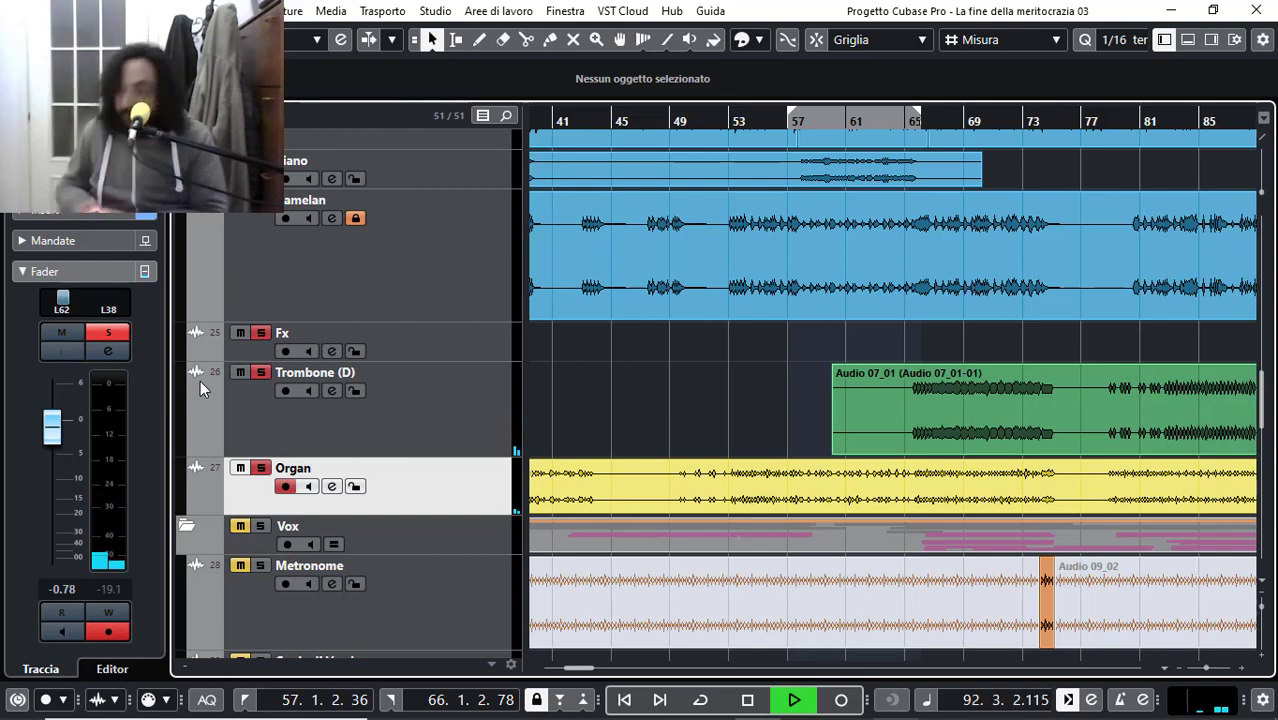
key(F9)
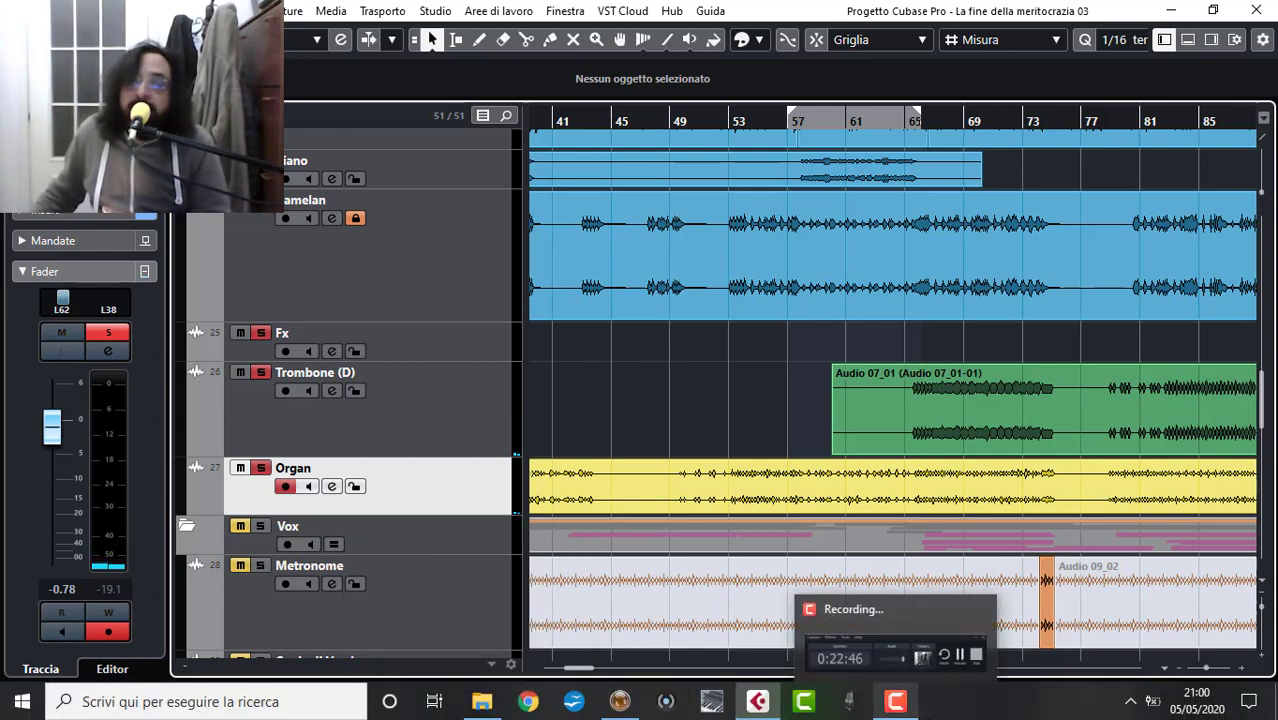
click(884, 708)
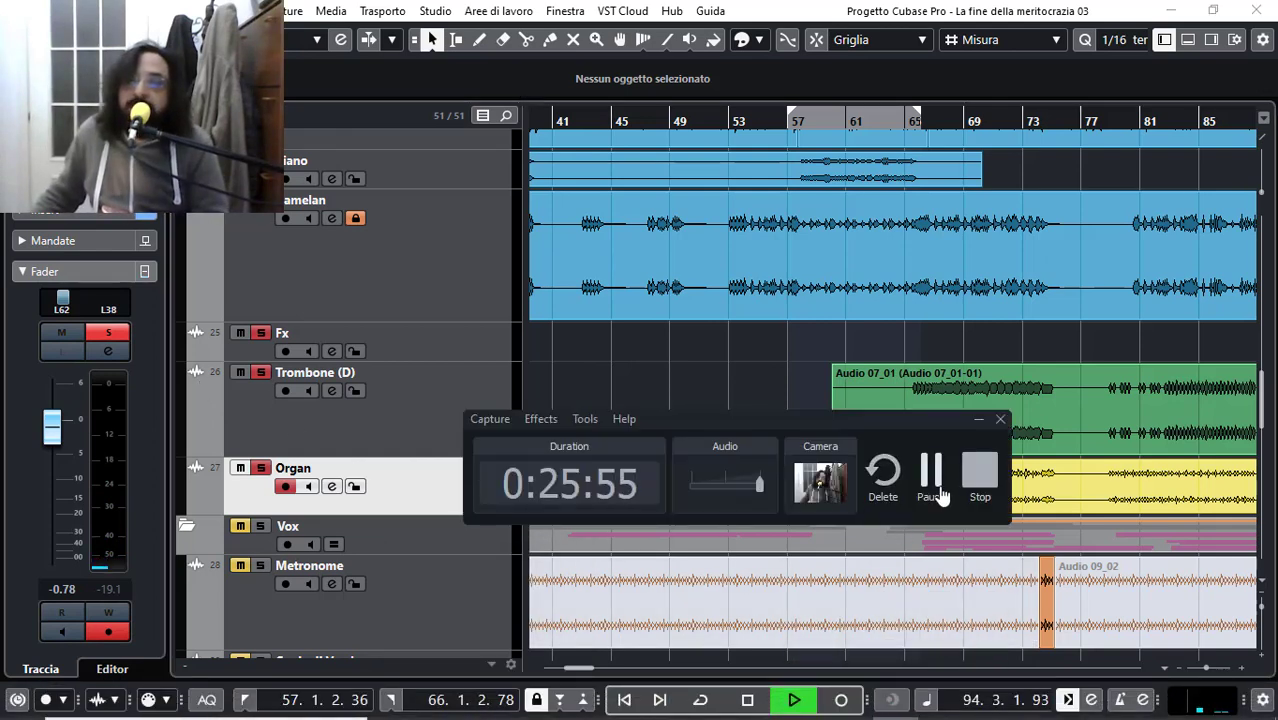
click(933, 485)
Step: Replay the soloed harmonic tracks from around bar 54, silencing the Gamelan track briefly to compare before soloing it again
key(space)
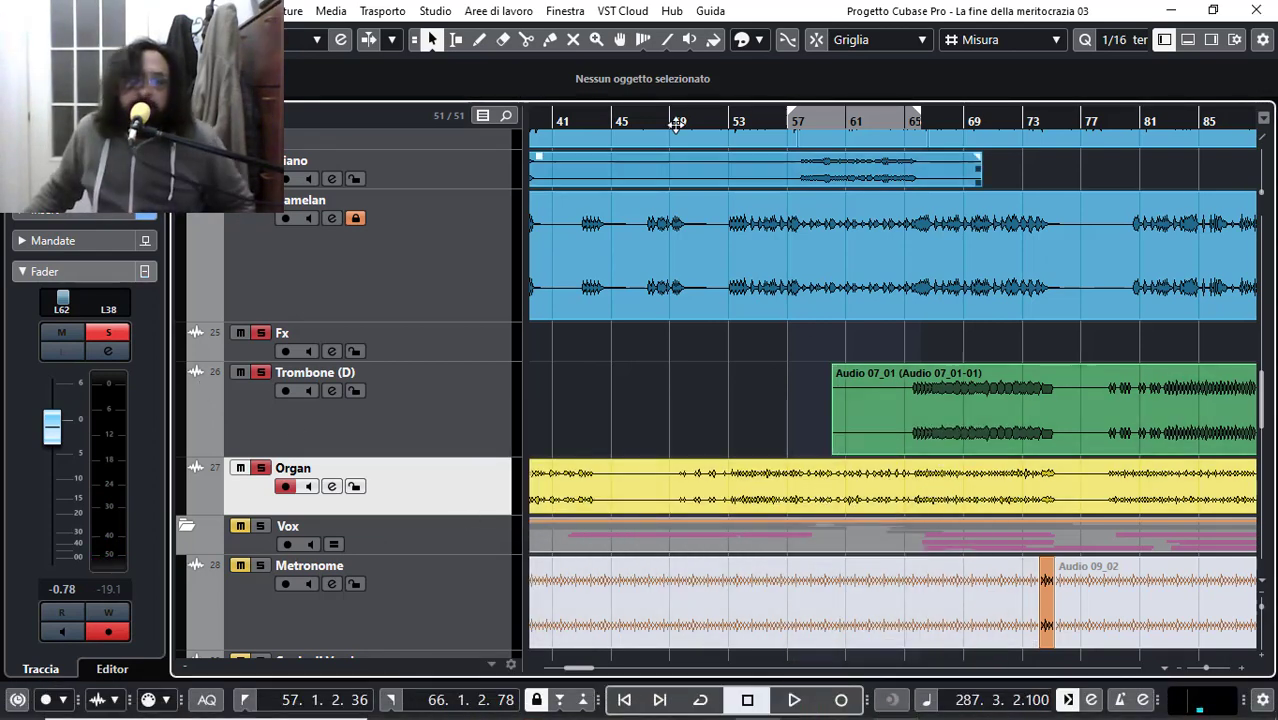
click(750, 118)
key(space)
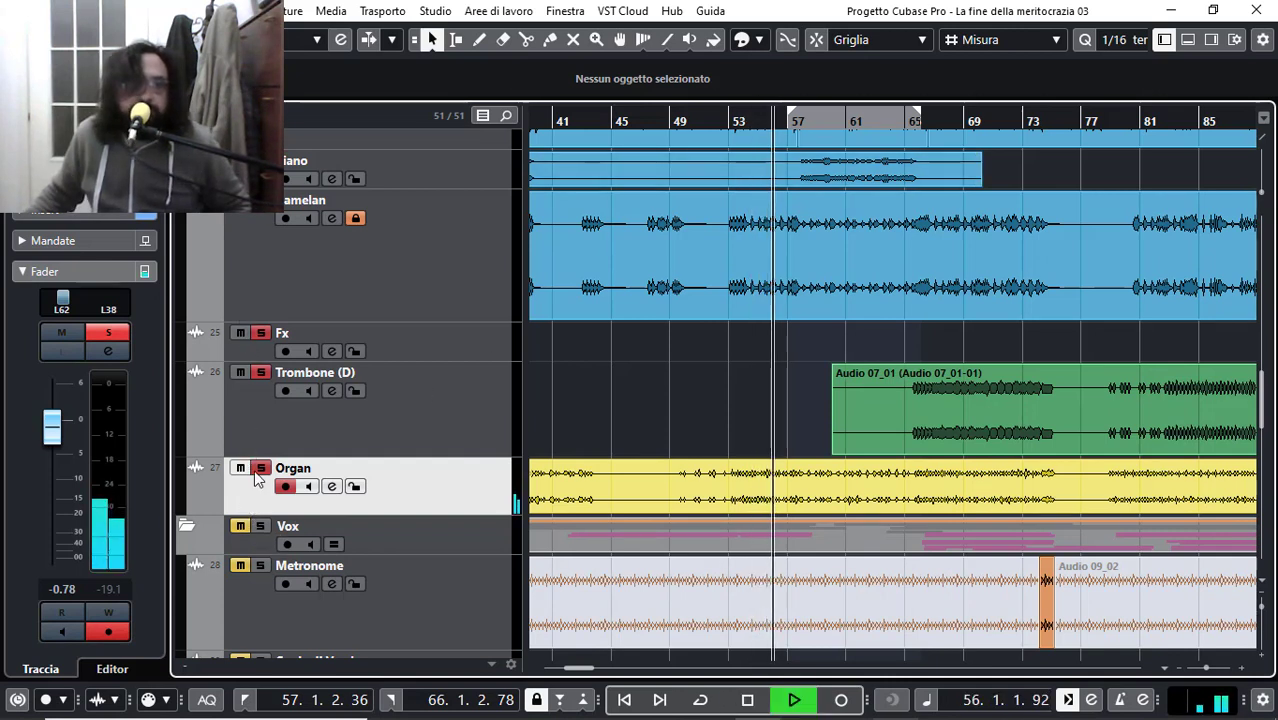
scroll(254, 229, up, 2)
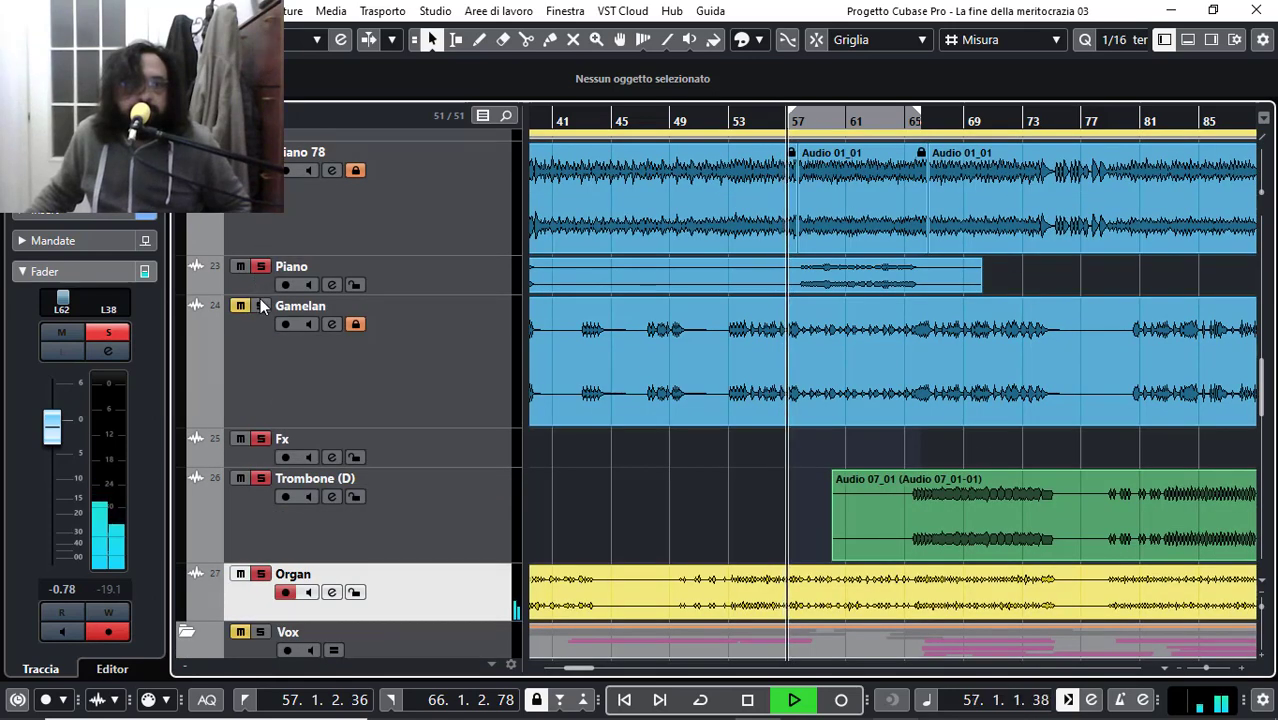
scroll(242, 278, up, 4)
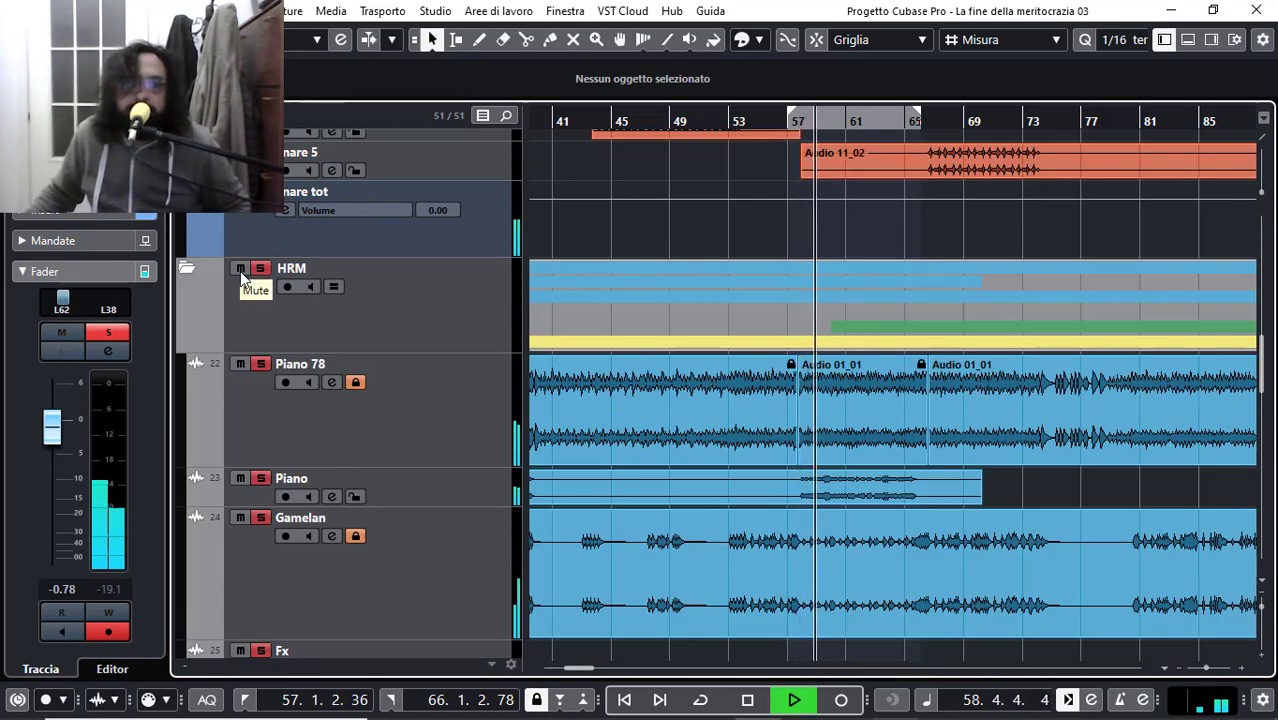
scroll(260, 540, down, 4)
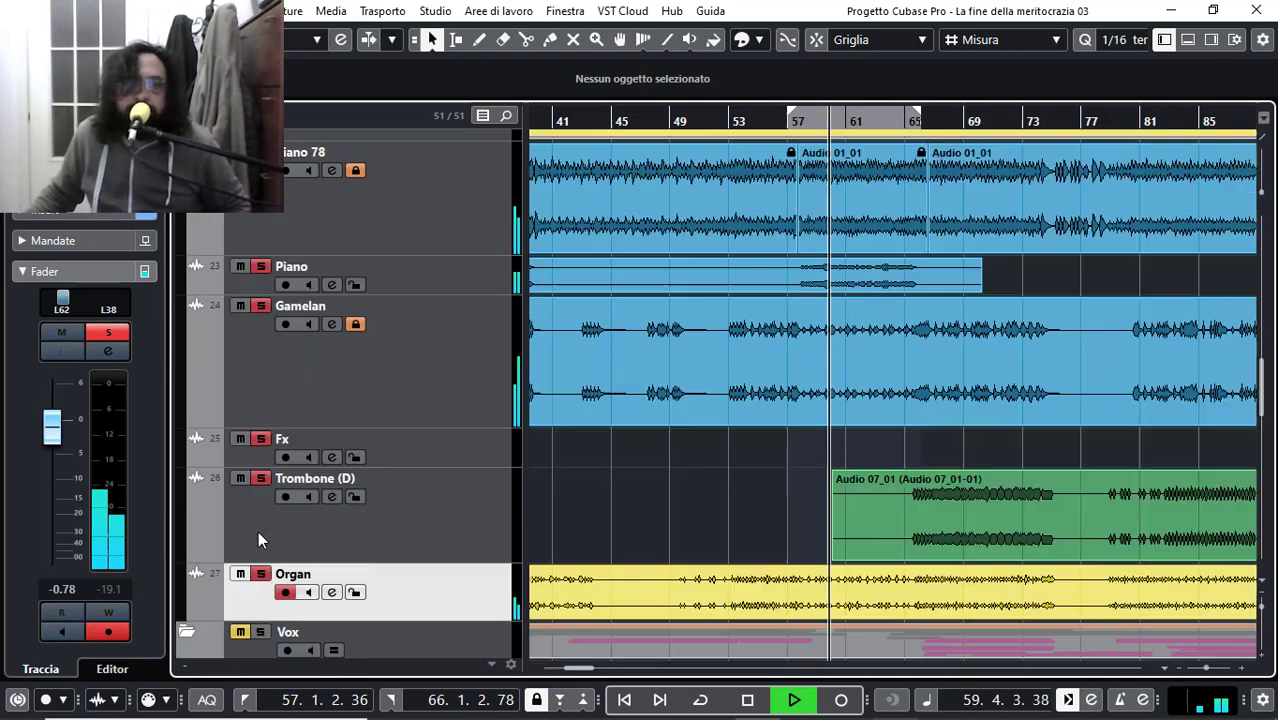
scroll(255, 500, up, 4)
Step: Audition the Piano track's StereoDelay insert in its channel settings by bypassing and reactivating it, and close the settings
click(244, 423)
click(275, 500)
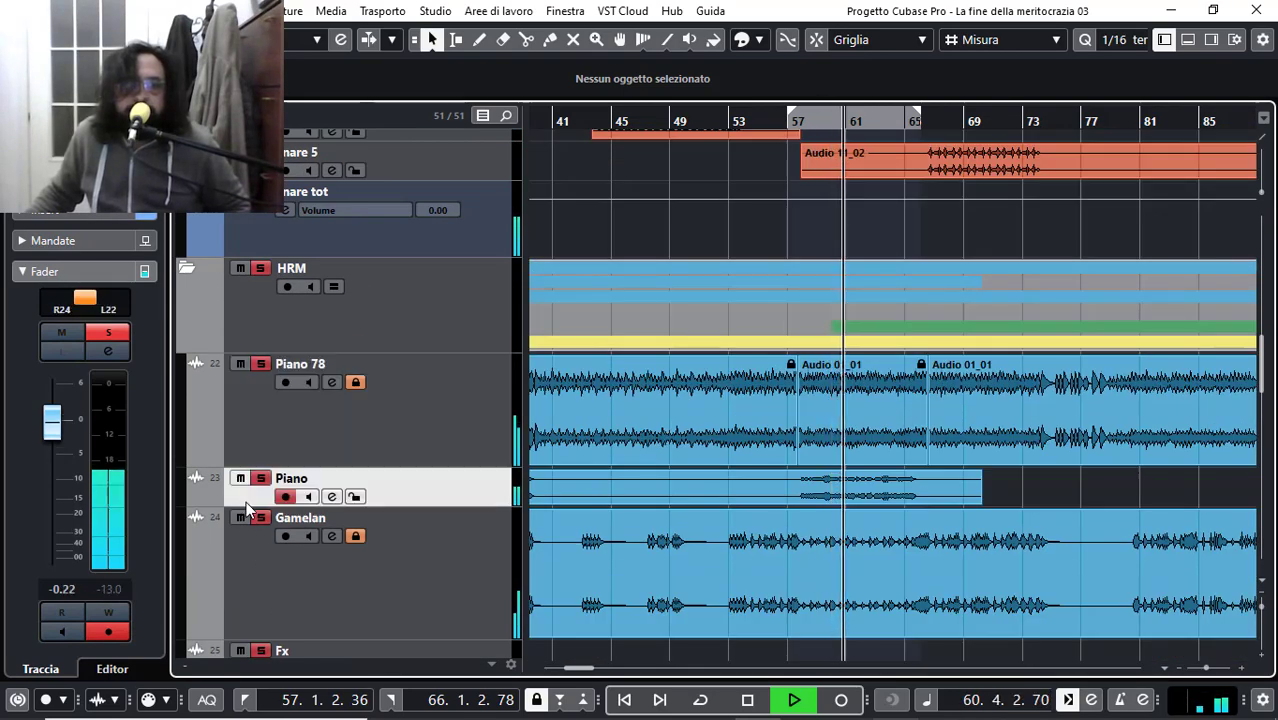
click(331, 497)
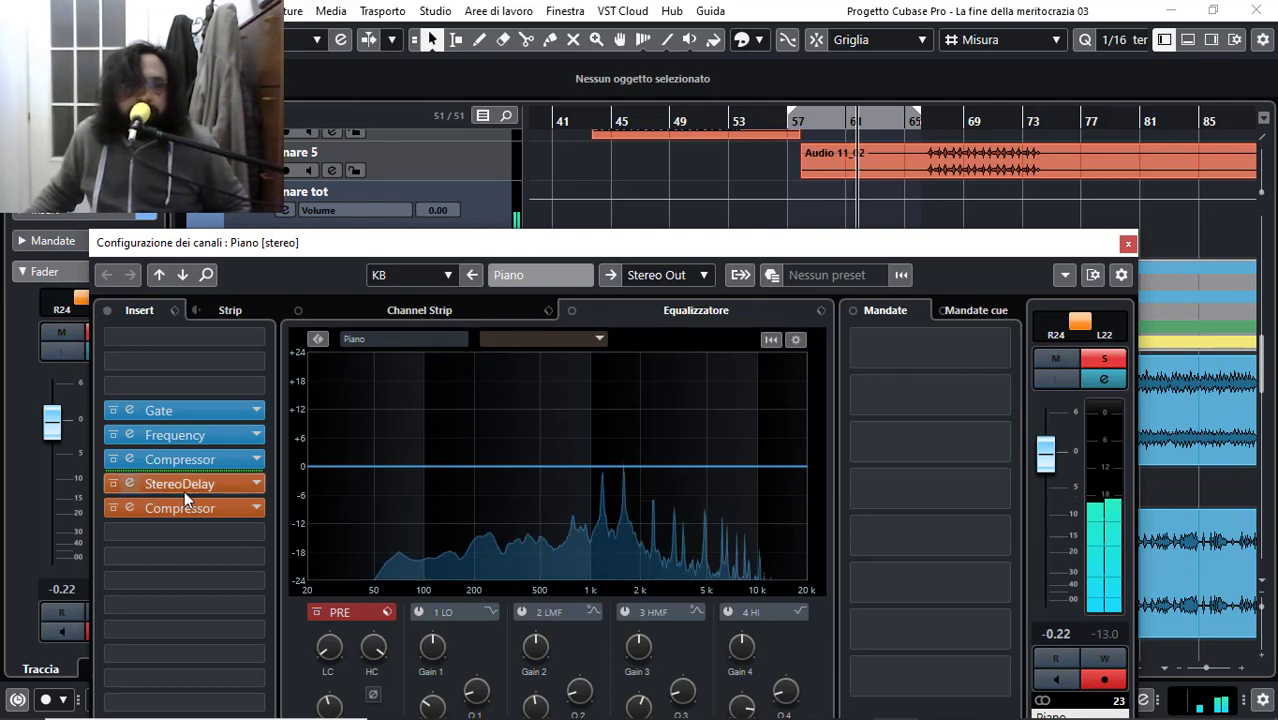
click(112, 483)
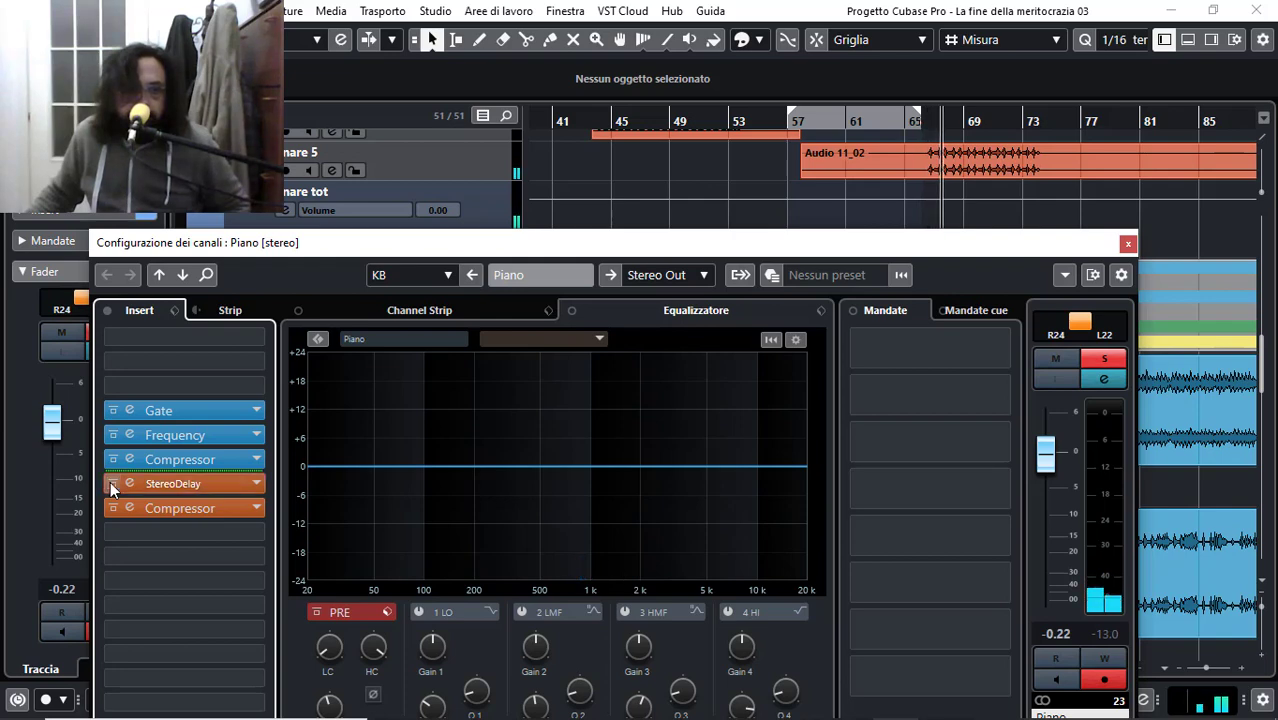
click(111, 483)
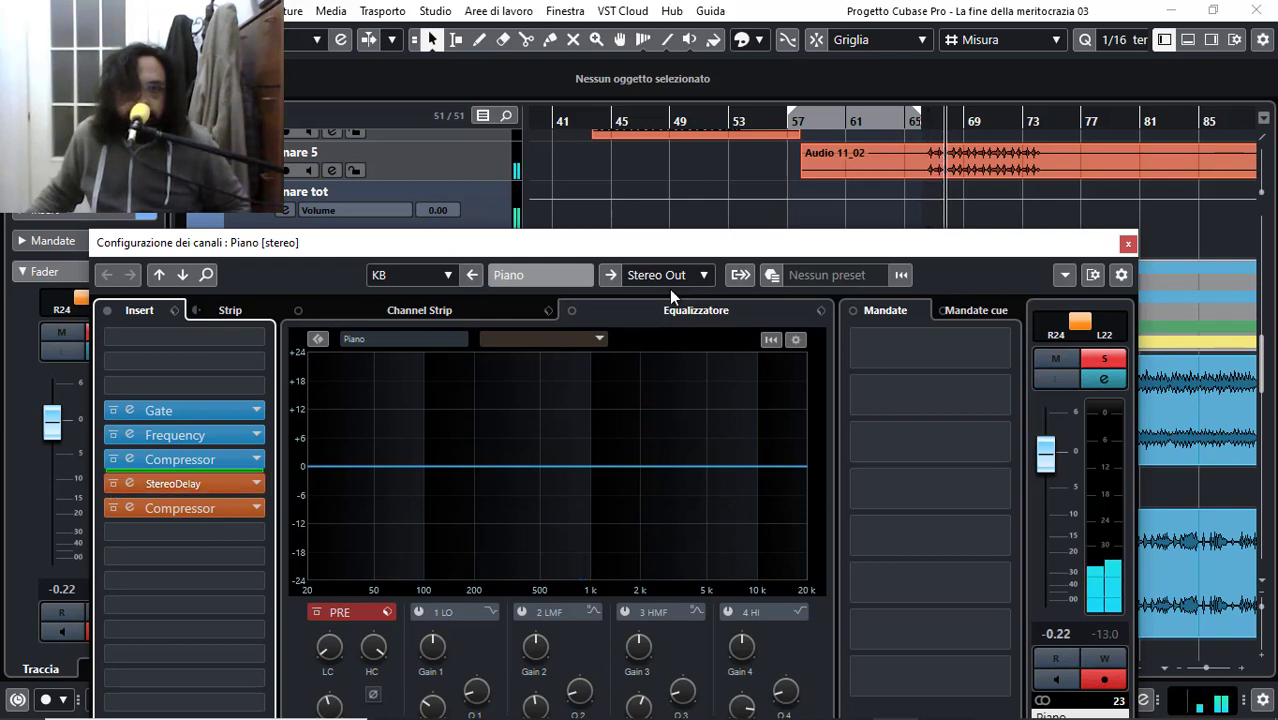
click(1127, 245)
Step: Replay the section from bar 57 and collapse the PRC and RTM folders in the track list
click(793, 122)
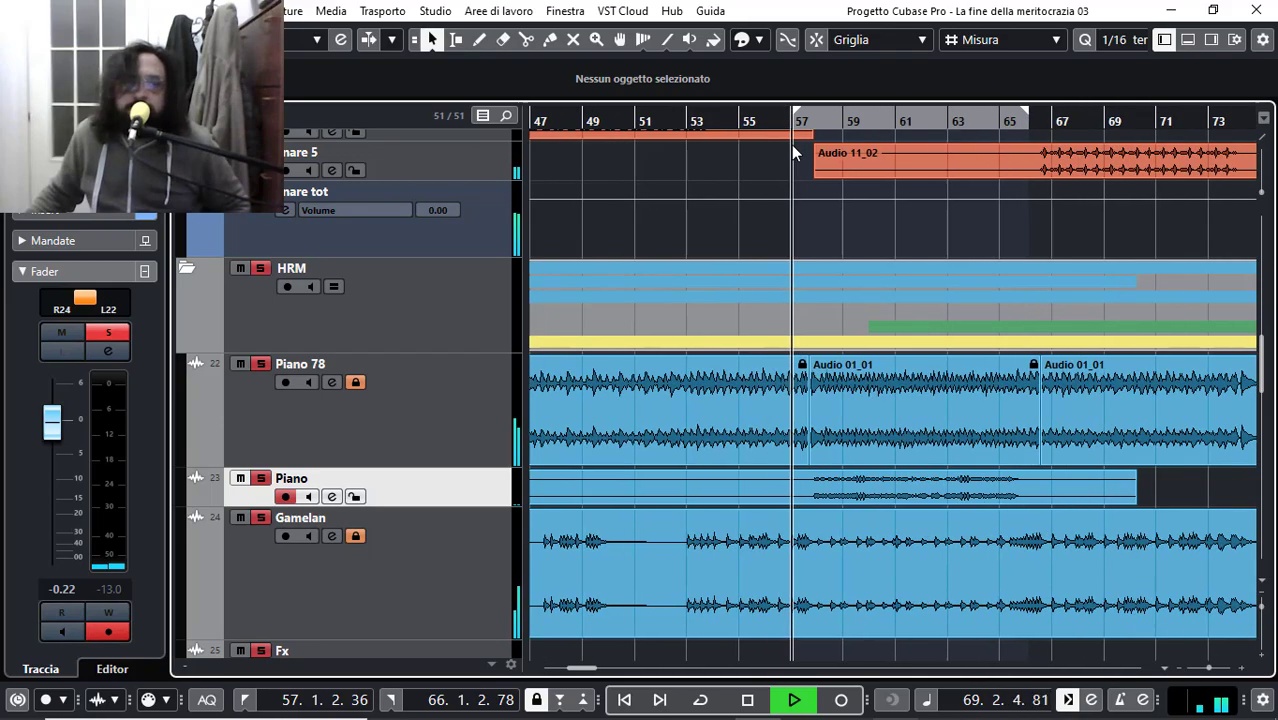
scroll(229, 586, down, 3)
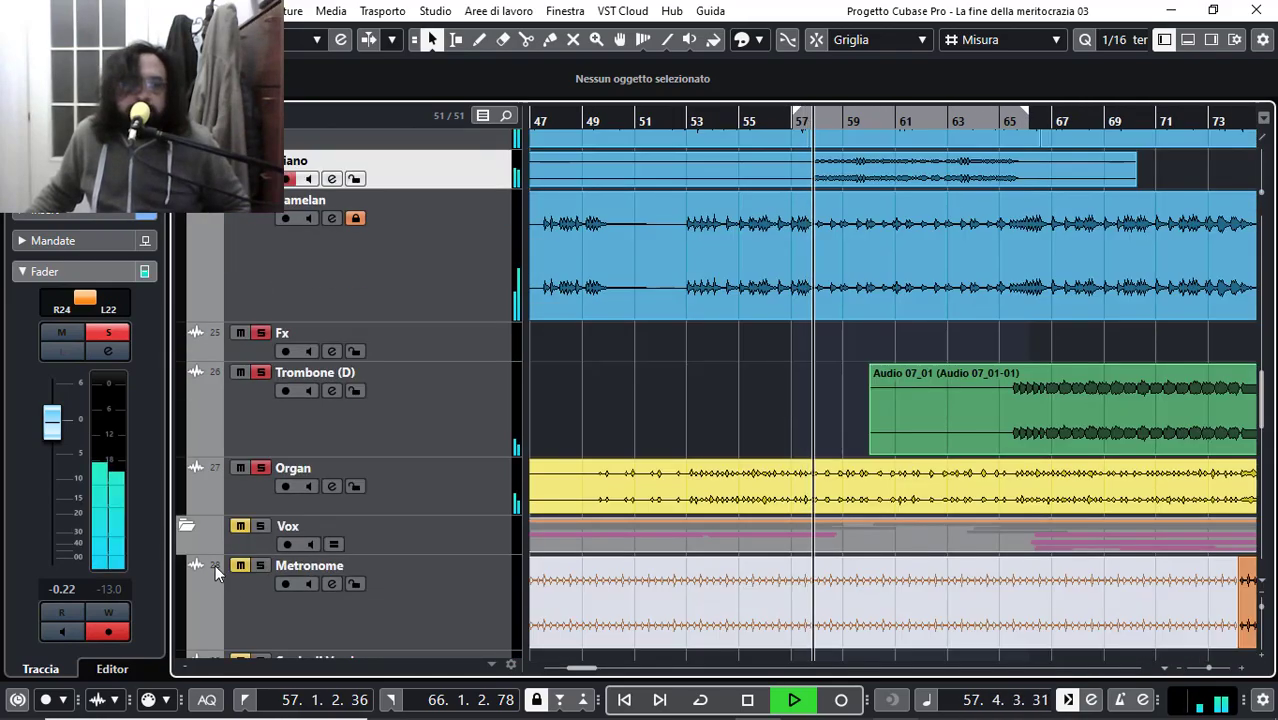
scroll(200, 450, up, 10)
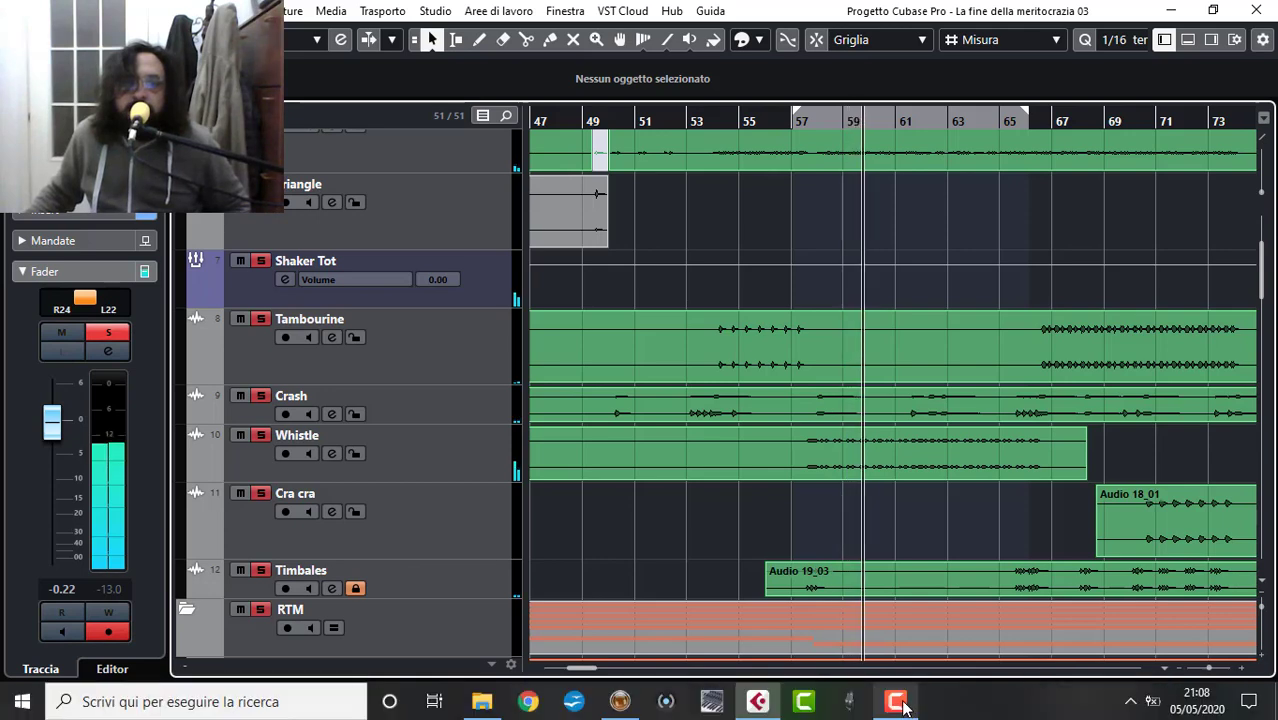
click(903, 706)
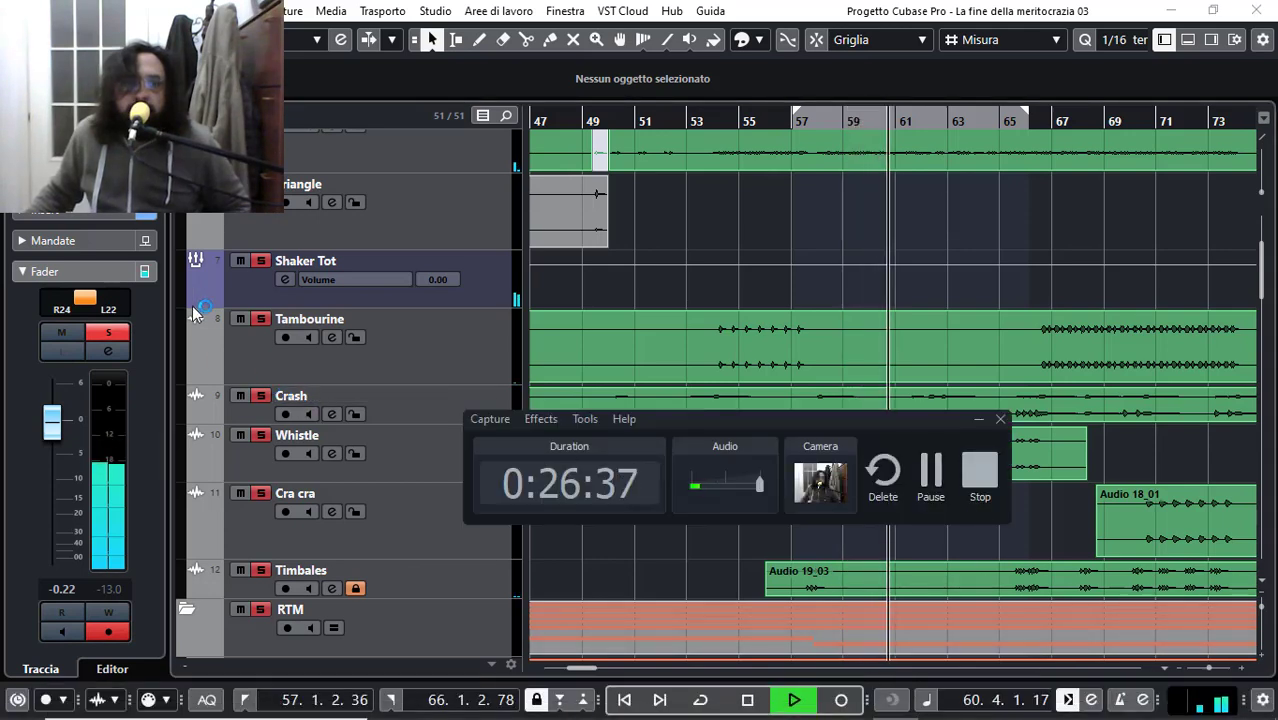
scroll(193, 314, up, 3)
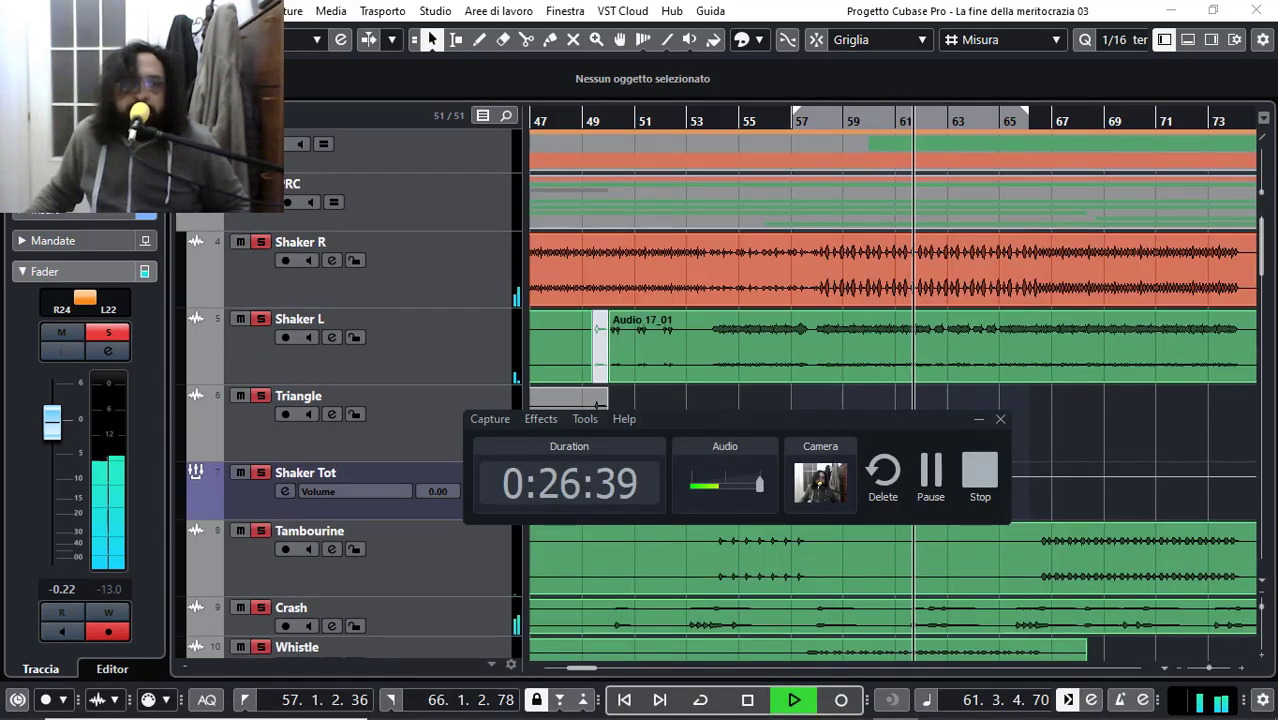
scroll(196, 472, down, 5)
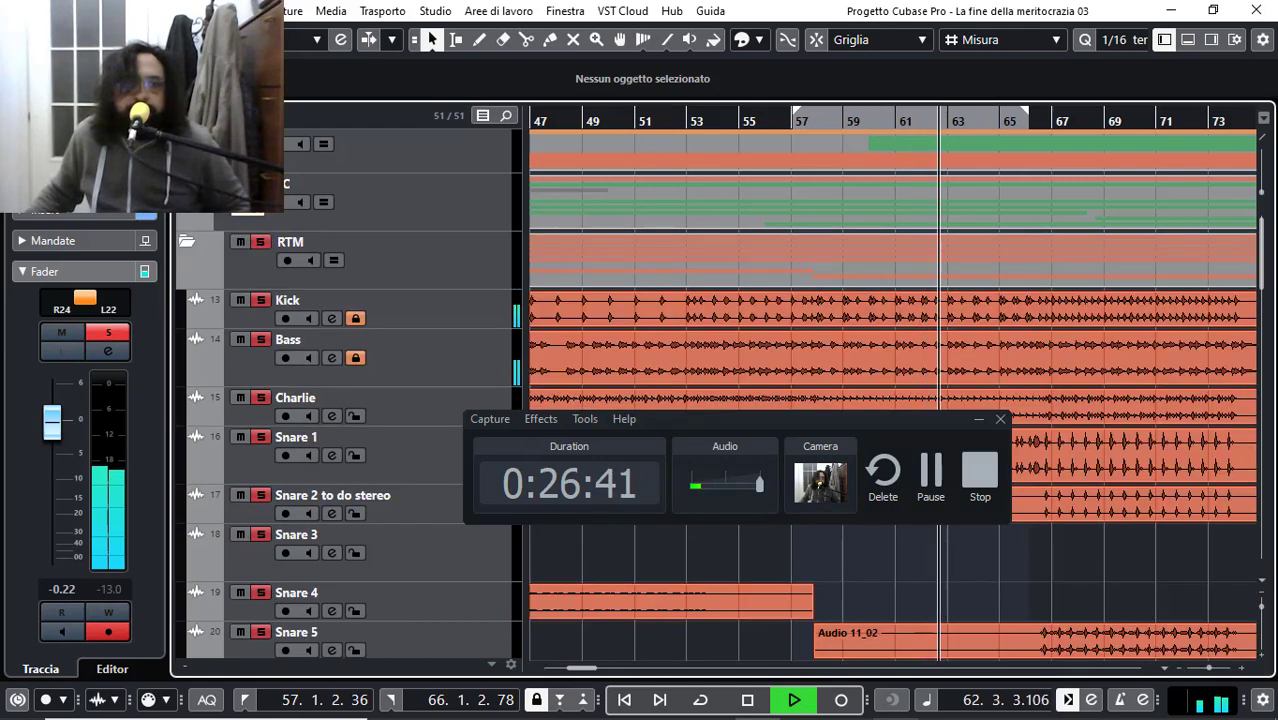
click(186, 242)
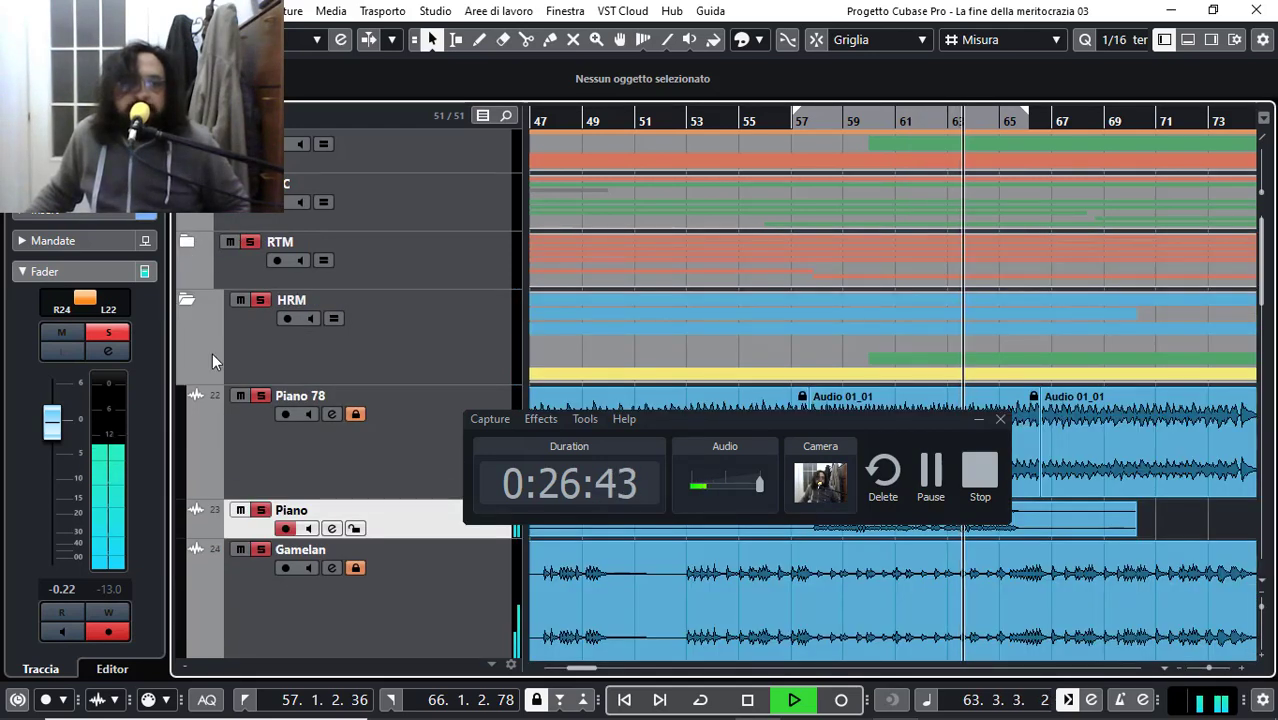
Step: Mute the HRM folder and unsolo the snare tracks inside the reopened RTM folder
click(239, 299)
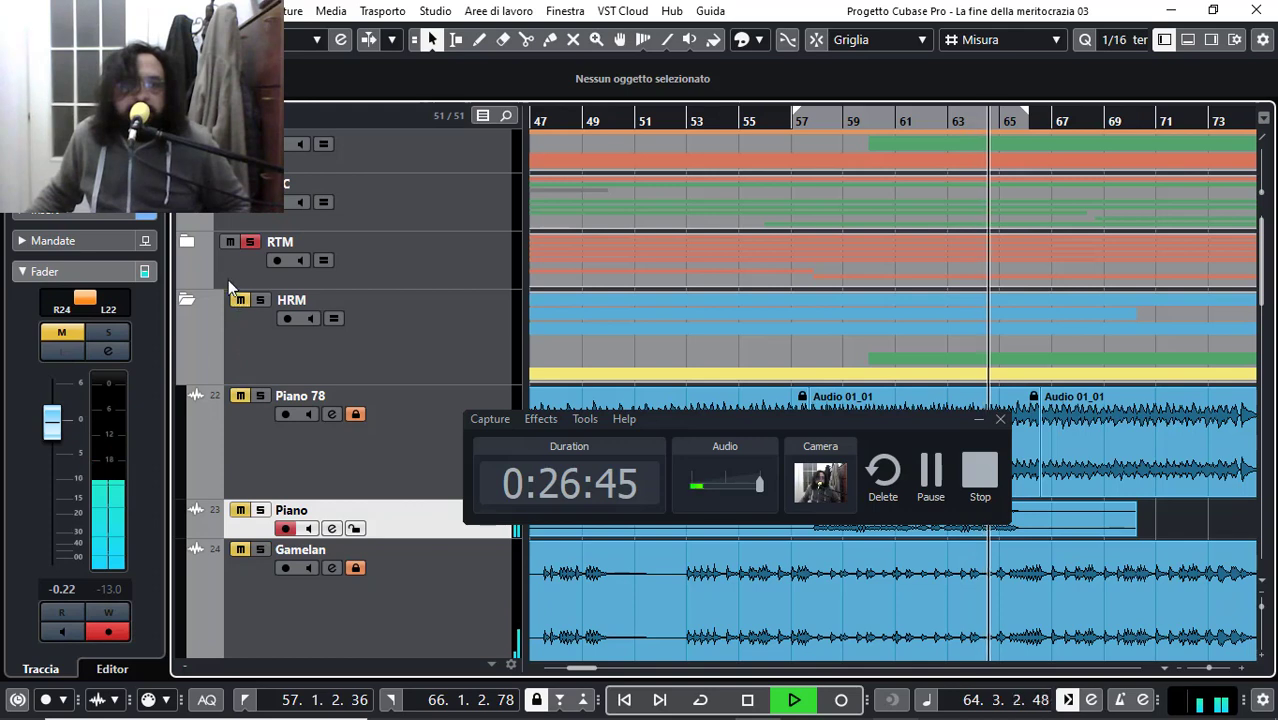
click(226, 278)
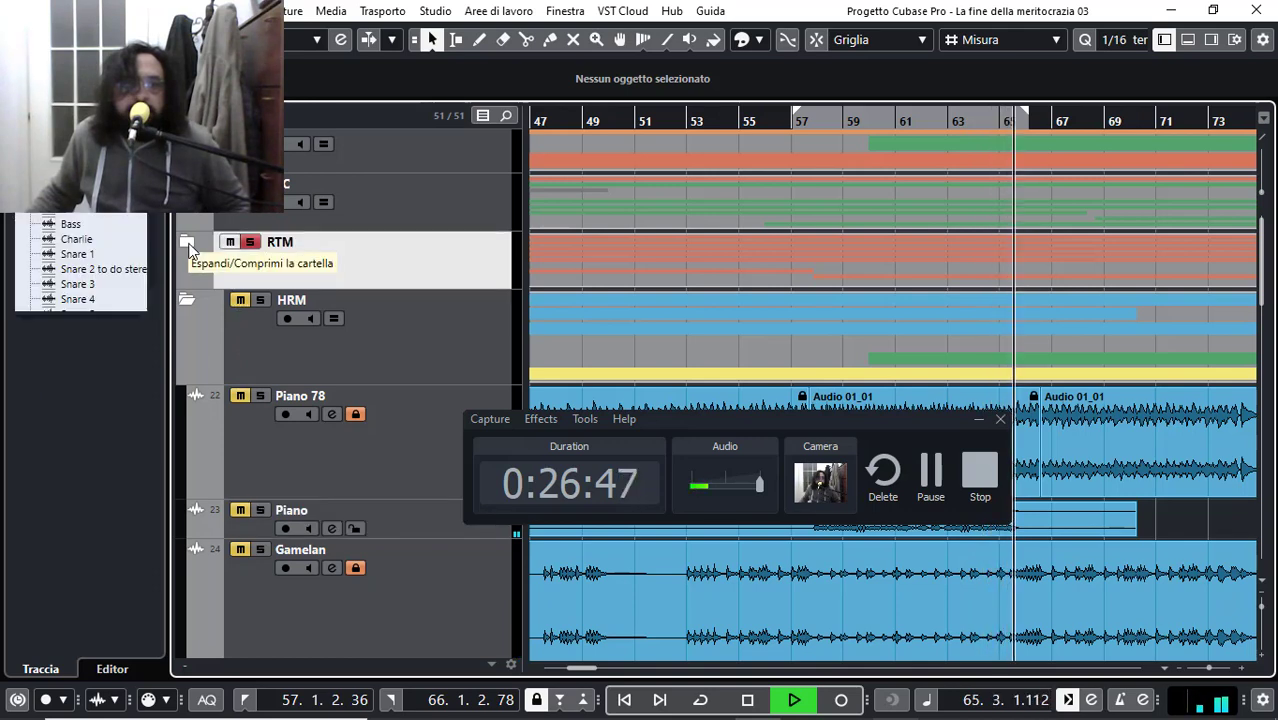
click(188, 245)
scroll(211, 513, down, 4)
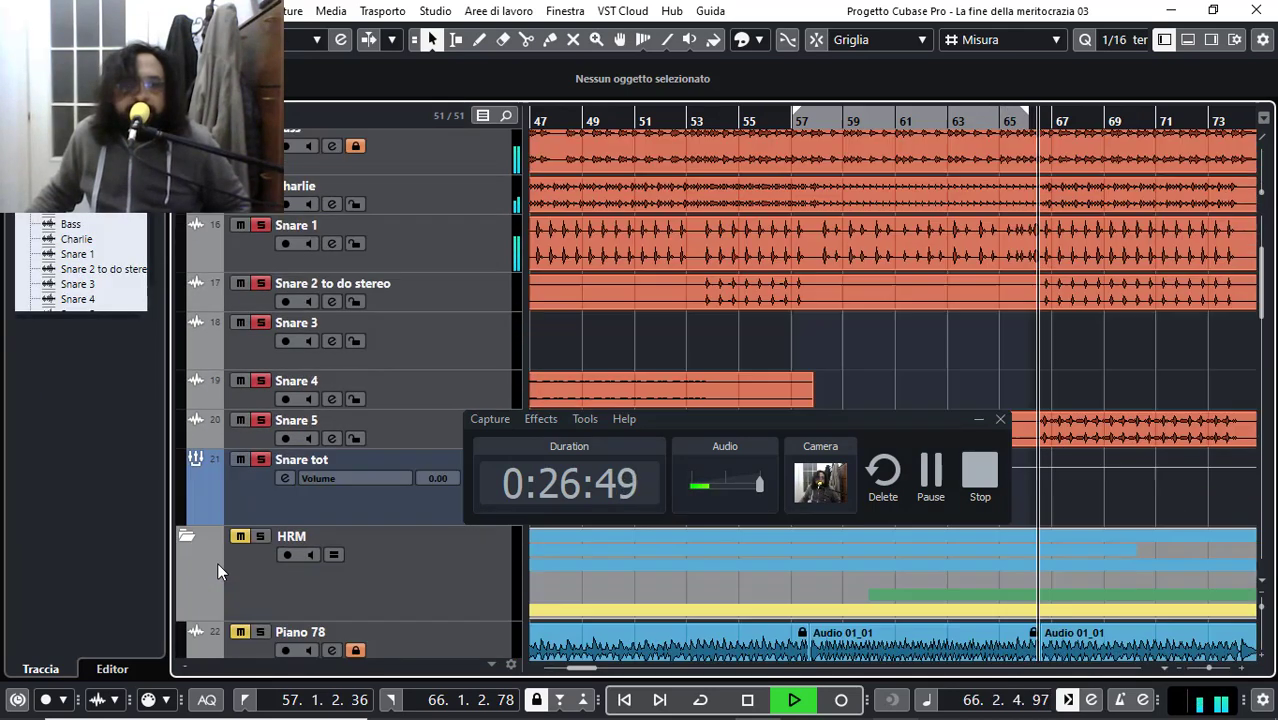
click(258, 460)
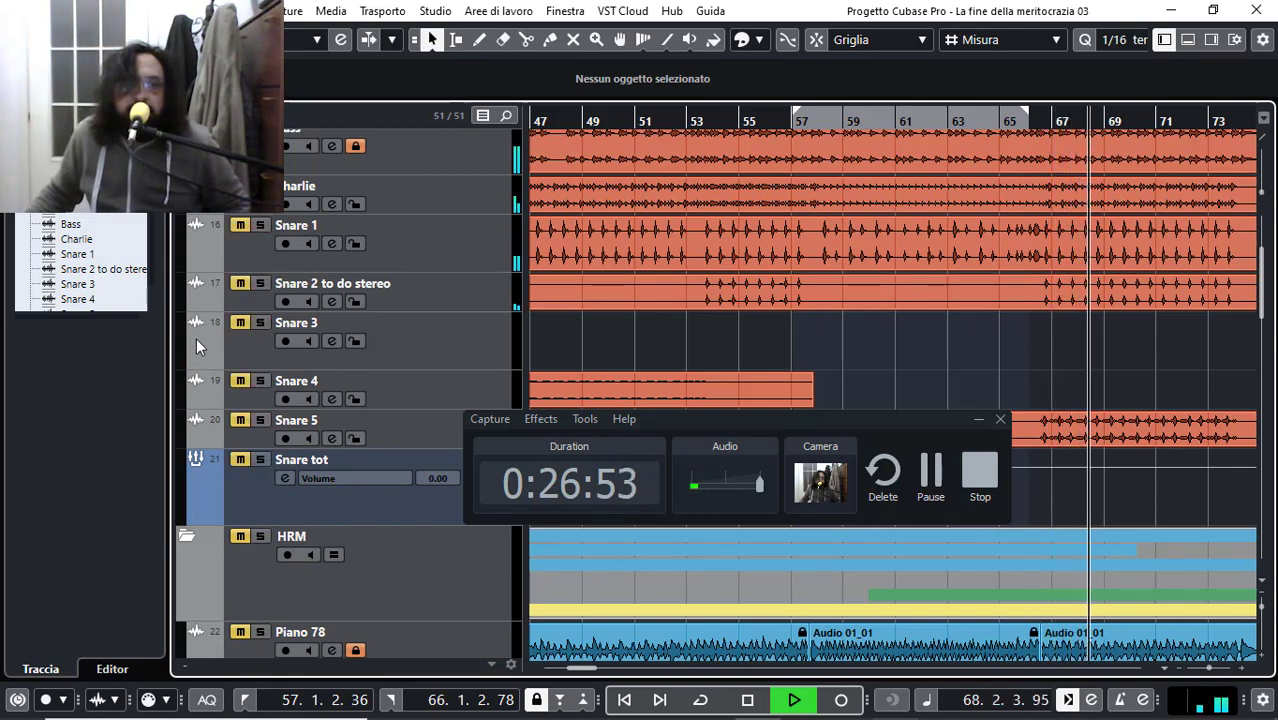
Step: Look through the track list from the snares past the harmonic tracks to the vocals, and back up to the RTM folder
scroll(188, 480, down, 12)
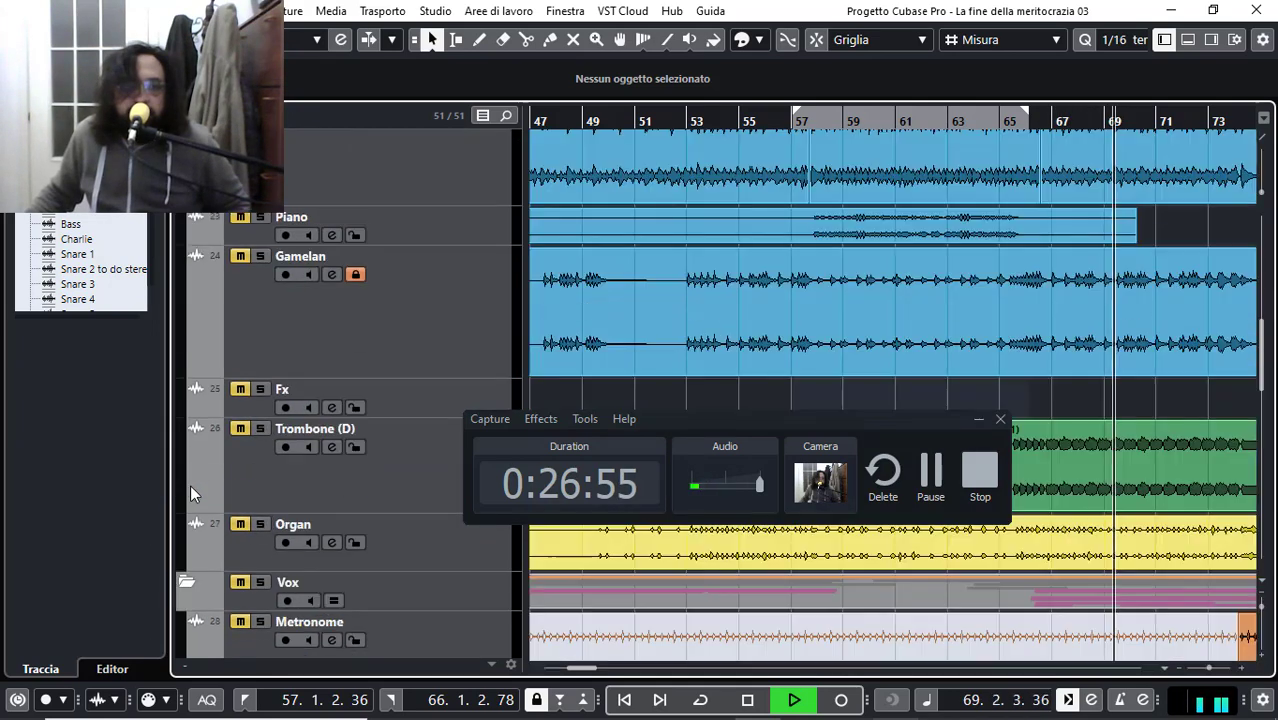
scroll(190, 484, down, 4)
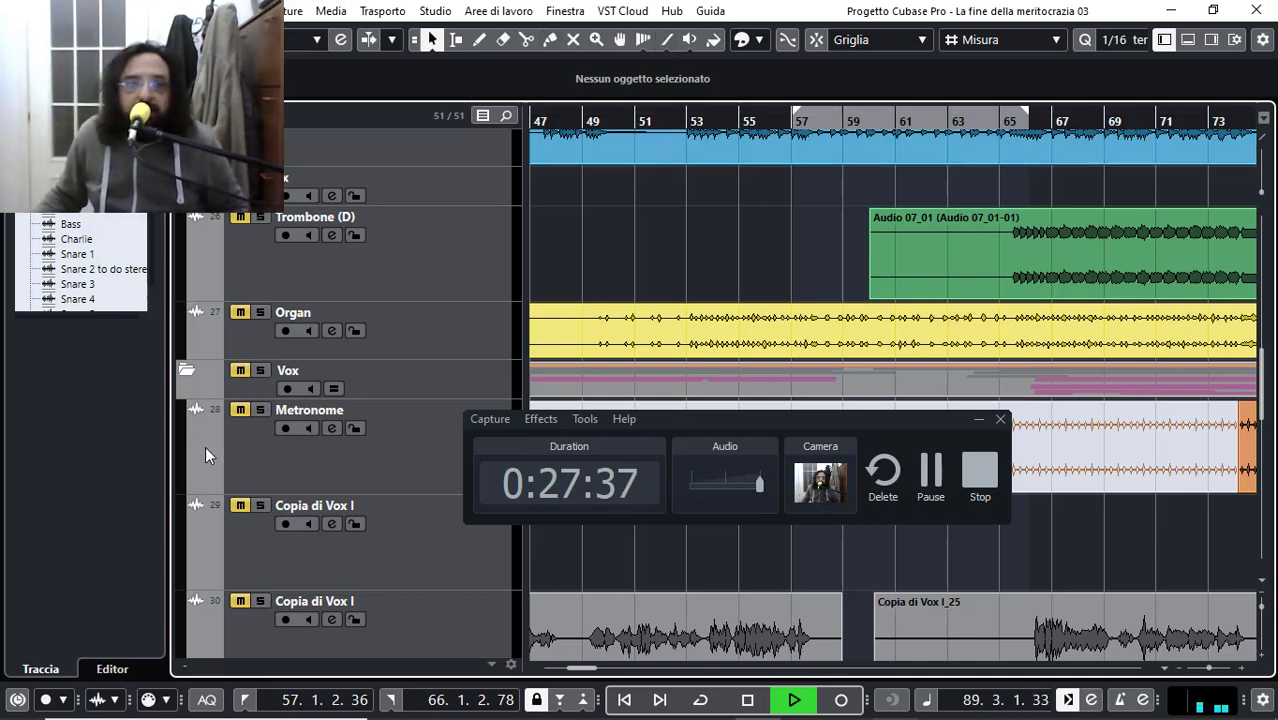
scroll(205, 446, up, 5)
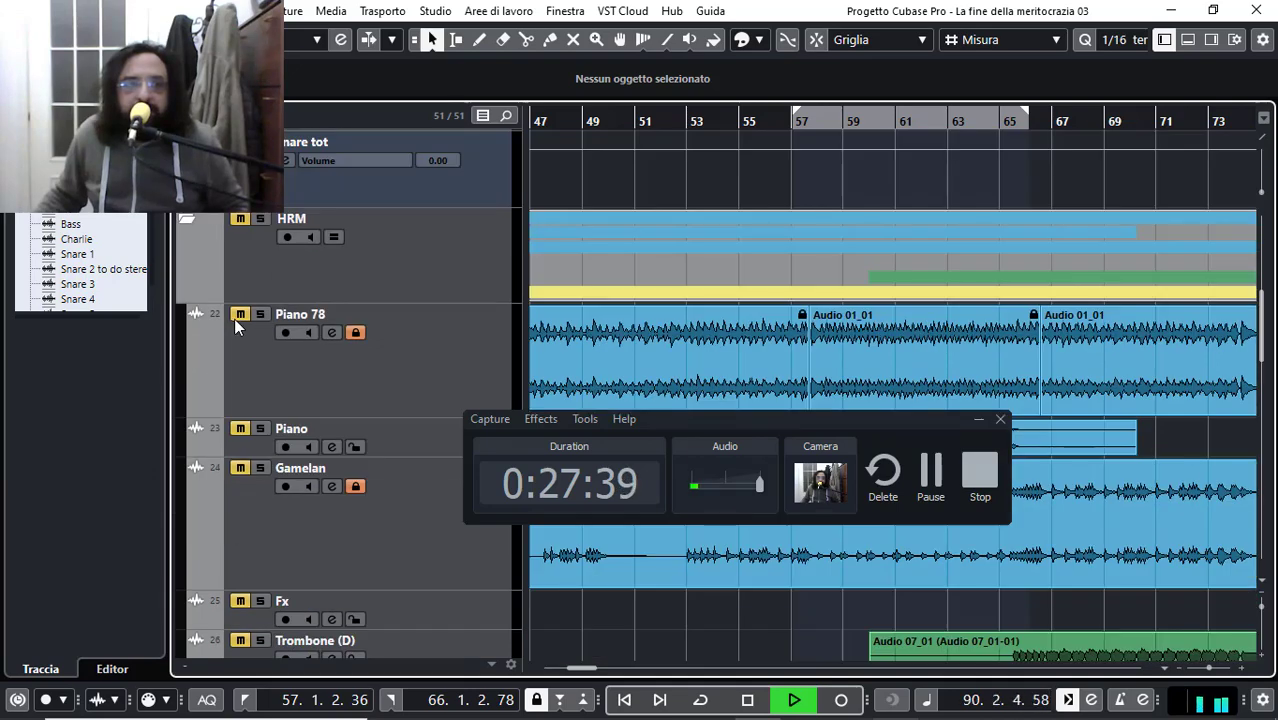
scroll(220, 402, down, 3)
scroll(215, 401, down, 3)
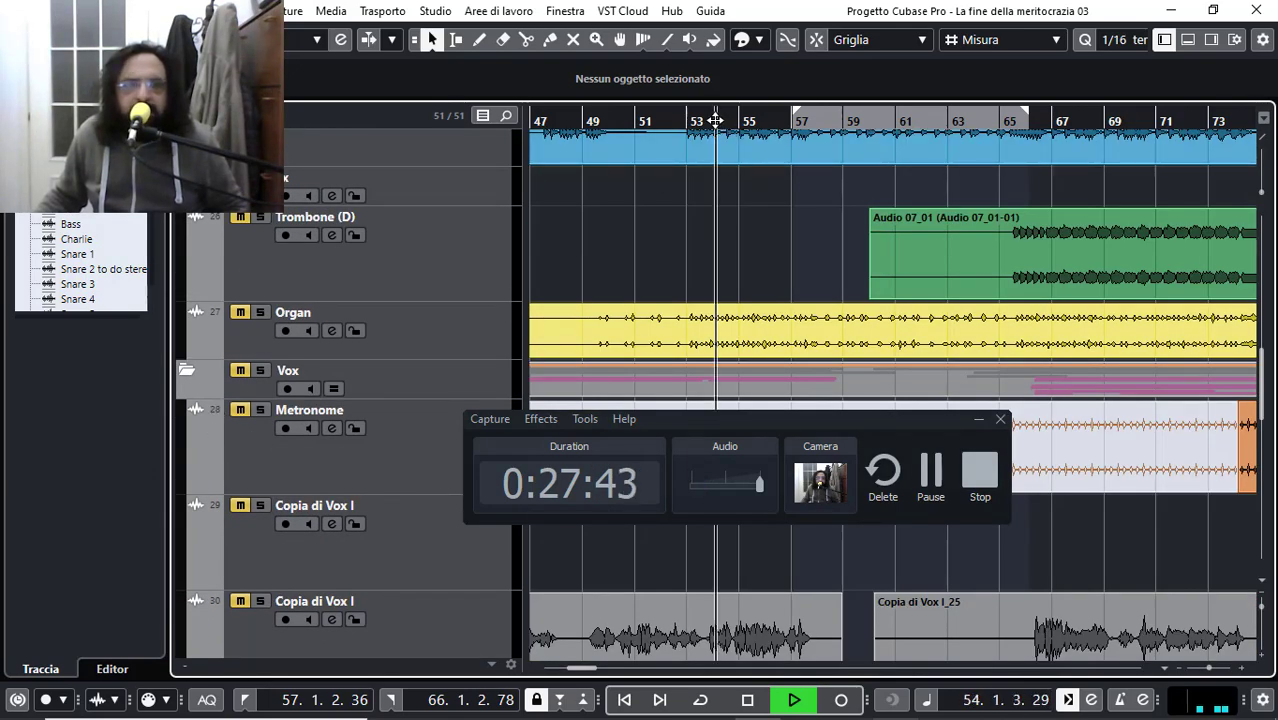
scroll(196, 302, up, 4)
scroll(196, 302, down, 5)
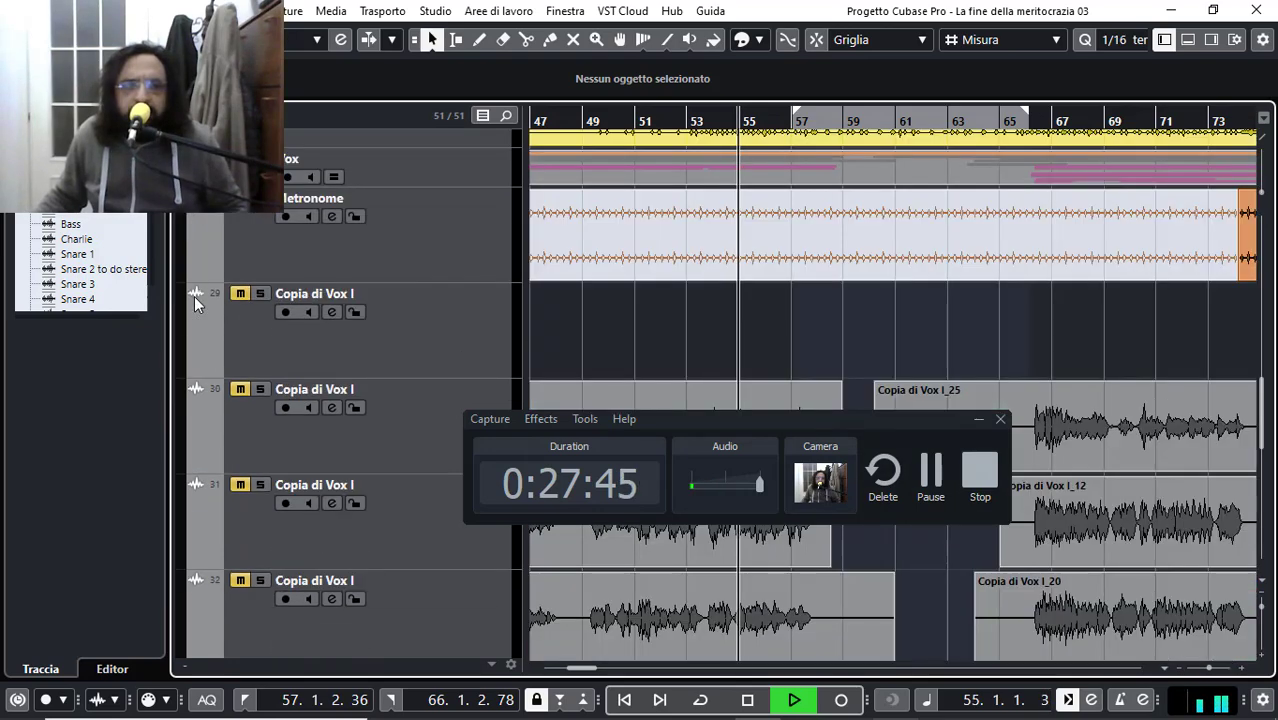
scroll(194, 296, down, 3)
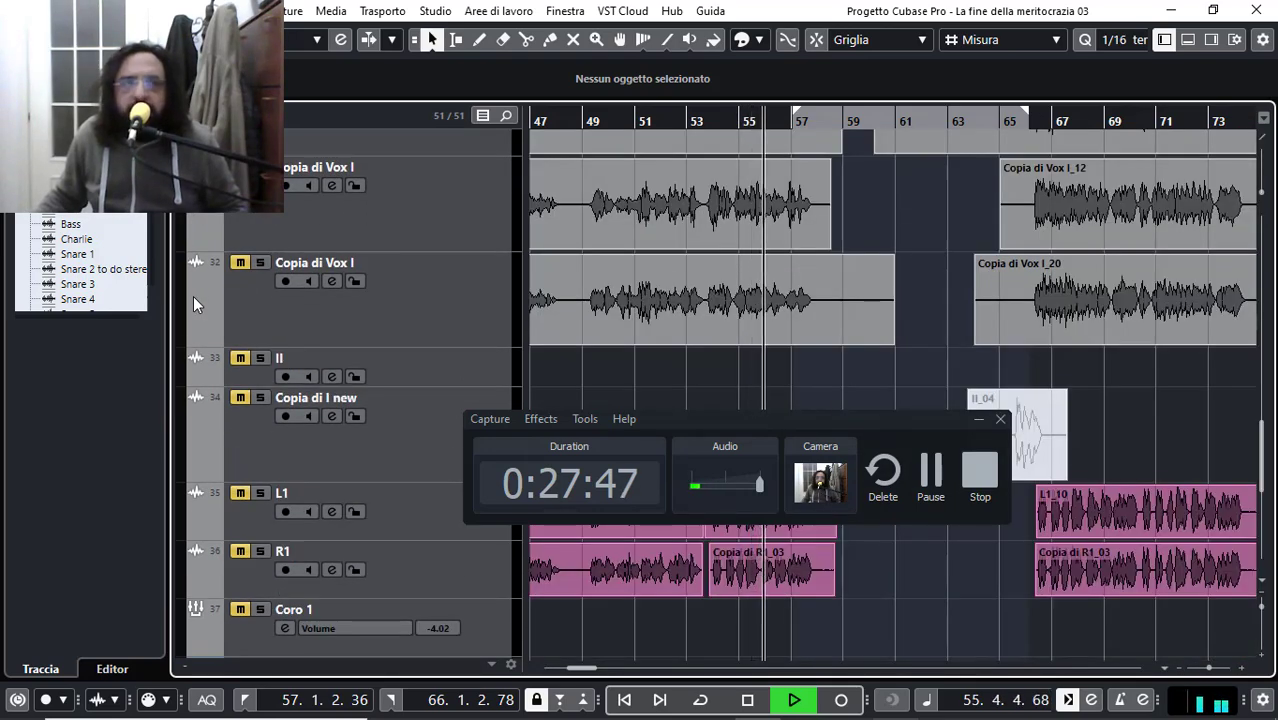
scroll(195, 305, down, 3)
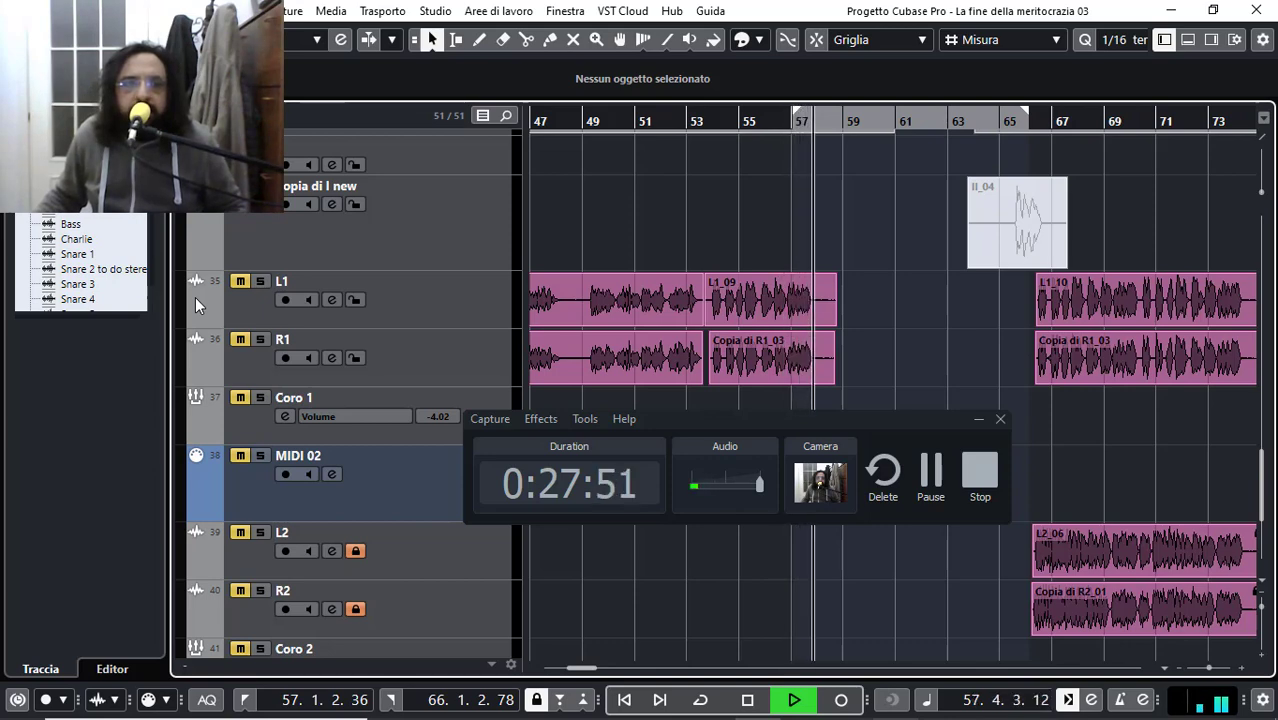
scroll(195, 297, down, 5)
scroll(195, 297, up, 15)
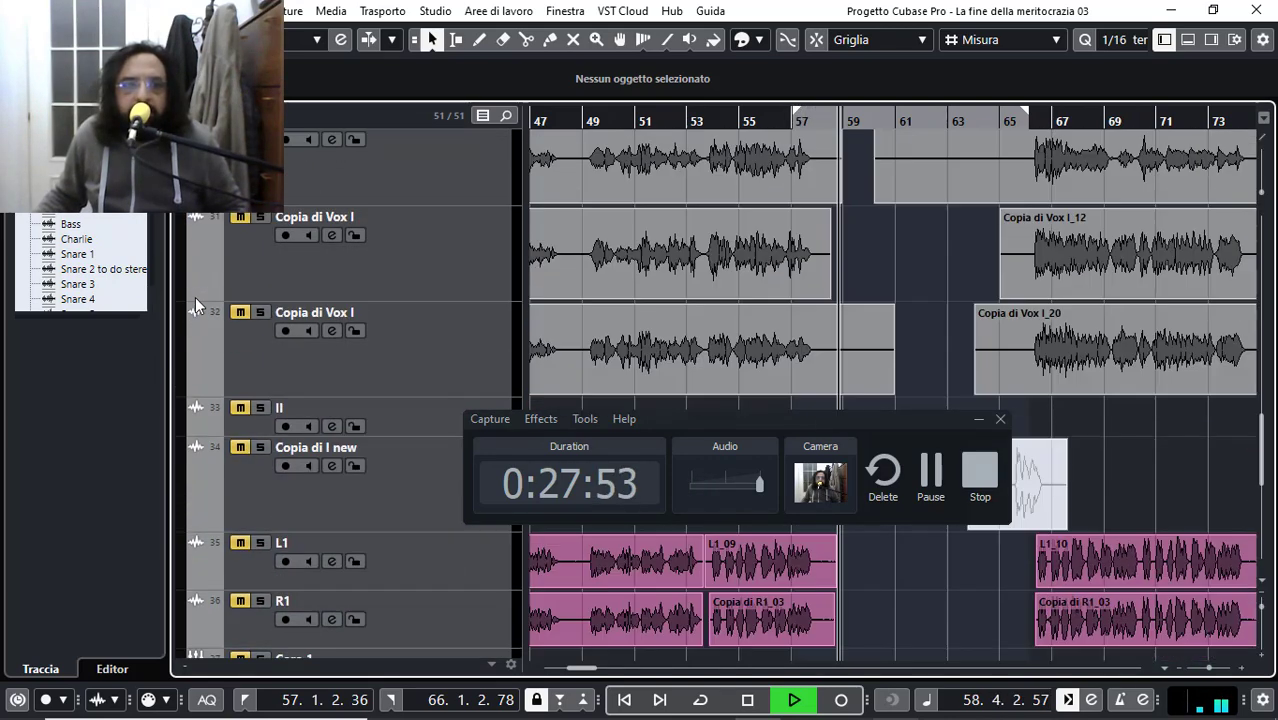
scroll(195, 297, up, 10)
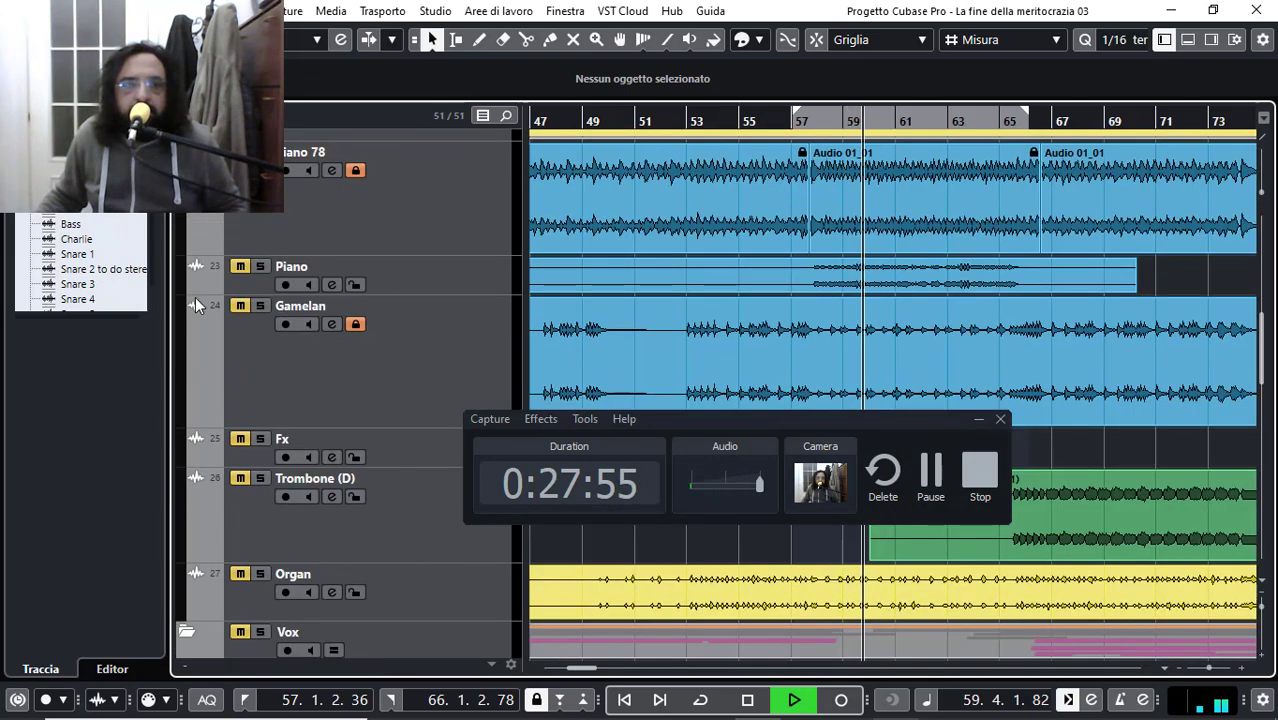
scroll(195, 297, up, 5)
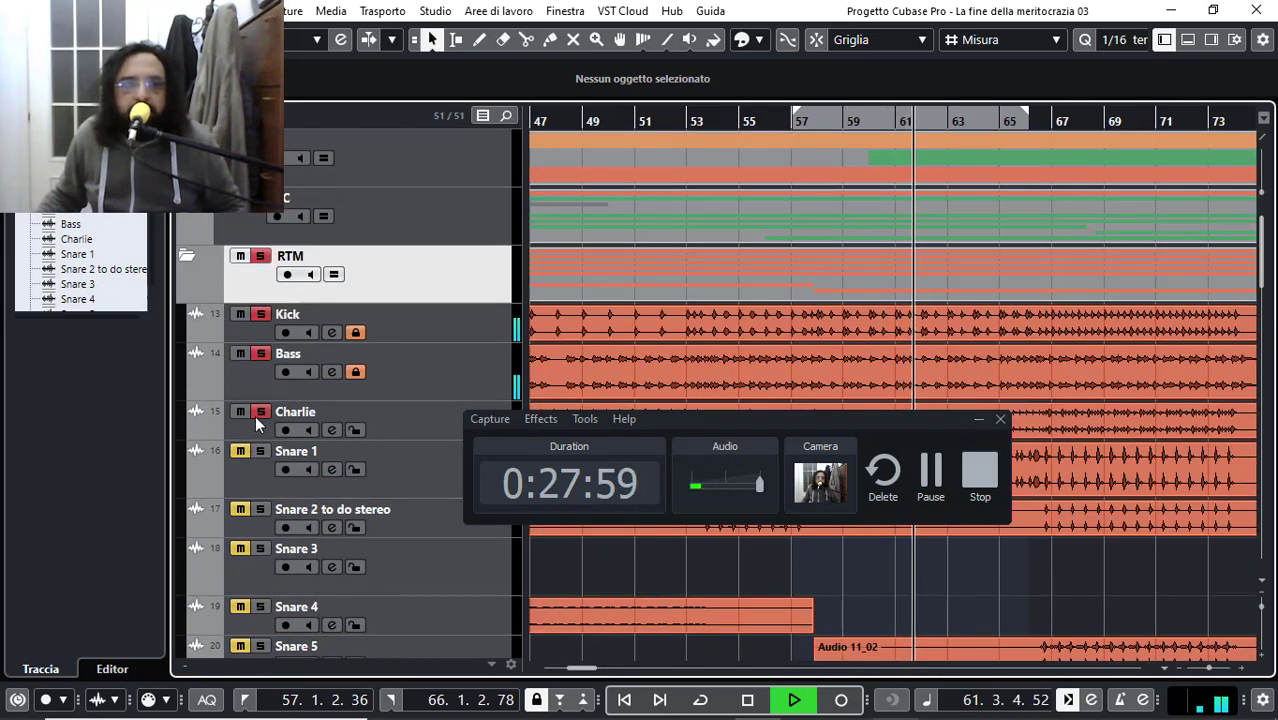
Step: Select the Coro 1 group track among the vocals, clear the capture window out of the way and lower Coro 1's volume to -oo
scroll(213, 446, down, 10)
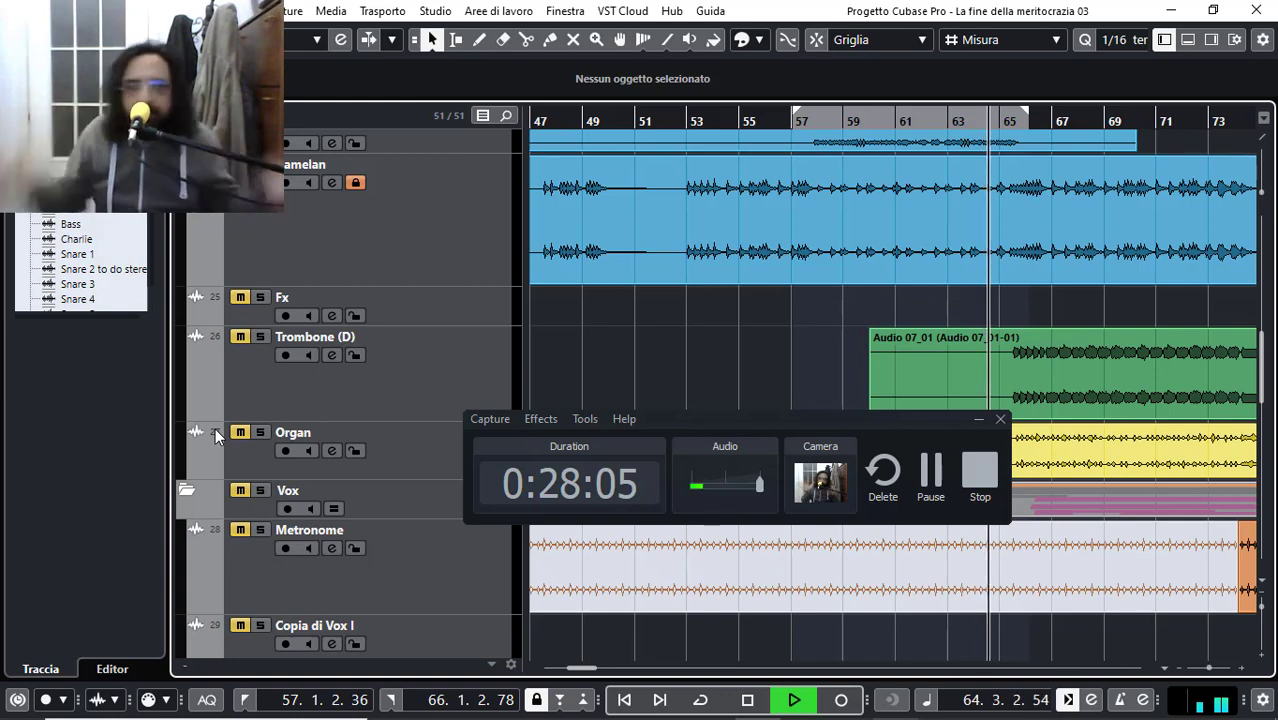
scroll(195, 422, down, 6)
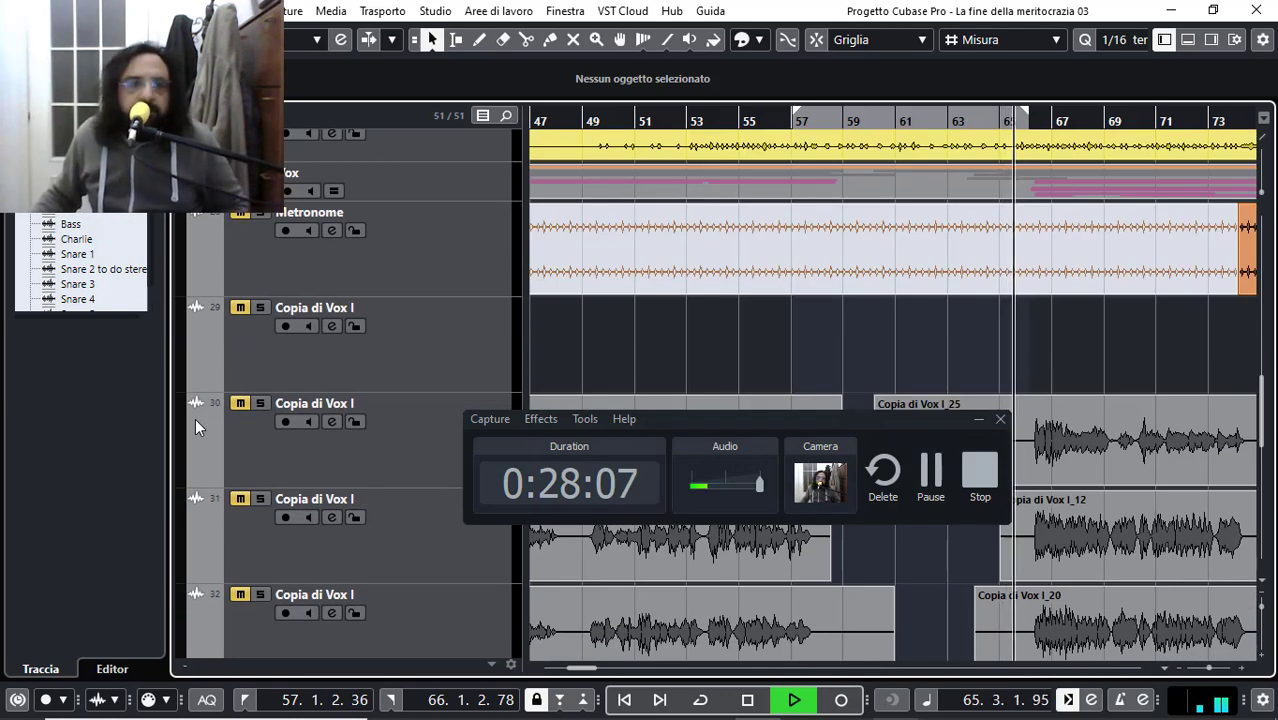
scroll(240, 575, down, 3)
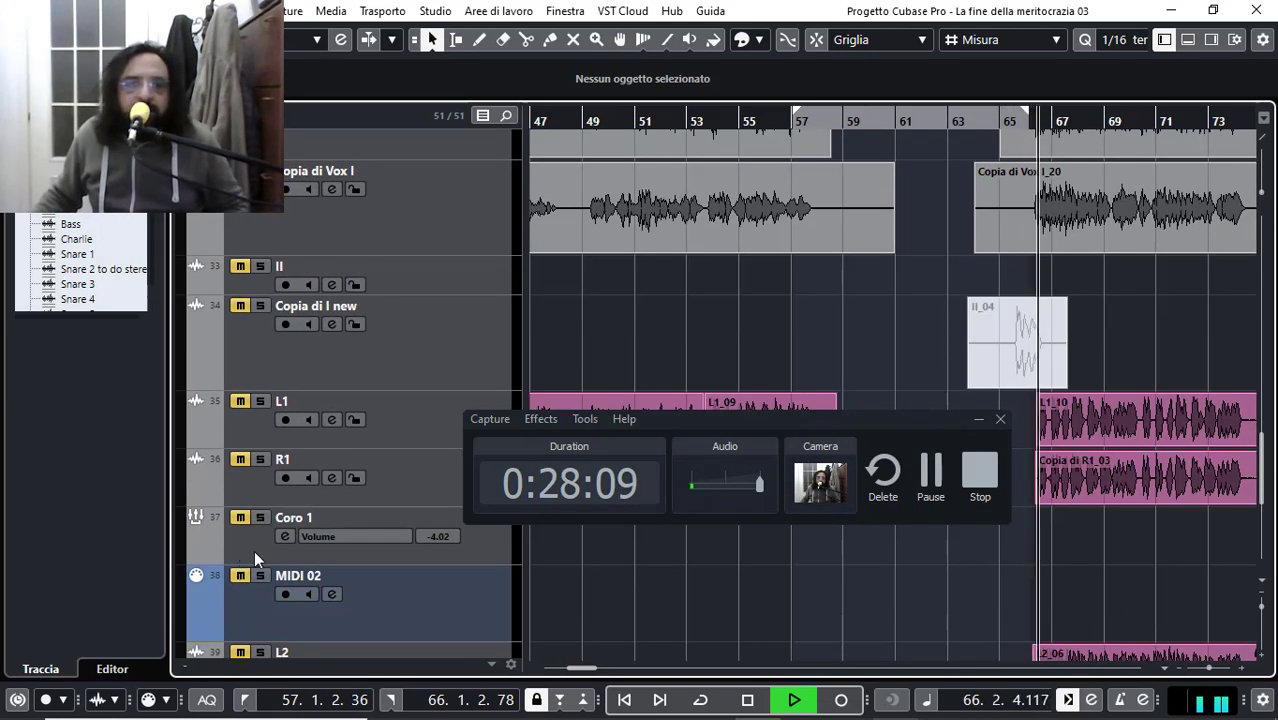
click(245, 605)
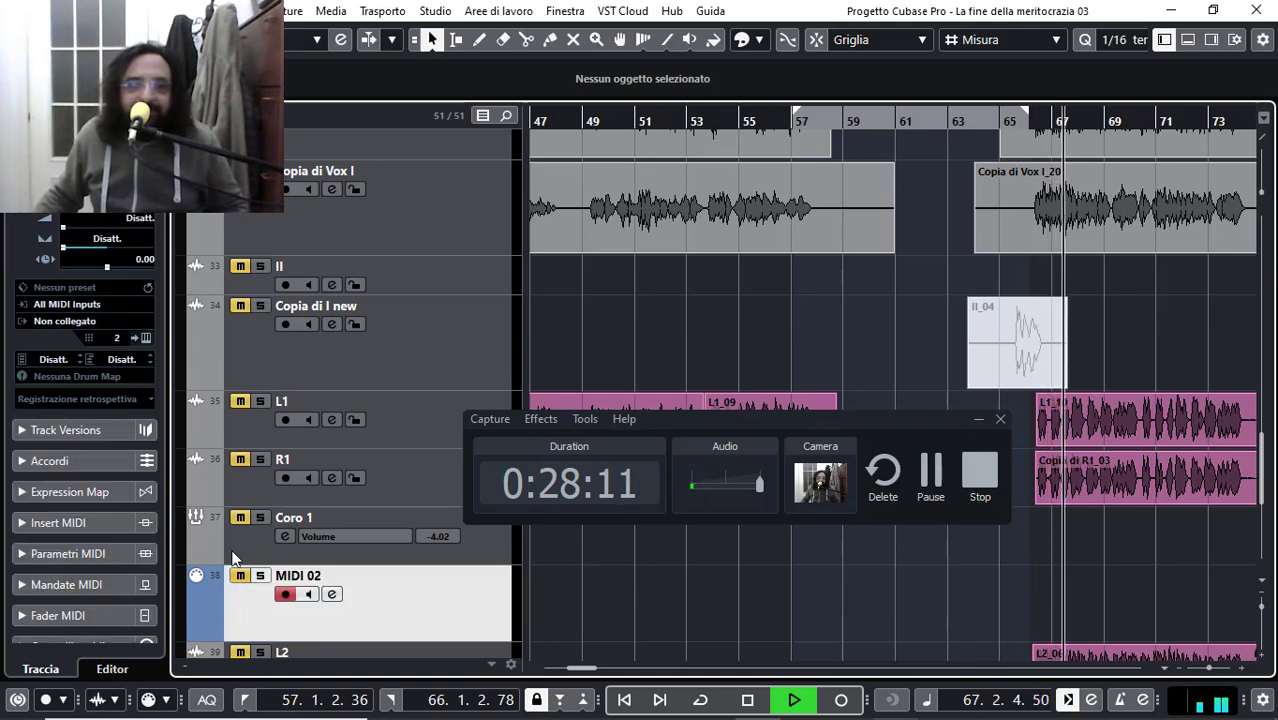
click(233, 556)
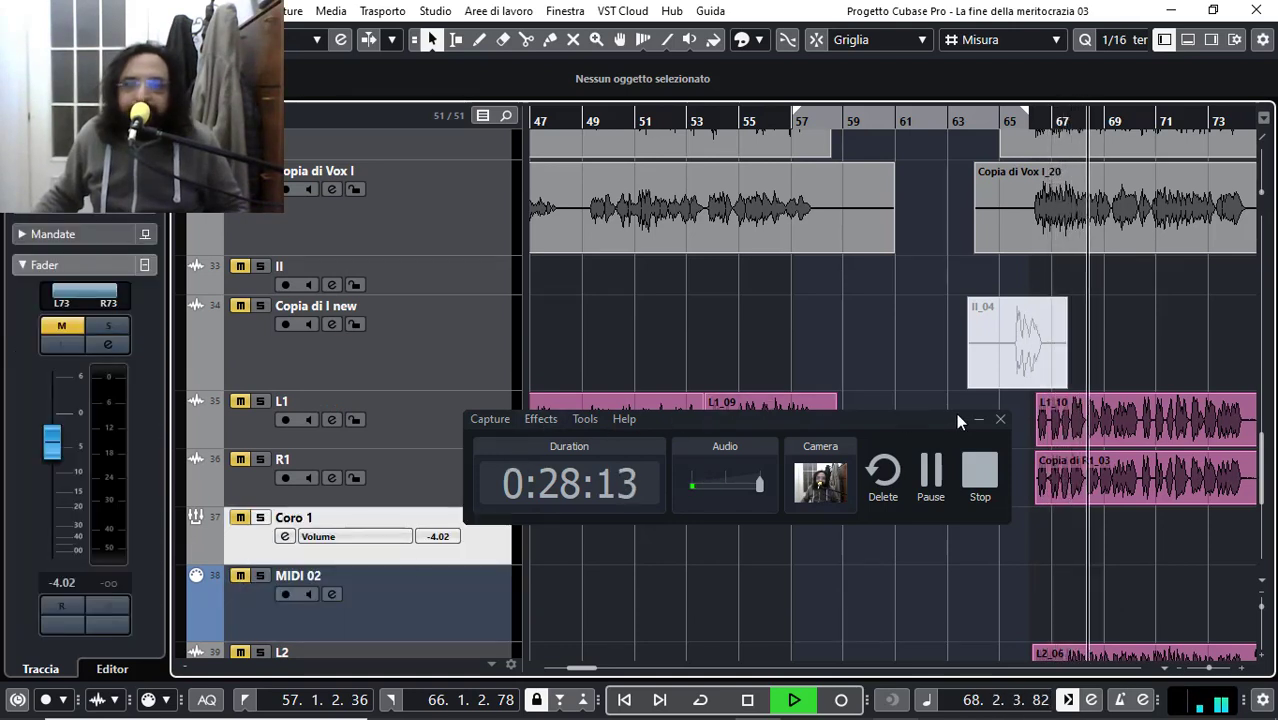
click(935, 430)
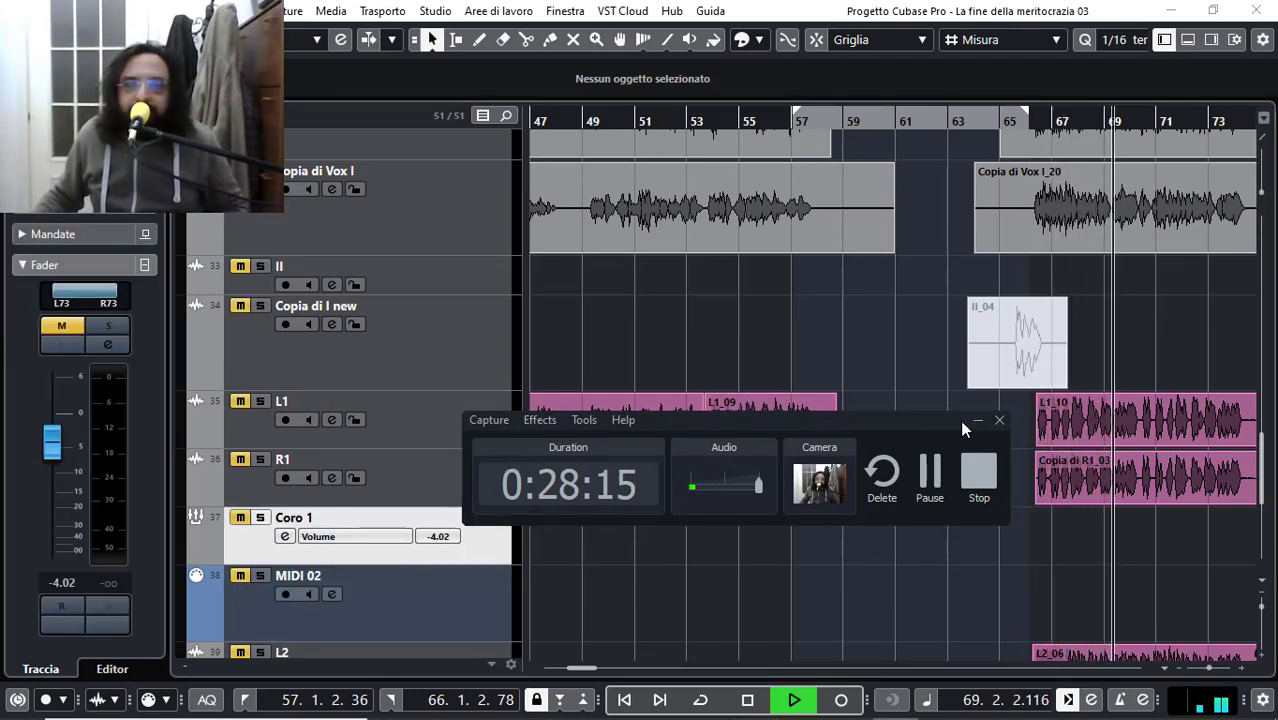
click(978, 421)
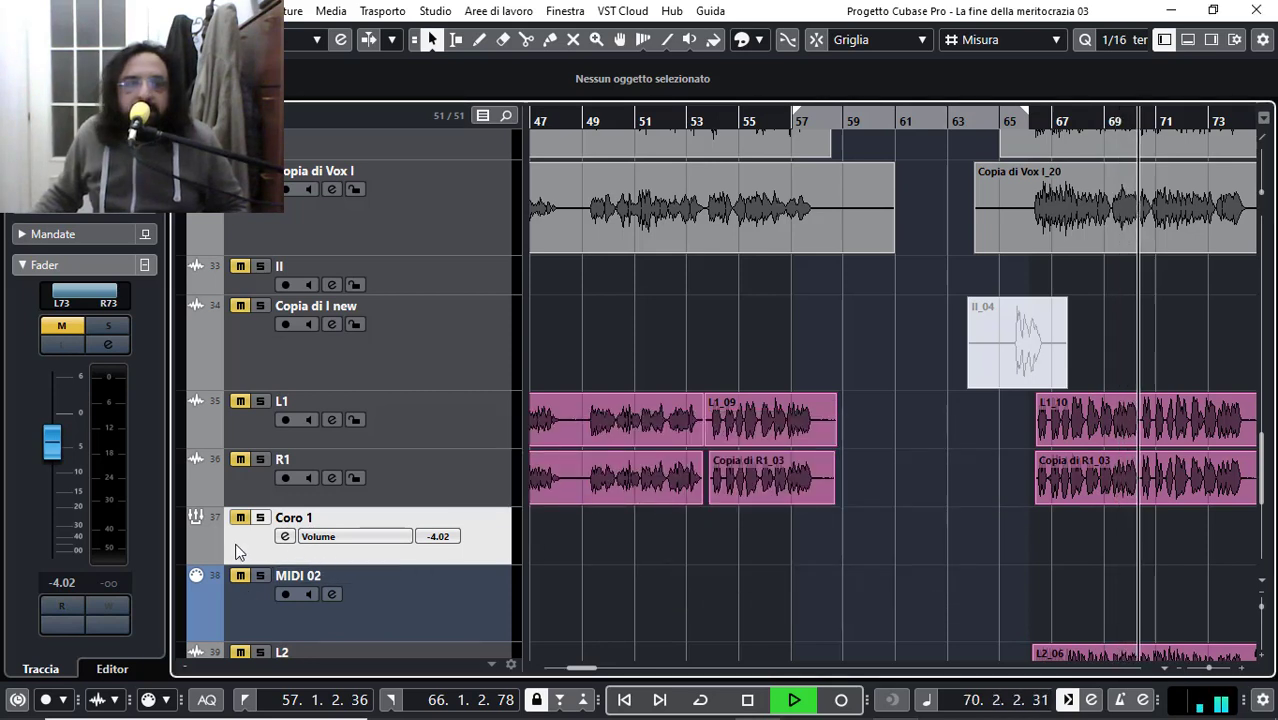
click(54, 459)
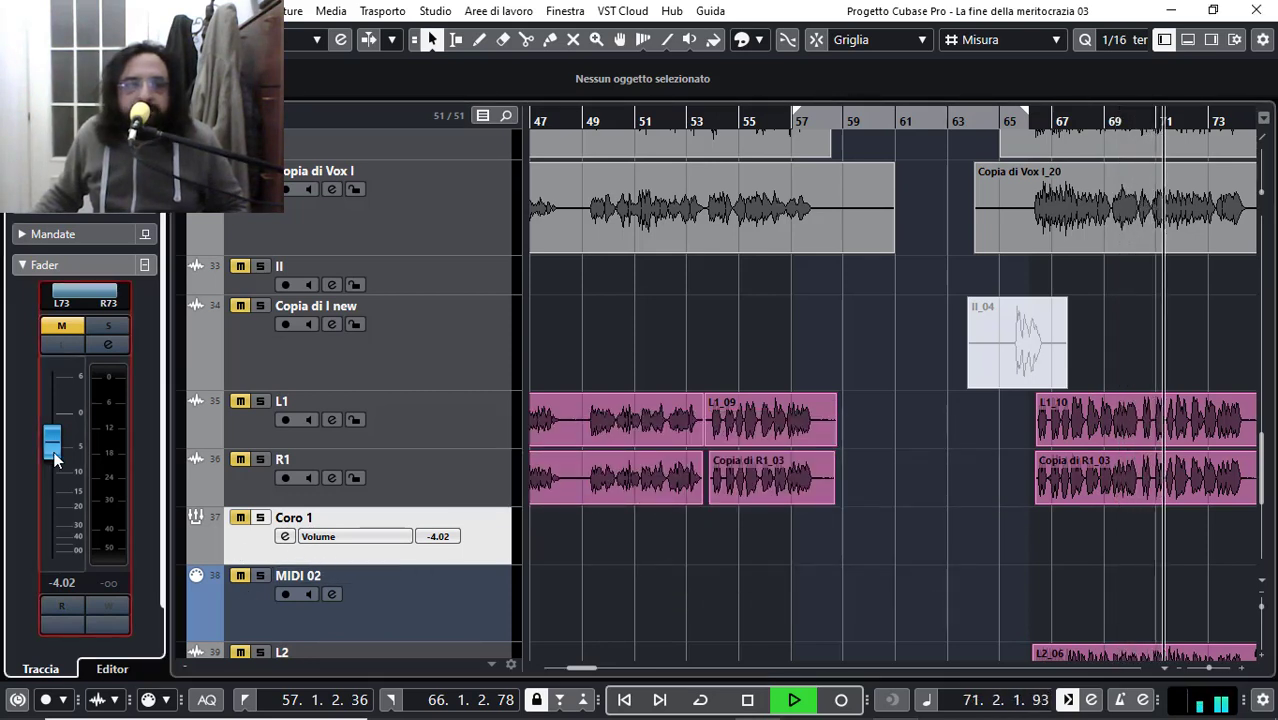
drag(54, 459, 54, 550)
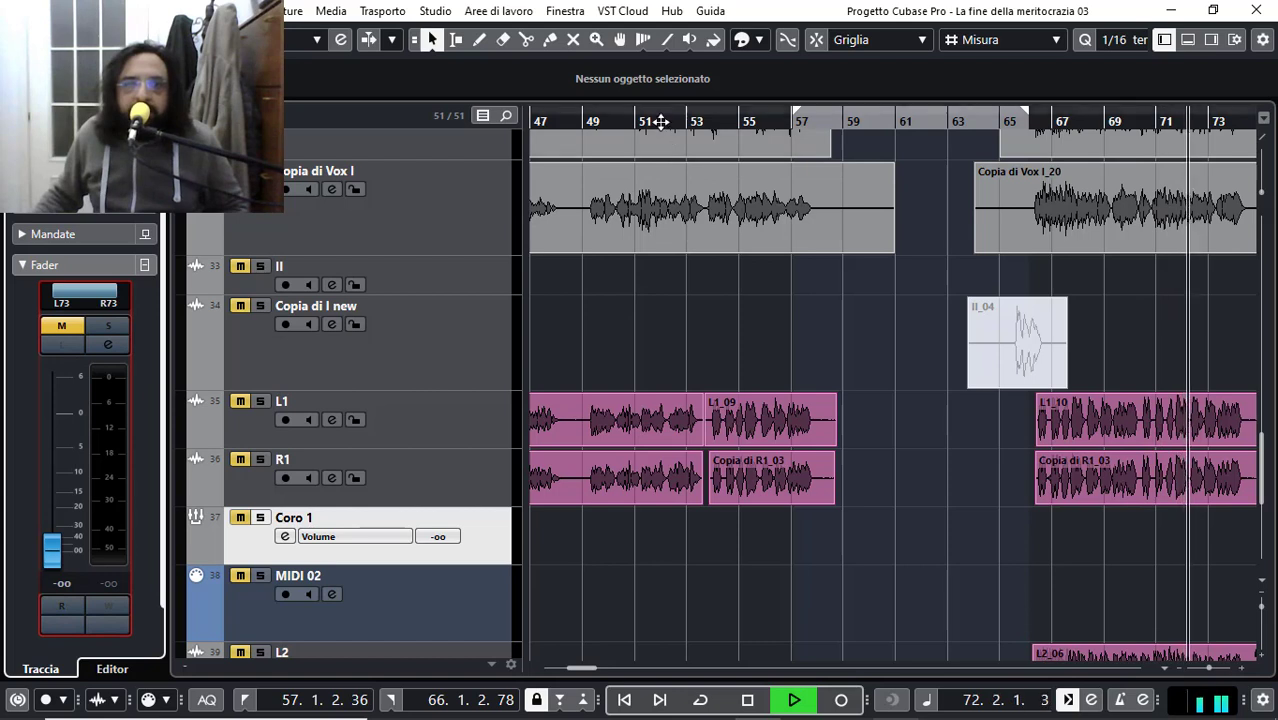
Step: Solo Coro 1, R1 and L1 and raise Coro 1's volume to -11.5 while replaying from around bar 49
click(585, 121)
drag(585, 121, 583, 130)
key(s)
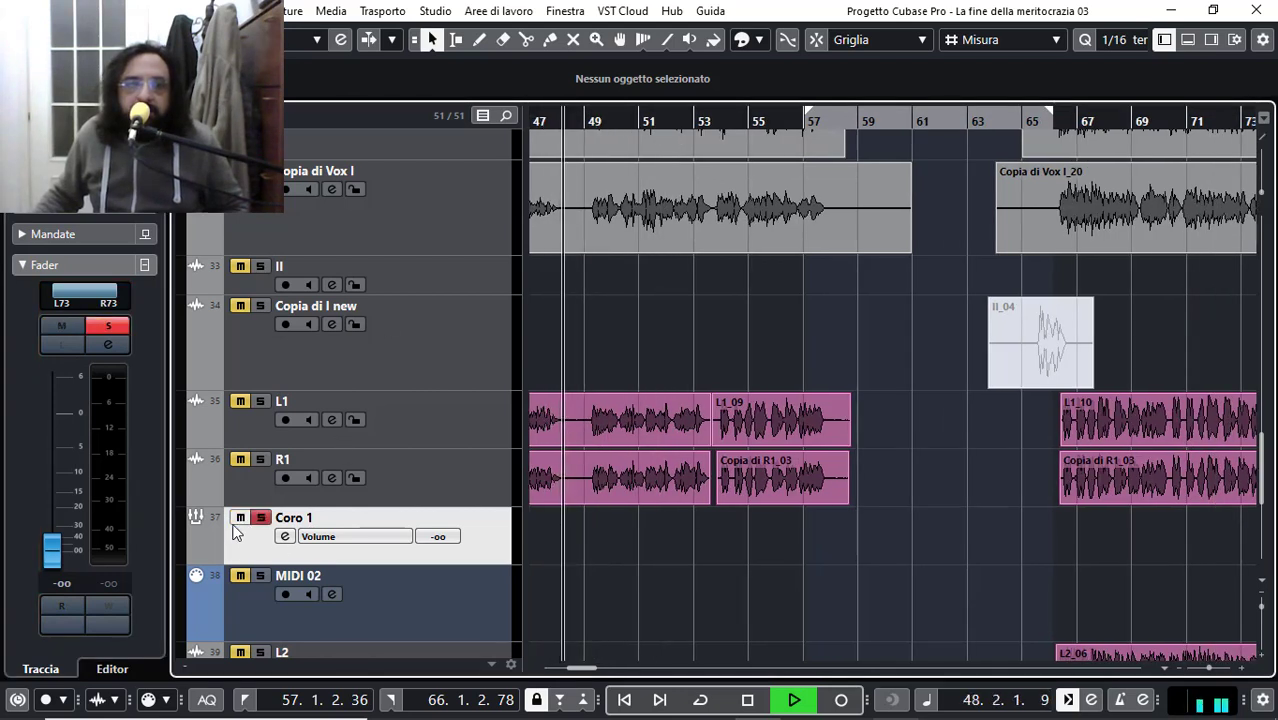
click(260, 459)
click(260, 401)
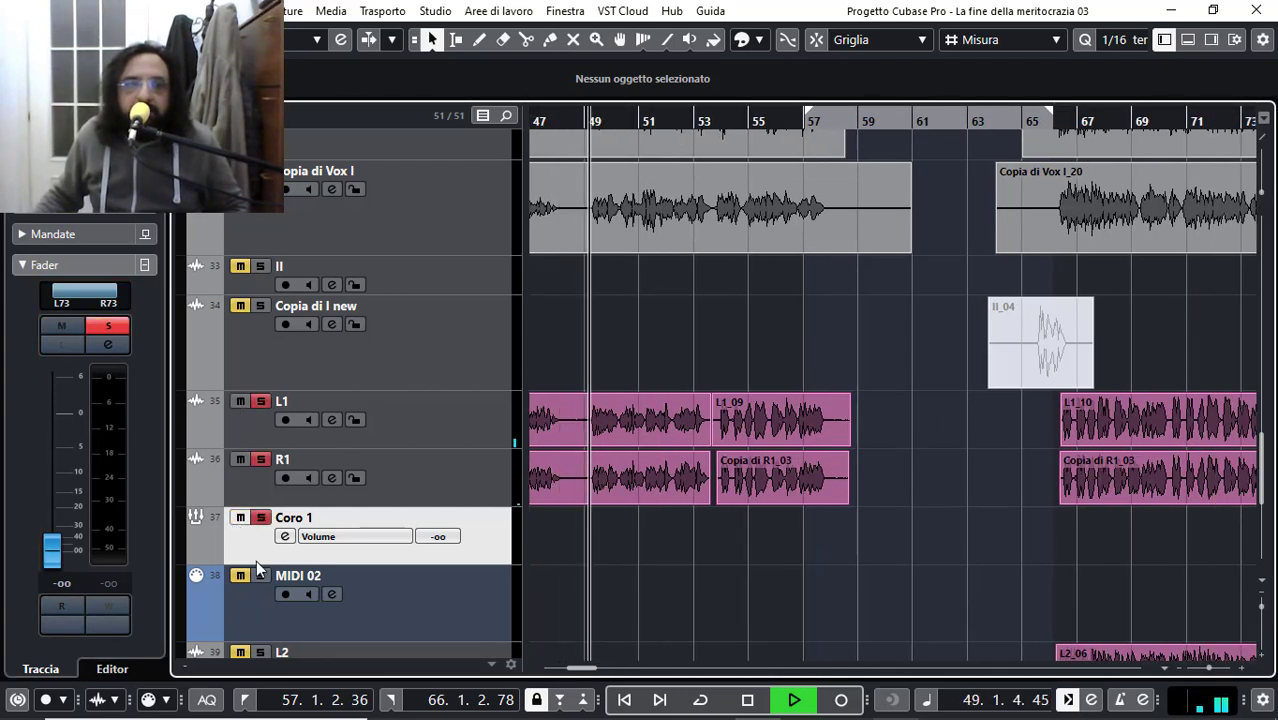
drag(54, 550, 57, 482)
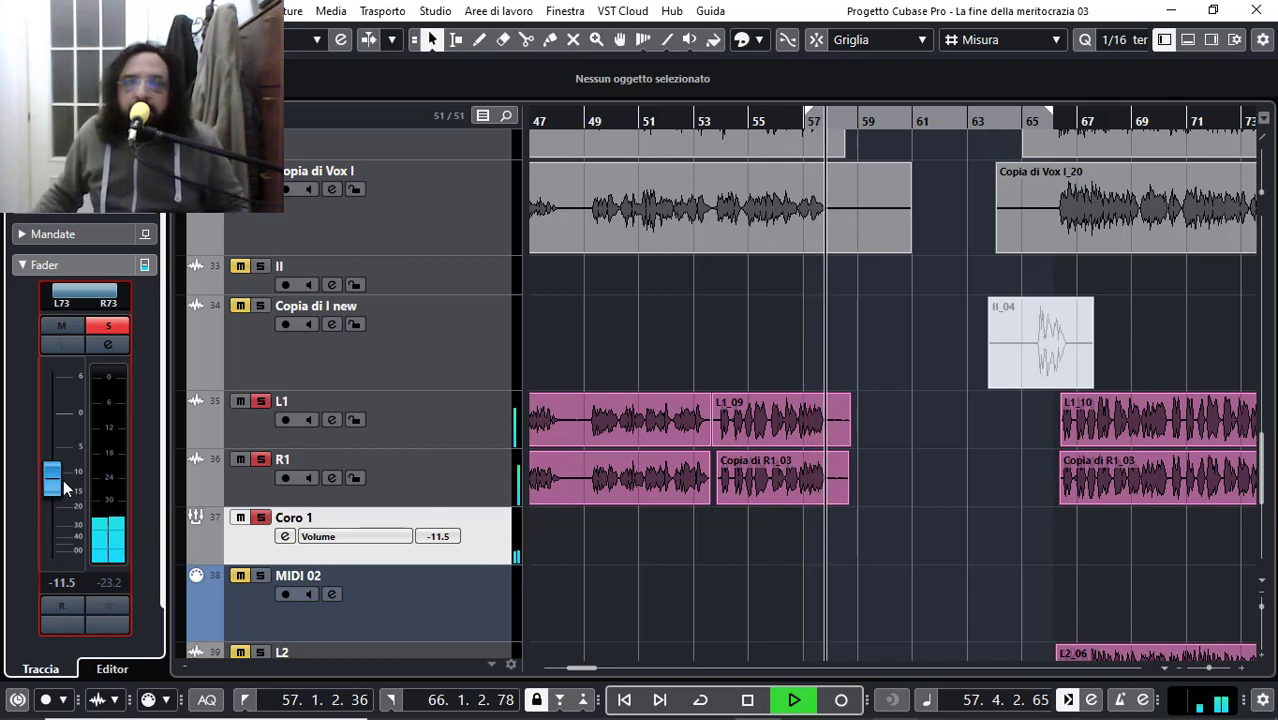
drag(577, 118, 577, 124)
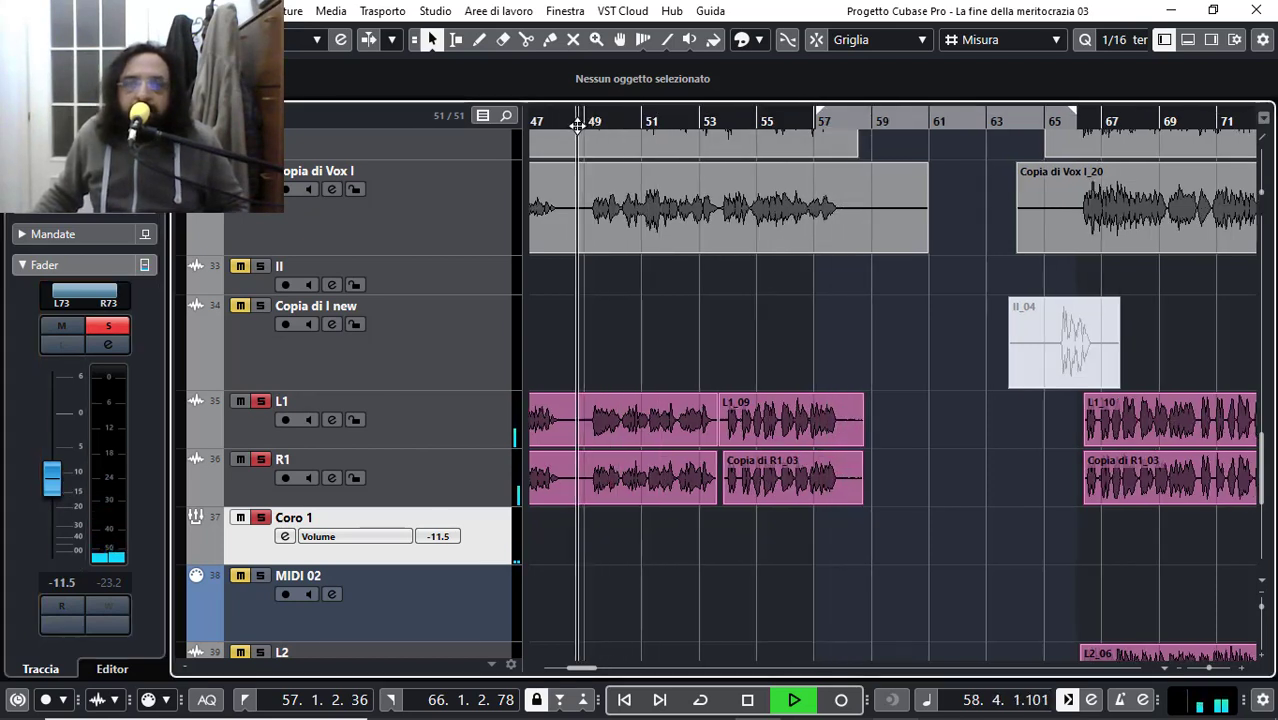
click(61, 581)
right_click(61, 583)
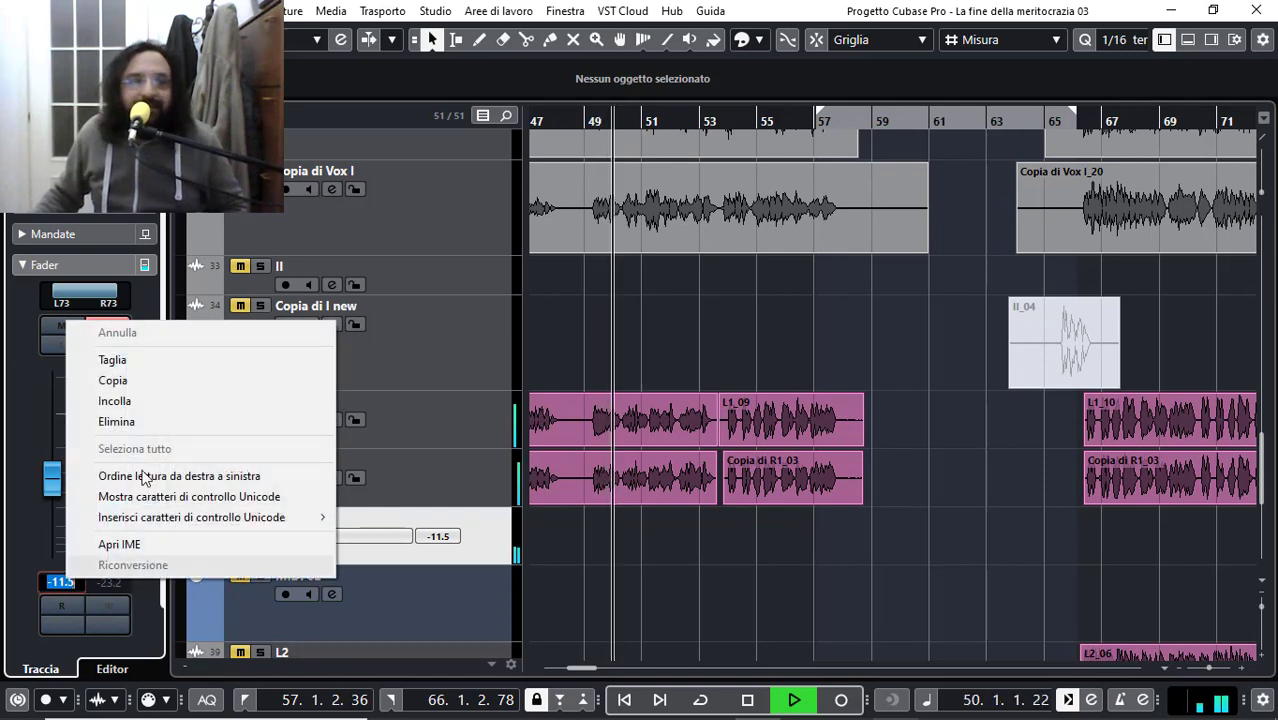
click(138, 400)
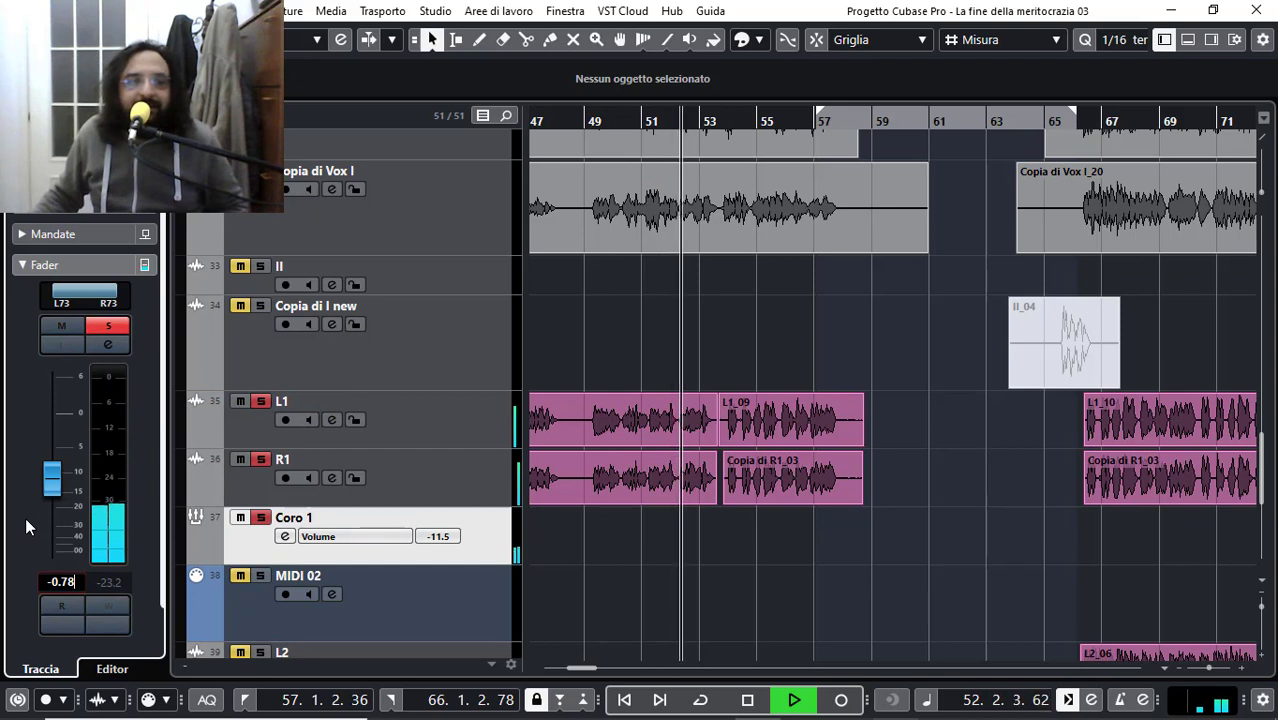
Step: Raise Coro 1's volume to -9.57 and replay the section from around bar 49
drag(52, 483, 55, 488)
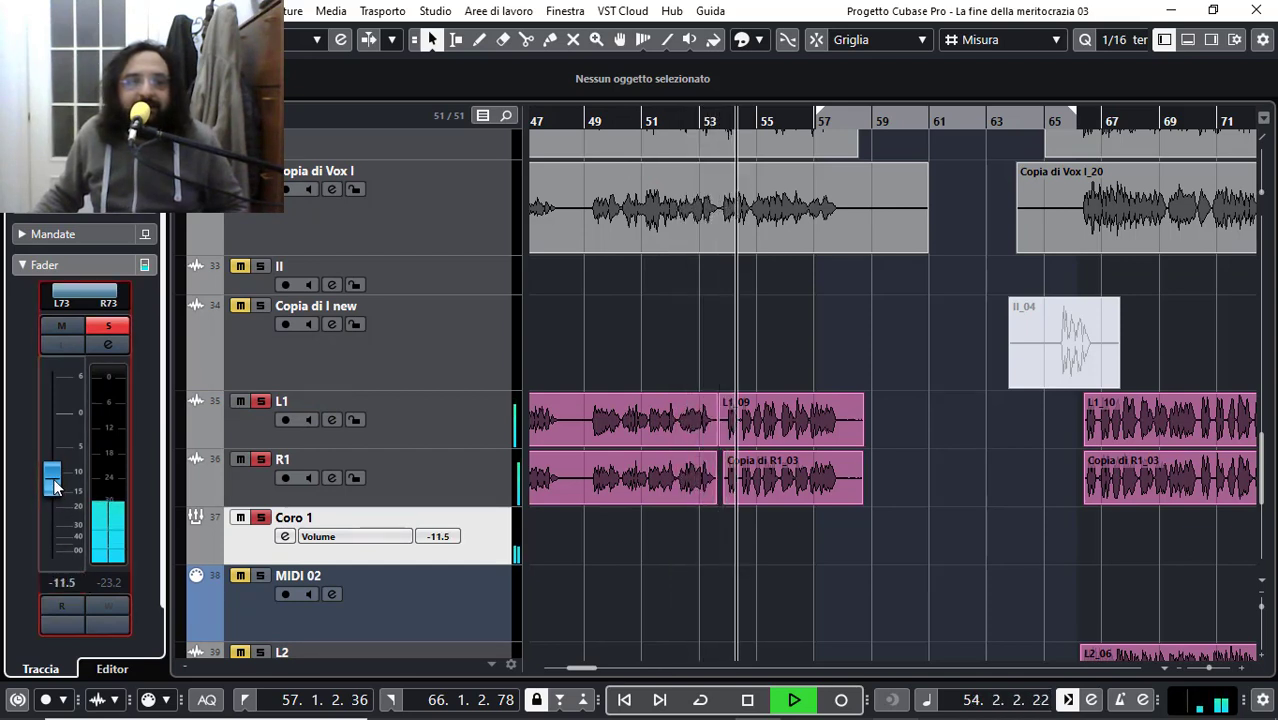
mouse_move(55, 505)
mouse_down()
mouse_move(51, 538)
mouse_move(60, 468)
mouse_move(61, 492)
mouse_move(70, 475)
mouse_move(50, 500)
mouse_move(60, 480)
mouse_up()
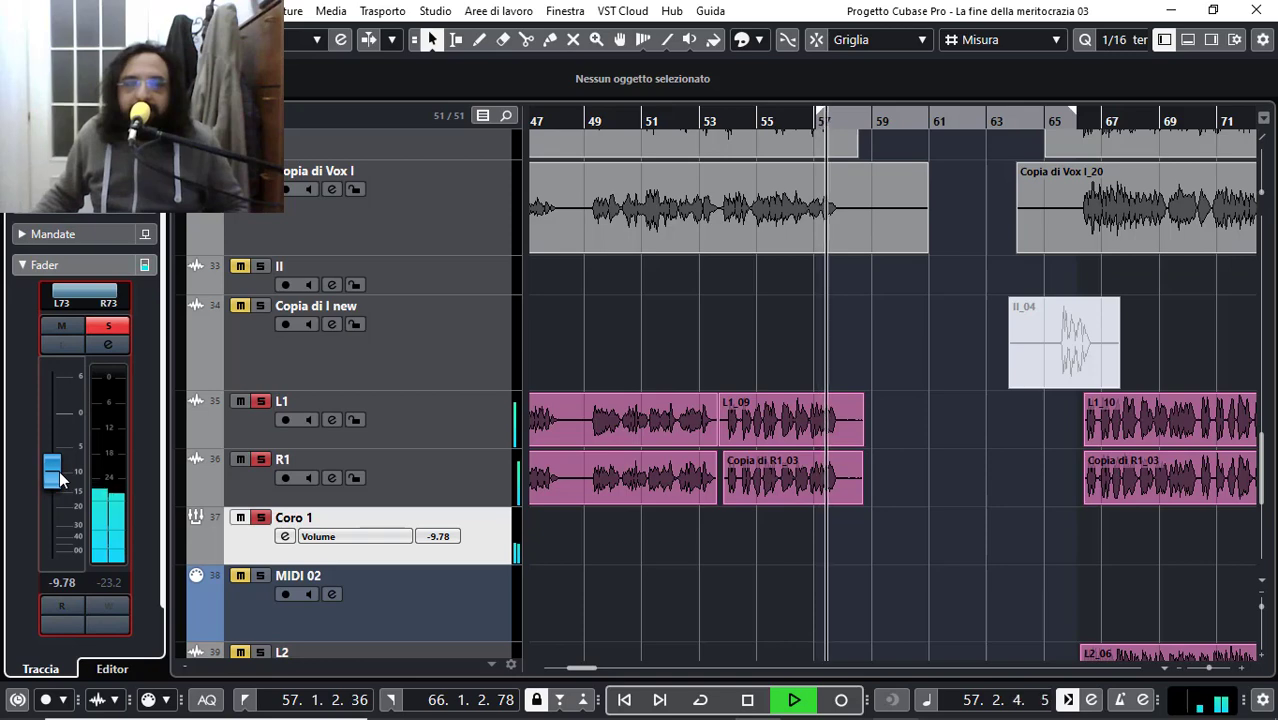
click(640, 120)
drag(640, 120, 579, 135)
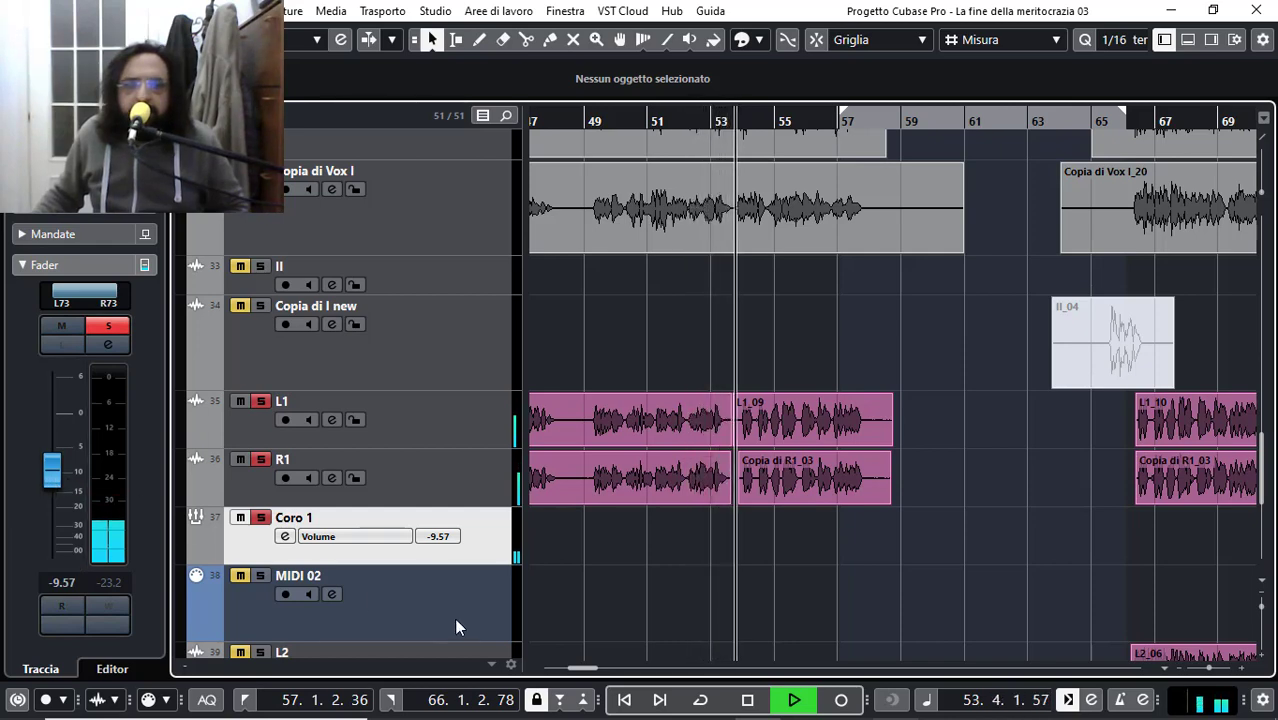
Step: Unsolo the Coro 1 group together with its L1 and R1 vocal tracks
drag(585, 668, 575, 672)
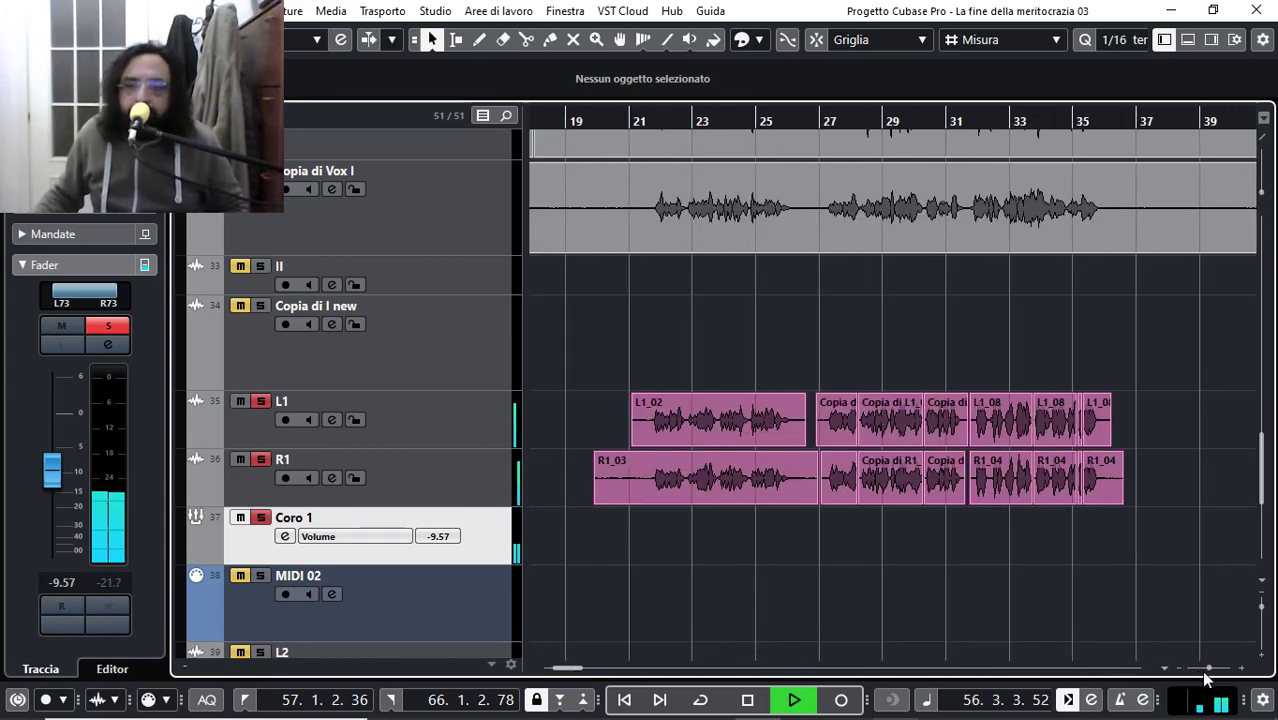
drag(1208, 669, 1204, 669)
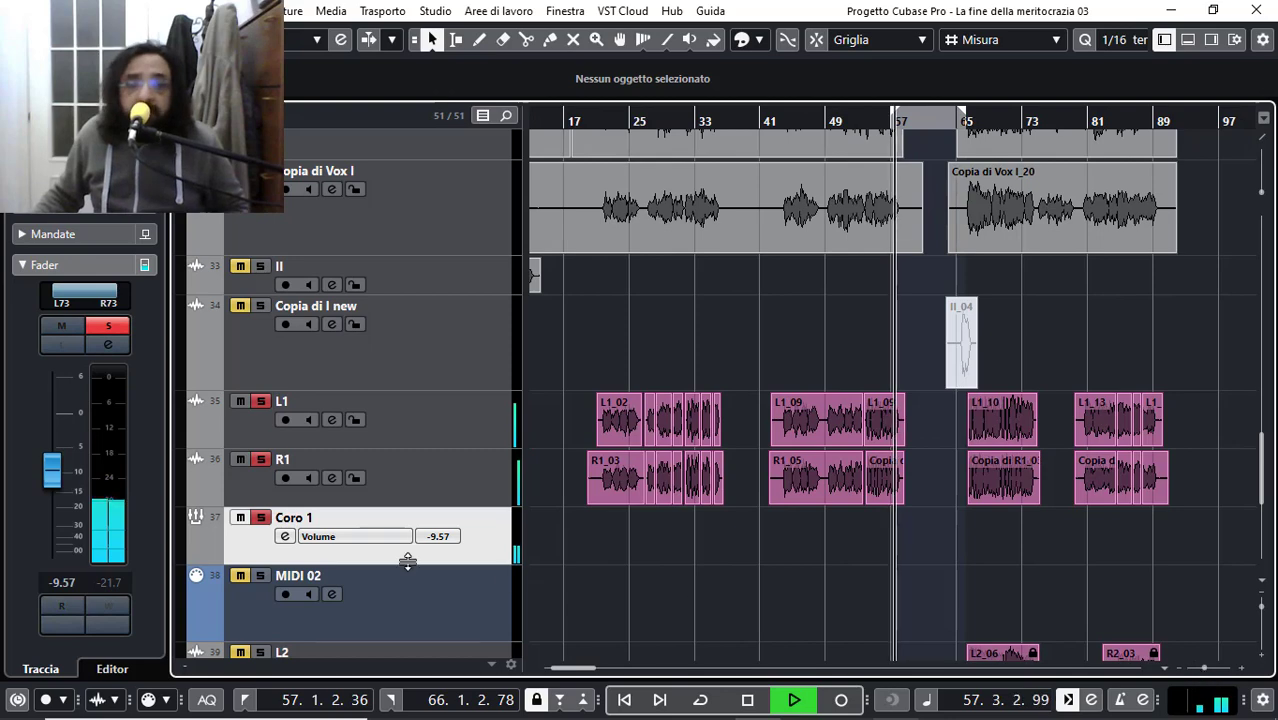
scroll(217, 540, down, 5)
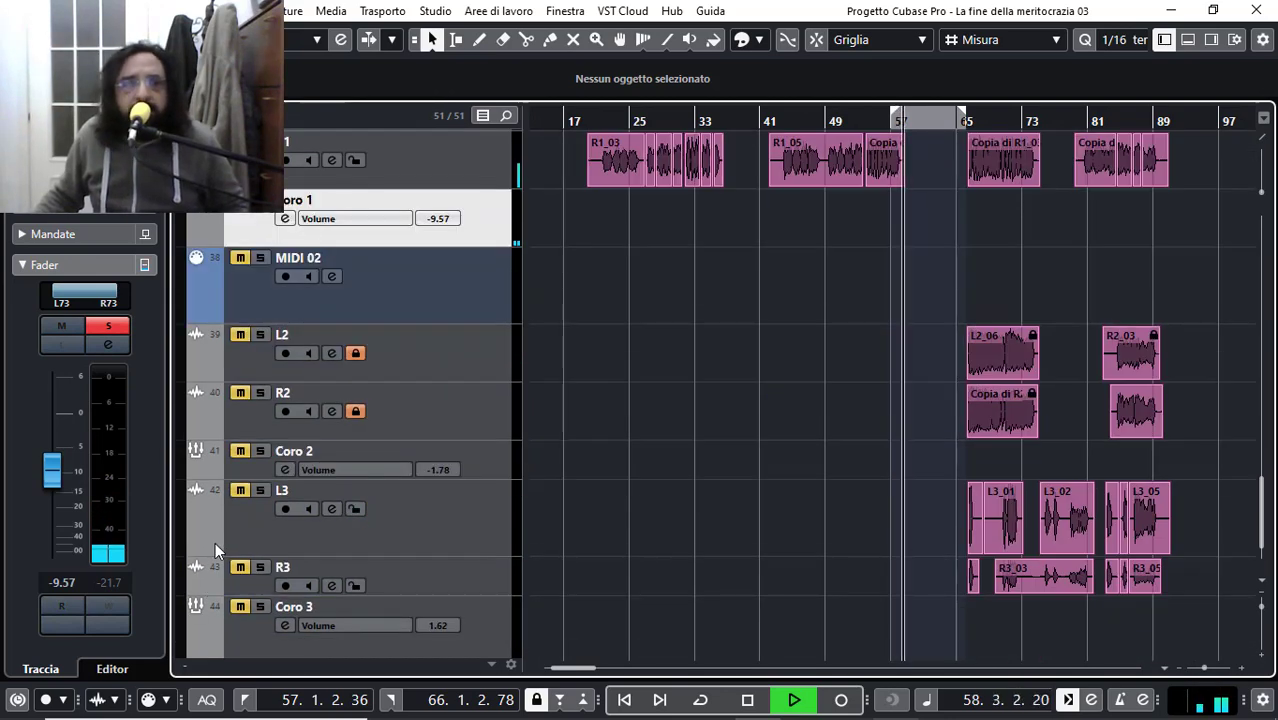
scroll(215, 542, up, 3)
click(260, 411)
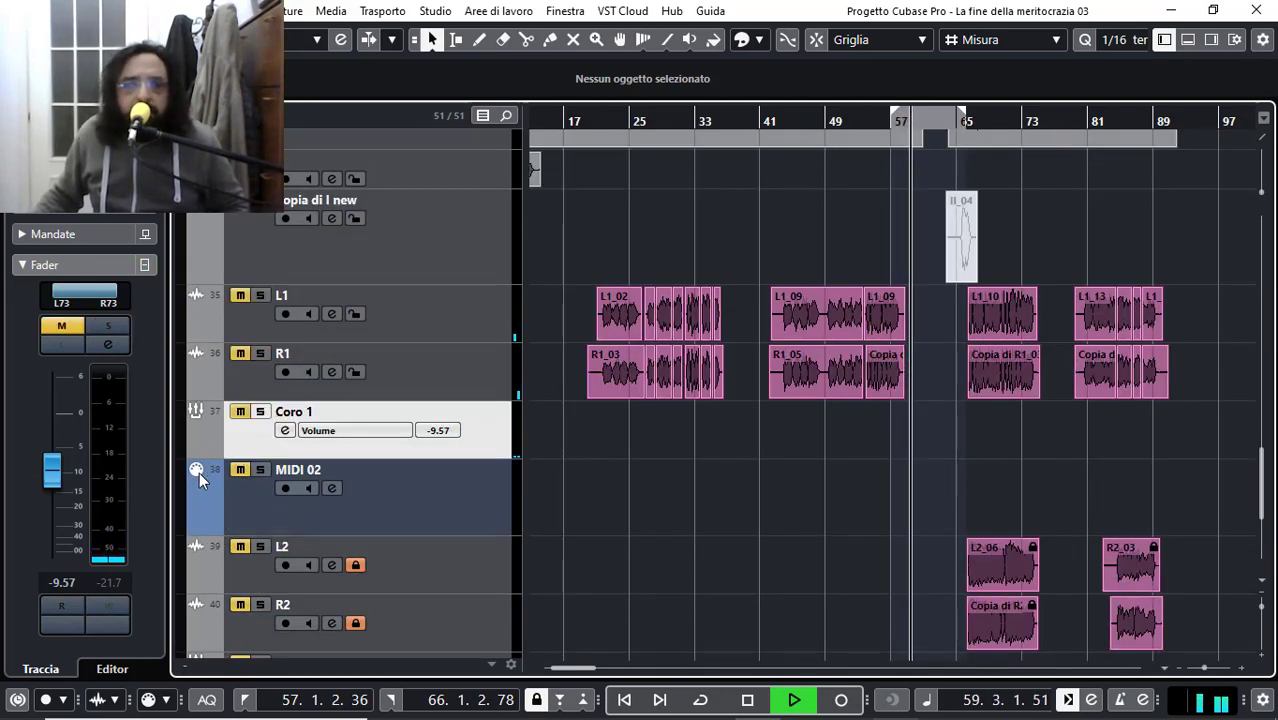
Step: Solo the Coro 2 group with its L2 and R2 vocal tracks and select Coro 2
scroll(198, 474, down, 3)
click(260, 451)
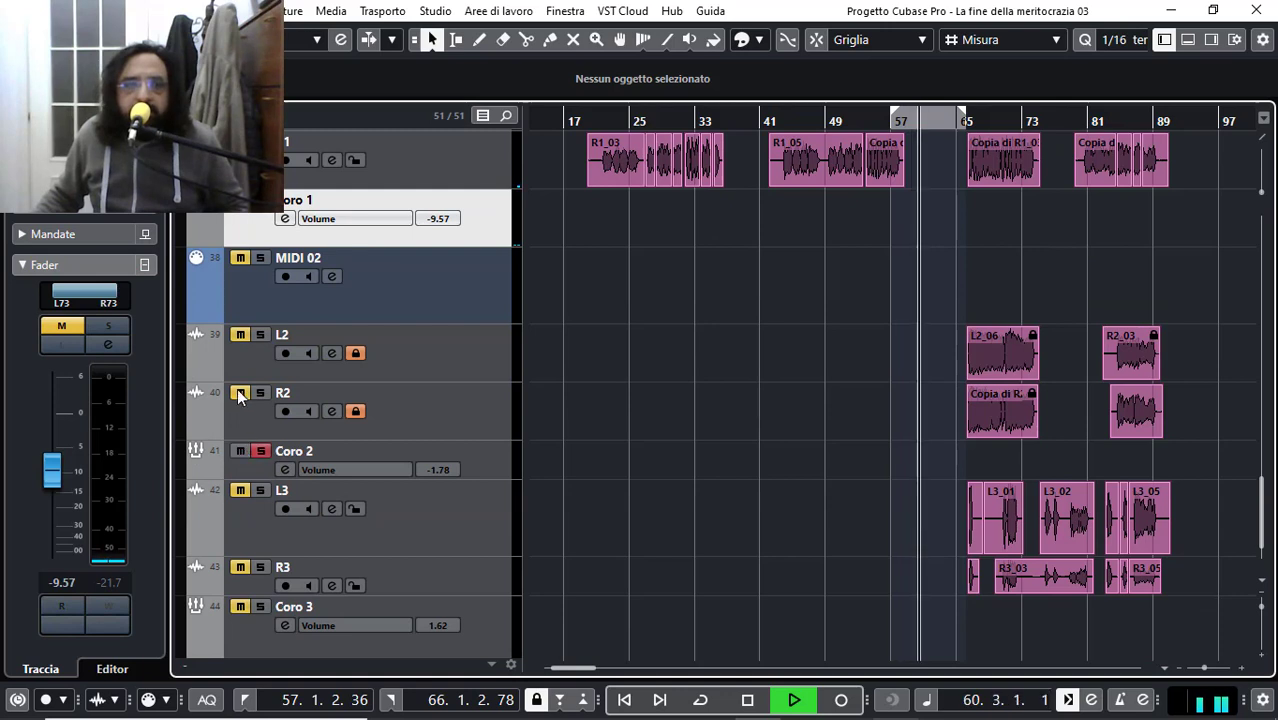
click(260, 334)
click(265, 477)
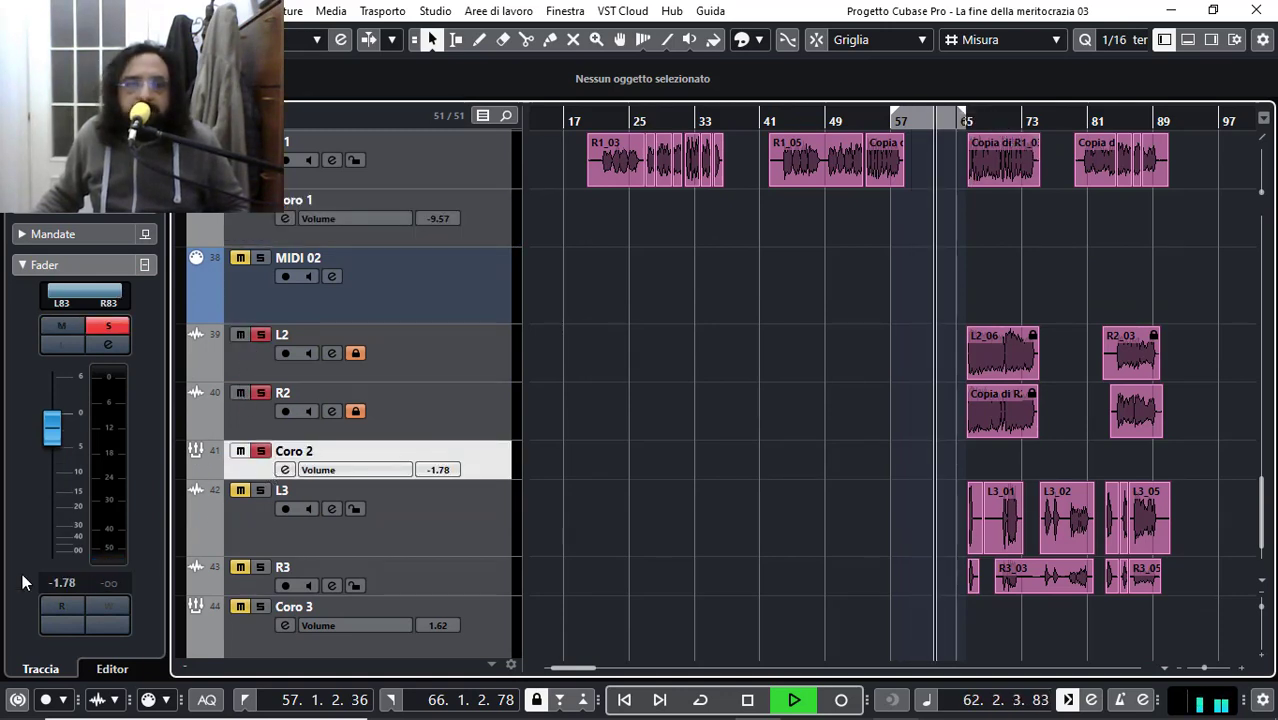
Step: Copy Coro 2's volume value, adjust the volume to -10.8 during playback and replay from around bar 63
double_click(64, 586)
right_click(64, 586)
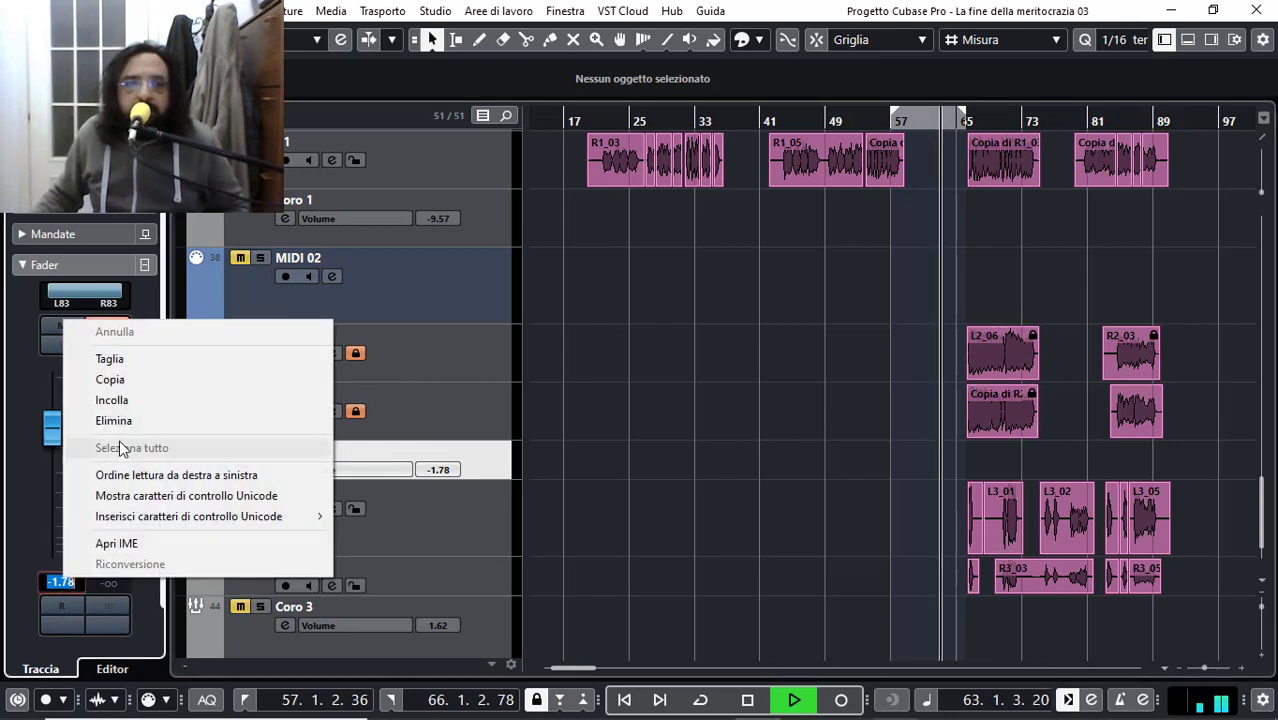
click(121, 378)
click(33, 473)
drag(48, 437, 70, 504)
scroll(72, 493, up, 5)
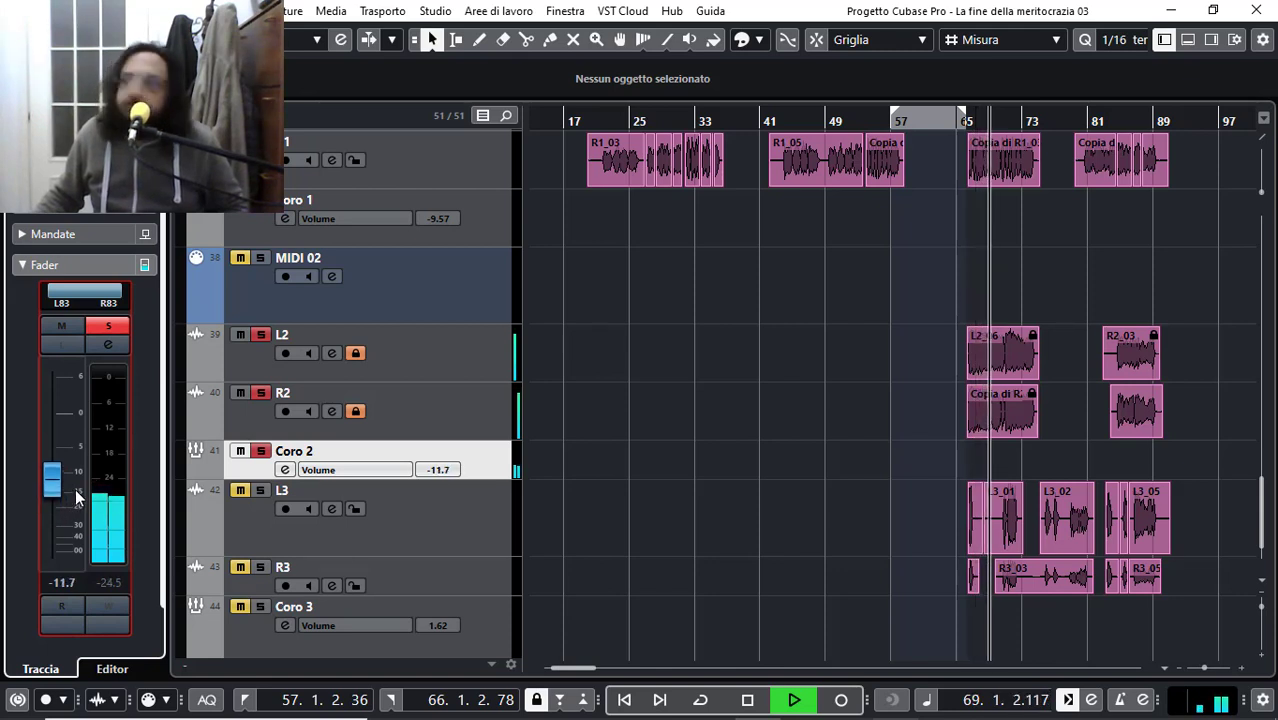
scroll(79, 496, up, 1)
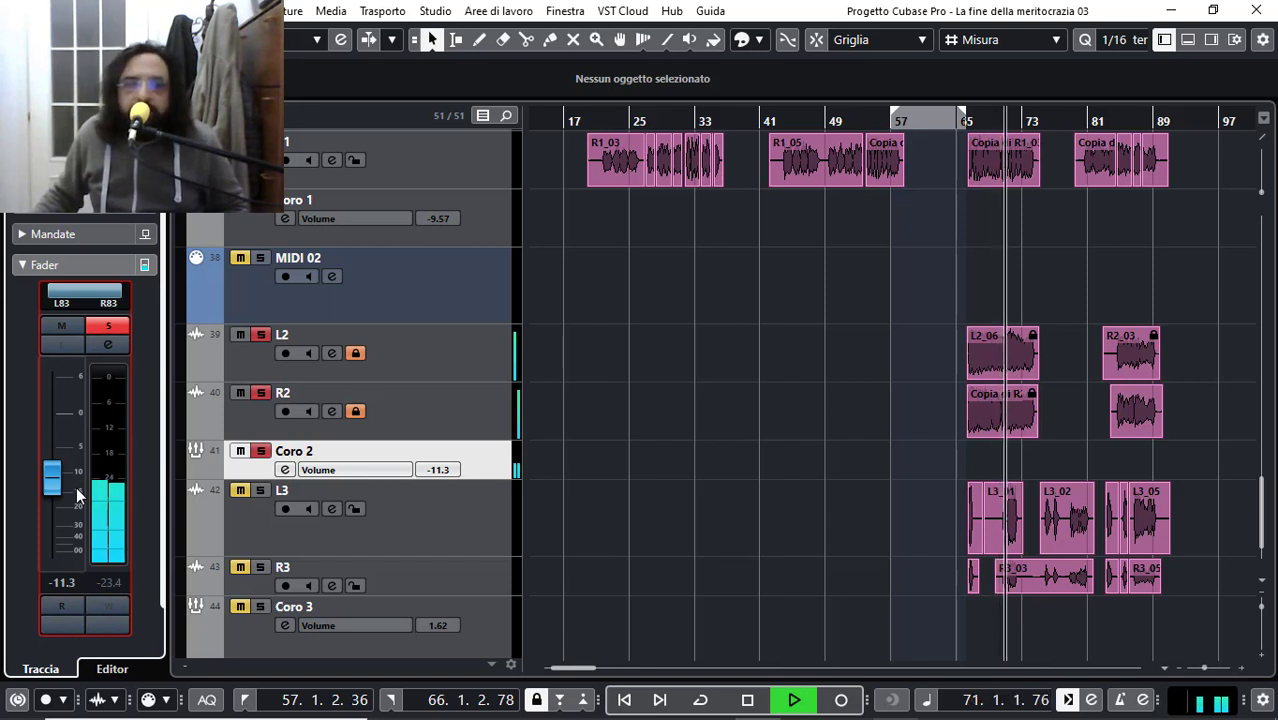
scroll(59, 494, up, 2)
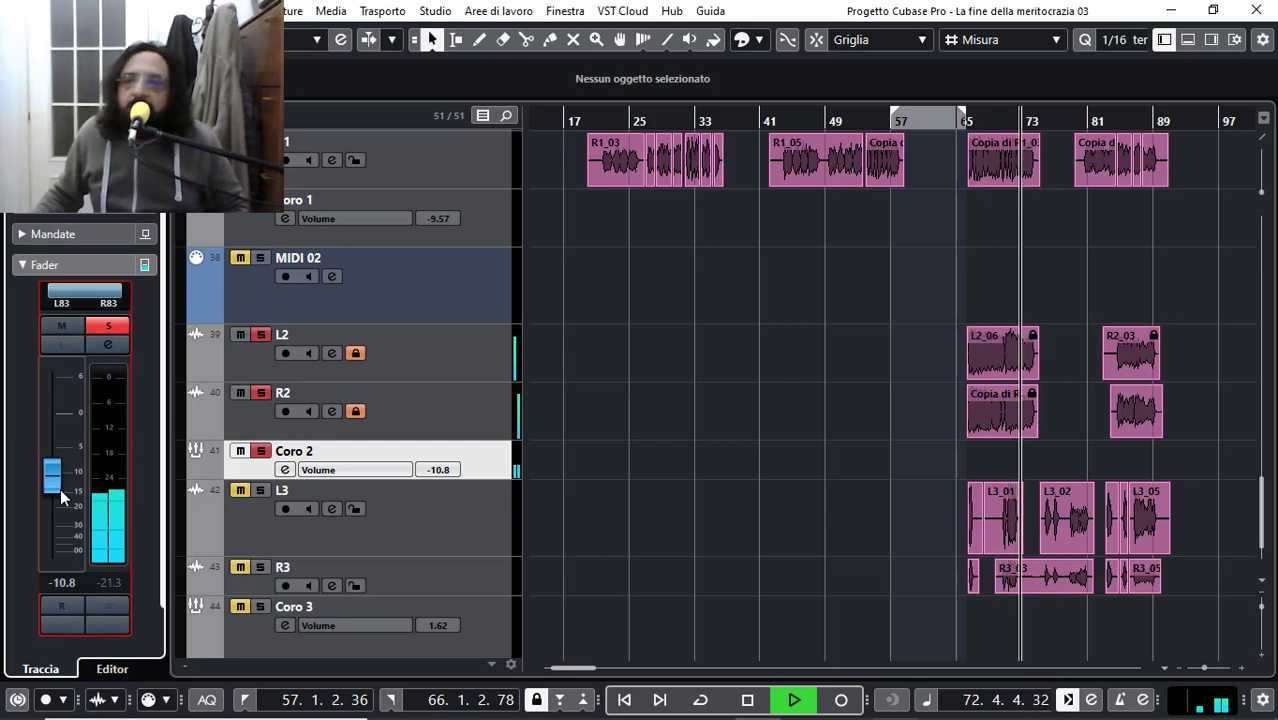
scroll(62, 490, up, 1)
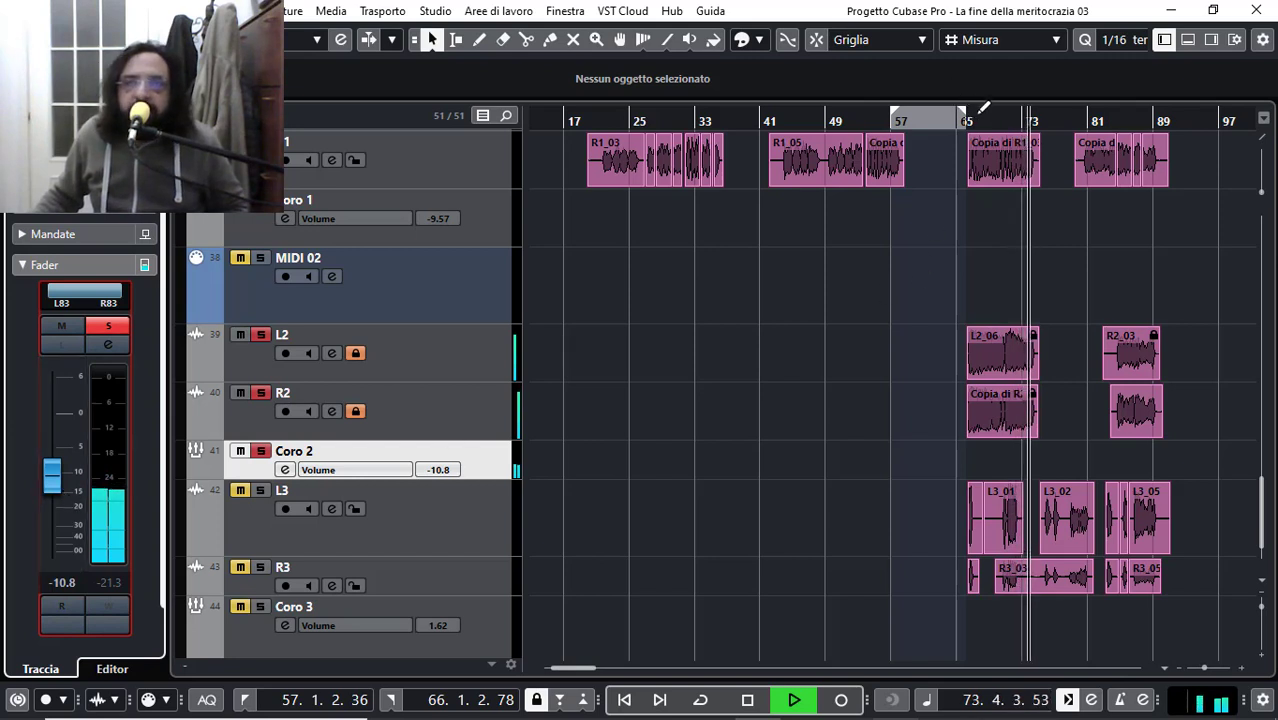
drag(983, 107, 960, 125)
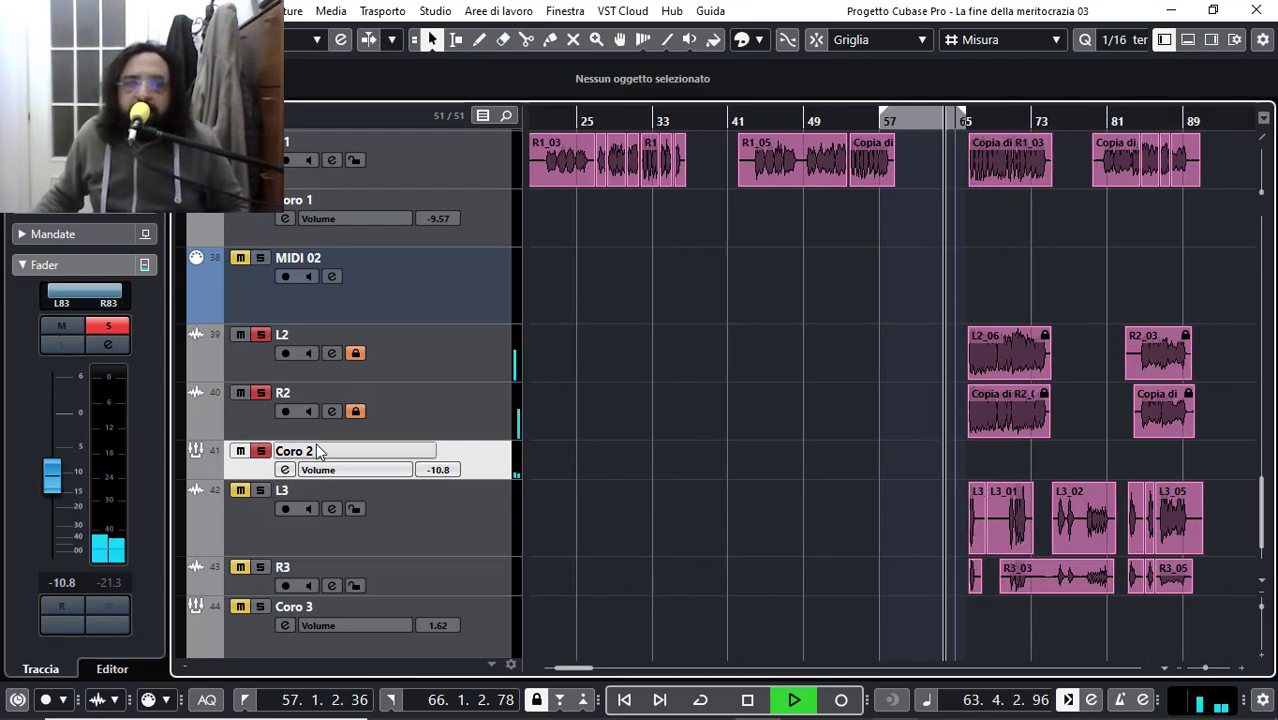
Step: Unsolo Coro 2 with L2 and R2, and solo the Coro 3 group together with R3 and L3
click(260, 452)
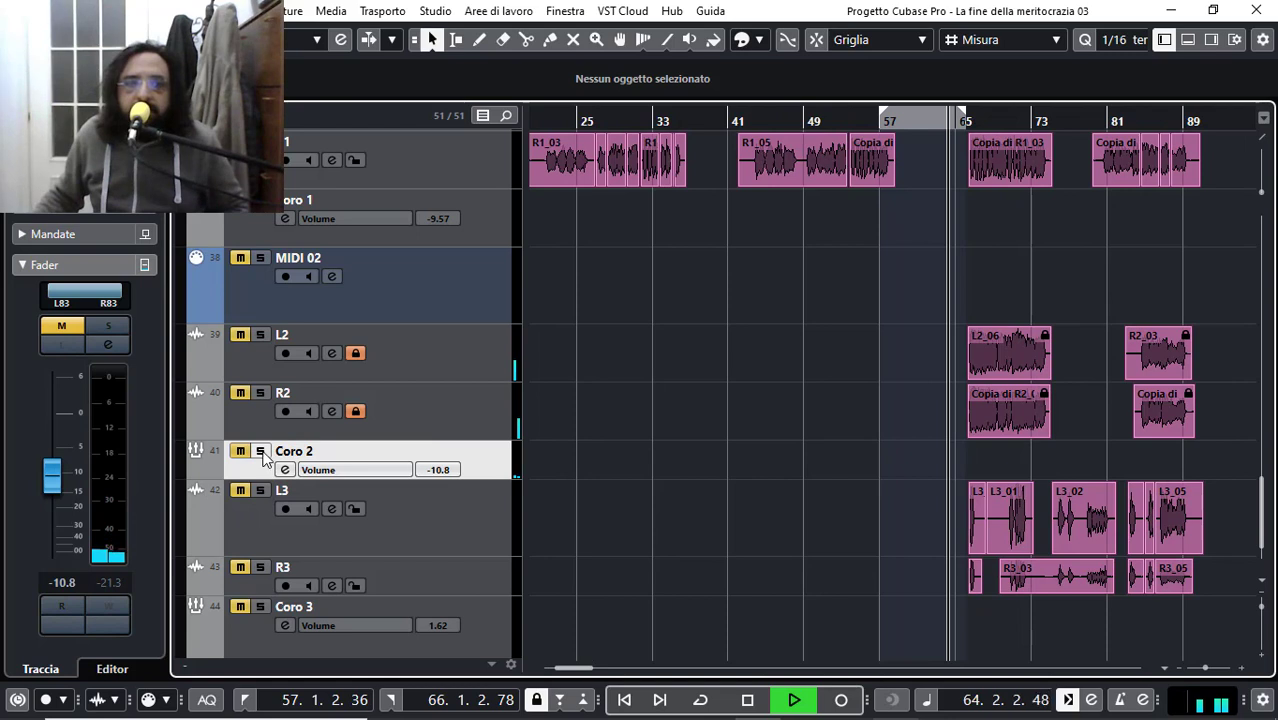
click(248, 555)
click(240, 622)
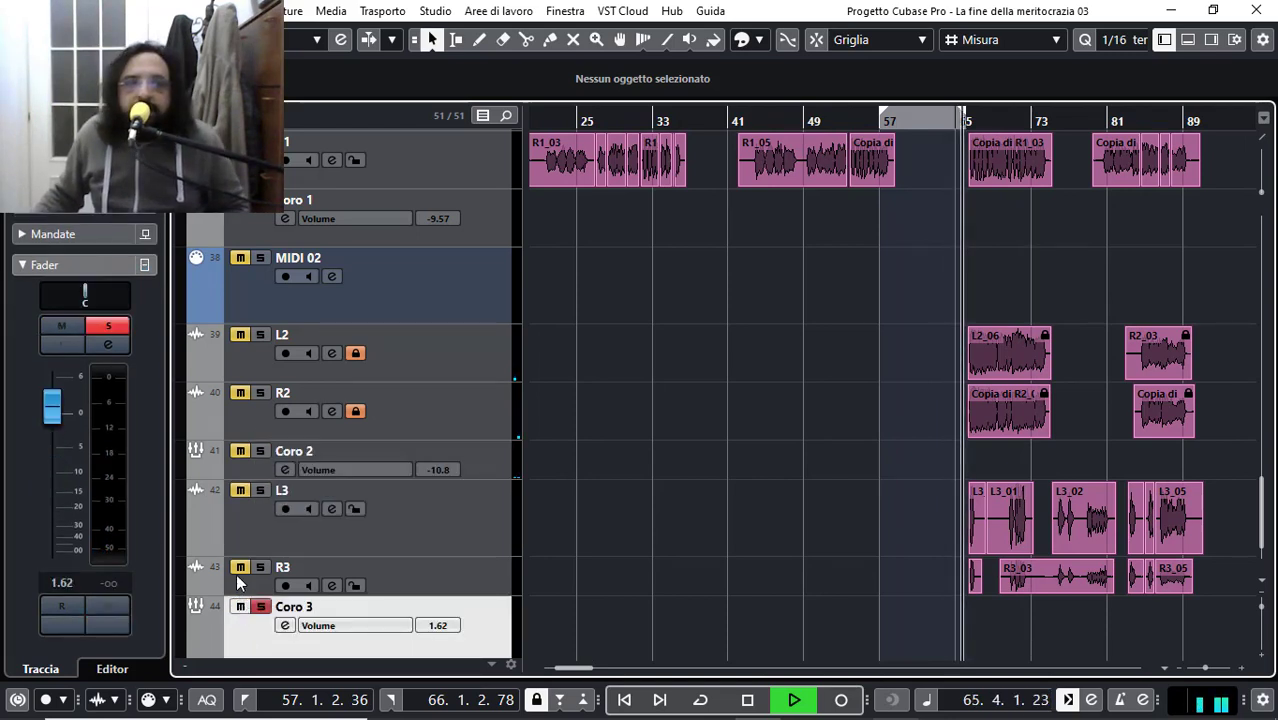
click(240, 567)
click(240, 492)
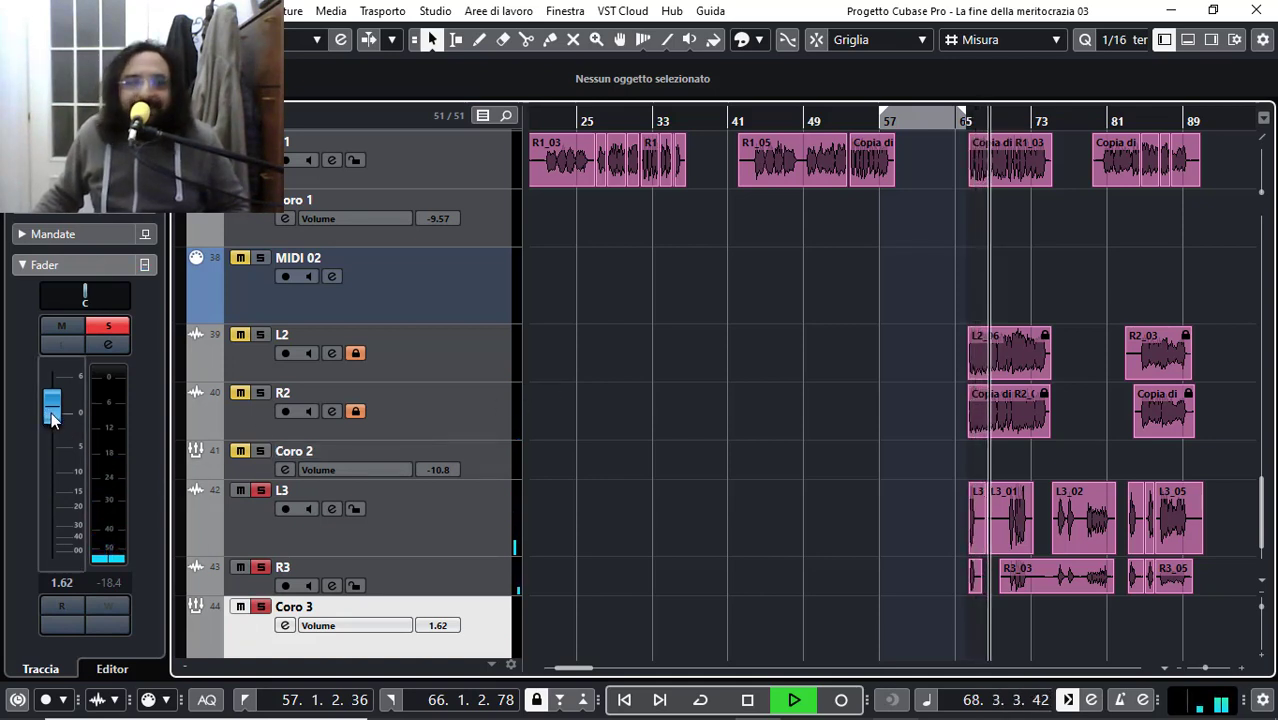
Step: Lower Coro 3's volume to -11.0 and move playback to around bar 86
drag(57, 422, 53, 457)
drag(50, 510, 72, 487)
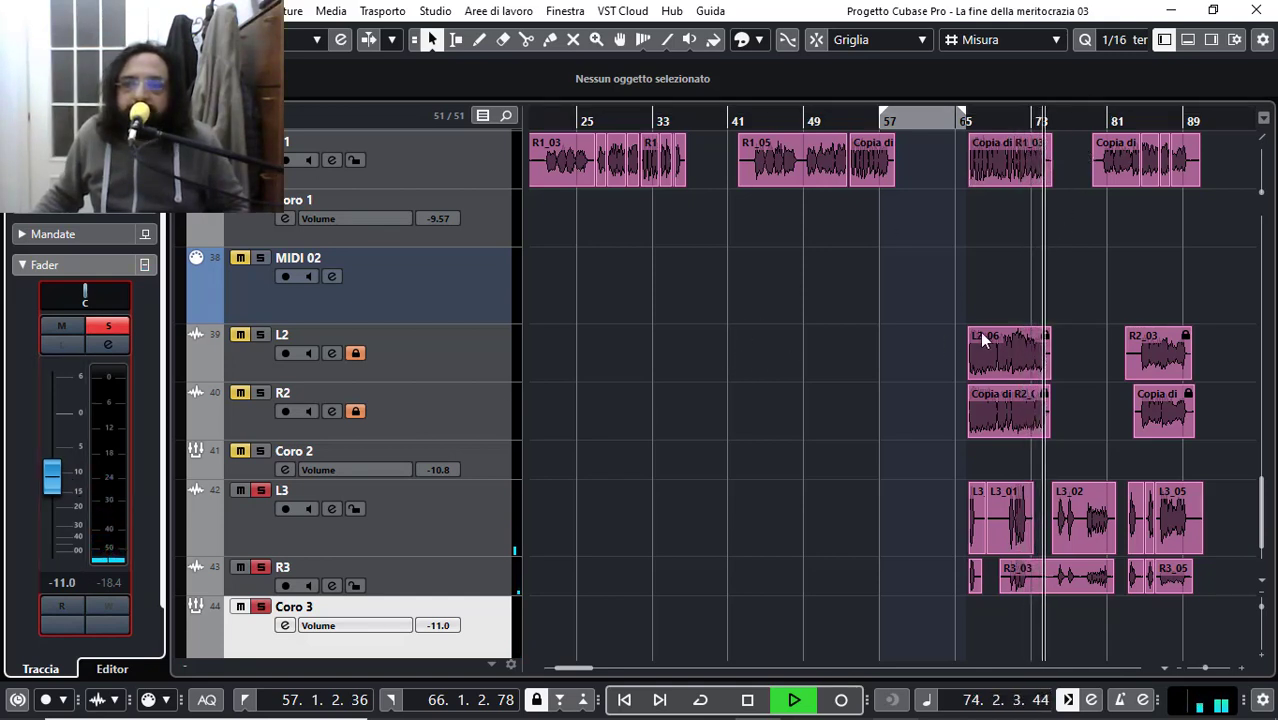
scroll(1148, 148, up, 2)
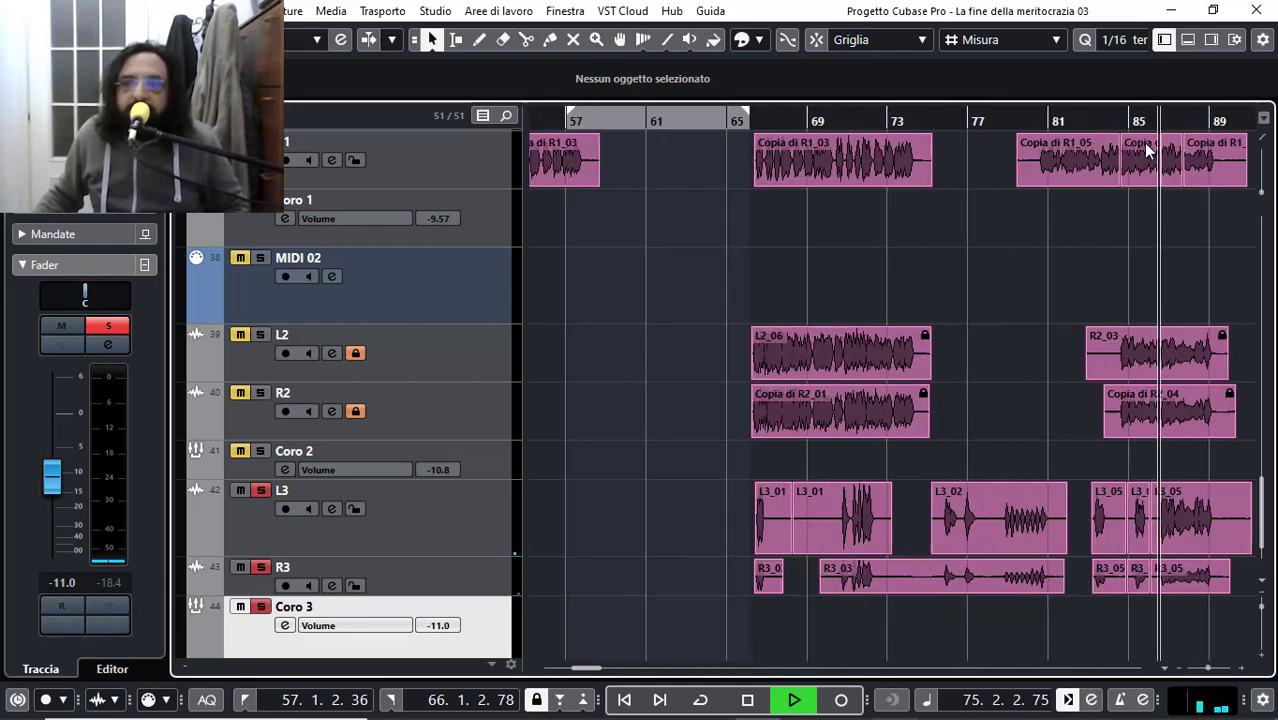
scroll(1114, 155, up, 2)
scroll(1080, 155, up, 1)
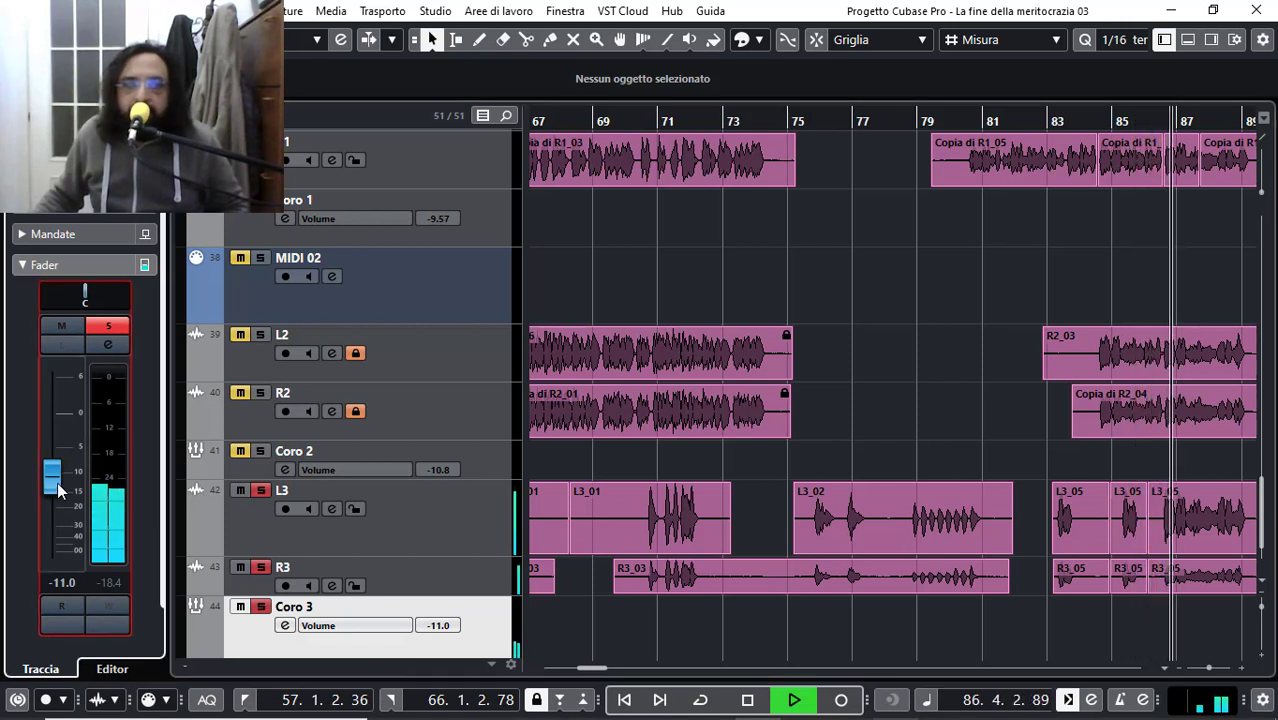
Step: Adjust Coro 3's volume to -10.2 while replaying the passage from around bar 84
drag(57, 490, 73, 483)
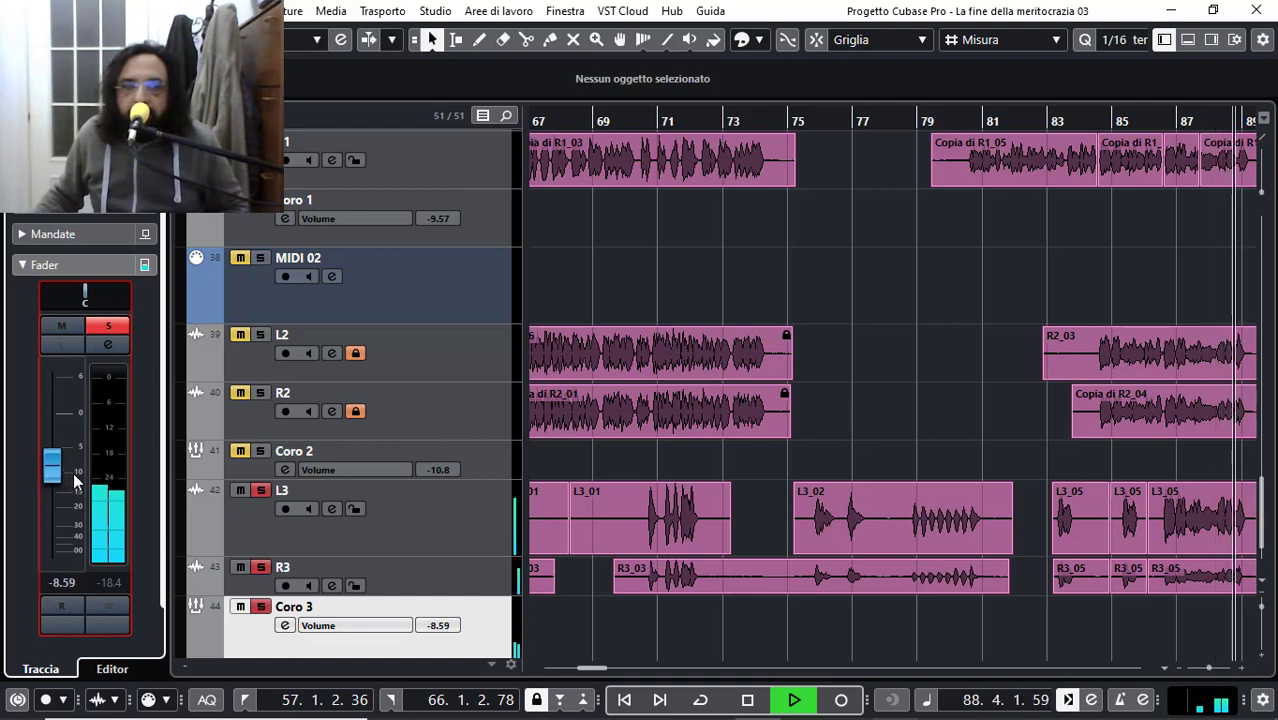
click(1085, 116)
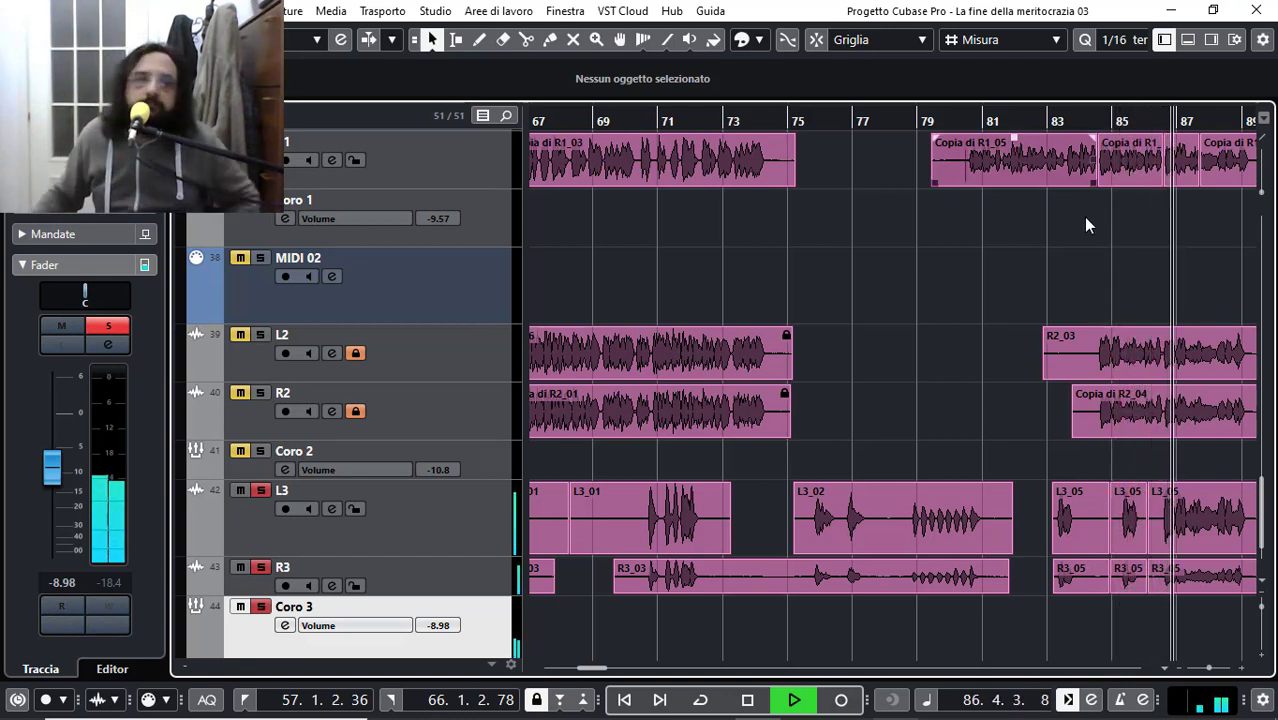
mouse_move(54, 467)
mouse_down()
mouse_move(56, 484)
mouse_move(63, 476)
mouse_up()
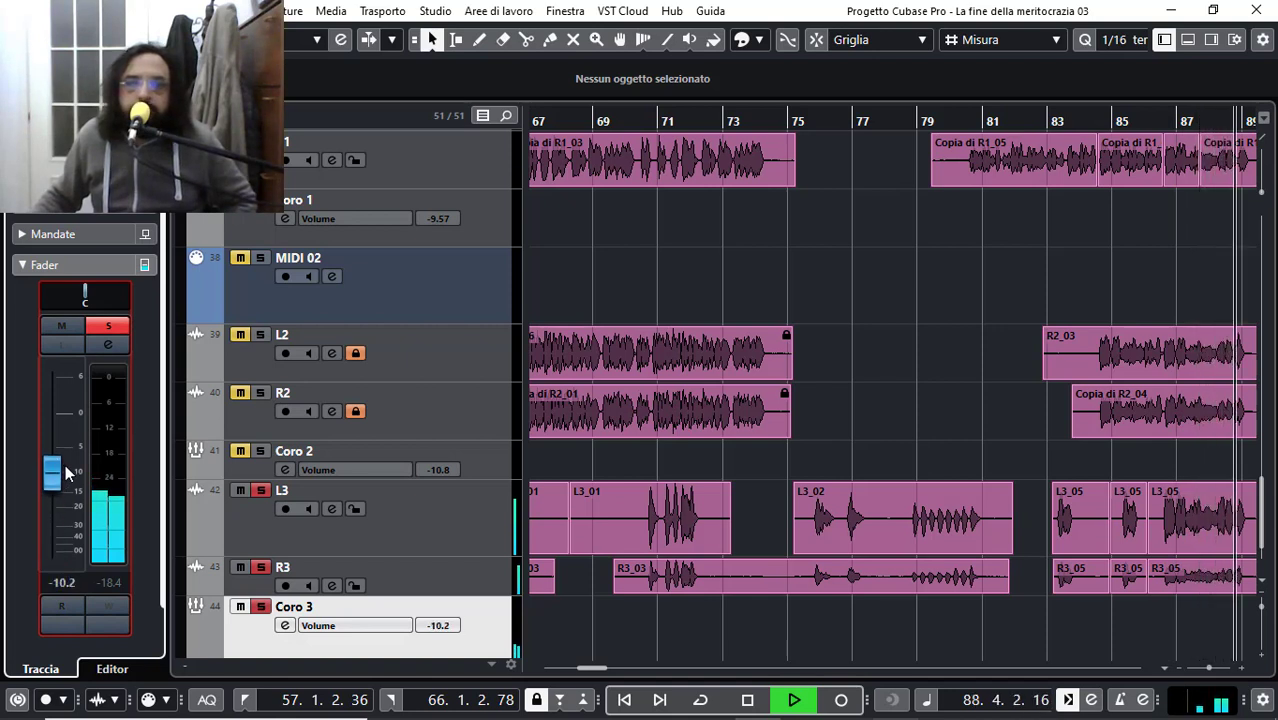
click(1086, 120)
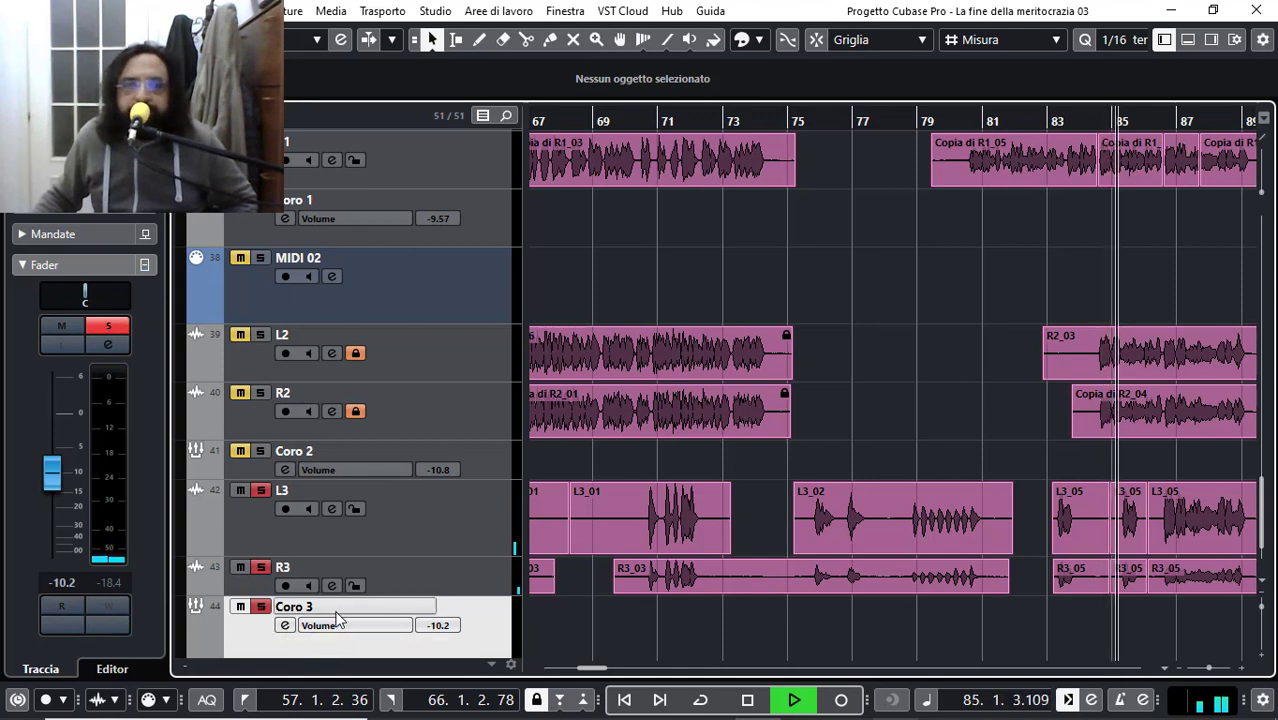
Step: Open the Gate insert of the Coro 3 channel and close the channel settings behind it
click(285, 625)
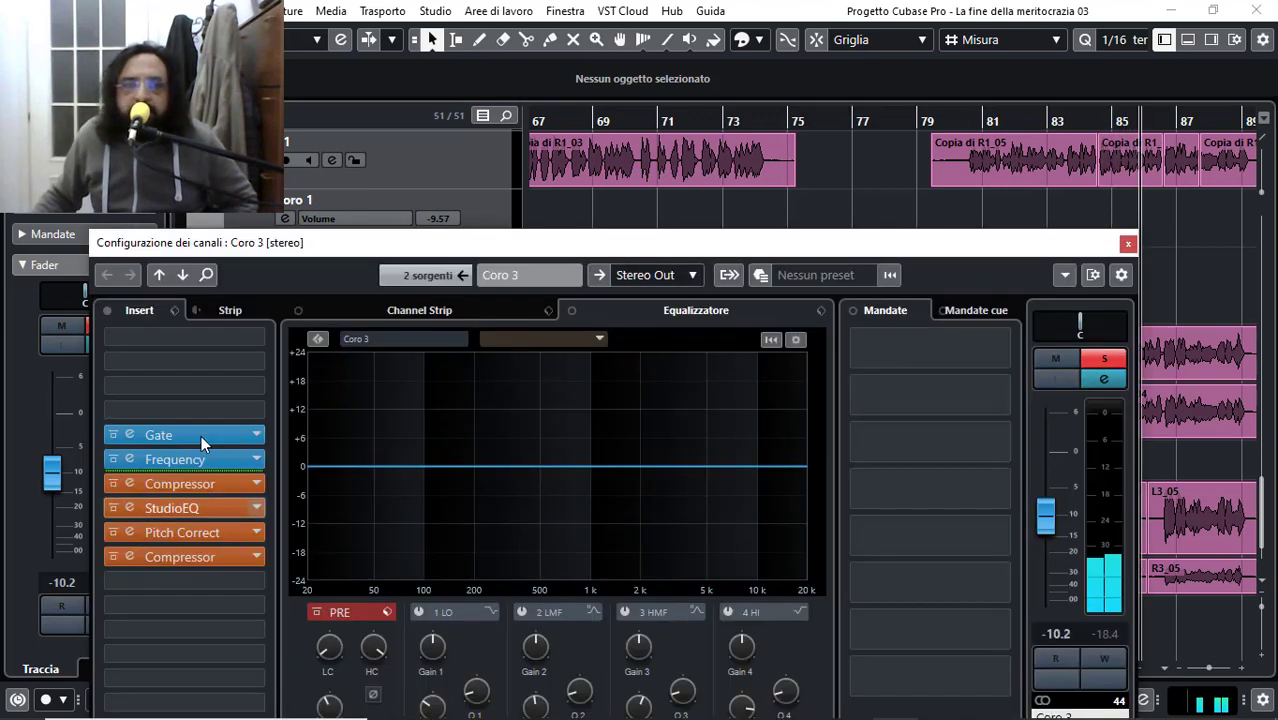
double_click(134, 432)
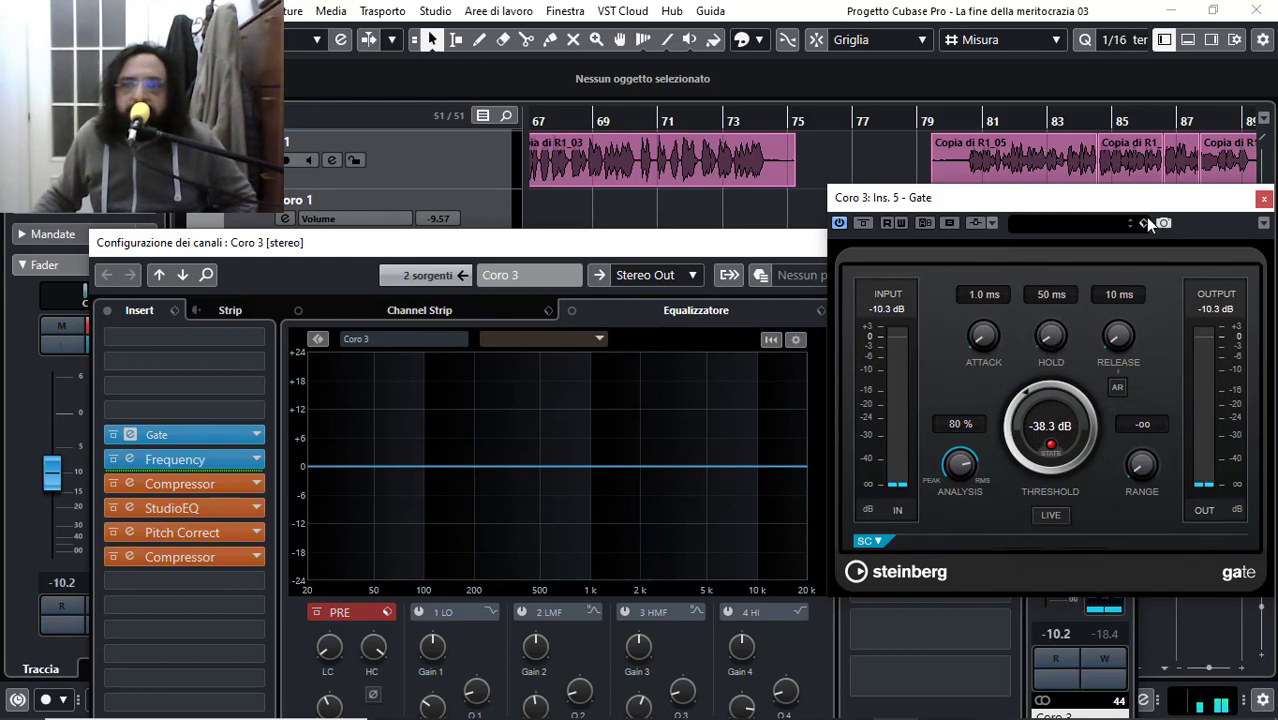
drag(1160, 207, 712, 292)
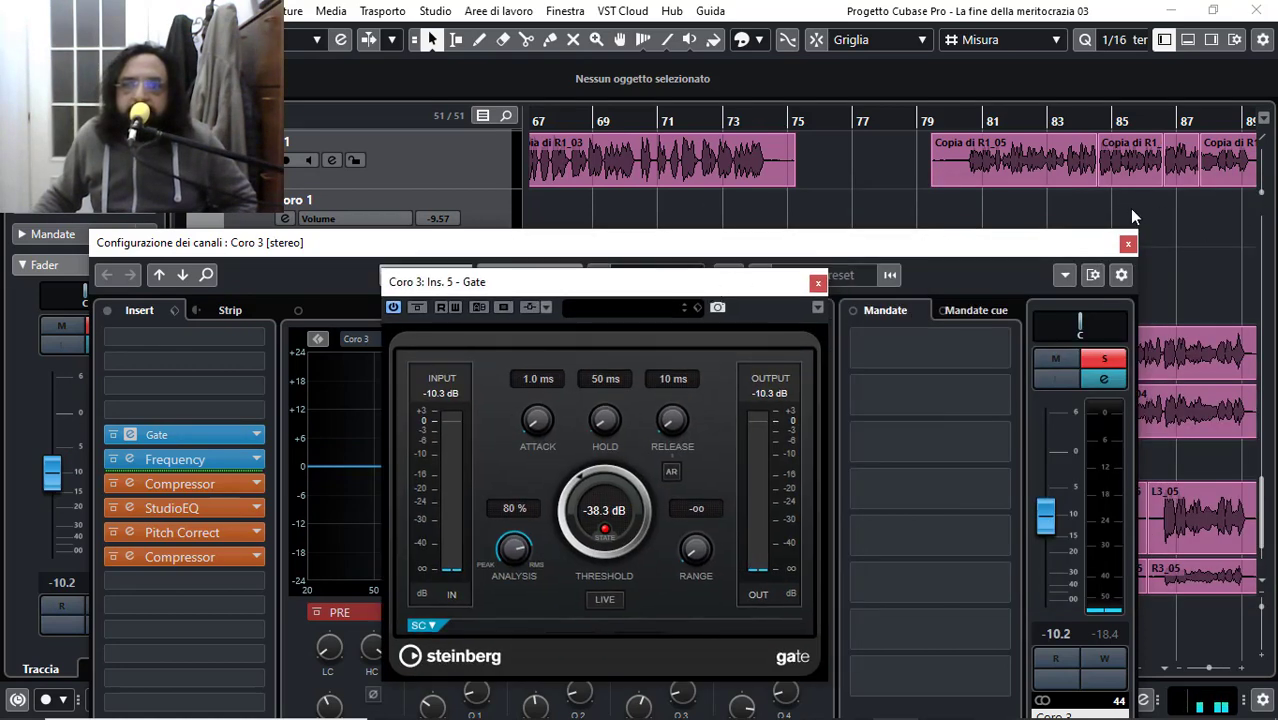
click(1126, 244)
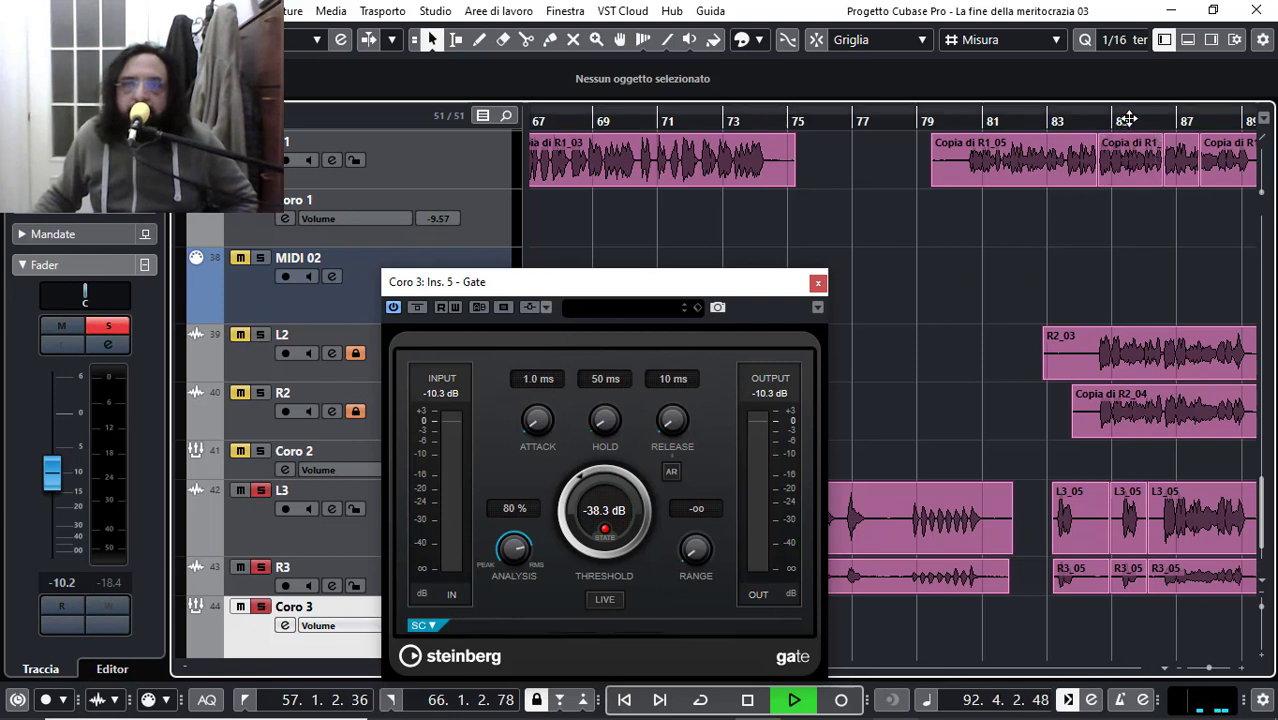
Step: Set the Coro 3 Gate's hold to 100 ms and release to 69 ms, replay from around bar 78 and close the plug-in
click(900, 120)
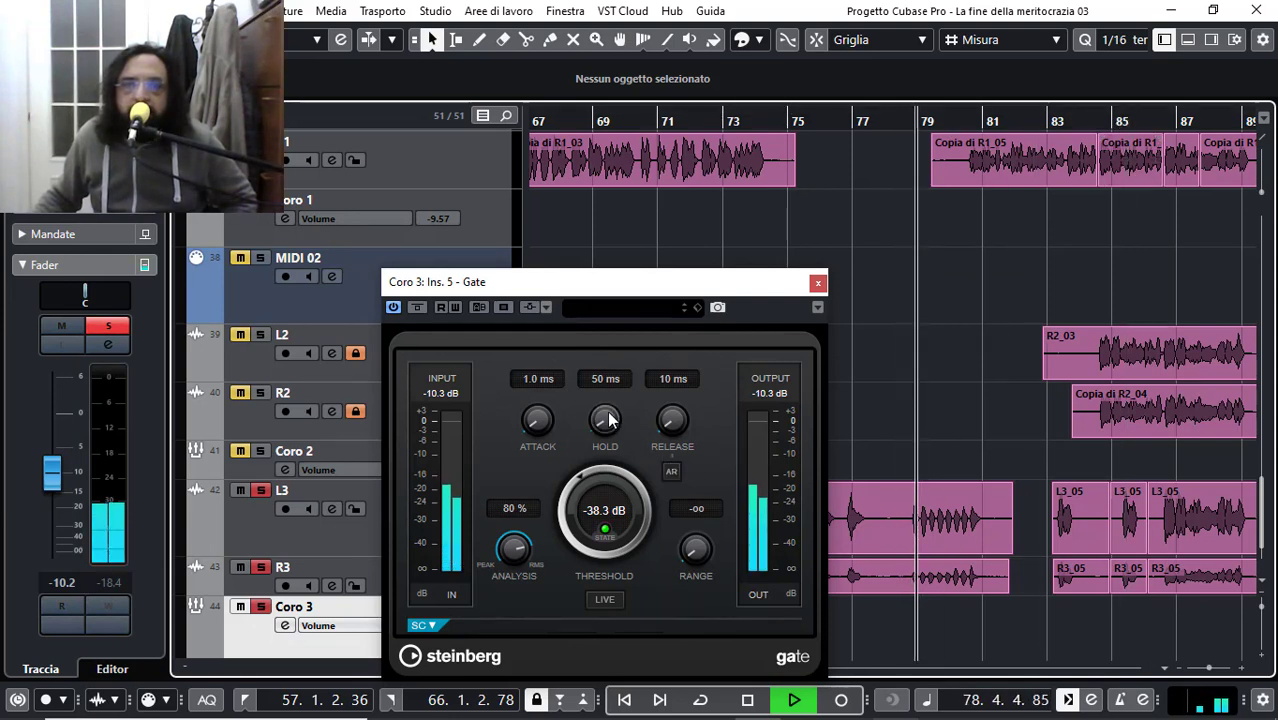
scroll(617, 416, up, 10)
scroll(615, 417, down, 6)
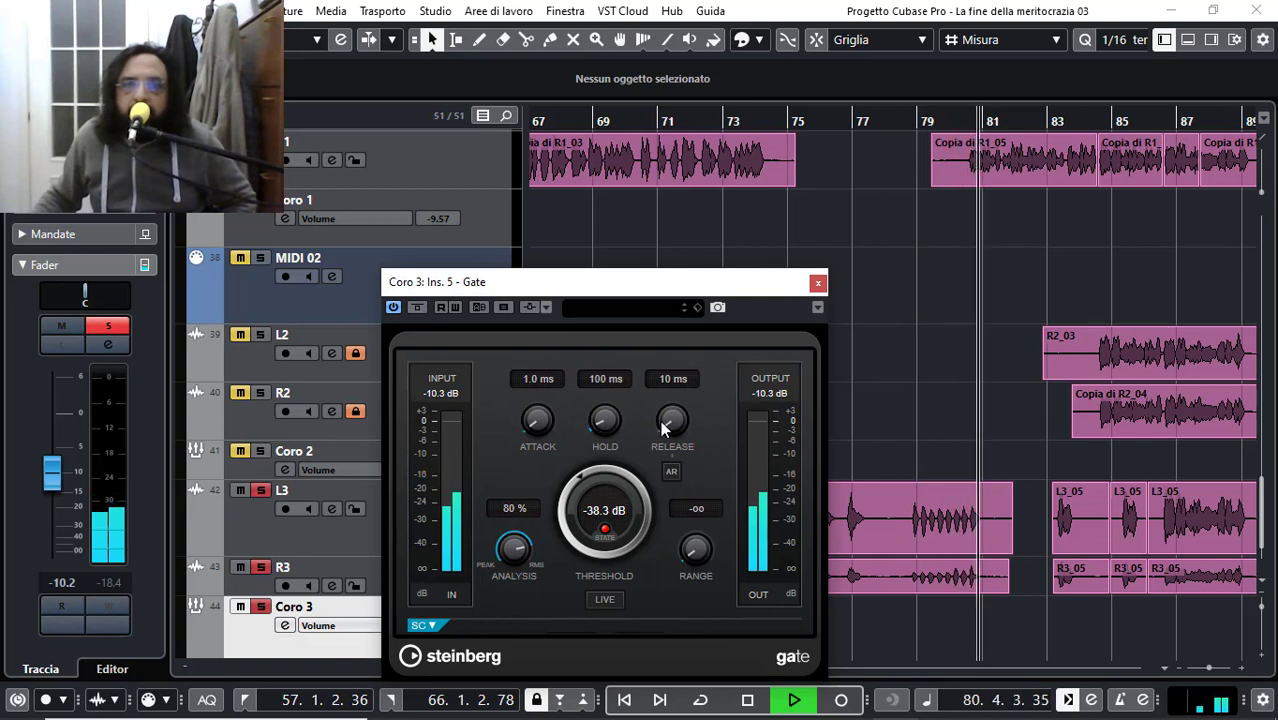
scroll(673, 428, up, 8)
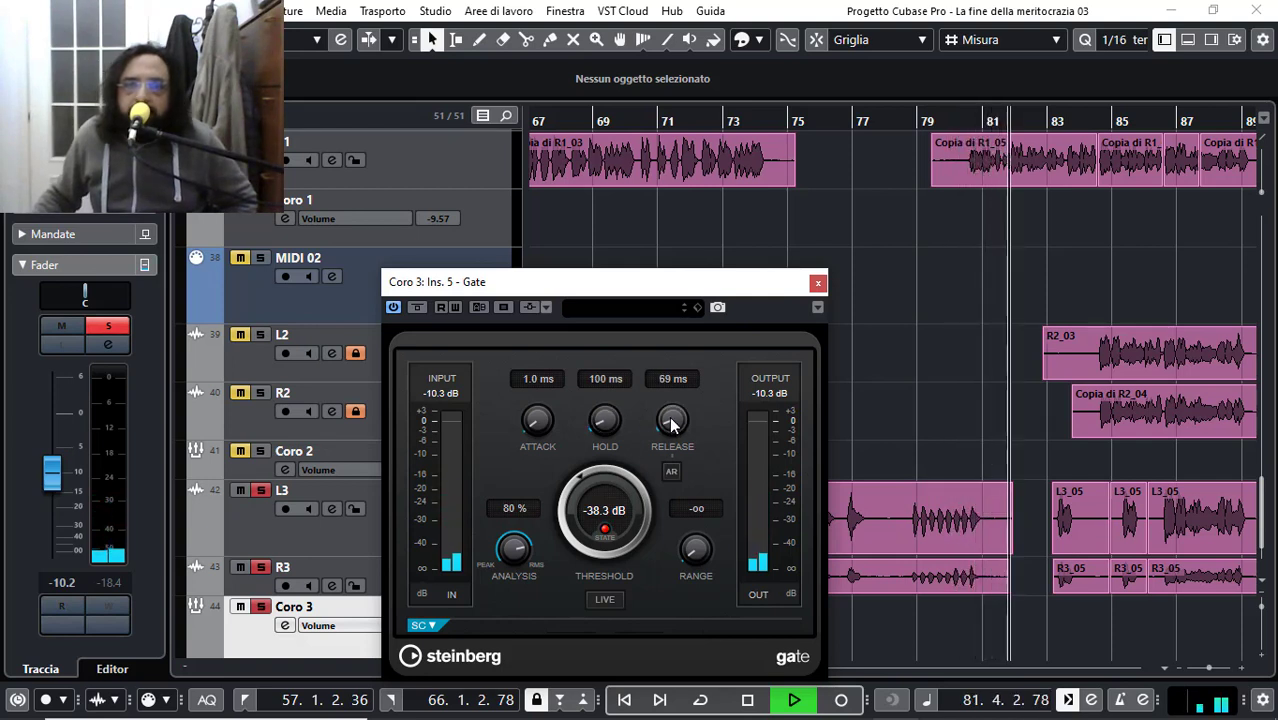
click(913, 120)
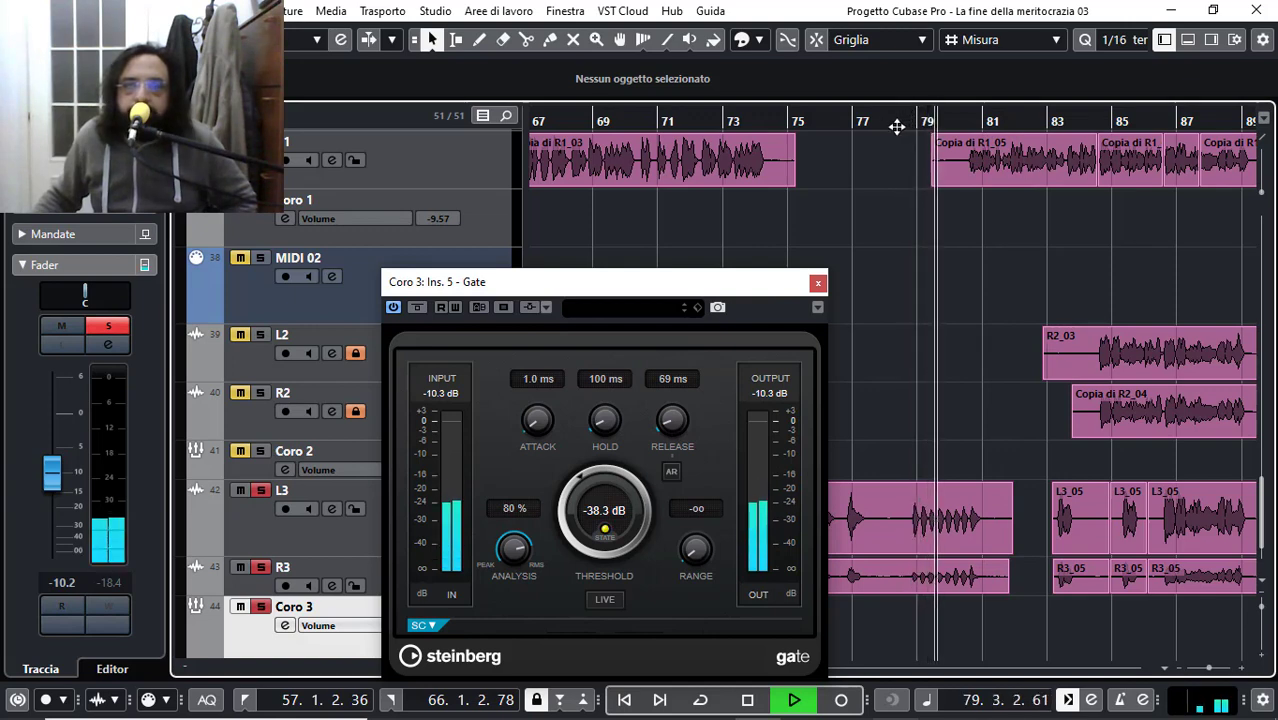
click(818, 284)
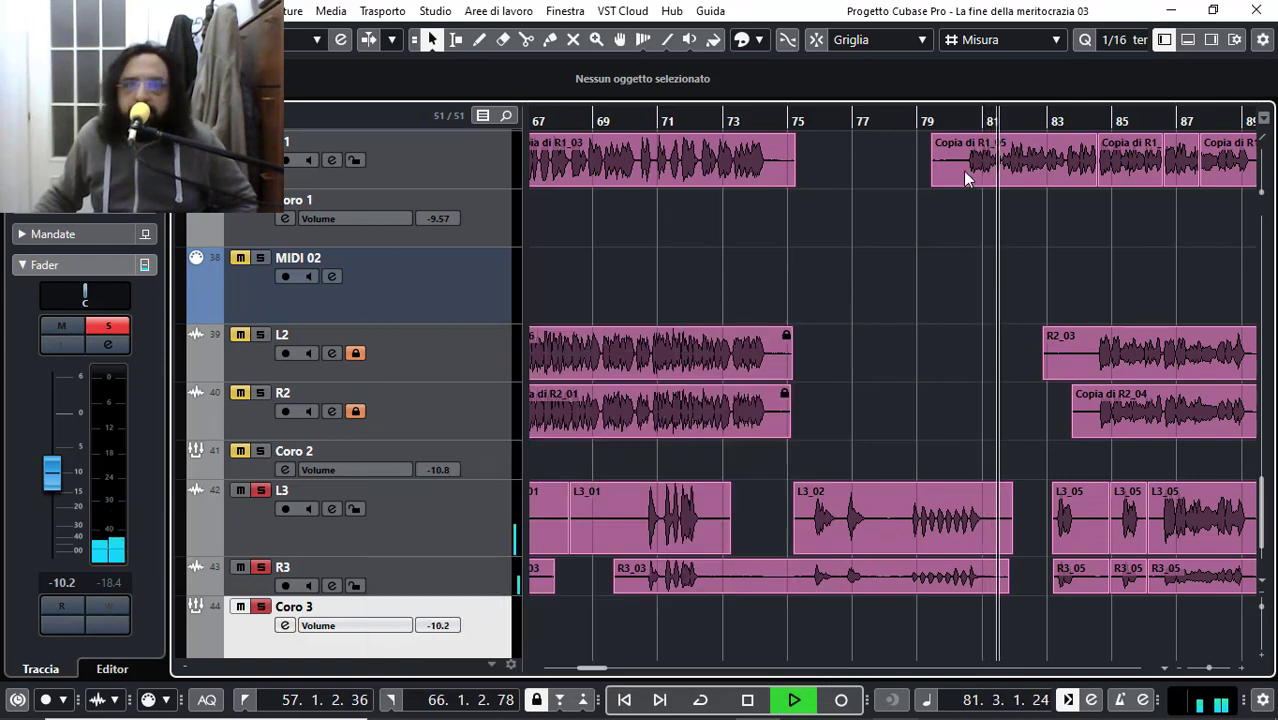
Step: Replay from around bar 82 and raise Coro 3's volume to -9.78
drag(1068, 115, 1066, 140)
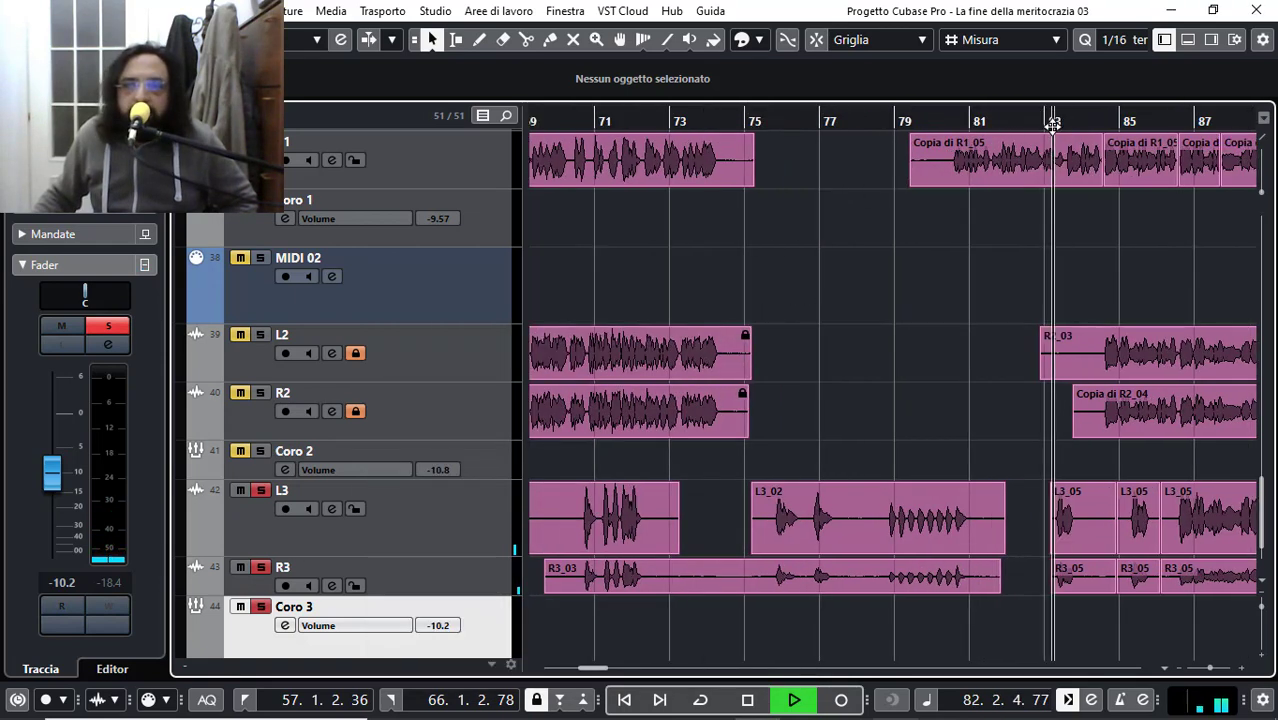
click(61, 490)
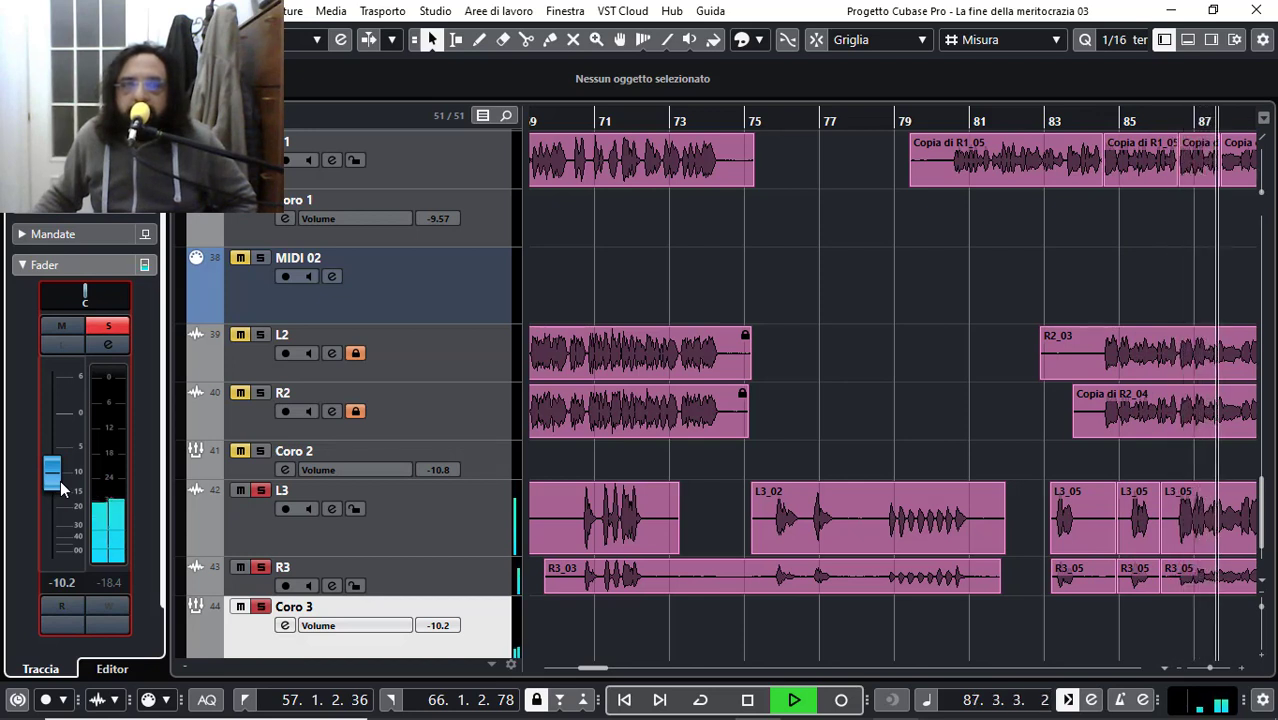
scroll(61, 488, up, 1)
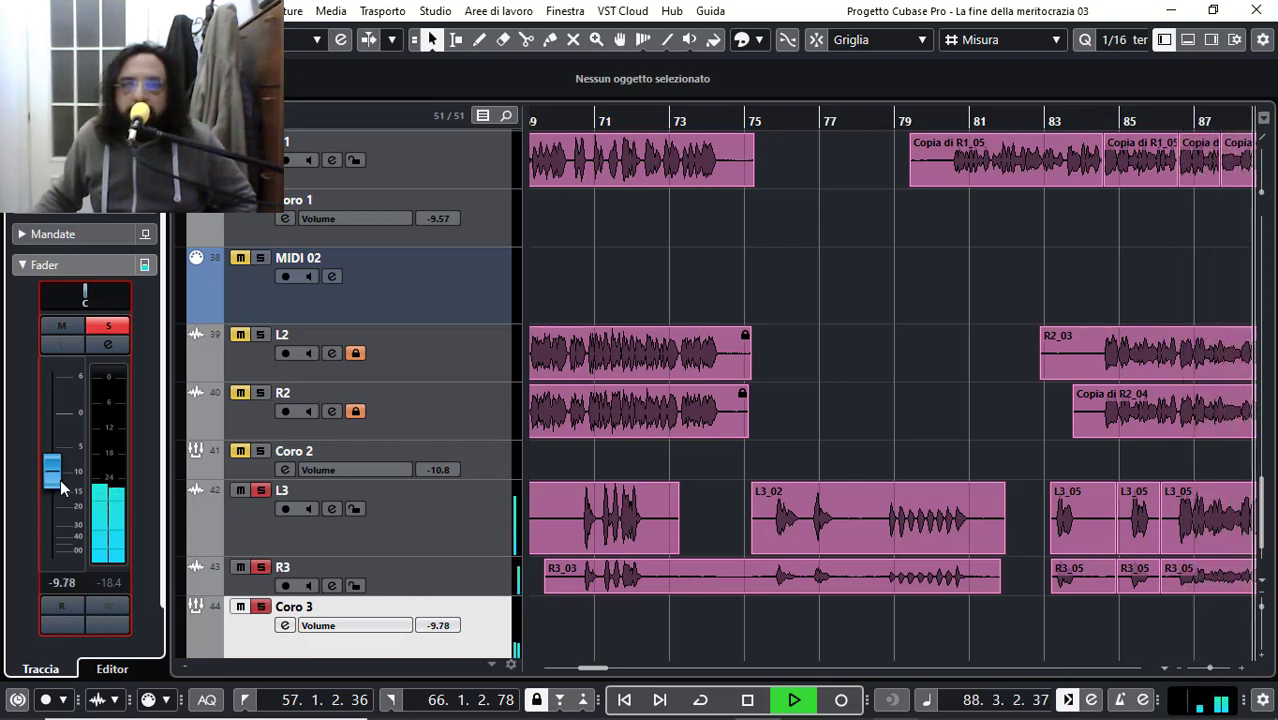
Step: Solo Coro 1, Coro 2 and Coro 3 with their vocal tracks and play them together from around bar 64
click(1204, 667)
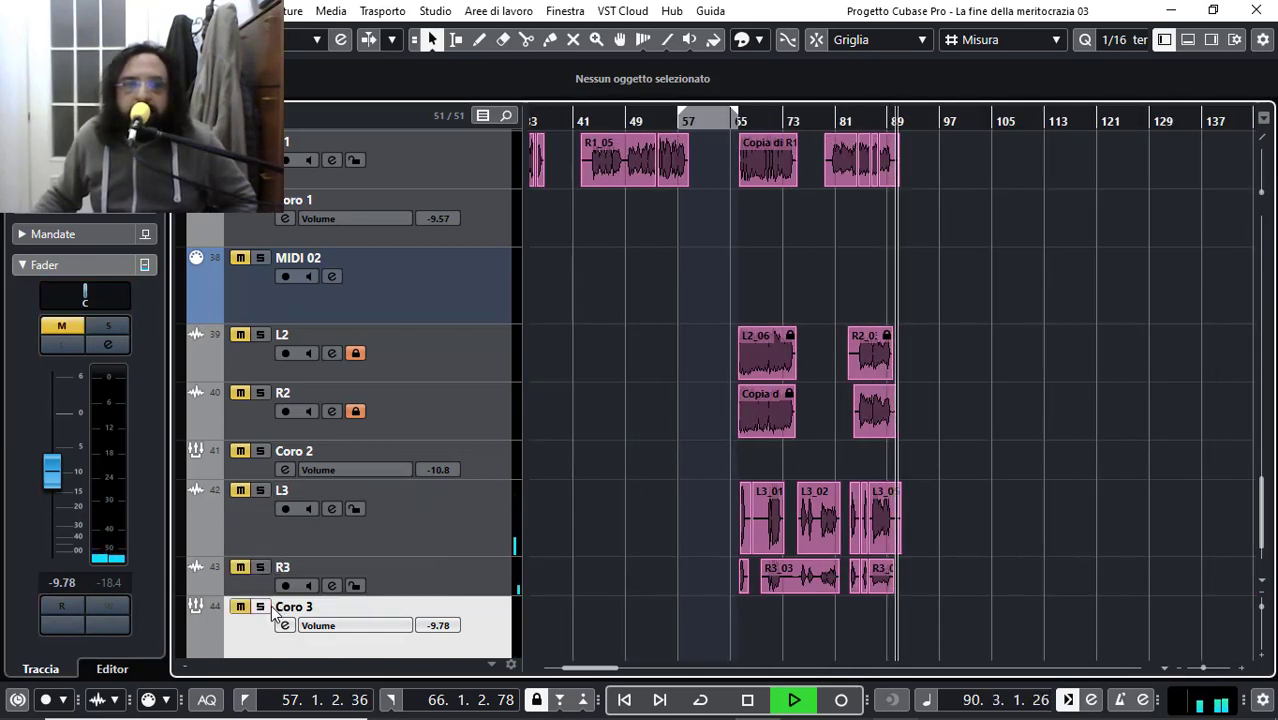
click(260, 455)
click(259, 393)
click(255, 295)
click(259, 335)
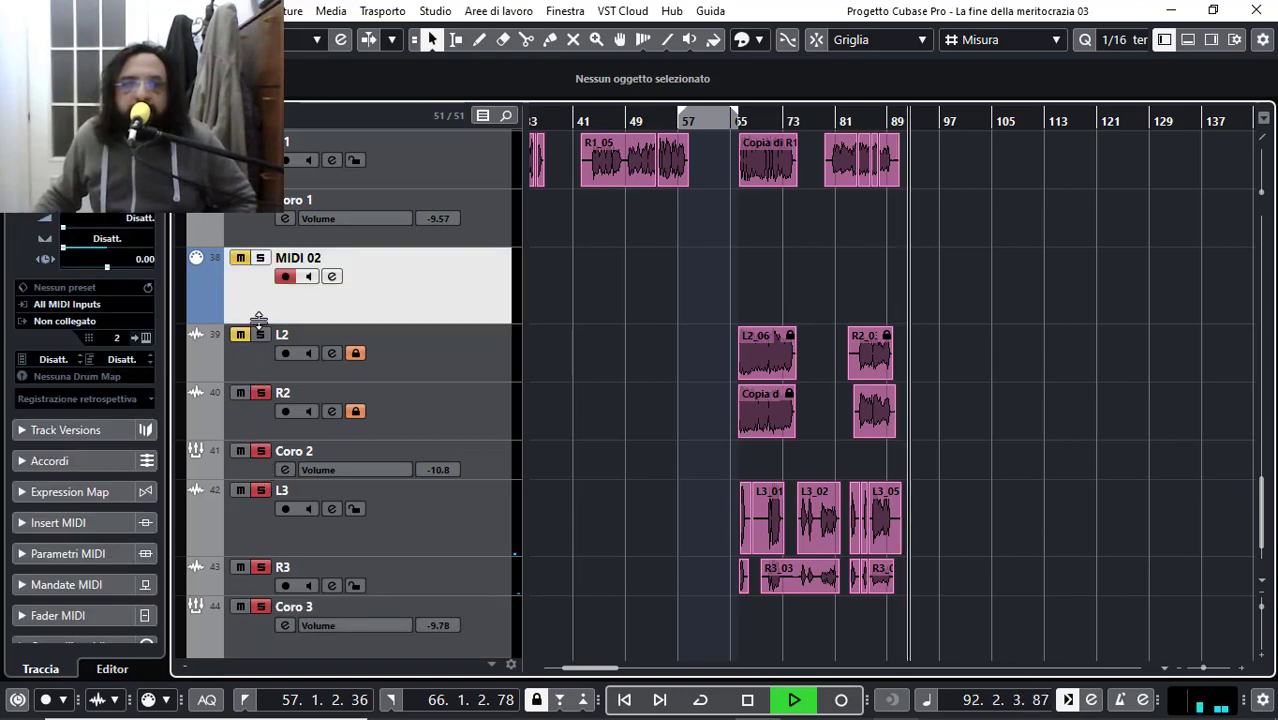
click(262, 175)
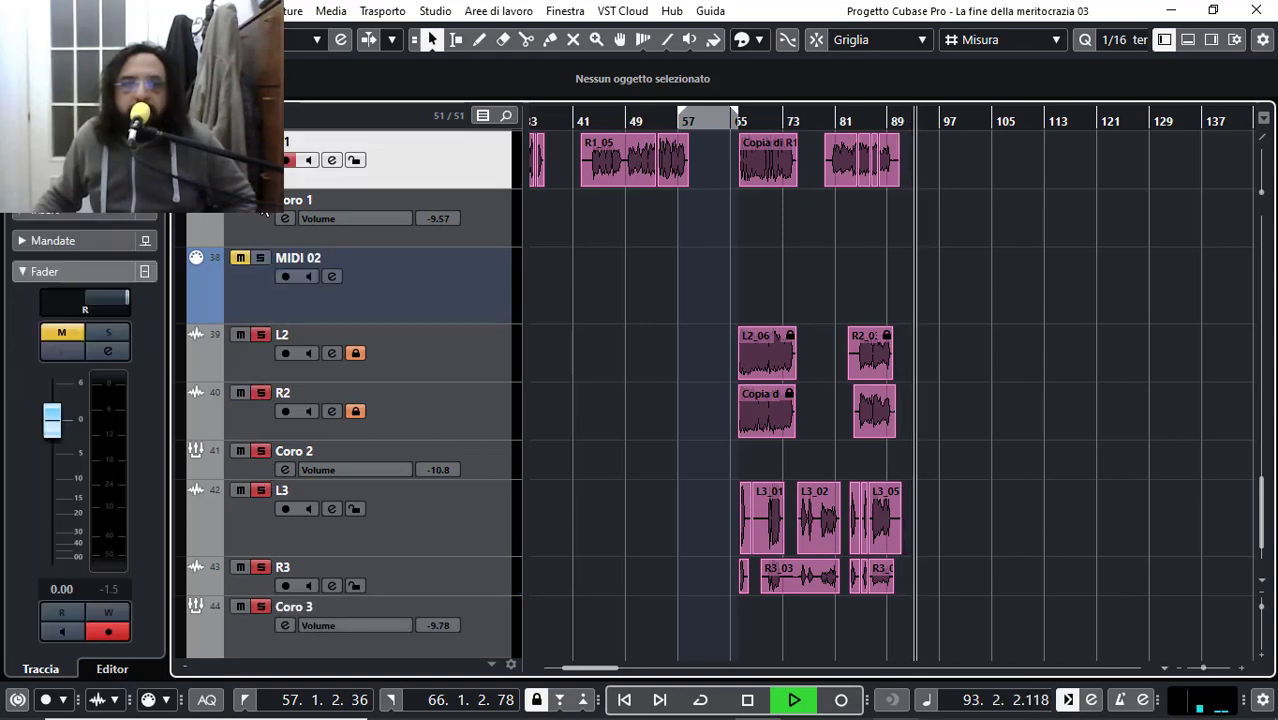
scroll(263, 212, up, 2)
click(260, 248)
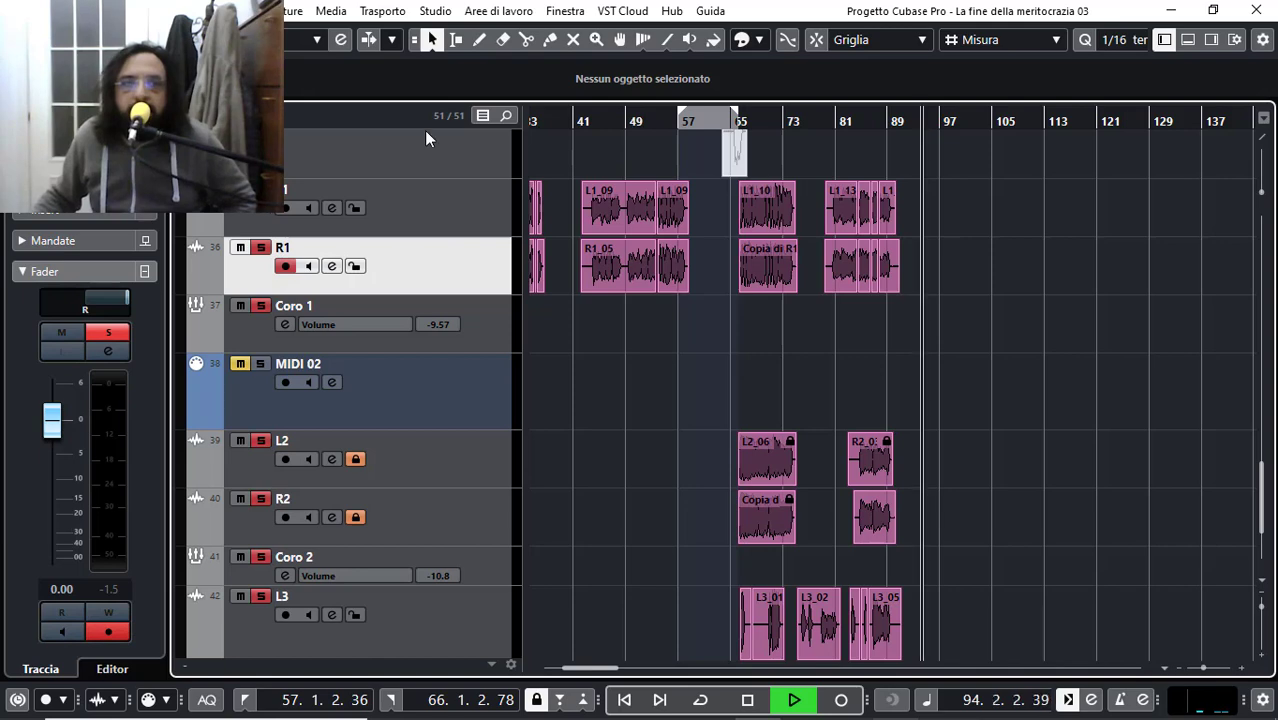
click(665, 120)
drag(665, 118, 742, 143)
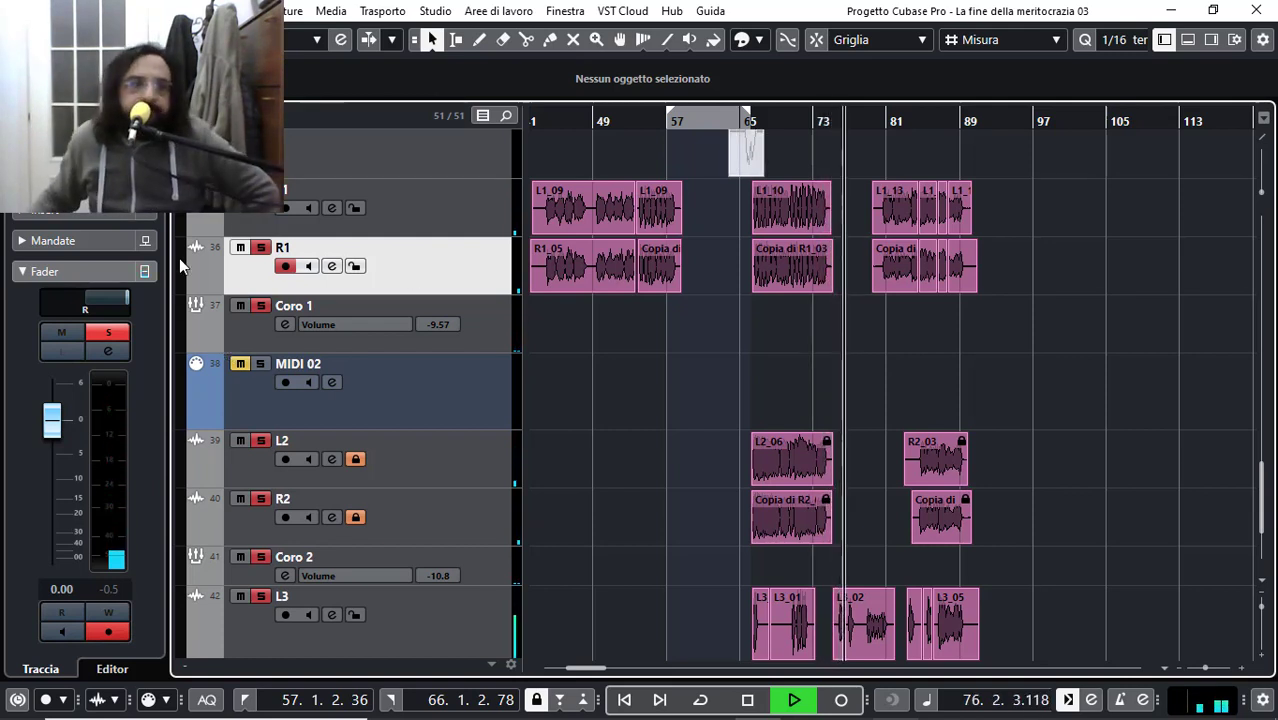
Step: Turn off the solo on the Vox and RTM folders
scroll(179, 258, up, 4)
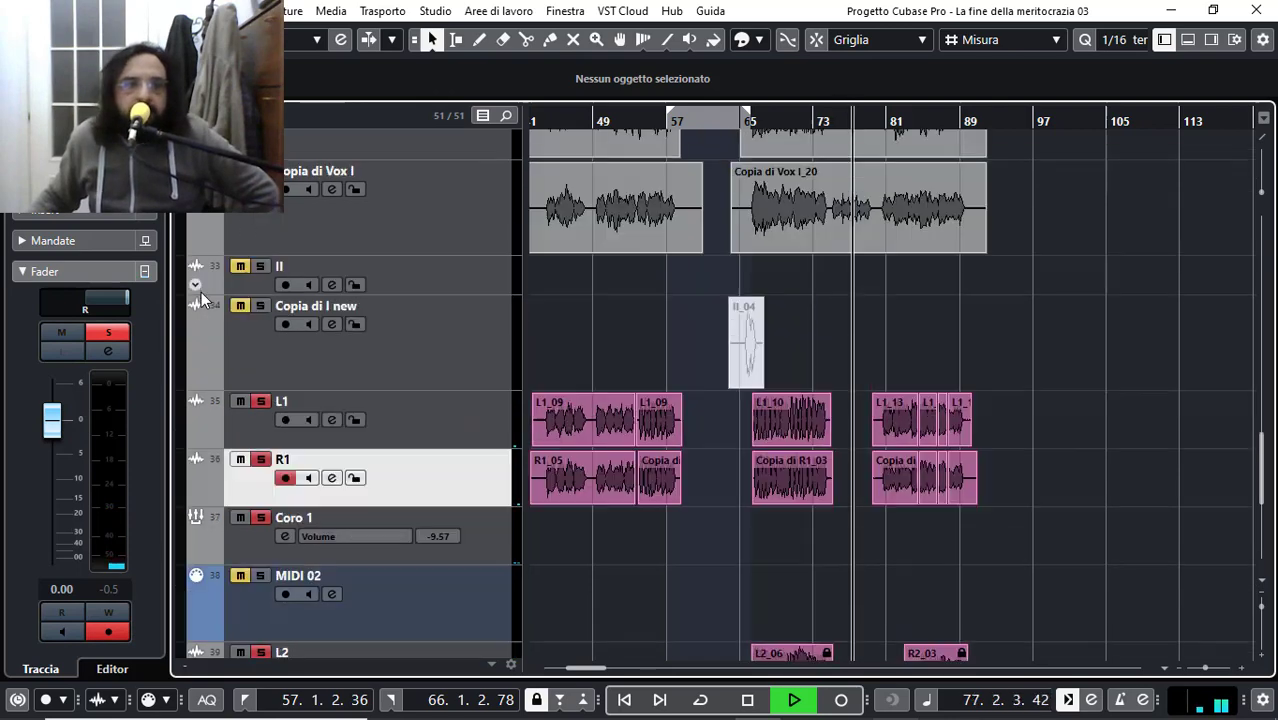
scroll(201, 300, up, 9)
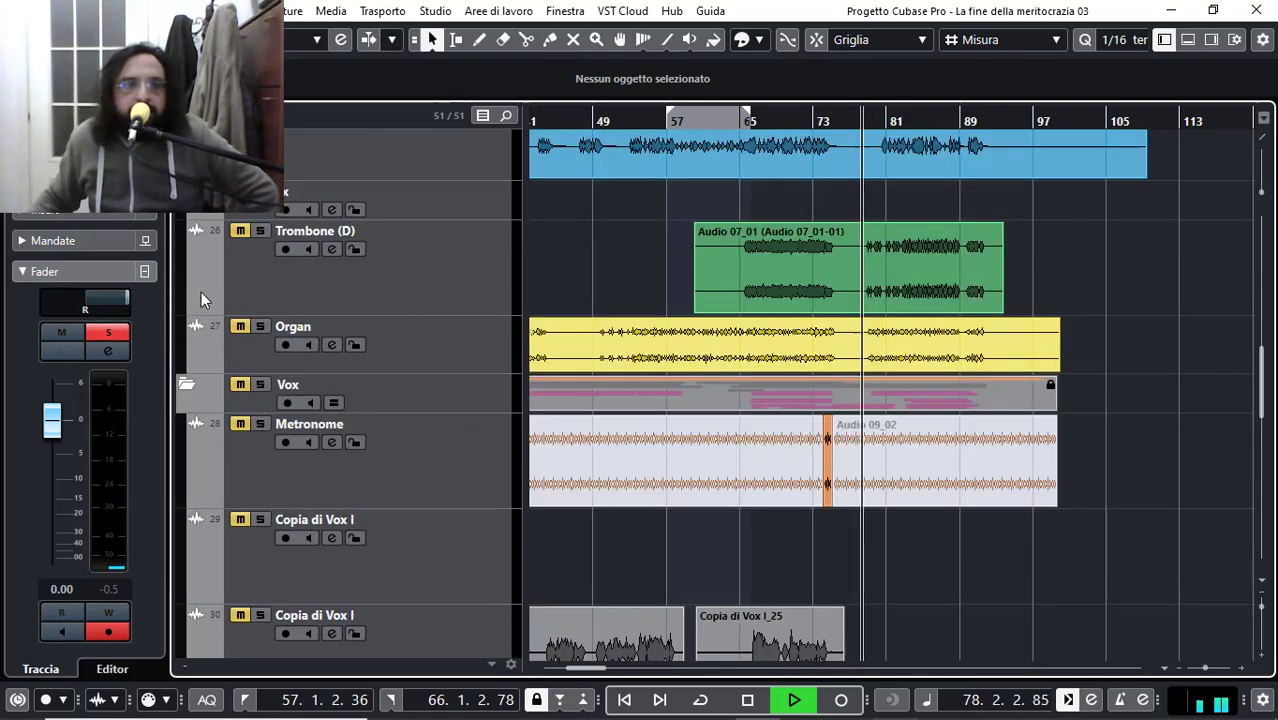
click(261, 393)
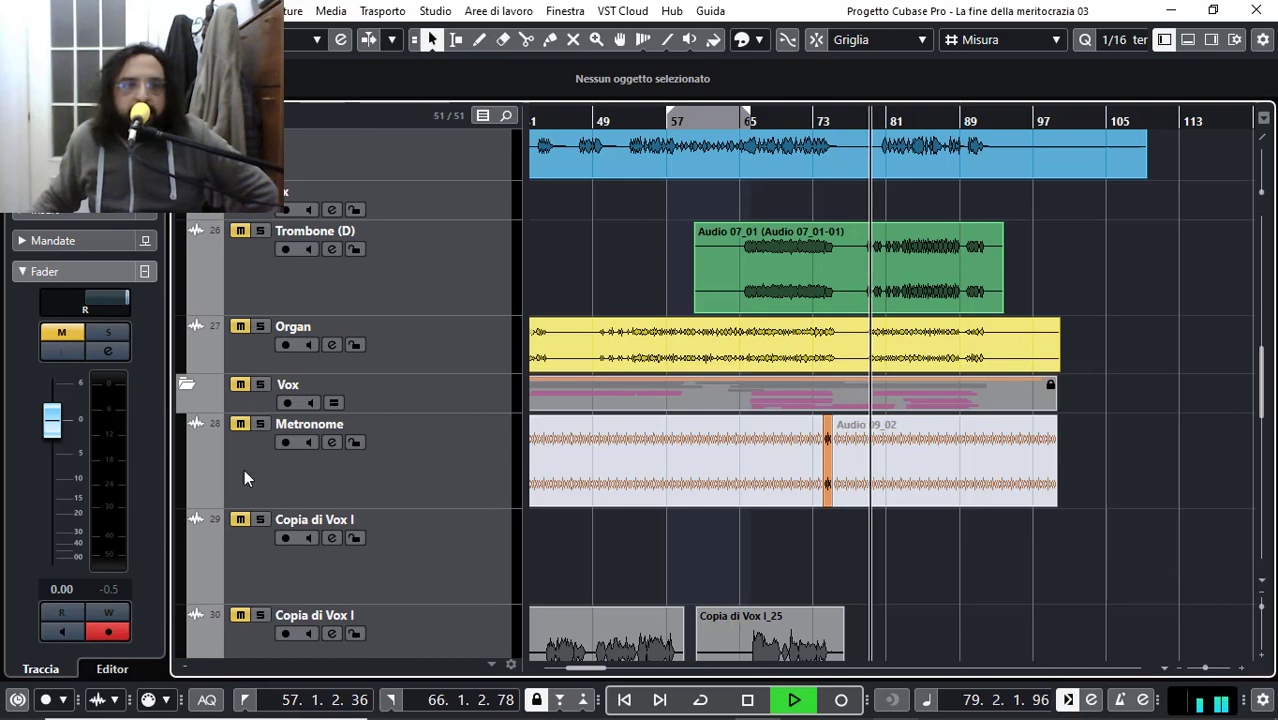
scroll(244, 469, down, 12)
scroll(243, 469, up, 8)
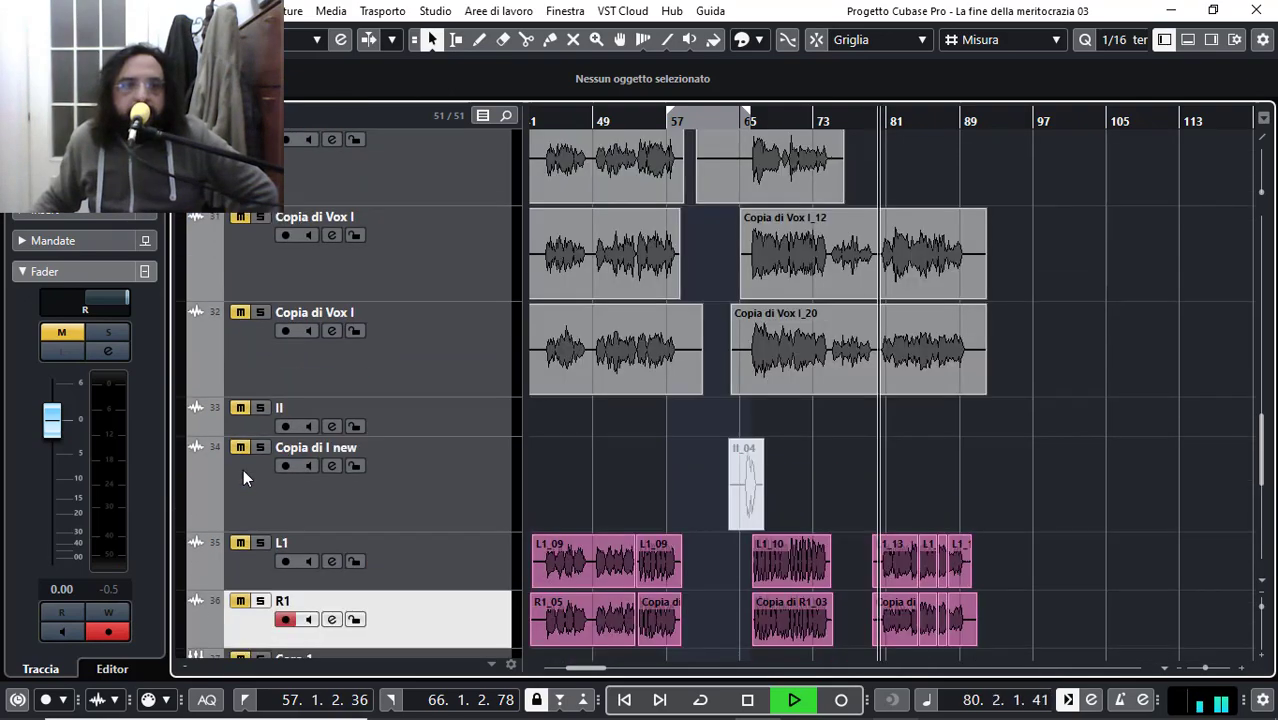
scroll(240, 460, up, 15)
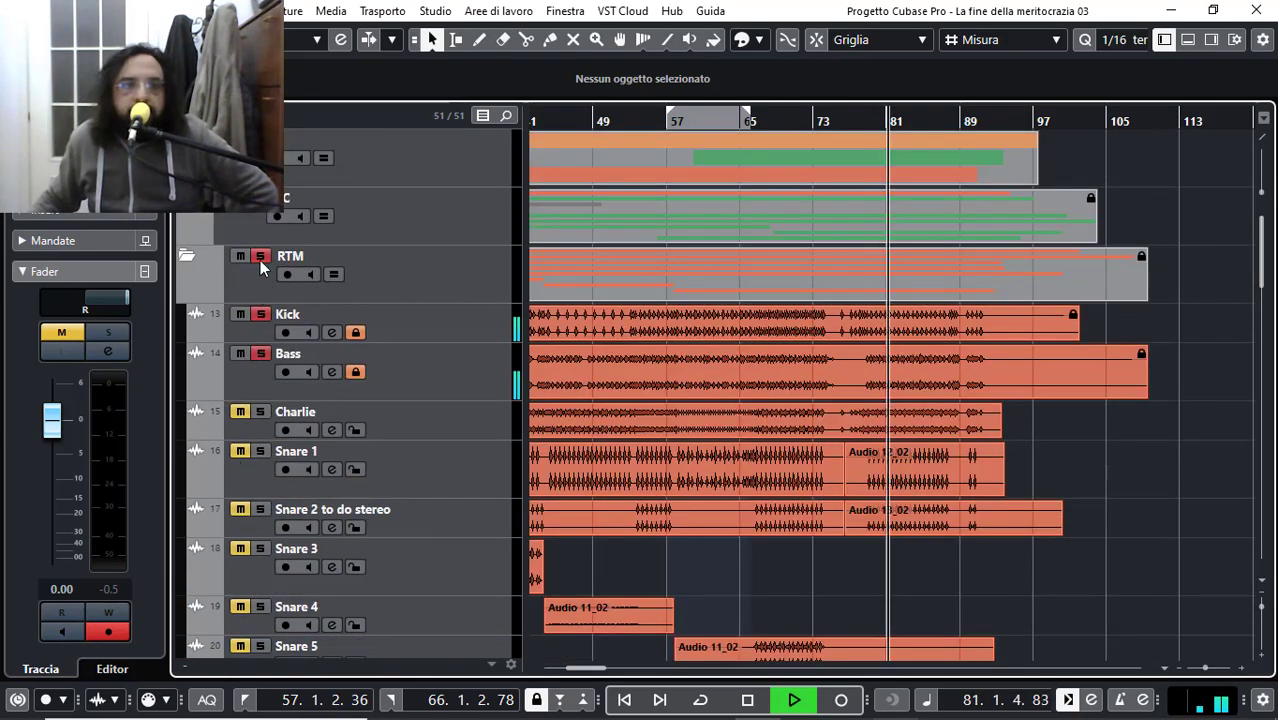
click(260, 258)
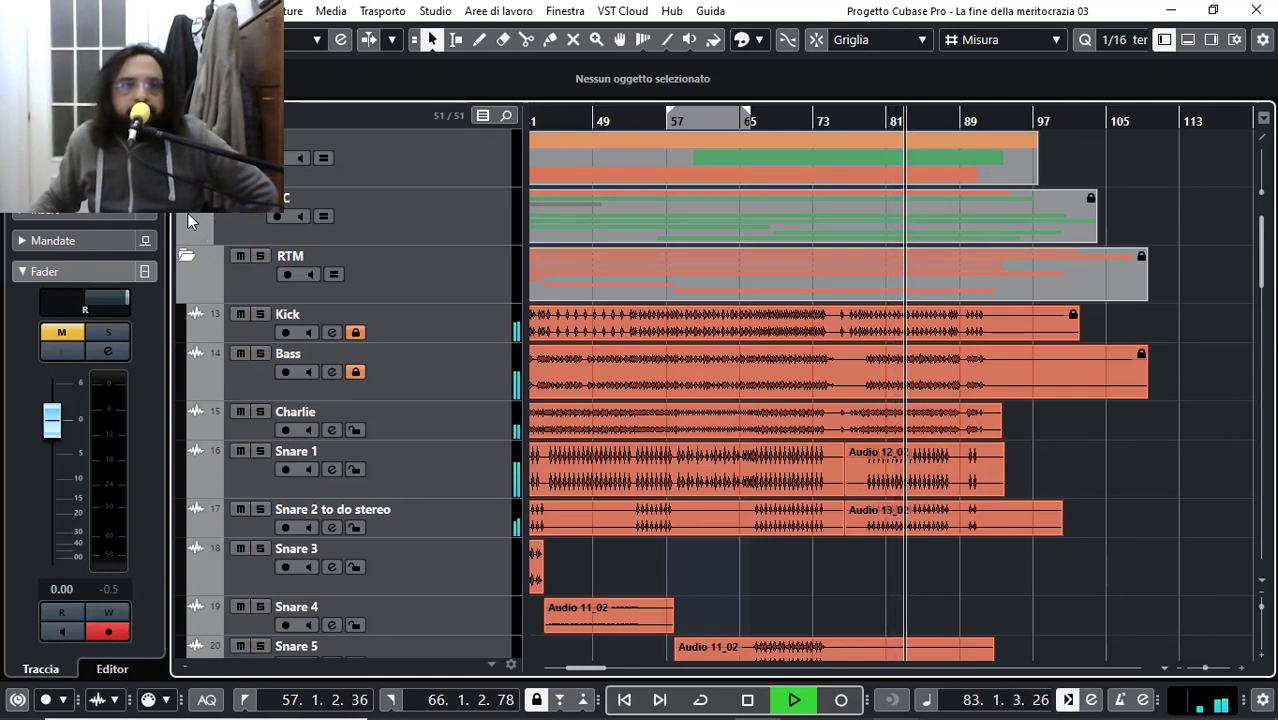
Step: Unmute the HRM folder and collapse the RTM and HRM folders
click(185, 256)
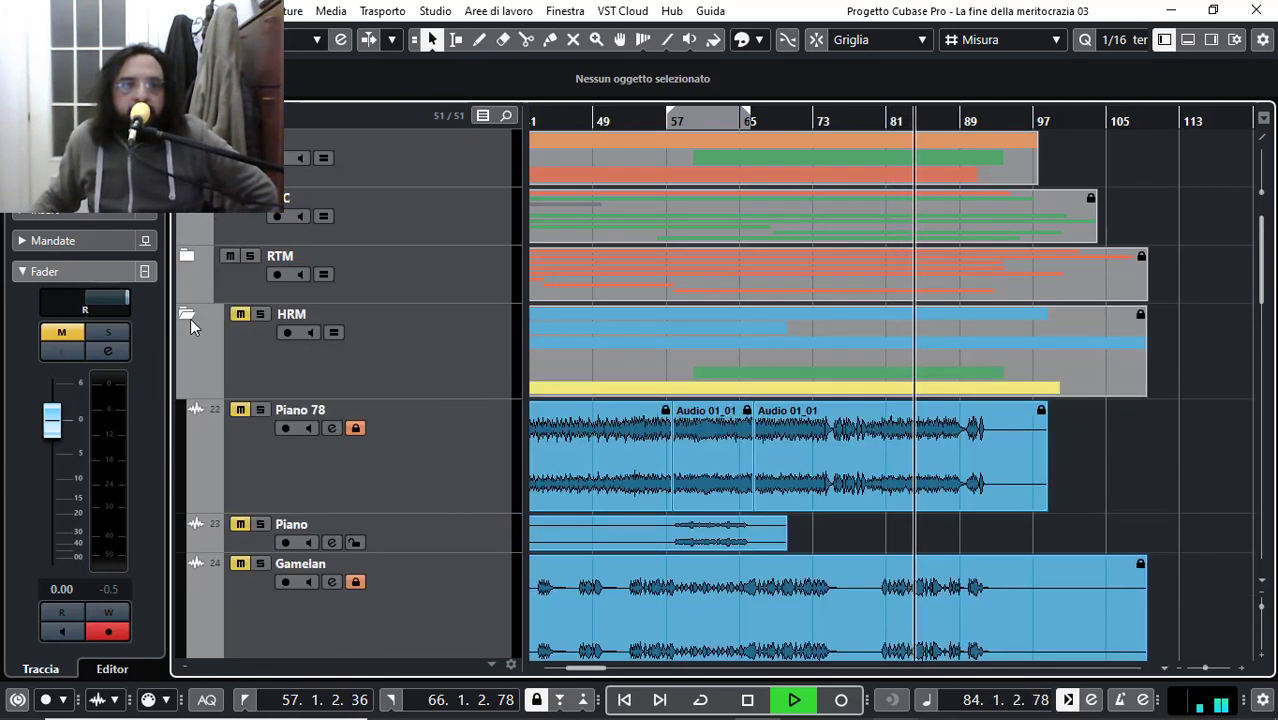
click(240, 314)
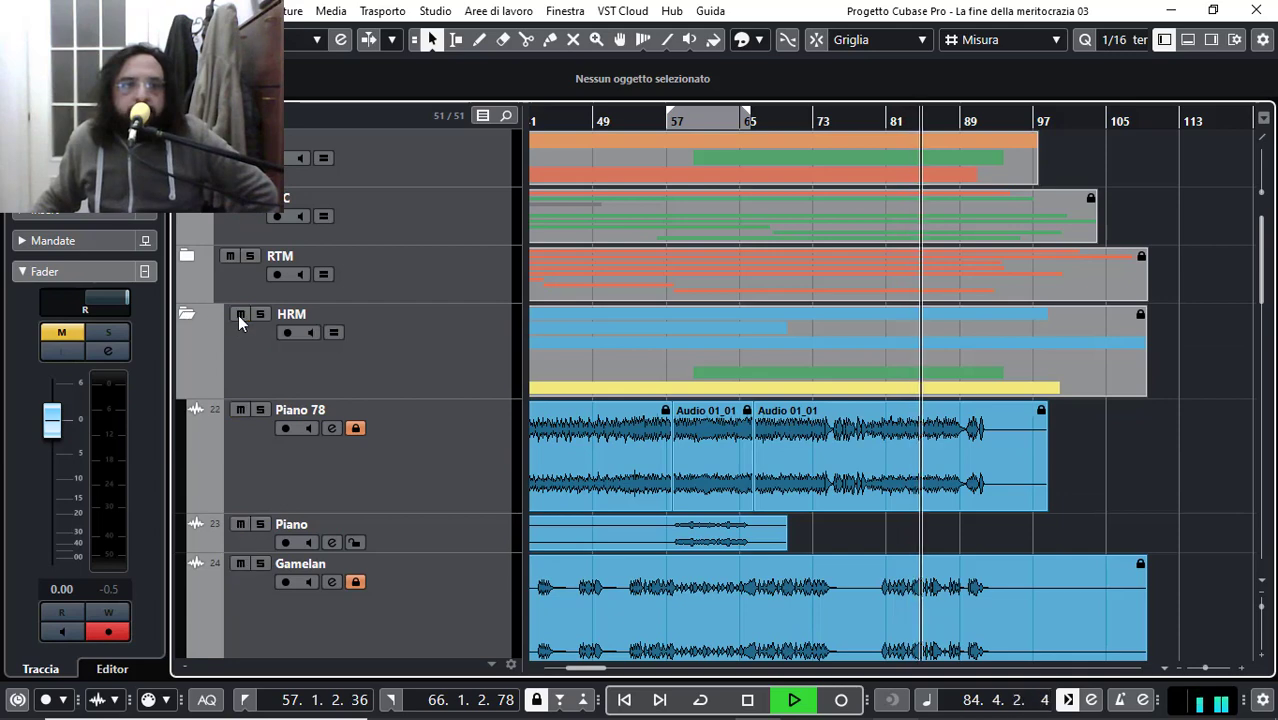
click(187, 315)
Step: Unmute Coro 1, Coro 2 and Coro 3 together with their L and R vocal tracks
scroll(225, 428, down, 5)
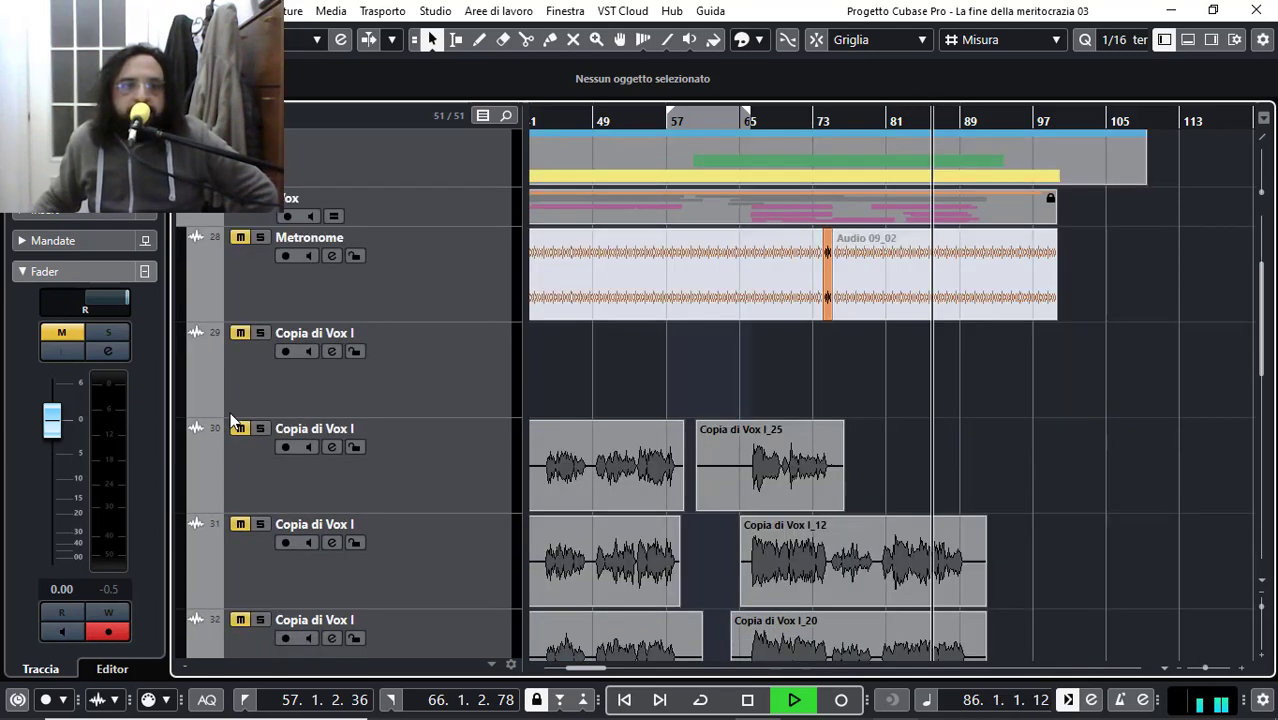
scroll(240, 445, down, 3)
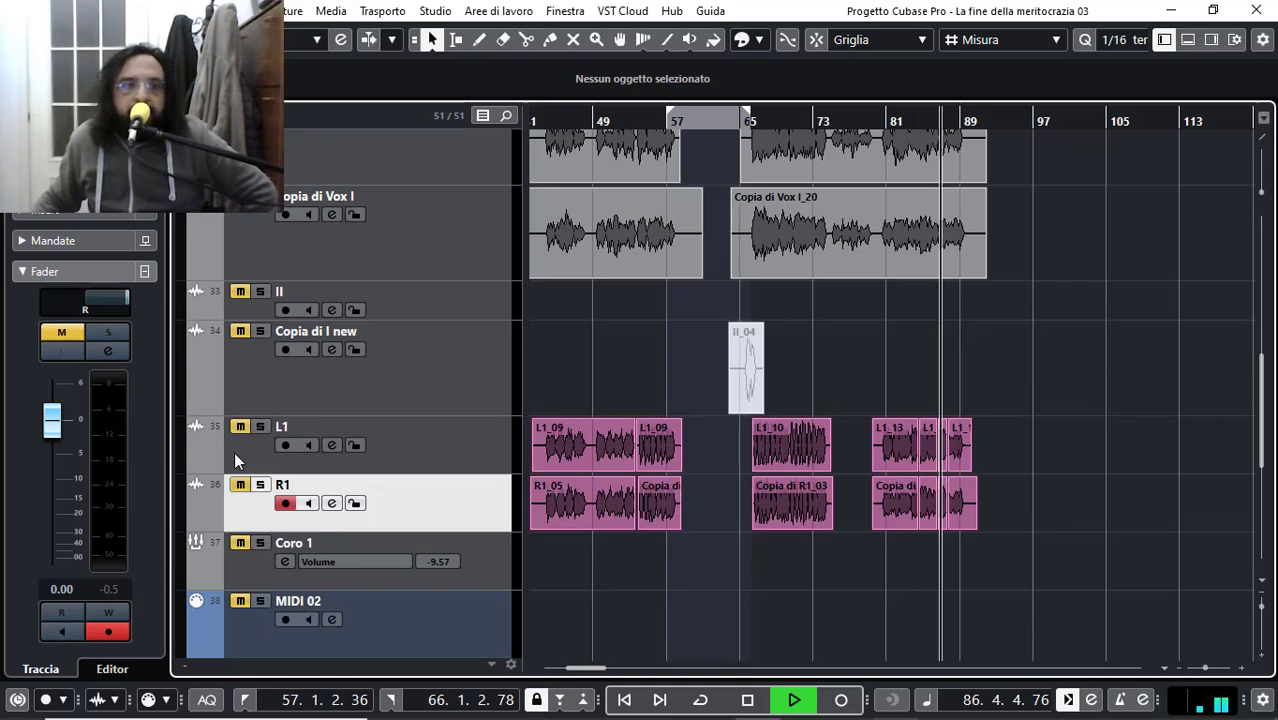
click(241, 543)
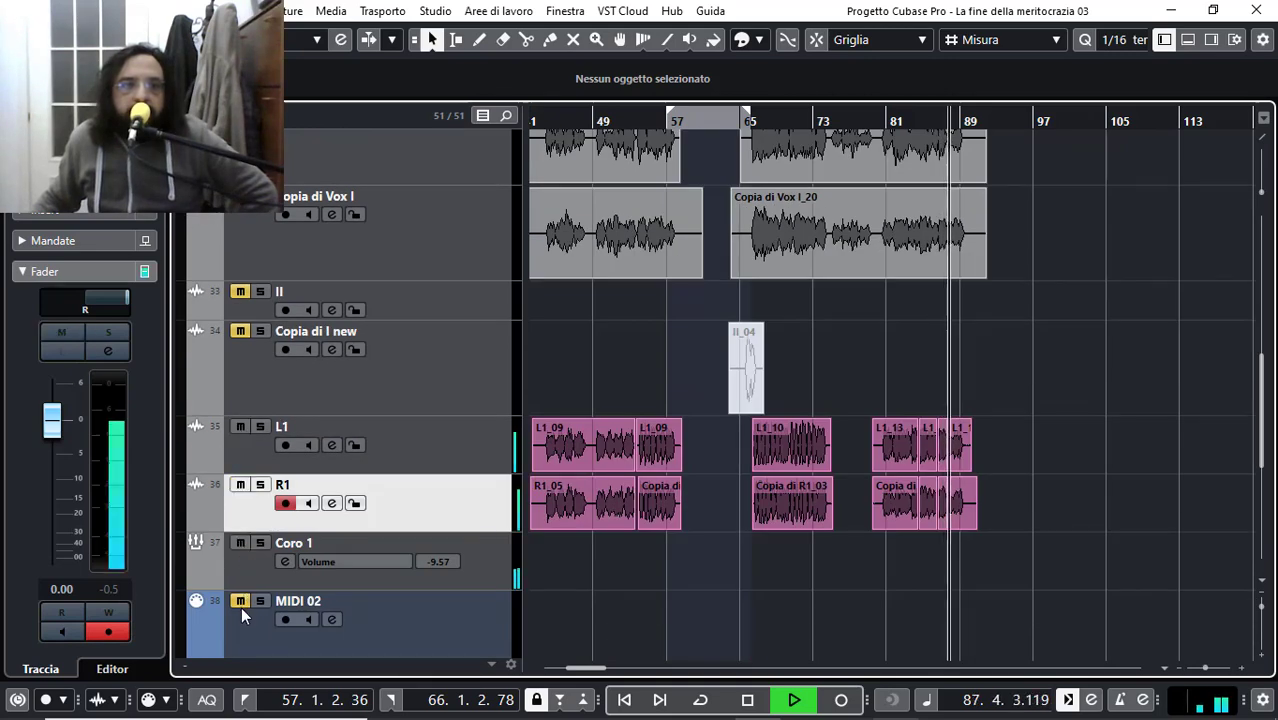
scroll(240, 590, down, 3)
drag(238, 468, 235, 583)
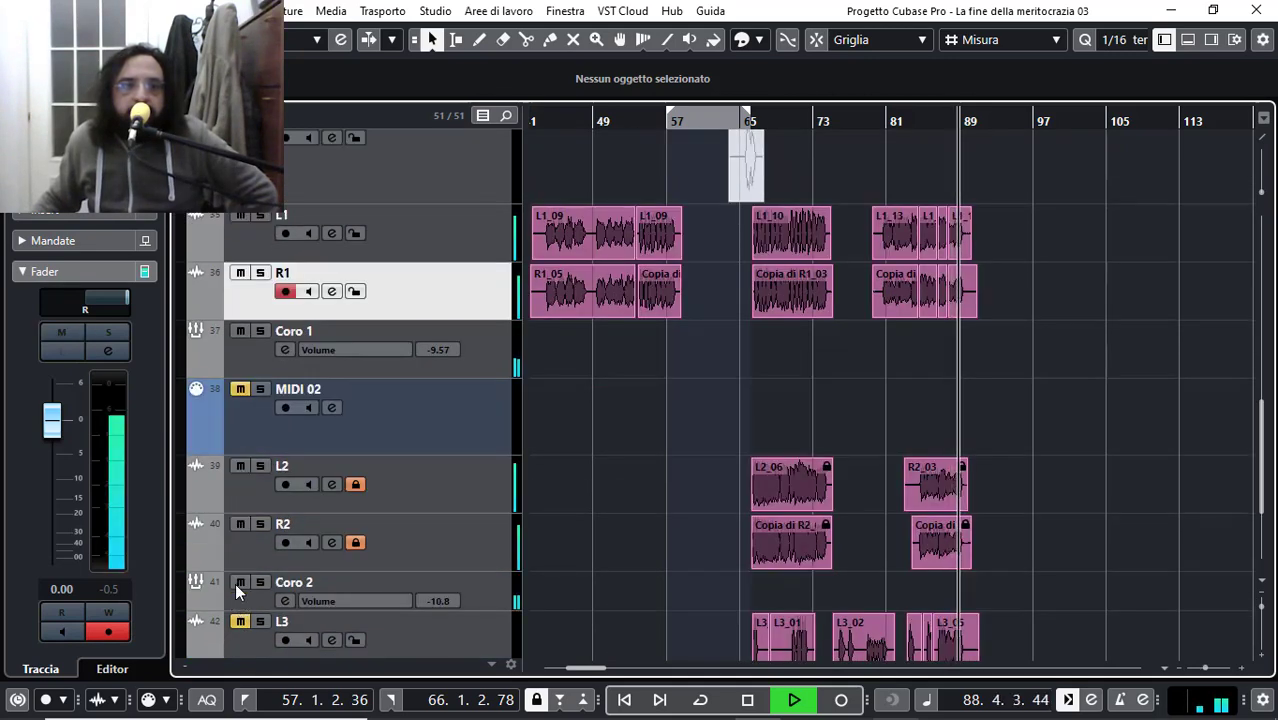
scroll(235, 584, down, 3)
click(237, 538)
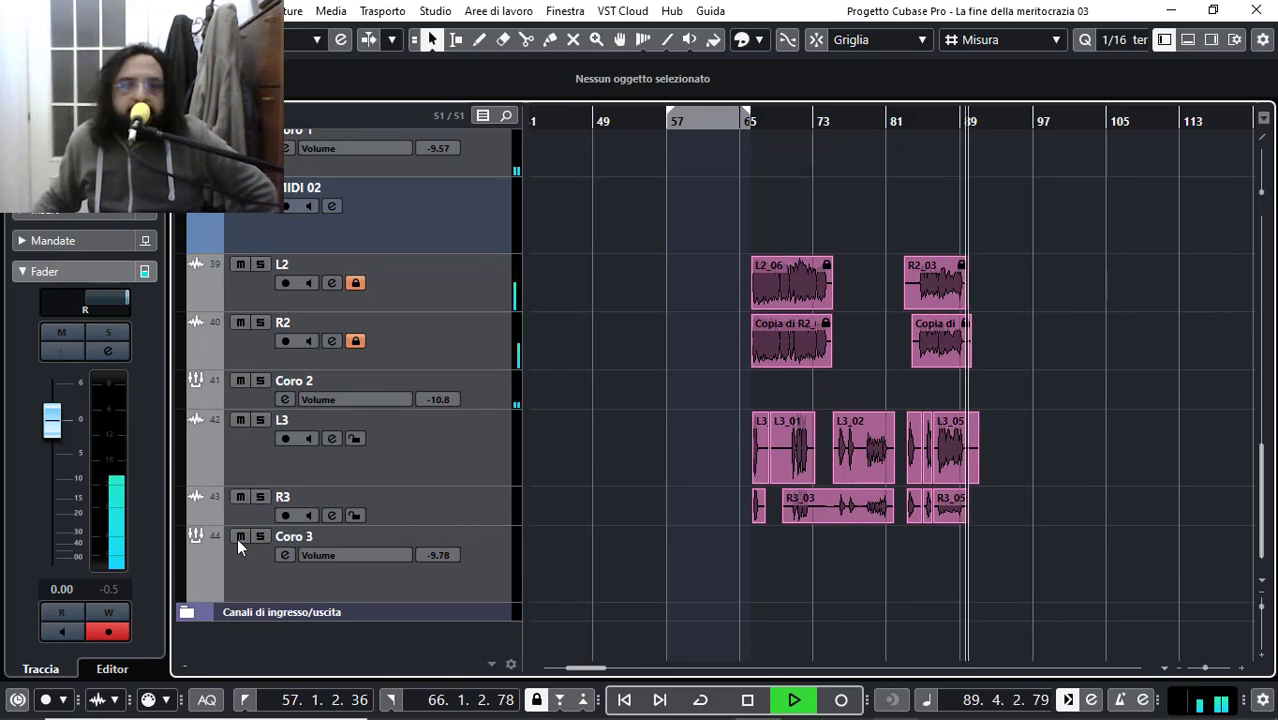
Step: Play the full mix from the start of the song and expand the PRC folder to examine its percussion tracks
click(624, 700)
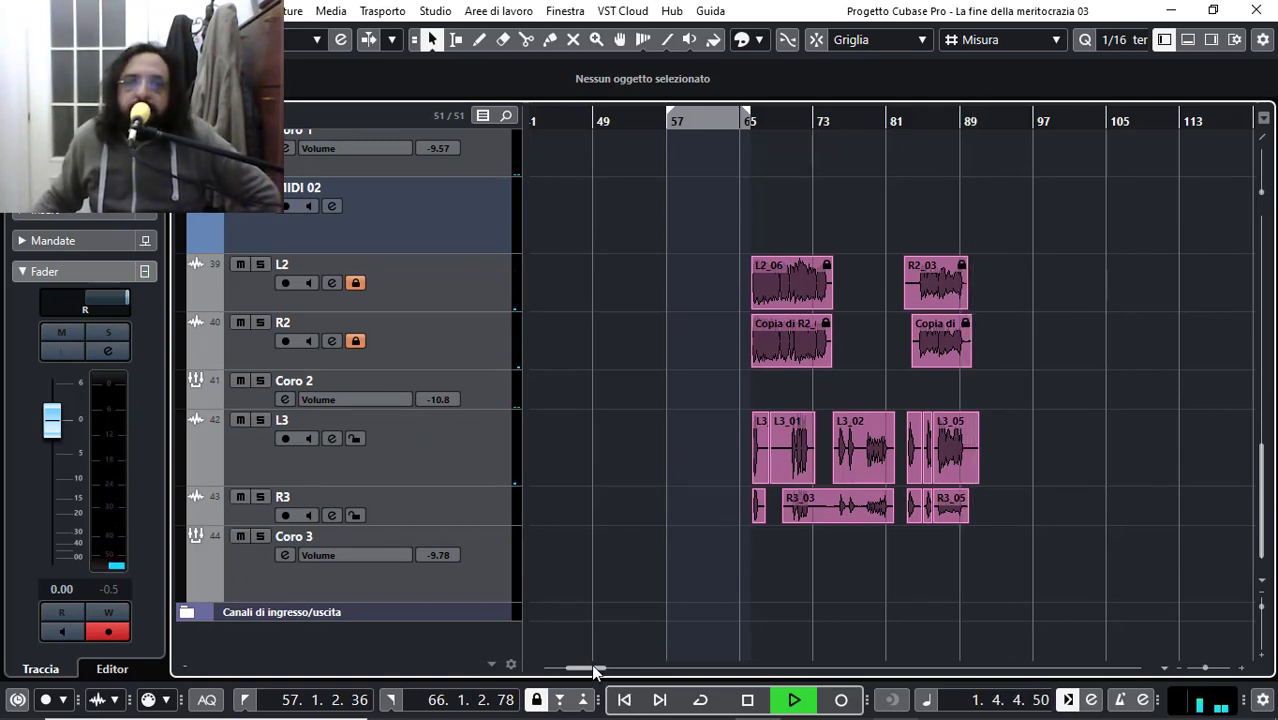
drag(594, 674, 566, 668)
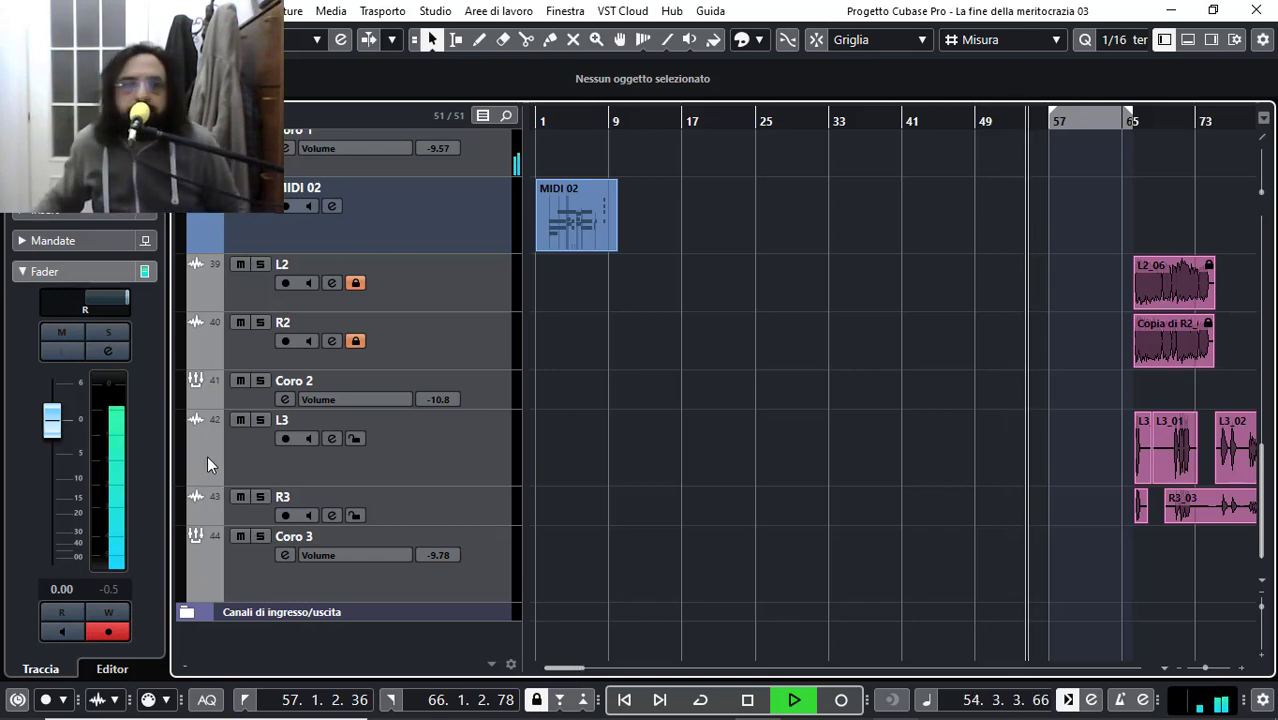
scroll(201, 432, up, 4)
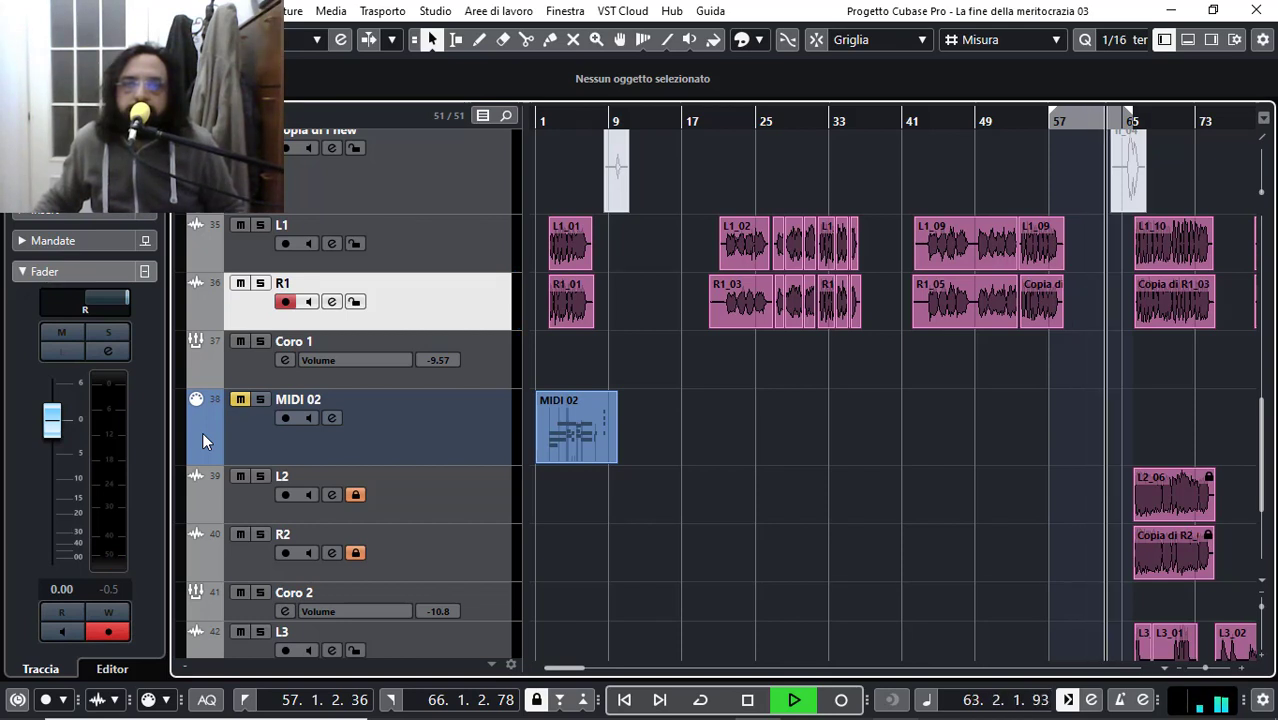
scroll(202, 433, up, 3)
scroll(202, 433, up, 9)
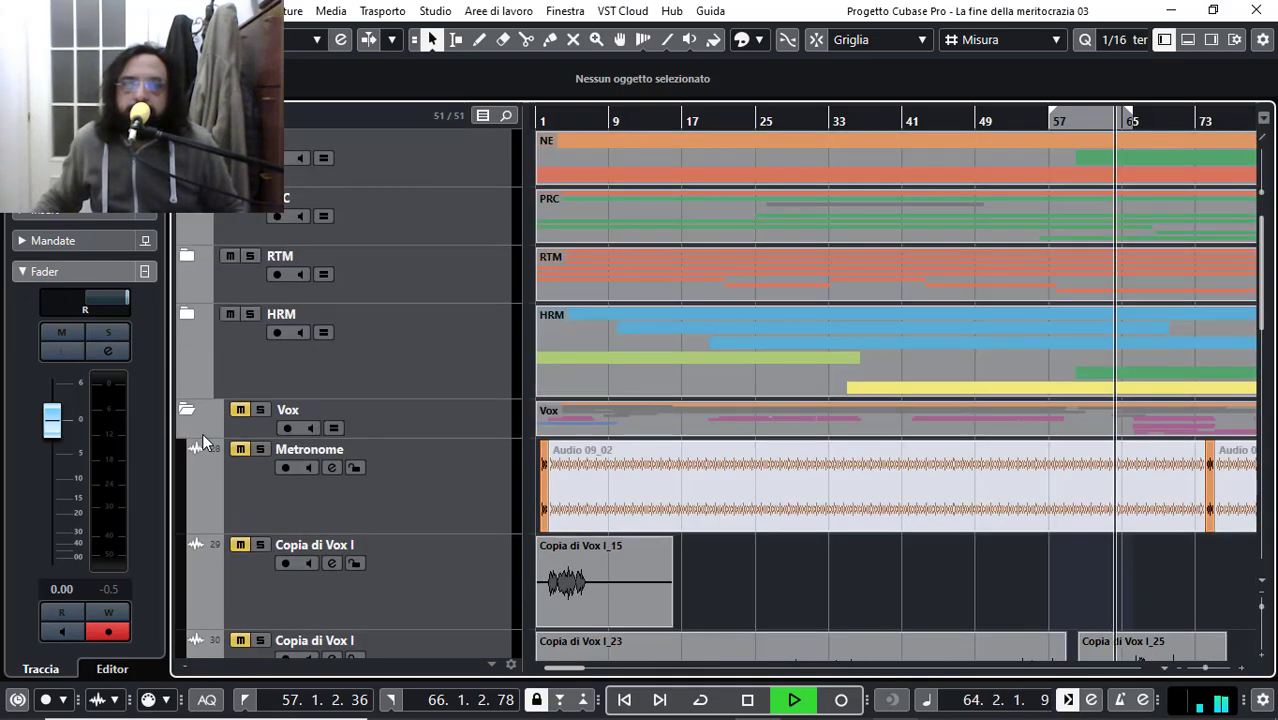
click(186, 198)
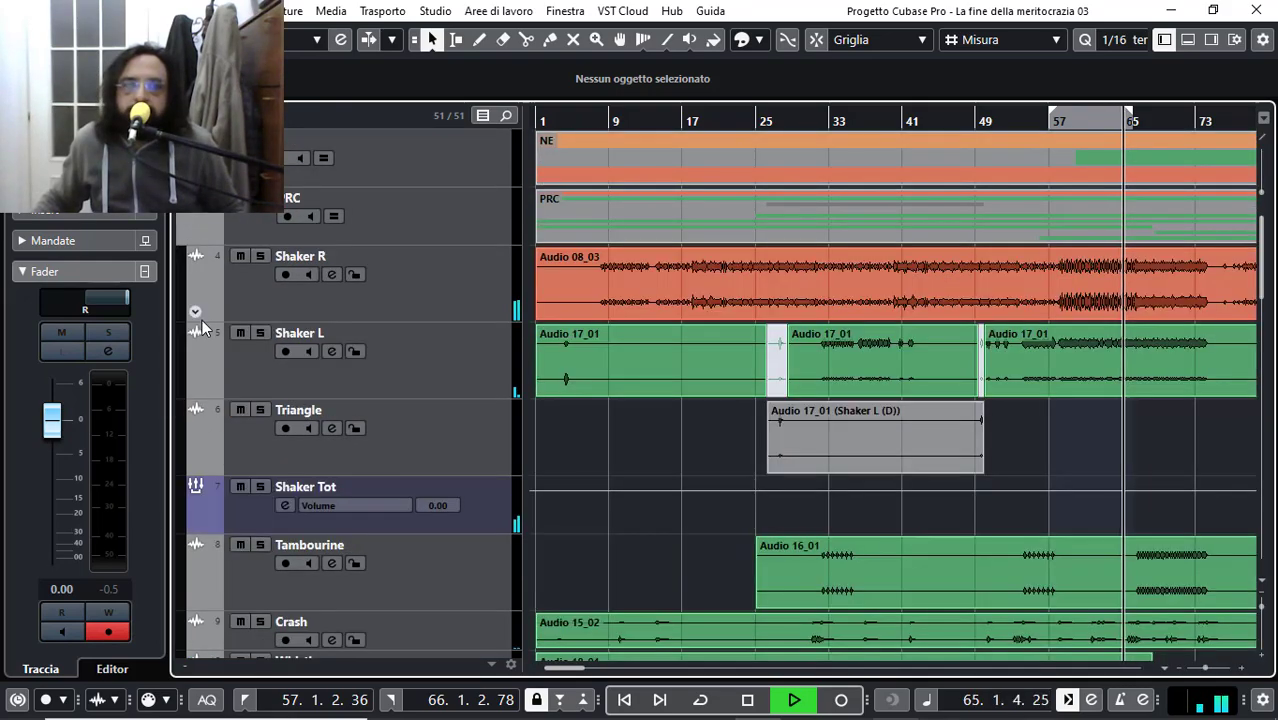
scroll(202, 320, down, 4)
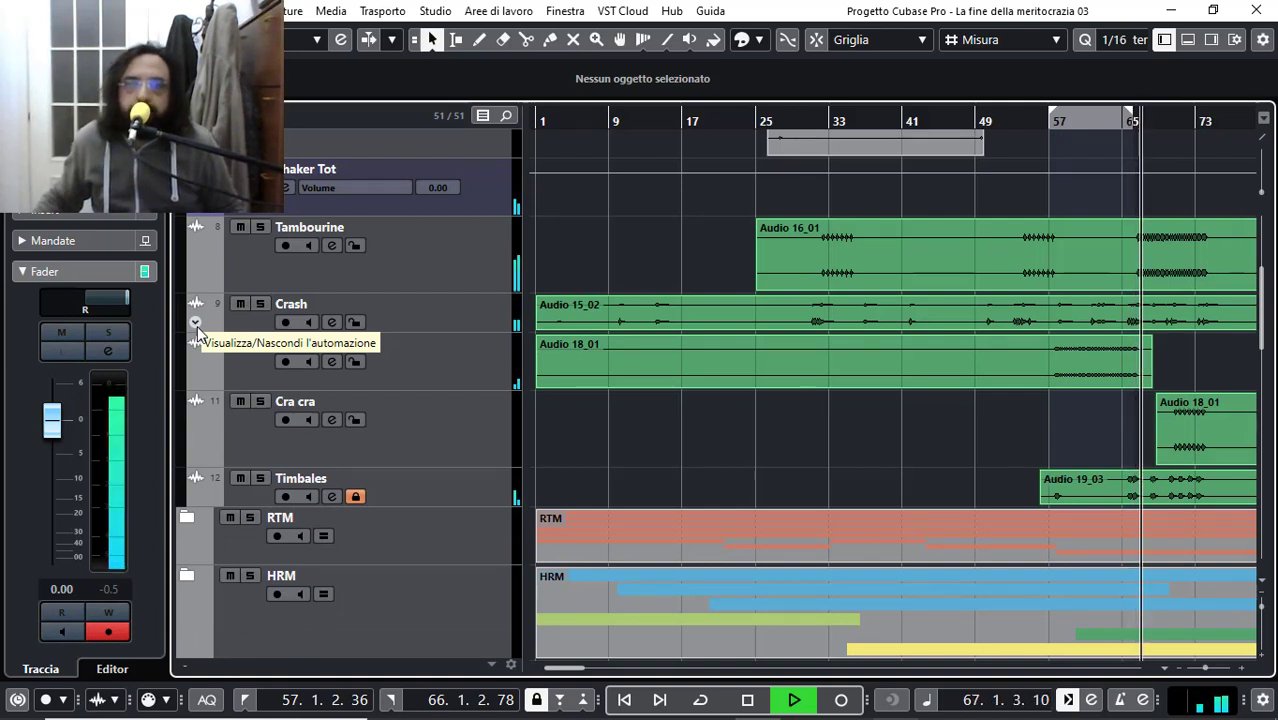
Step: Select the Timbales track to check its level, show the whole song on the timeline and collapse the PRC folder
click(244, 498)
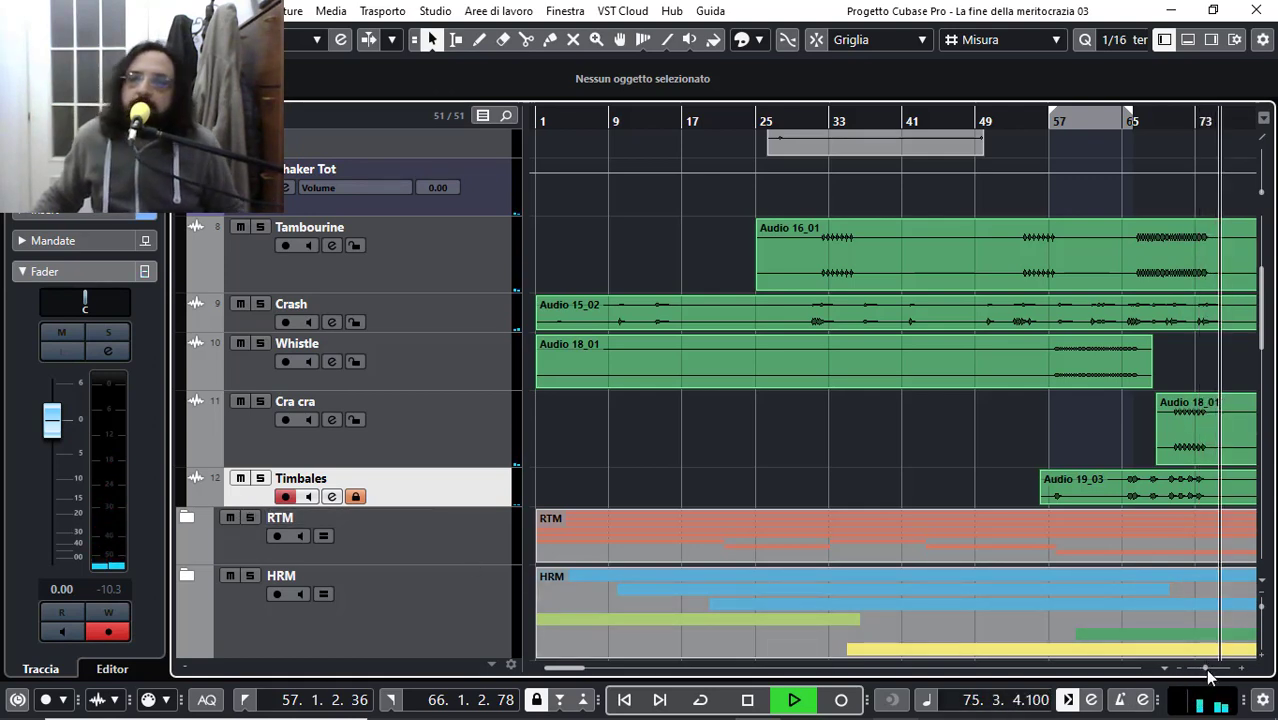
drag(1205, 668, 1200, 671)
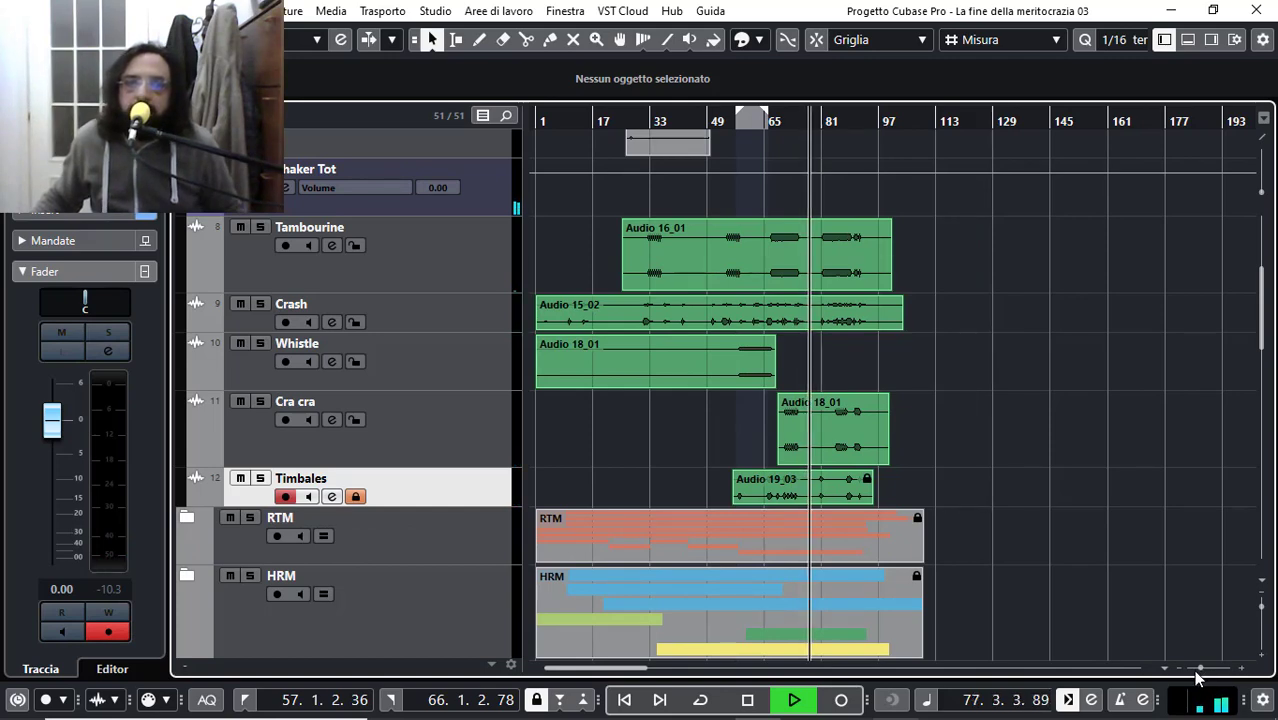
scroll(195, 330, up, 4)
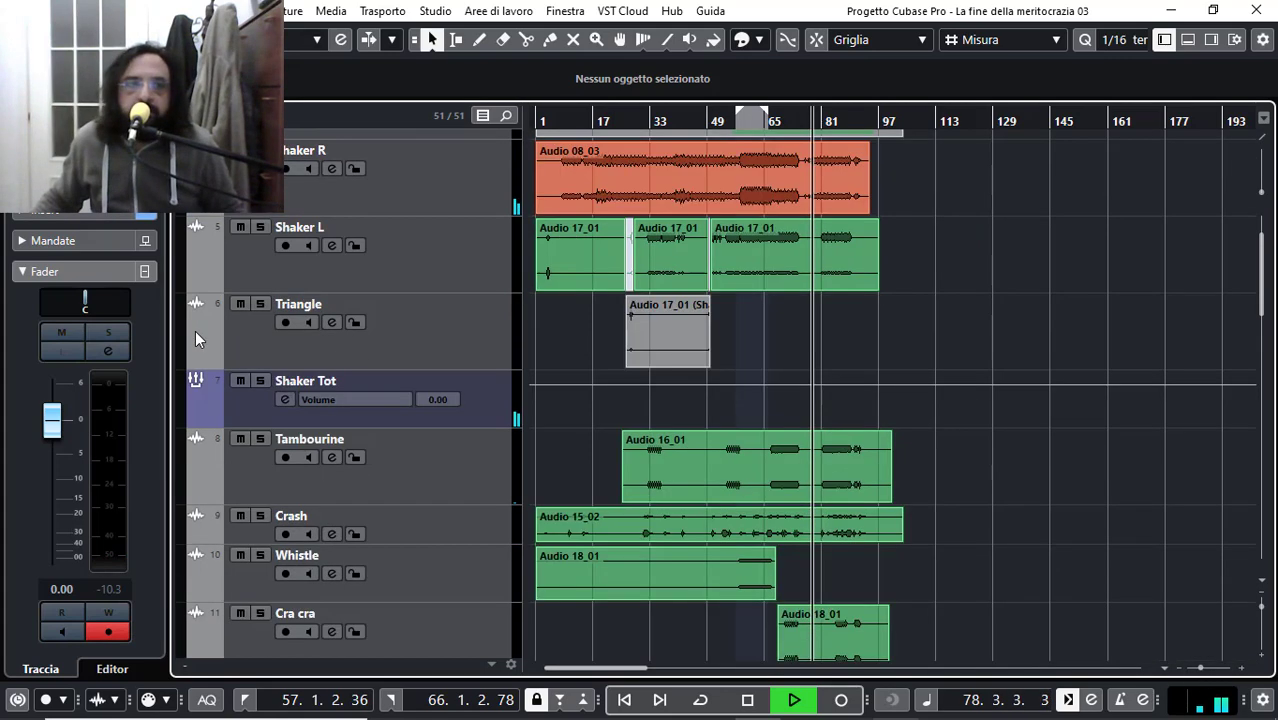
click(187, 200)
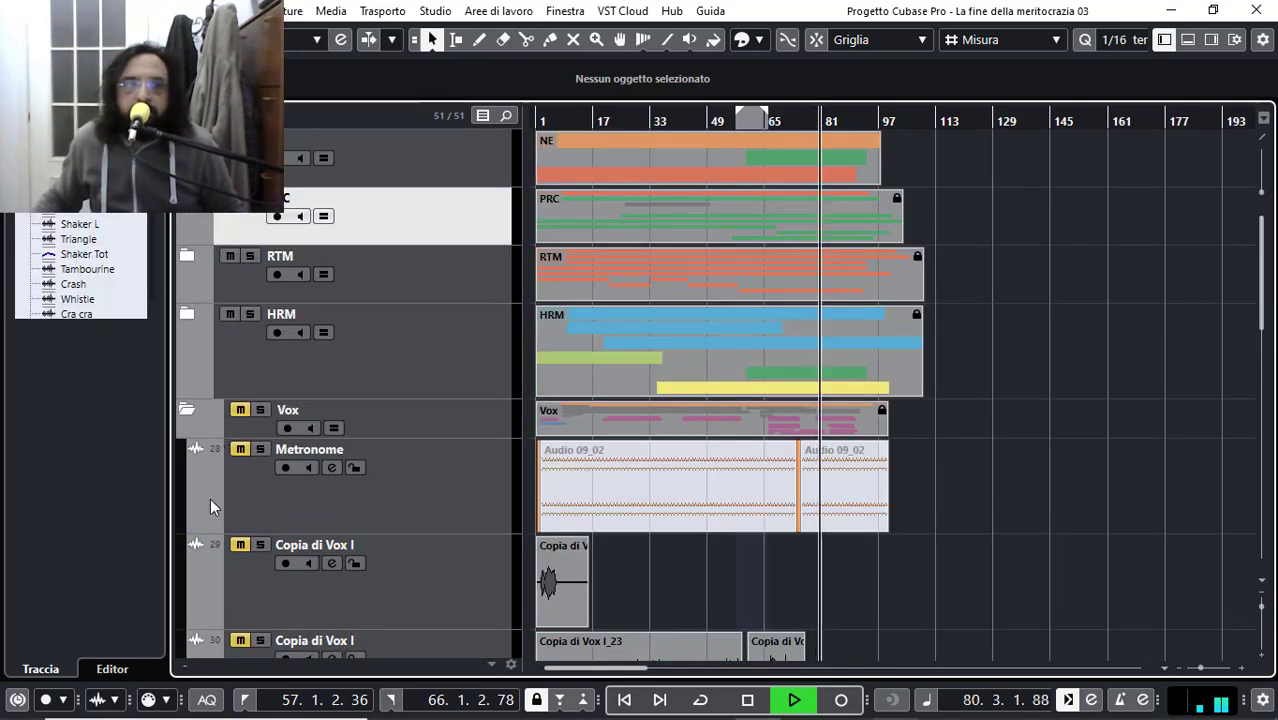
Step: Inspect the channel settings of the Copia di Vox I track 31 and close them
scroll(208, 500, down, 4)
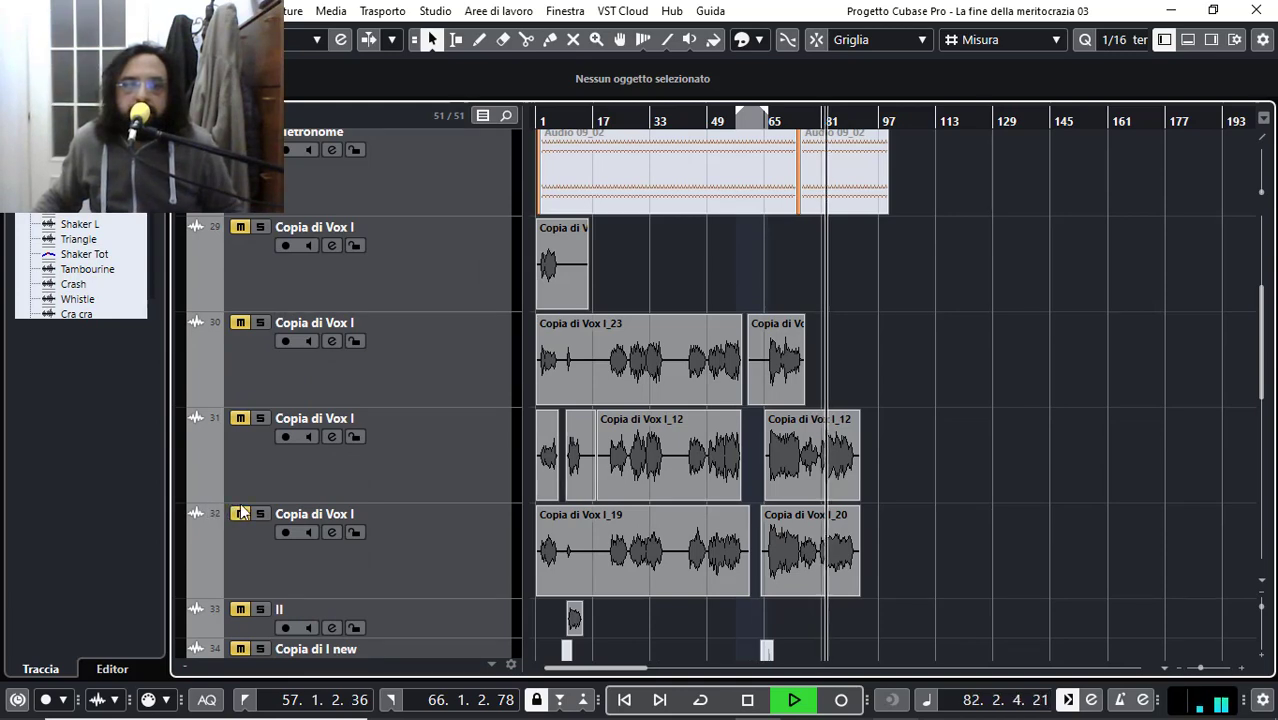
click(270, 466)
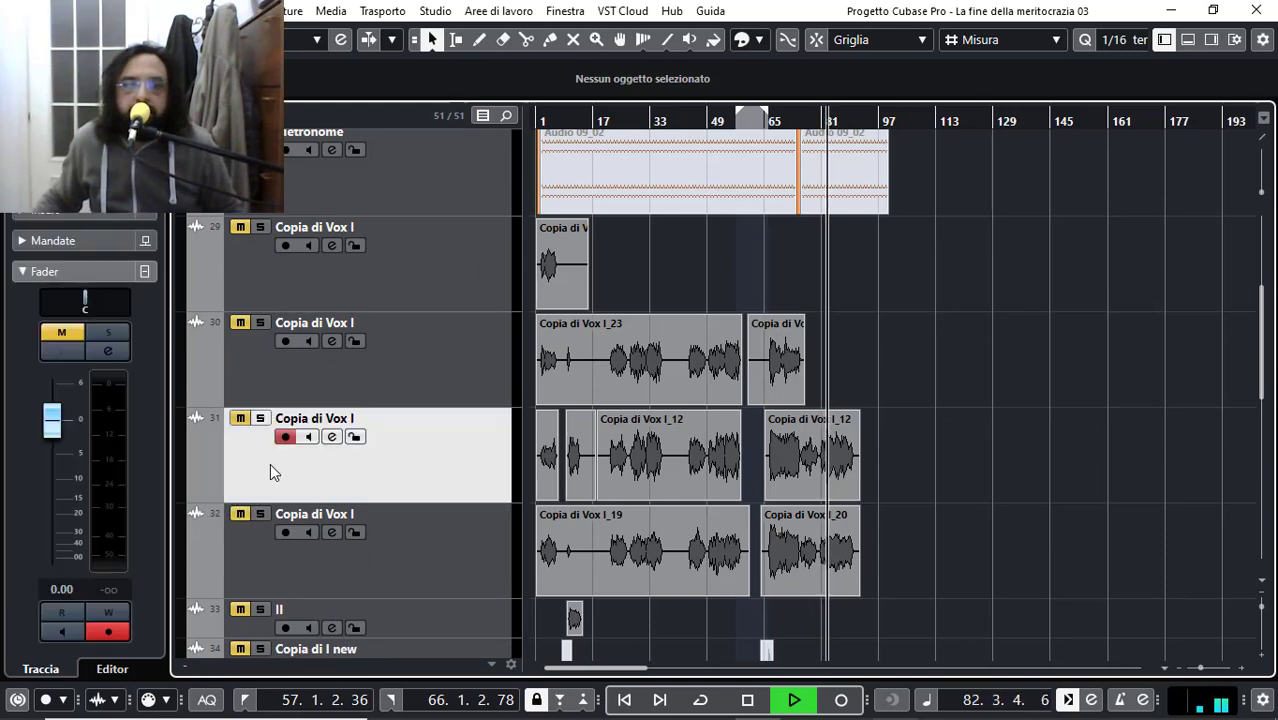
click(107, 353)
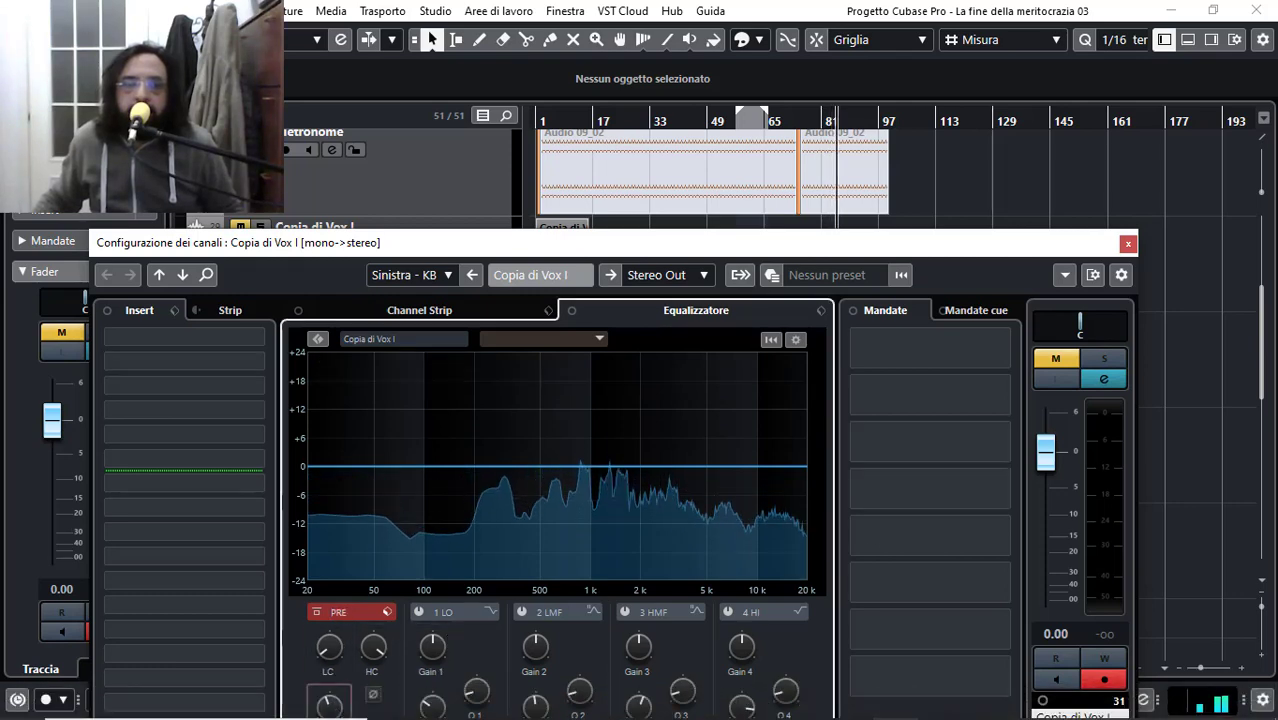
click(1128, 243)
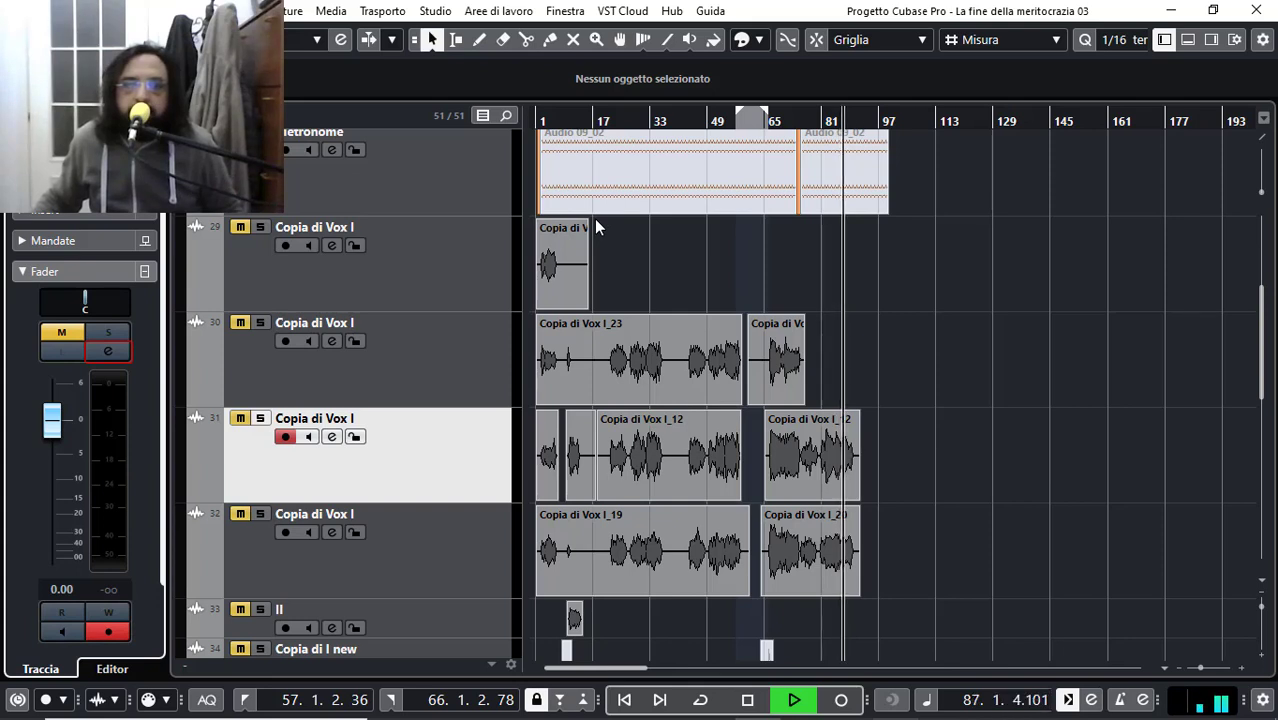
Step: Unmute the Copia di Vox I track 32, replay from the start of the song and lower its volume to -4.73
scroll(445, 445, down, 1)
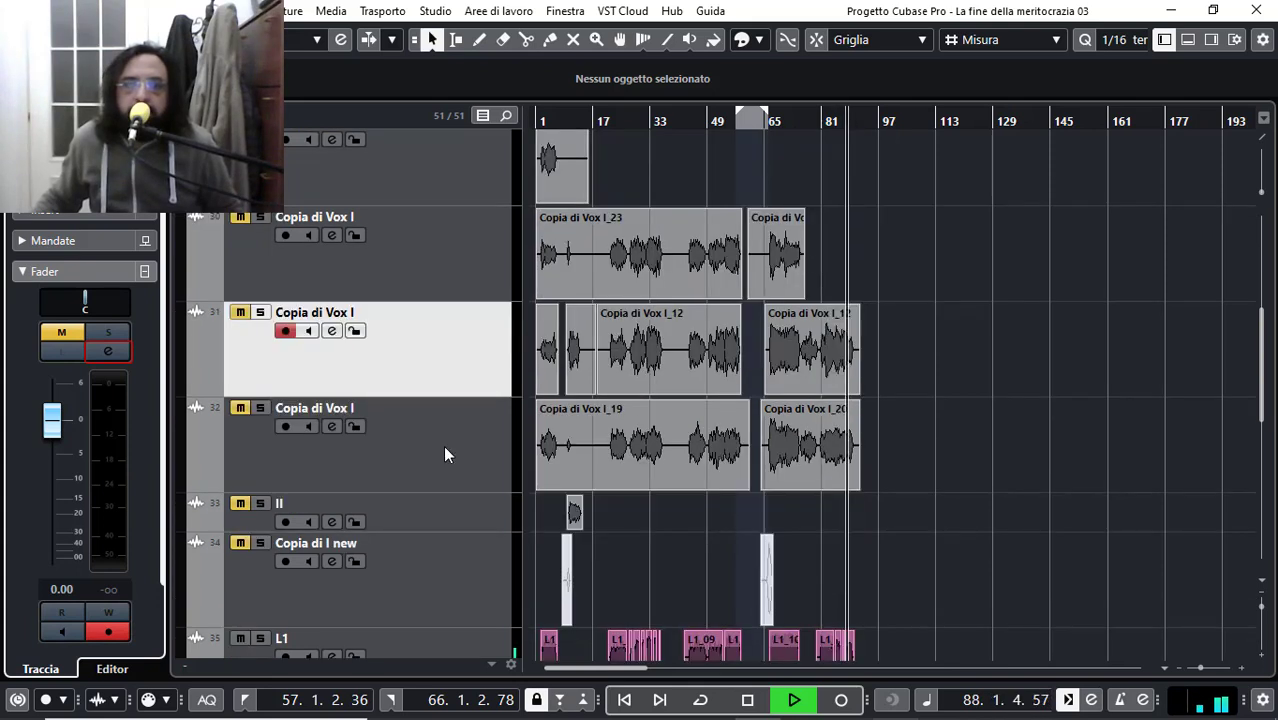
click(446, 450)
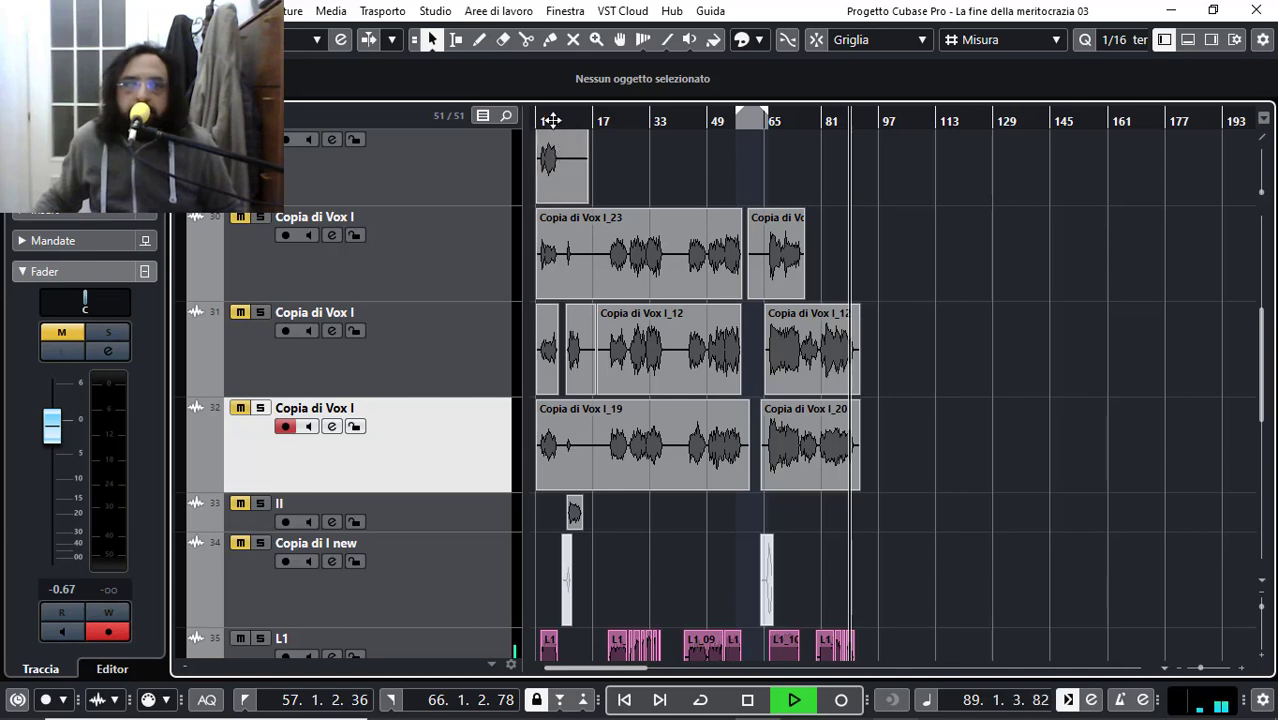
drag(551, 120, 538, 140)
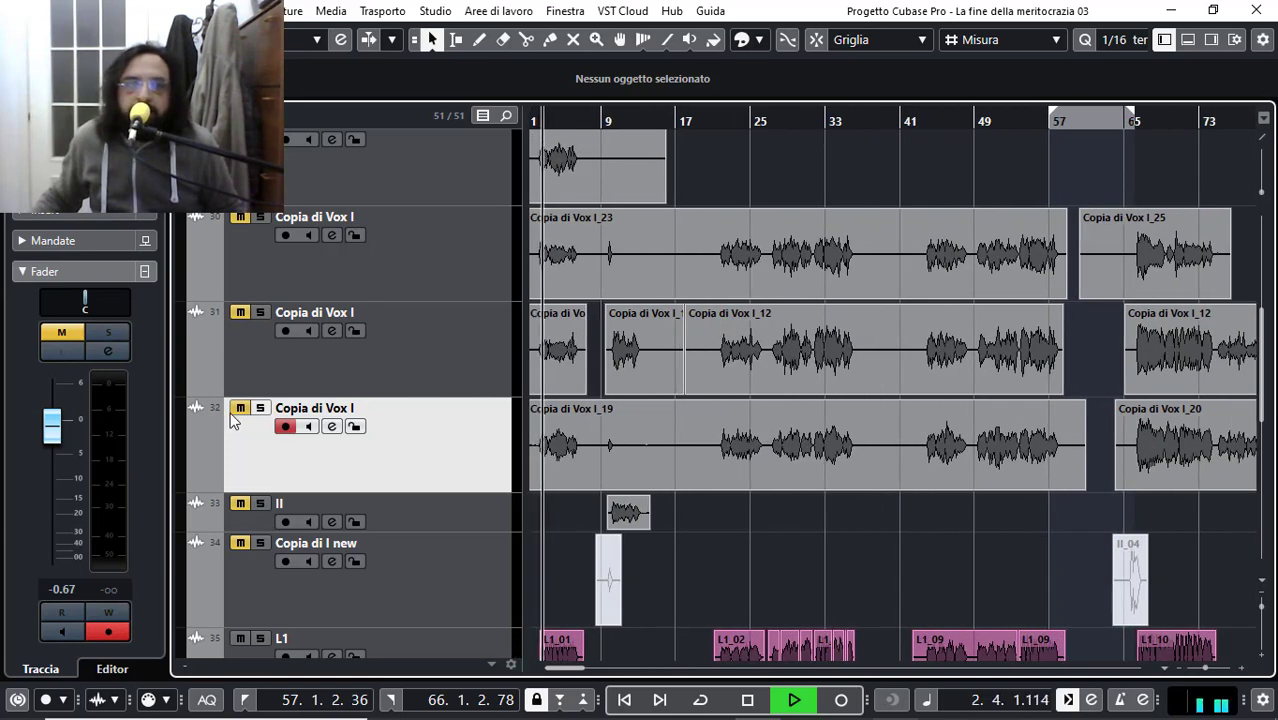
click(238, 410)
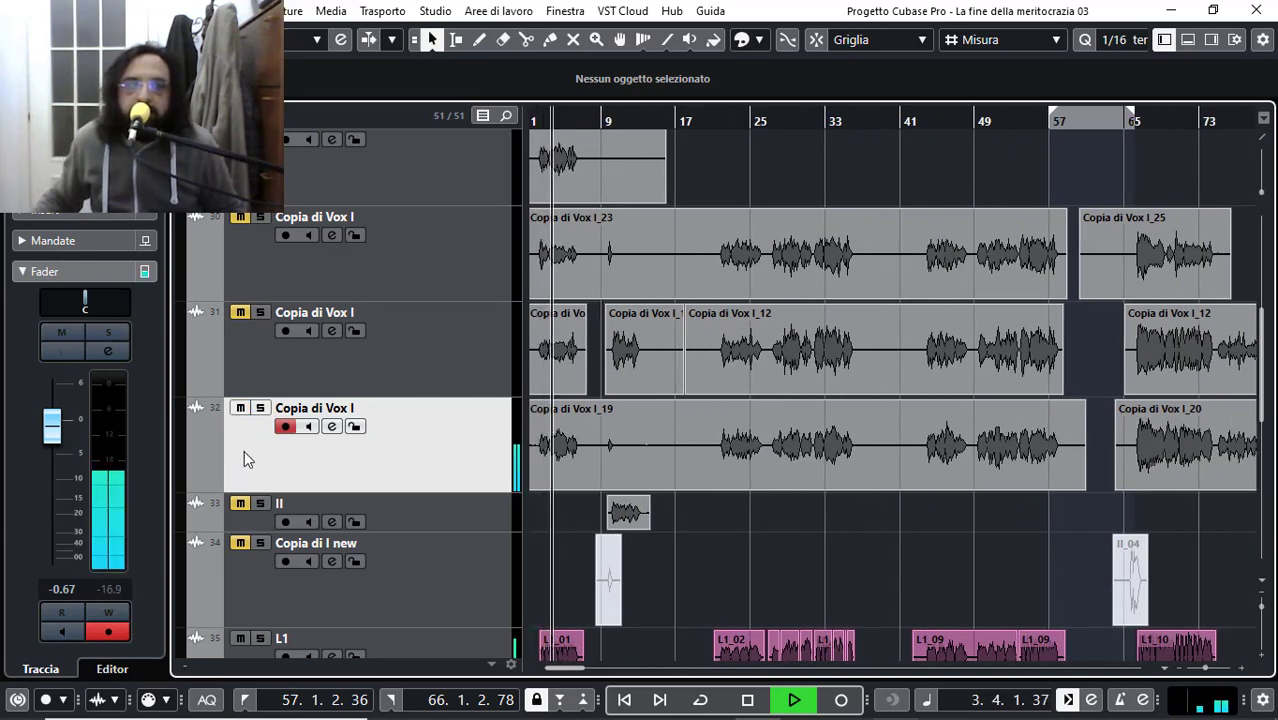
drag(54, 432, 71, 463)
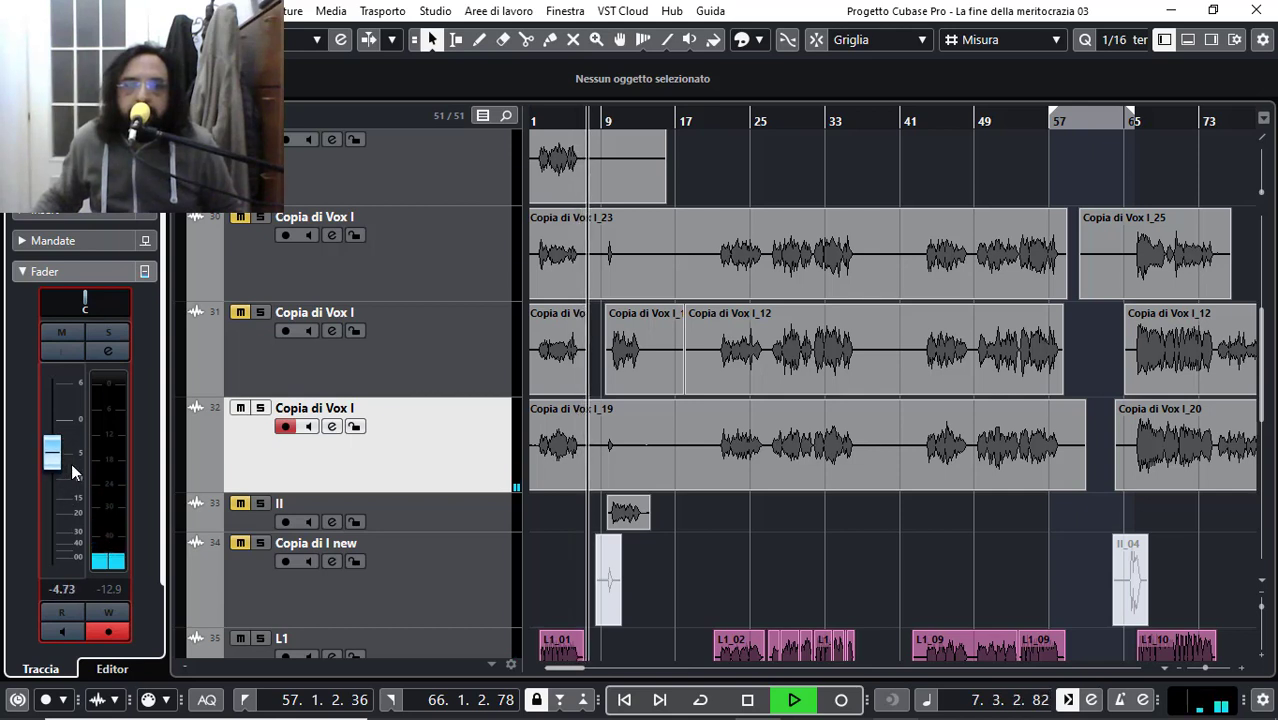
Step: Unmute the II vocal track, examine the inserts in its channel settings and close them
click(239, 503)
click(253, 516)
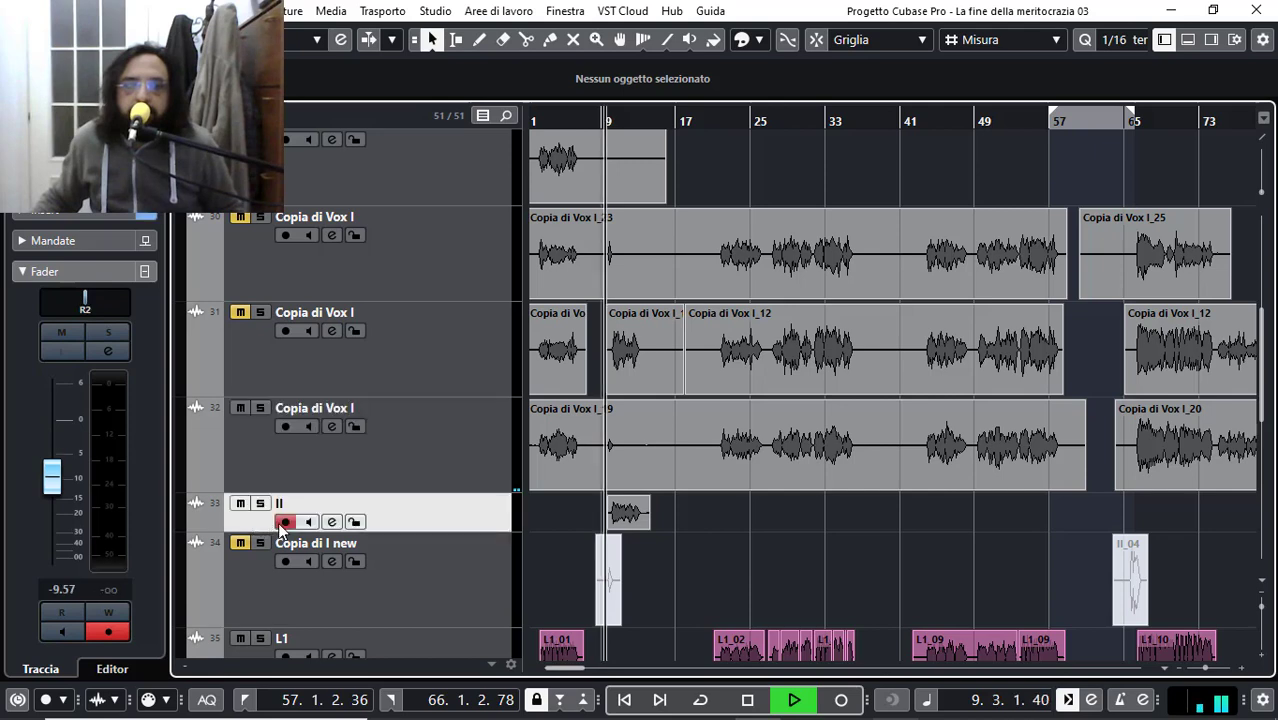
click(326, 522)
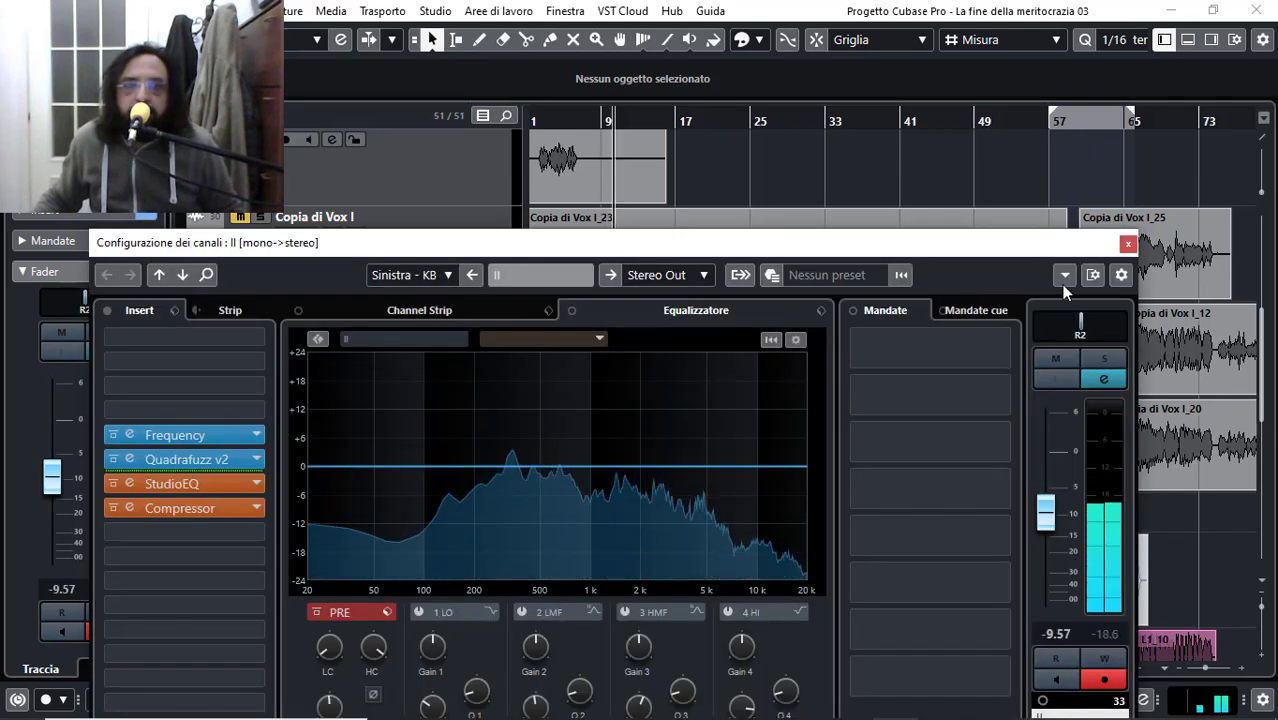
click(1126, 243)
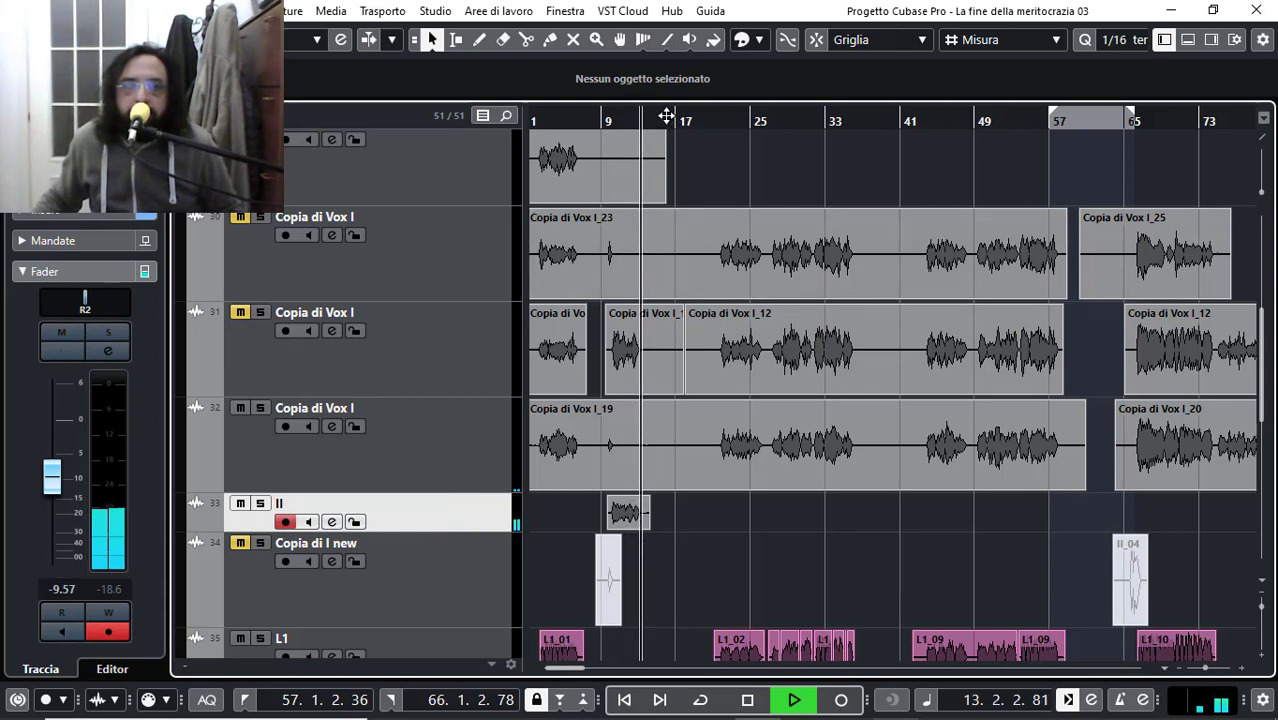
Step: Replay the song from about bar 9 and raise the II vocal track's volume to -6.78
drag(666, 117, 603, 128)
click(603, 125)
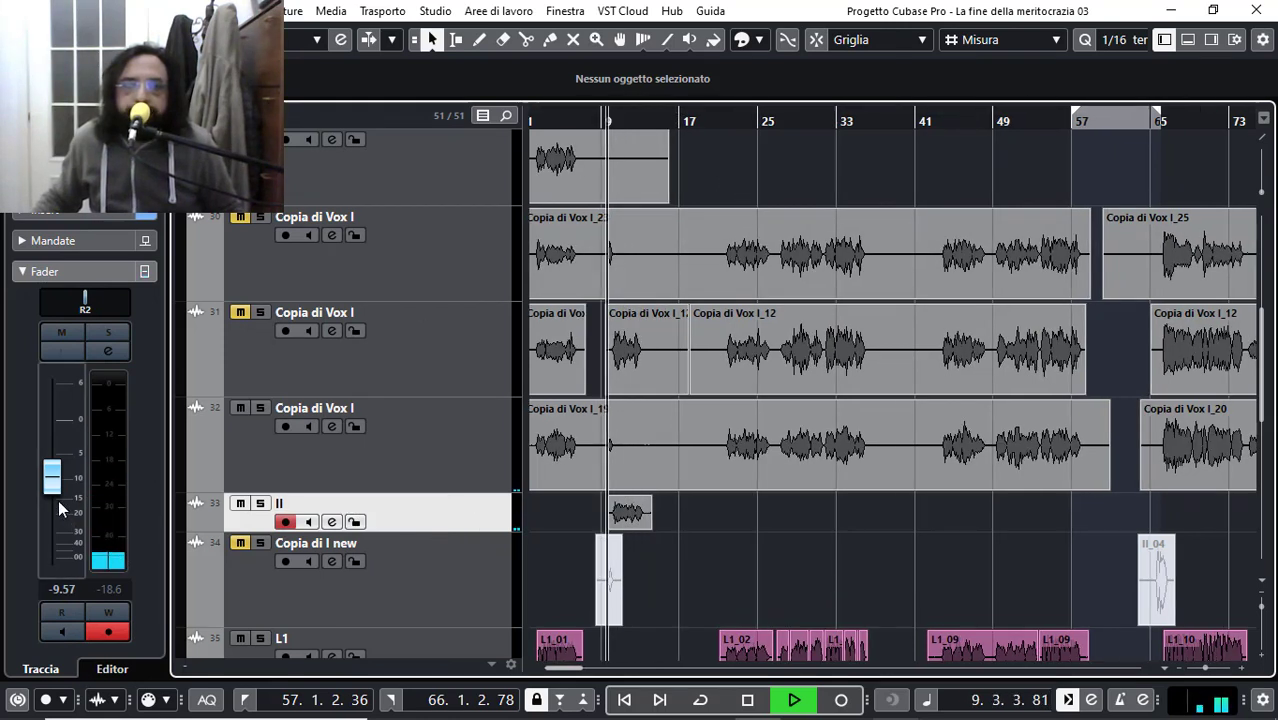
drag(58, 500, 60, 481)
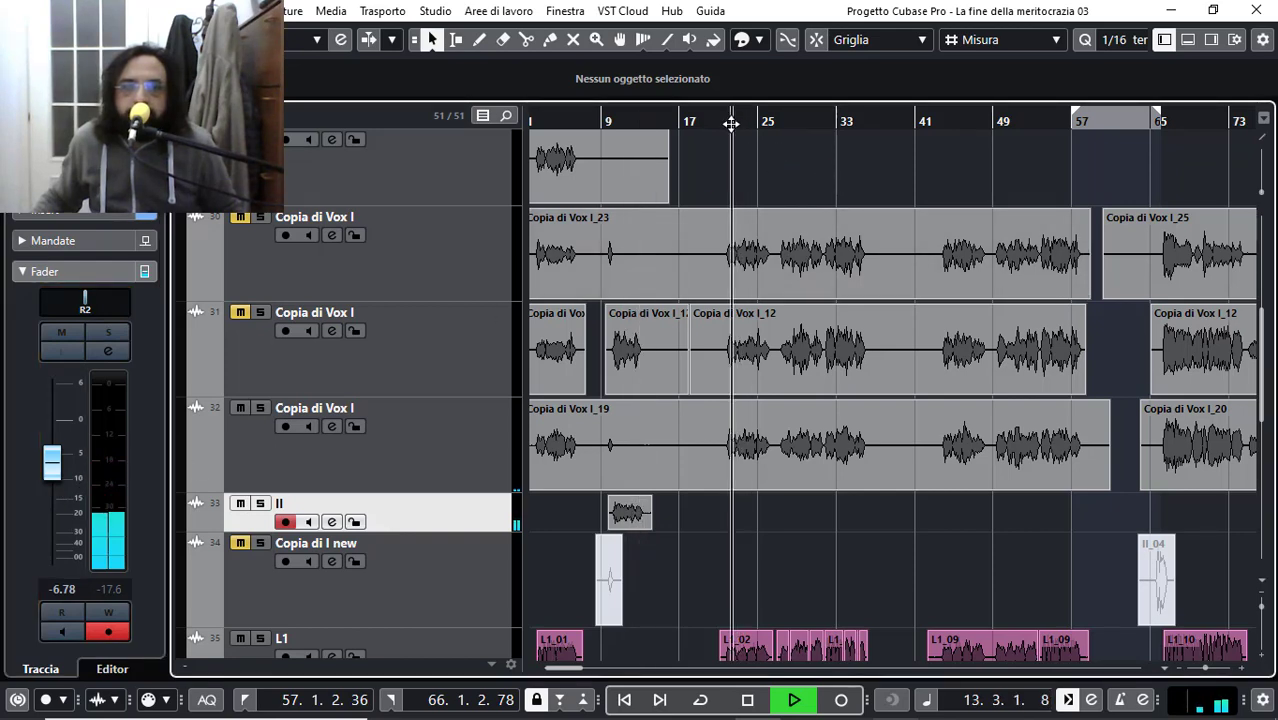
Step: Play the song from about bar 22 and lower the Copia di Vox I track 32 volume to -4.92
drag(731, 122, 731, 140)
click(417, 471)
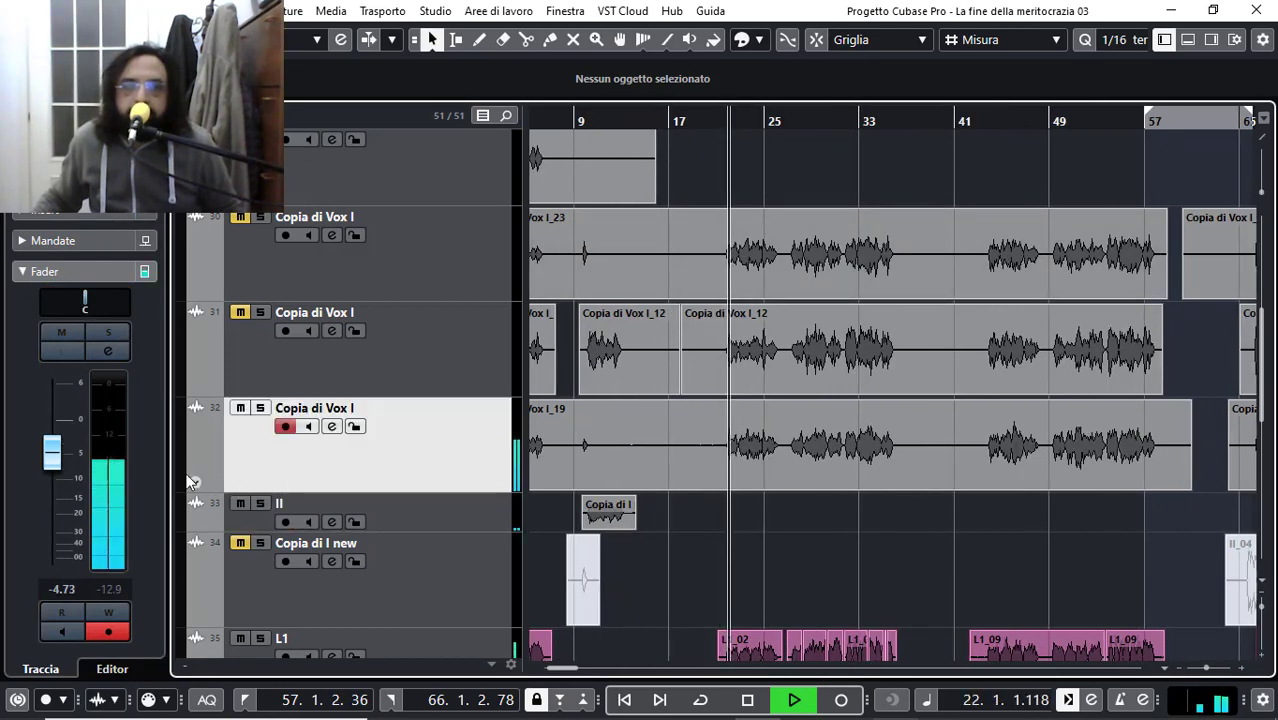
mouse_move(52, 452)
mouse_down()
mouse_move(58, 490)
mouse_move(76, 459)
mouse_up()
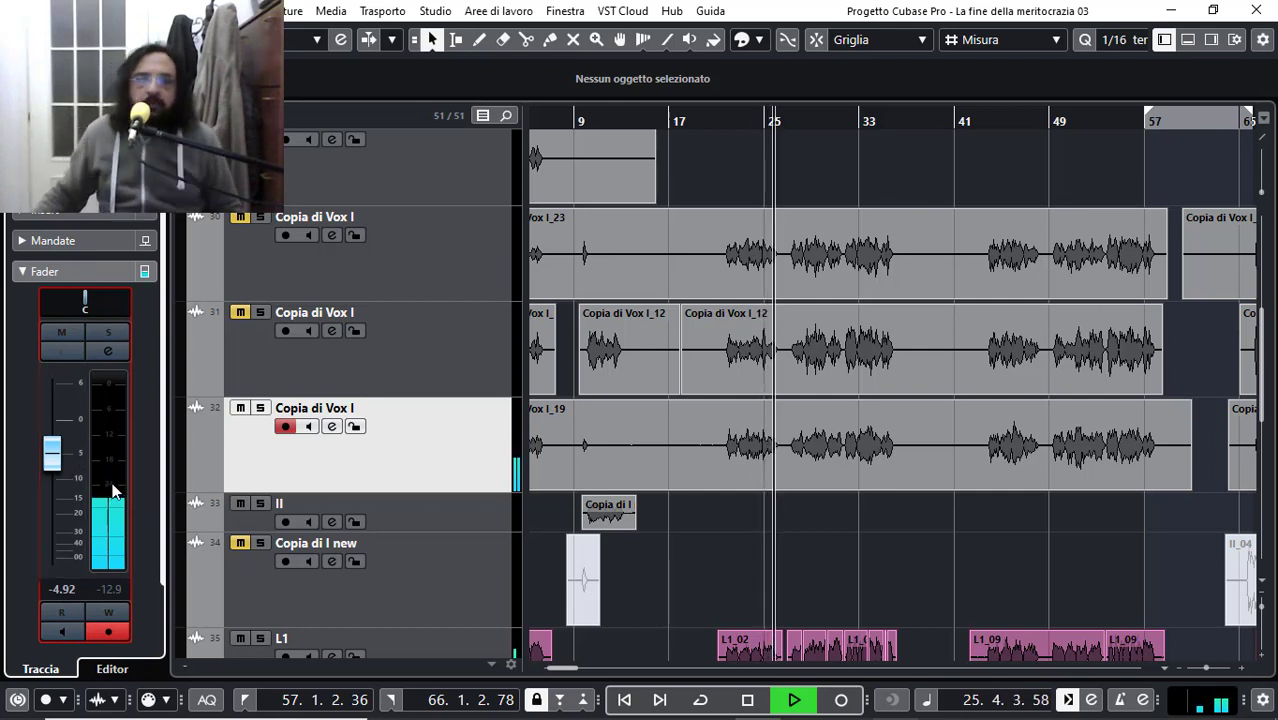
Step: Stop playback and save the project
mouse_move(760, 715)
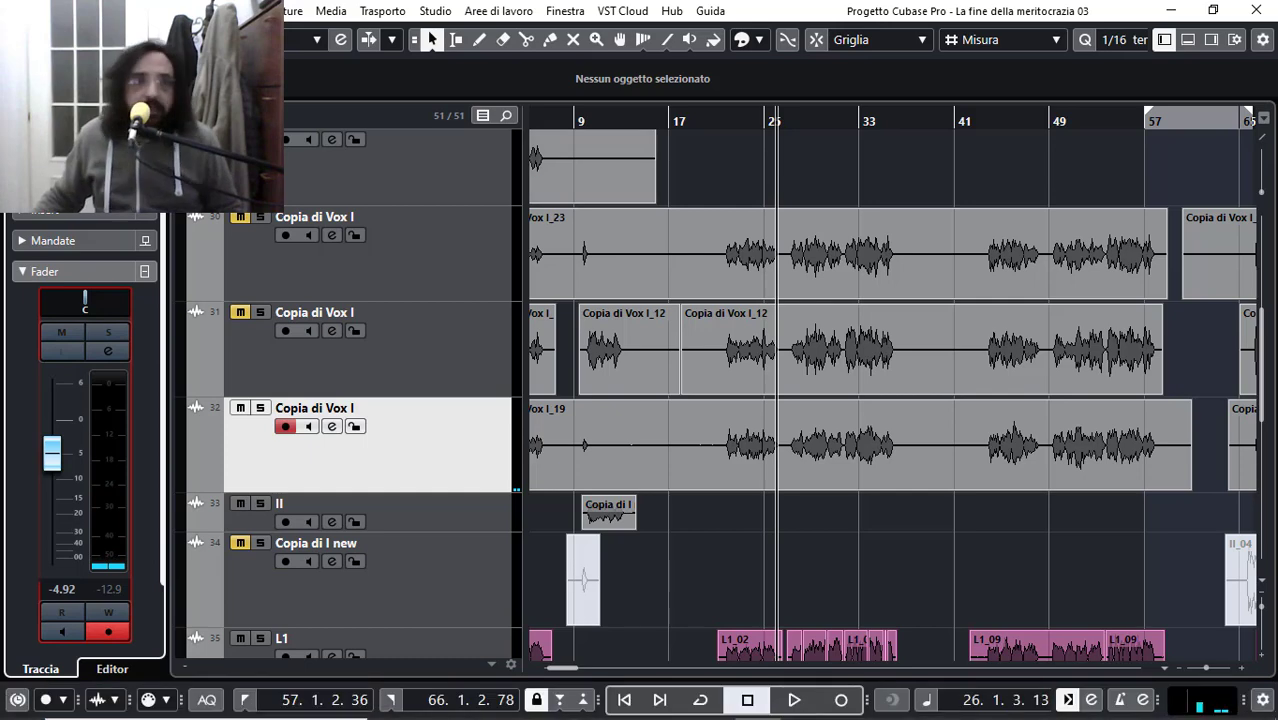
click(40, 10)
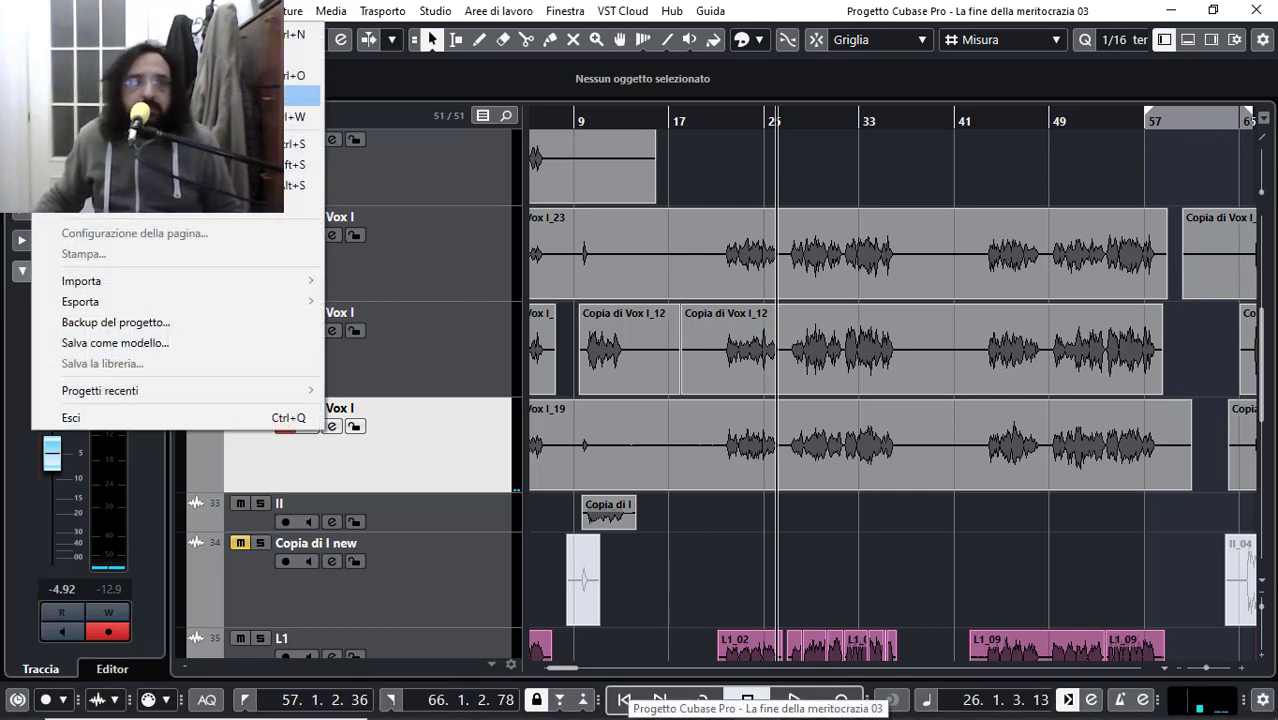
click(120, 143)
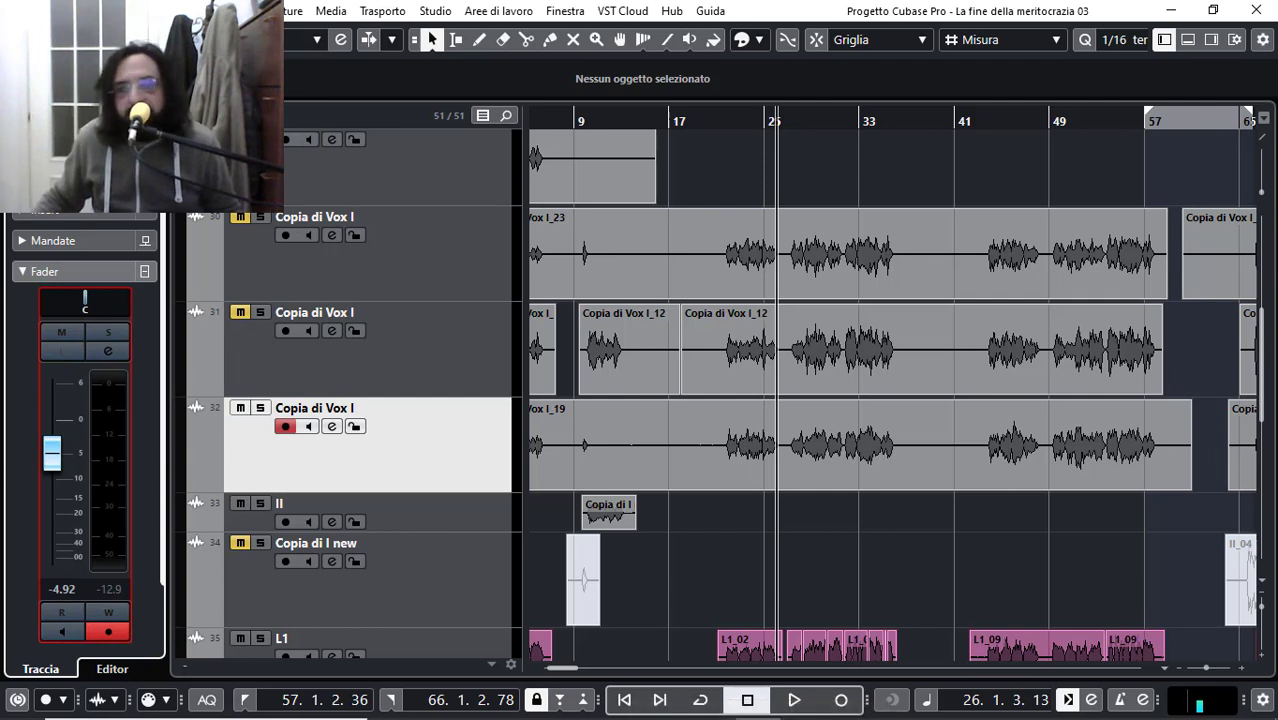
mouse_move(930, 716)
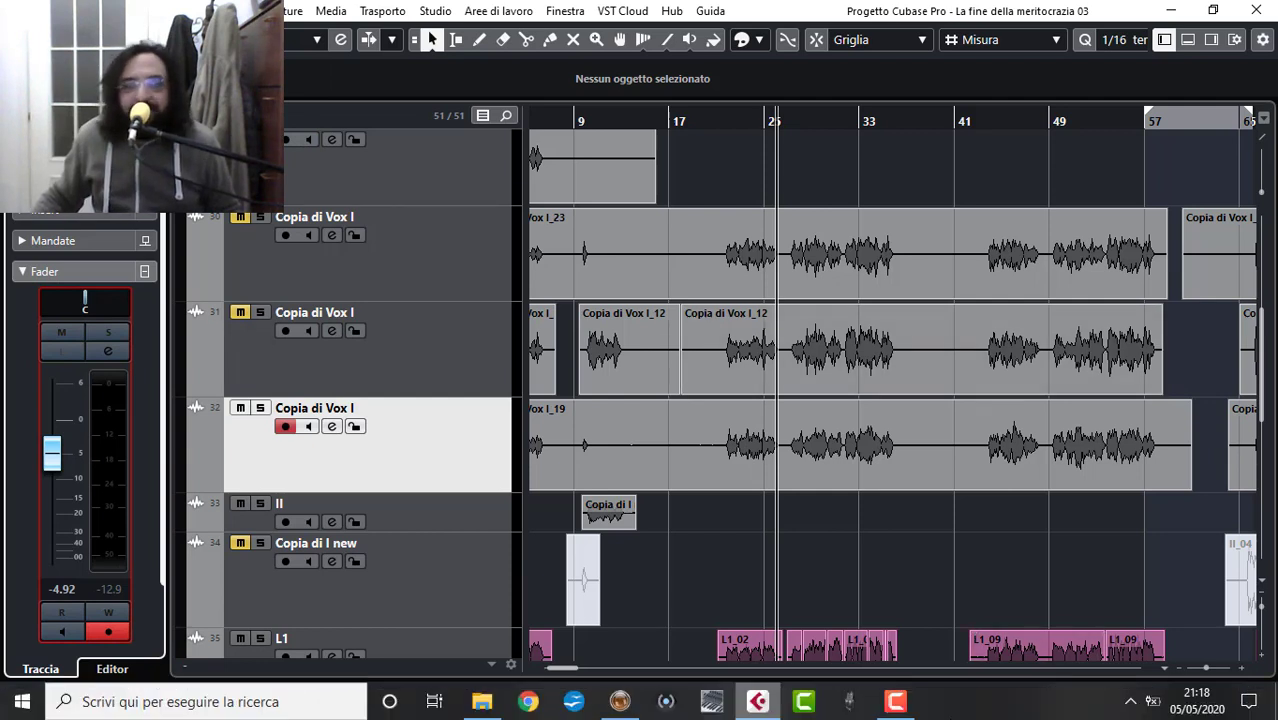
click(900, 703)
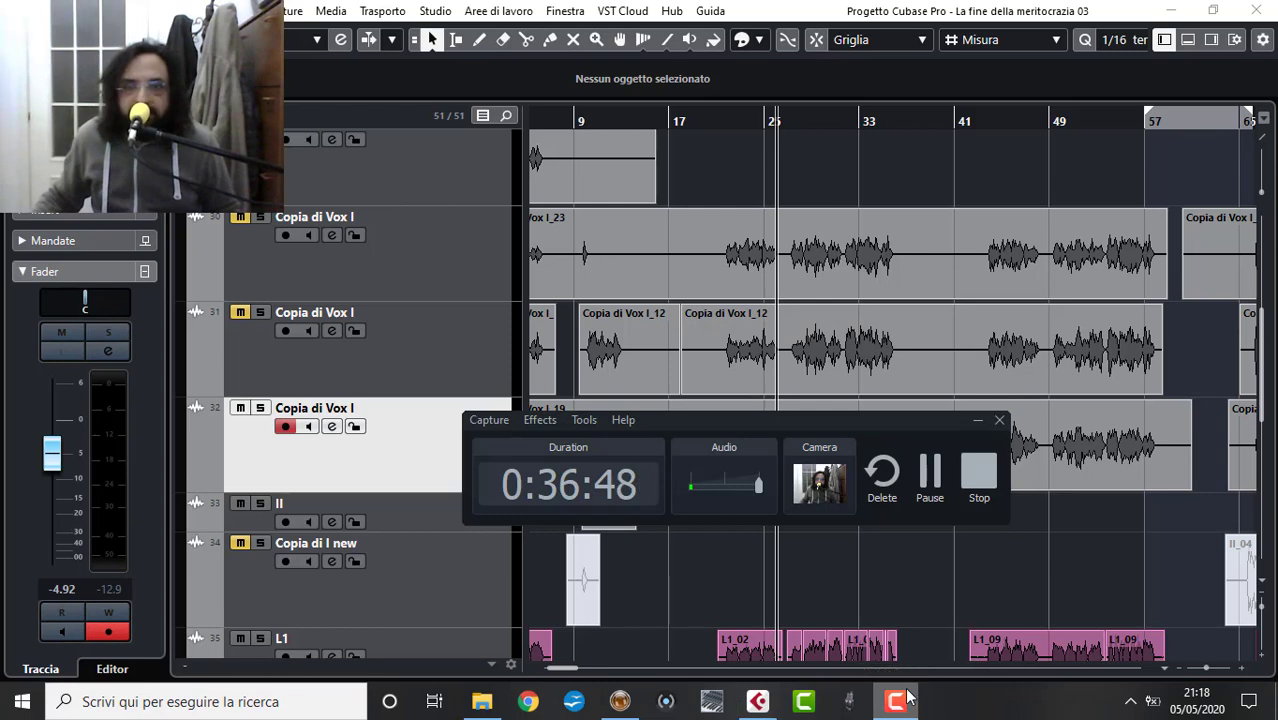
click(980, 478)
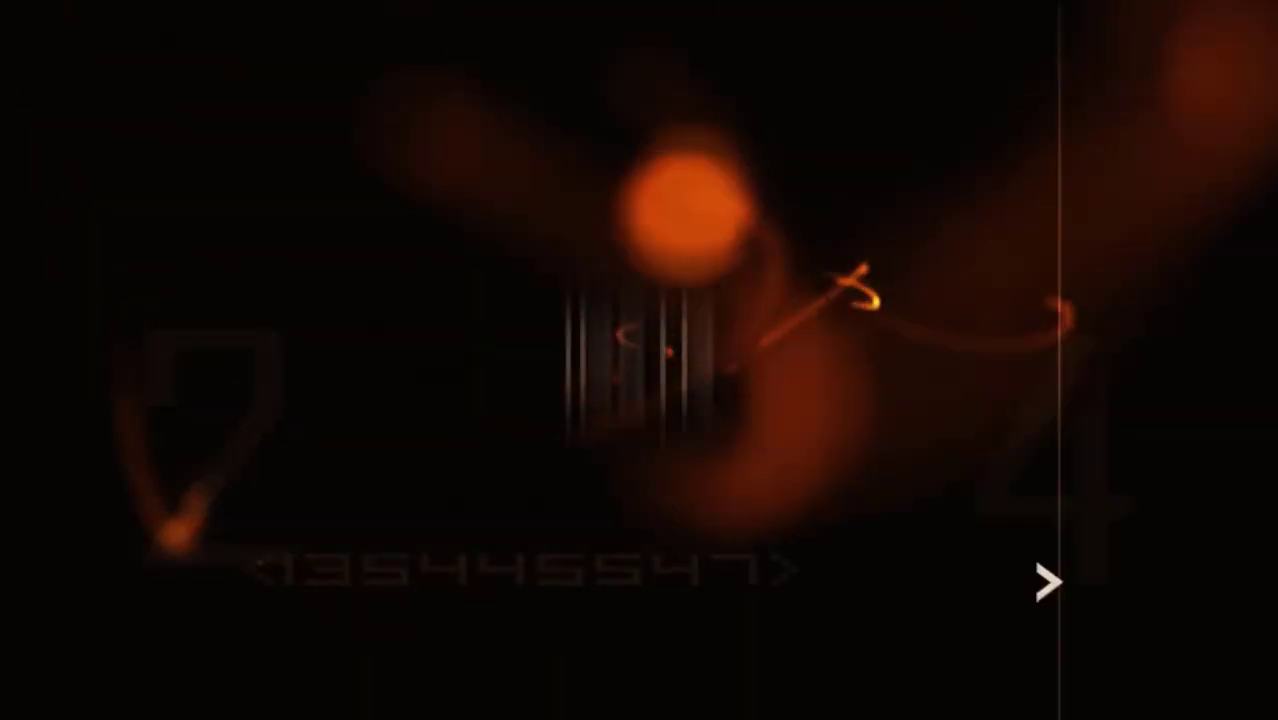